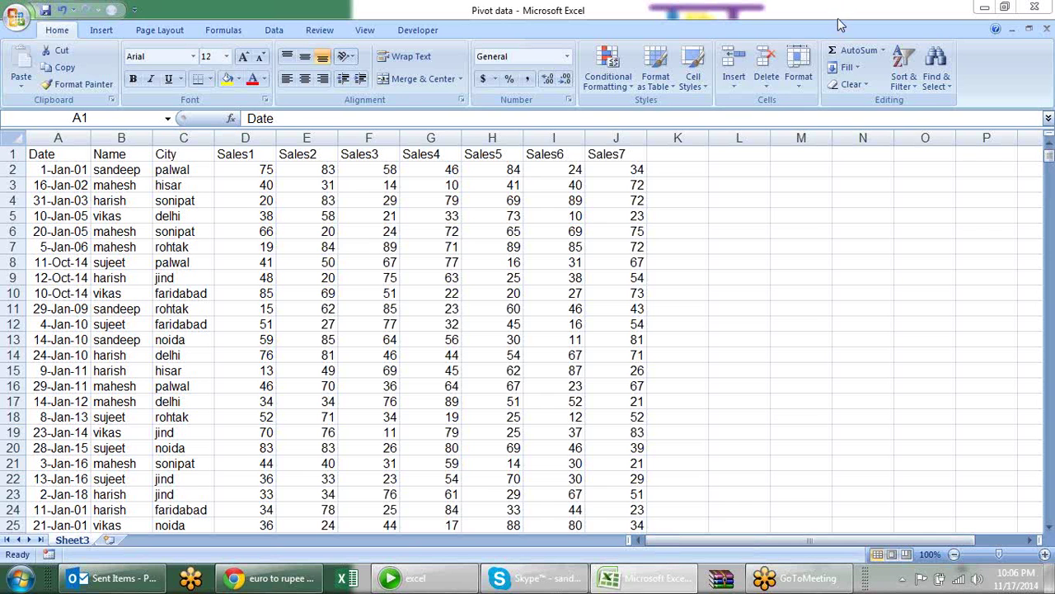
# Review the sales table's header row, from the City column through the Sales columns.
pyautogui.click(744, 87)
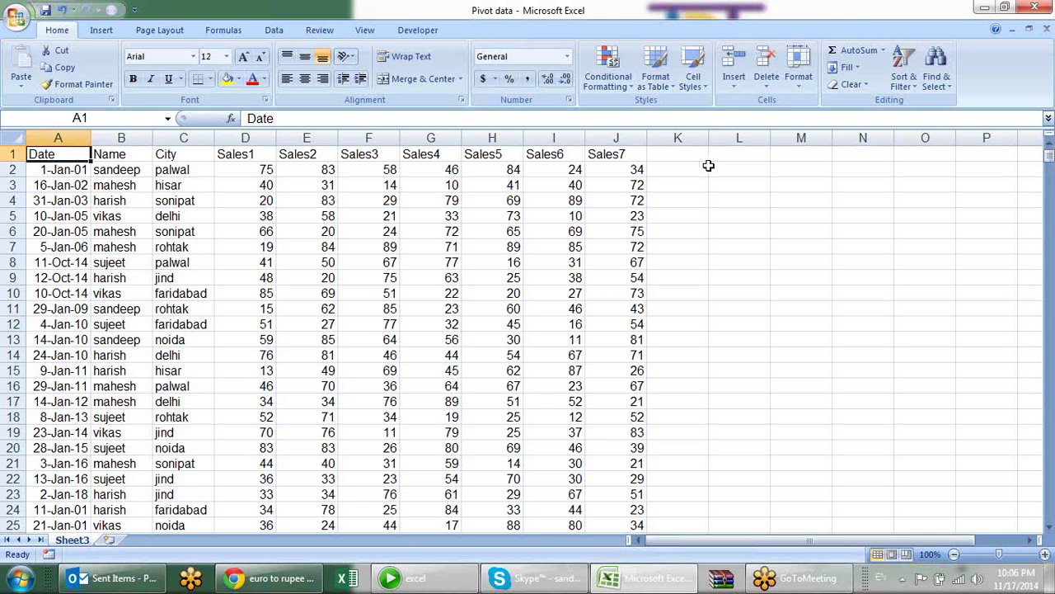
pyautogui.press('Right')
pyautogui.press('Right')
pyautogui.press('Right')
pyautogui.press('Left')
pyautogui.press('Left')
pyautogui.press('Left')
pyautogui.press('Right')
pyautogui.press('Right')
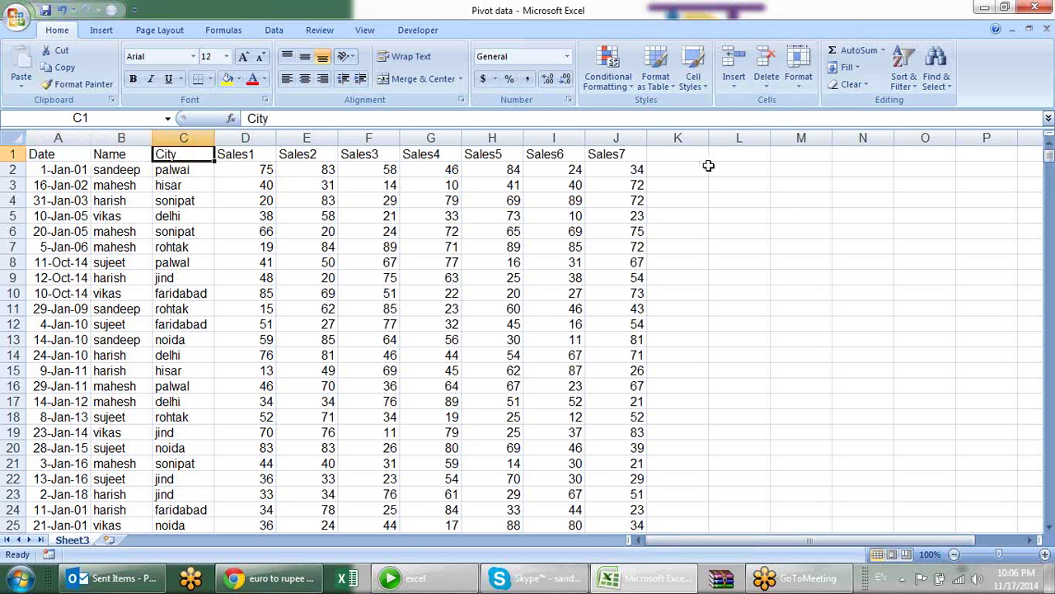
pyautogui.press('Right')
pyautogui.press('Right')
pyautogui.press('Right')
pyautogui.press('Left')
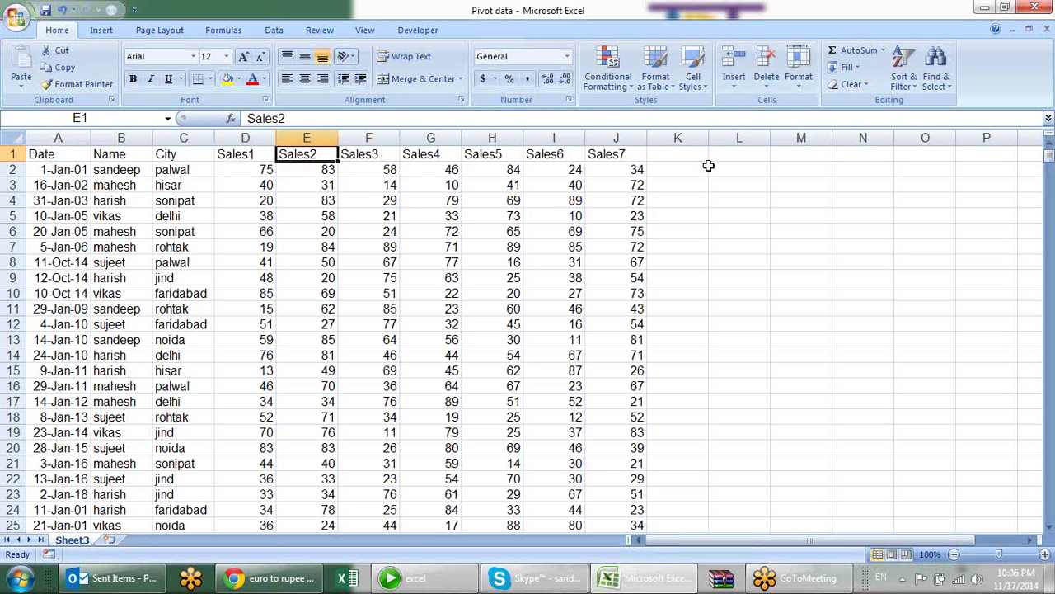
pyautogui.press('Left')
pyautogui.press('Left')
pyautogui.press('Left')
pyautogui.press('Left')
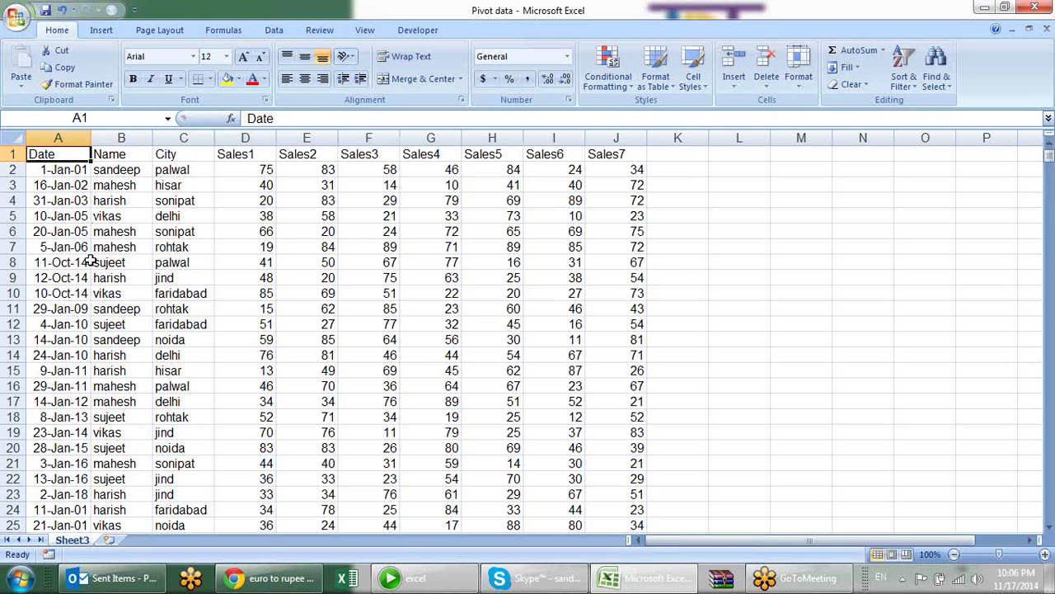
# Point out the dates in column A and the Sales1 through Sales5 headers.
pyautogui.click(79, 185)
pyautogui.click(247, 154)
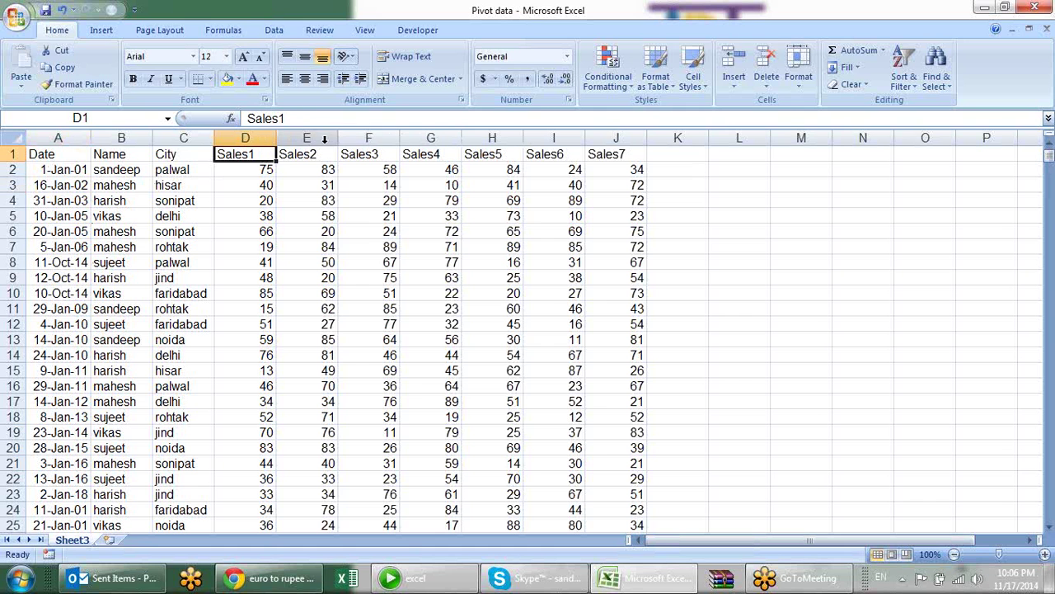
pyautogui.click(317, 154)
pyautogui.click(383, 156)
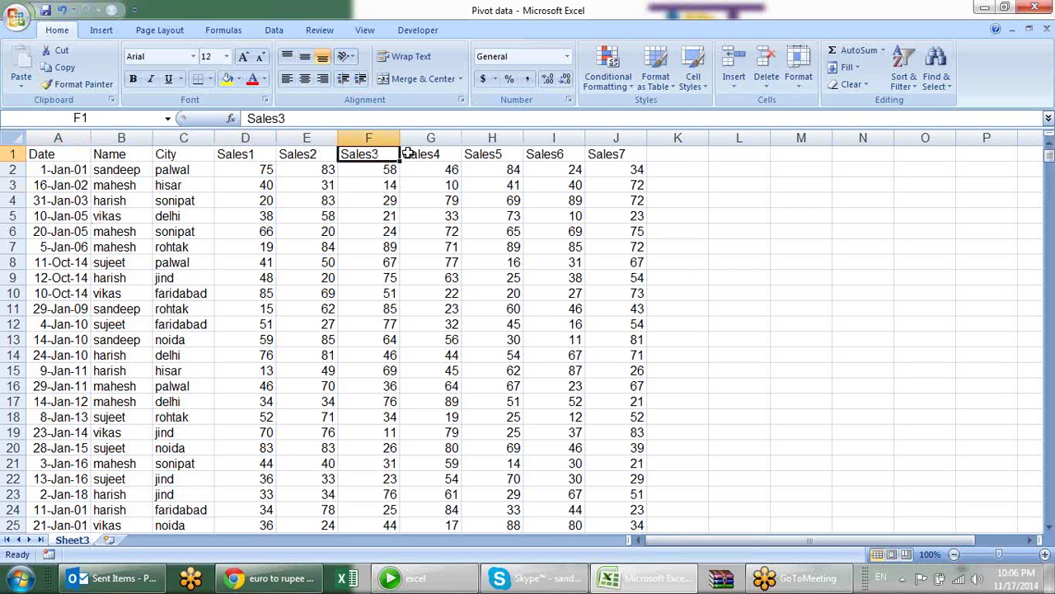
pyautogui.click(427, 152)
pyautogui.click(476, 152)
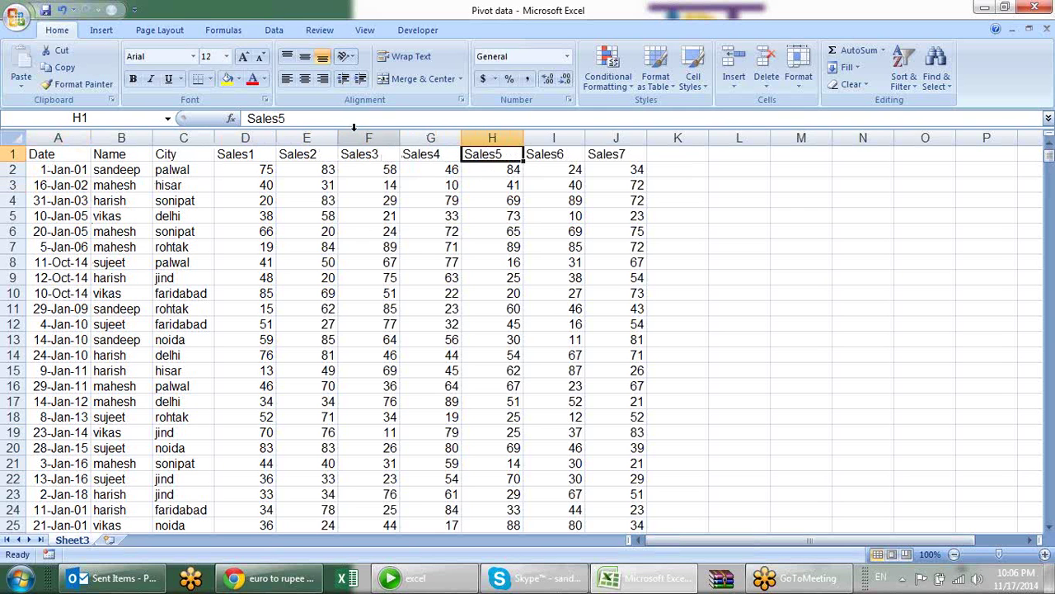
pyautogui.click(241, 155)
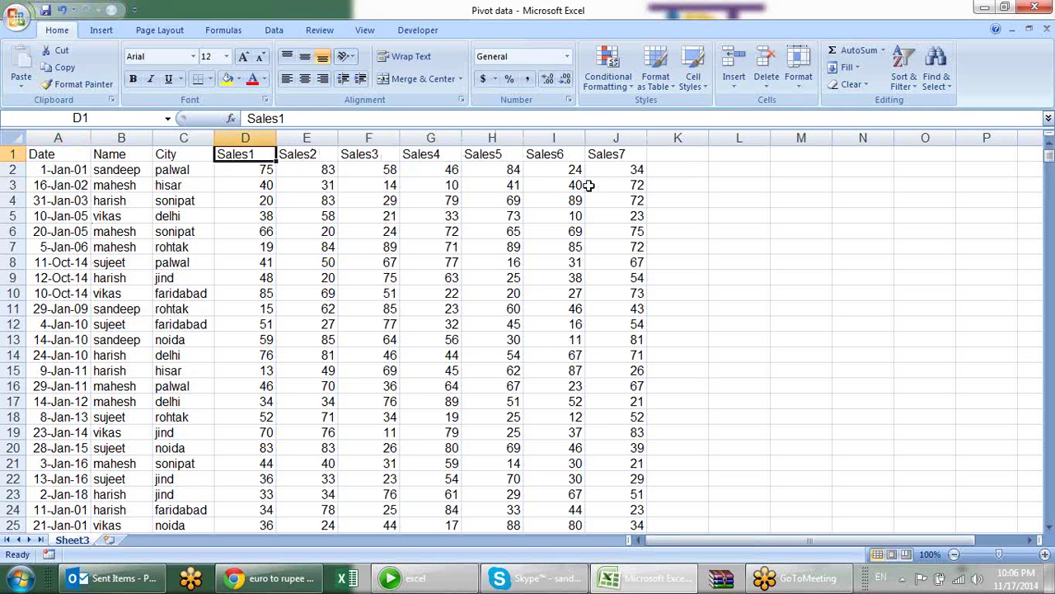
pyautogui.click(61, 172)
pyautogui.click(61, 205)
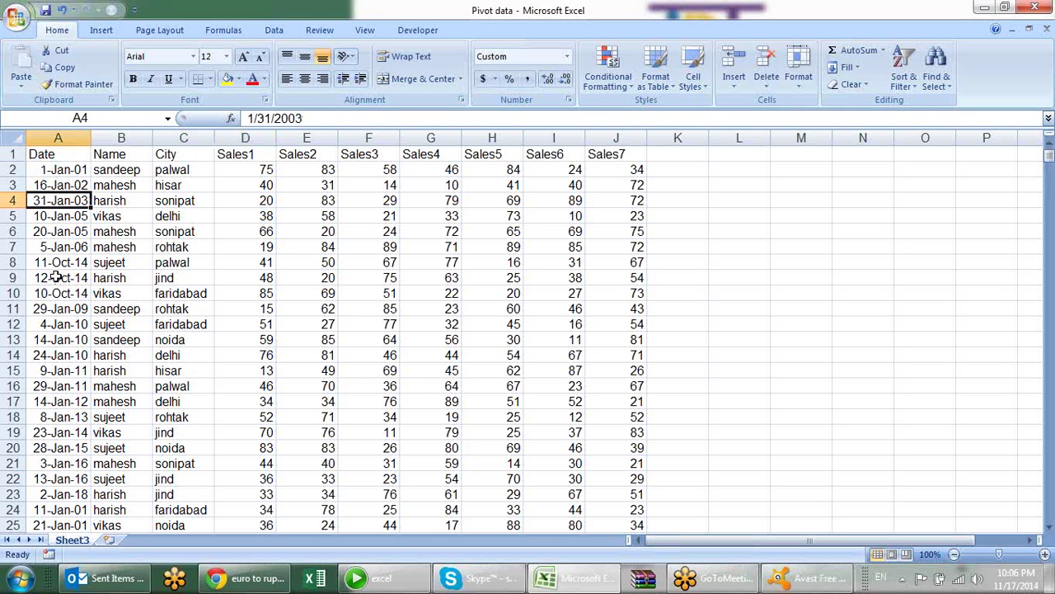
# Dismiss the antivirus warning and return to the worksheet.
pyautogui.click(819, 577)
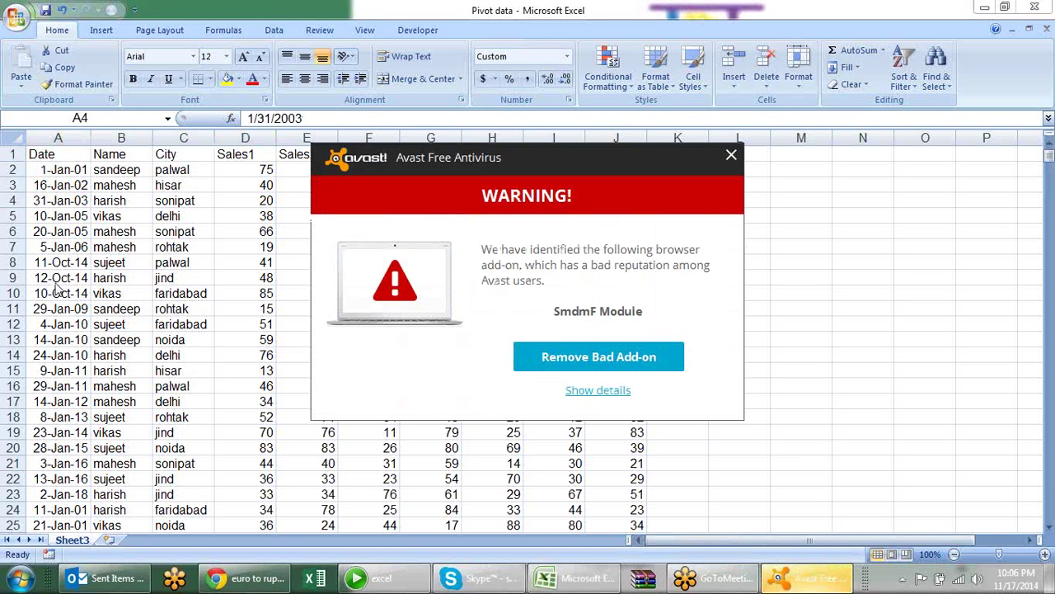
pyautogui.click(731, 155)
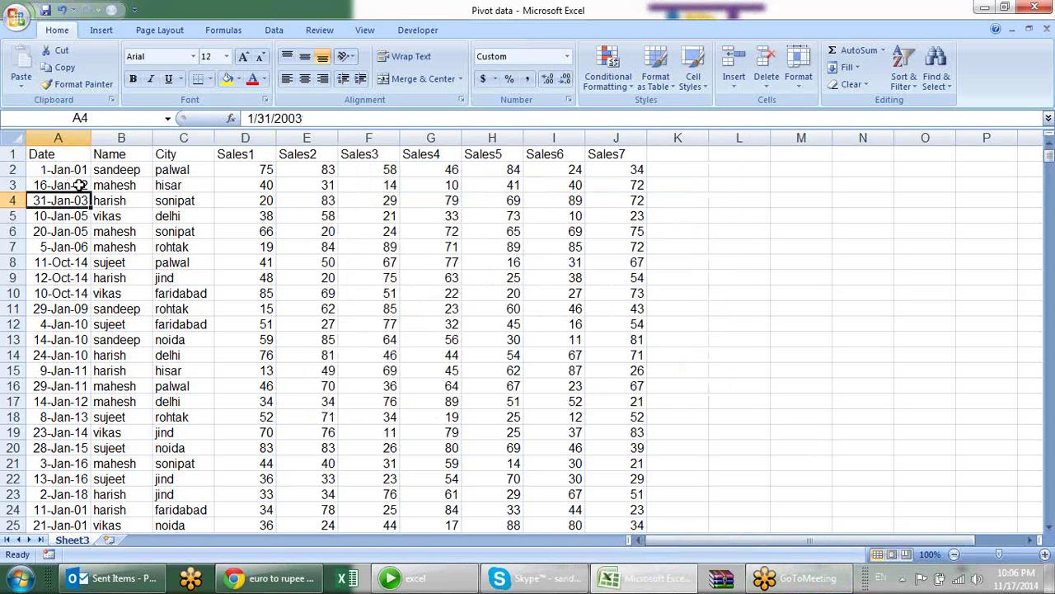
pyautogui.click(798, 244)
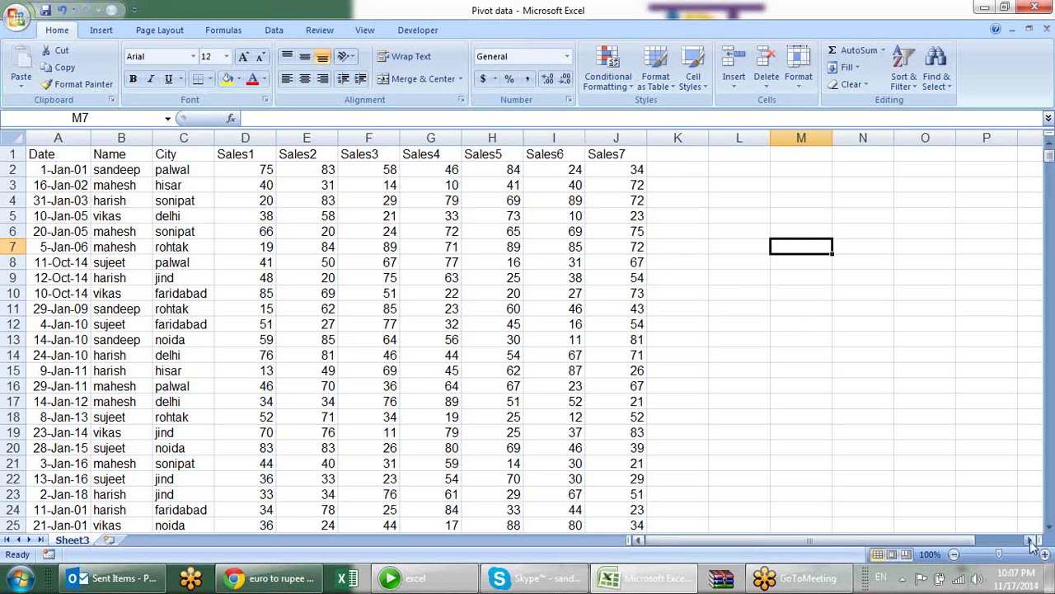
# Point out sample entries: Sales2 and Sales4 values, the city sonipat, the name mahesh.
pyautogui.click(305, 279)
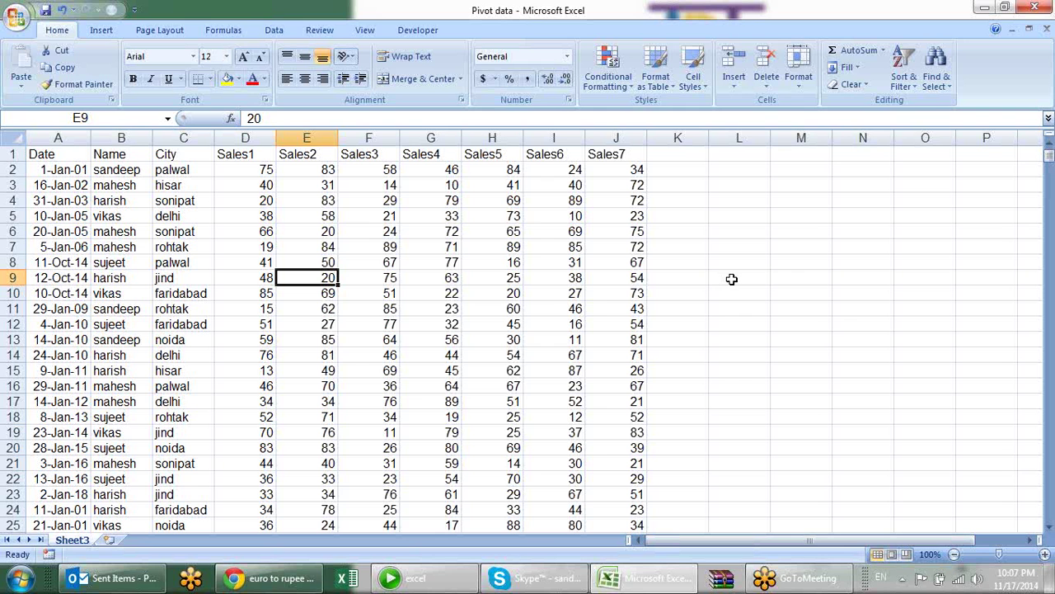
pyautogui.click(731, 279)
pyautogui.click(415, 259)
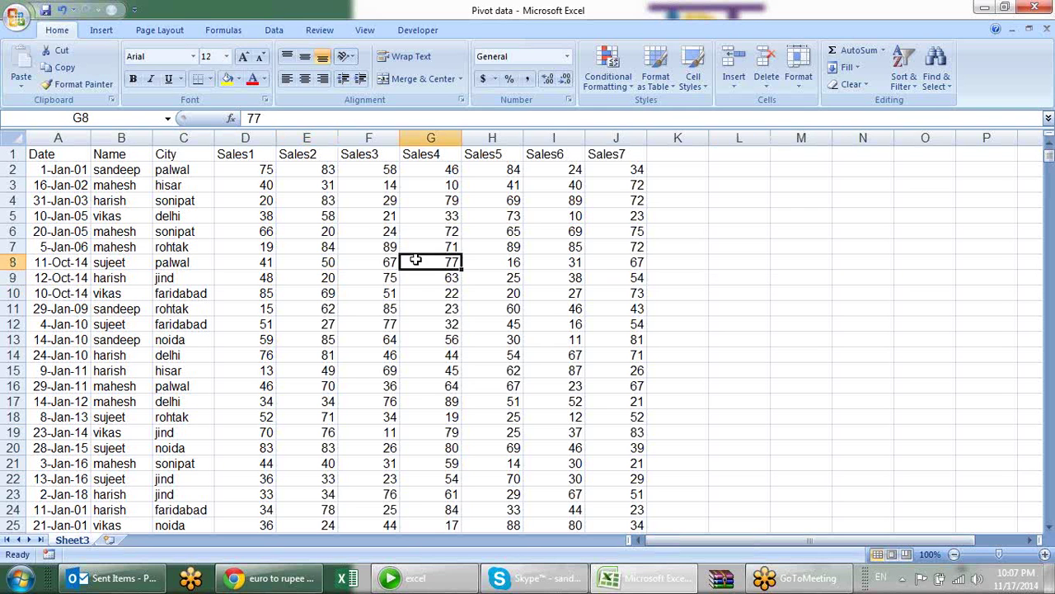
pyautogui.click(161, 246)
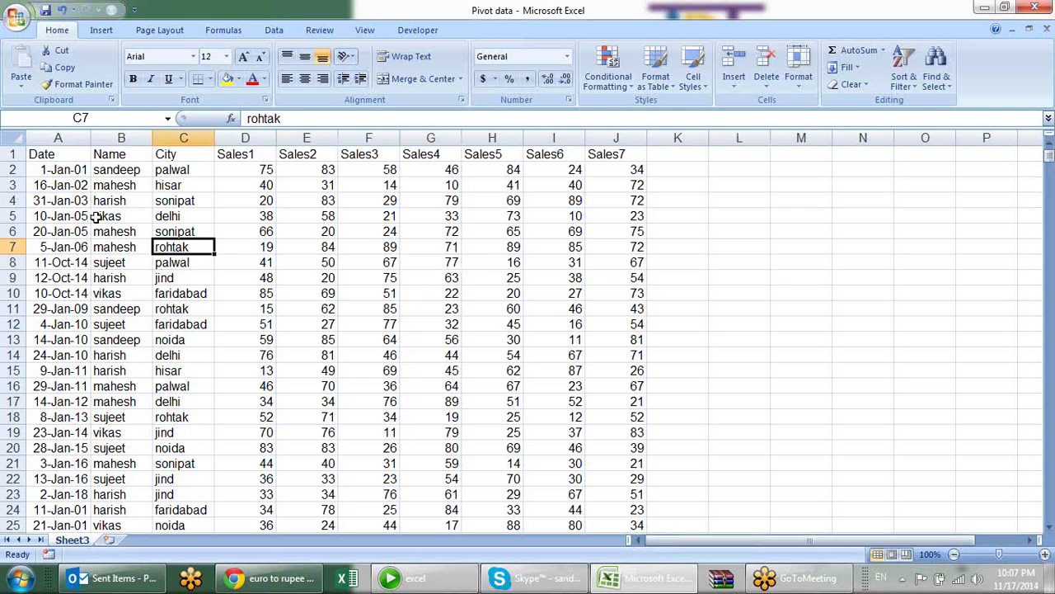
pyautogui.click(67, 216)
pyautogui.click(204, 207)
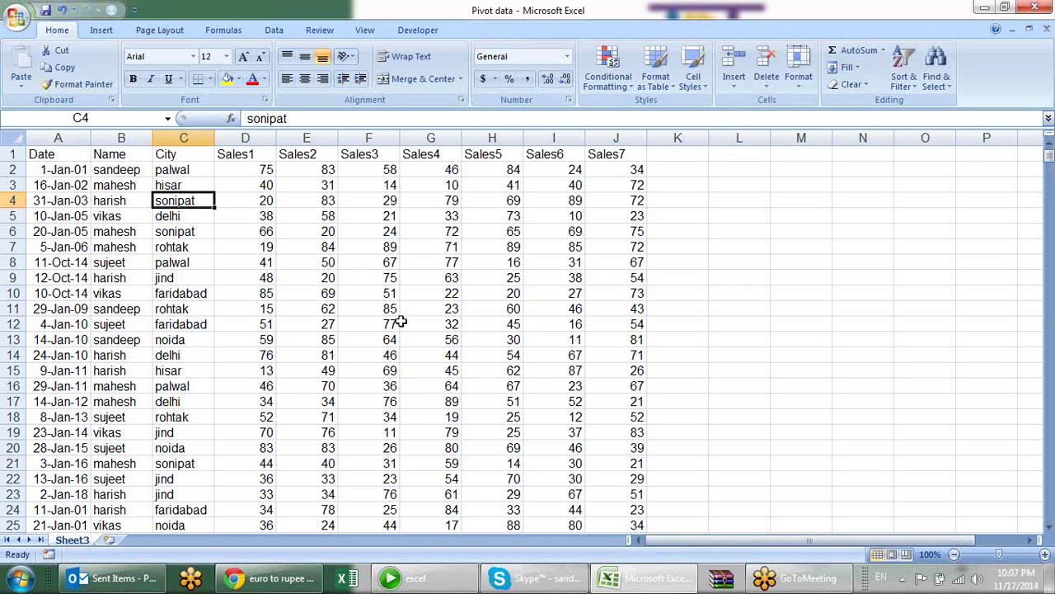
pyautogui.click(132, 241)
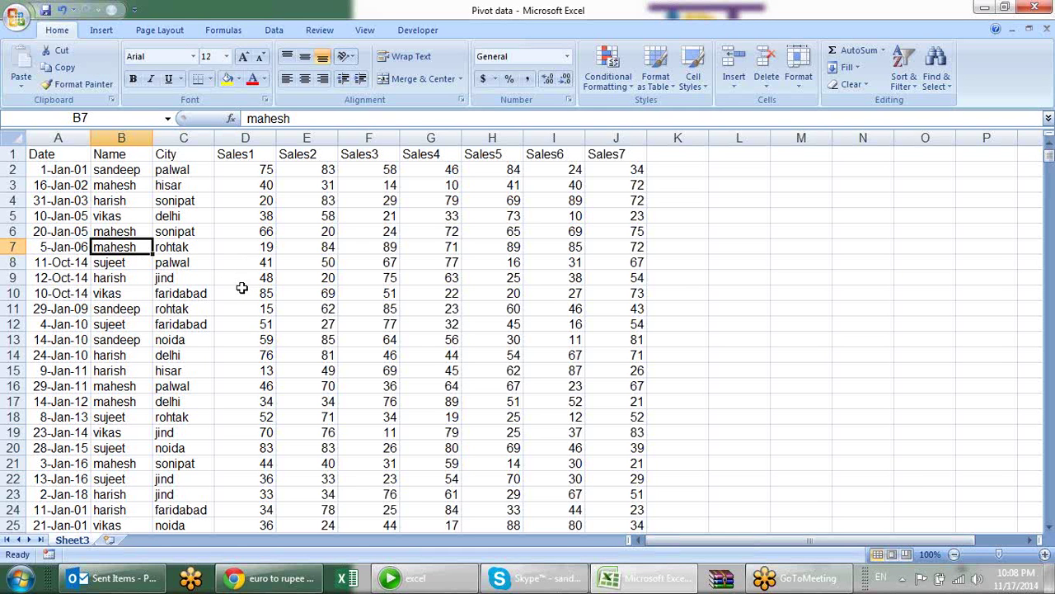
# Select the whole sales table with Ctrl+A, leave one data cell active, and show Insert commands.
pyautogui.moveTo(132, 171); pyautogui.dragTo(115, 280)
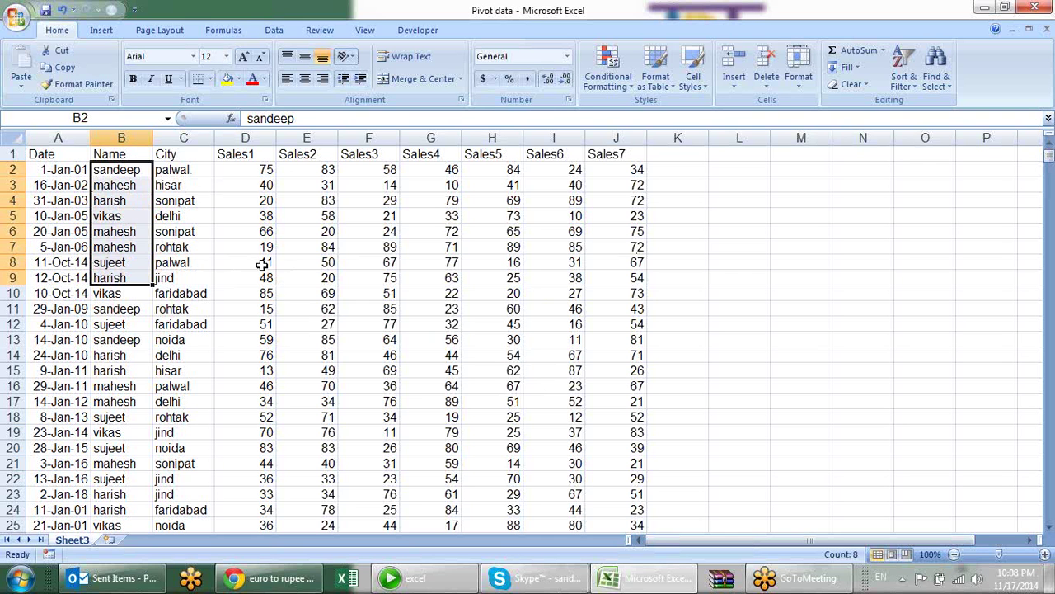
pyautogui.click(262, 264)
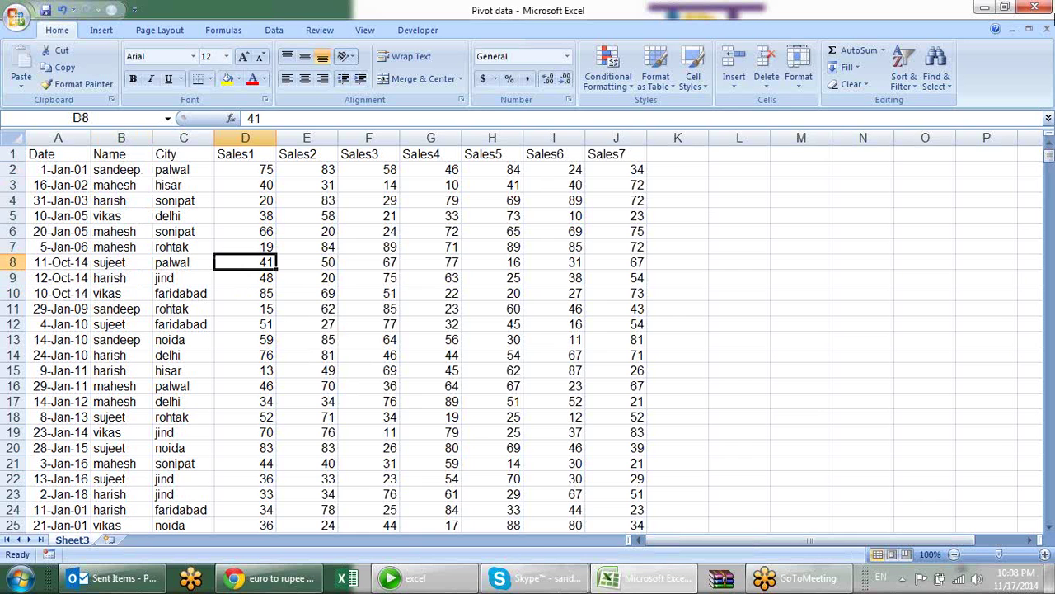
pyautogui.hotkey('ctrl', 'a')
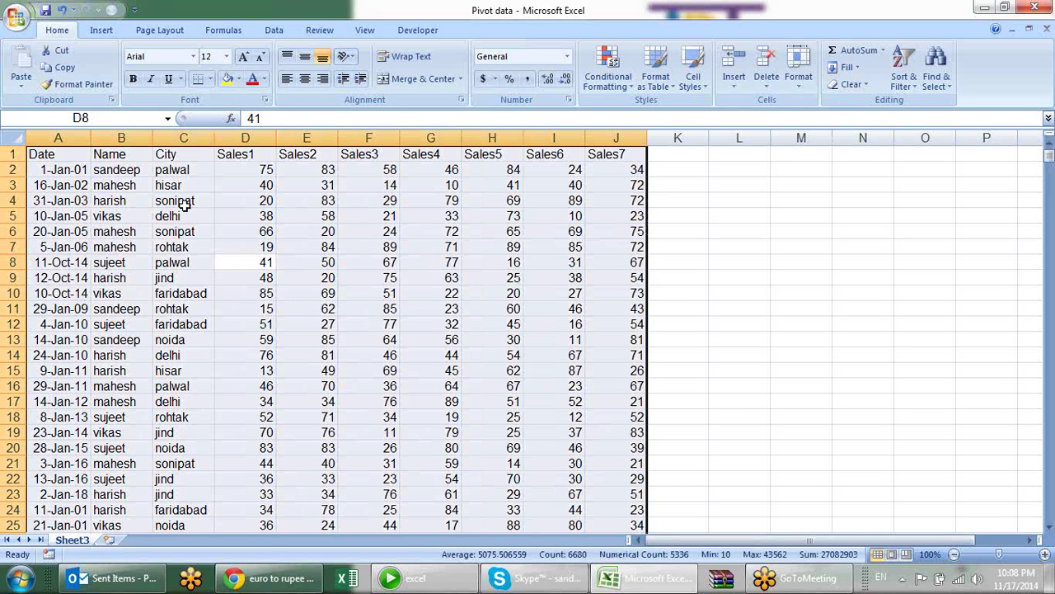
pyautogui.click(272, 218)
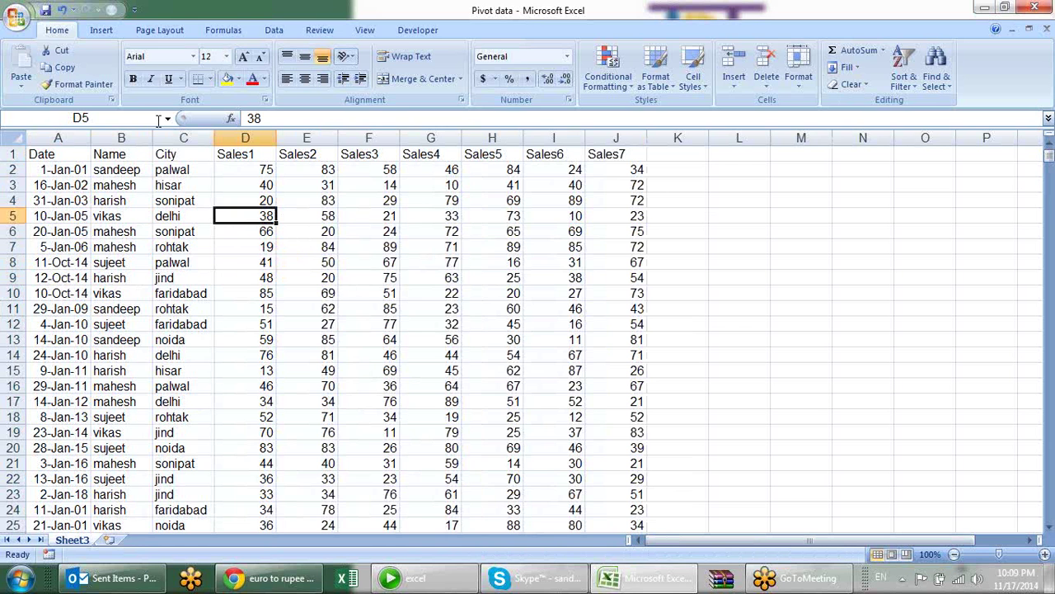
pyautogui.click(101, 31)
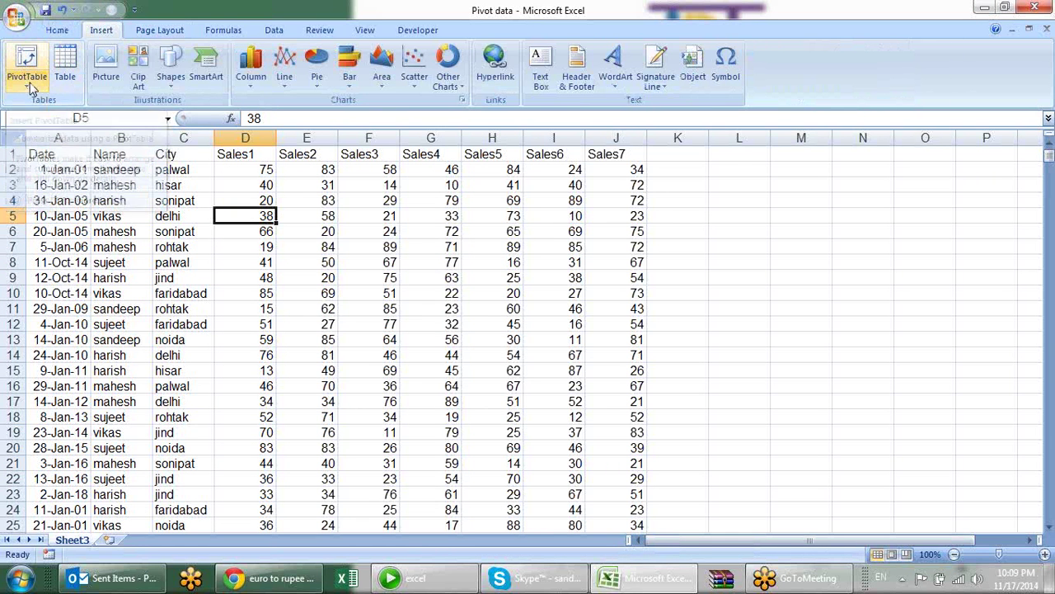
# Insert PivotTable1 on a new worksheet from range Sheet3!$A$1:$J$668.
pyautogui.click(26, 59)
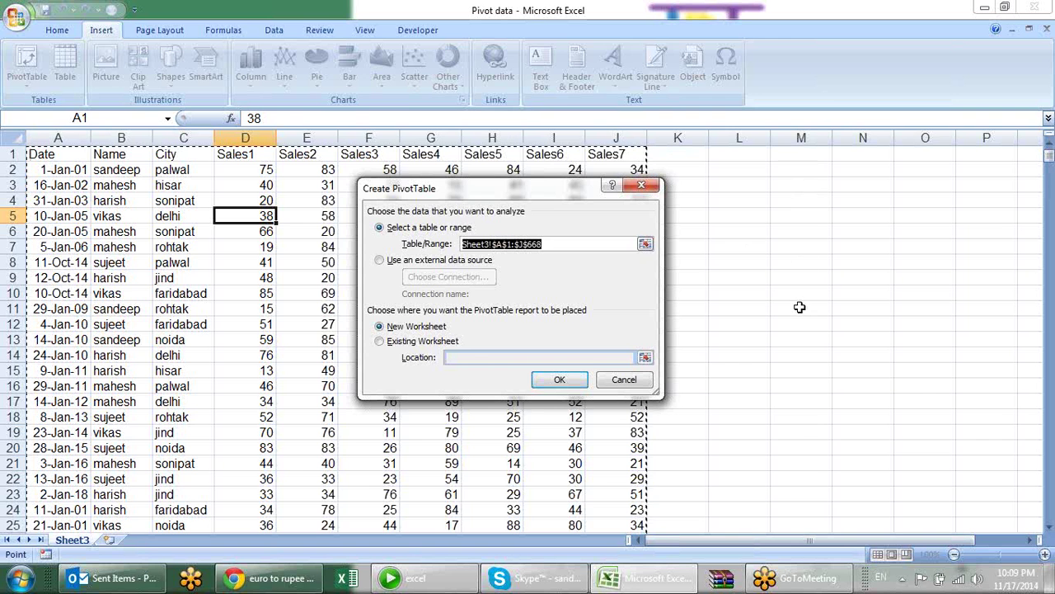
pyautogui.click(560, 382)
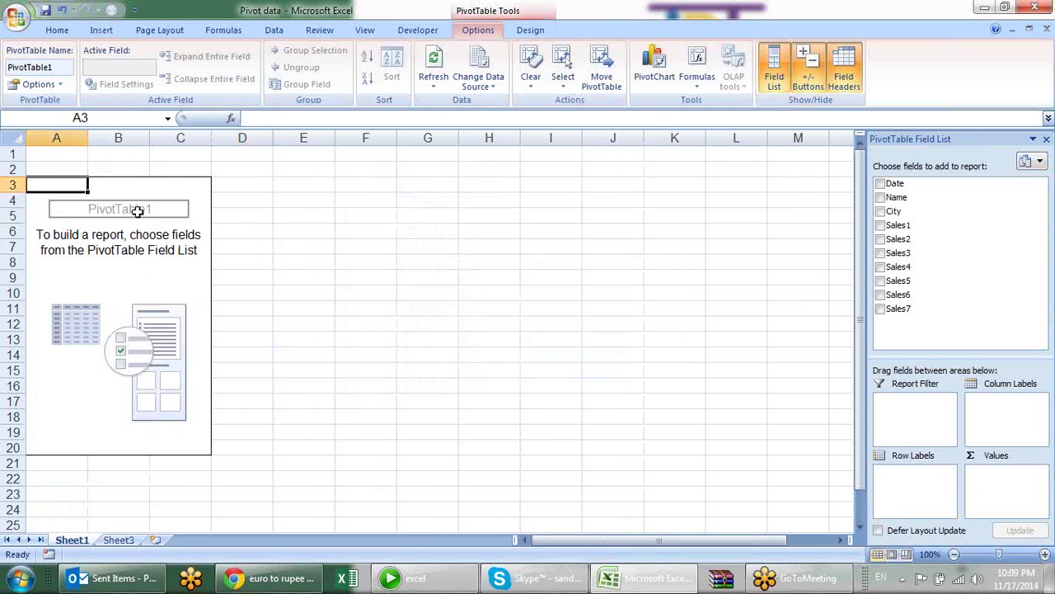
pyautogui.click(164, 215)
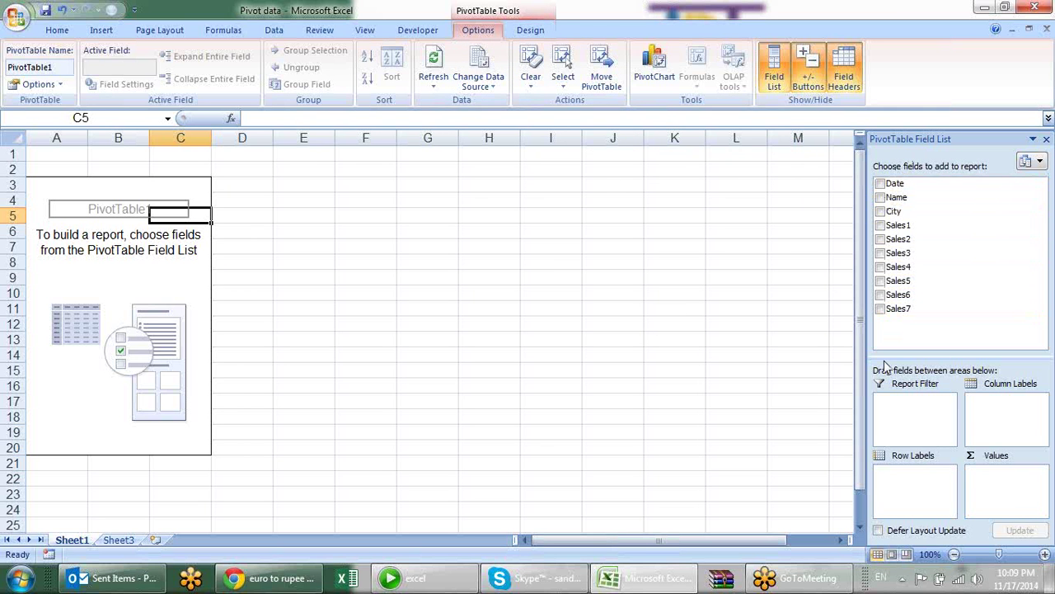
pyautogui.click(771, 73)
pyautogui.click(771, 73)
pyautogui.click(770, 71)
pyautogui.click(771, 71)
pyautogui.click(771, 71)
pyautogui.click(770, 71)
pyautogui.click(775, 74)
pyautogui.click(777, 76)
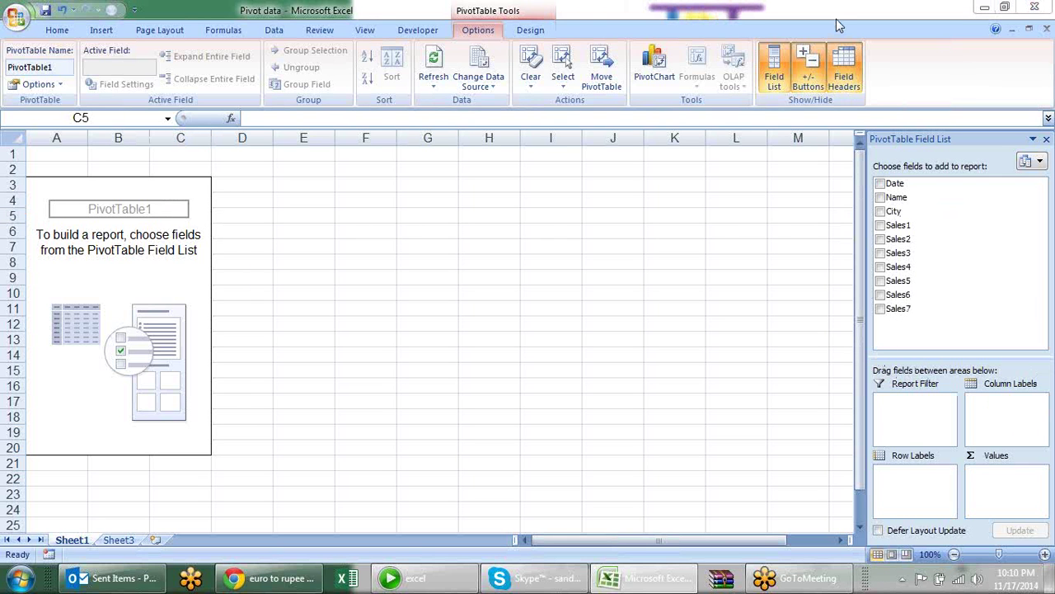
pyautogui.click(558, 200)
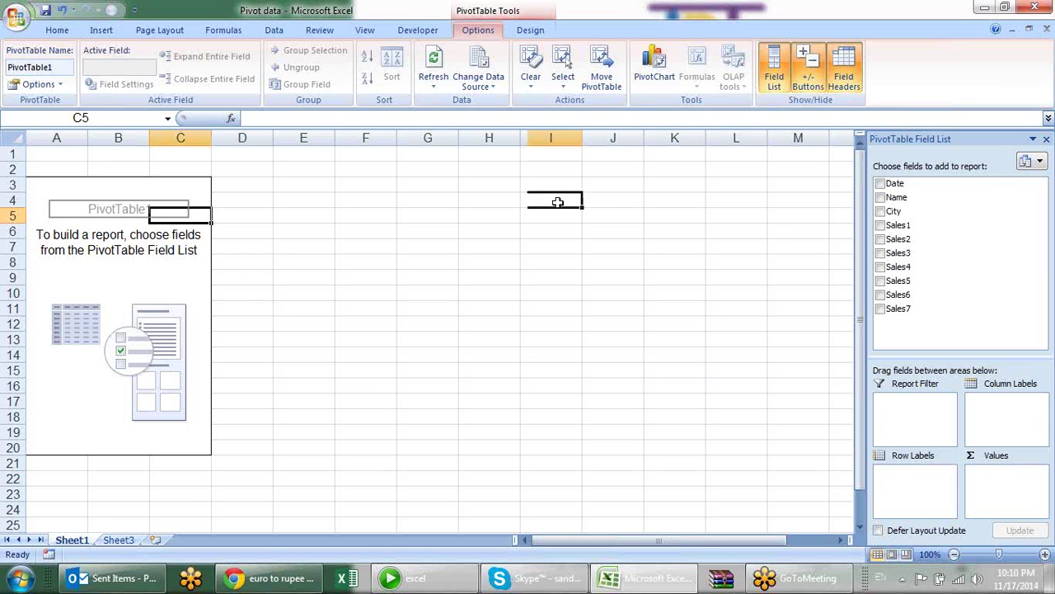
pyautogui.click(132, 218)
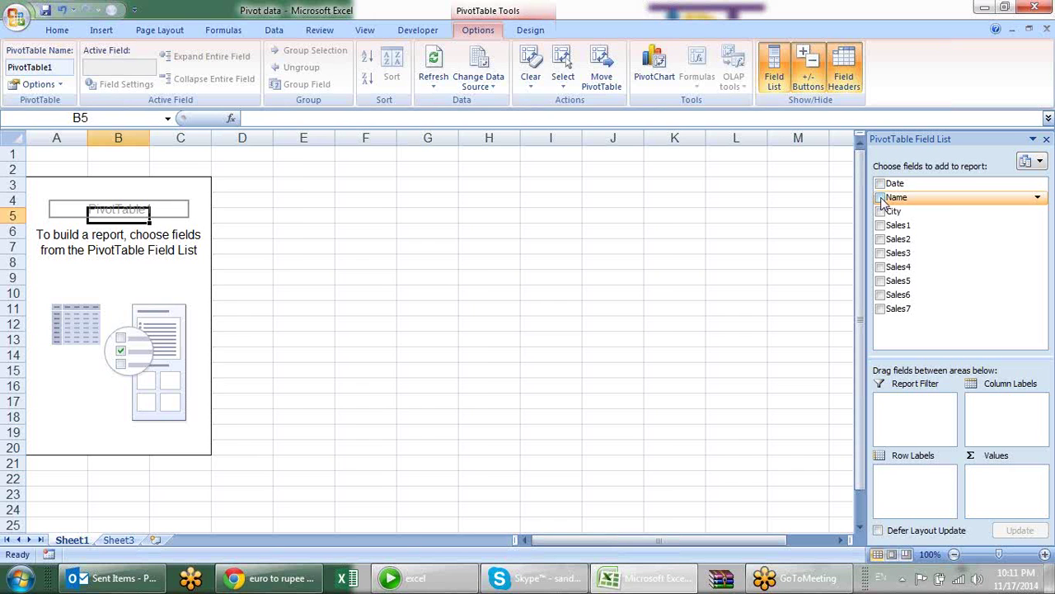
pyautogui.click(880, 197)
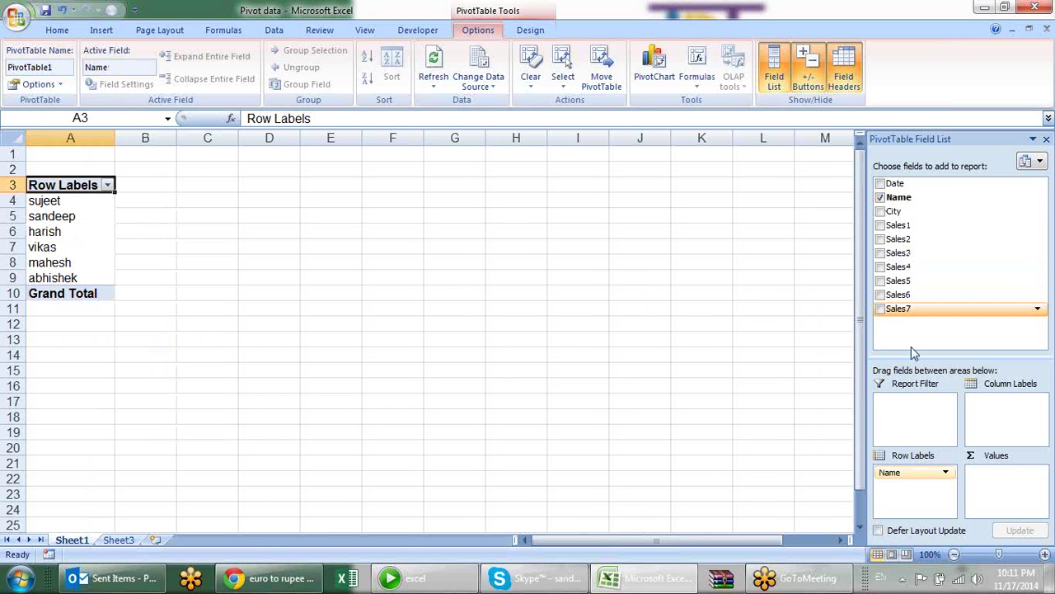
# Add Name to Row Labels and Sales1 to Values, giving a Grand Total of 33937.
pyautogui.moveTo(923, 477)
pyautogui.mouseDown()
pyautogui.moveTo(1005, 409)
pyautogui.moveTo(907, 408)
pyautogui.moveTo(919, 497)
pyautogui.moveTo(991, 486)
pyautogui.moveTo(913, 476)
pyautogui.mouseUp()
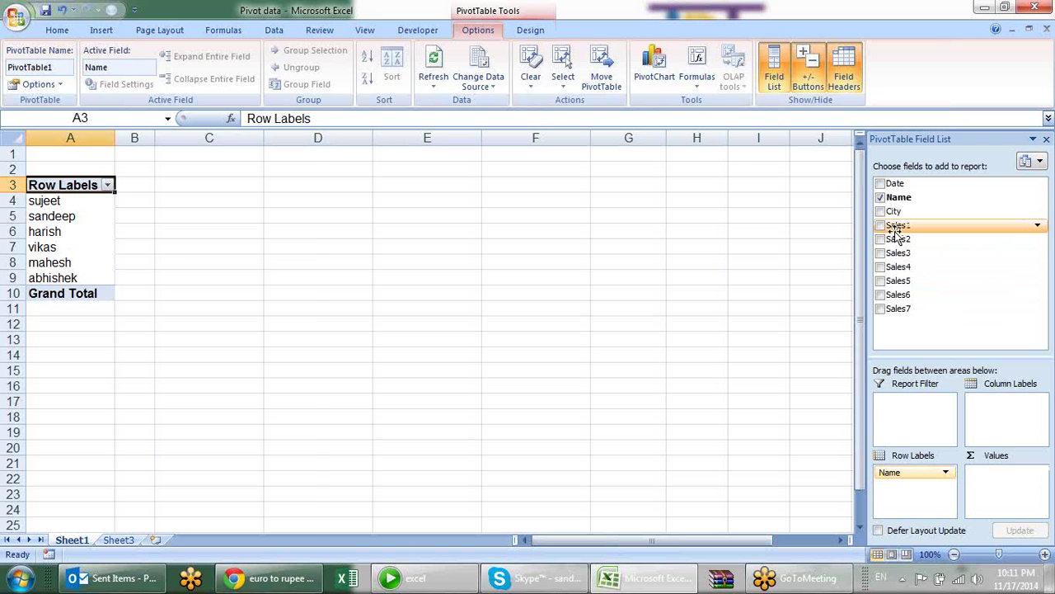
pyautogui.click(881, 226)
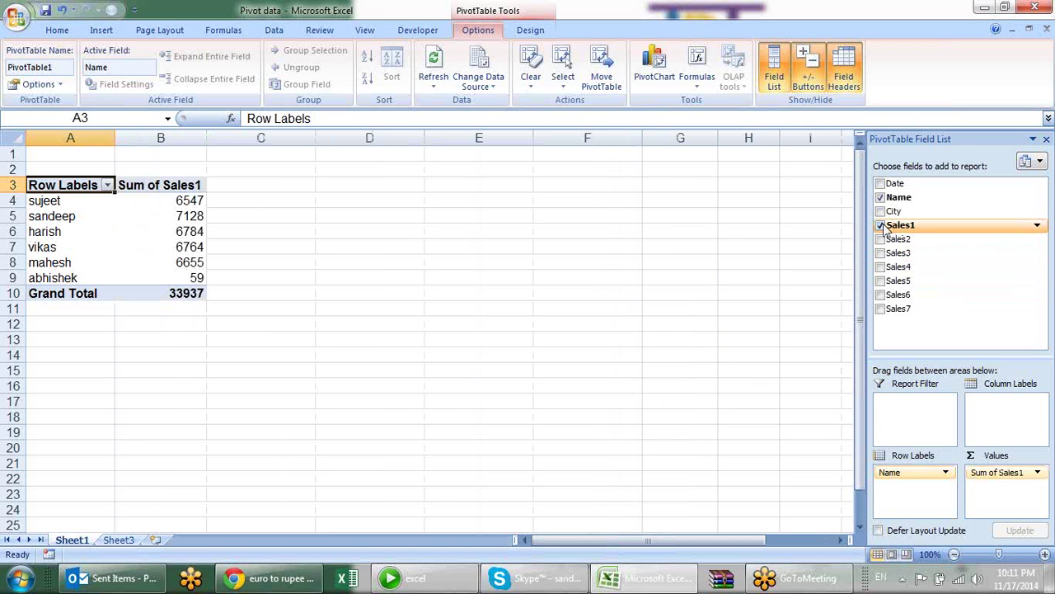
# Add Sales2, Sales3, Sales5, Sales4, Sales6 and Sales7 to the pivot values as sums.
pyautogui.click(881, 239)
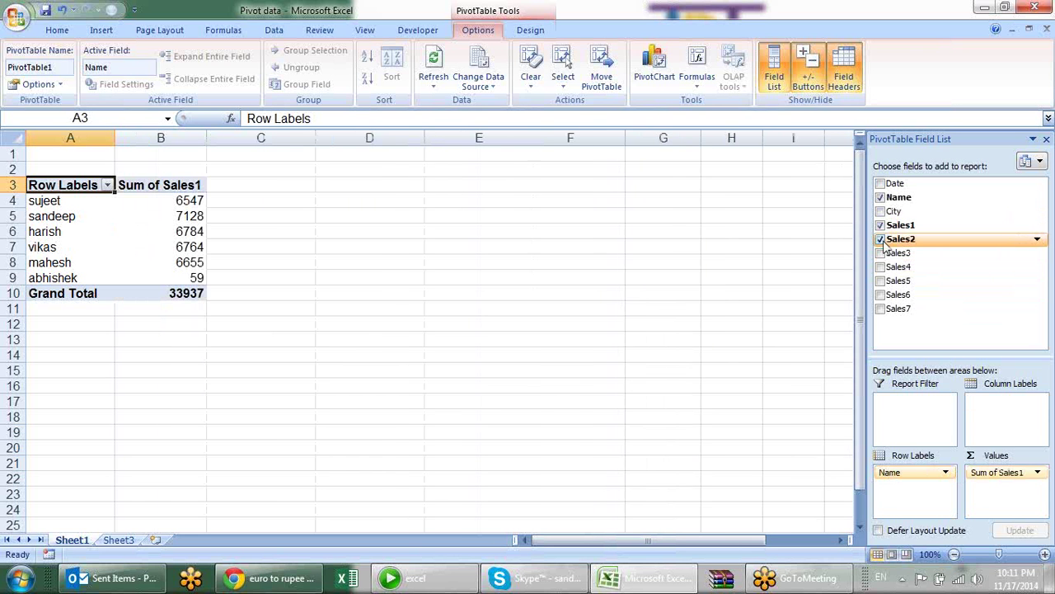
pyautogui.click(880, 253)
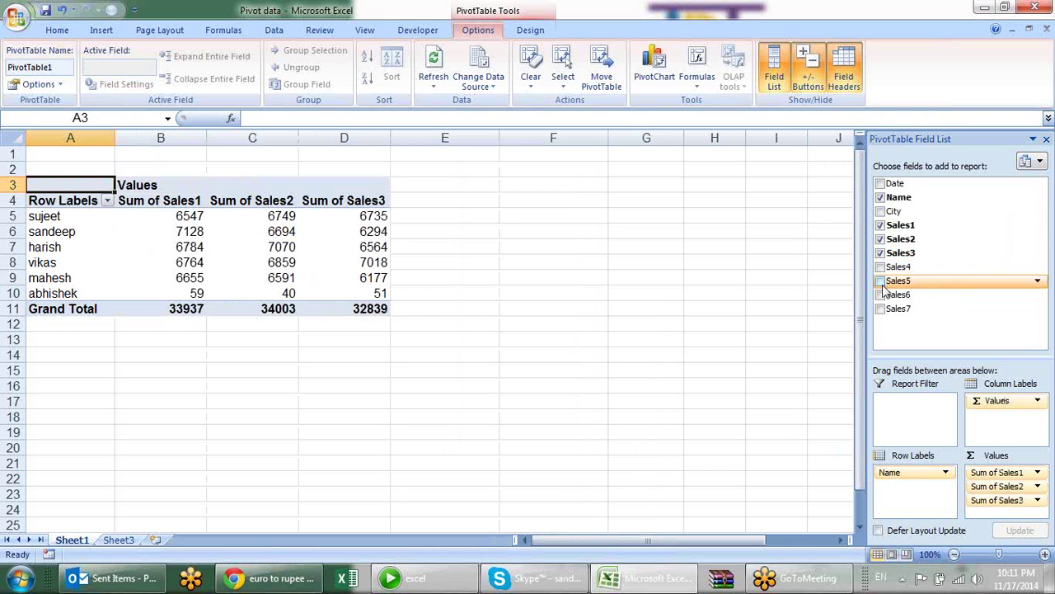
pyautogui.click(880, 281)
pyautogui.click(880, 267)
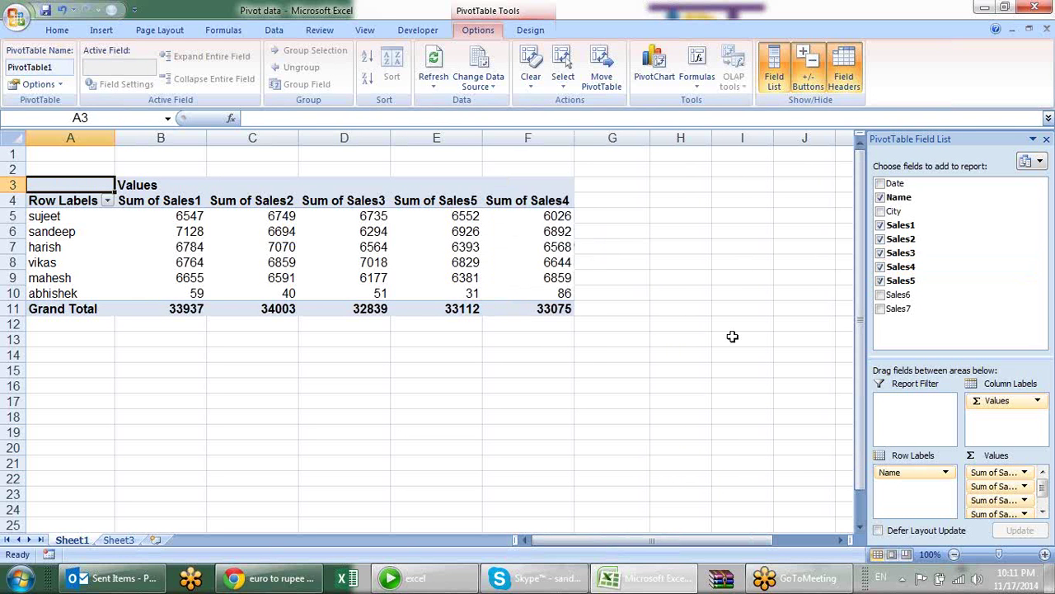
pyautogui.click(881, 294)
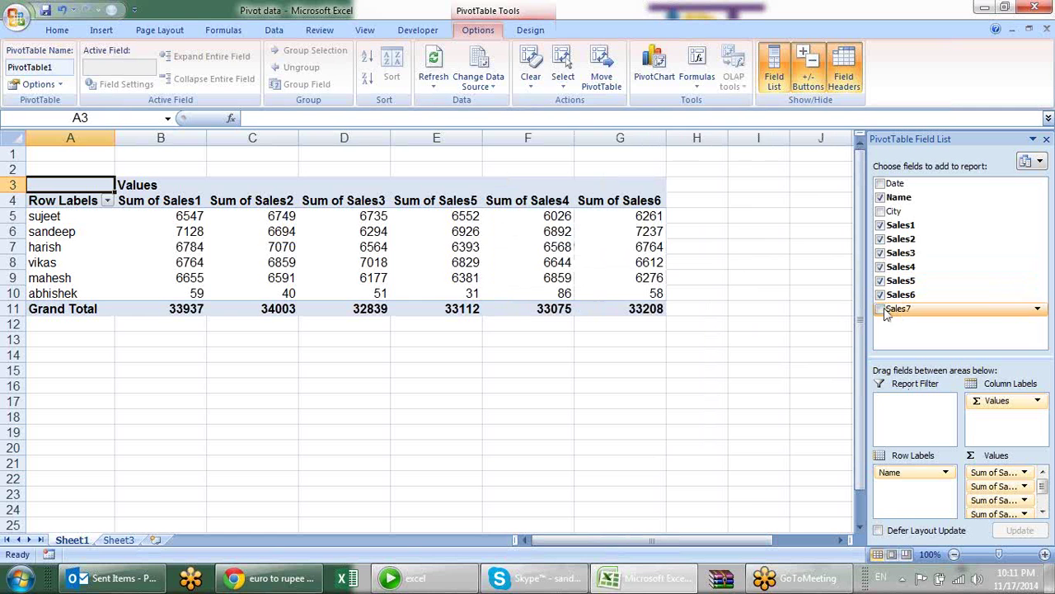
pyautogui.click(880, 309)
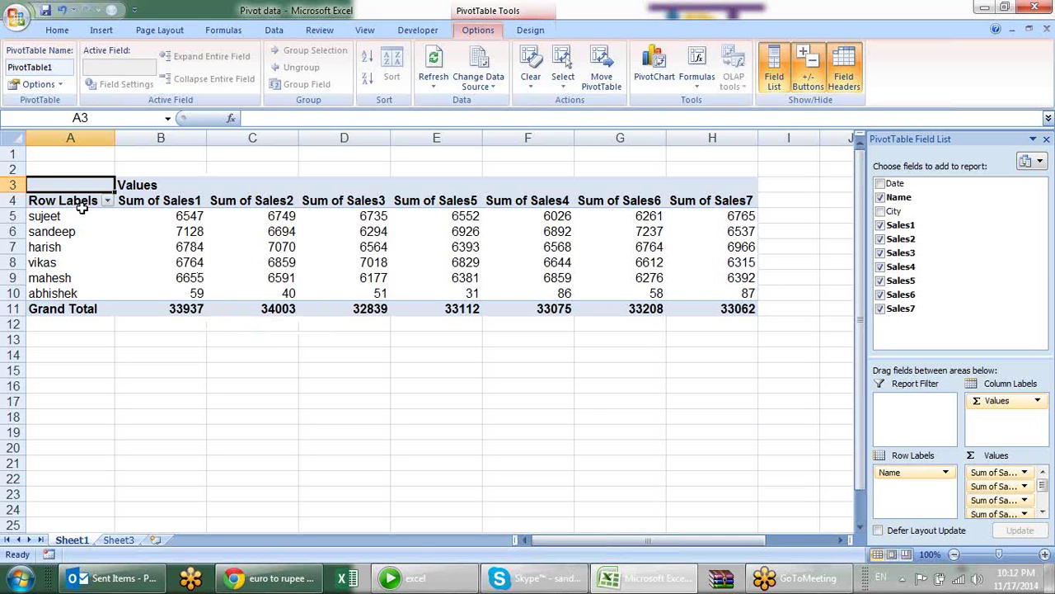
pyautogui.moveTo(182, 215)
# Move Sum of Sales4 ahead of Sum of Sales5 in Values, then remove Sum of Sales5.
pyautogui.click(1042, 512)
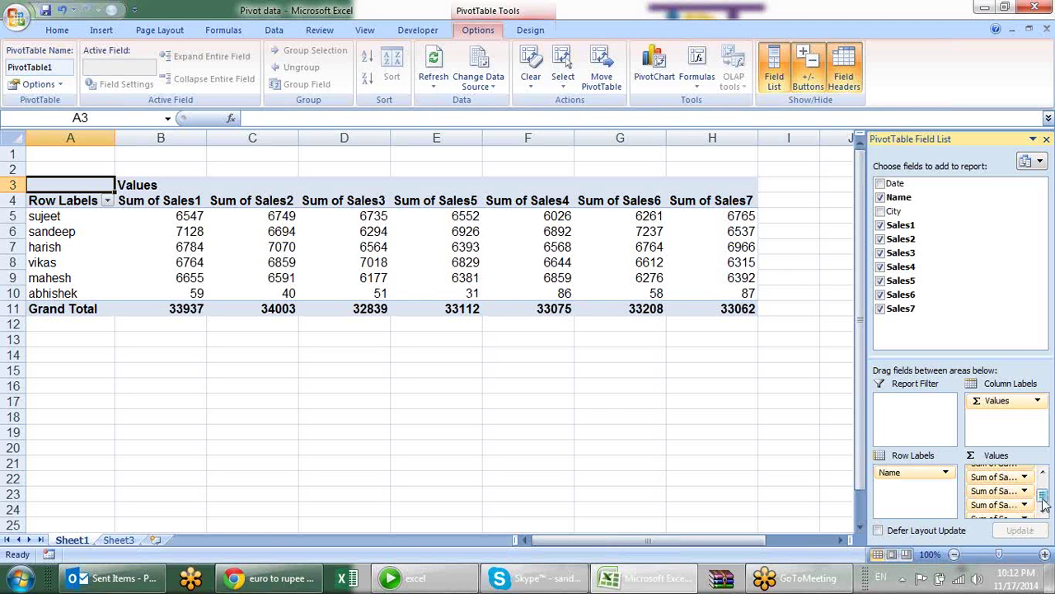
pyautogui.click(1042, 511)
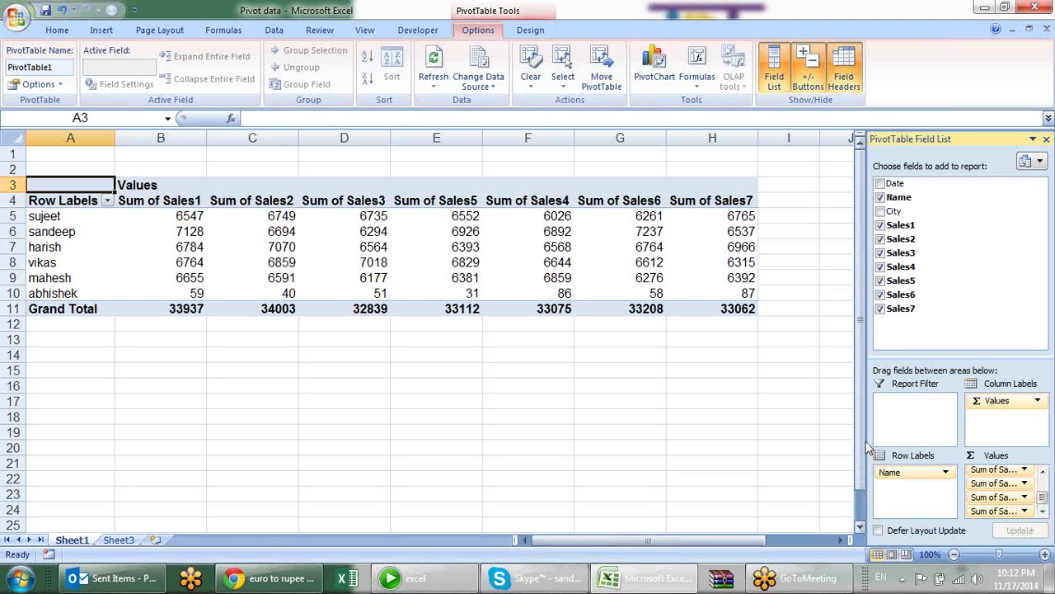
pyautogui.moveTo(867, 440); pyautogui.dragTo(822, 442)
pyautogui.moveTo(982, 483); pyautogui.dragTo(990, 484)
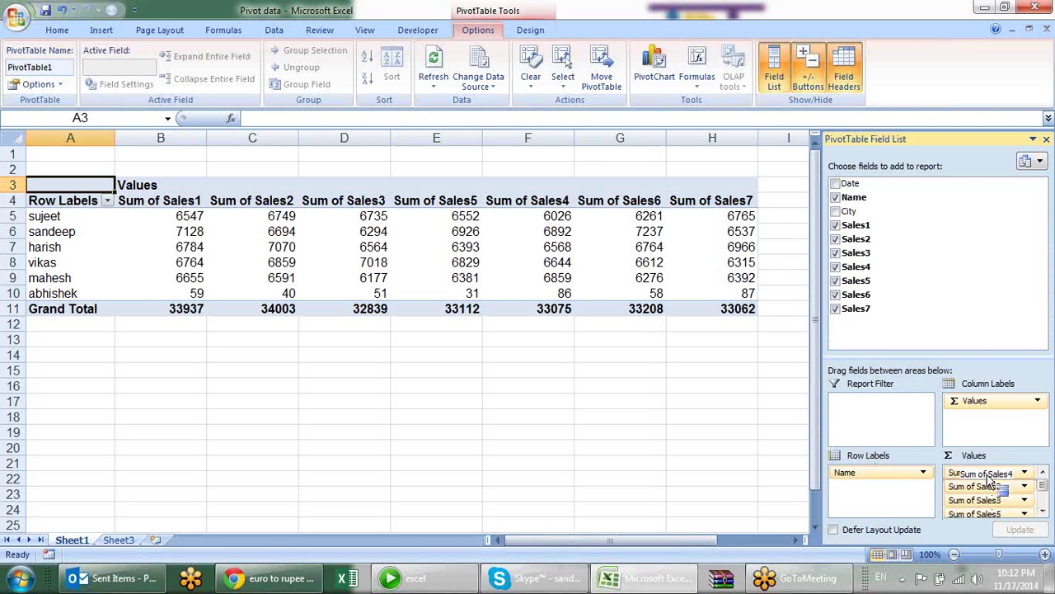
pyautogui.moveTo(989, 485); pyautogui.dragTo(1011, 505)
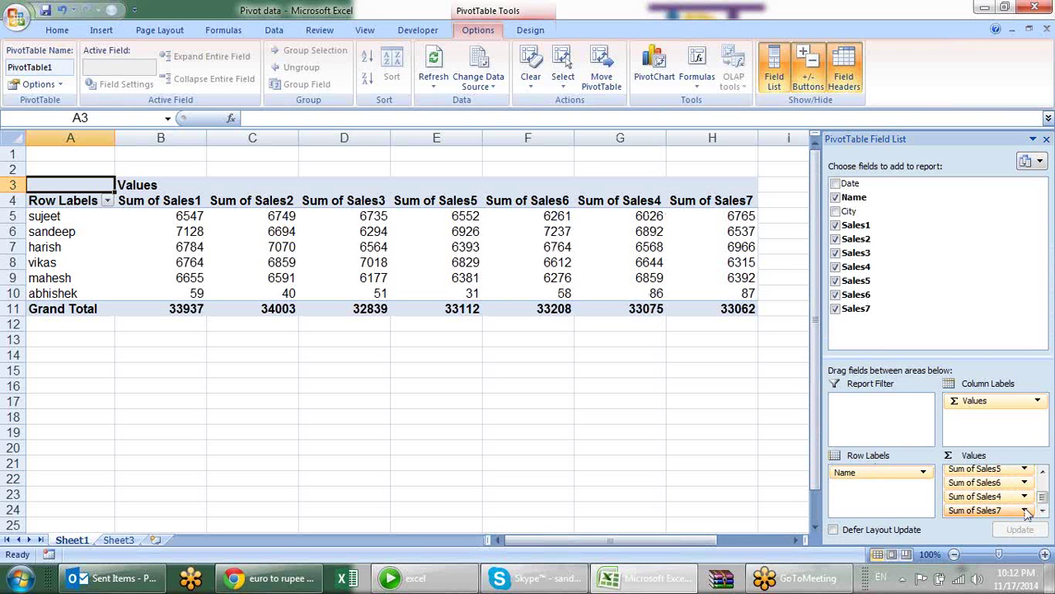
pyautogui.moveTo(1005, 499); pyautogui.dragTo(989, 469)
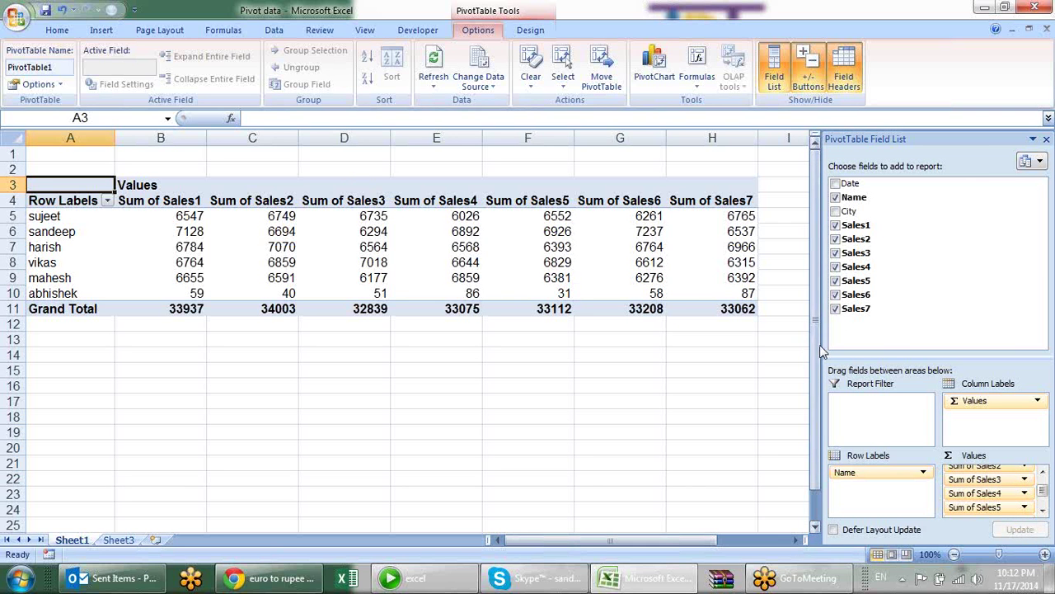
pyautogui.moveTo(822, 343); pyautogui.dragTo(897, 345)
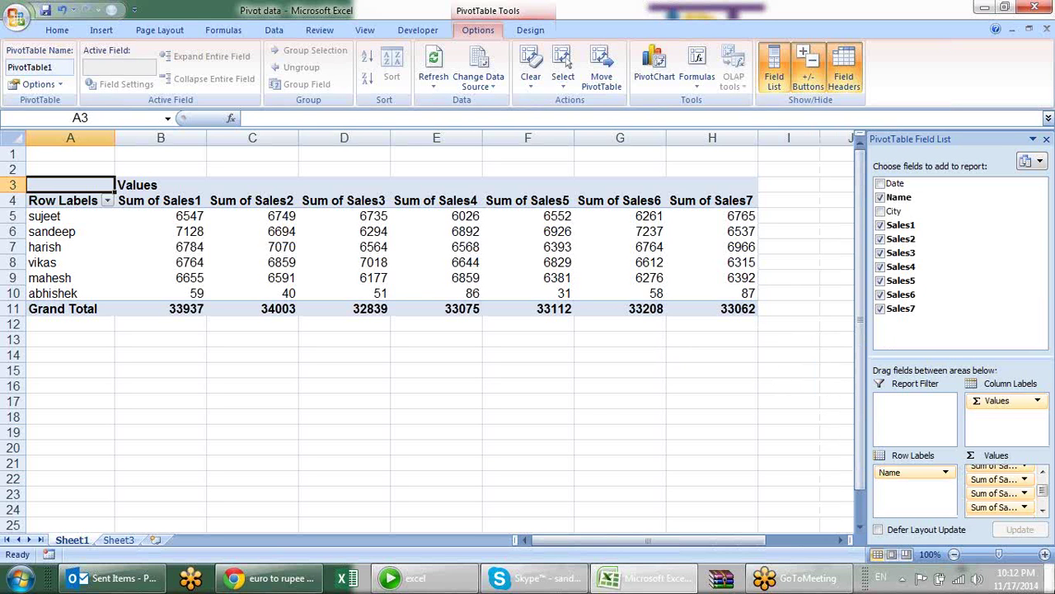
pyautogui.moveTo(998, 507); pyautogui.dragTo(1043, 528)
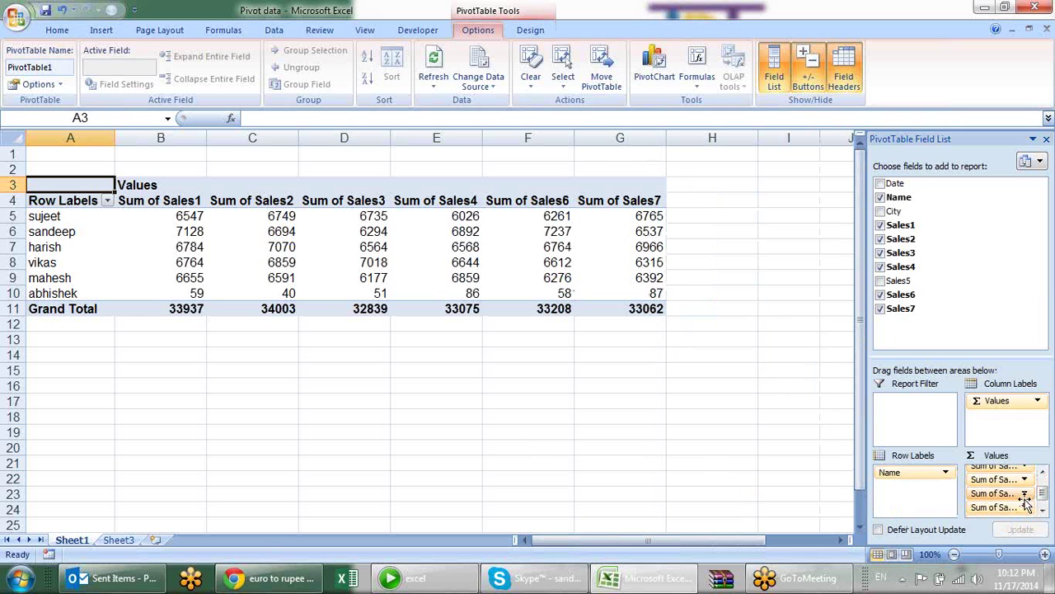
# Remove Sales6, Sales4, Sales3 and Sales2 from Values, then add Sales2 back.
pyautogui.moveTo(997, 493)
pyautogui.mouseDown()
pyautogui.moveTo(1014, 527)
pyautogui.moveTo(906, 509)
pyautogui.mouseUp()
pyautogui.moveTo(1000, 516); pyautogui.dragTo(923, 511)
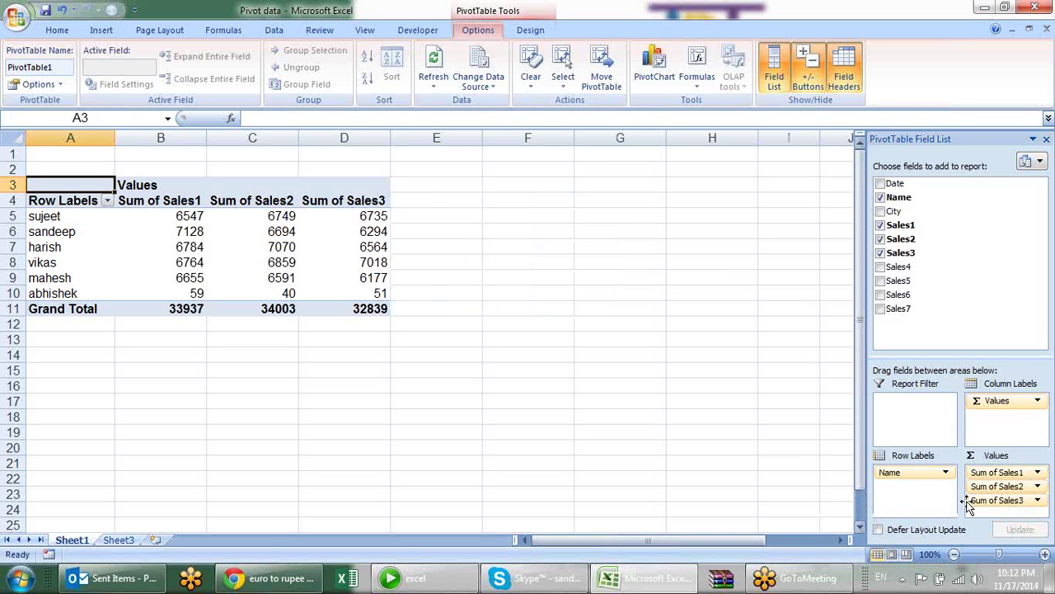
pyautogui.moveTo(999, 500); pyautogui.dragTo(923, 503)
pyautogui.moveTo(1008, 486)
pyautogui.mouseDown()
pyautogui.moveTo(907, 488)
pyautogui.moveTo(989, 491)
pyautogui.mouseUp()
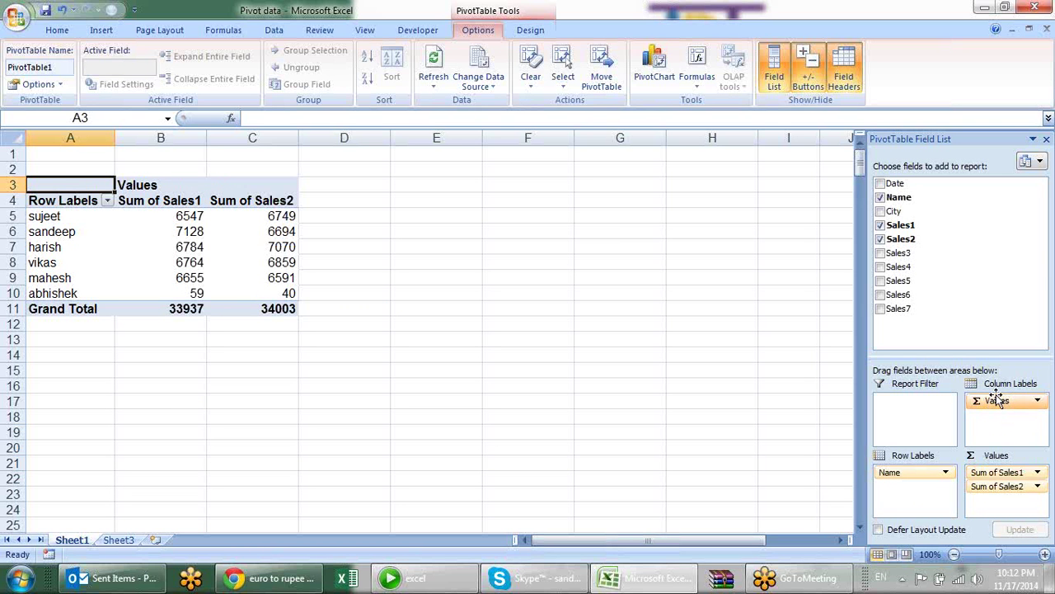
pyautogui.moveTo(1002, 488); pyautogui.dragTo(794, 431)
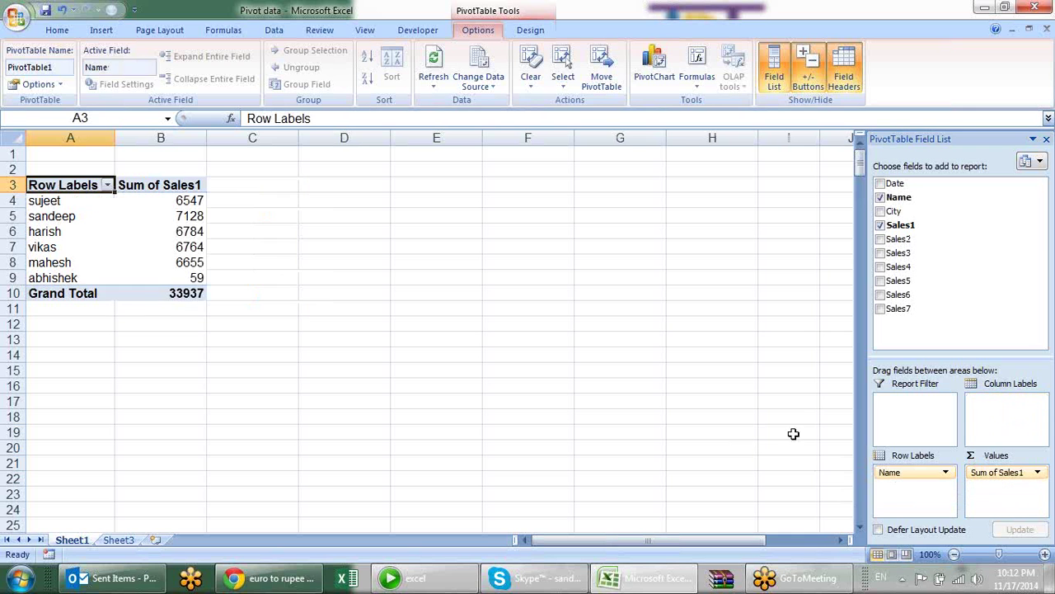
pyautogui.click(880, 238)
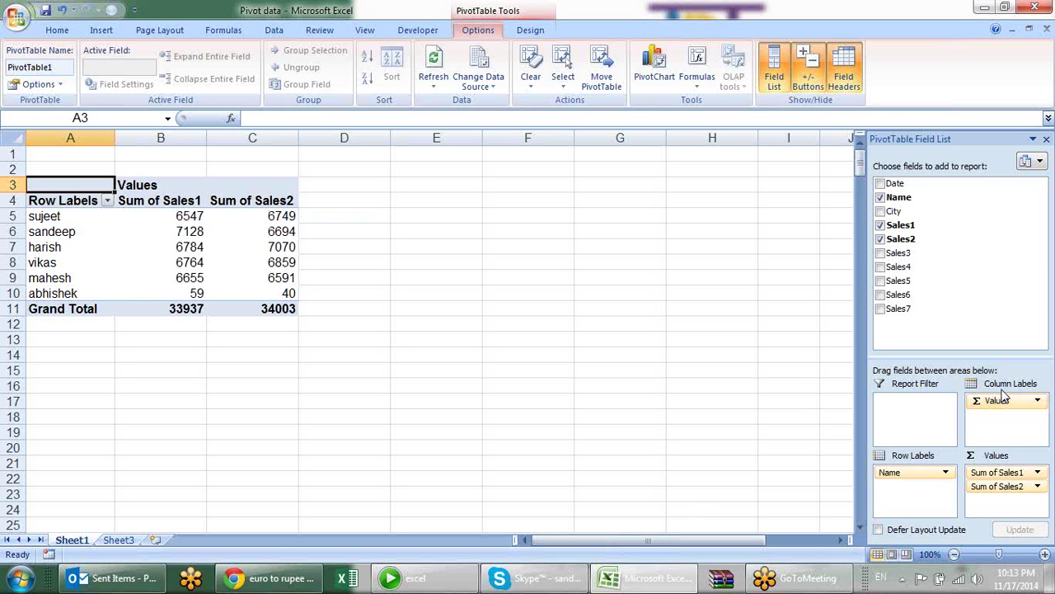
# Move Values into Row Labels, re-add Sales3–Sales7, and stack all seven sums under each name.
pyautogui.moveTo(1002, 404); pyautogui.dragTo(938, 492)
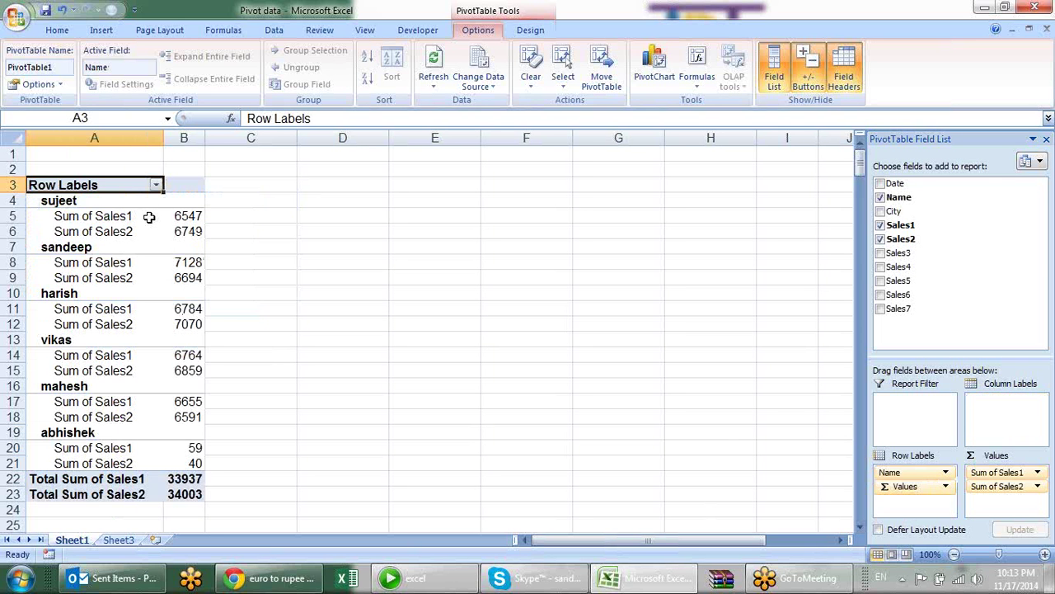
pyautogui.click(880, 253)
pyautogui.click(881, 266)
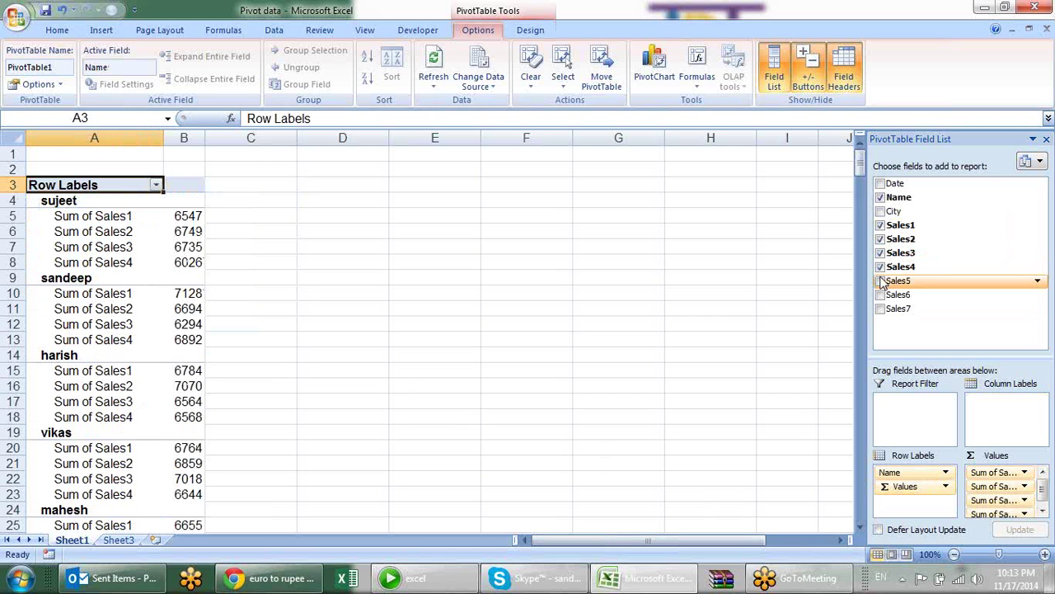
pyautogui.click(881, 281)
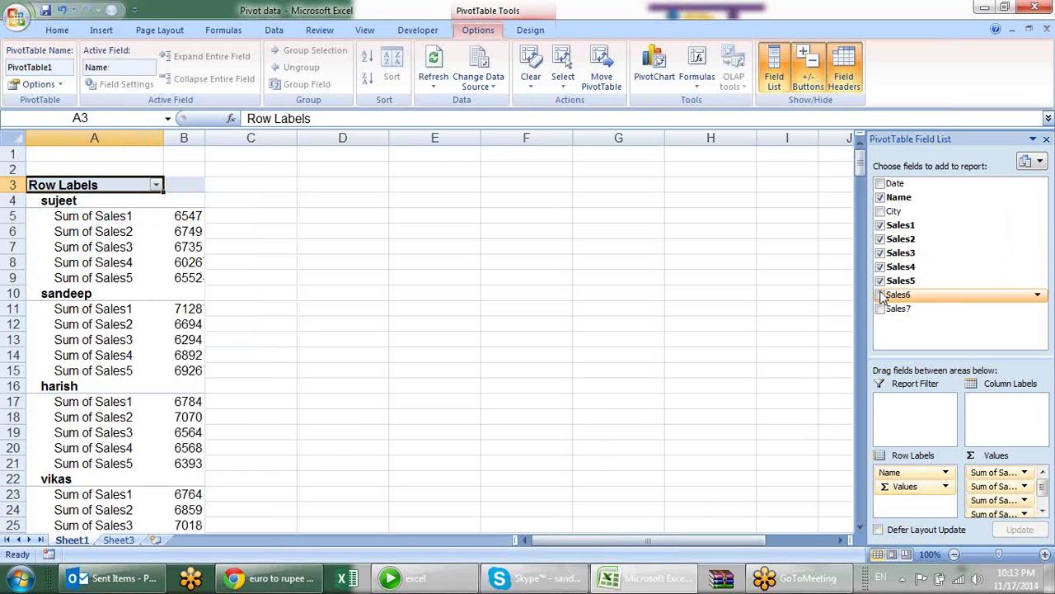
pyautogui.click(881, 294)
pyautogui.click(880, 309)
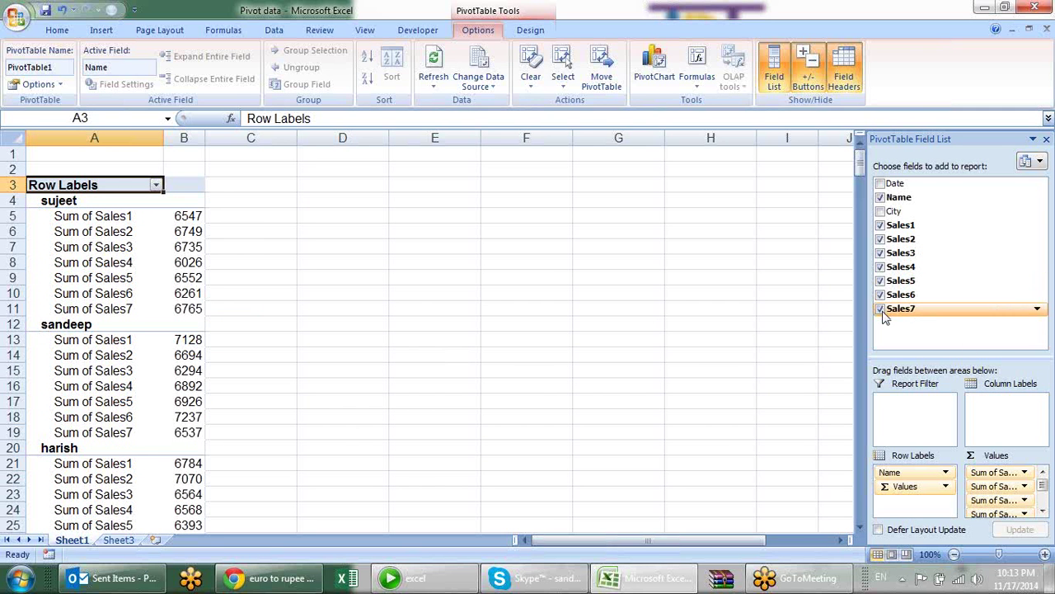
pyautogui.moveTo(905, 486)
pyautogui.mouseDown()
pyautogui.moveTo(997, 402)
pyautogui.moveTo(915, 495)
pyautogui.moveTo(994, 404)
pyautogui.mouseUp()
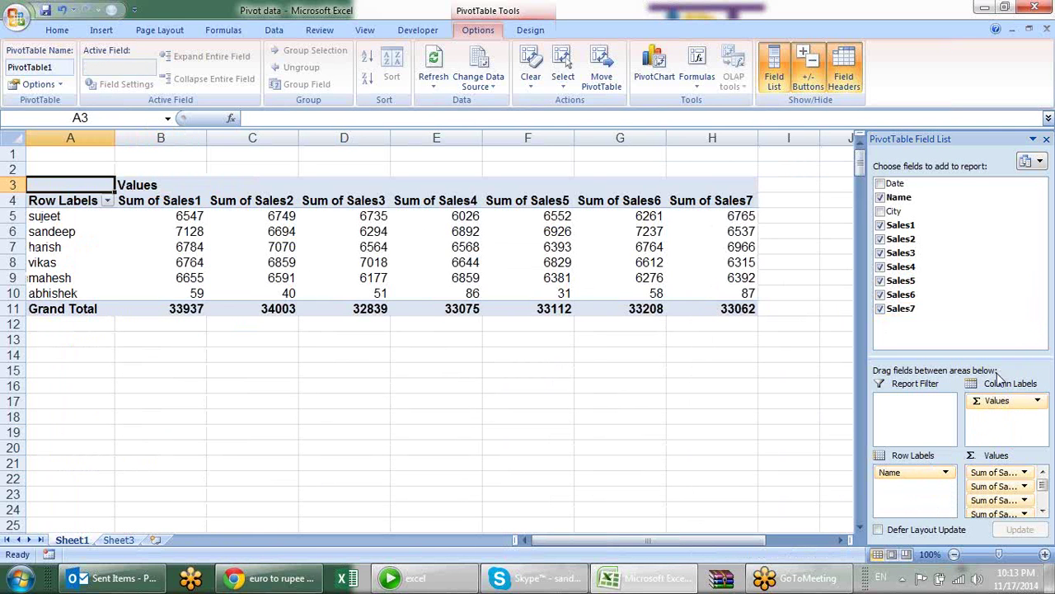
pyautogui.moveTo(998, 400); pyautogui.dragTo(920, 494)
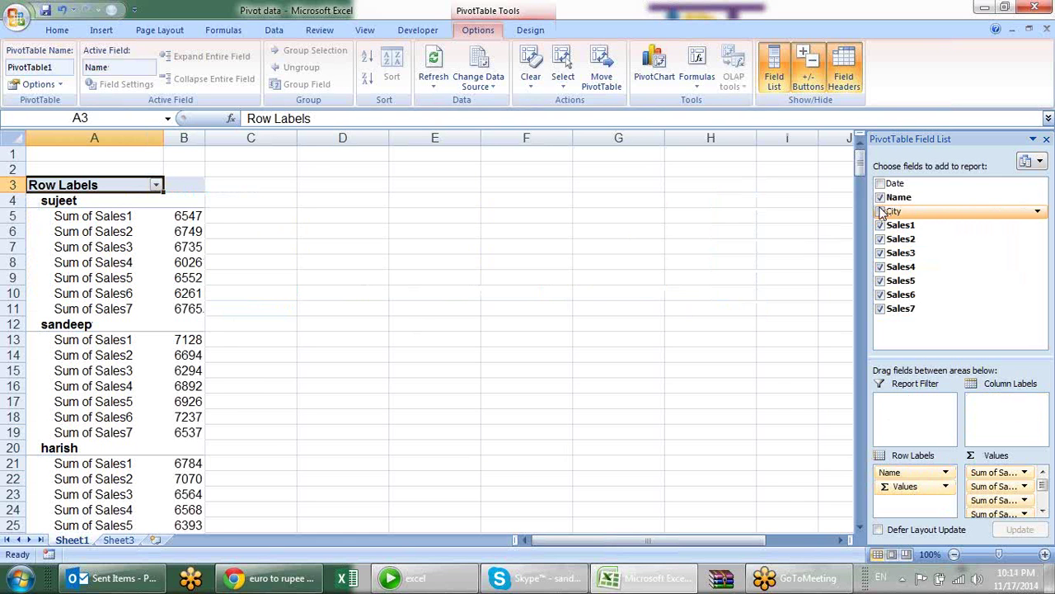
# Add City nested under each name and switch the sales sums to columns.
pyautogui.click(881, 211)
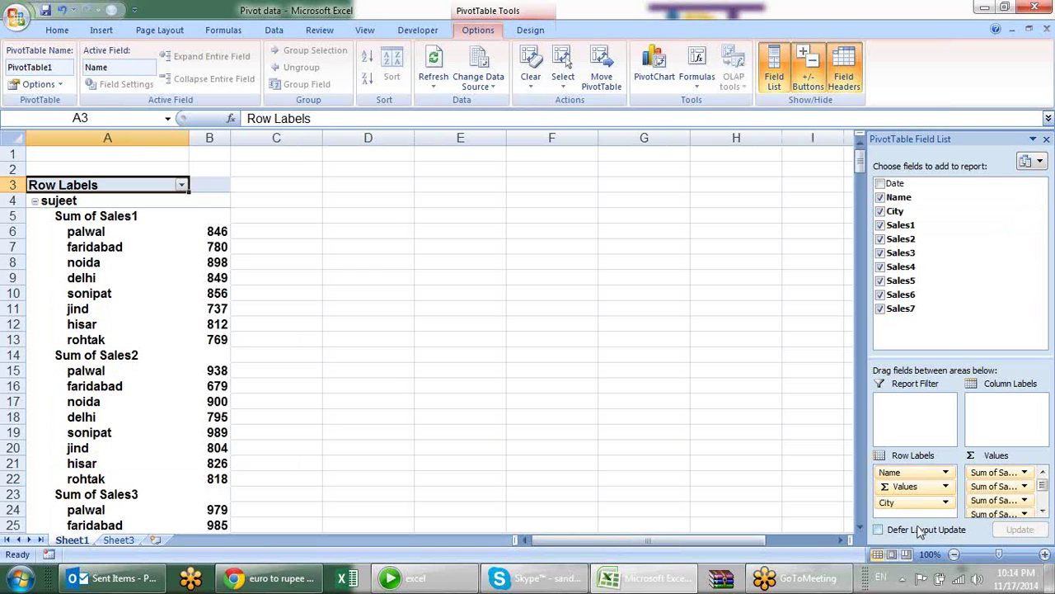
pyautogui.moveTo(919, 506); pyautogui.dragTo(935, 486)
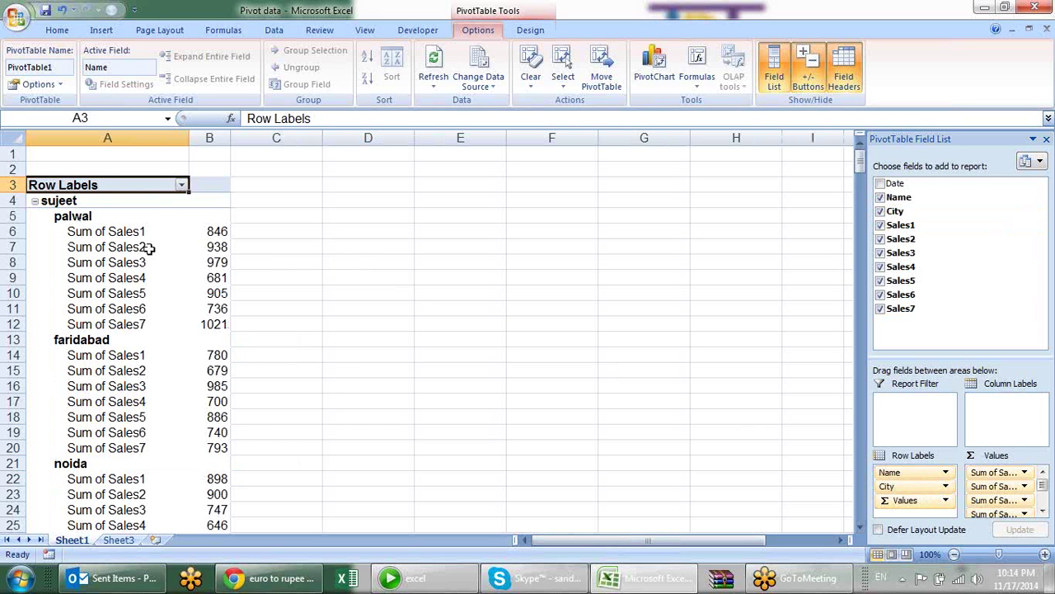
pyautogui.moveTo(934, 502)
pyautogui.mouseDown()
pyautogui.moveTo(956, 504)
pyautogui.moveTo(1012, 429)
pyautogui.mouseUp()
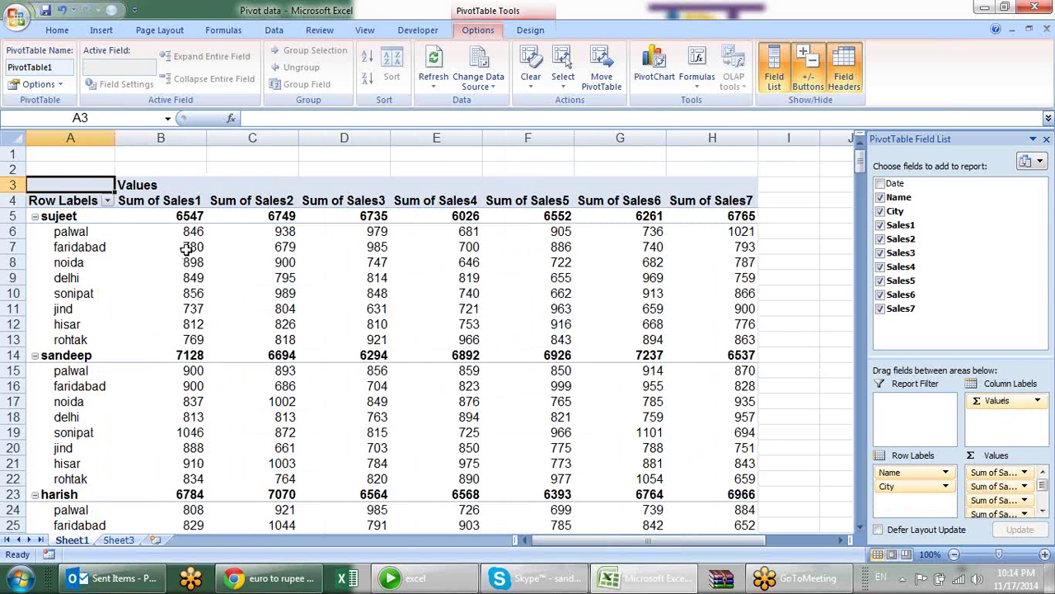
# Inspect sujeet's city labels (palwal to jind), then return sums to rows and cities to columns.
pyautogui.click(70, 217)
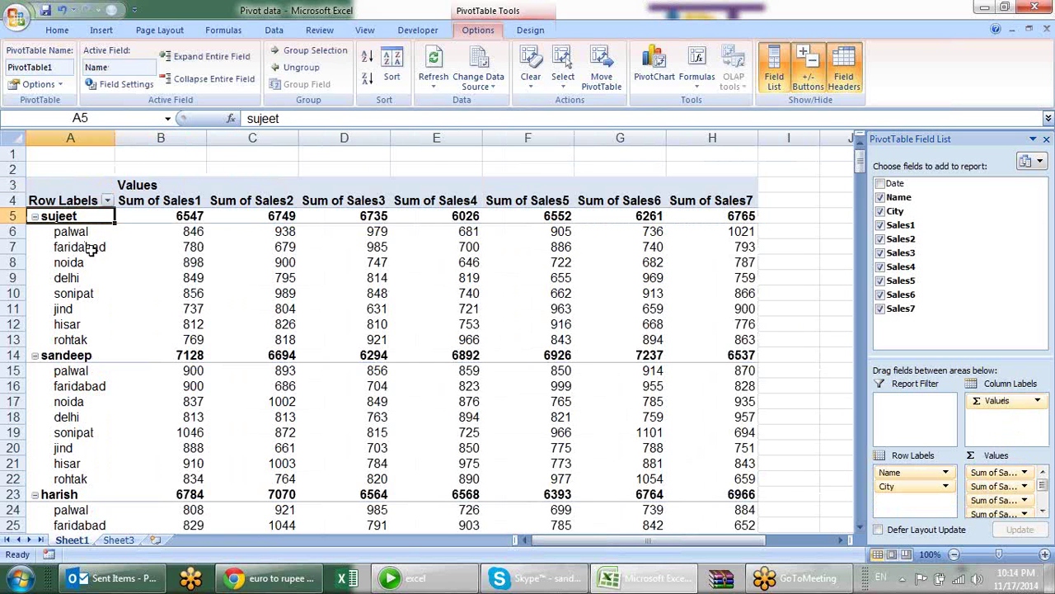
pyautogui.click(90, 233)
pyautogui.click(92, 248)
pyautogui.click(96, 264)
pyautogui.click(87, 293)
pyautogui.click(92, 310)
pyautogui.moveTo(92, 325); pyautogui.dragTo(89, 342)
pyautogui.click(74, 294)
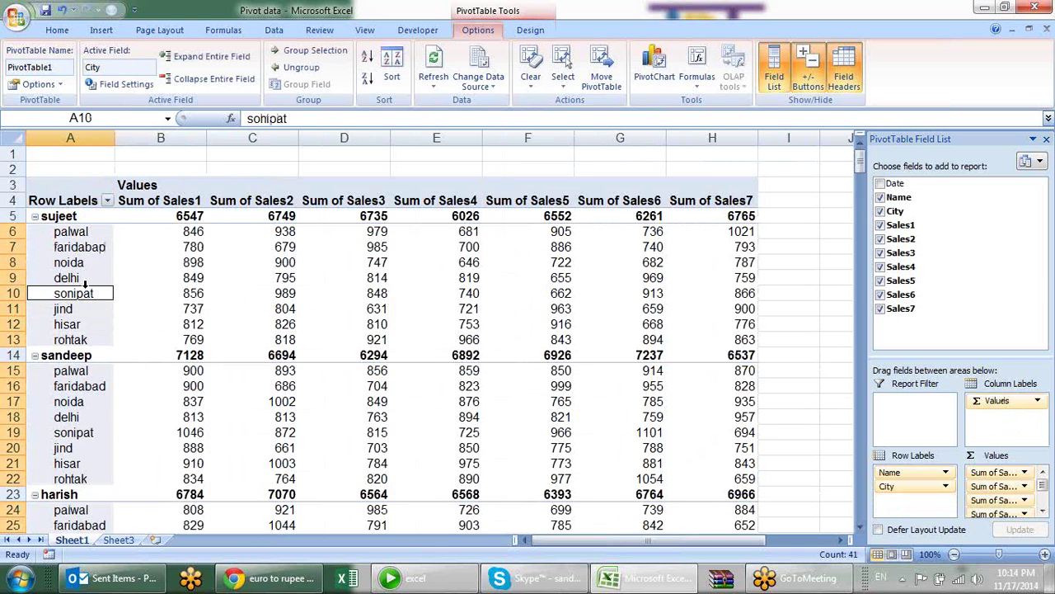
pyautogui.moveTo(1002, 401); pyautogui.dragTo(917, 495)
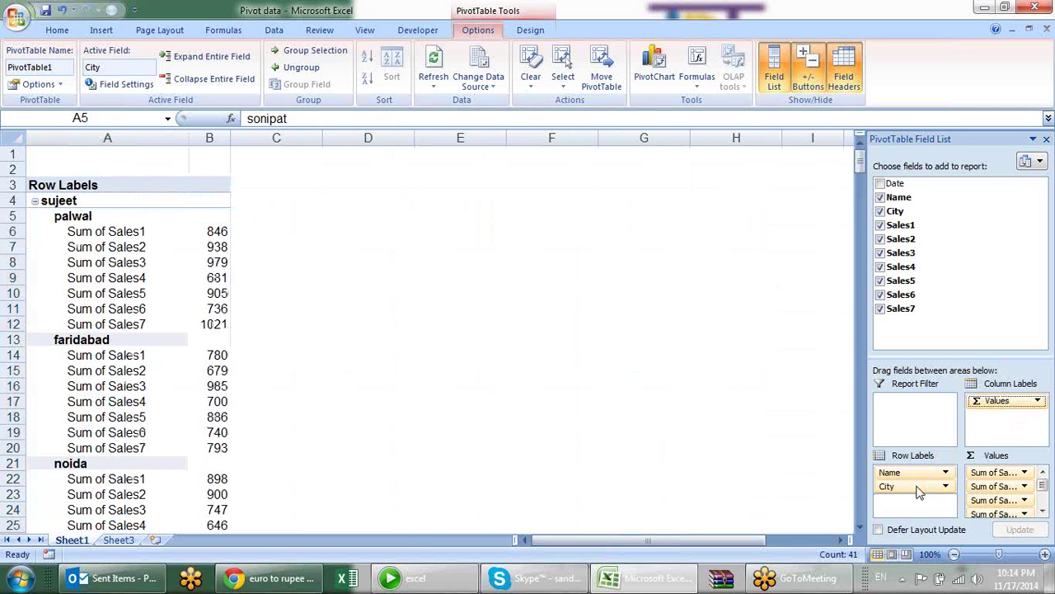
pyautogui.moveTo(989, 424); pyautogui.dragTo(989, 413)
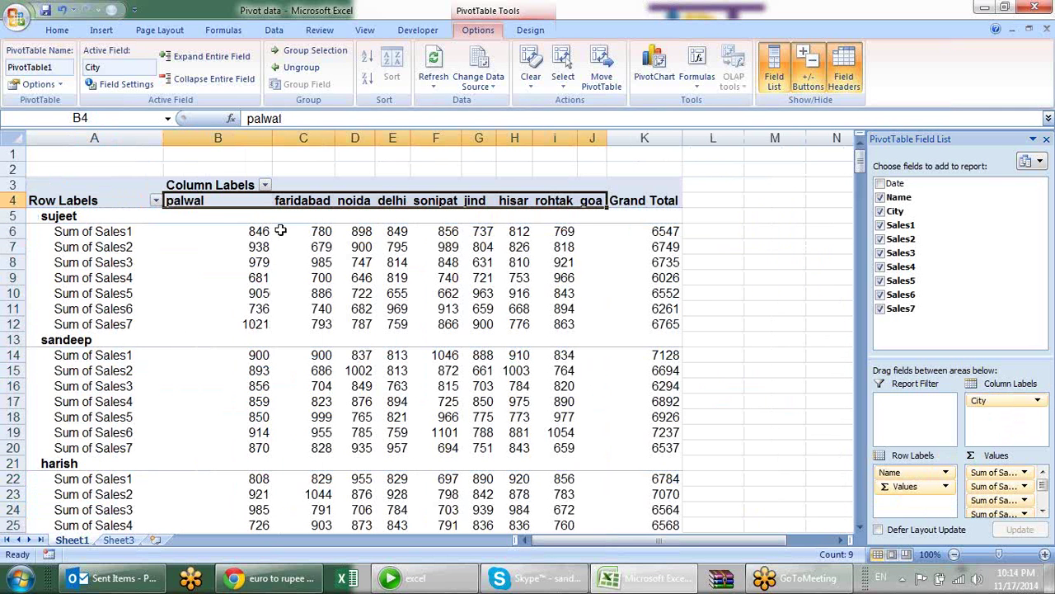
# Select the sum row labels under sujeet, down to Sum of Sales7.
pyautogui.click(111, 247)
pyautogui.click(111, 262)
pyautogui.click(105, 308)
pyautogui.click(104, 325)
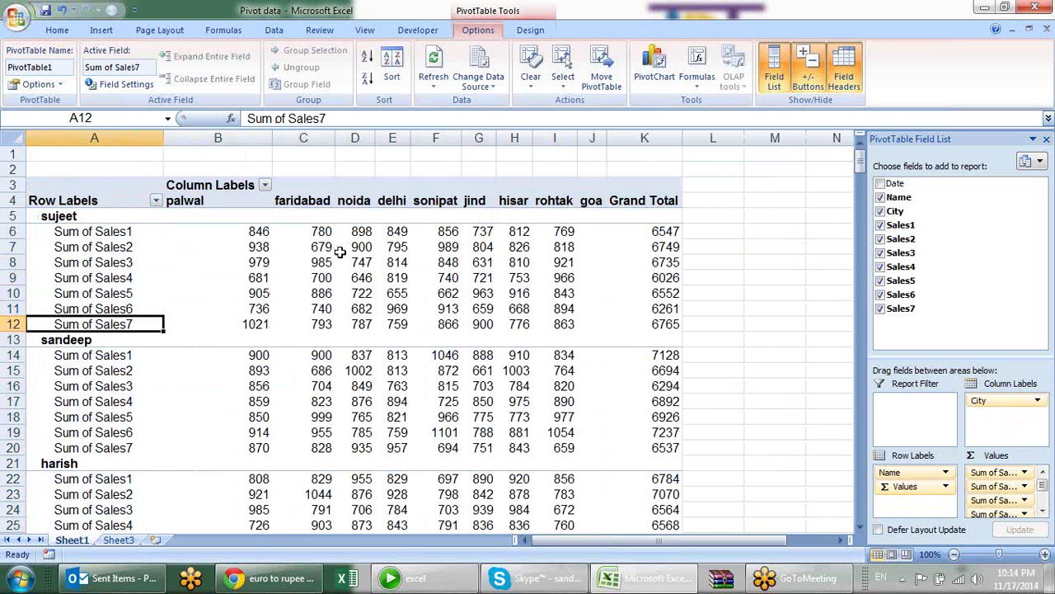
pyautogui.moveTo(340, 252)
# Remove Sales4, Sales5, Sales6, Sales7, Sales3 and Sales2 sums from the Values area.
pyautogui.moveTo(989, 517); pyautogui.dragTo(790, 463)
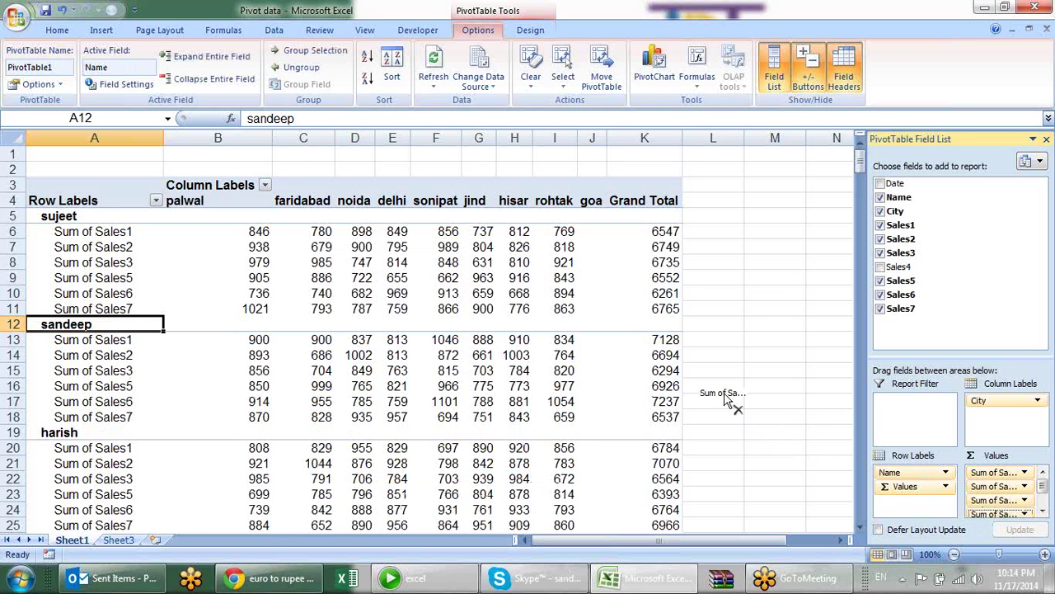
pyautogui.moveTo(994, 513); pyautogui.dragTo(719, 341)
pyautogui.moveTo(979, 517); pyautogui.dragTo(726, 375)
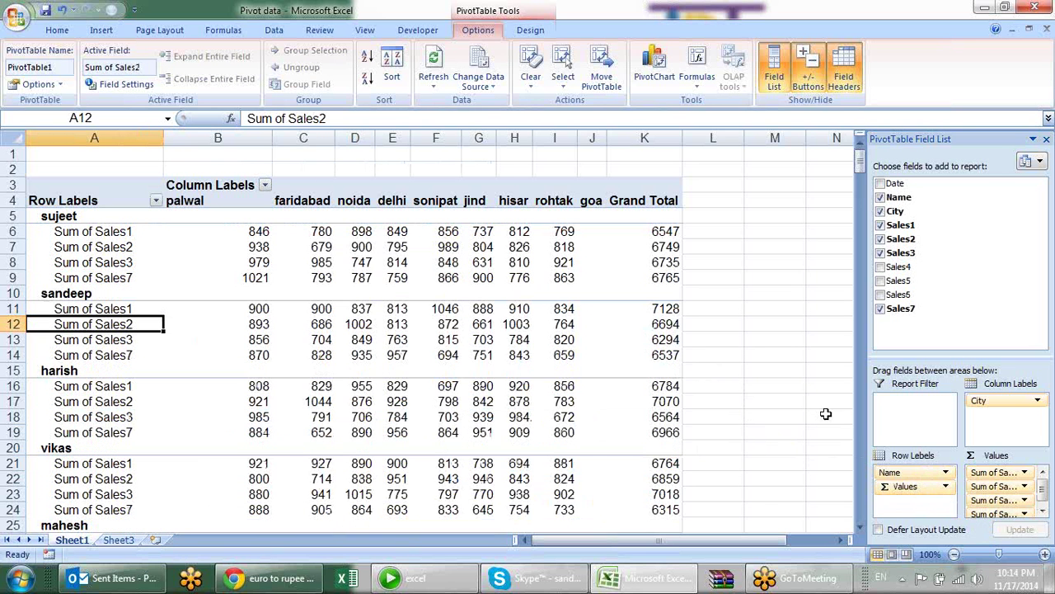
pyautogui.moveTo(981, 517); pyautogui.dragTo(815, 448)
pyautogui.moveTo(981, 499); pyautogui.dragTo(825, 462)
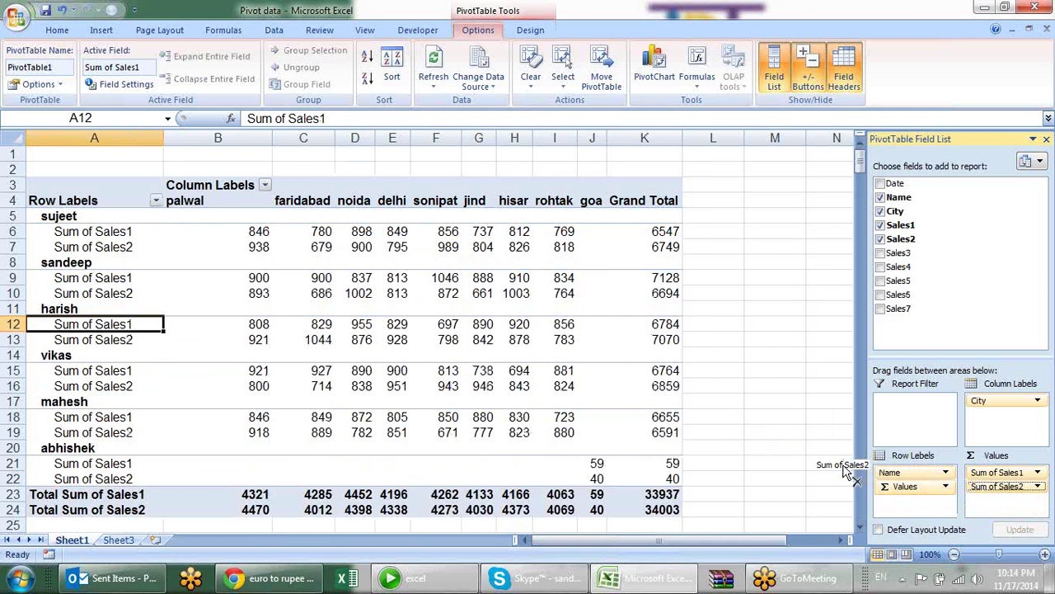
pyautogui.moveTo(997, 487); pyautogui.dragTo(774, 487)
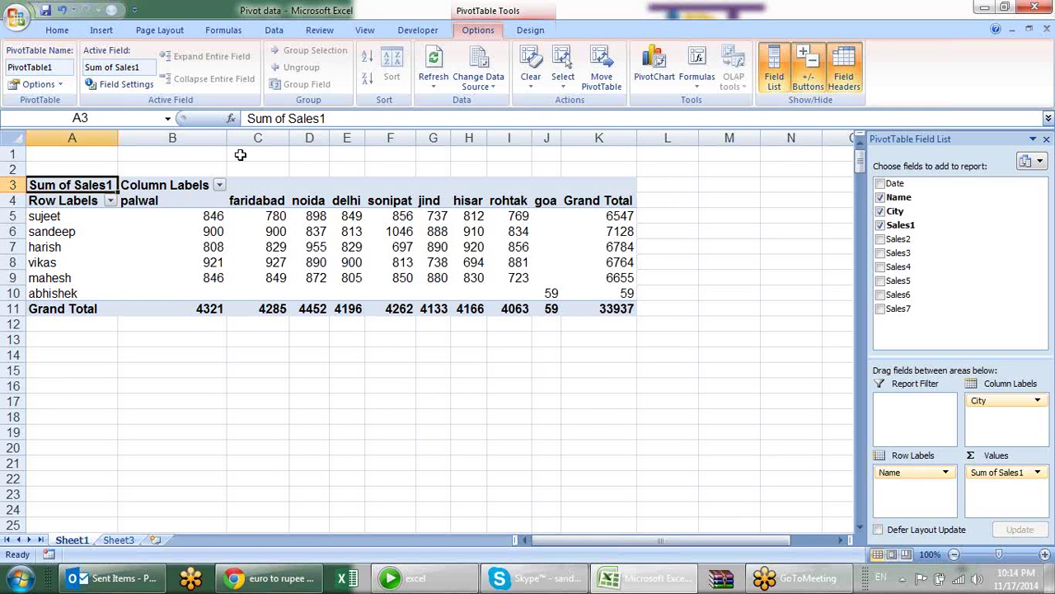
# Narrow column B, move cities to rows and names to columns, and check palwal's total 4321.
pyautogui.moveTo(225, 139); pyautogui.dragTo(191, 139)
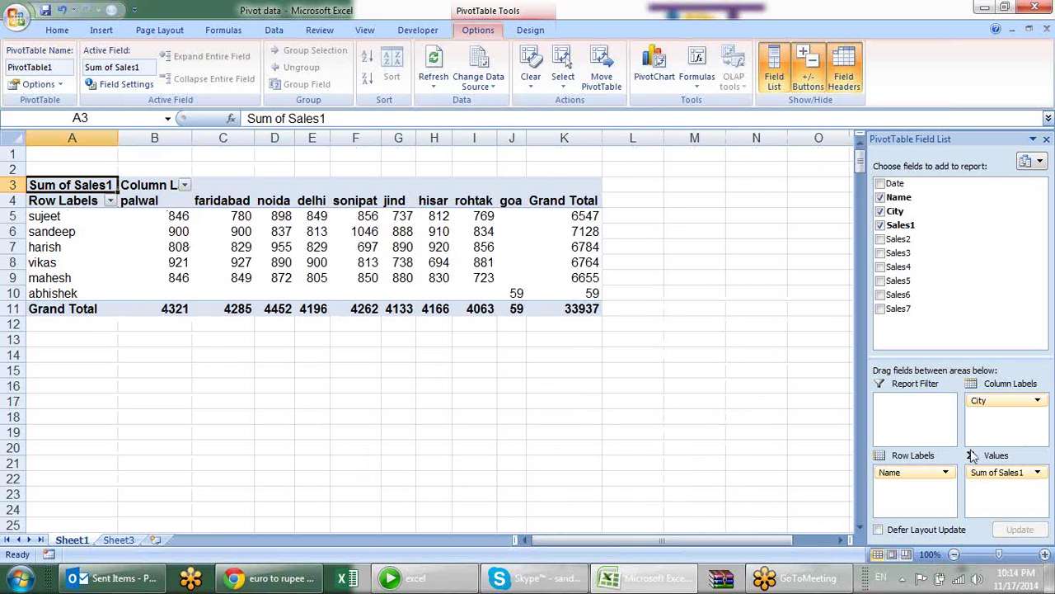
pyautogui.moveTo(998, 402); pyautogui.dragTo(927, 488)
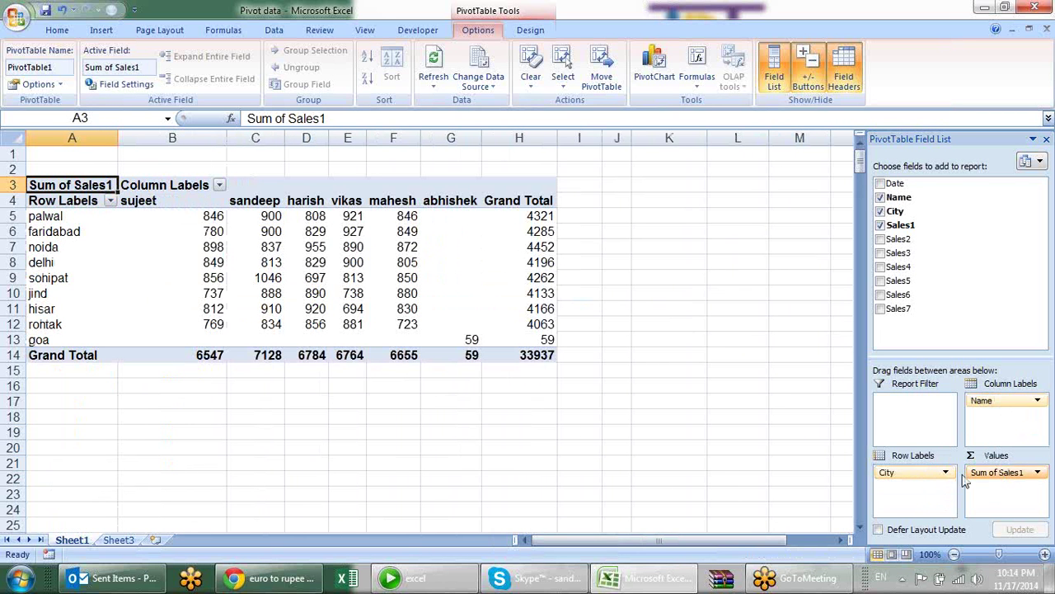
pyautogui.moveTo(124, 216); pyautogui.dragTo(552, 216)
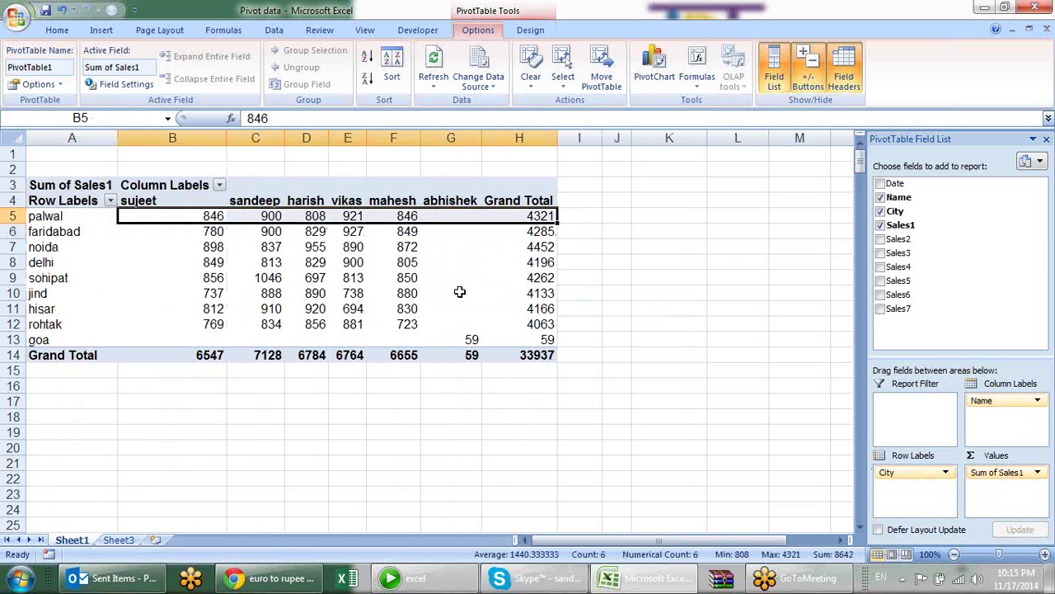
pyautogui.click(545, 215)
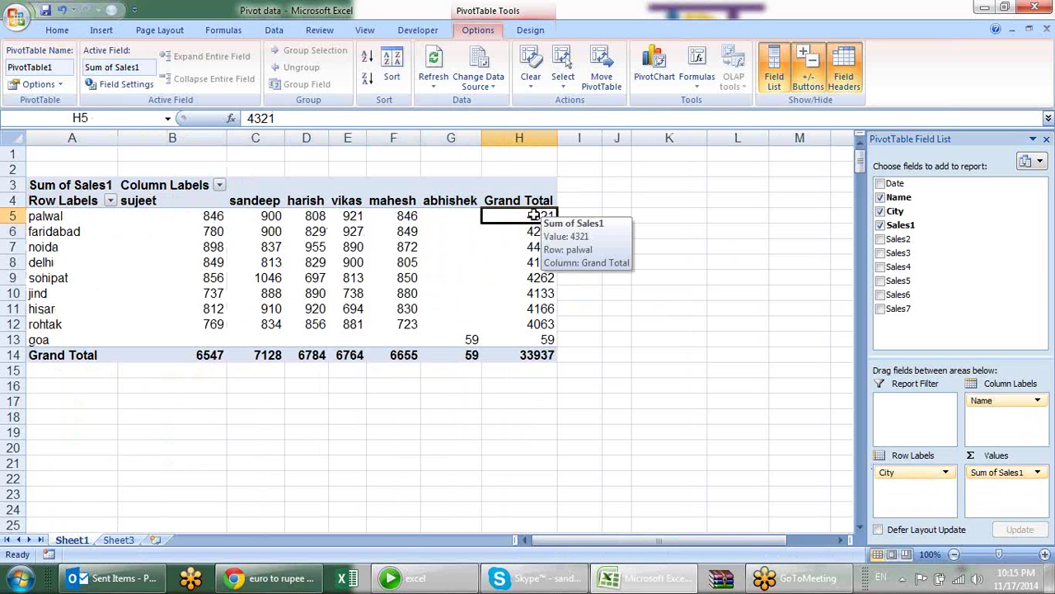
# Check sujeet's grand total of 6547, then narrow column B further.
pyautogui.moveTo(193, 218); pyautogui.dragTo(174, 355)
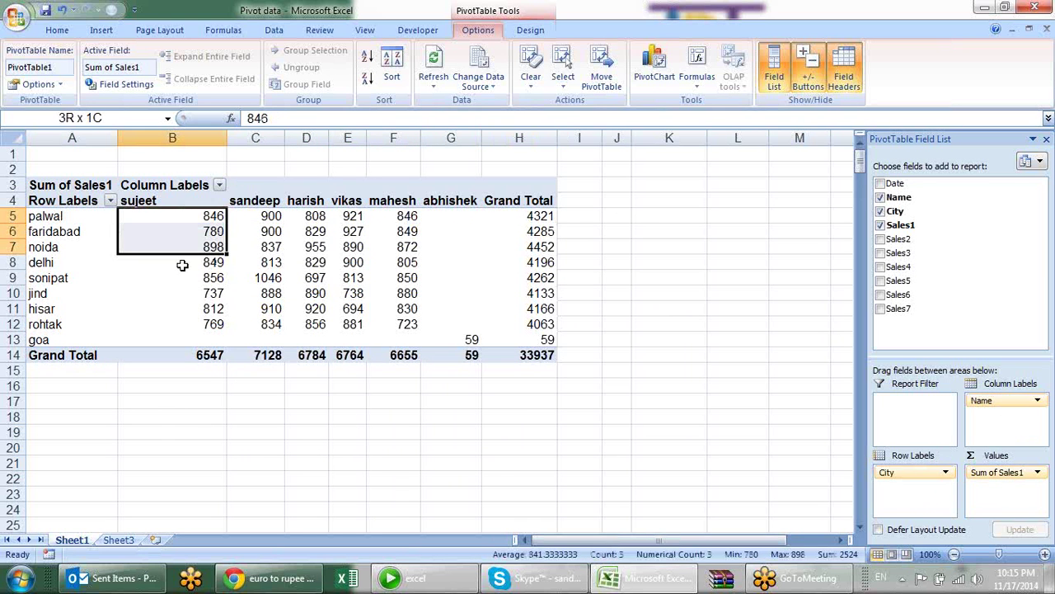
pyautogui.click(181, 349)
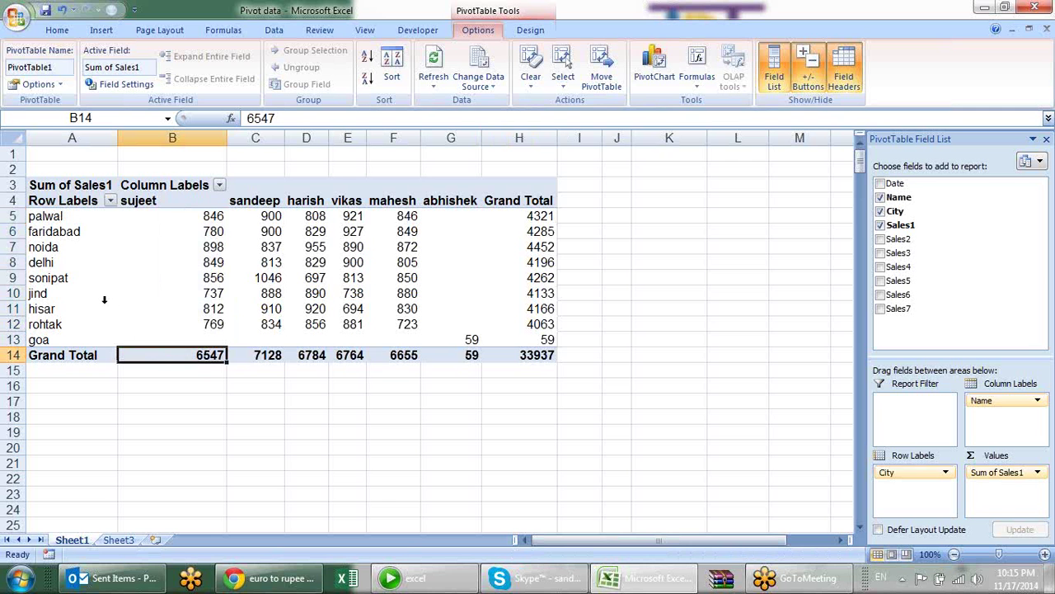
pyautogui.moveTo(236, 310)
pyautogui.moveTo(229, 141); pyautogui.dragTo(191, 141)
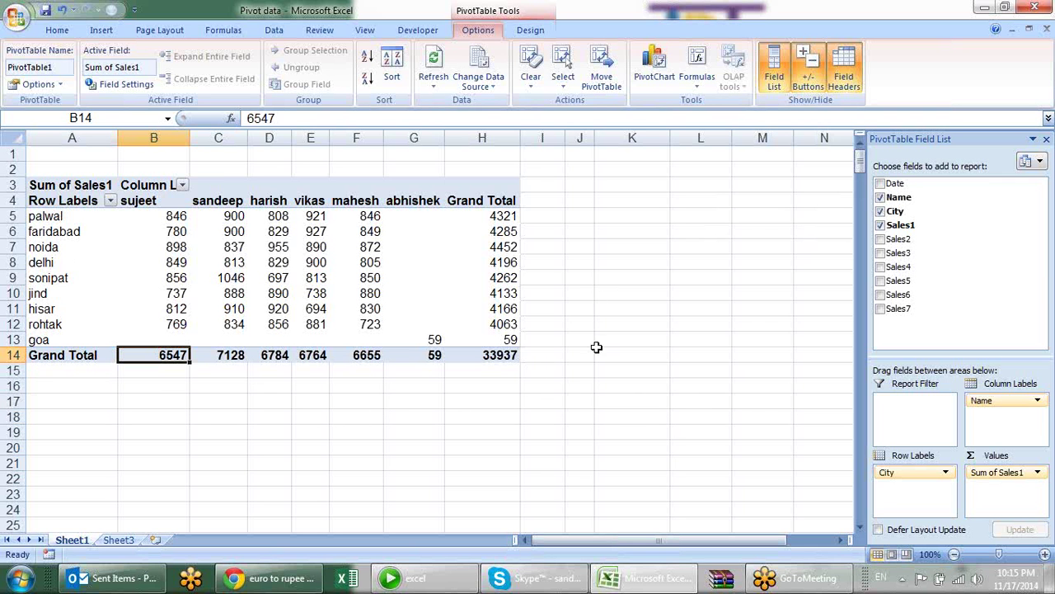
# Place Name in Row Labels and City in Column Labels, with only Sum of Sales1 in Values.
pyautogui.moveTo(1022, 400)
pyautogui.mouseDown()
pyautogui.moveTo(963, 499)
pyautogui.moveTo(1012, 430)
pyautogui.mouseUp()
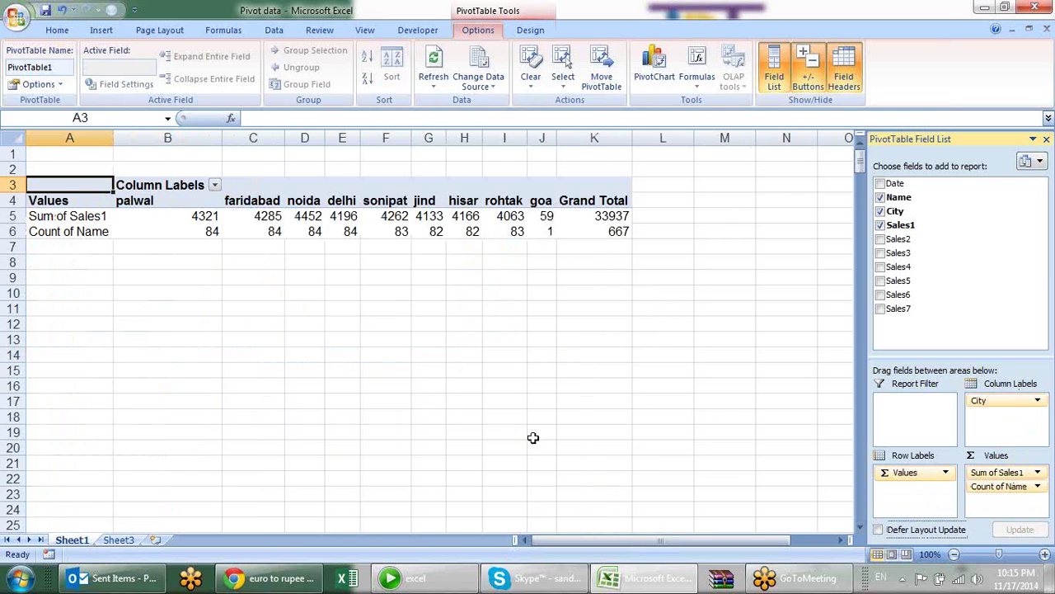
pyautogui.moveTo(937, 482); pyautogui.dragTo(1010, 419)
pyautogui.moveTo(999, 486); pyautogui.dragTo(919, 474)
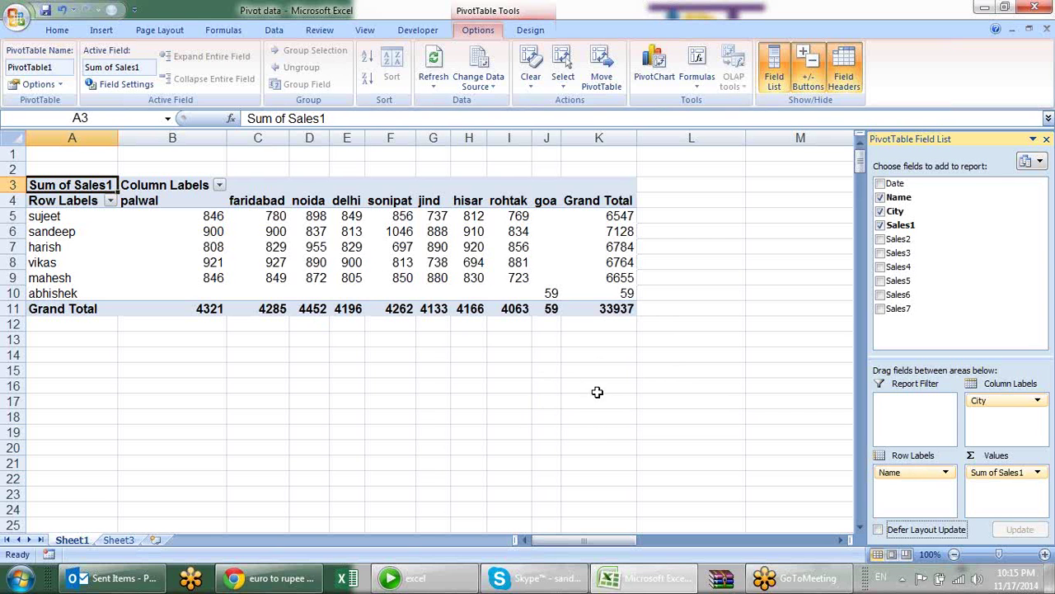
# Check several pivot values, then drill into sujeet's palwal total of 846 to list its source records.
pyautogui.click(210, 216)
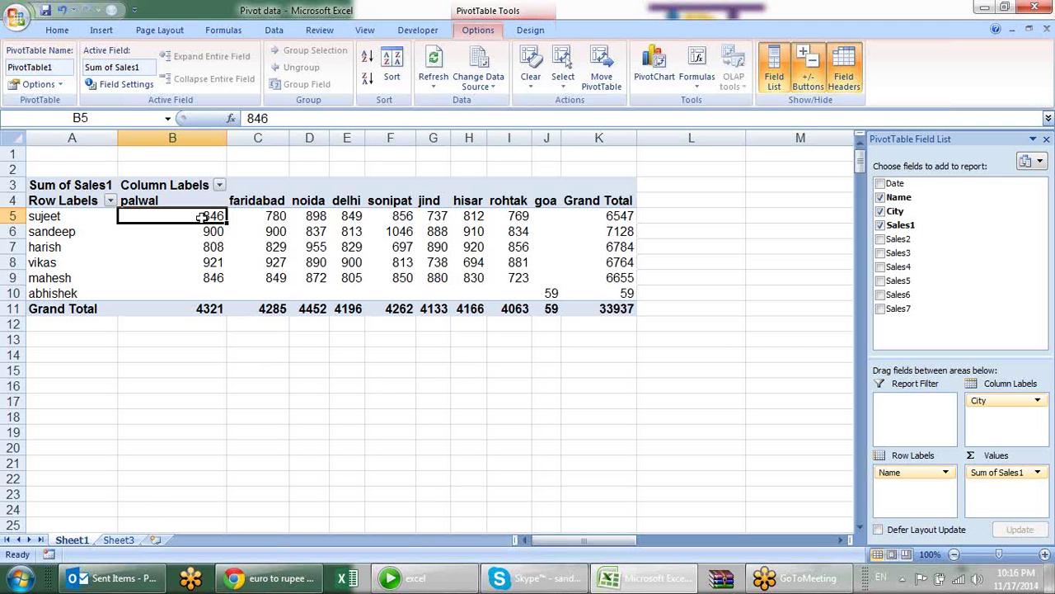
pyautogui.moveTo(202, 217)
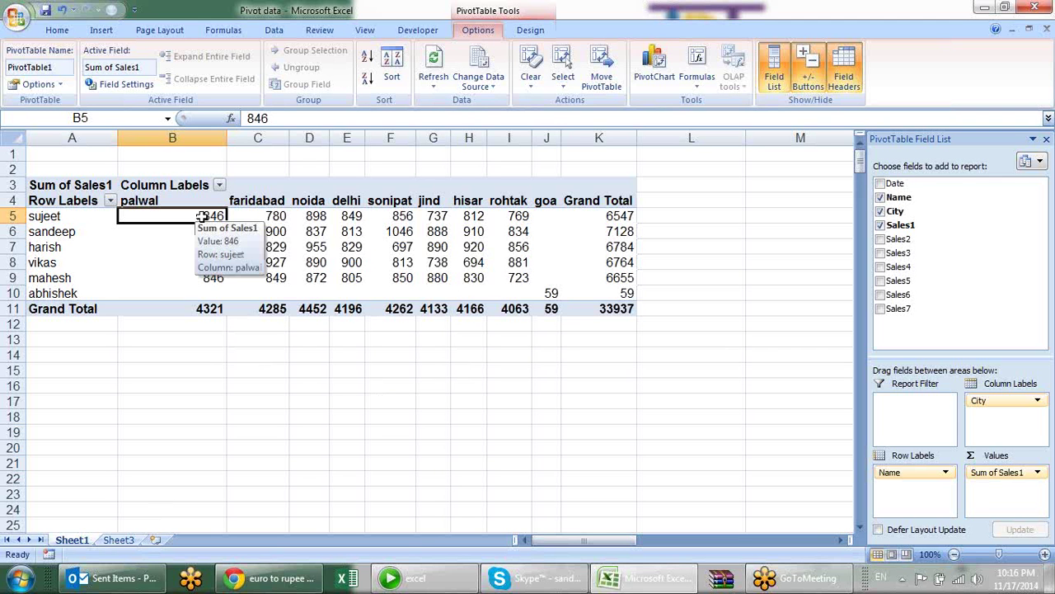
pyautogui.click(433, 247)
pyautogui.click(312, 263)
pyautogui.click(251, 245)
pyautogui.click(310, 216)
pyautogui.click(380, 262)
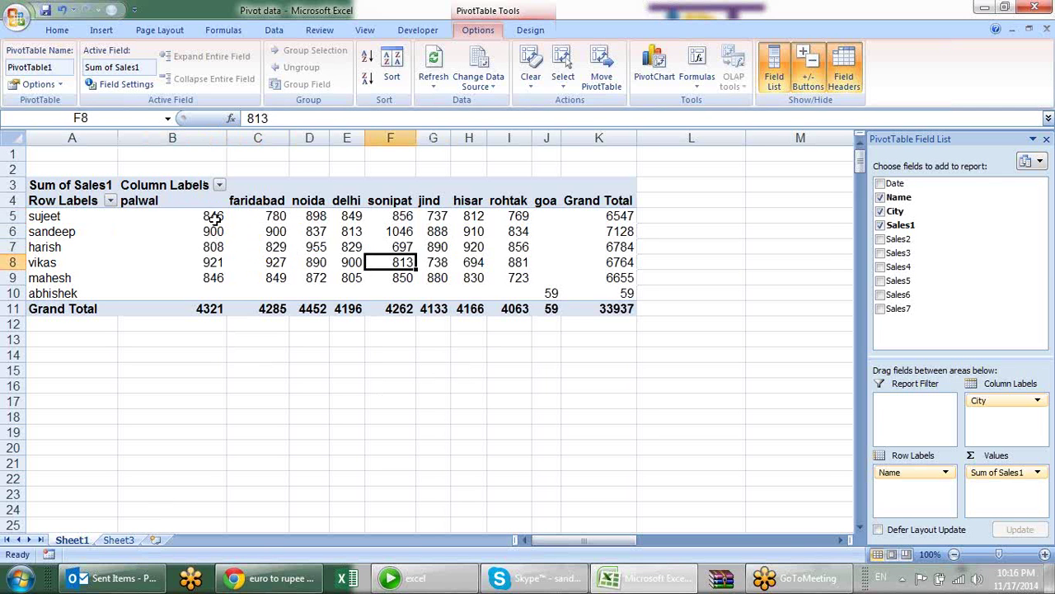
pyautogui.click(213, 216)
pyautogui.hotkey('ctrl', 'pageup')
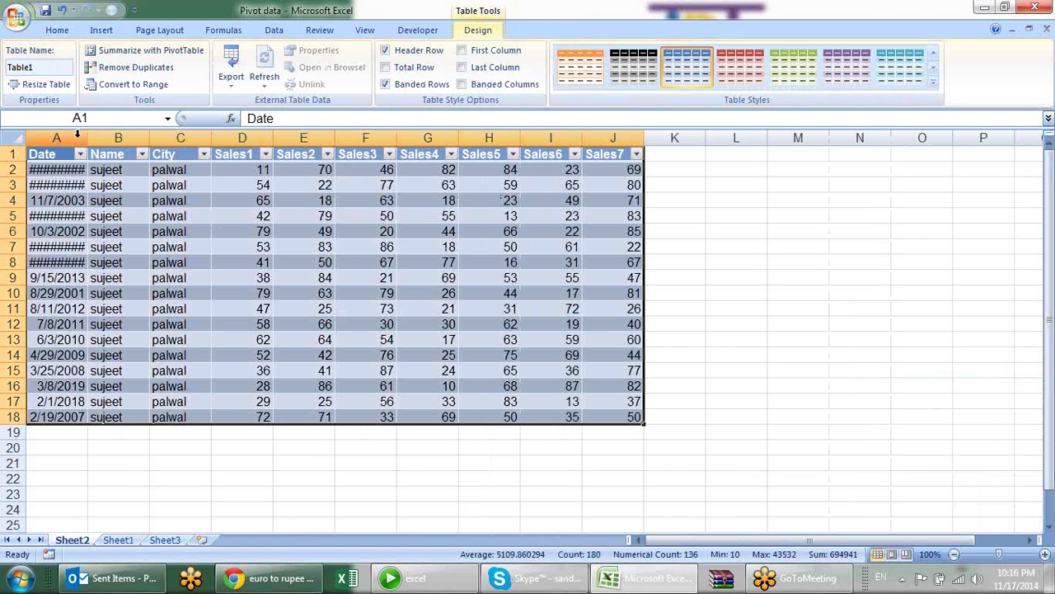
# Widen column A of the palwal detail sheet and select the Sales1–Sales7 figures.
pyautogui.doubleClick(88, 137)
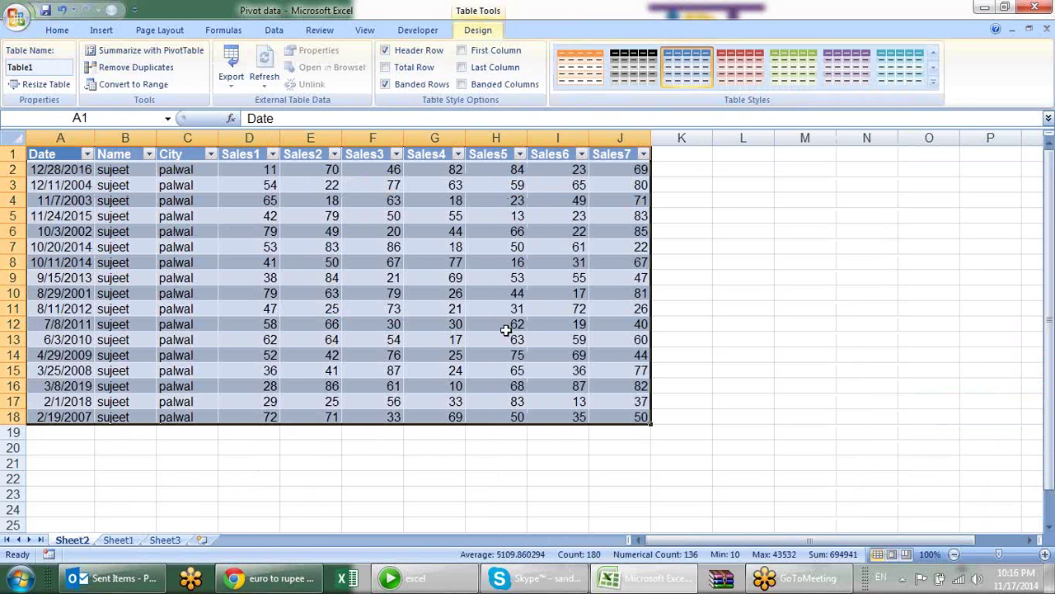
pyautogui.click(685, 446)
pyautogui.moveTo(639, 416); pyautogui.dragTo(232, 167)
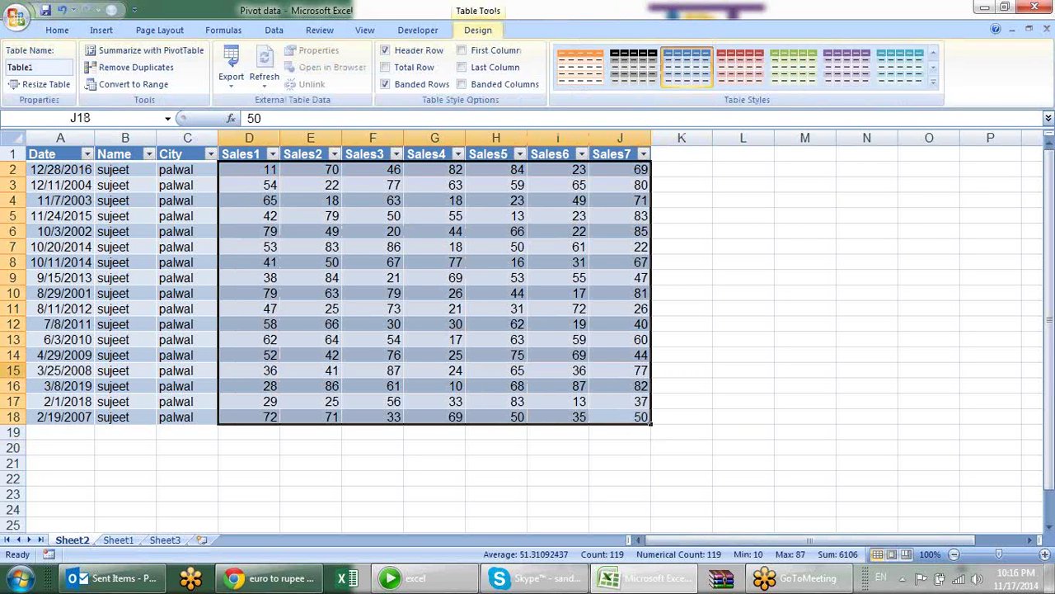
pyautogui.click(183, 489)
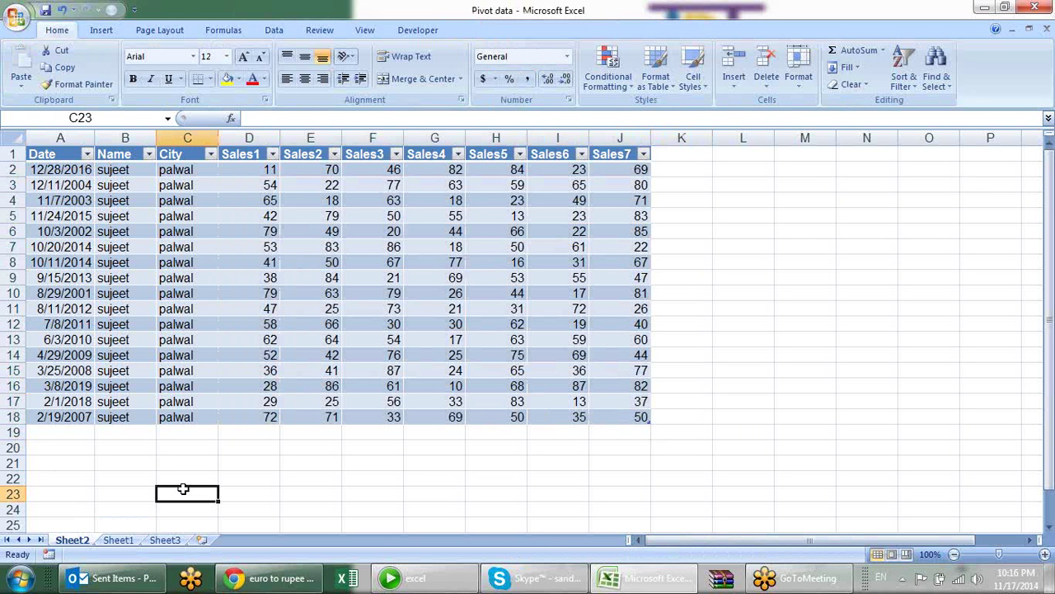
# Delete the palwal detail sheet, Sheet2.
pyautogui.hotkey('alt', 'h')
pyautogui.press('d')
pyautogui.press('s')
pyautogui.press('Return')
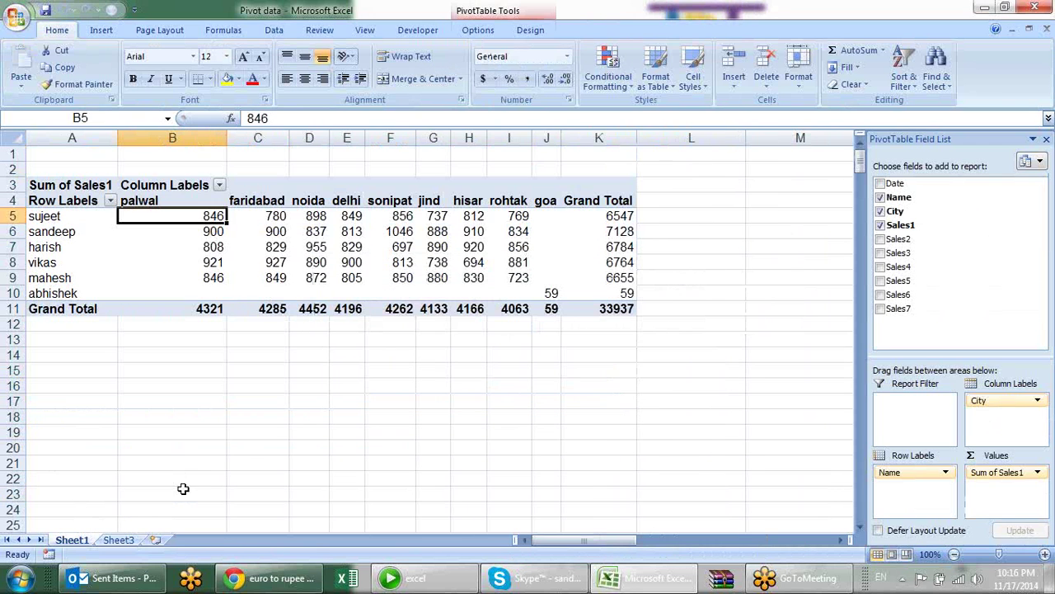
# Drill into sujeet's 6547 grand total and widen column A of the new sheet.
pyautogui.click(608, 216)
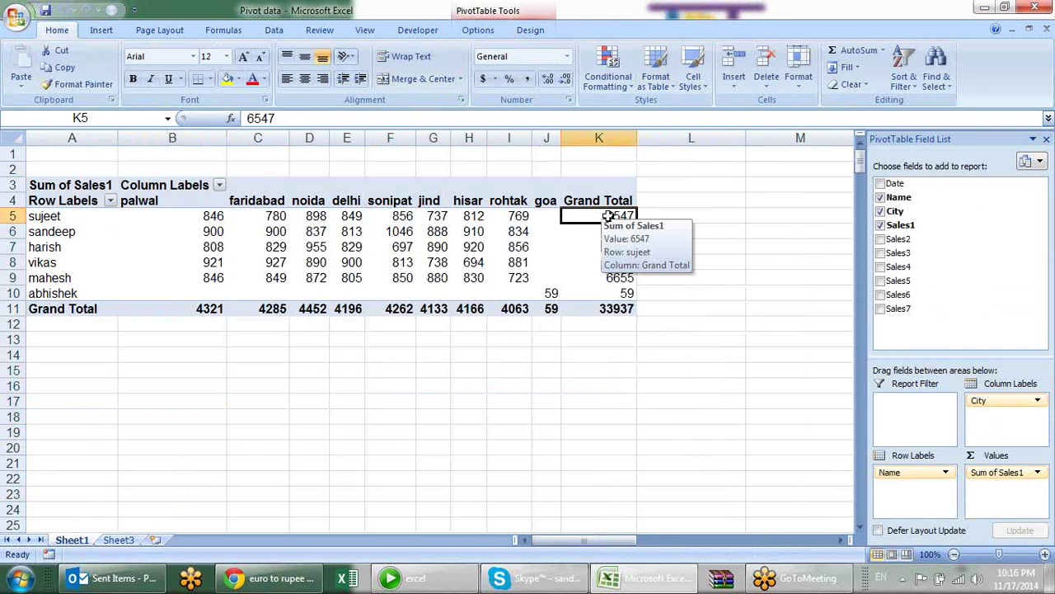
pyautogui.doubleClick(608, 216)
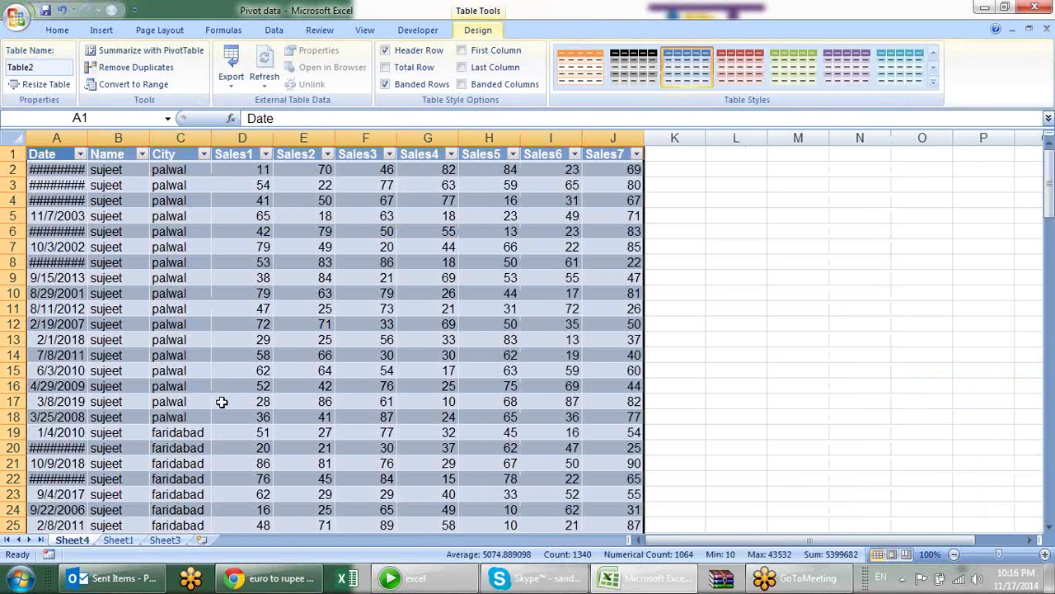
pyautogui.doubleClick(87, 137)
pyautogui.scroll(-4, 588, 187)
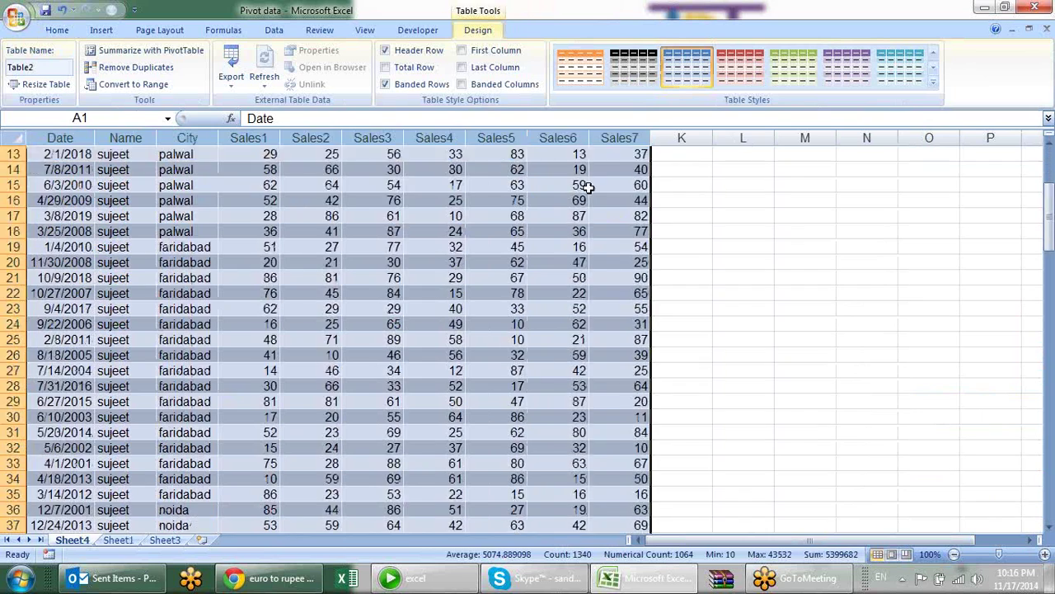
pyautogui.scroll(-5, 588, 188)
pyautogui.scroll(-6, 588, 188)
pyautogui.scroll(-6, 588, 188)
pyautogui.scroll(-6, 587, 188)
# Scroll through sujeet's records, then delete the Sheet4 detail sheet and confirm.
pyautogui.scroll(-6, 588, 188)
pyautogui.scroll(-6, 587, 188)
pyautogui.scroll(5, 560, 271)
pyautogui.scroll(3, 559, 270)
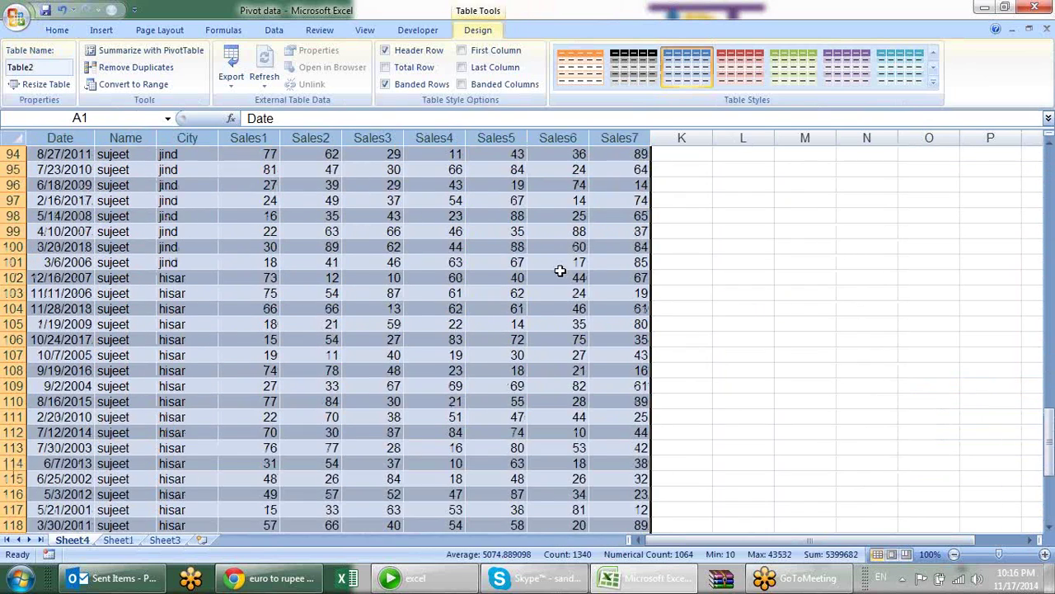
pyautogui.hotkey('alt', 'e')
pyautogui.press('l')
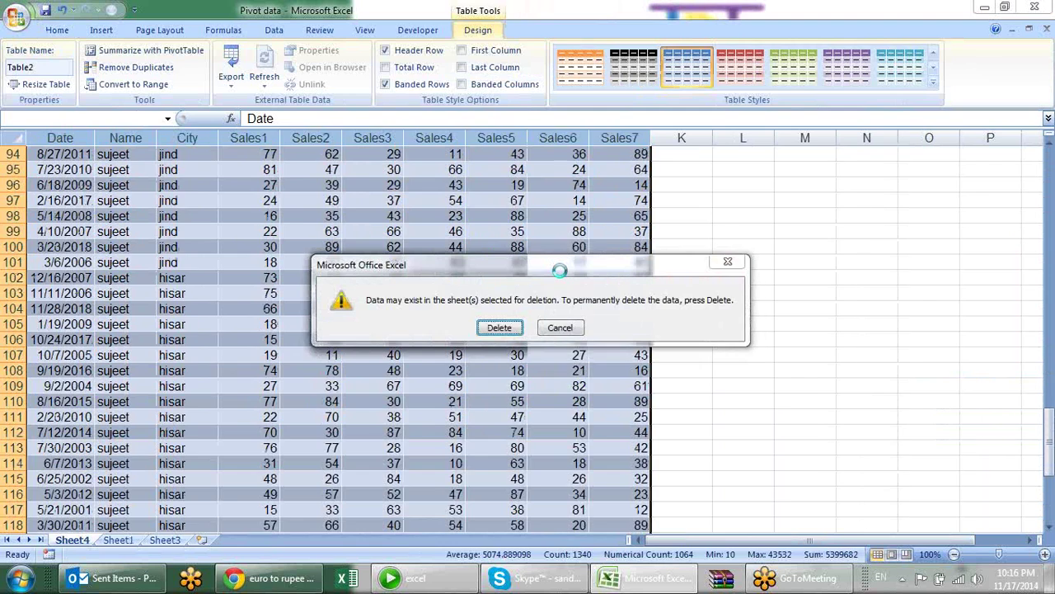
pyautogui.press('Return')
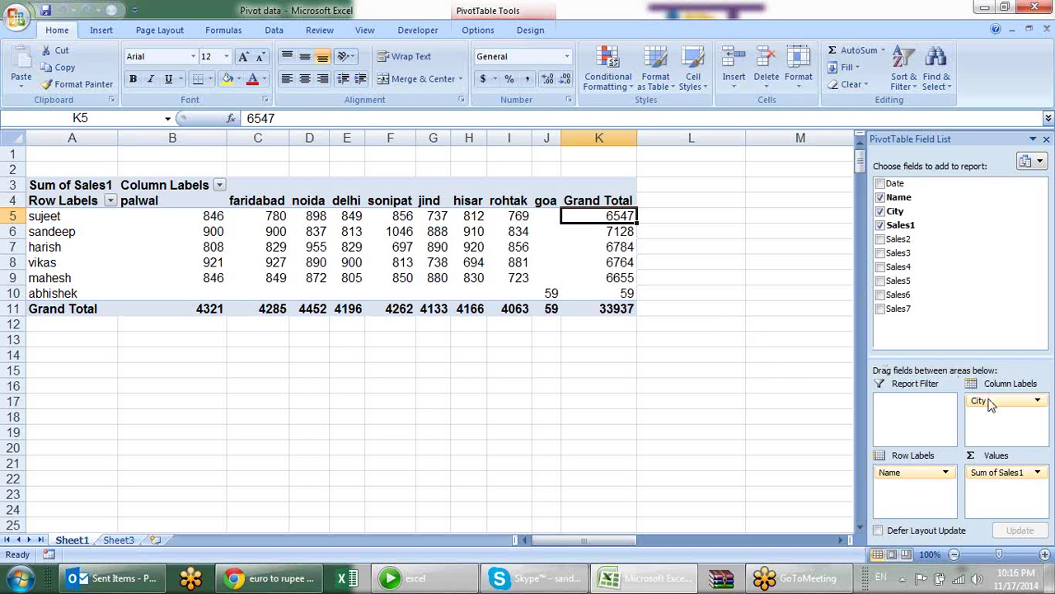
# Nest City under Name in the rows and check subtotals like sujeet 6547 and sandeep 7128.
pyautogui.moveTo(981, 402)
pyautogui.mouseDown()
pyautogui.moveTo(957, 507)
pyautogui.moveTo(954, 497)
pyautogui.mouseUp()
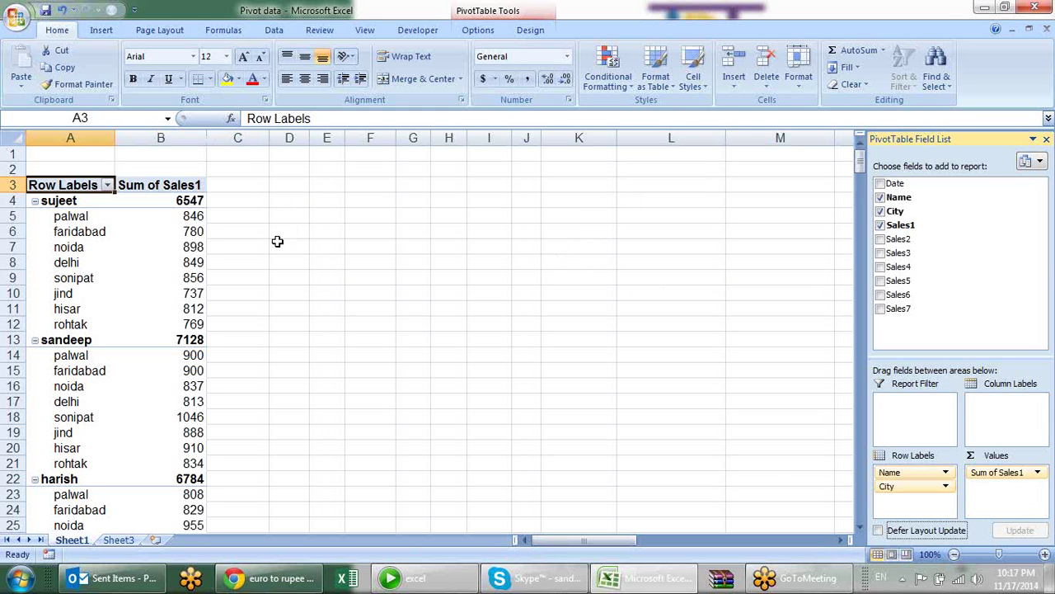
pyautogui.click(67, 205)
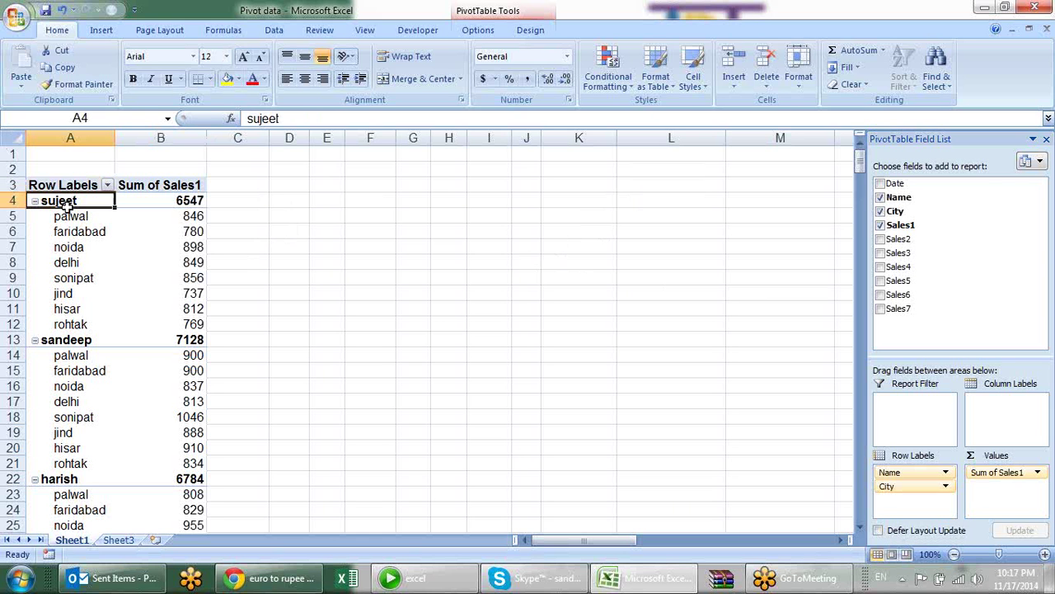
pyautogui.click(202, 201)
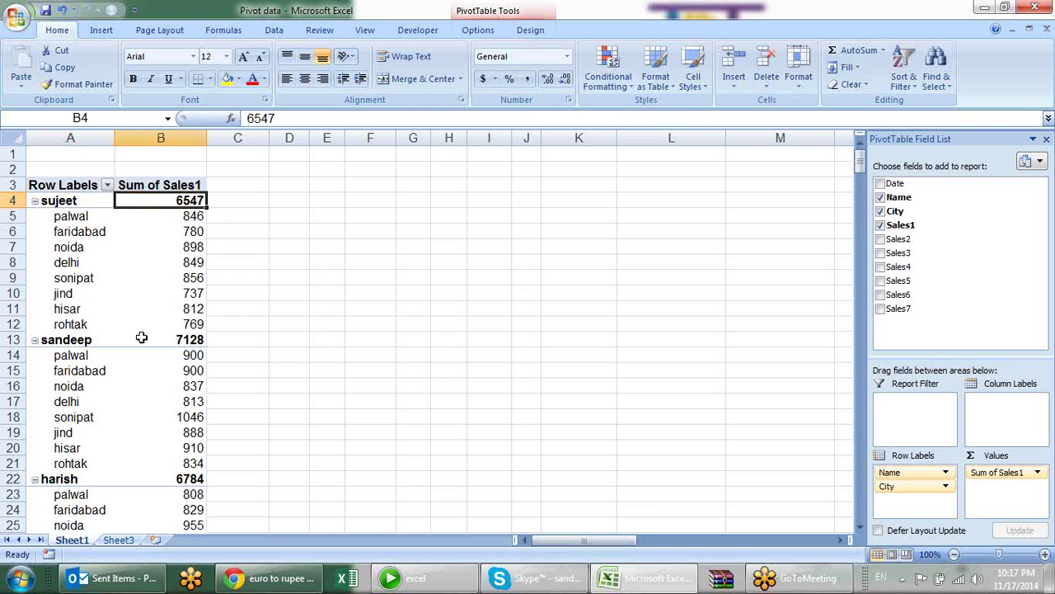
pyautogui.click(202, 338)
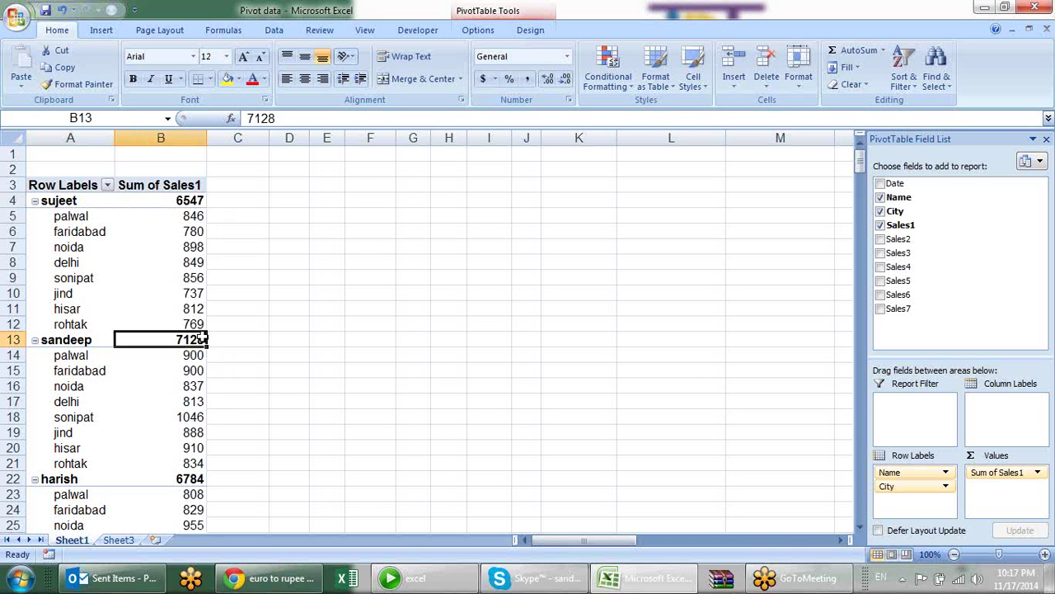
pyautogui.click(201, 261)
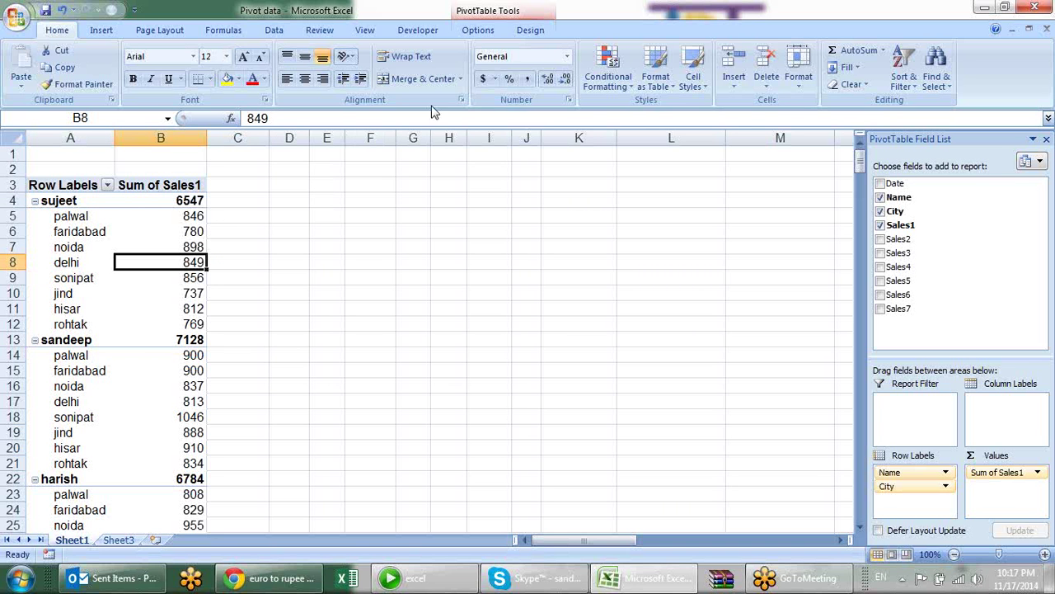
pyautogui.click(477, 30)
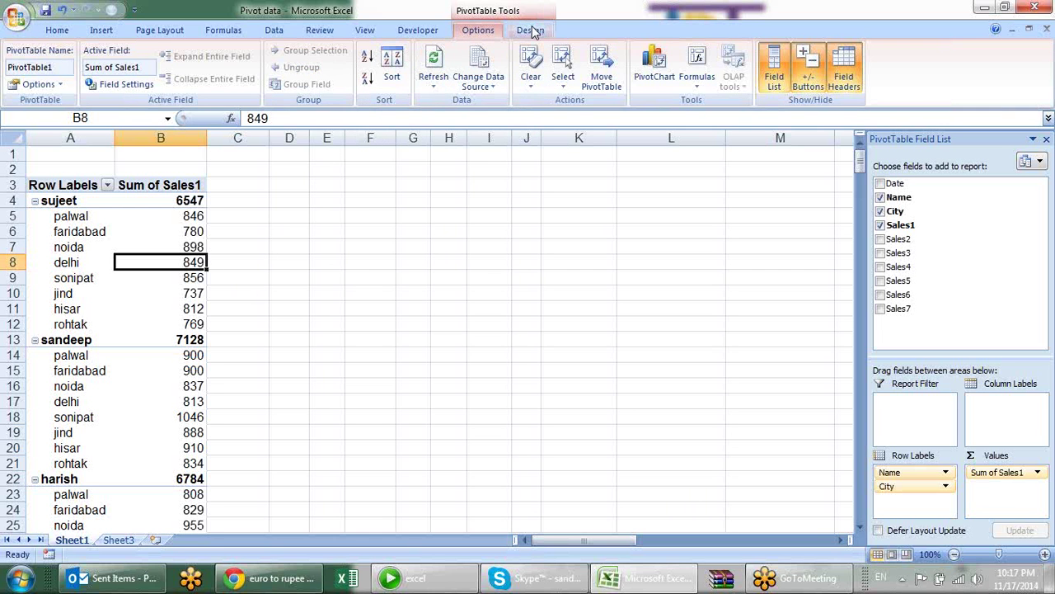
pyautogui.rightClick(117, 244)
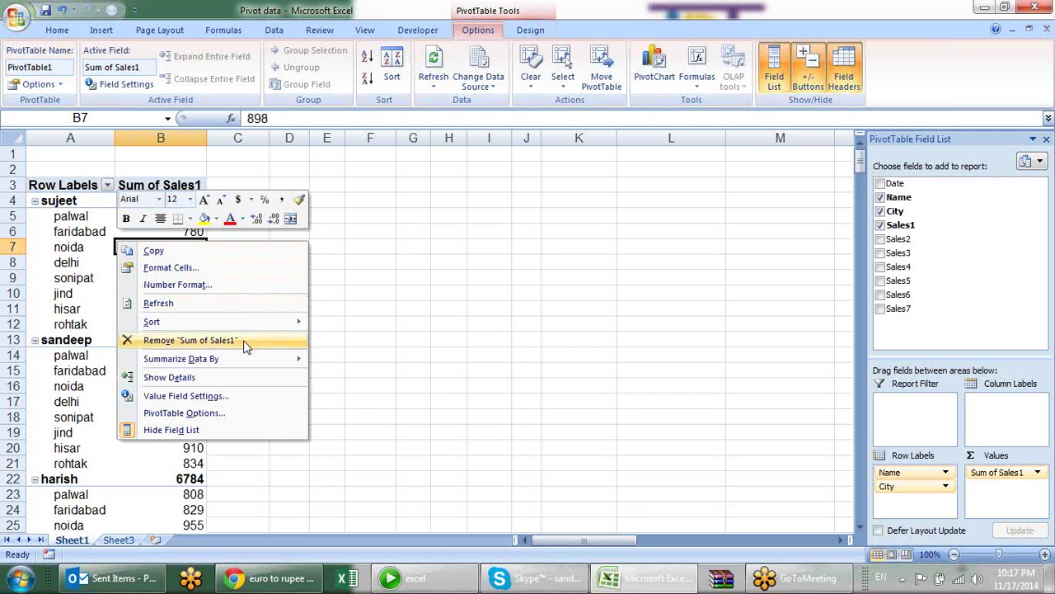
pyautogui.moveTo(206, 321)
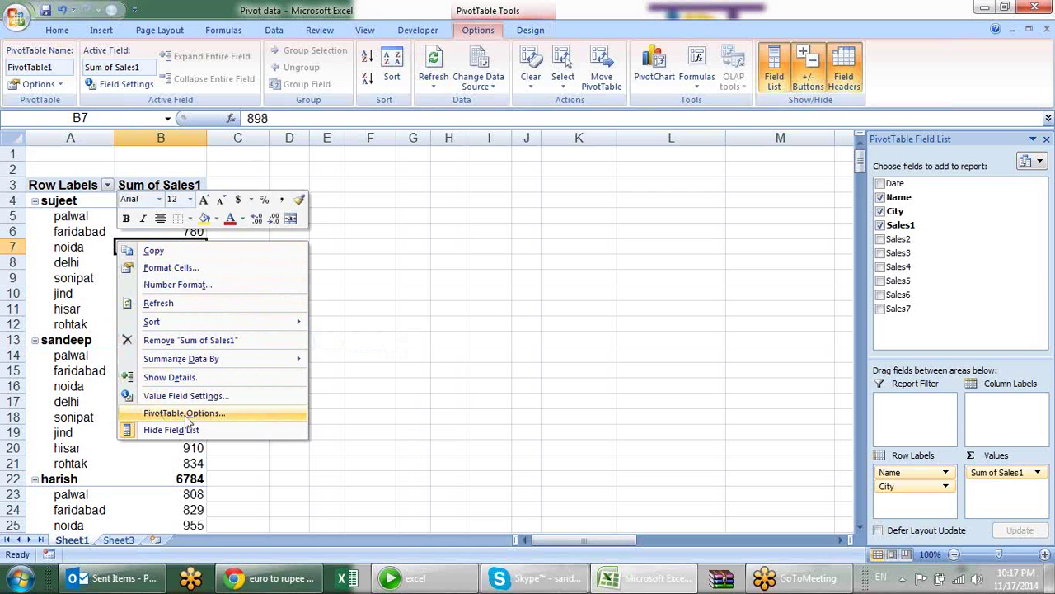
pyautogui.click(413, 353)
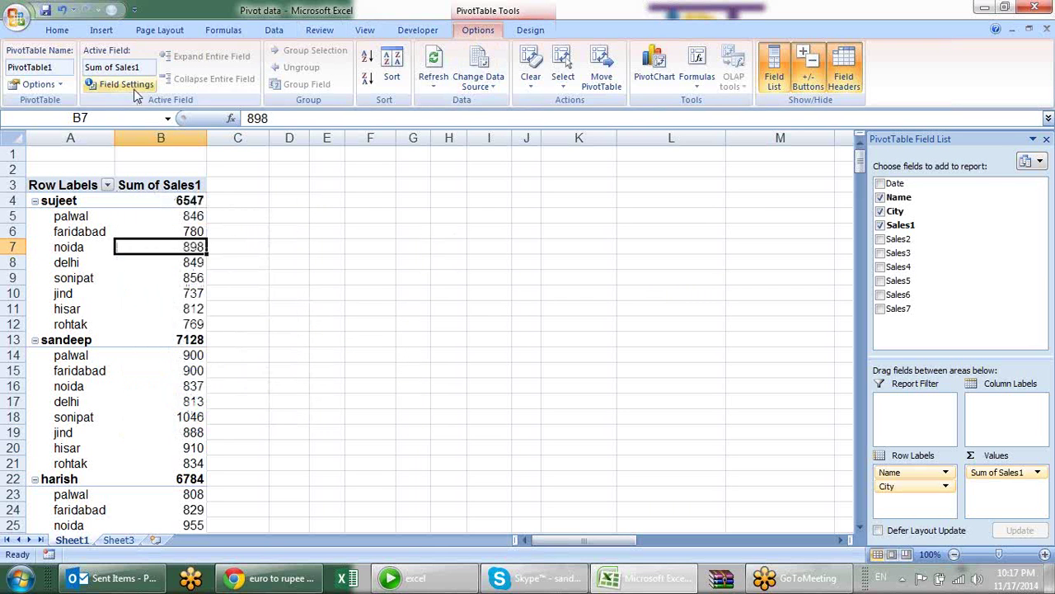
pyautogui.click(47, 86)
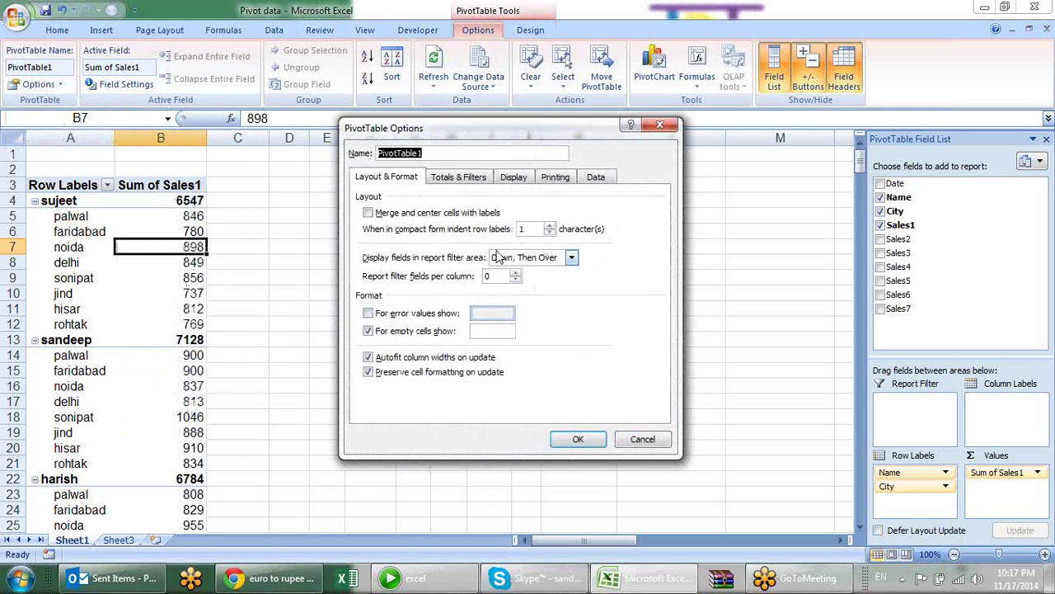
pyautogui.click(505, 181)
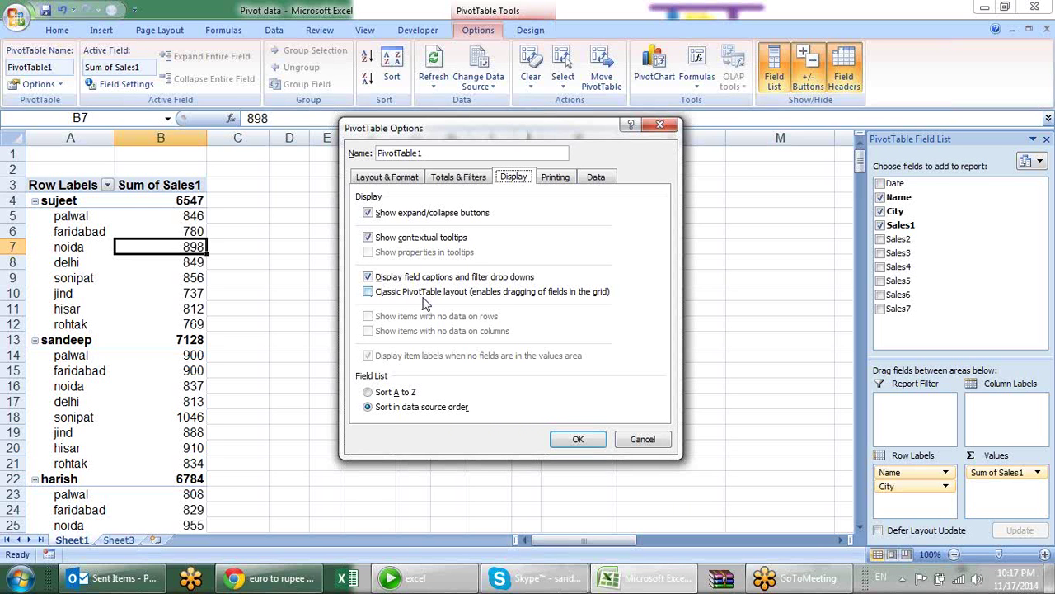
pyautogui.click(632, 441)
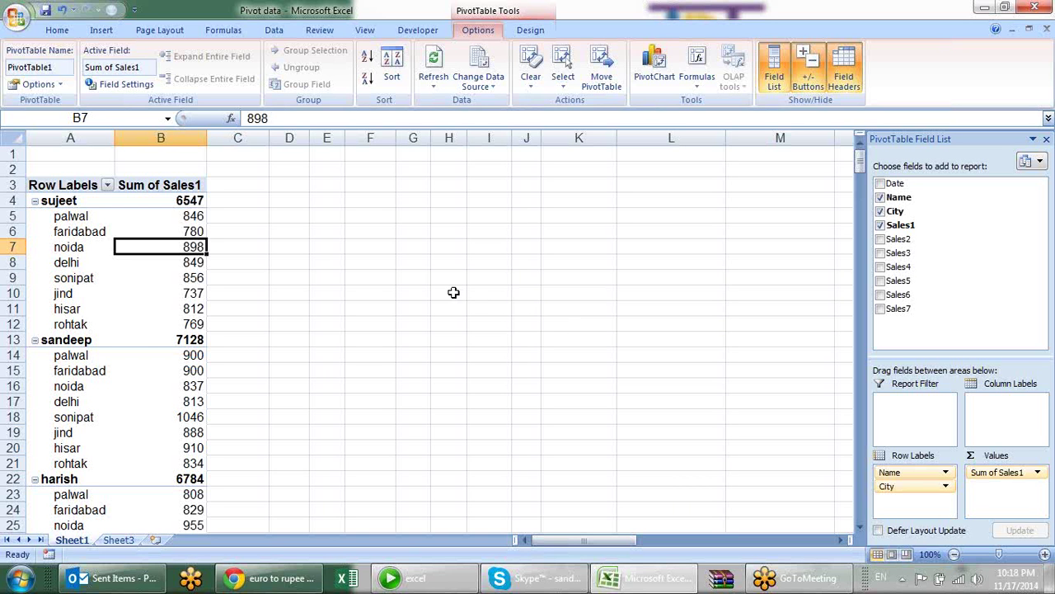
pyautogui.click(64, 203)
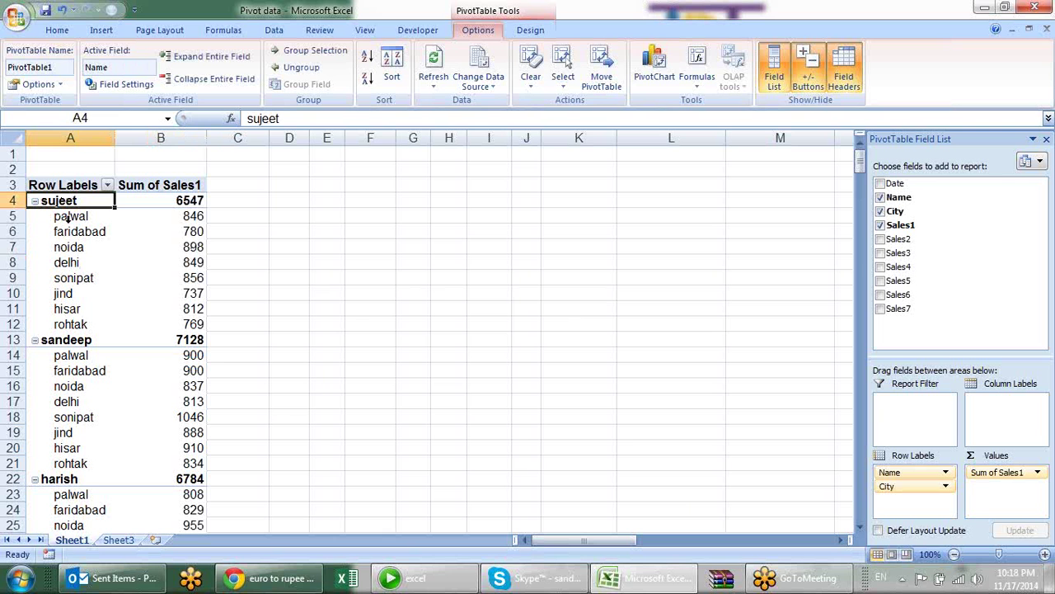
# Select the palwal and faridabad labels, then repeatedly collapse and expand sujeet's group.
pyautogui.click(80, 216)
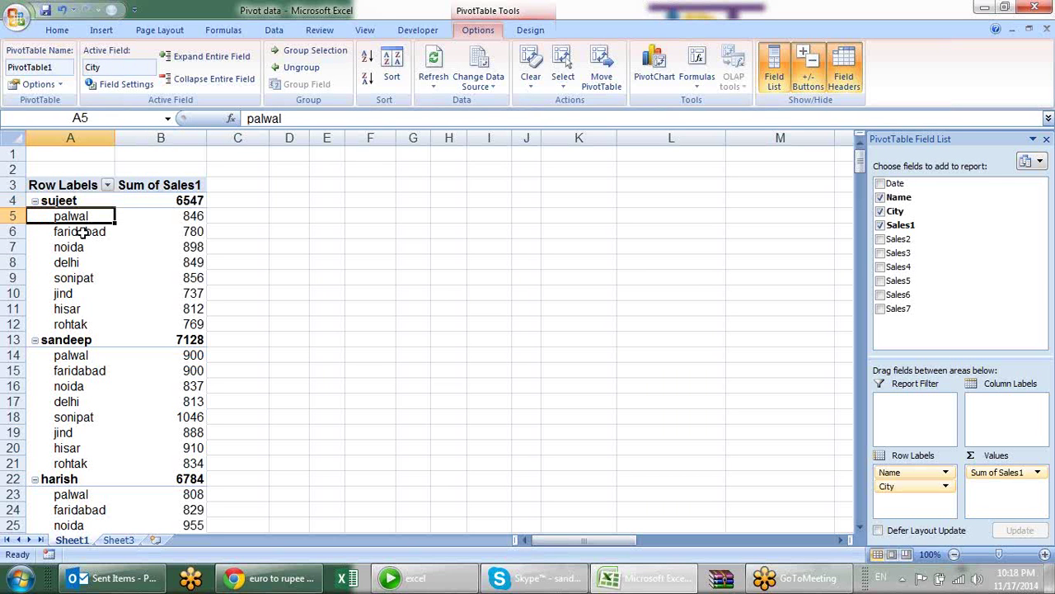
pyautogui.moveTo(128, 298)
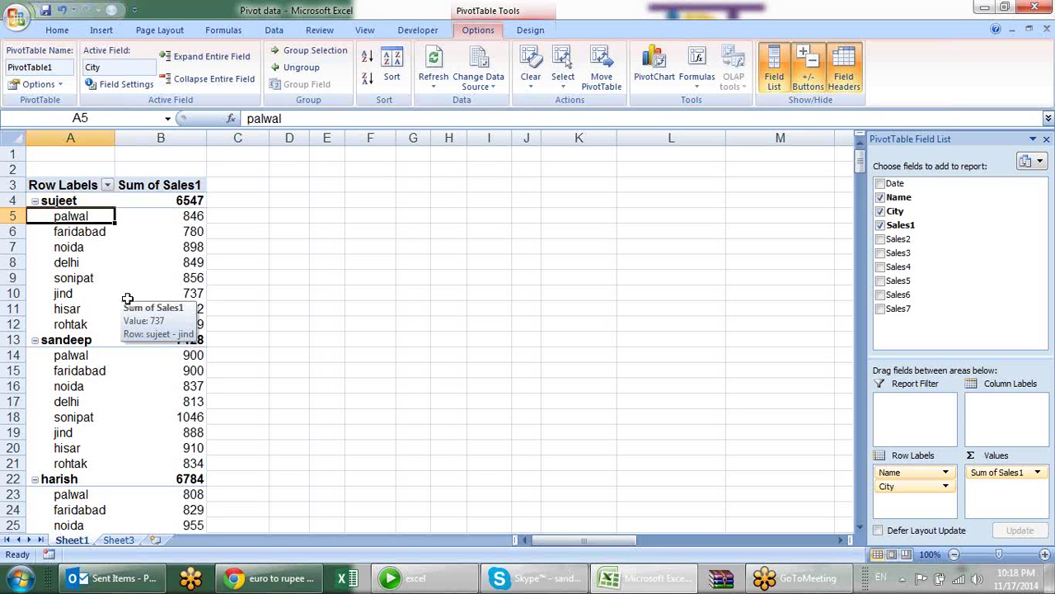
pyautogui.click(313, 245)
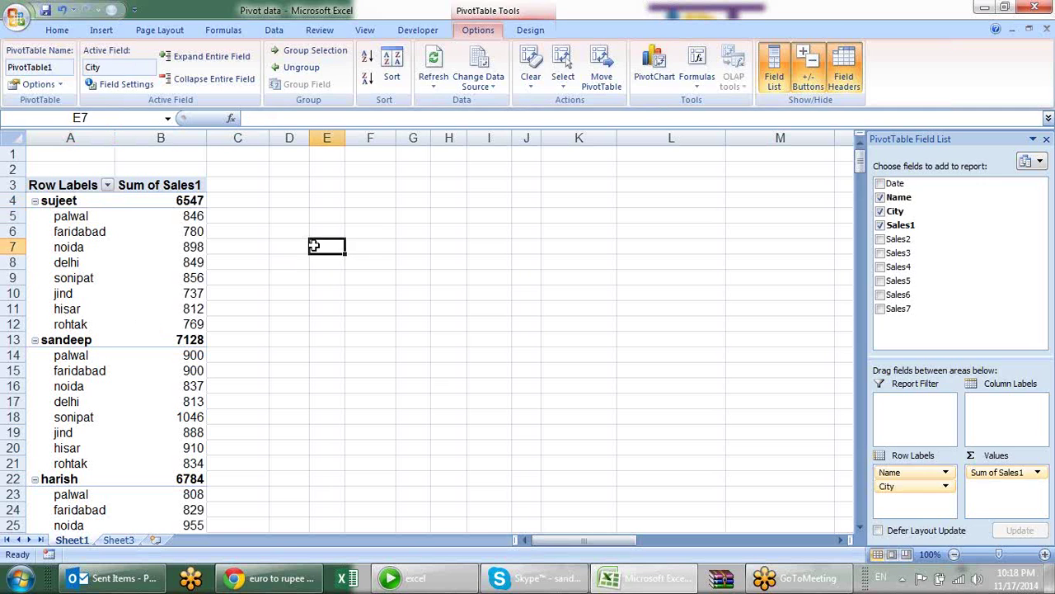
pyautogui.click(99, 234)
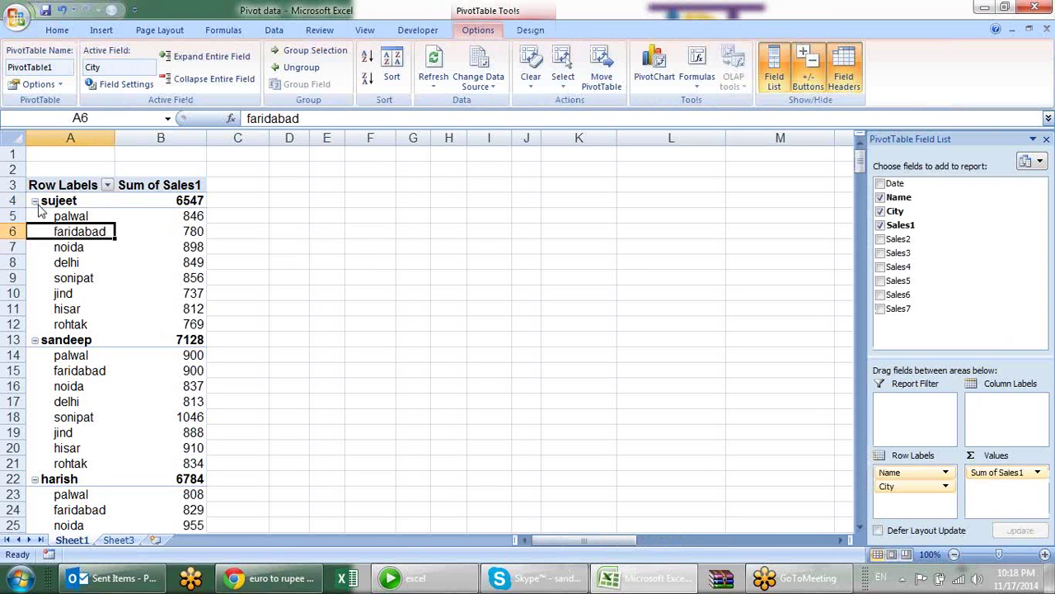
pyautogui.click(34, 201)
pyautogui.click(34, 202)
pyautogui.click(35, 202)
pyautogui.click(34, 202)
pyautogui.click(35, 202)
pyautogui.click(35, 202)
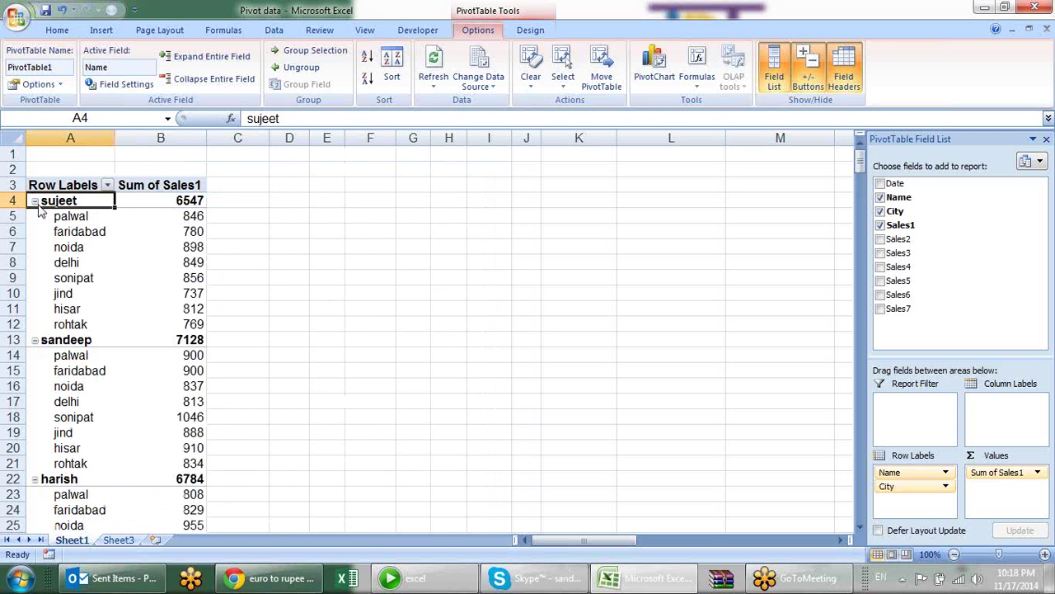
# Collapse every employee to a single total row, then expand all city rows again.
pyautogui.click(198, 57)
pyautogui.click(200, 78)
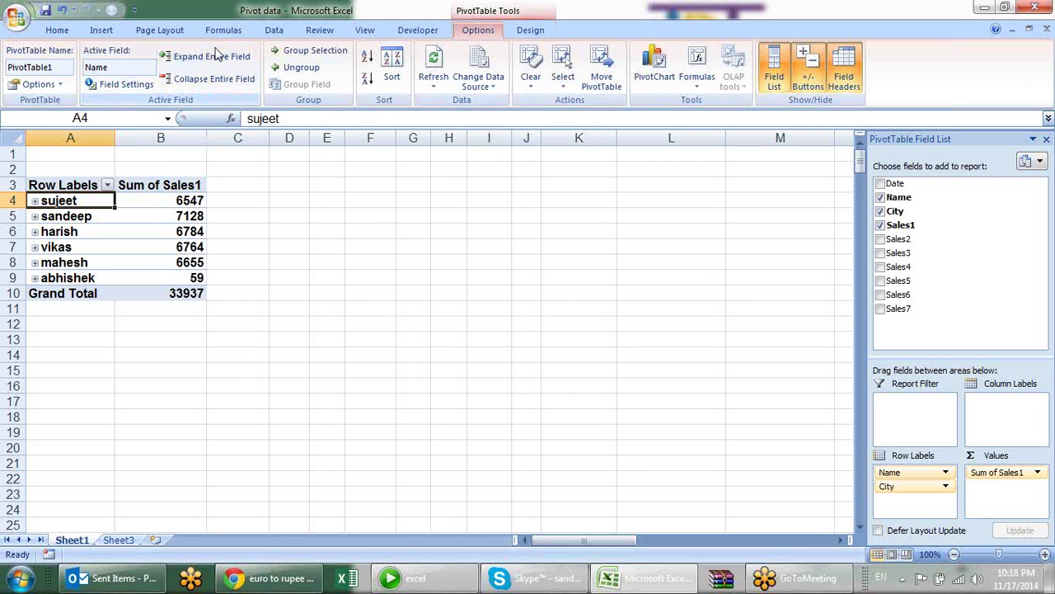
pyautogui.click(212, 57)
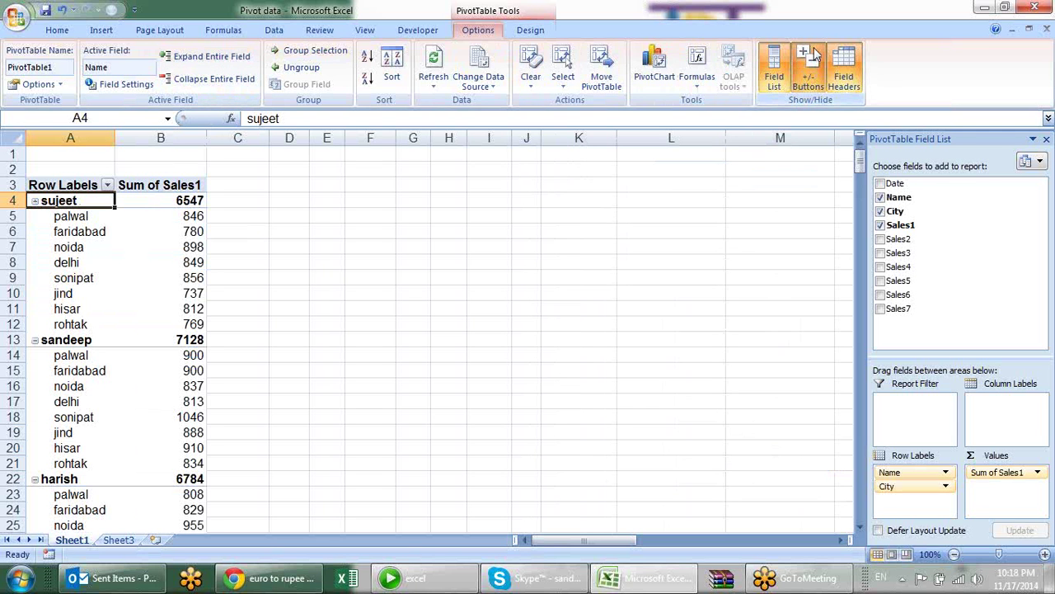
# Turn off the +/- buttons, leaving every employee's city rows expanded.
pyautogui.click(800, 79)
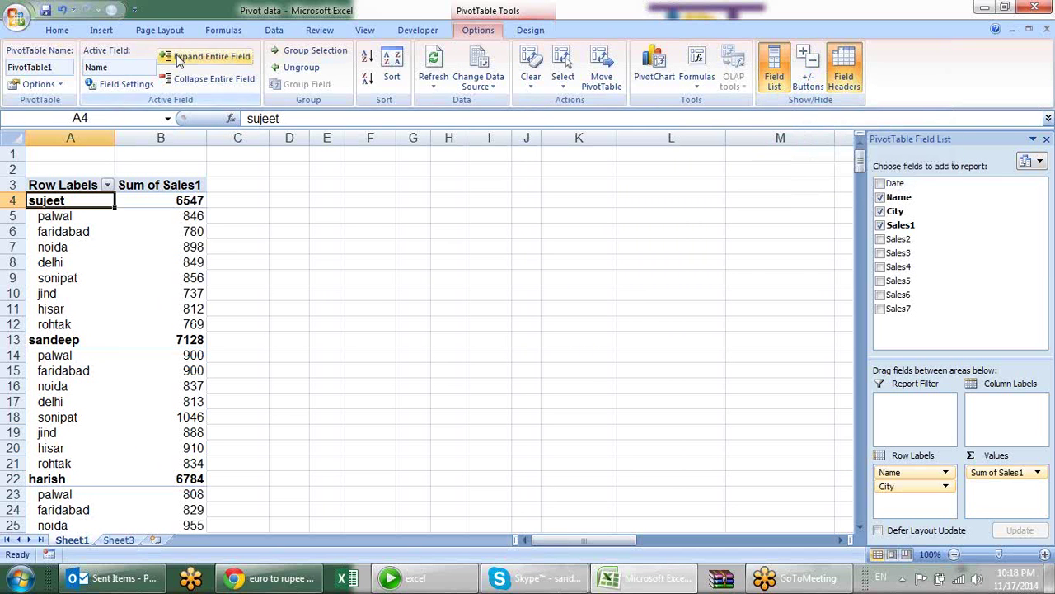
pyautogui.click(202, 78)
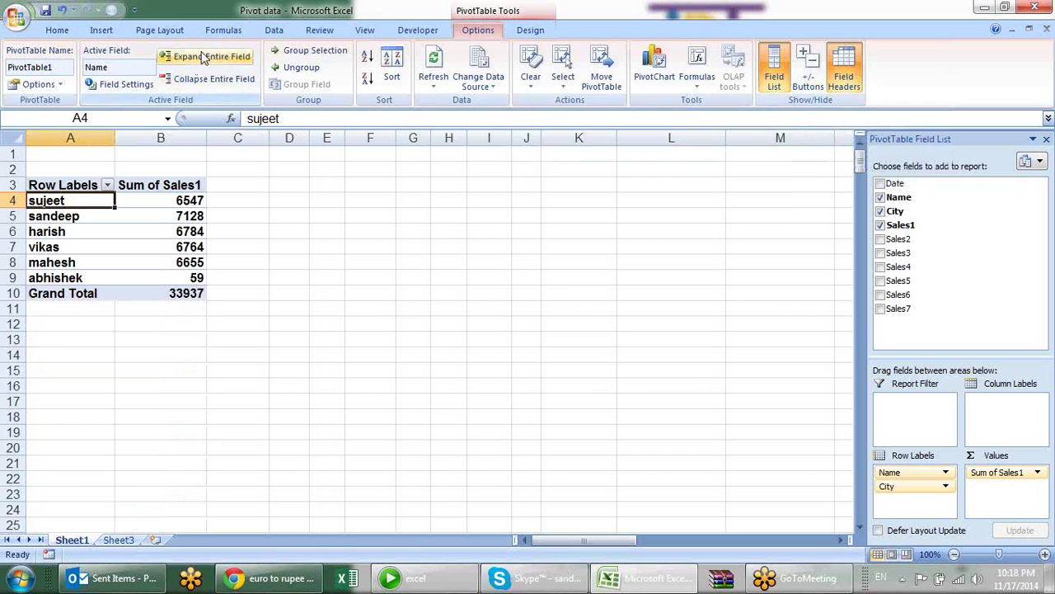
pyautogui.click(206, 56)
pyautogui.click(198, 81)
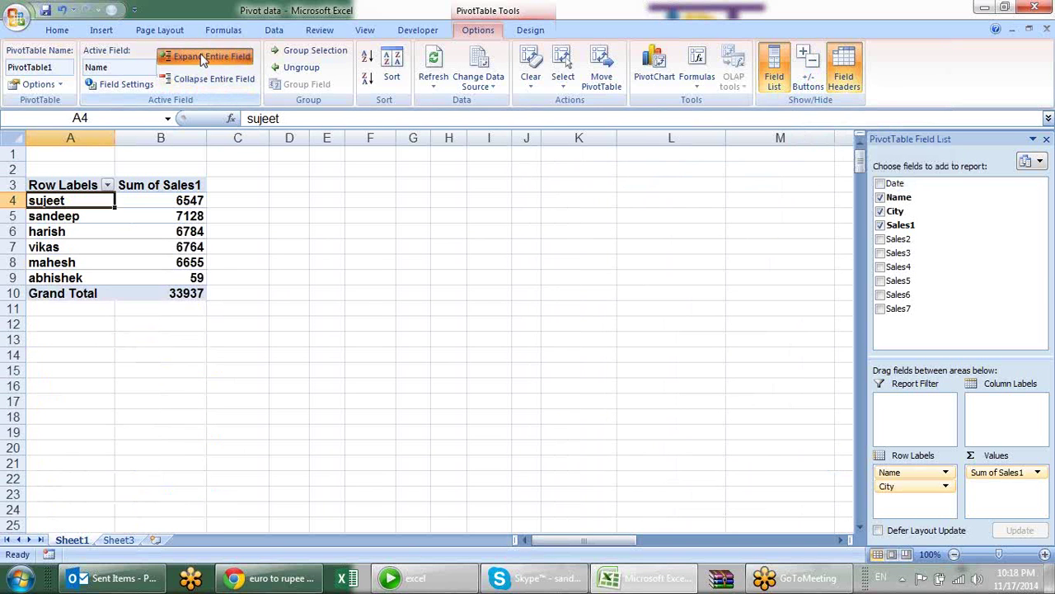
pyautogui.click(202, 57)
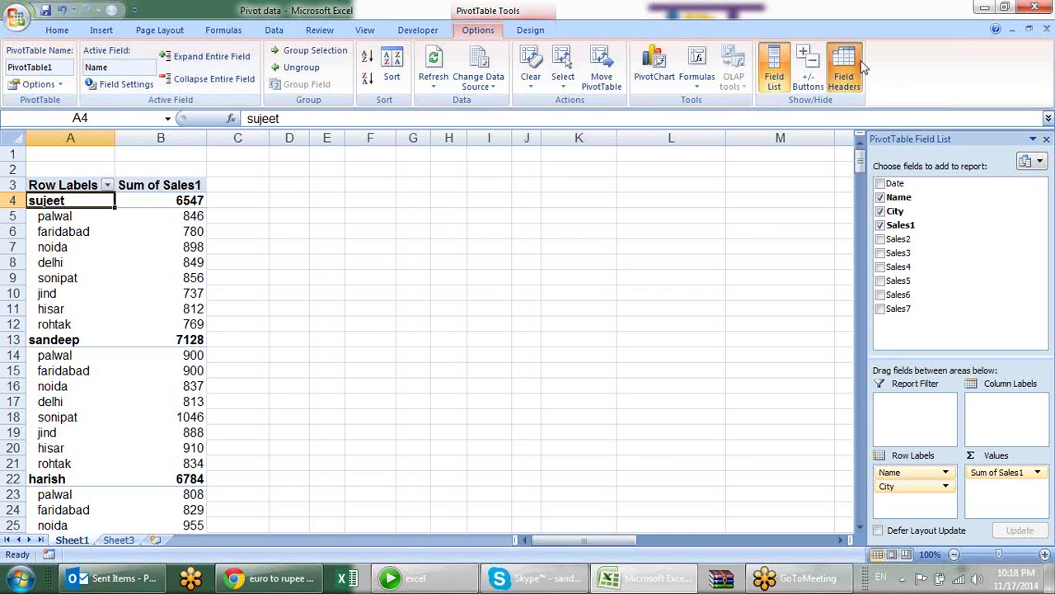
pyautogui.click(820, 76)
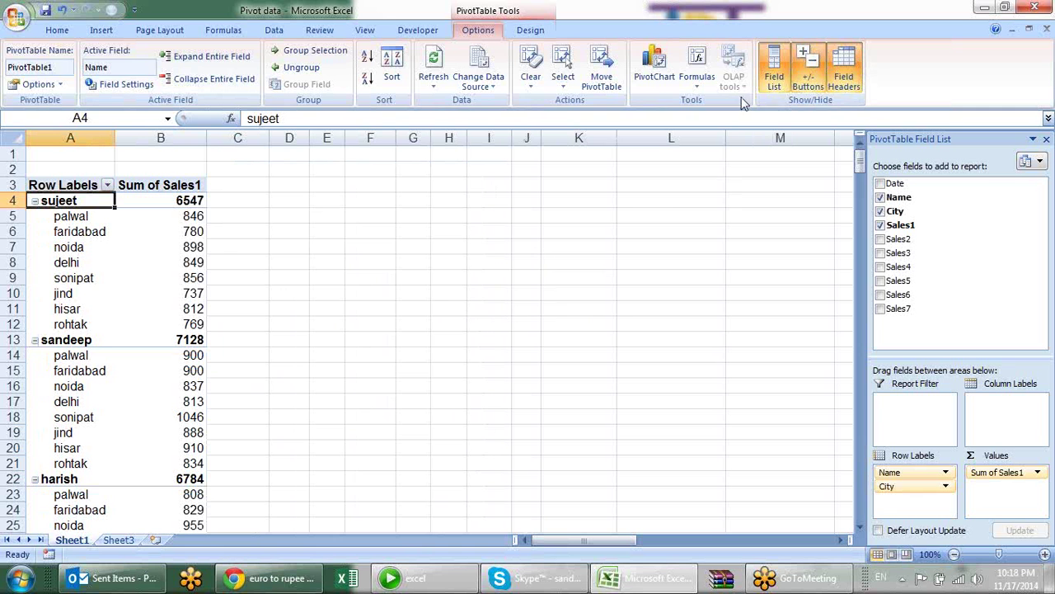
pyautogui.click(812, 66)
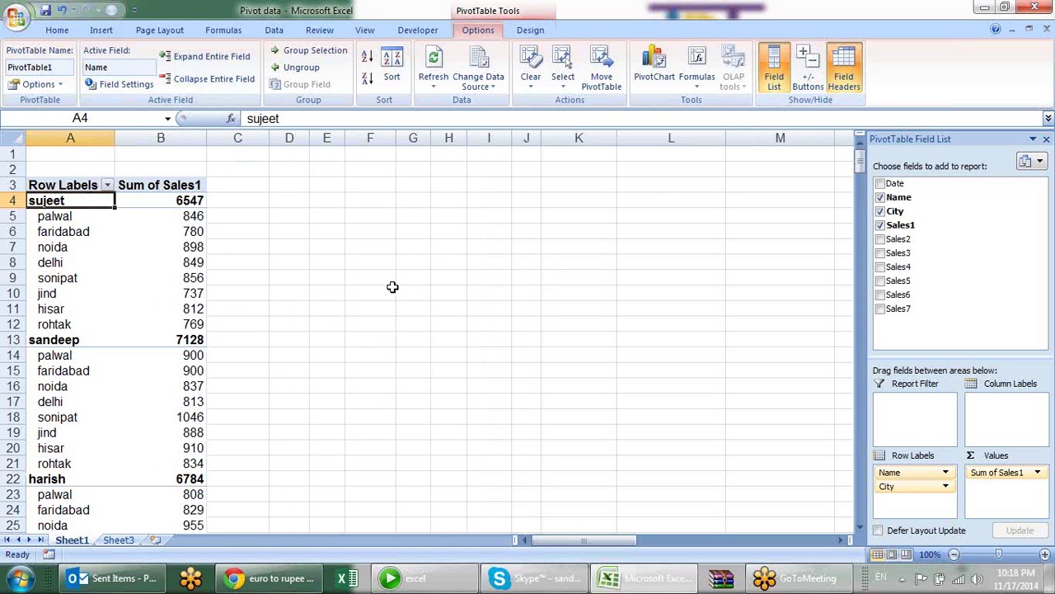
# Turn on Classic PivotTable layout in PivotTable Options and widen the Total column C.
pyautogui.rightClick(123, 237)
pyautogui.click(340, 254)
pyautogui.click(35, 85)
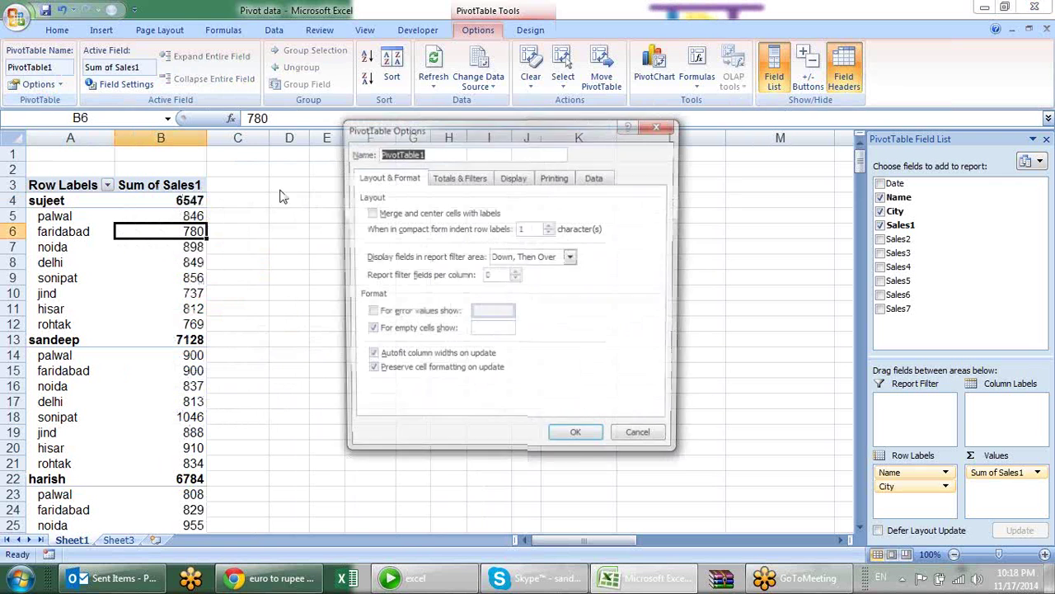
pyautogui.click(506, 177)
pyautogui.click(368, 294)
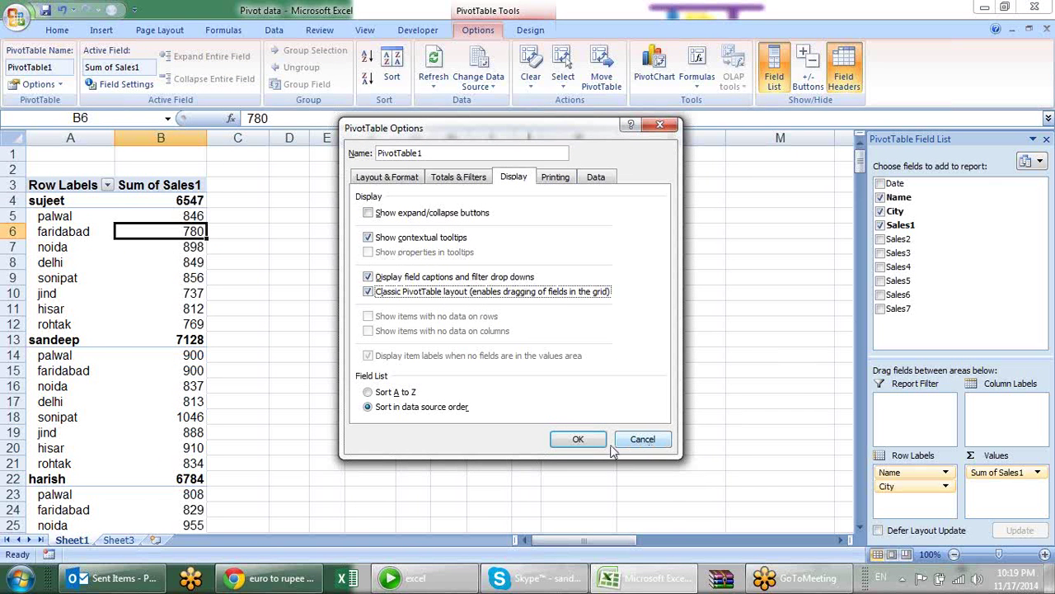
pyautogui.click(575, 439)
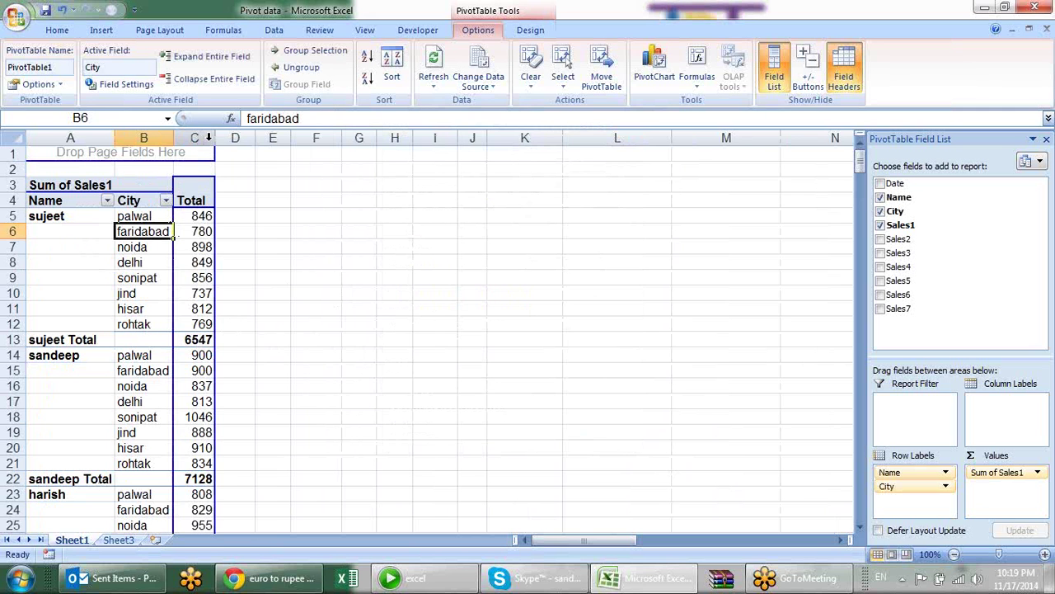
pyautogui.moveTo(214, 138); pyautogui.dragTo(234, 138)
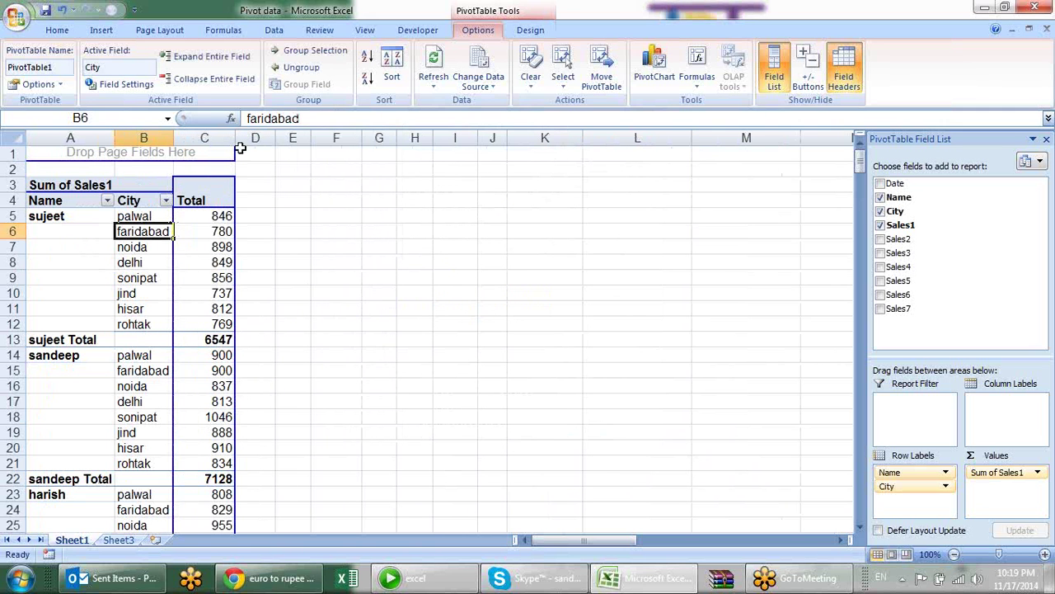
# Select sujeet's name, palwal city cell and city totals down to the 6547 total.
pyautogui.click(89, 215)
pyautogui.click(159, 221)
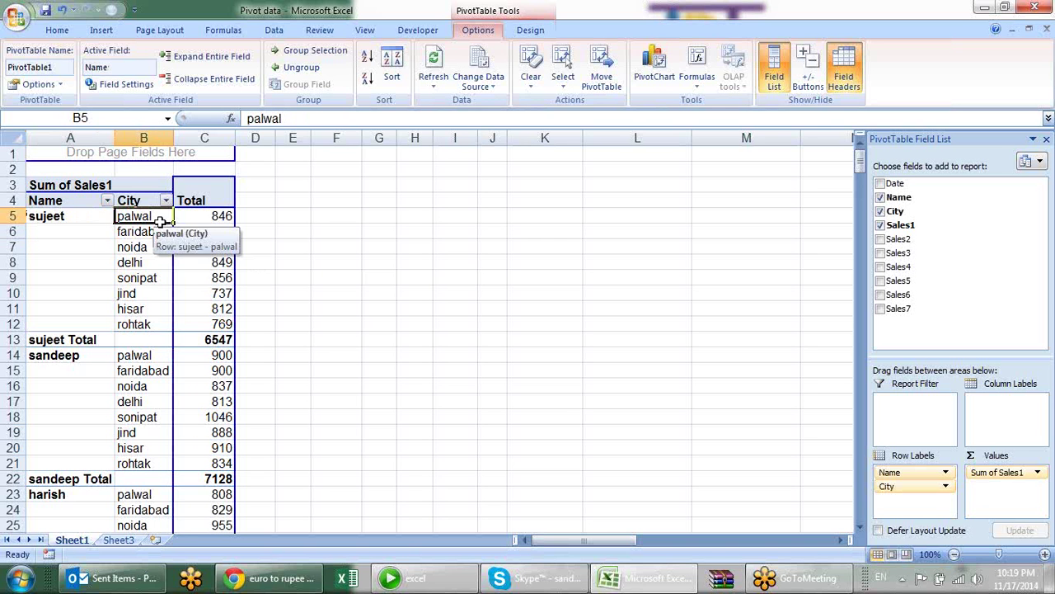
pyautogui.moveTo(220, 216); pyautogui.dragTo(216, 294)
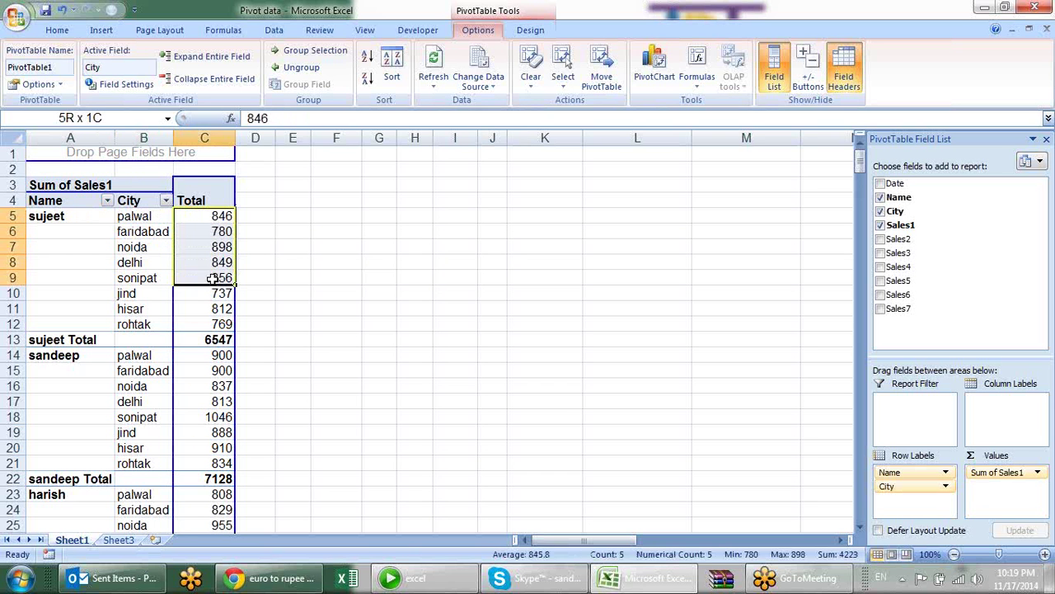
pyautogui.click(211, 339)
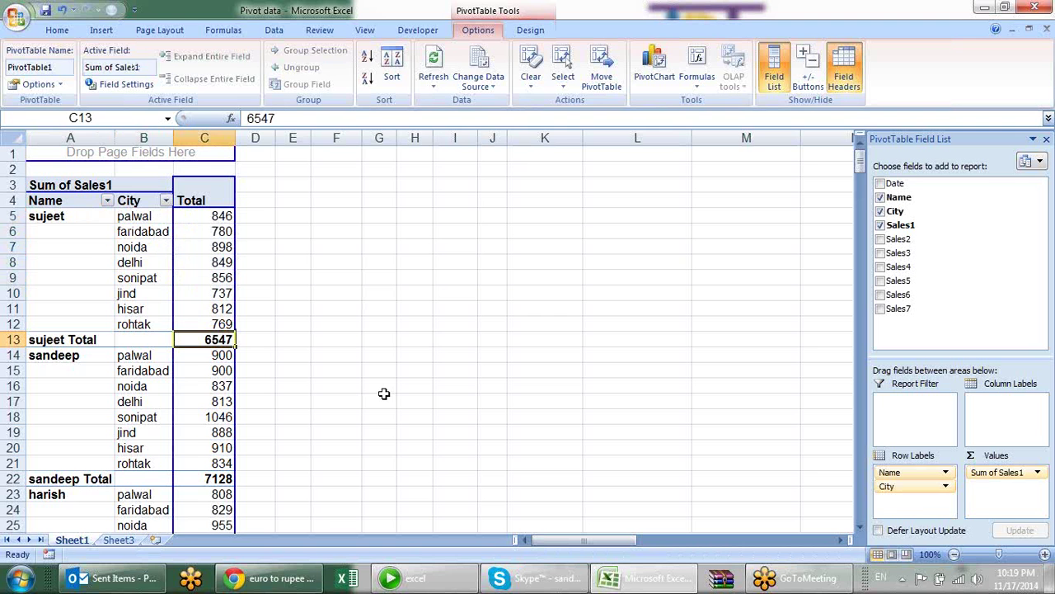
pyautogui.click(88, 218)
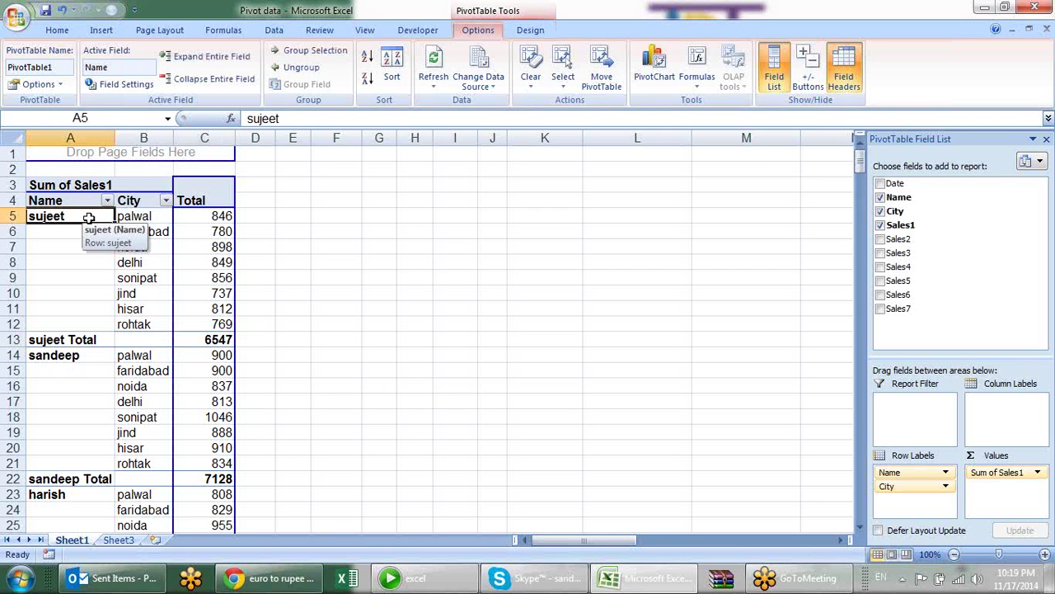
pyautogui.click(144, 216)
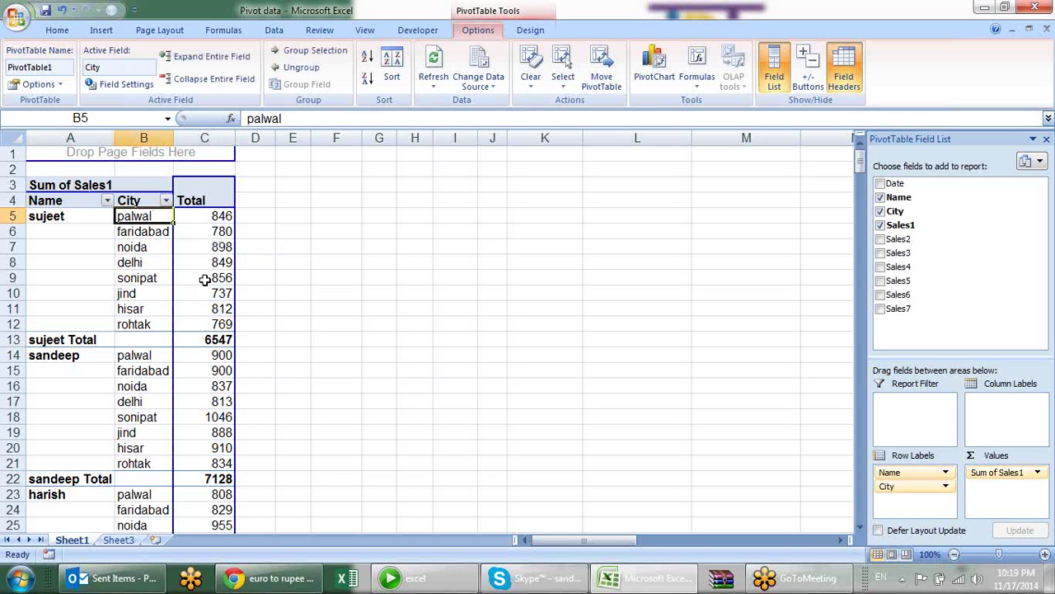
pyautogui.moveTo(202, 328)
pyautogui.moveTo(197, 371)
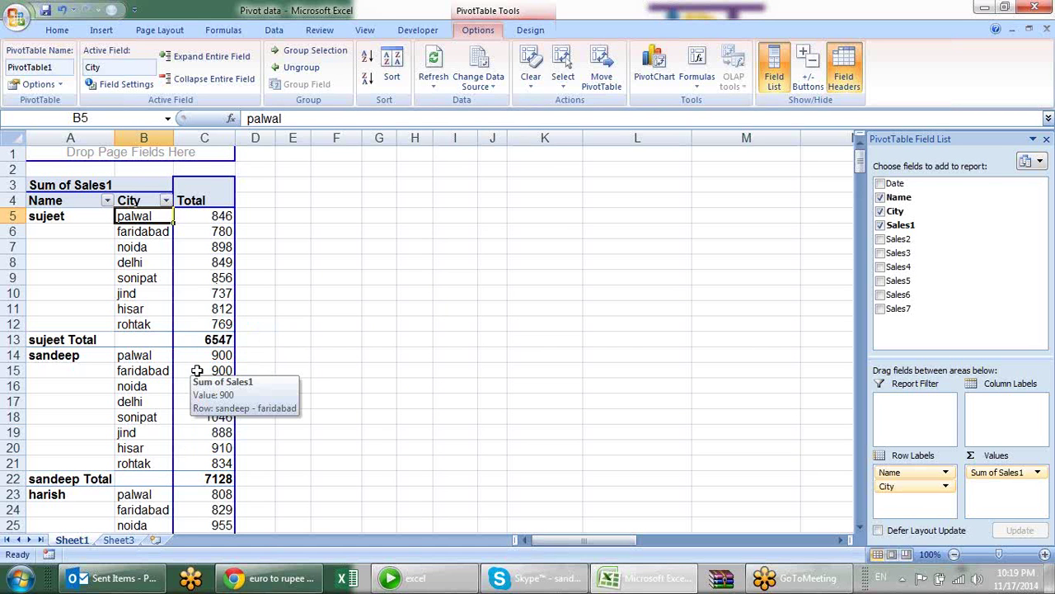
# Check the blank cells under sujeet's name in column A, then open PivotTable Options.
pyautogui.click(48, 233)
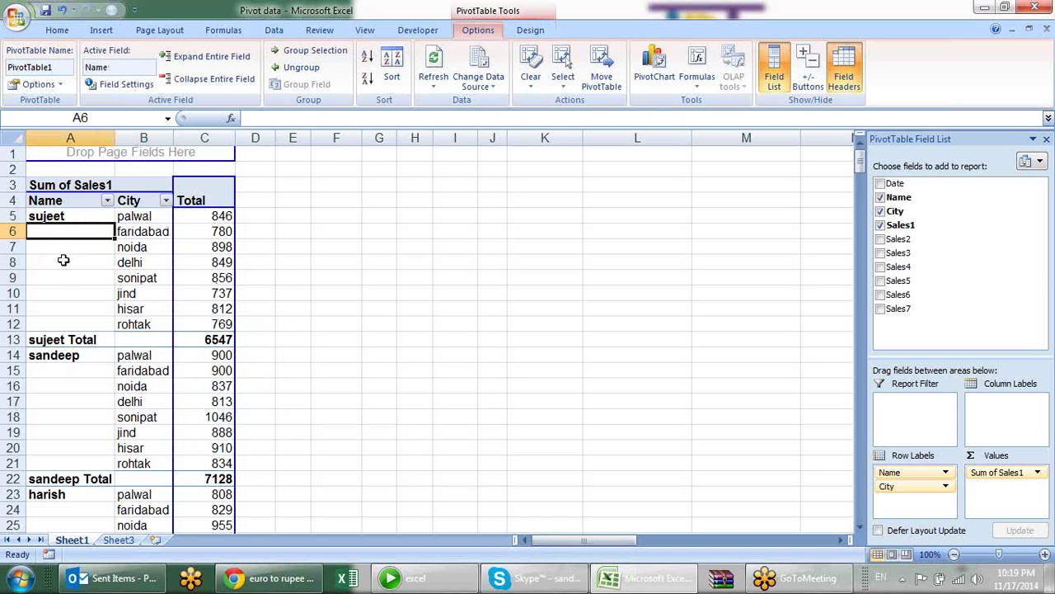
pyautogui.click(63, 260)
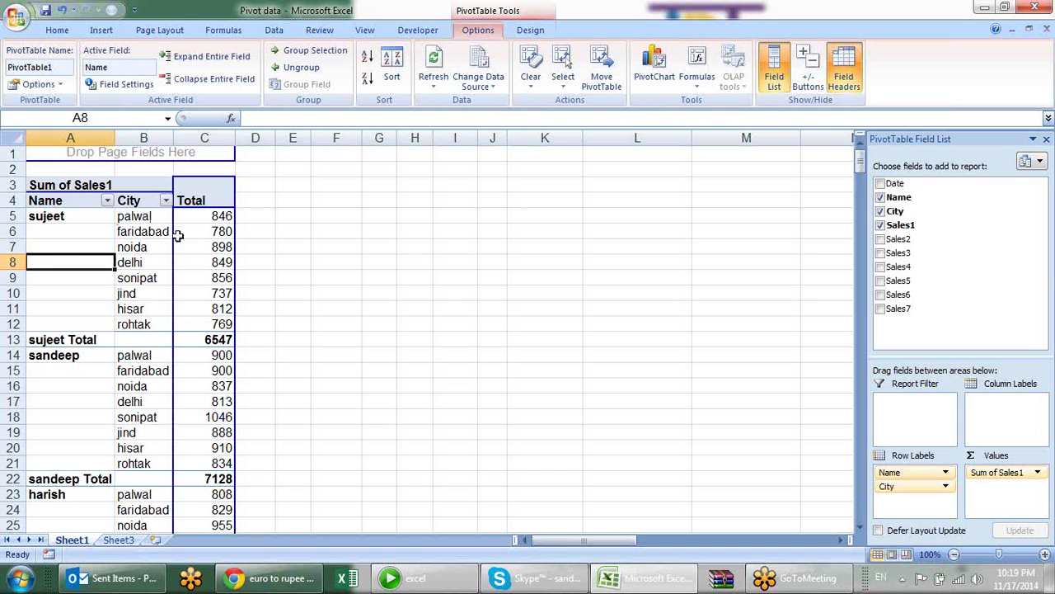
pyautogui.moveTo(86, 218)
pyautogui.mouseDown()
pyautogui.moveTo(69, 274)
pyautogui.moveTo(78, 326)
pyautogui.mouseUp()
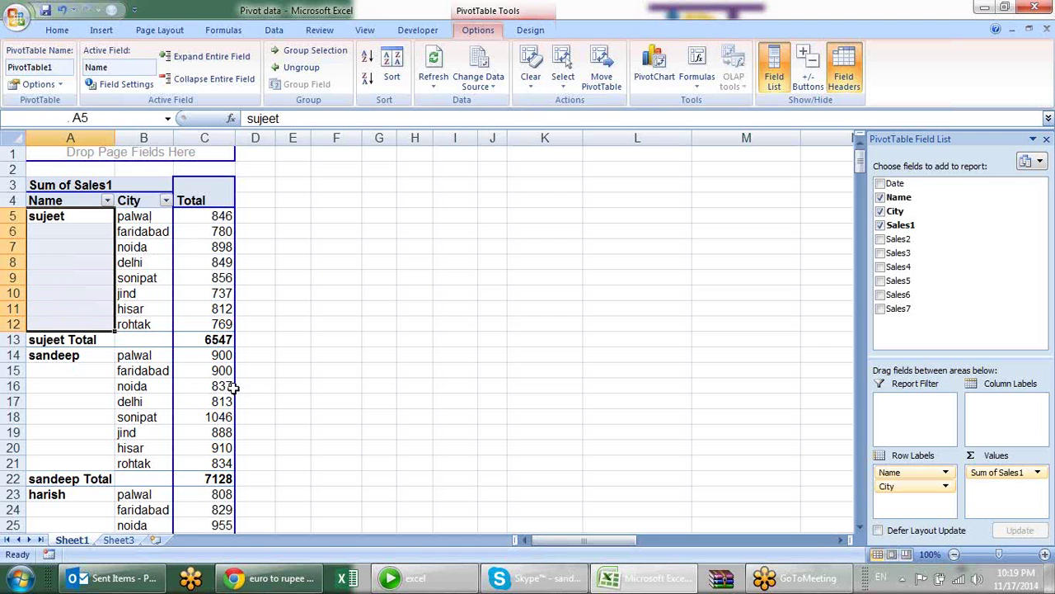
pyautogui.click(79, 247)
pyautogui.click(82, 262)
pyautogui.click(88, 292)
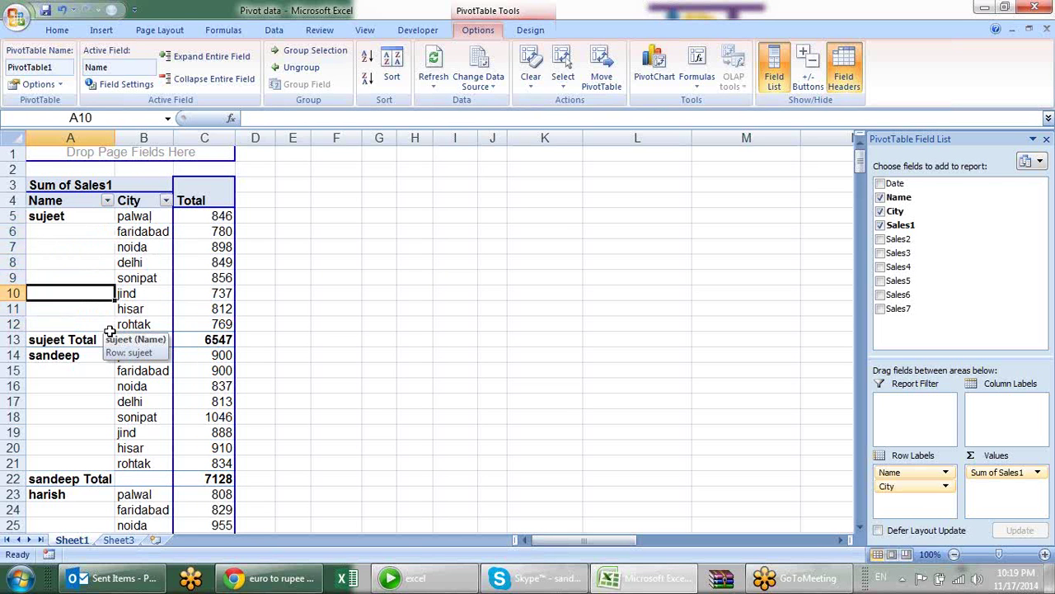
pyautogui.click(97, 326)
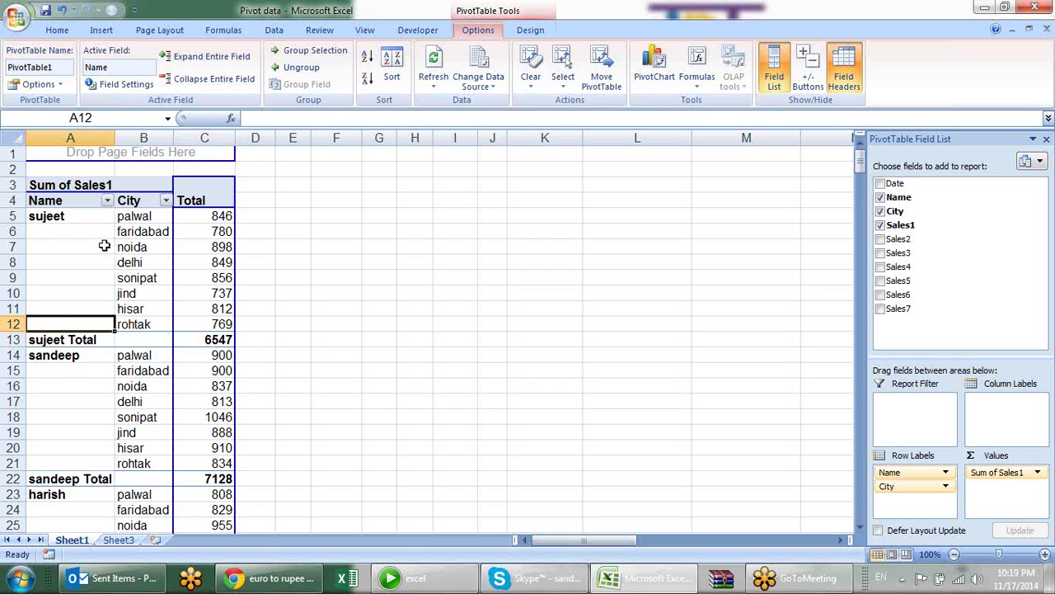
pyautogui.click(38, 89)
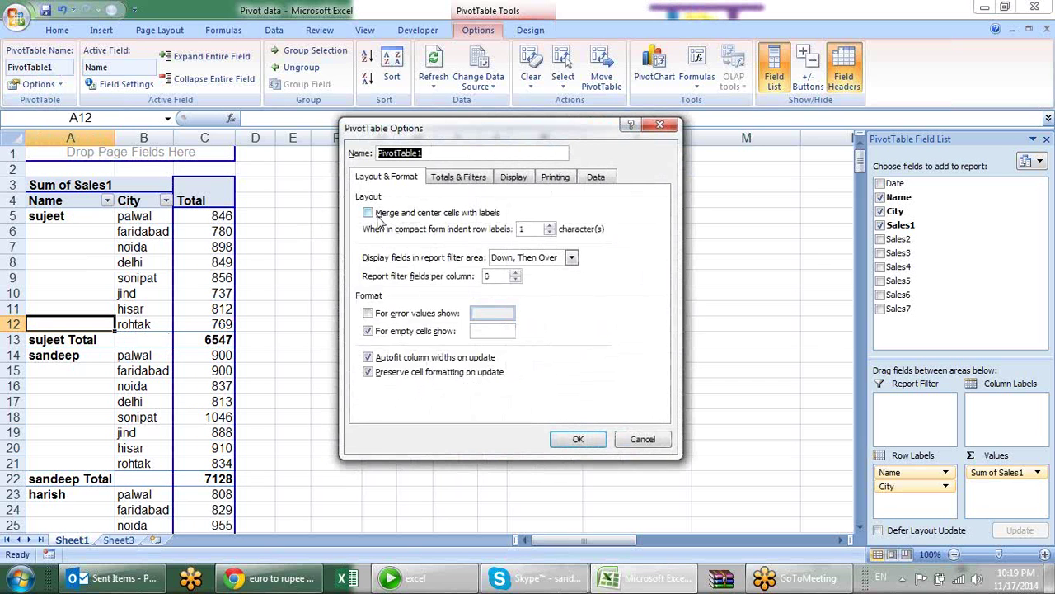
# Turn on 'Merge and center cells with labels' and left-align sujeet's cities in B5:B12.
pyautogui.click(426, 214)
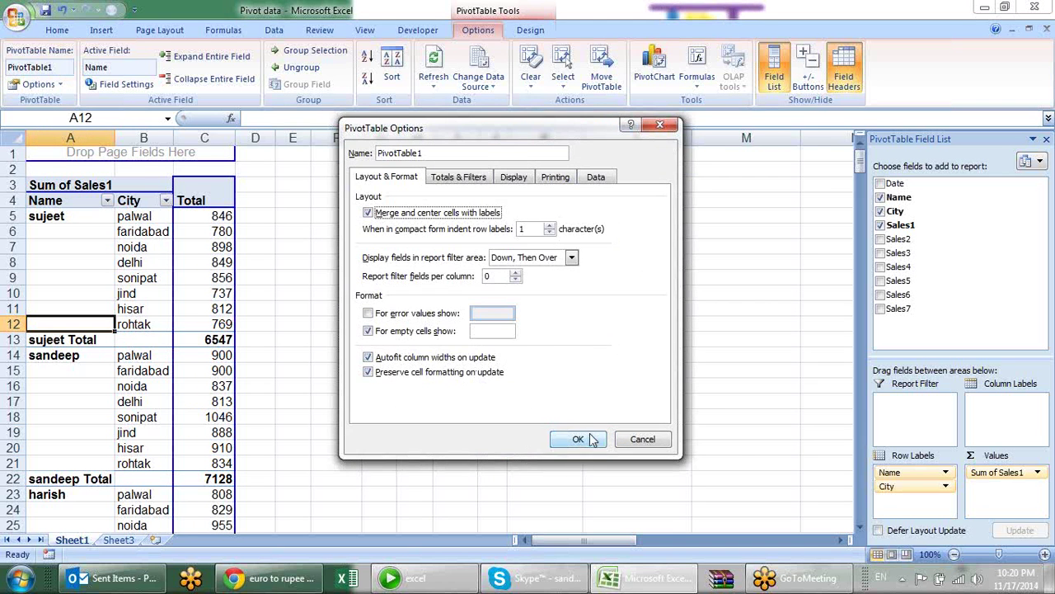
pyautogui.click(578, 439)
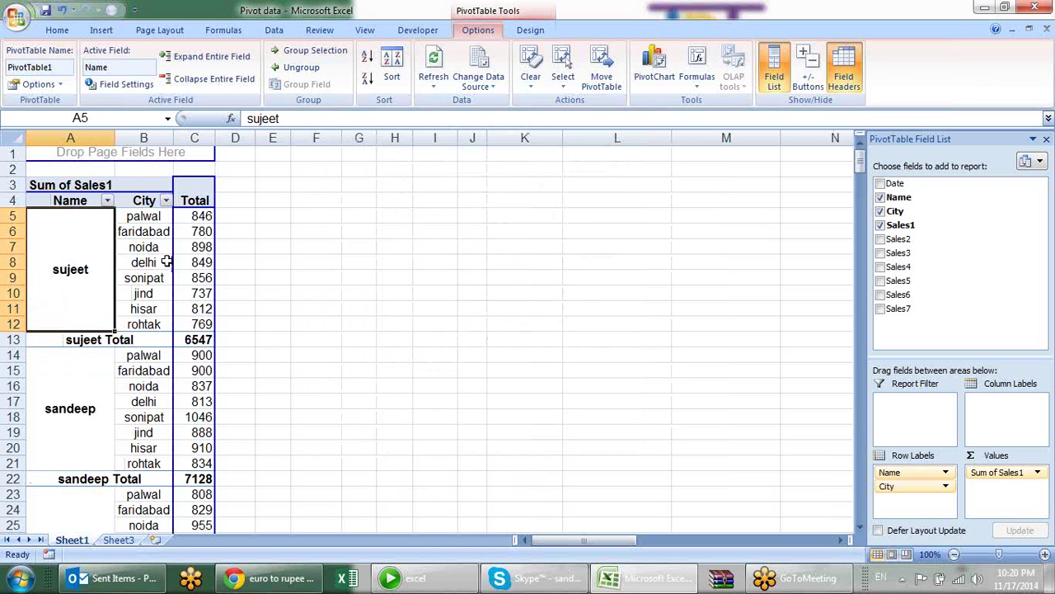
pyautogui.moveTo(144, 218); pyautogui.dragTo(131, 317)
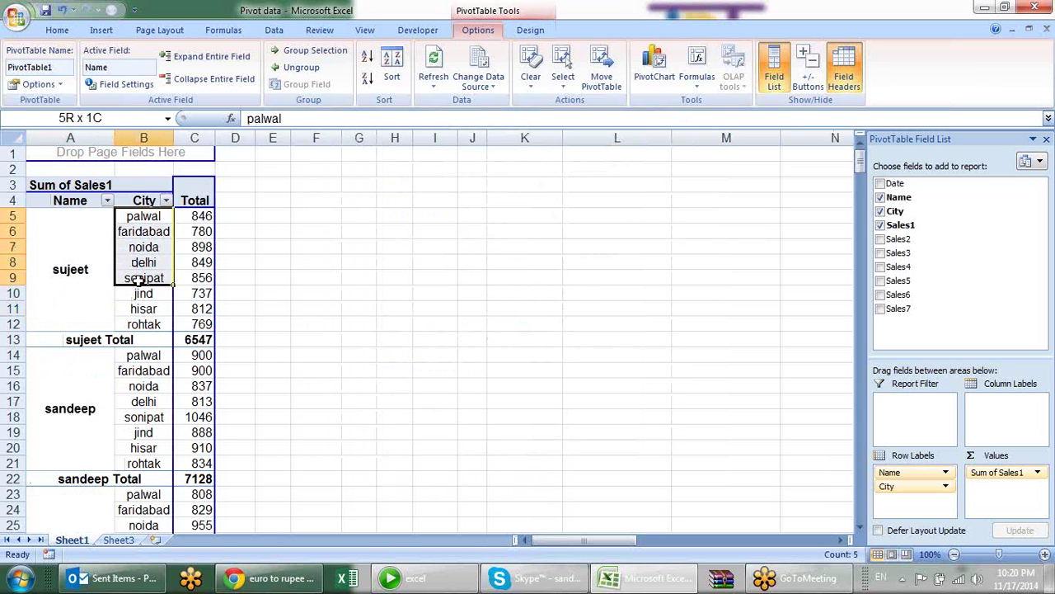
pyautogui.click(57, 30)
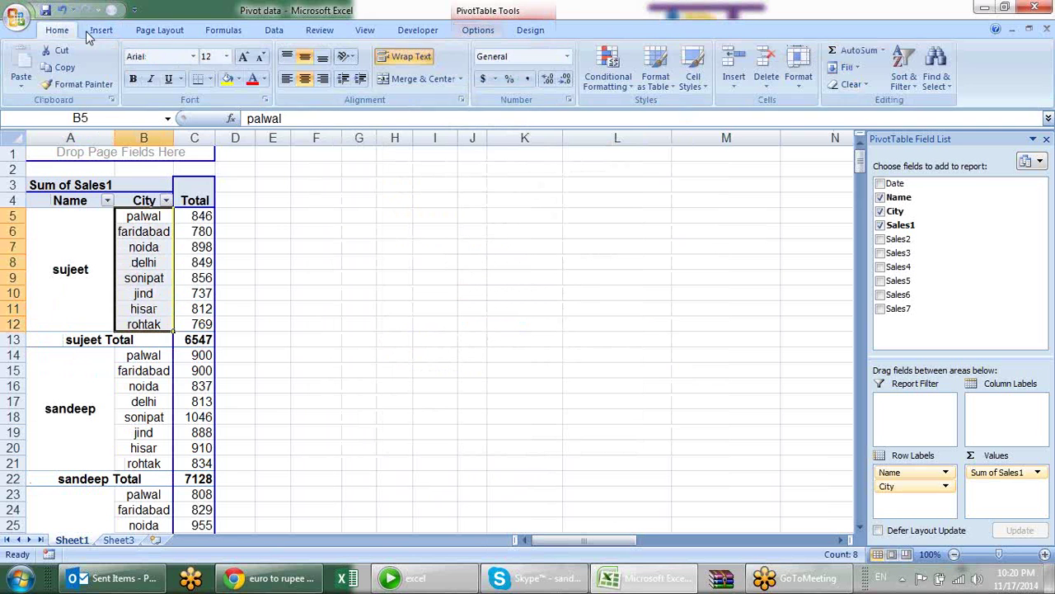
pyautogui.click(287, 79)
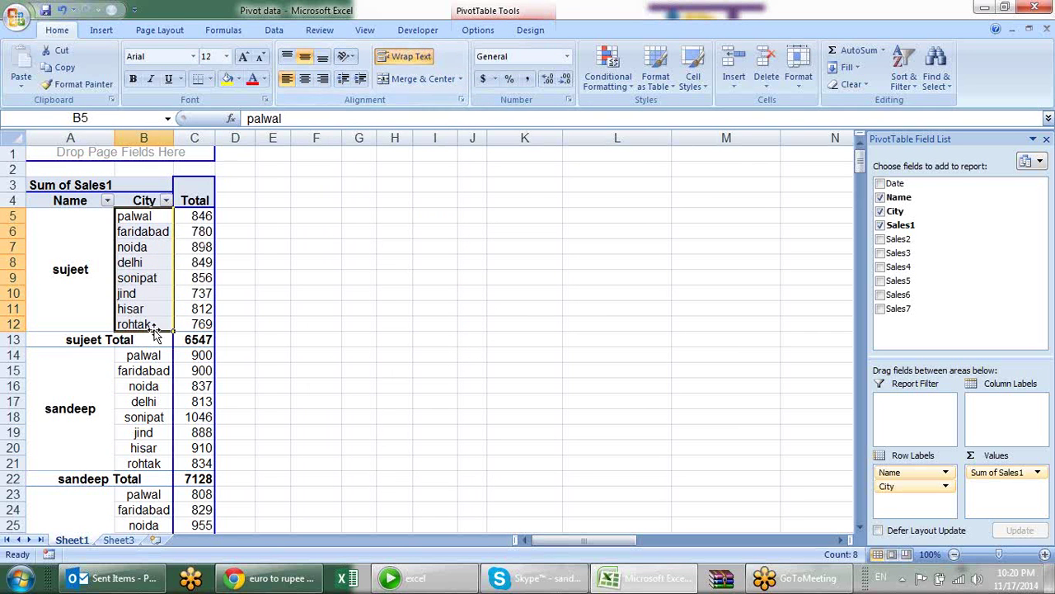
# Try to realign the merged sujeet name cell, dismissing the pivot table error messages.
pyautogui.click(93, 324)
pyautogui.moveTo(93, 324); pyautogui.dragTo(80, 316)
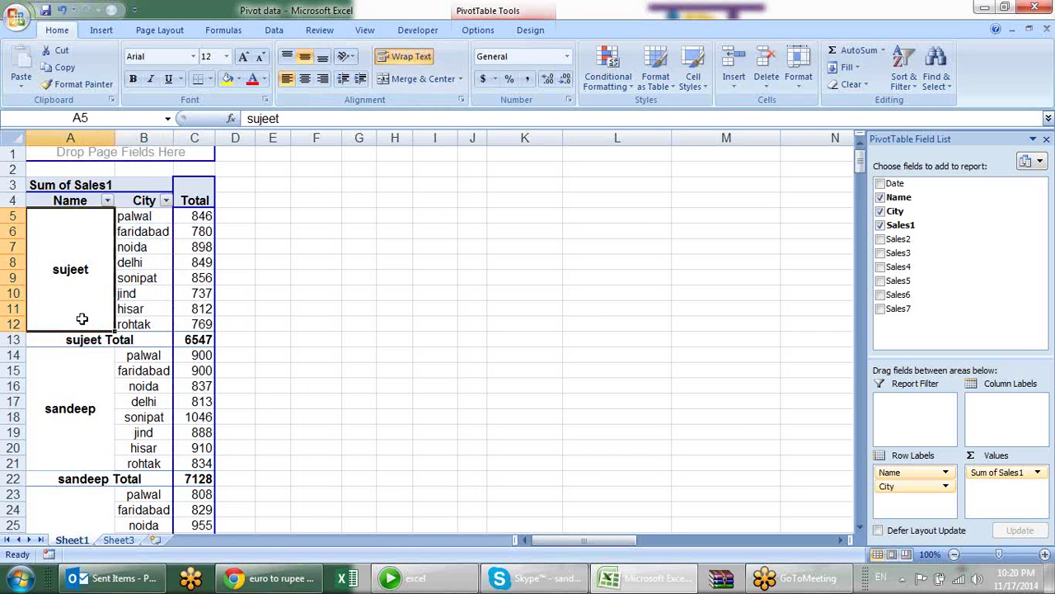
pyautogui.click(288, 79)
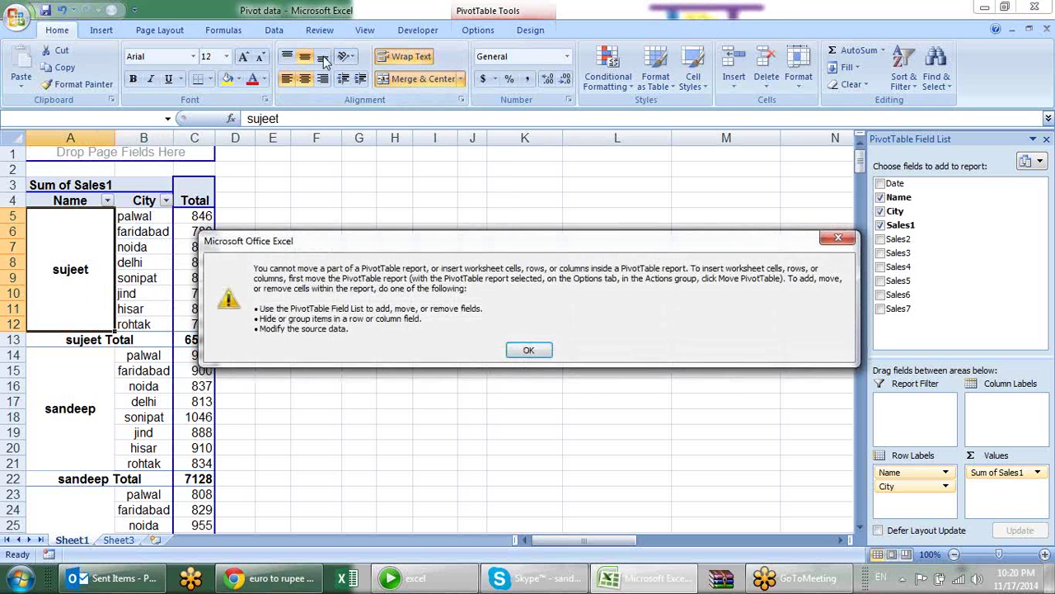
pyautogui.press('Return')
pyautogui.press('Return')
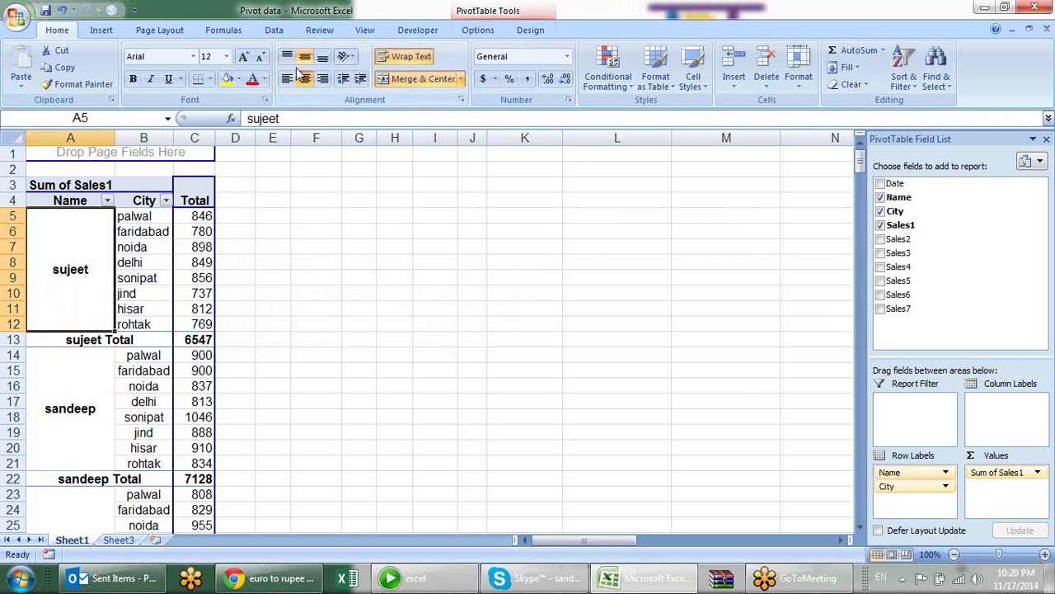
pyautogui.click(295, 77)
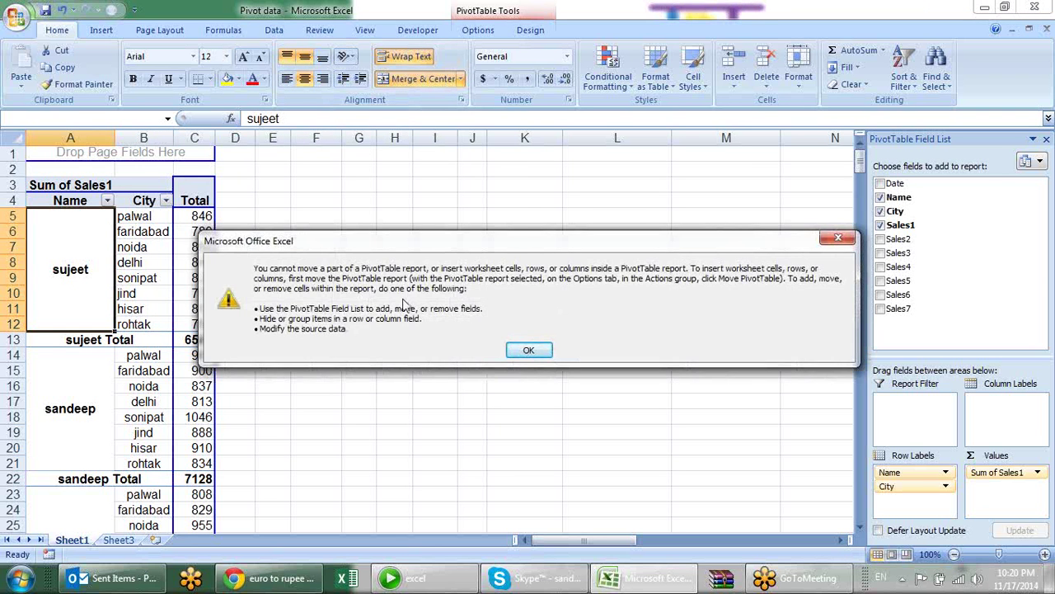
pyautogui.press('Return')
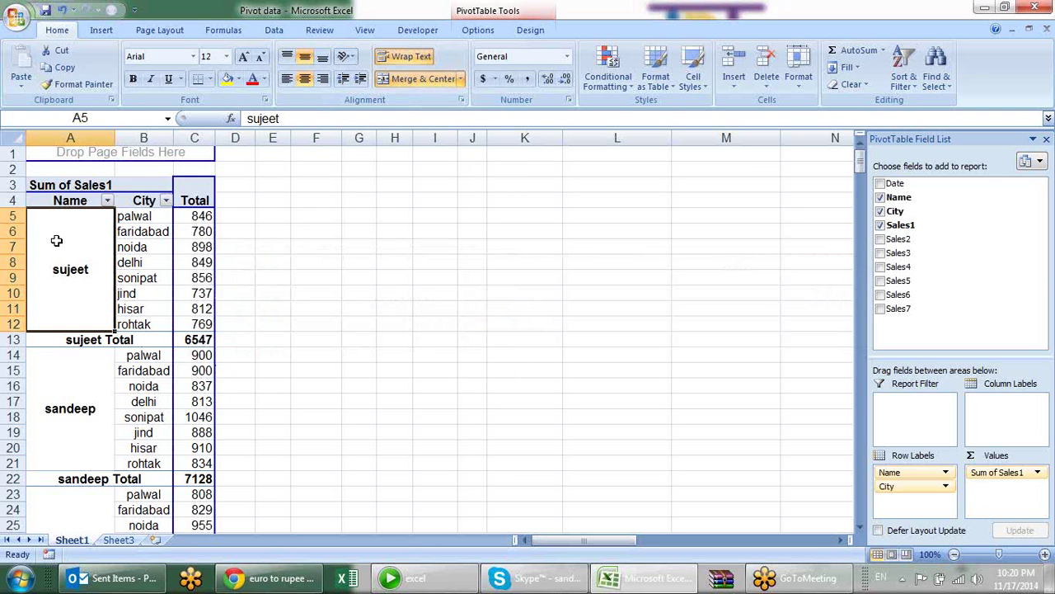
pyautogui.click(383, 287)
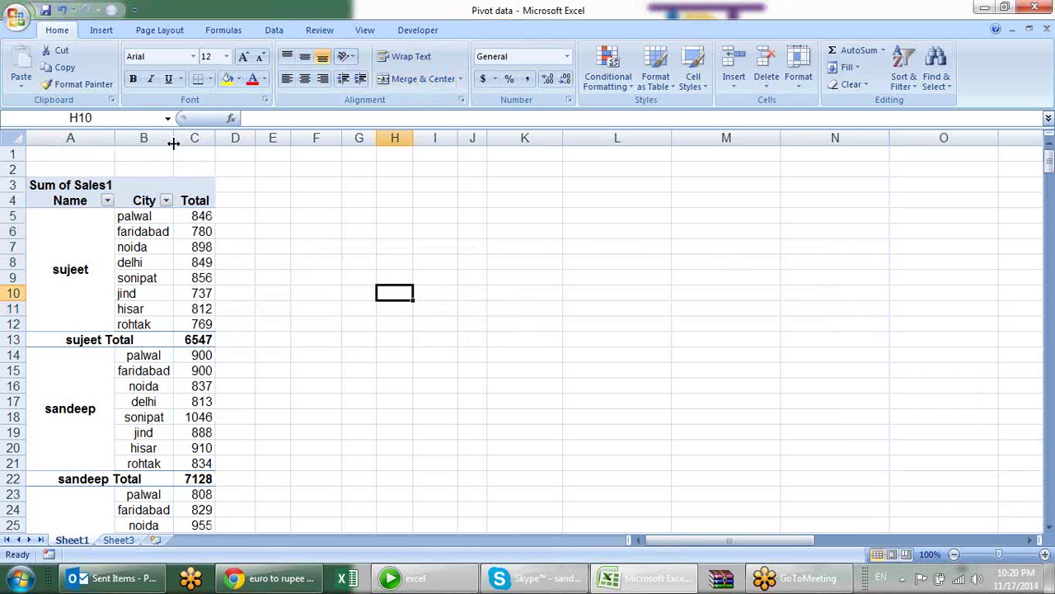
# Inspect the merged sujeet, sandeep and harish name cells, then go to PivotTable Design.
pyautogui.click(211, 158)
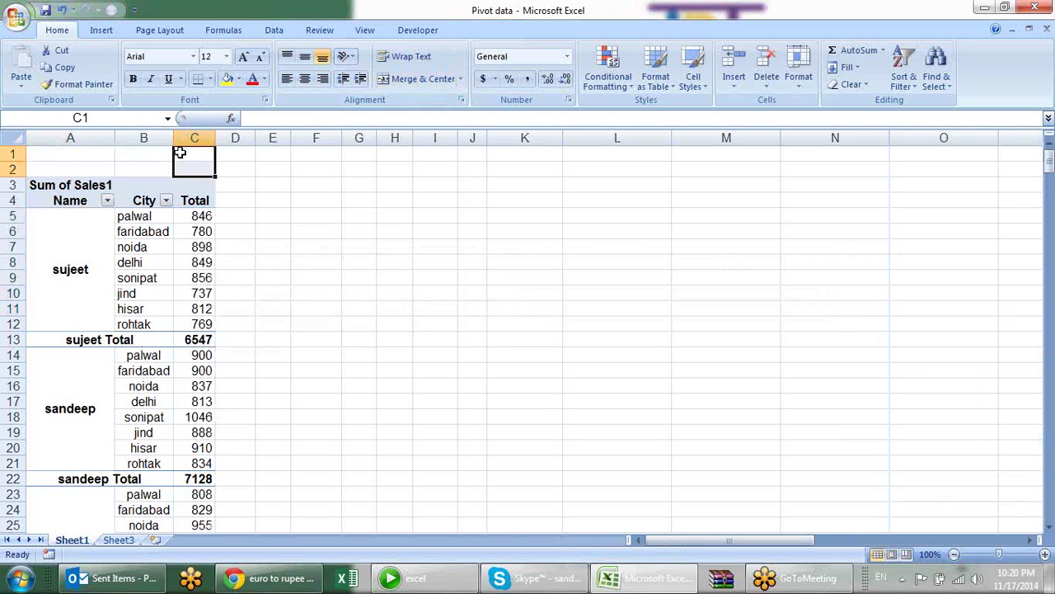
pyautogui.click(436, 294)
pyautogui.click(89, 297)
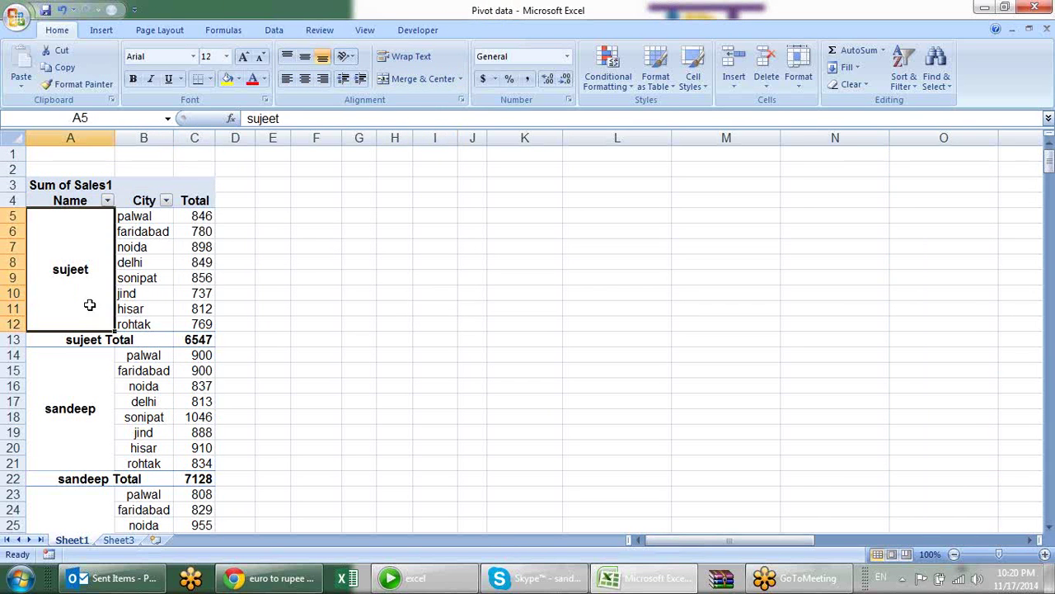
pyautogui.click(85, 379)
pyautogui.click(88, 495)
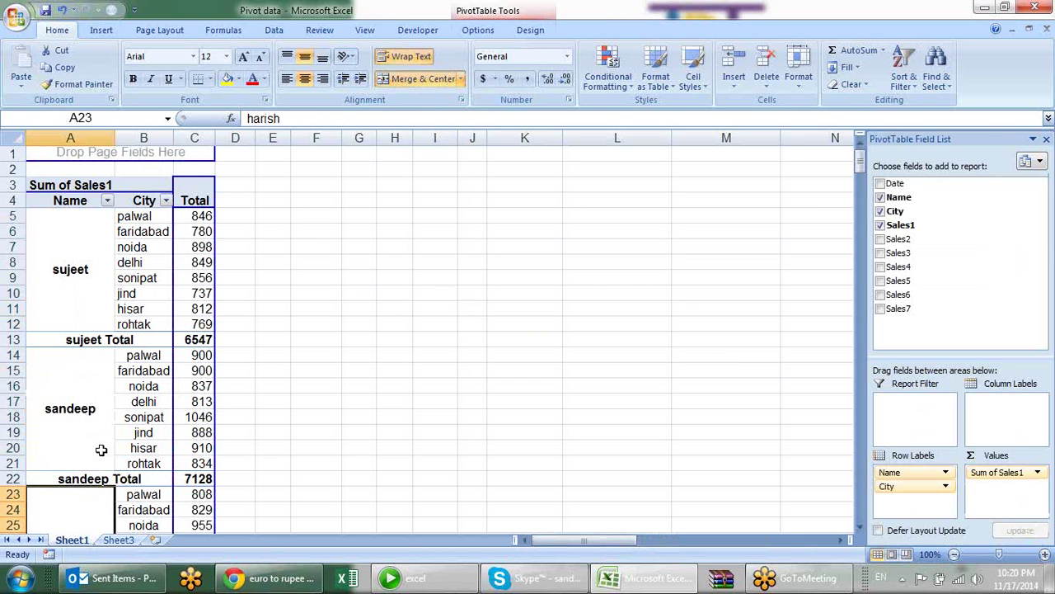
pyautogui.scroll(-1, 166, 294)
pyautogui.scroll(-3, 166, 294)
pyautogui.scroll(3, 163, 295)
pyautogui.scroll(1, 163, 295)
pyautogui.click(96, 275)
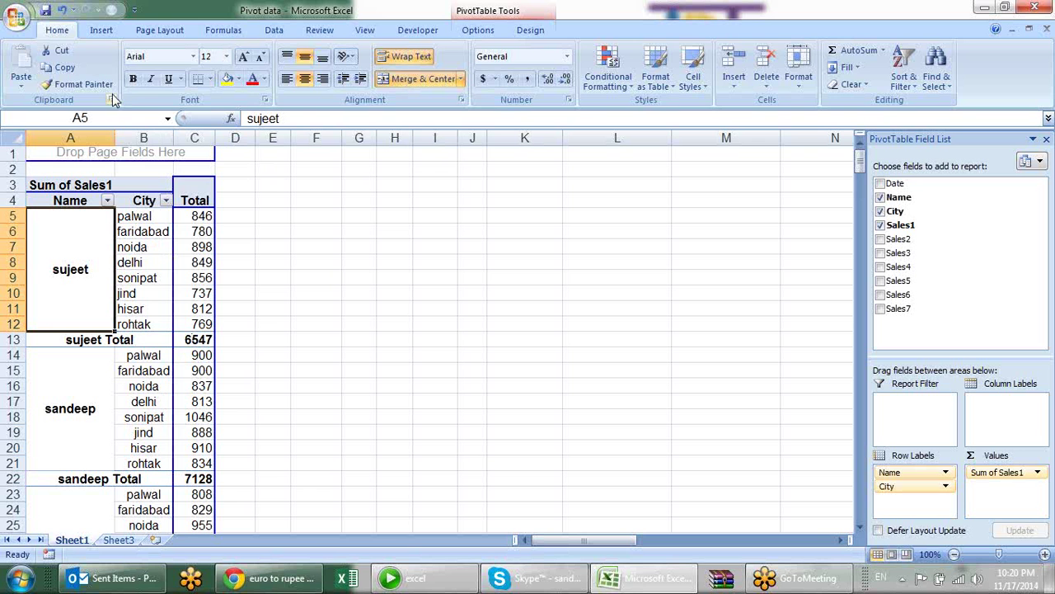
pyautogui.click(528, 30)
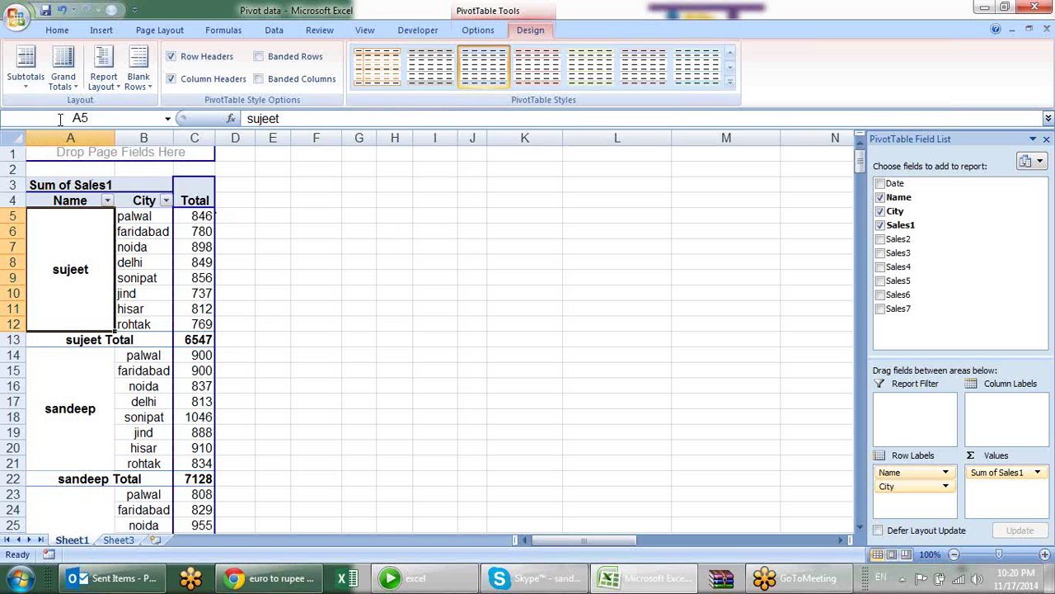
# Insert a blank line after each salesperson's item in the pivot table.
pyautogui.click(74, 90)
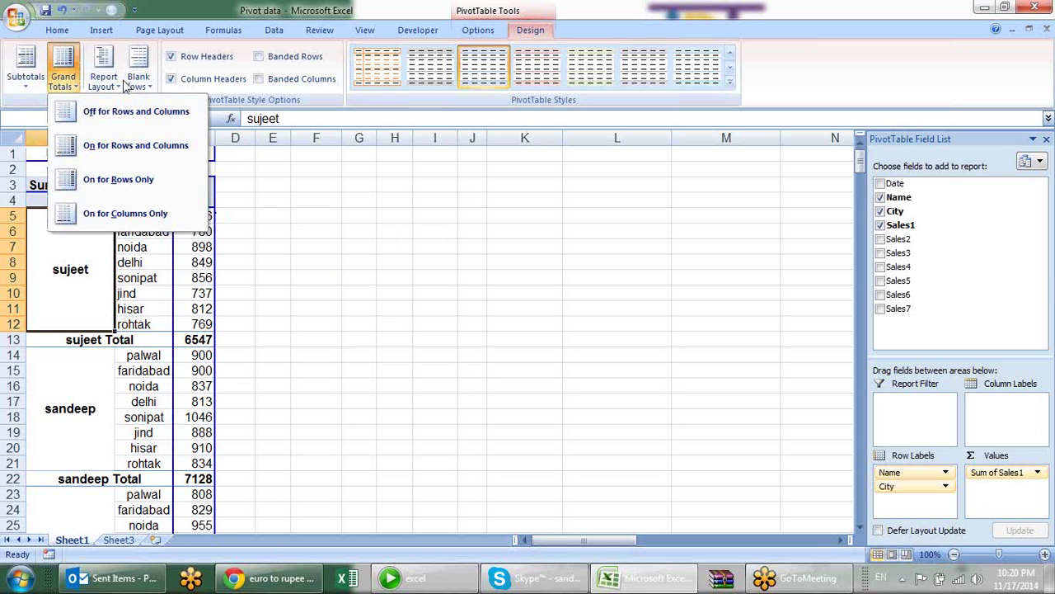
pyautogui.click(103, 81)
pyautogui.click(103, 81)
pyautogui.click(138, 89)
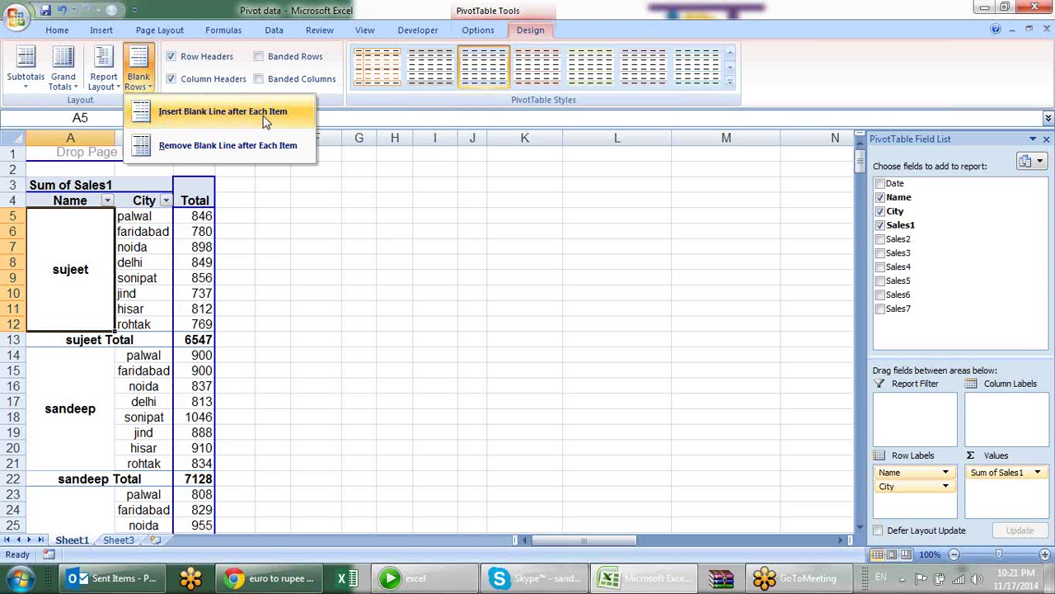
pyautogui.click(264, 121)
# Review the new blank rows below each salesperson's total, such as row 14 after sujeet.
pyautogui.click(348, 239)
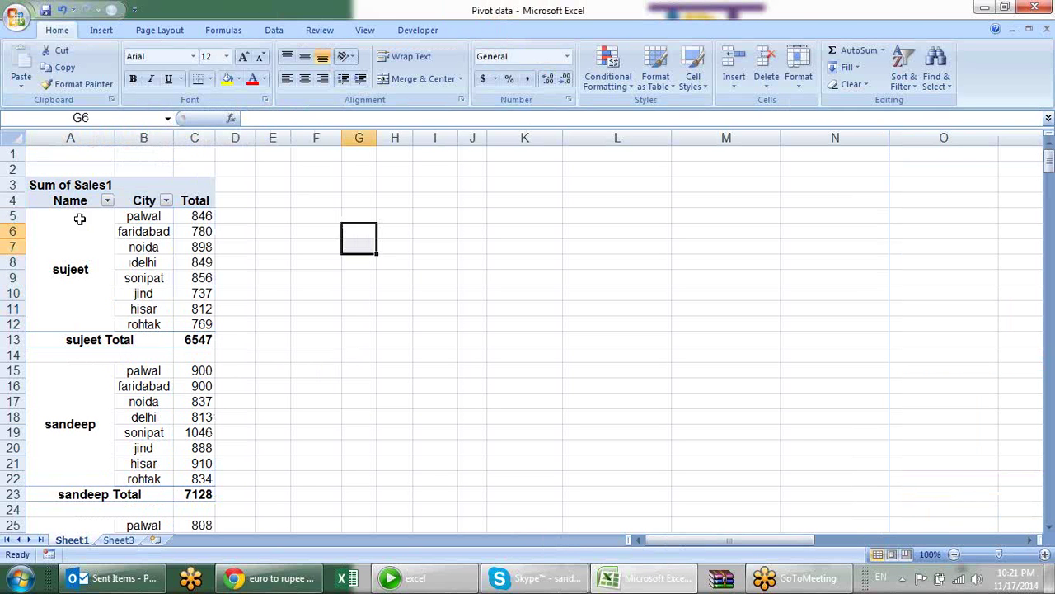
pyautogui.moveTo(79, 219); pyautogui.dragTo(196, 338)
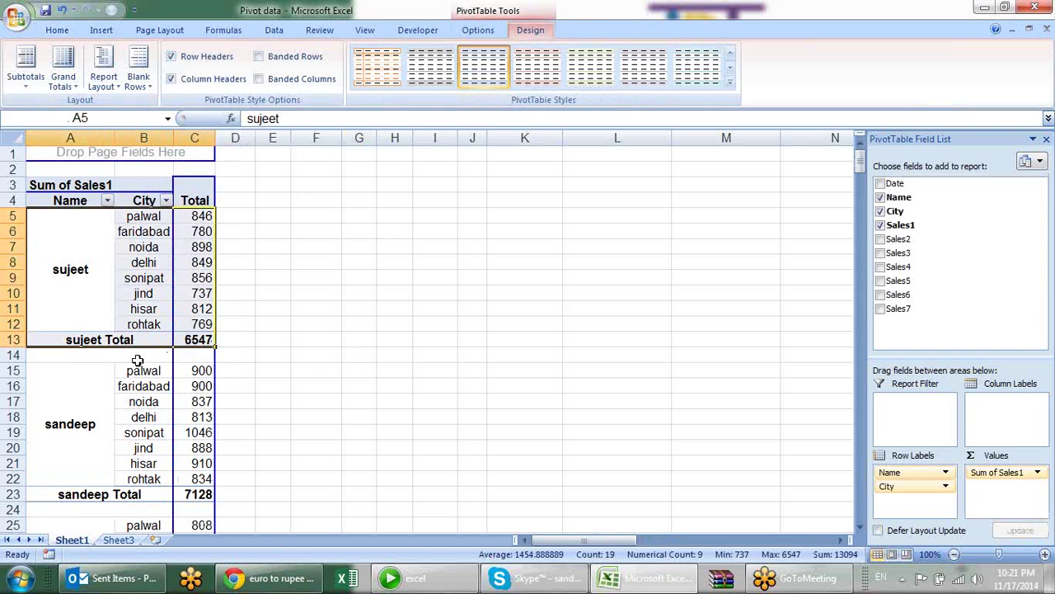
pyautogui.click(138, 360)
pyautogui.click(20, 355)
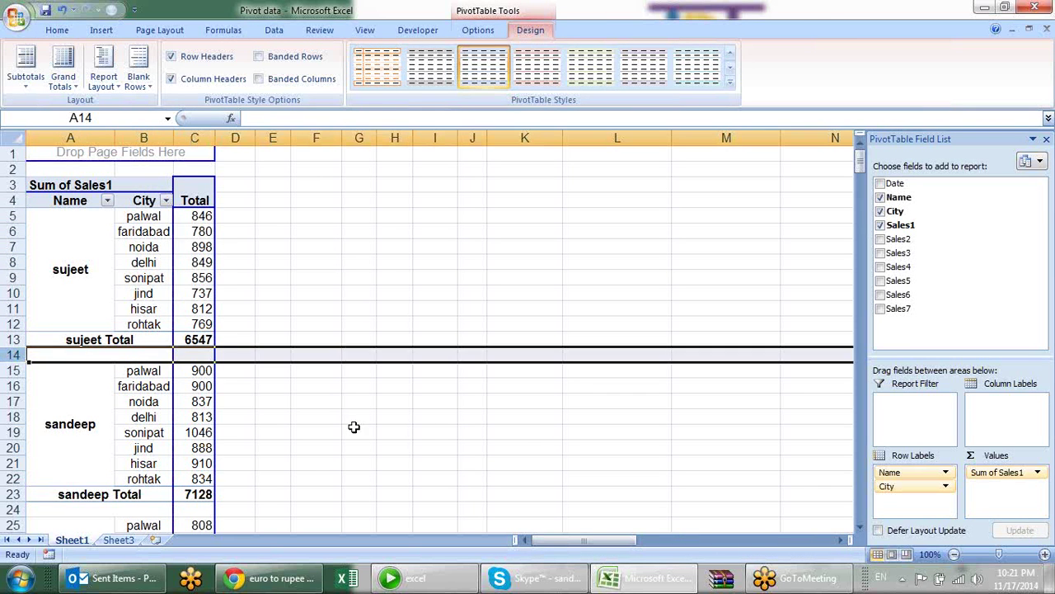
pyautogui.click(434, 432)
pyautogui.scroll(-2, 226, 265)
pyautogui.scroll(-1, 226, 264)
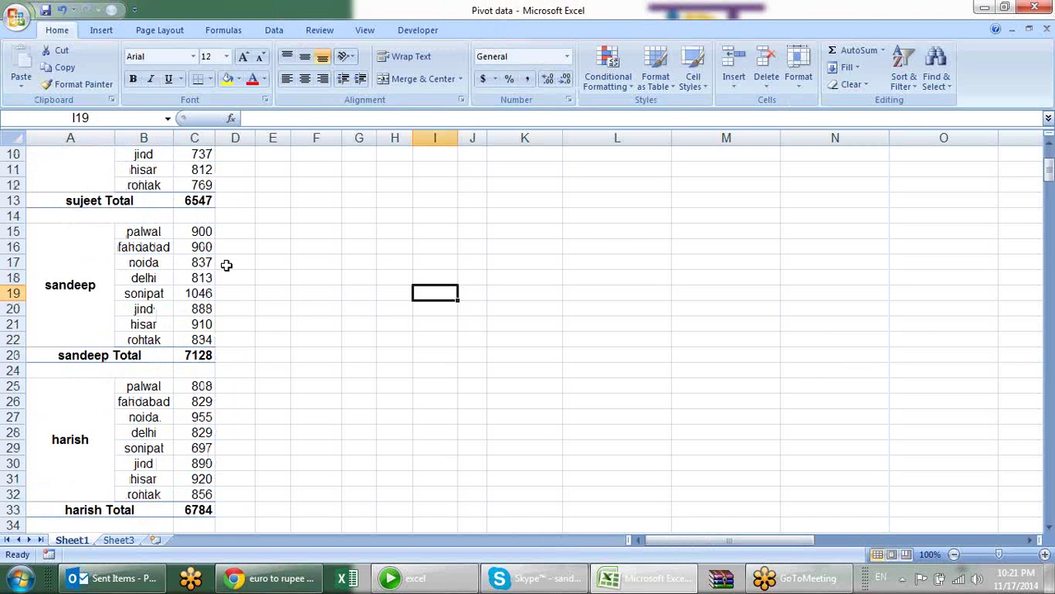
pyautogui.scroll(-2, 226, 264)
pyautogui.scroll(5, 227, 264)
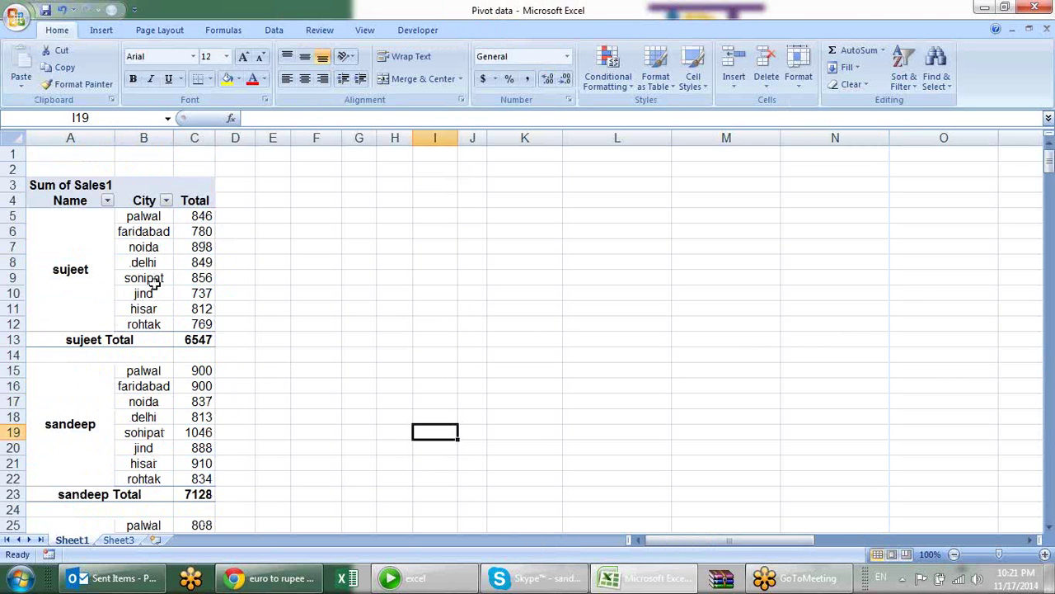
pyautogui.click(150, 278)
pyautogui.click(530, 30)
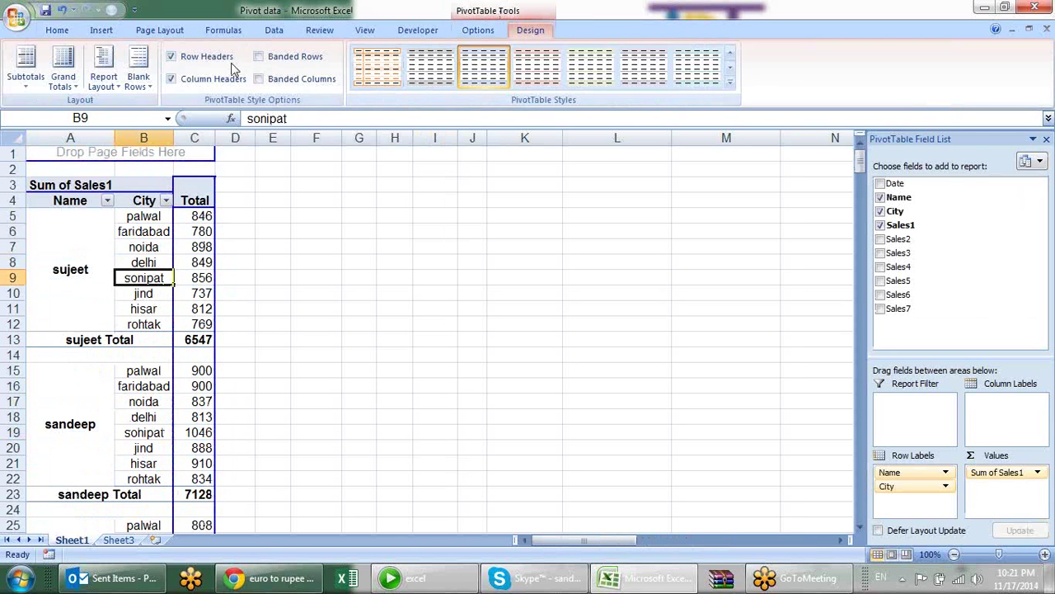
pyautogui.click(139, 81)
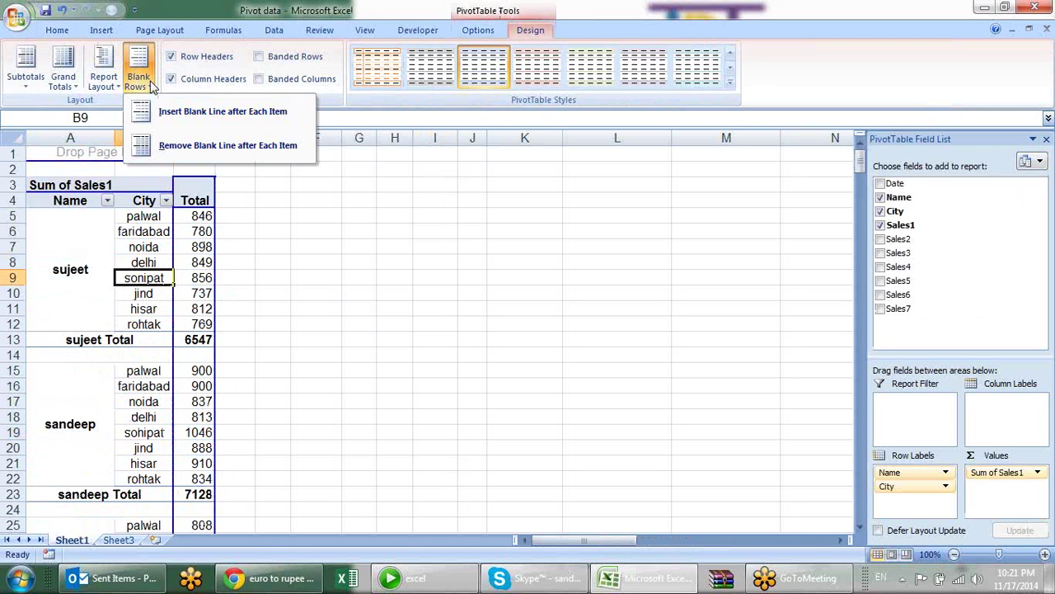
# Remove the blank lines after each salesperson and stop merging name labels in PivotTable Options.
pyautogui.click(156, 145)
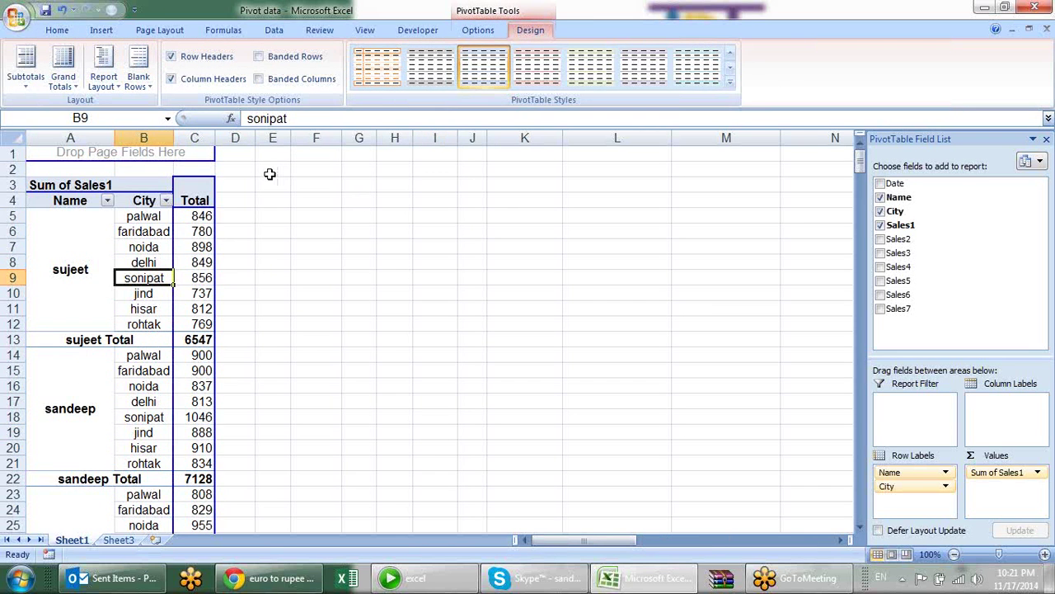
pyautogui.rightClick(93, 252)
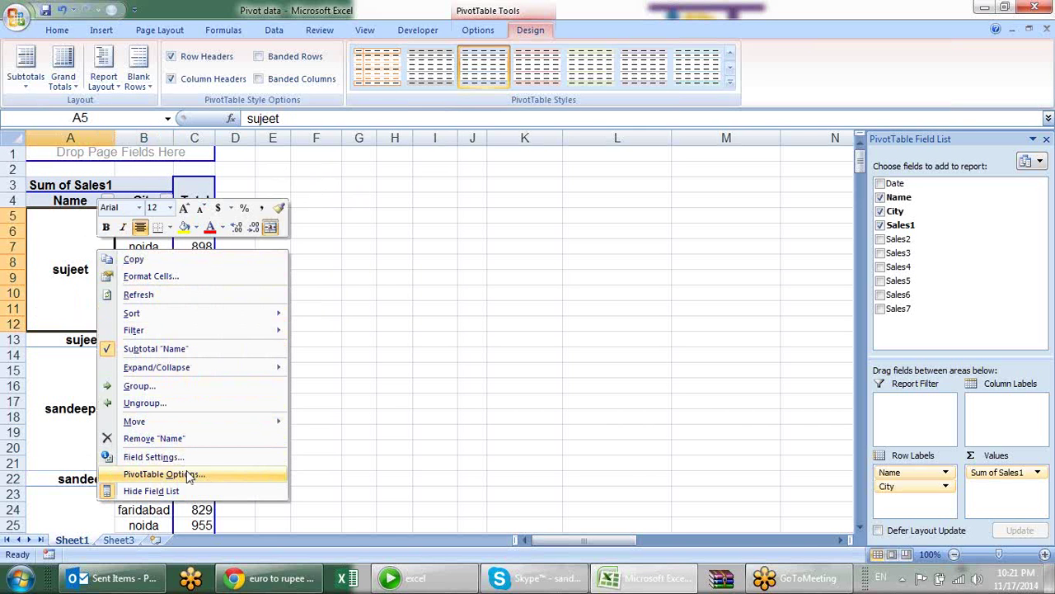
pyautogui.click(183, 474)
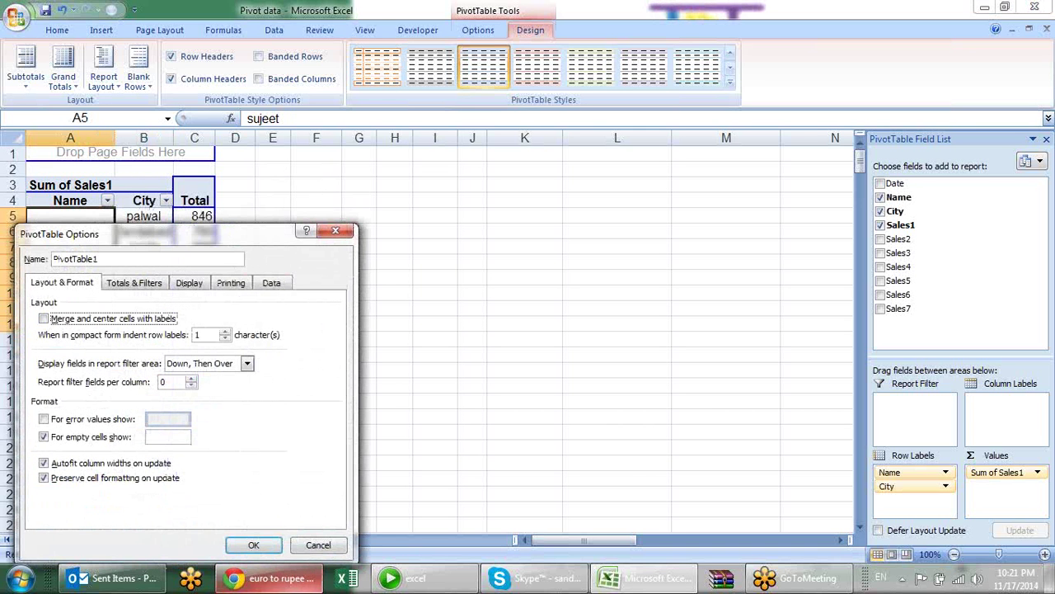
pyautogui.click(253, 544)
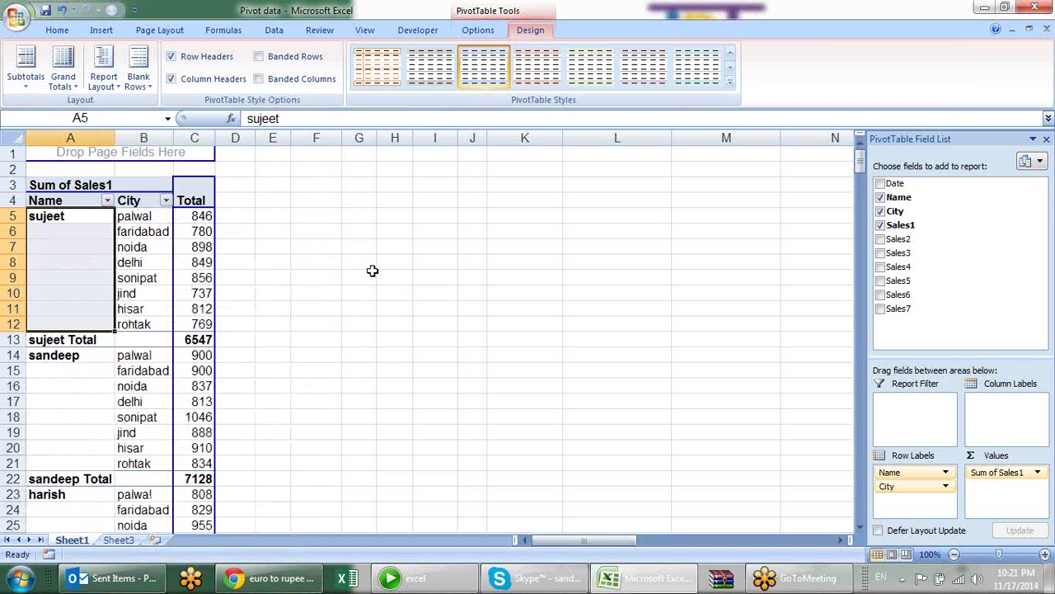
# Check the sujeet (6547) and sandeep (7128) subtotal rows, then bring up the Subtotals choices.
pyautogui.click(367, 274)
pyautogui.click(253, 297)
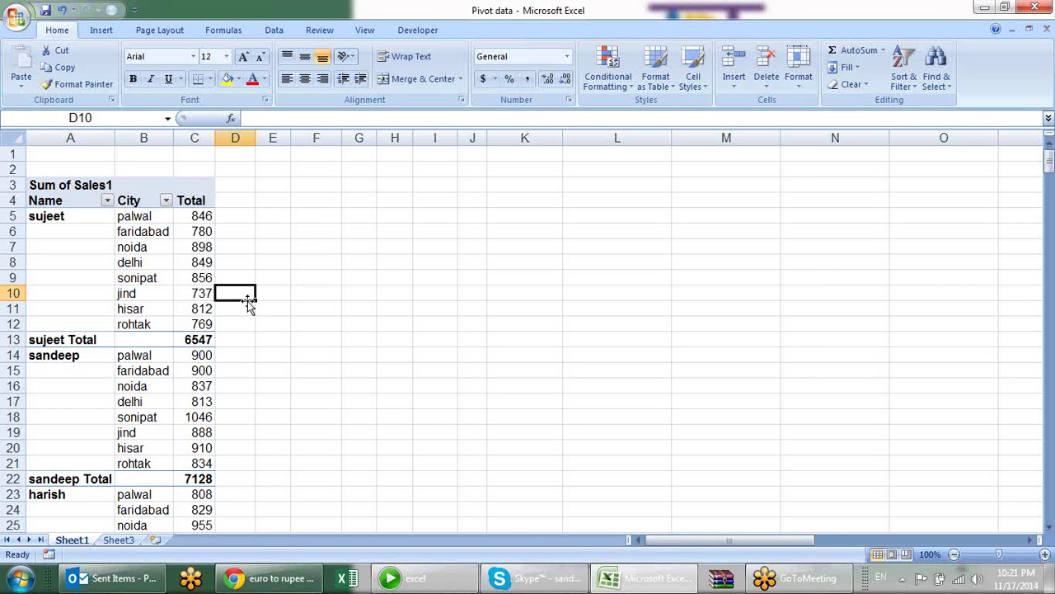
pyautogui.click(110, 276)
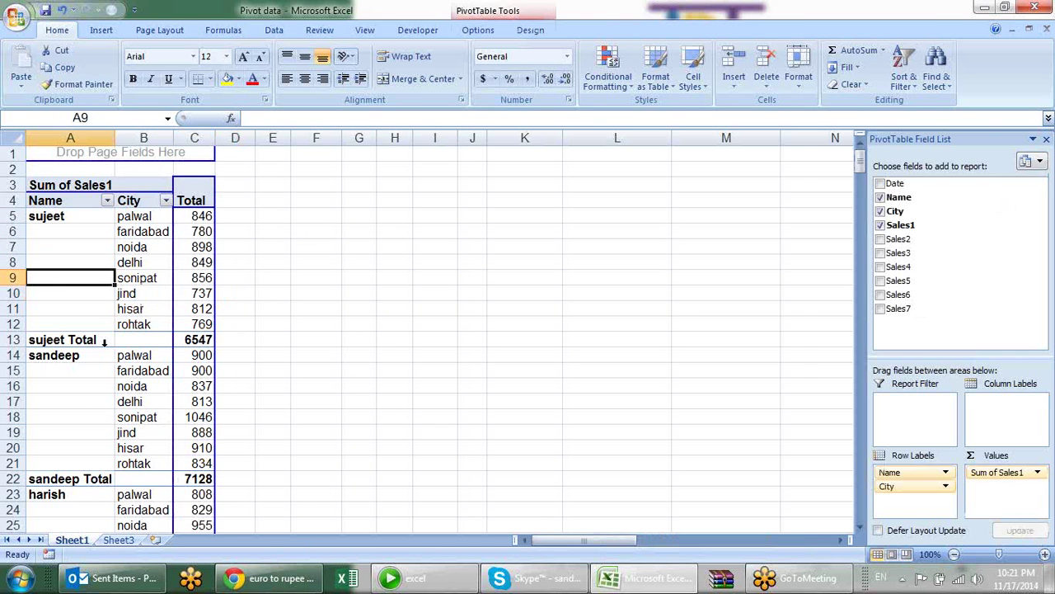
pyautogui.click(529, 31)
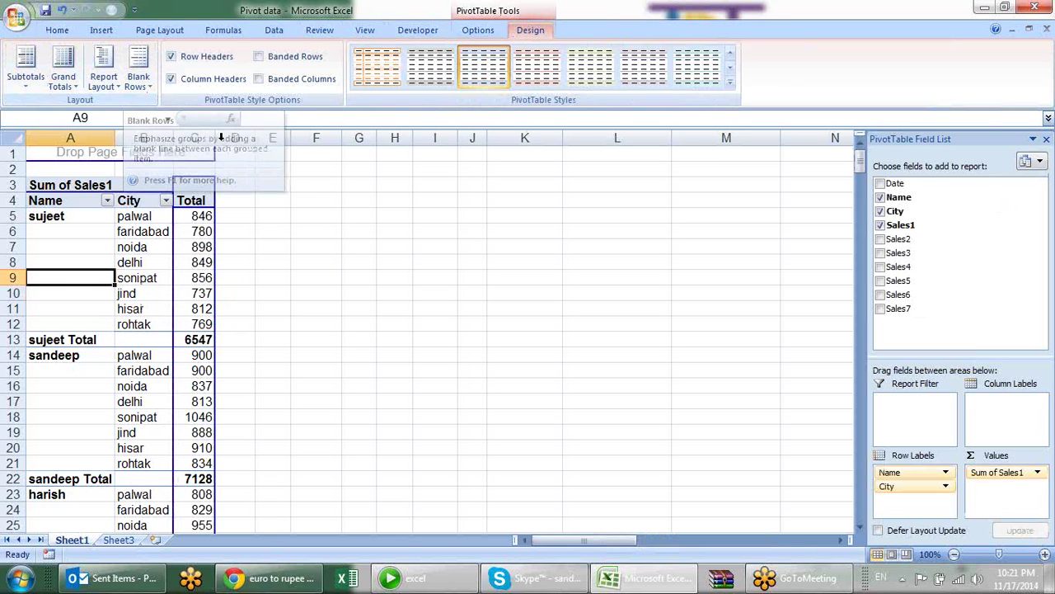
pyautogui.click(91, 340)
pyautogui.click(195, 339)
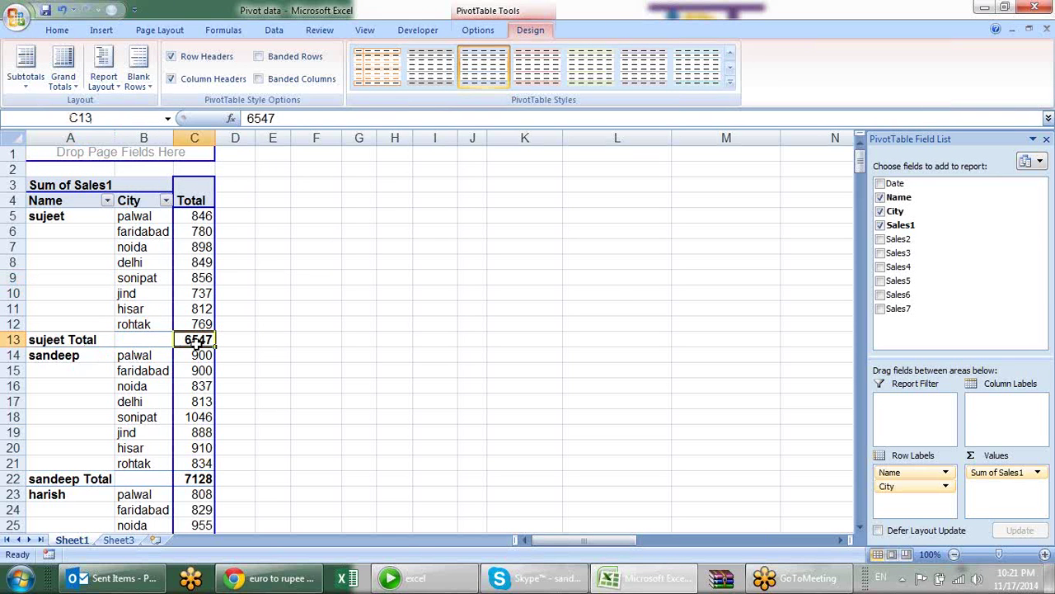
pyautogui.click(70, 493)
pyautogui.click(195, 464)
pyautogui.click(195, 478)
pyautogui.click(109, 478)
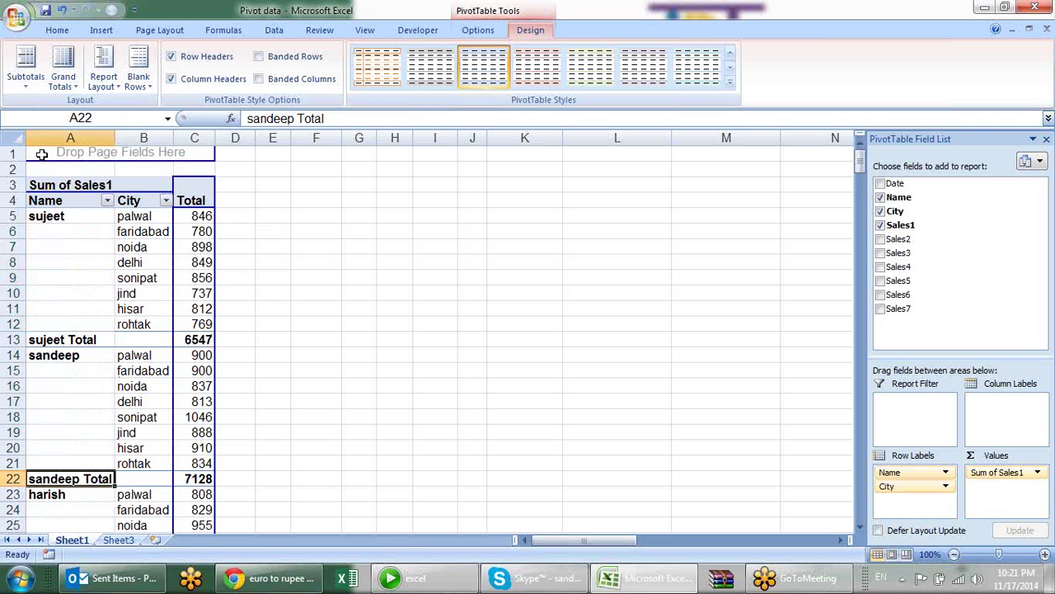
pyautogui.click(36, 80)
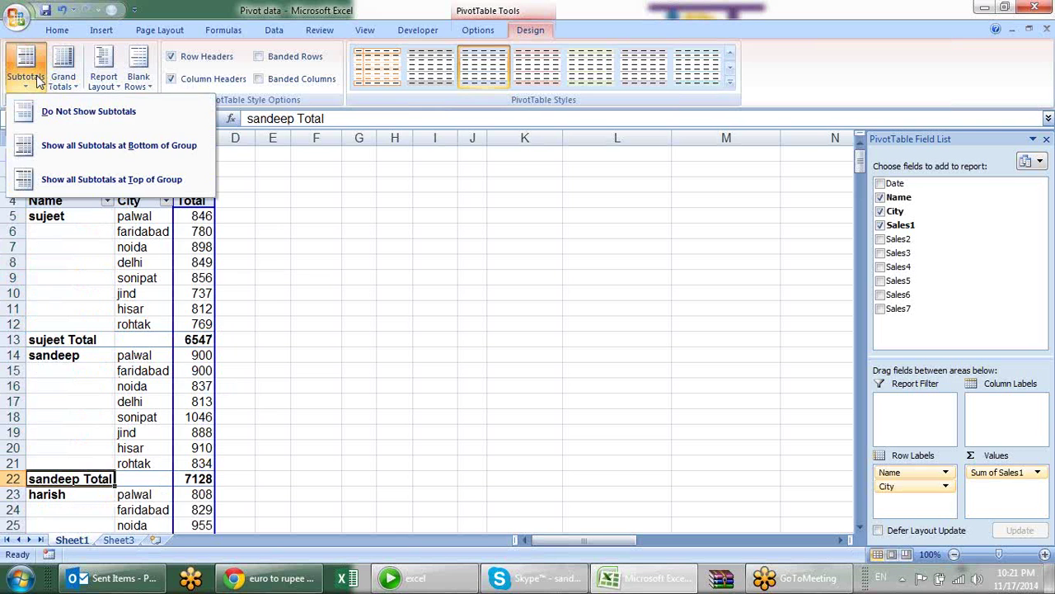
# Look through the Name and City fields' shortcut menus without changing anything.
pyautogui.rightClick(66, 264)
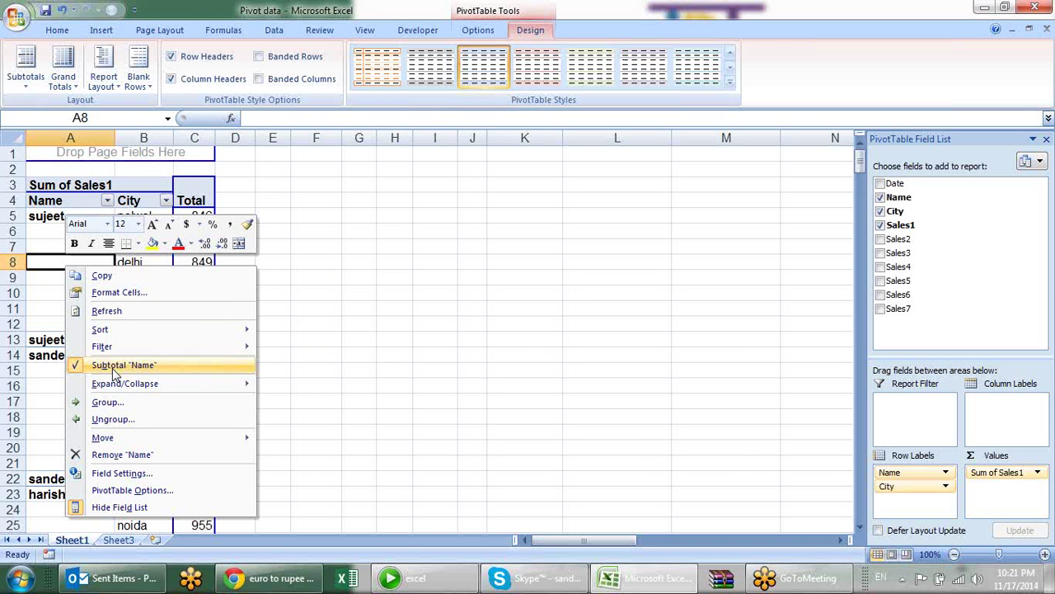
pyautogui.press('Escape')
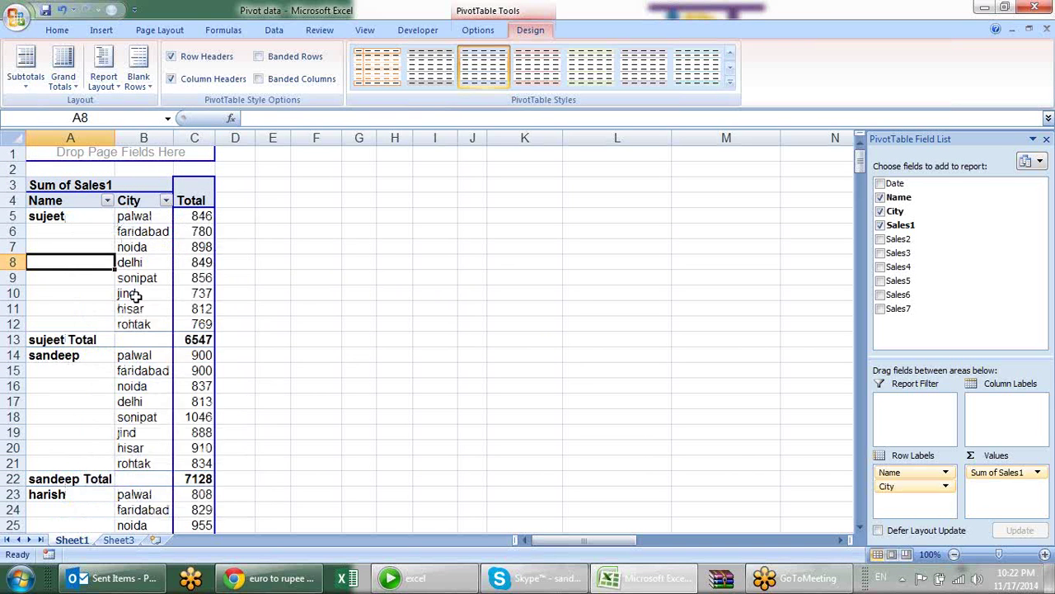
pyautogui.click(135, 264)
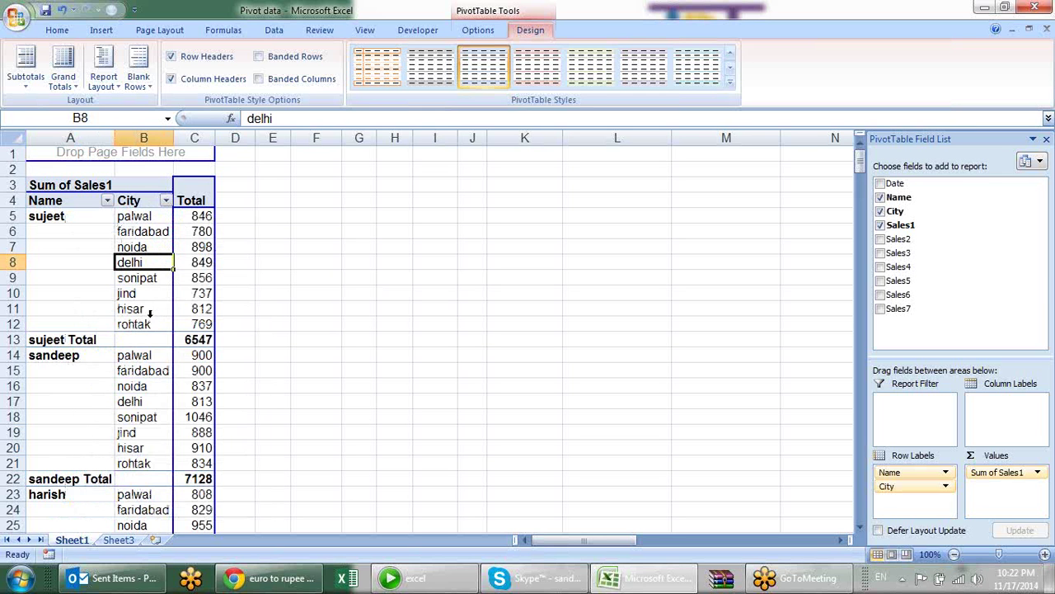
pyautogui.rightClick(132, 247)
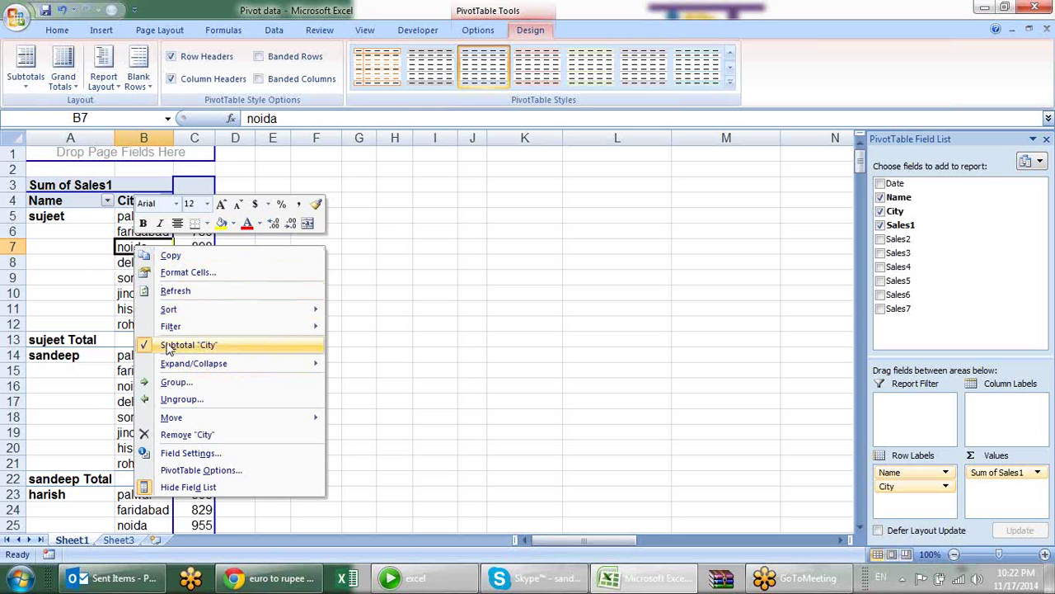
pyautogui.click(454, 275)
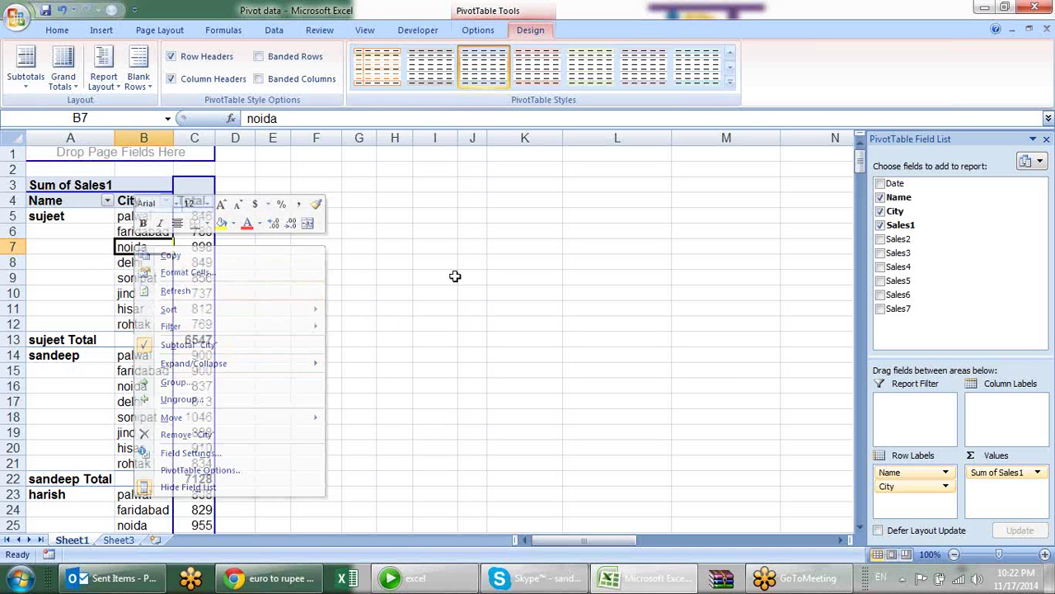
pyautogui.click(93, 231)
# Remove all name subtotal rows from the pivot table.
pyautogui.click(28, 83)
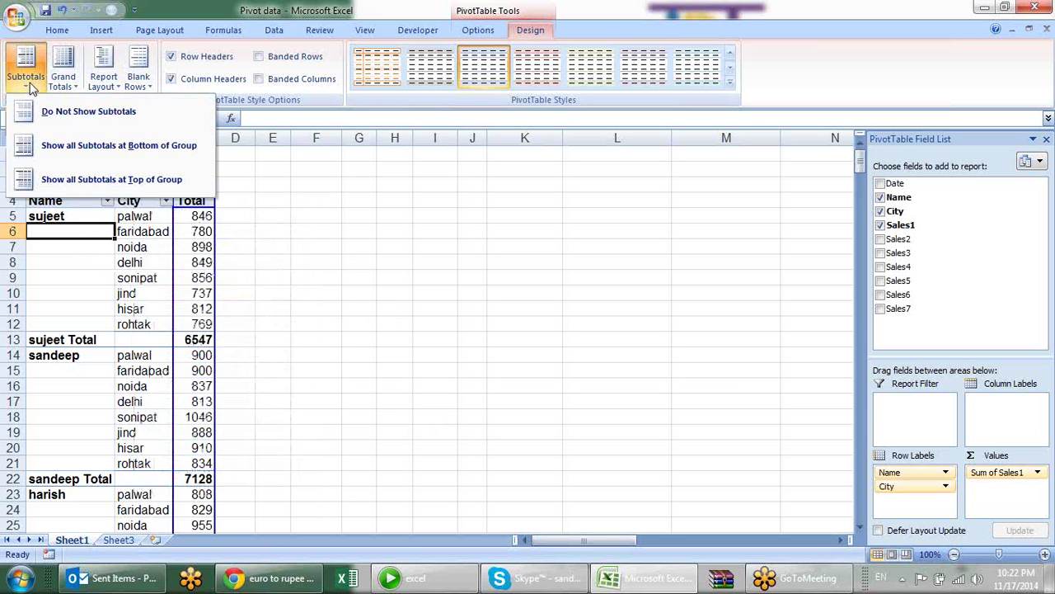
pyautogui.click(134, 122)
pyautogui.scroll(-6, 143, 256)
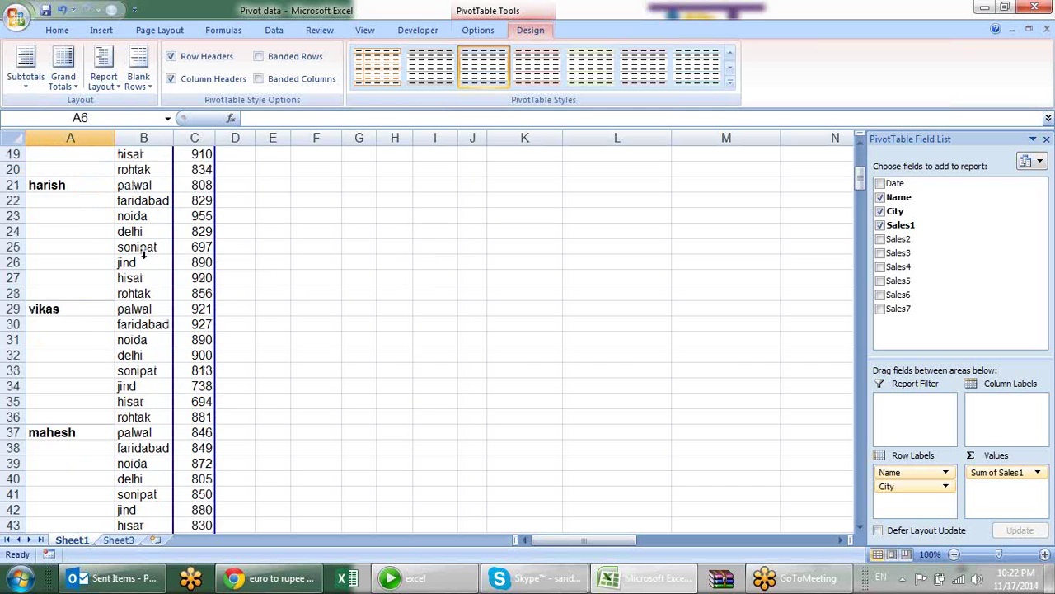
pyautogui.scroll(-7, 142, 256)
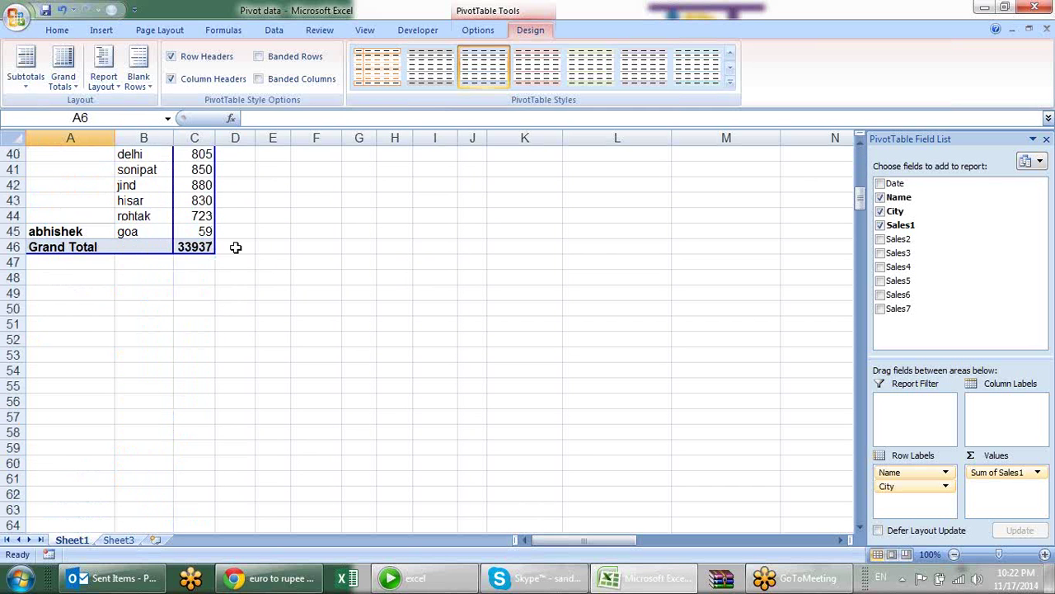
pyautogui.scroll(7, 235, 247)
pyautogui.scroll(6, 234, 247)
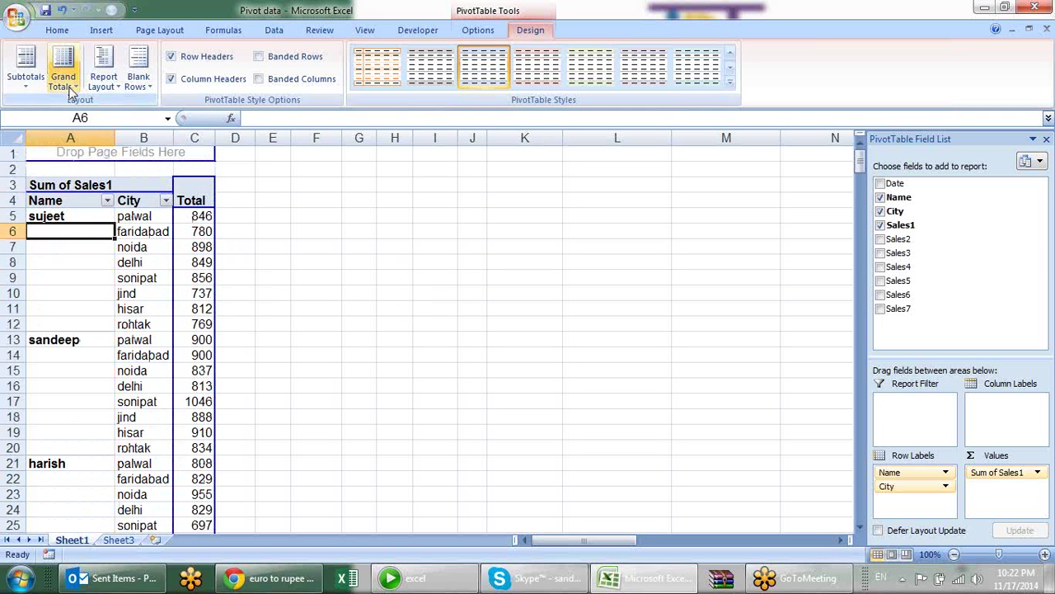
# Restore subtotals at the bottom of each group, bringing back 'sujeet Total' 6547.
pyautogui.click(40, 88)
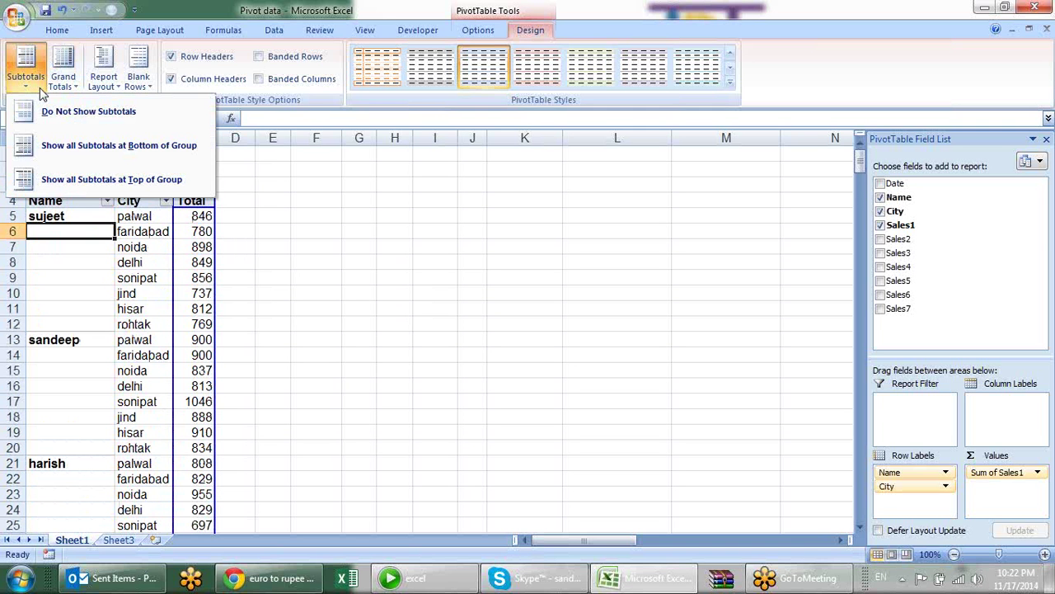
pyautogui.click(64, 154)
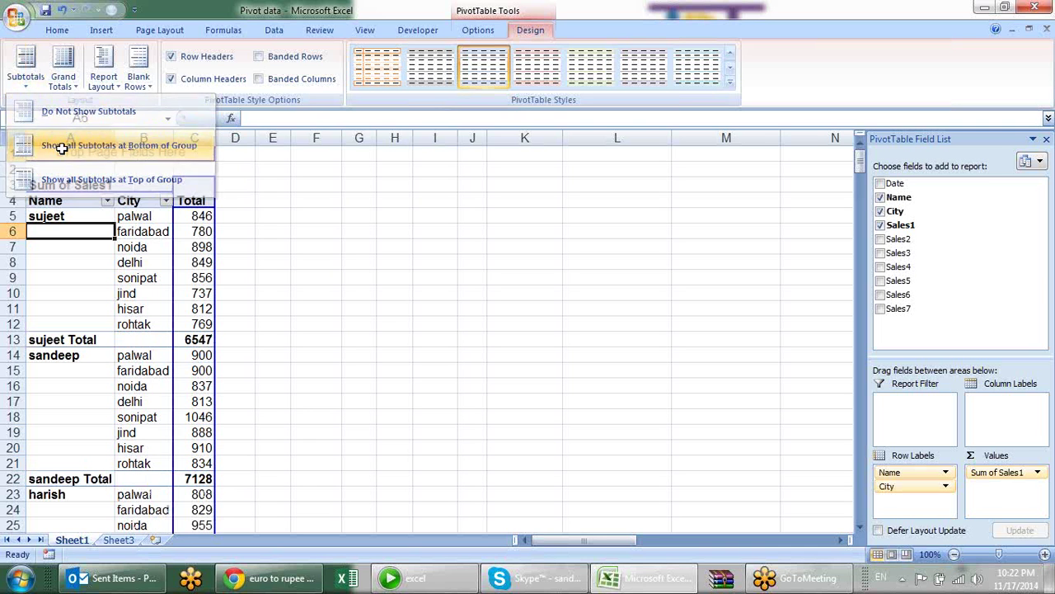
pyautogui.click(26, 70)
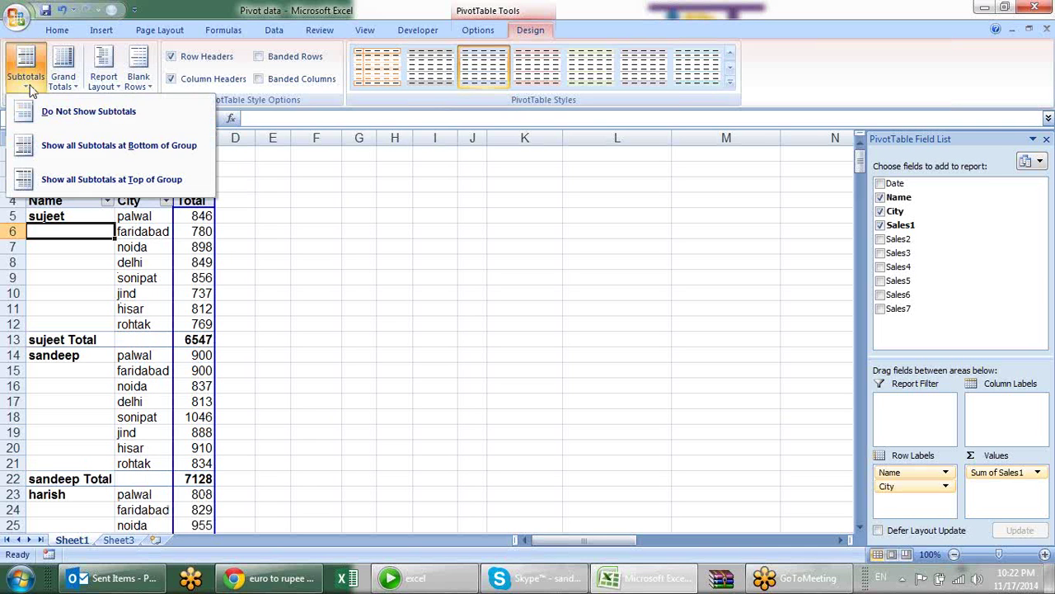
pyautogui.click(112, 180)
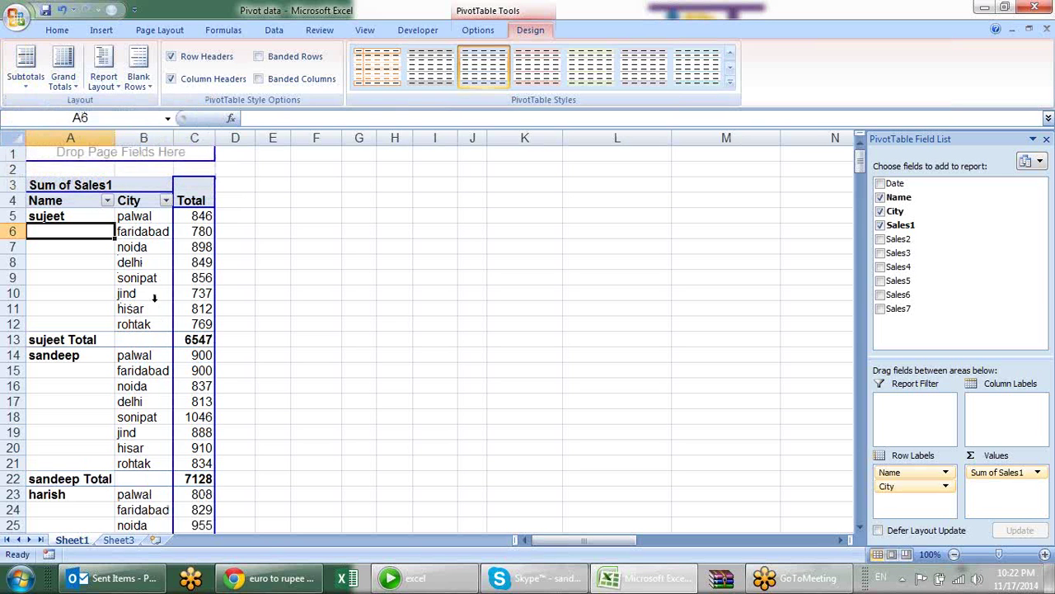
pyautogui.moveTo(175, 247)
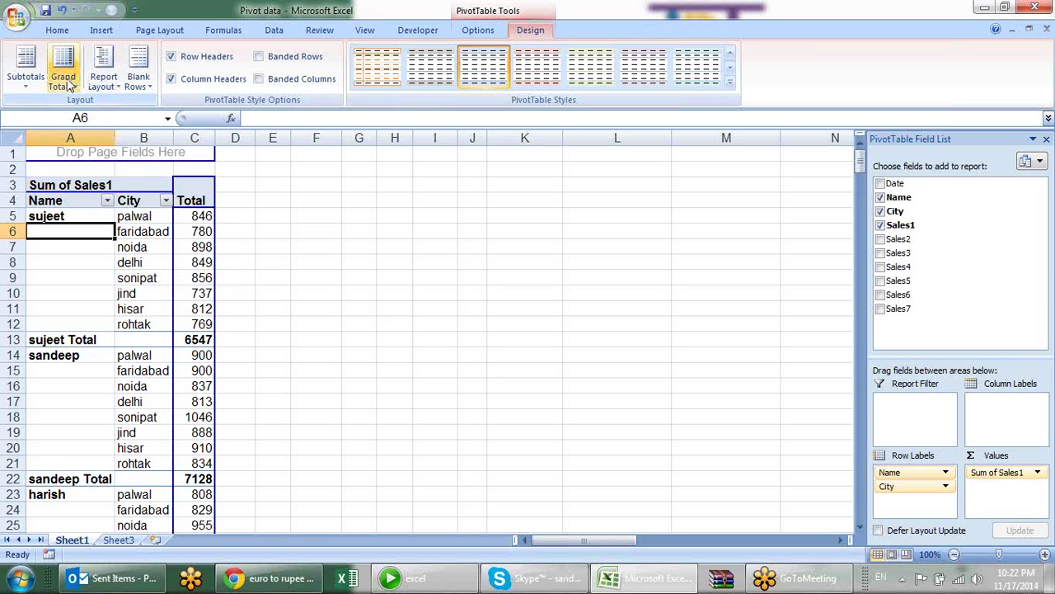
pyautogui.click(110, 86)
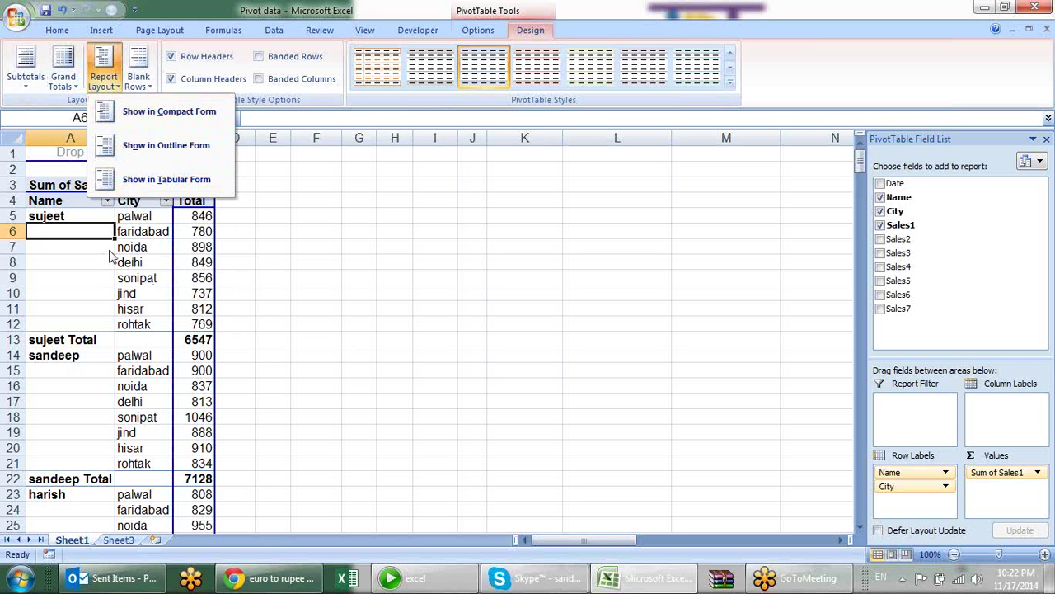
# Switch the pivot to Compact Form with each name's subtotal below its cities.
pyautogui.click(151, 114)
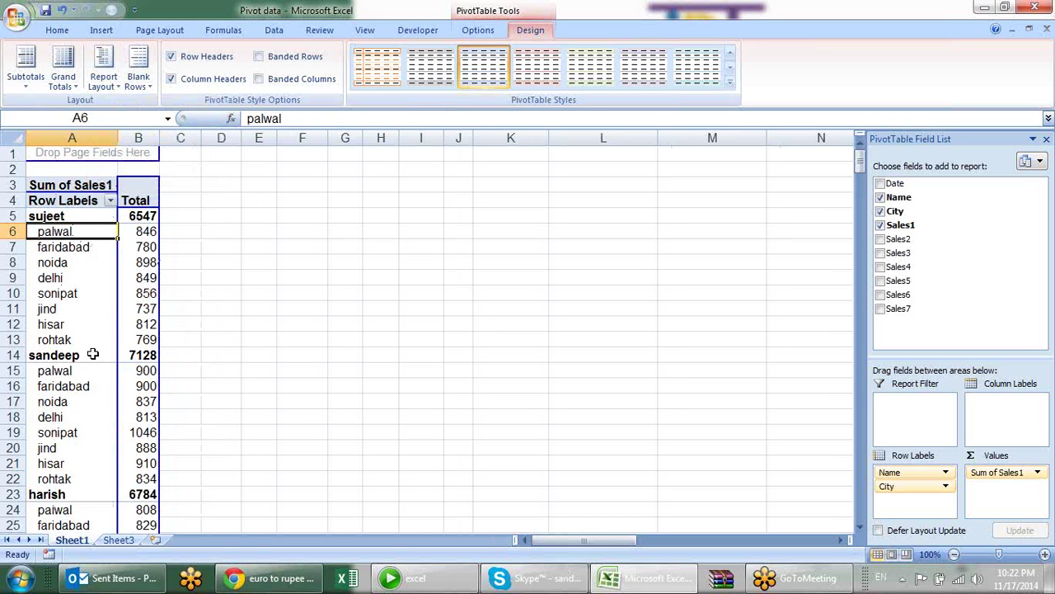
pyautogui.click(39, 80)
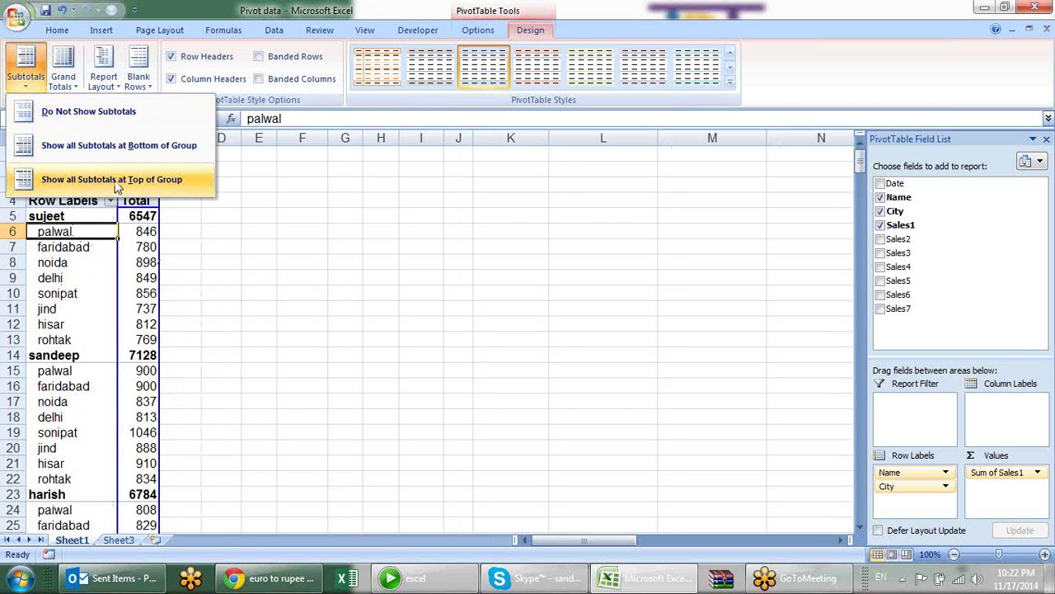
pyautogui.click(111, 145)
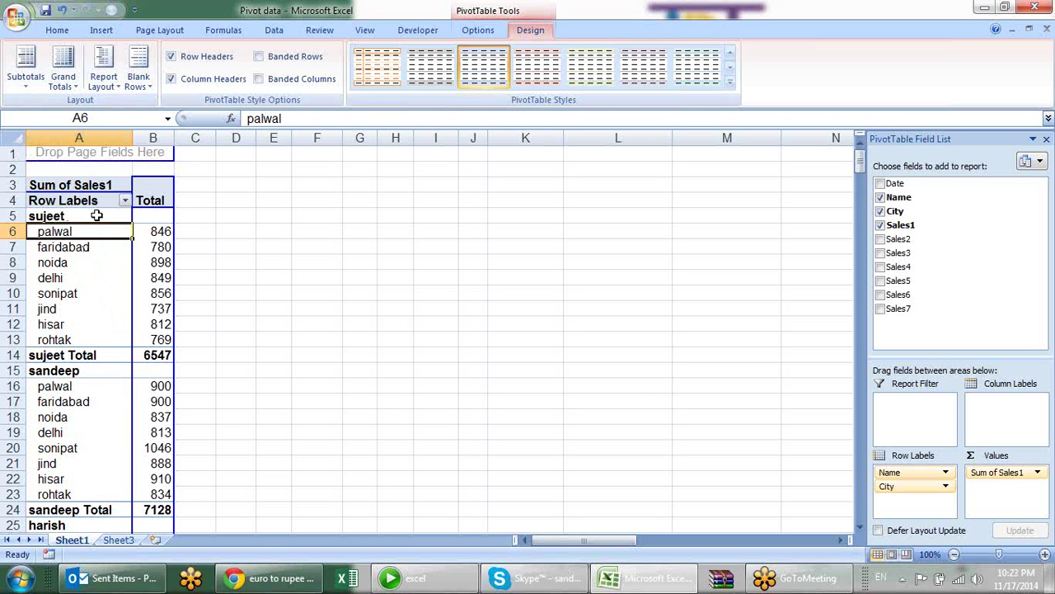
# Check that the sujeet Total row still reads 6547 and browse the Grand Totals options.
pyautogui.click(123, 356)
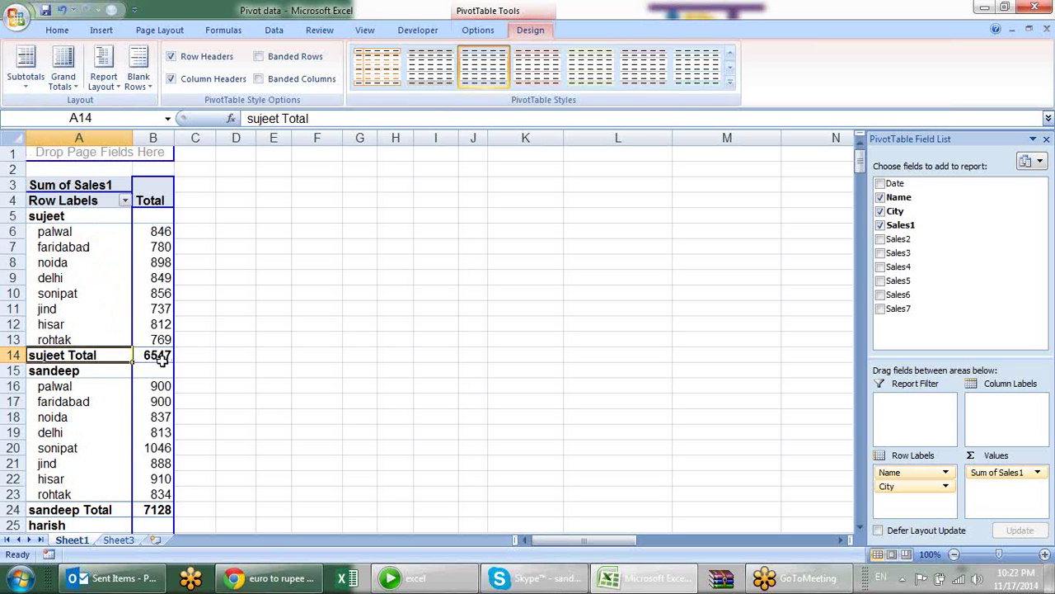
pyautogui.click(157, 360)
pyautogui.click(92, 217)
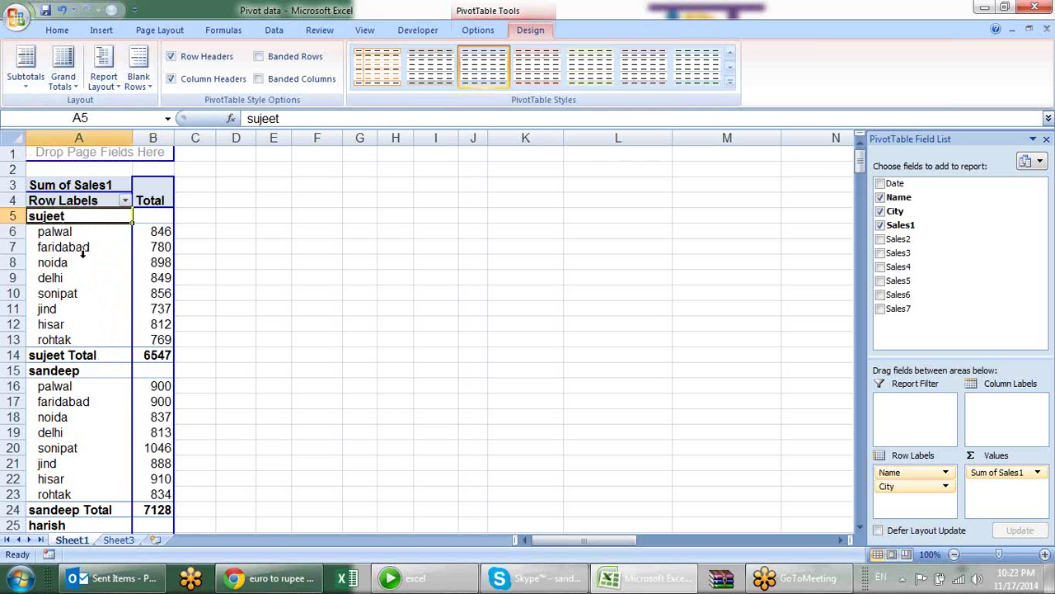
pyautogui.moveTo(61, 348); pyautogui.dragTo(146, 360)
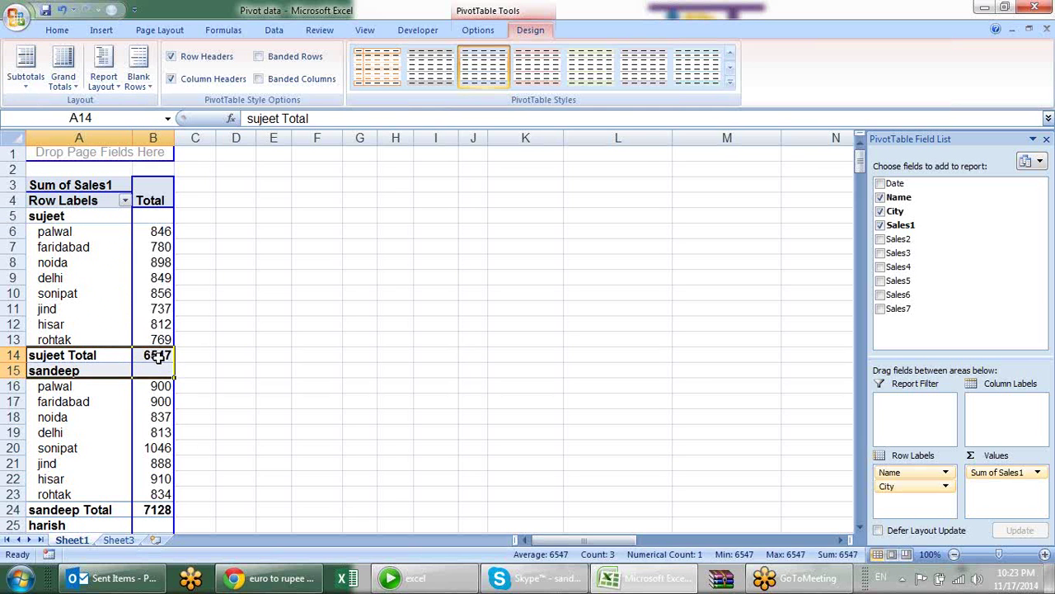
pyautogui.click(158, 358)
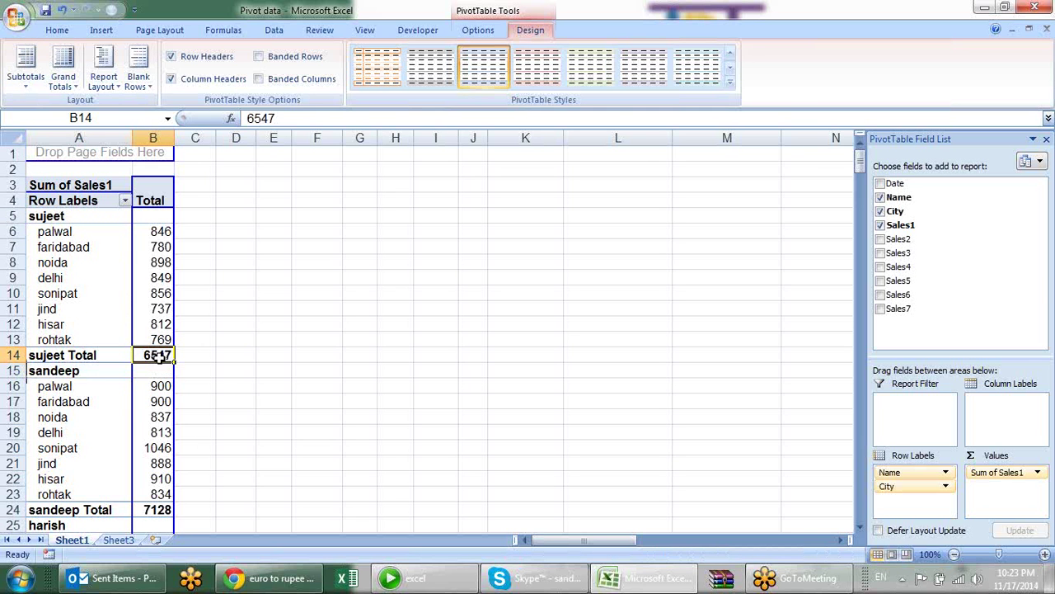
pyautogui.click(67, 93)
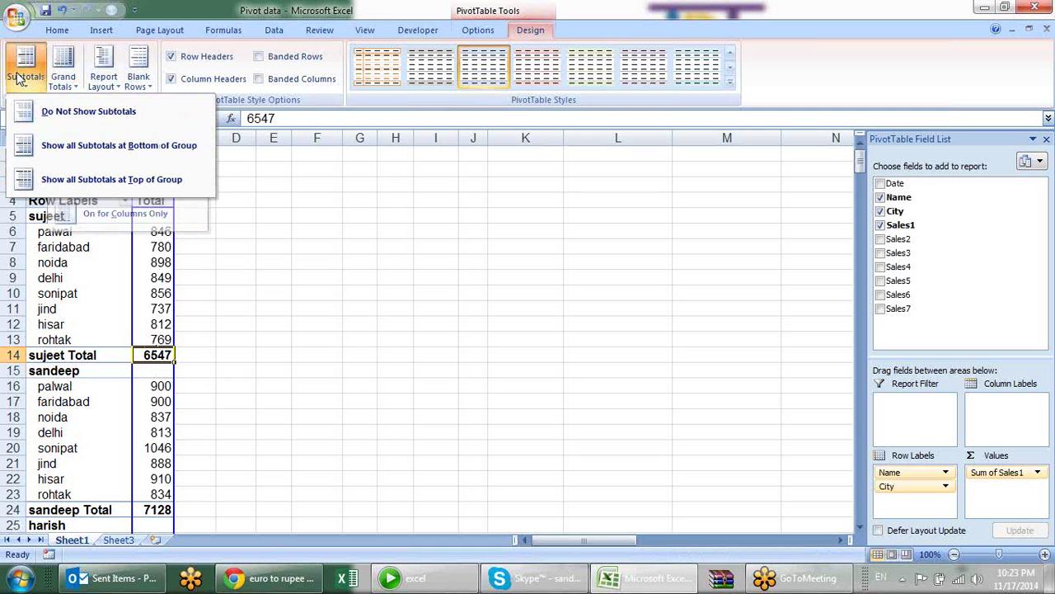
pyautogui.moveTo(134, 82)
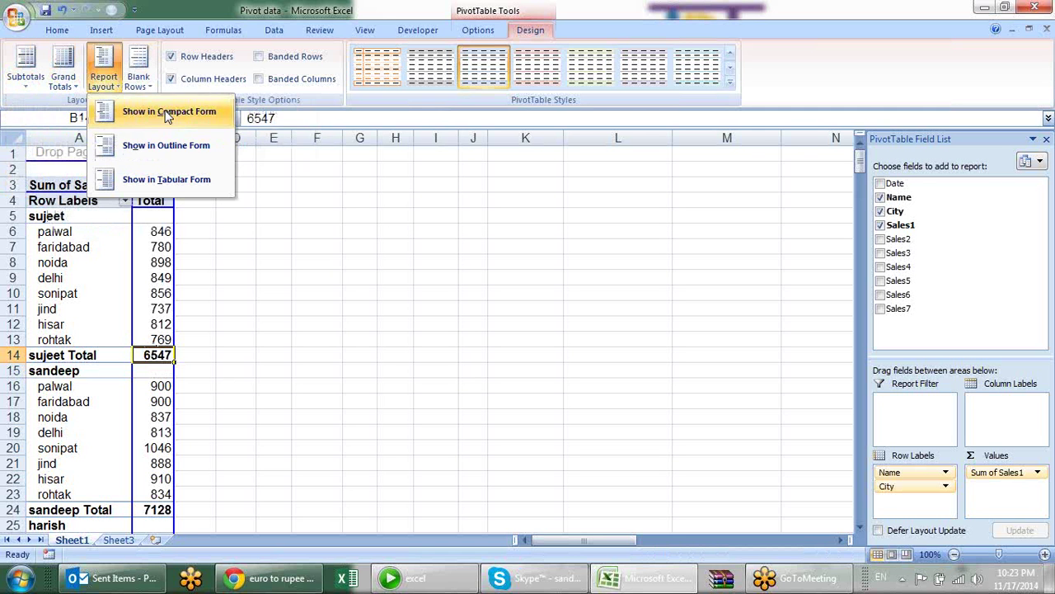
pyautogui.click(180, 153)
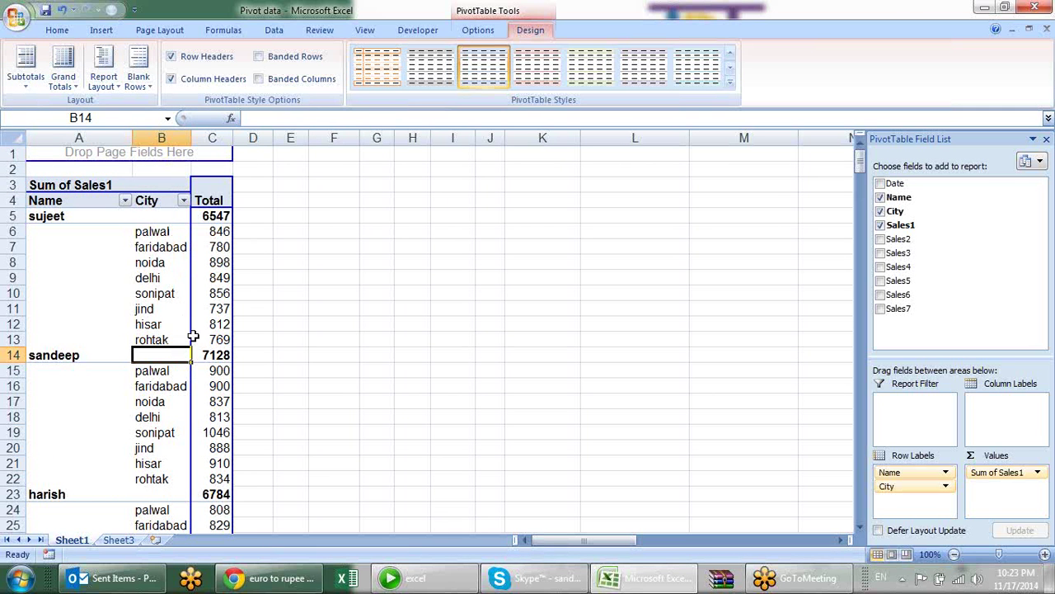
pyautogui.moveTo(197, 336)
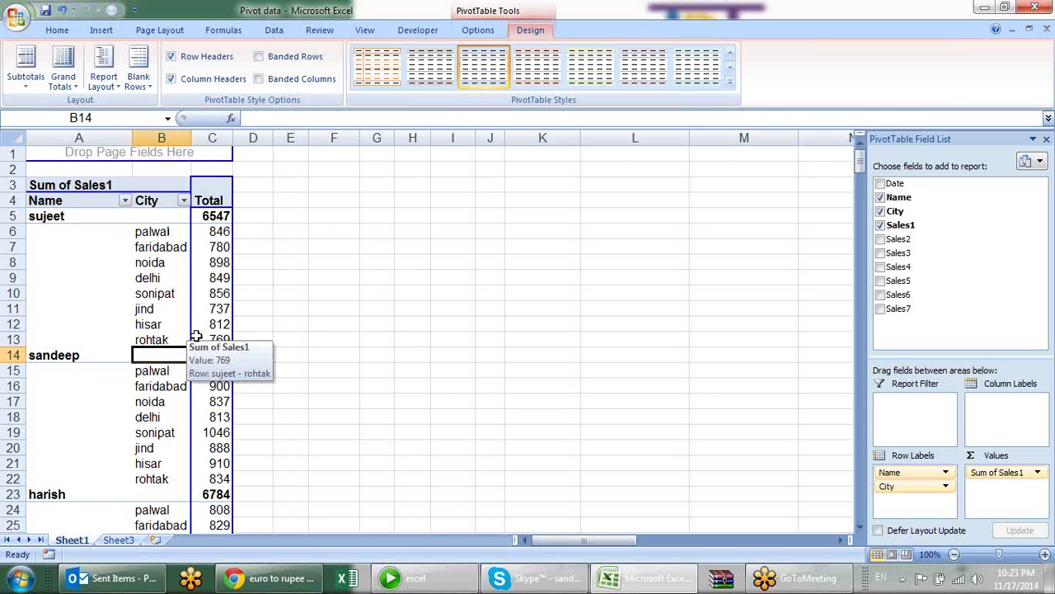
pyautogui.click(104, 82)
pyautogui.click(169, 181)
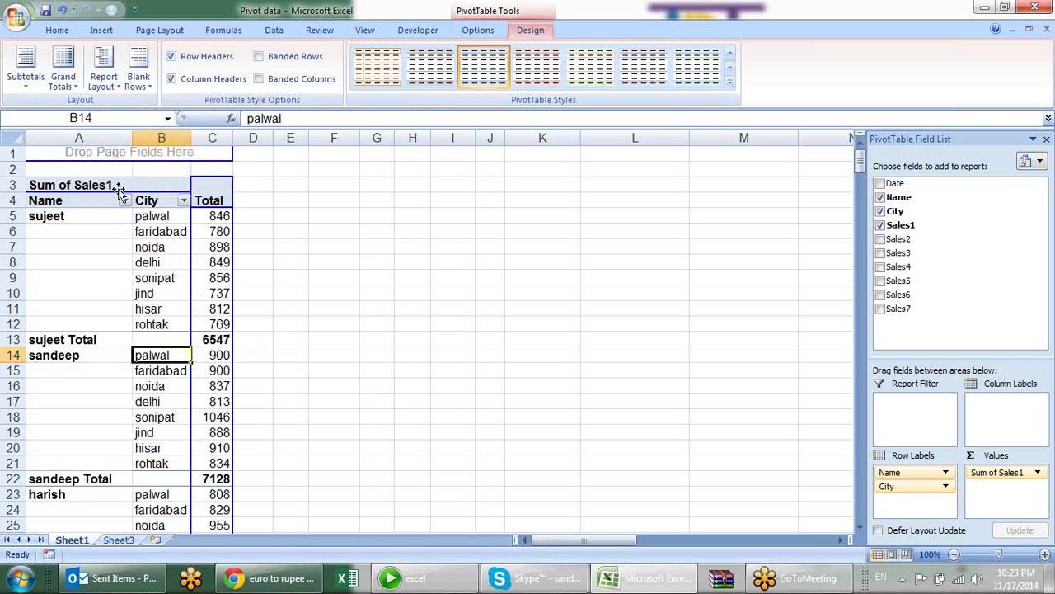
pyautogui.click(127, 85)
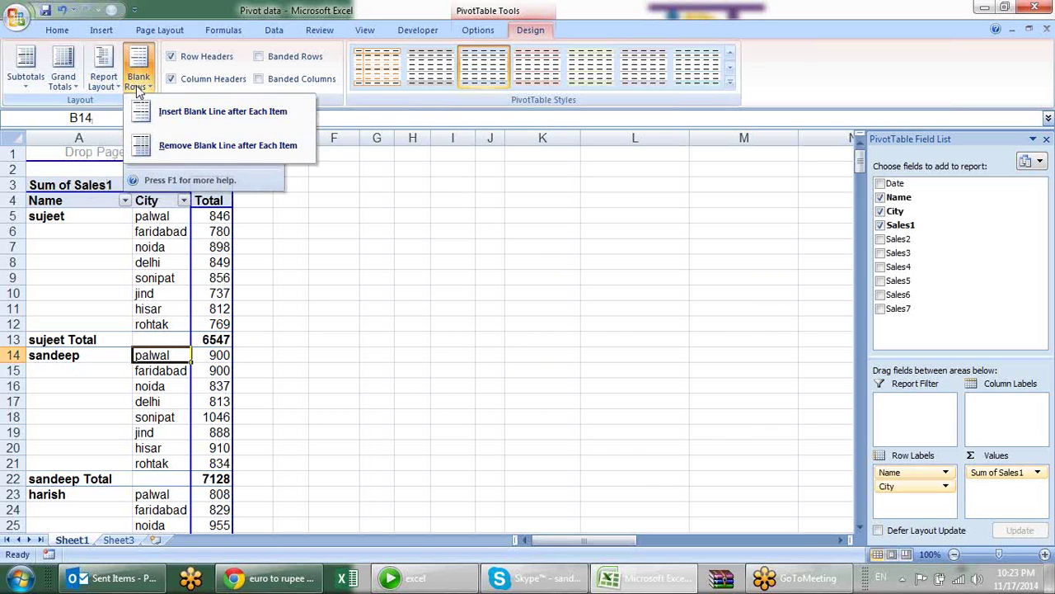
pyautogui.click(73, 83)
pyautogui.click(462, 261)
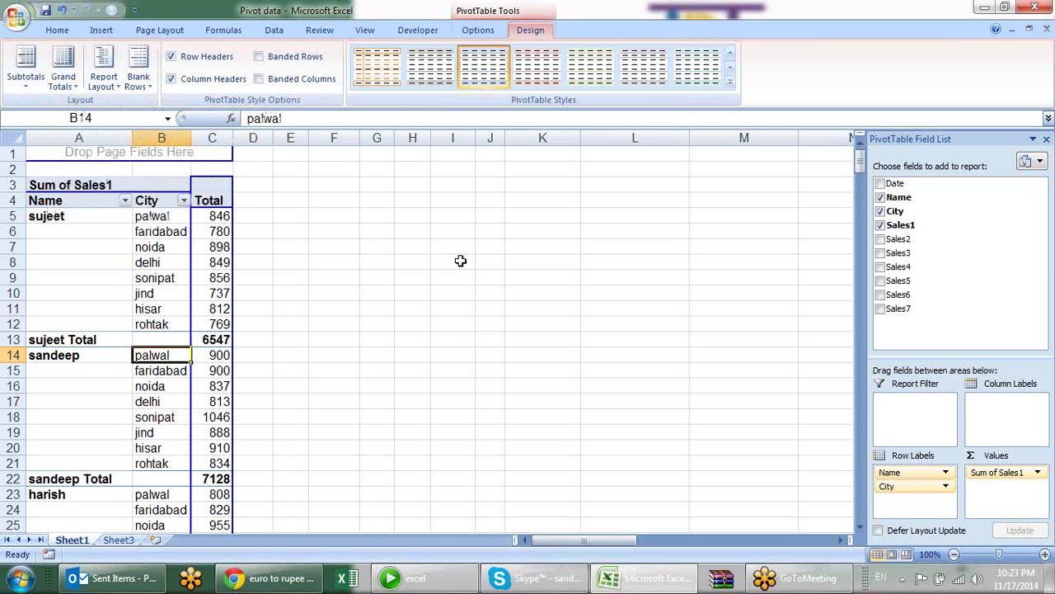
# Move City to Column Labels so cities palwal through goa run across the columns.
pyautogui.moveTo(907, 485); pyautogui.dragTo(1004, 412)
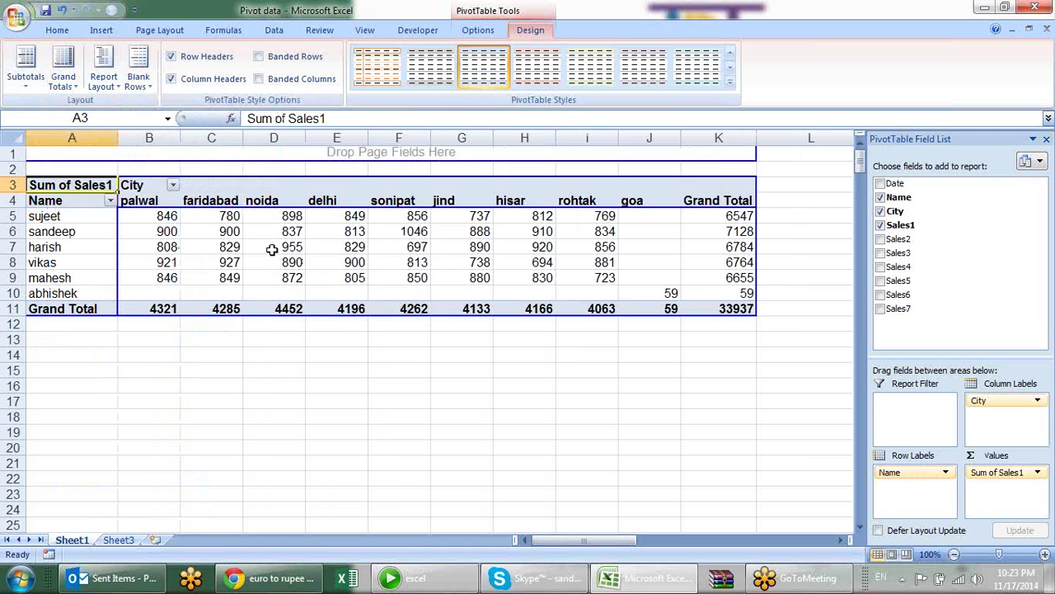
pyautogui.click(142, 309)
pyautogui.click(732, 217)
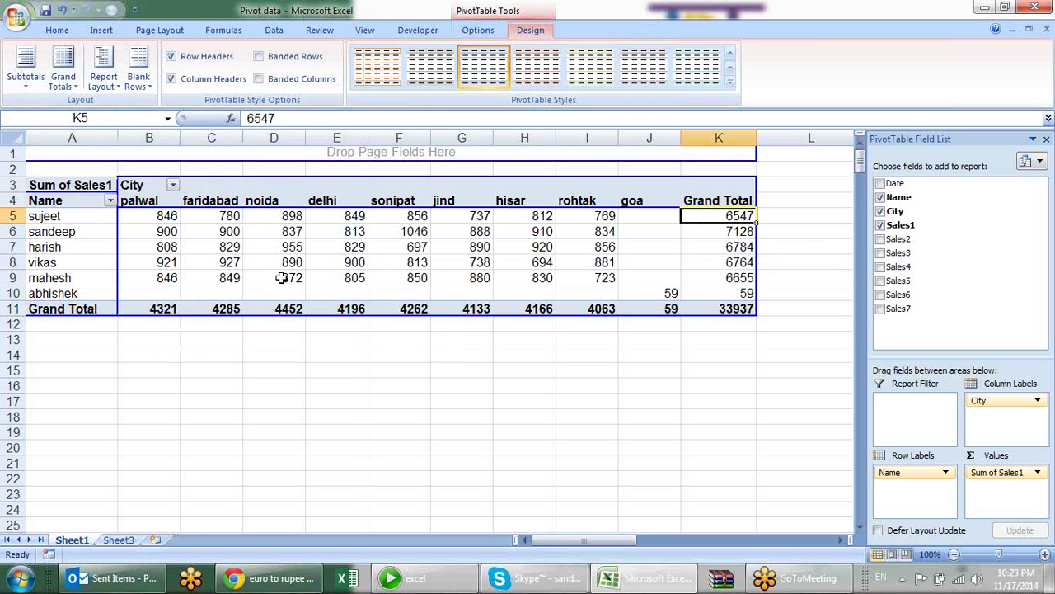
pyautogui.moveTo(295, 308)
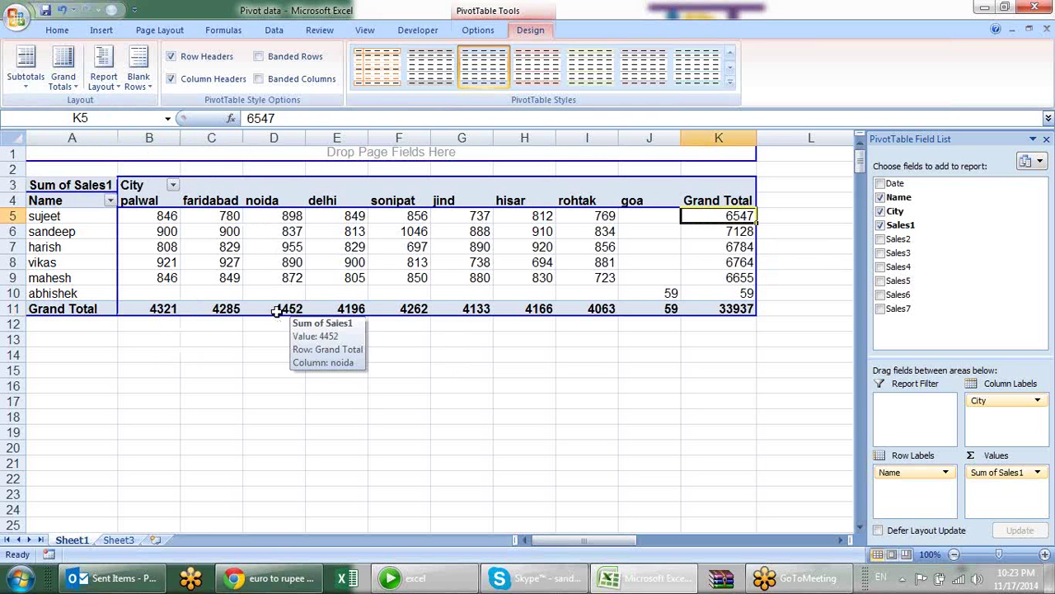
# Try Grand Totals off for rows and columns, then on for rows only.
pyautogui.click(108, 92)
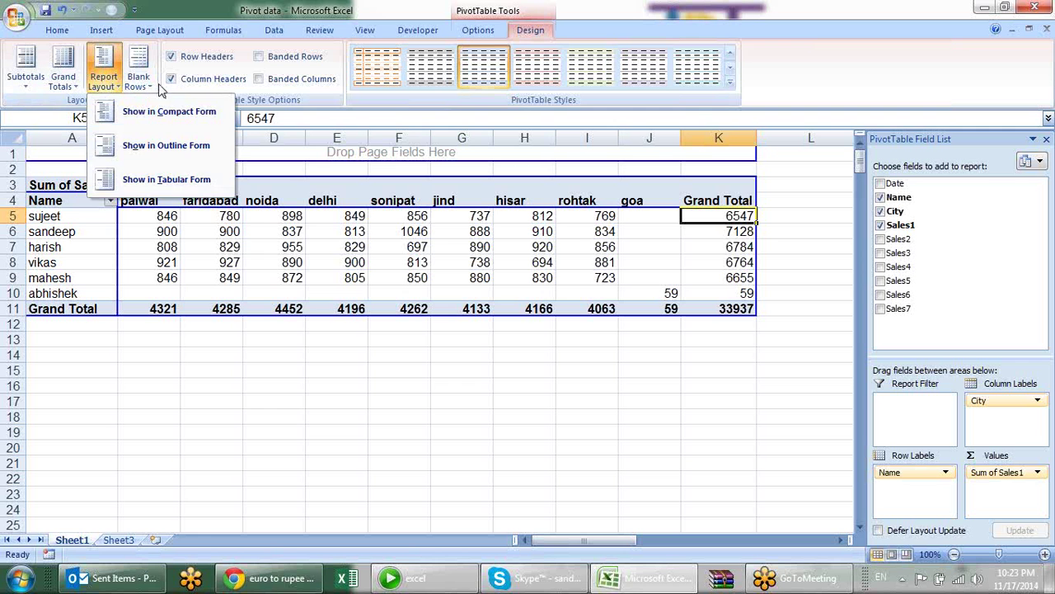
pyautogui.click(66, 76)
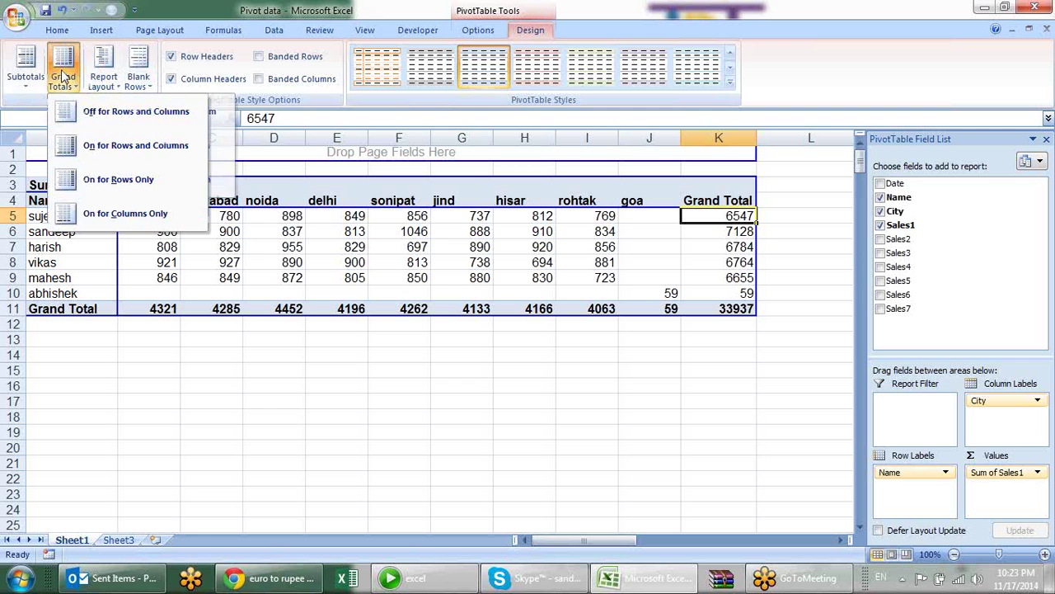
pyautogui.click(100, 124)
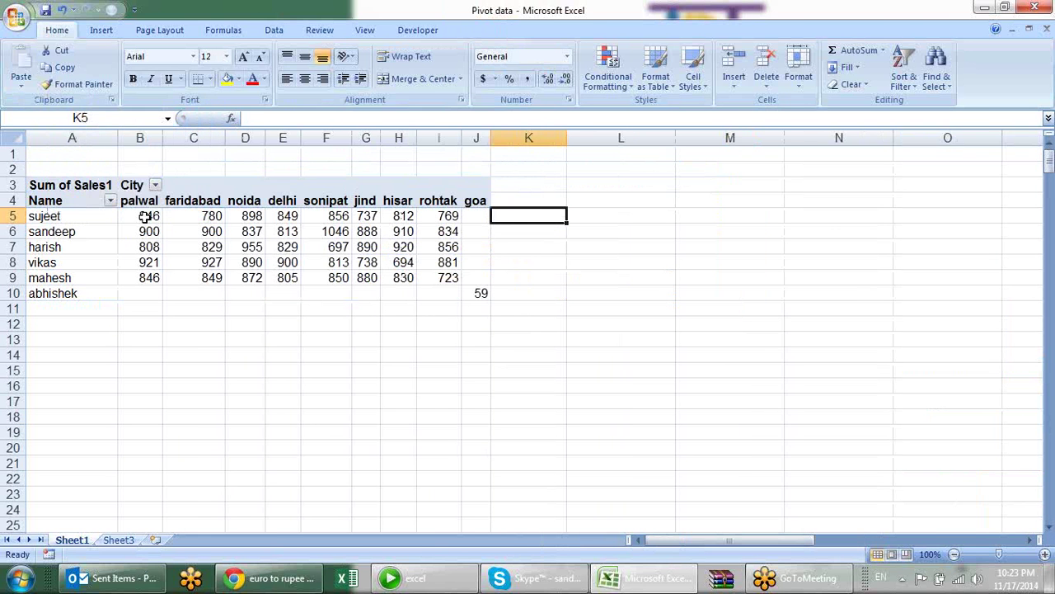
pyautogui.click(283, 262)
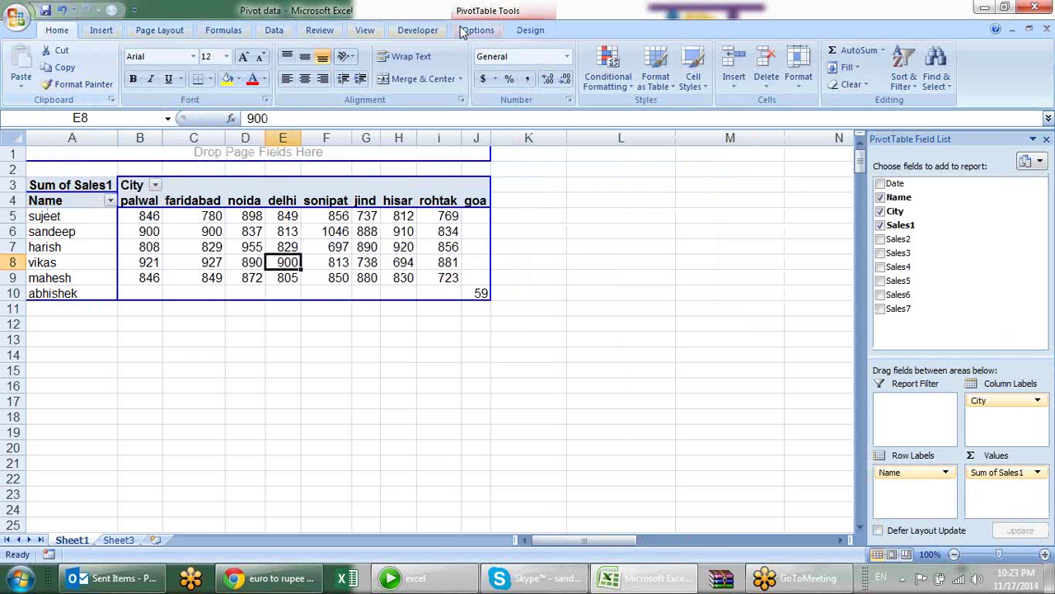
pyautogui.click(530, 29)
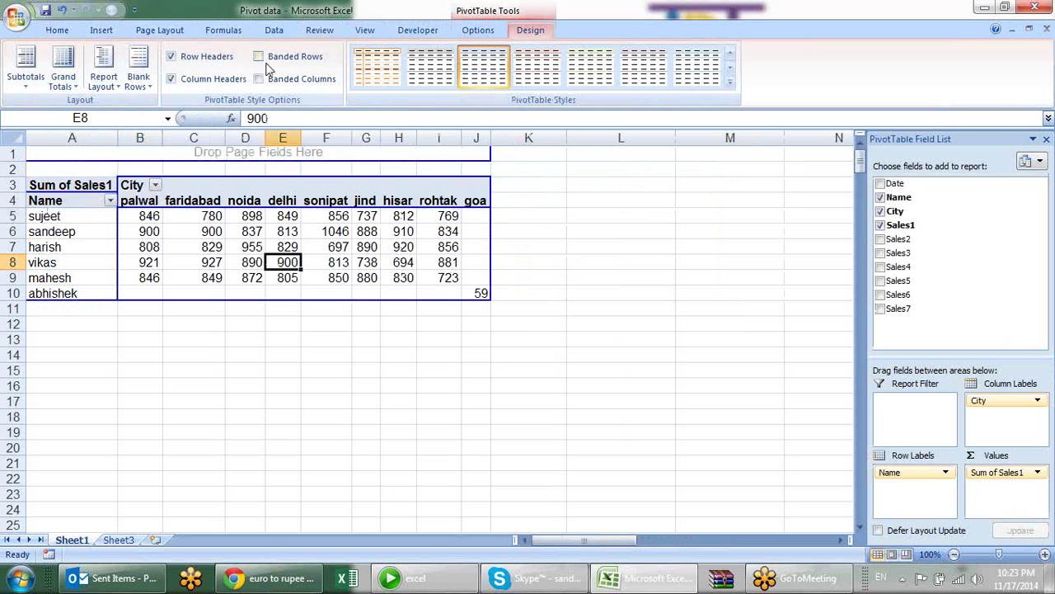
pyautogui.click(66, 82)
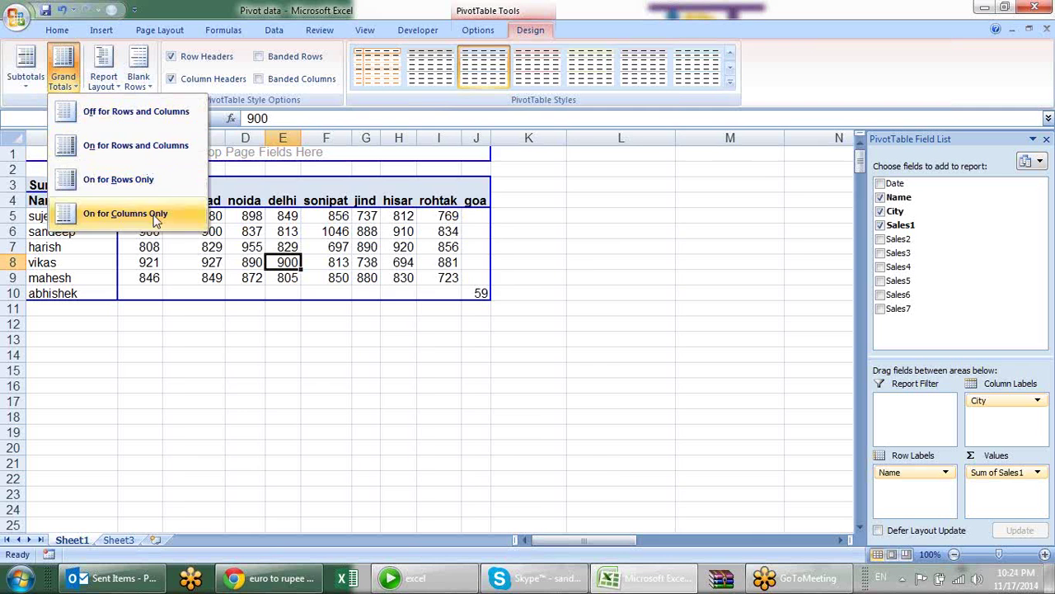
pyautogui.click(123, 180)
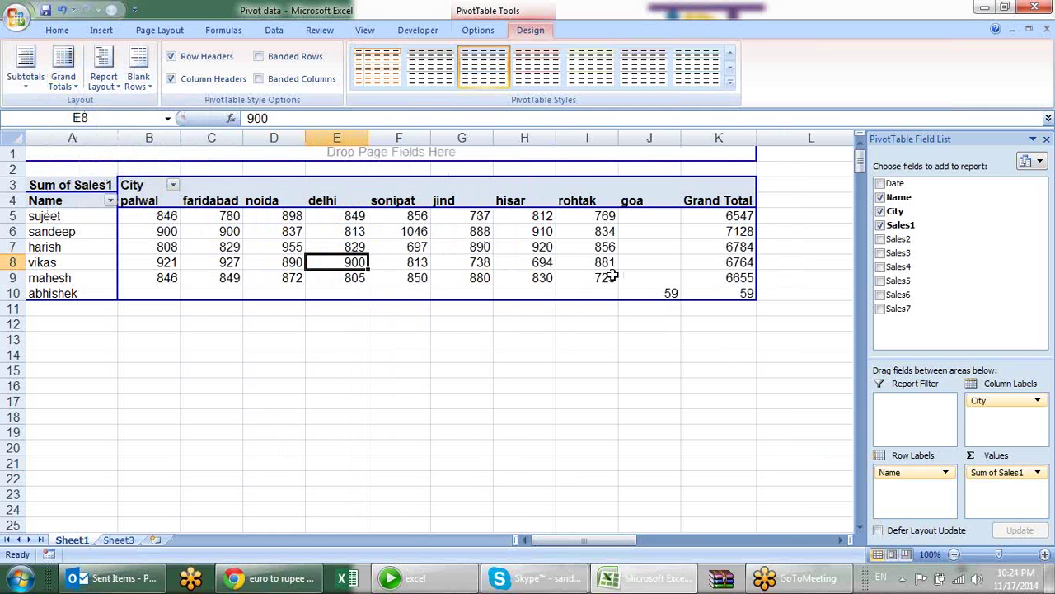
# Try Grand Totals for columns only, then settle on rows and columns both on.
pyautogui.click(97, 88)
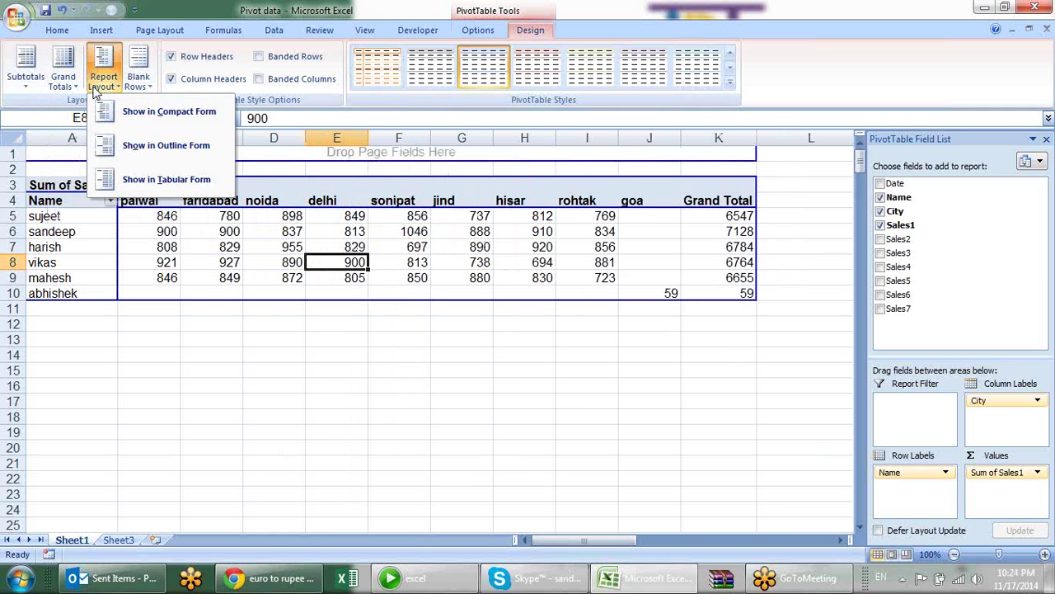
pyautogui.click(73, 85)
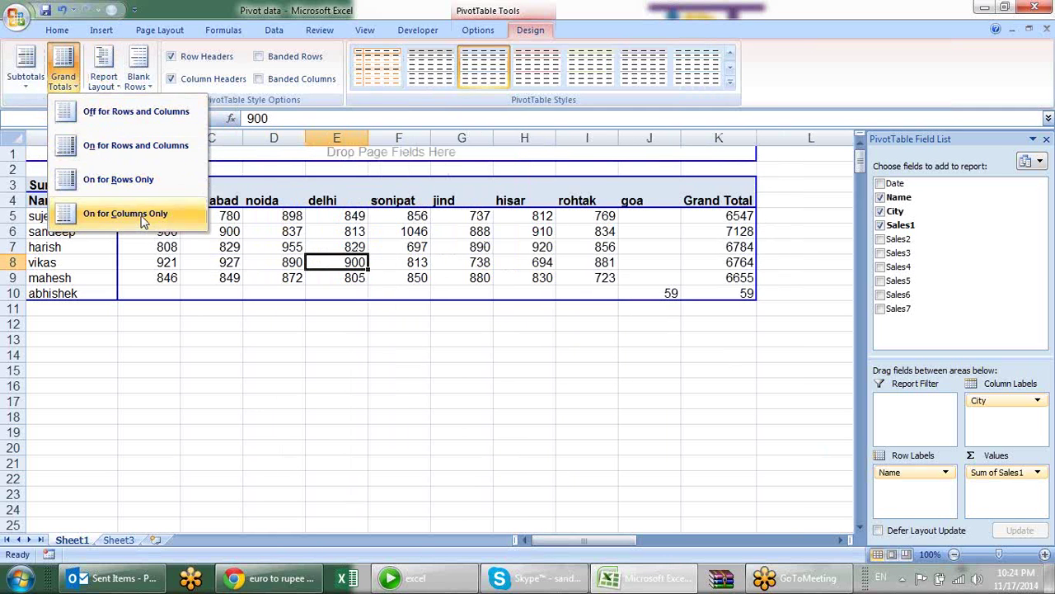
pyautogui.click(144, 216)
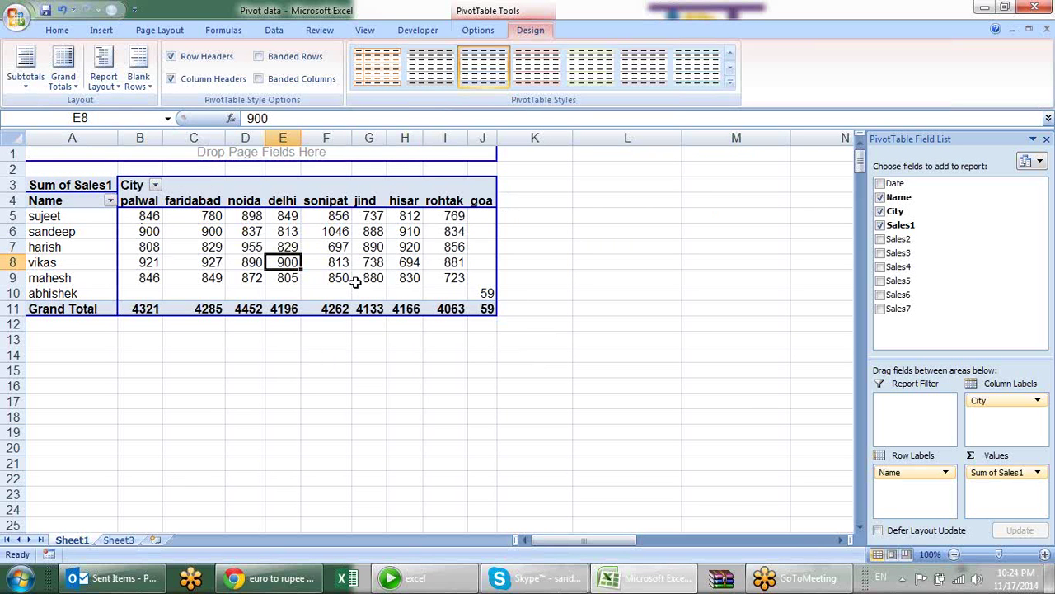
pyautogui.click(80, 86)
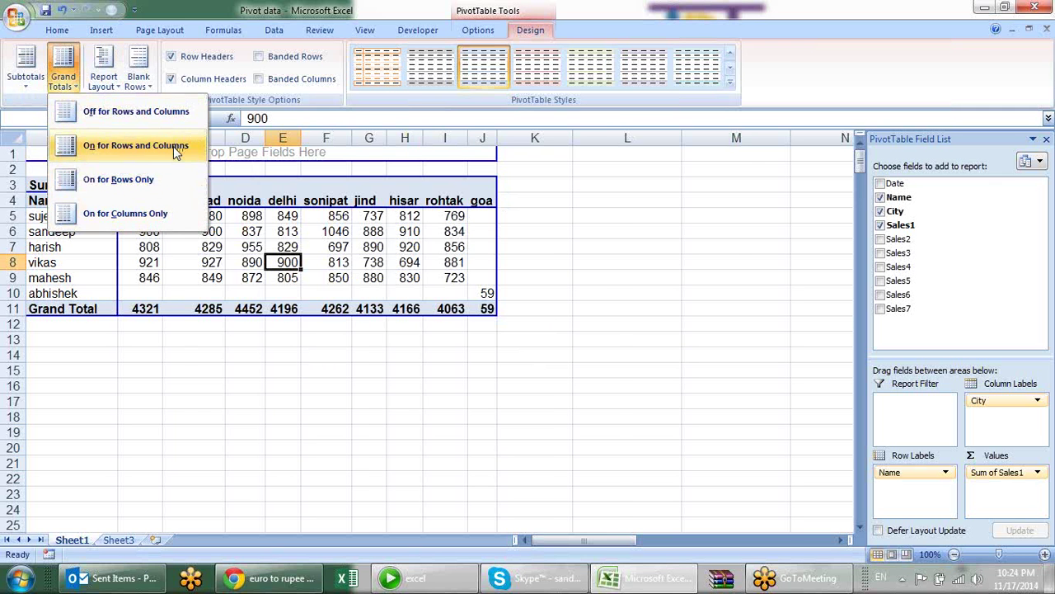
pyautogui.click(173, 146)
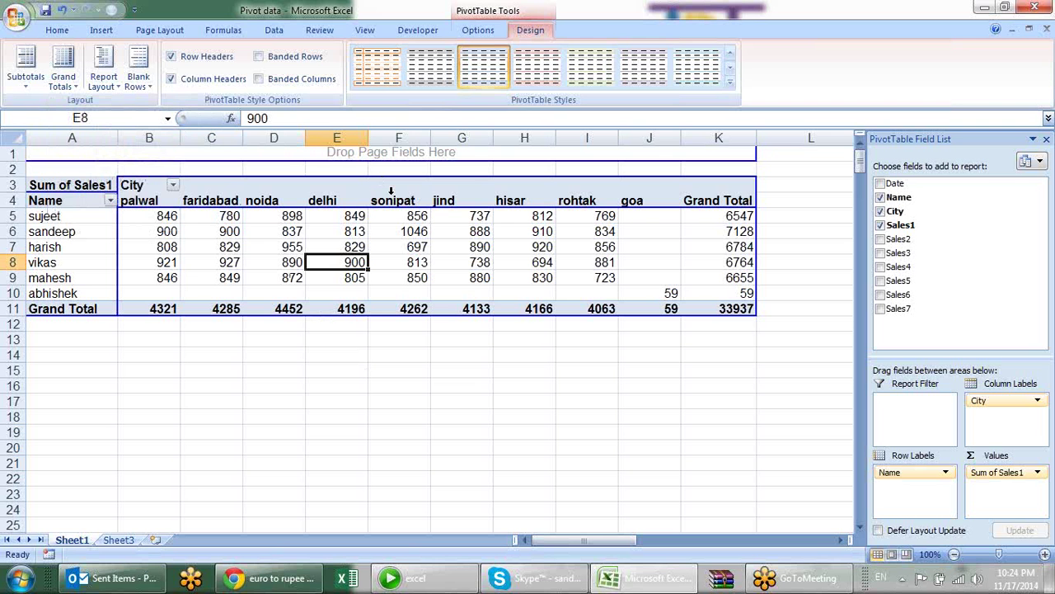
pyautogui.click(730, 81)
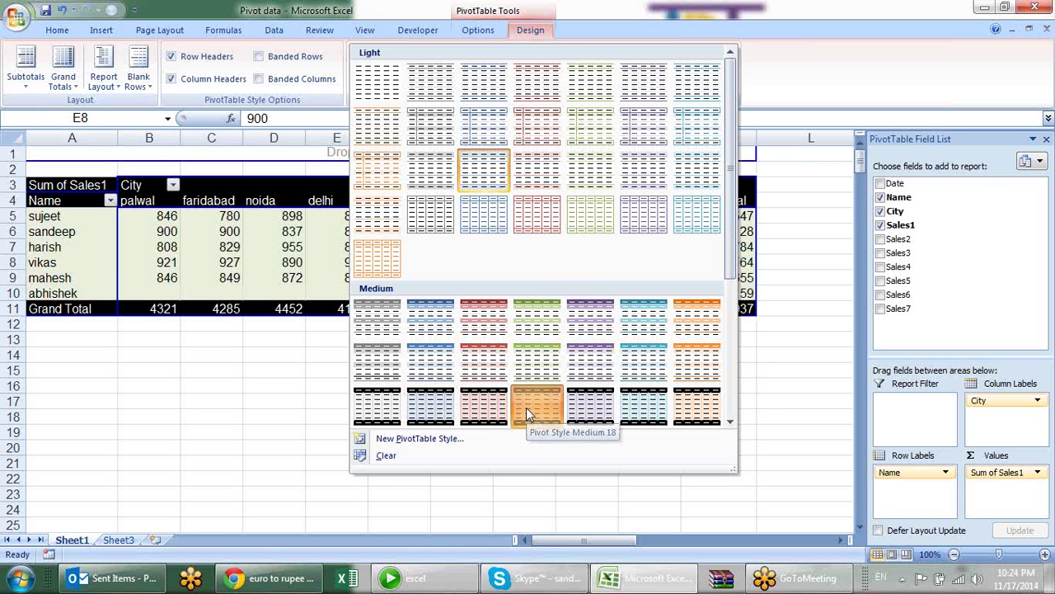
# Apply Pivot Style Medium 15 after trying Medium 18, giving black header and Grand Total rows.
pyautogui.click(528, 409)
pyautogui.click(305, 60)
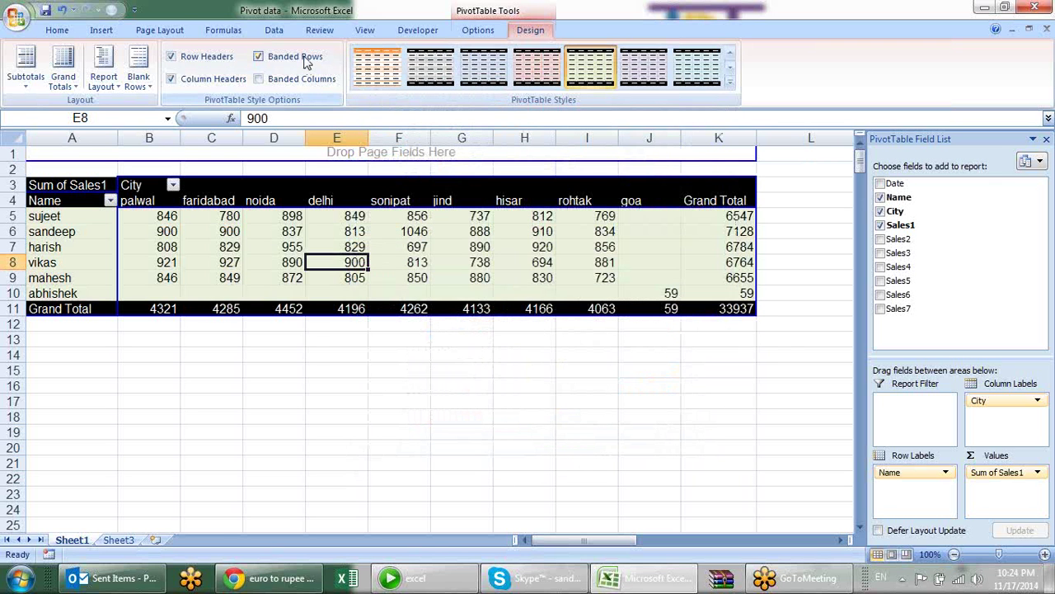
pyautogui.click(307, 57)
pyautogui.click(313, 57)
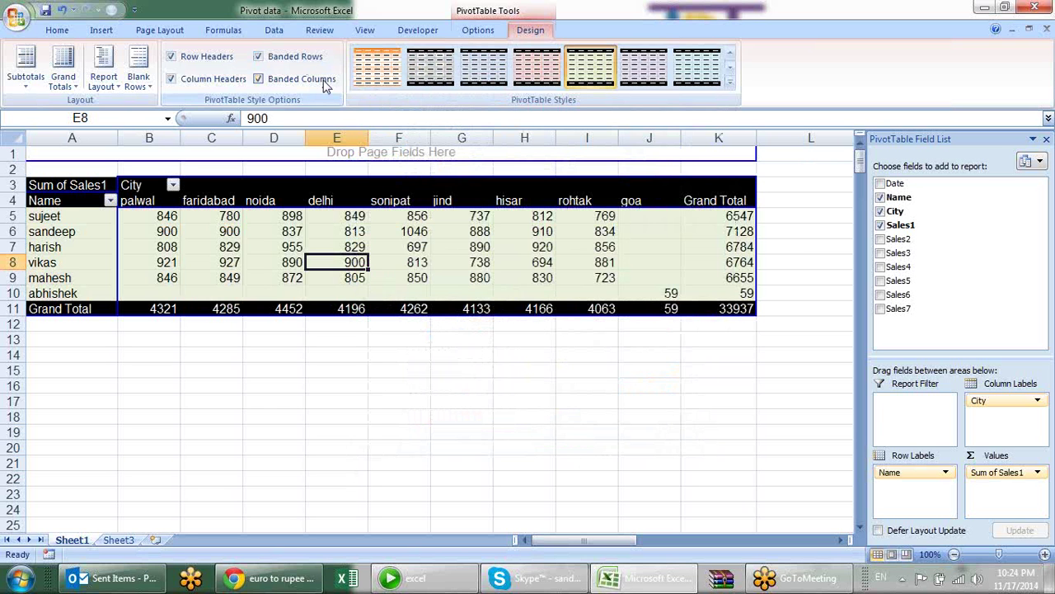
pyautogui.click(446, 73)
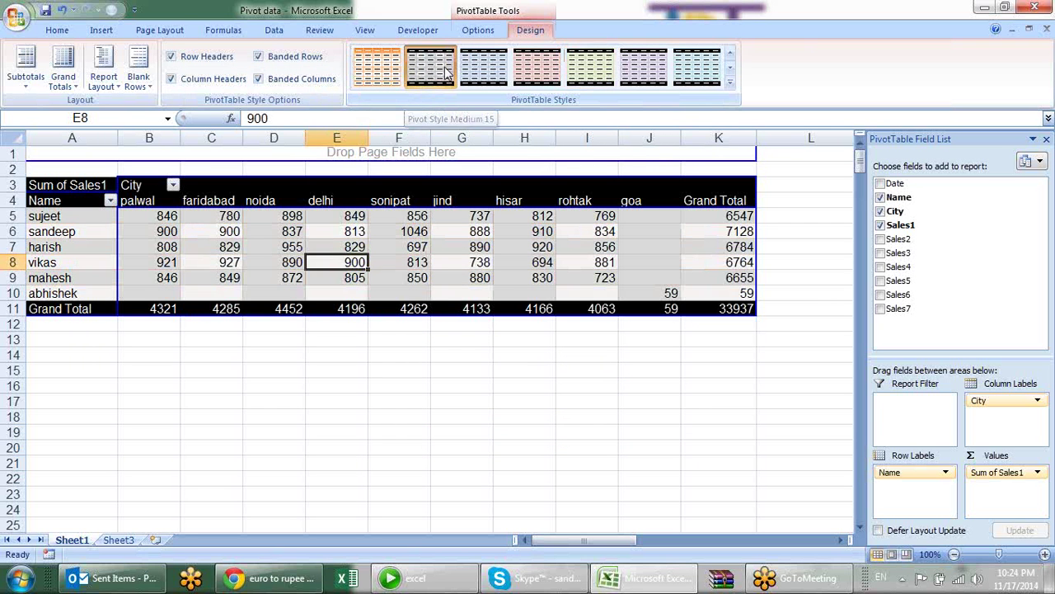
pyautogui.click(341, 231)
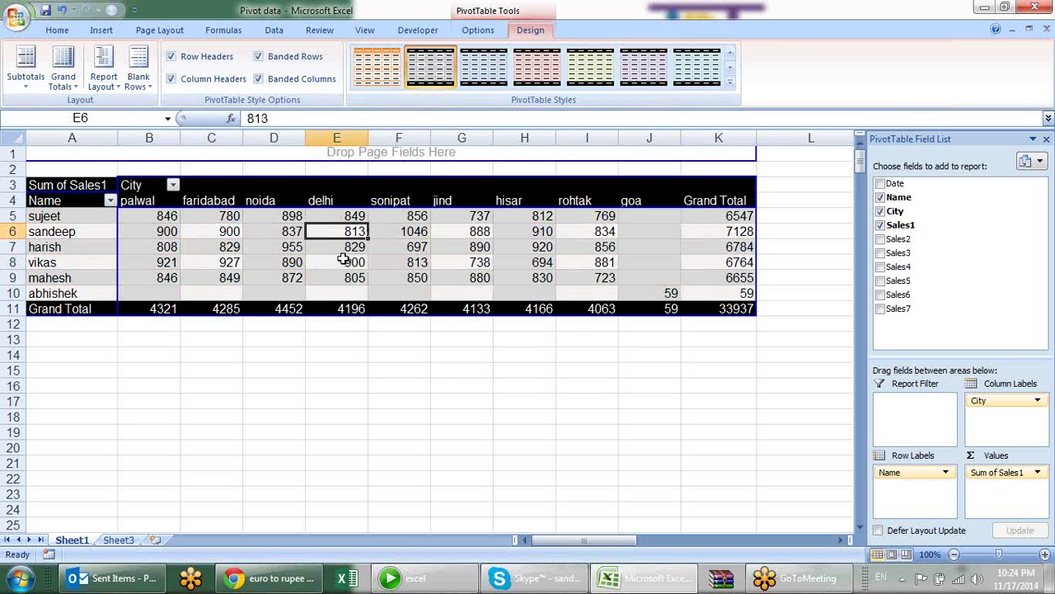
# Turn off banded rows and banded columns, keeping the black column headers.
pyautogui.click(343, 261)
pyautogui.click(259, 56)
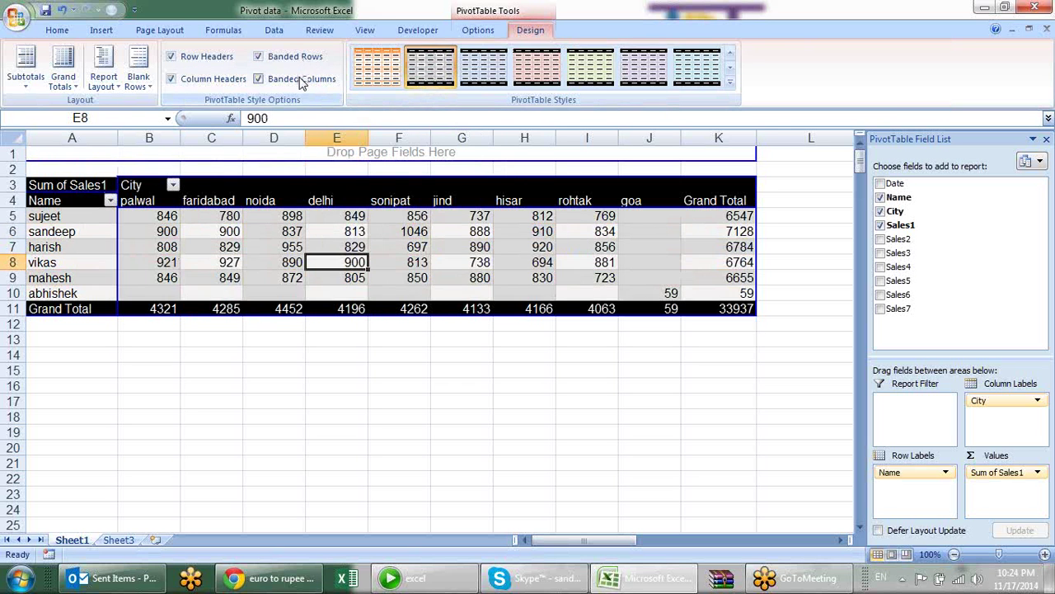
pyautogui.click(302, 79)
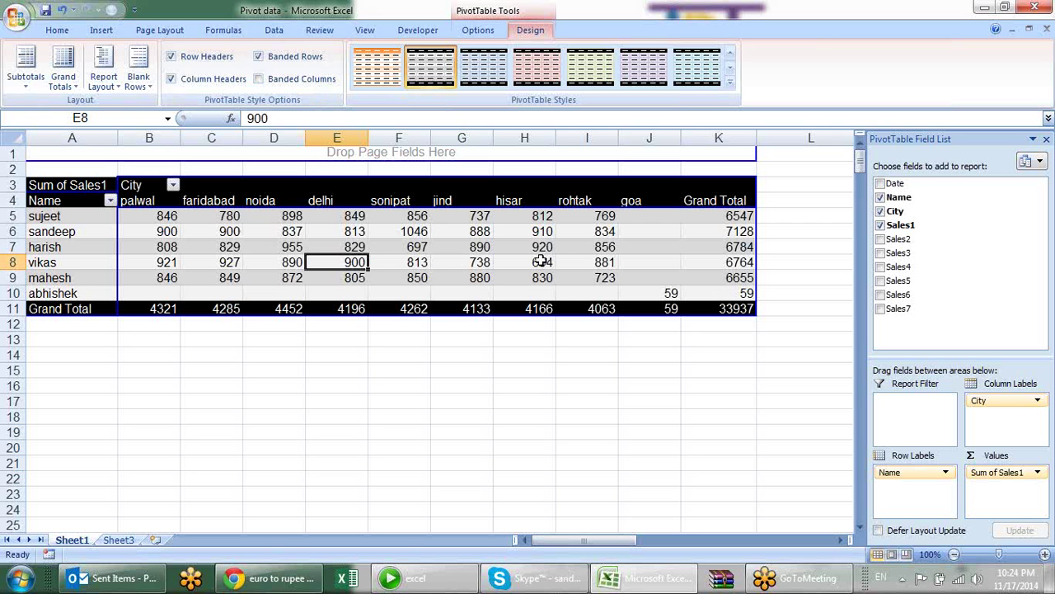
pyautogui.click(274, 59)
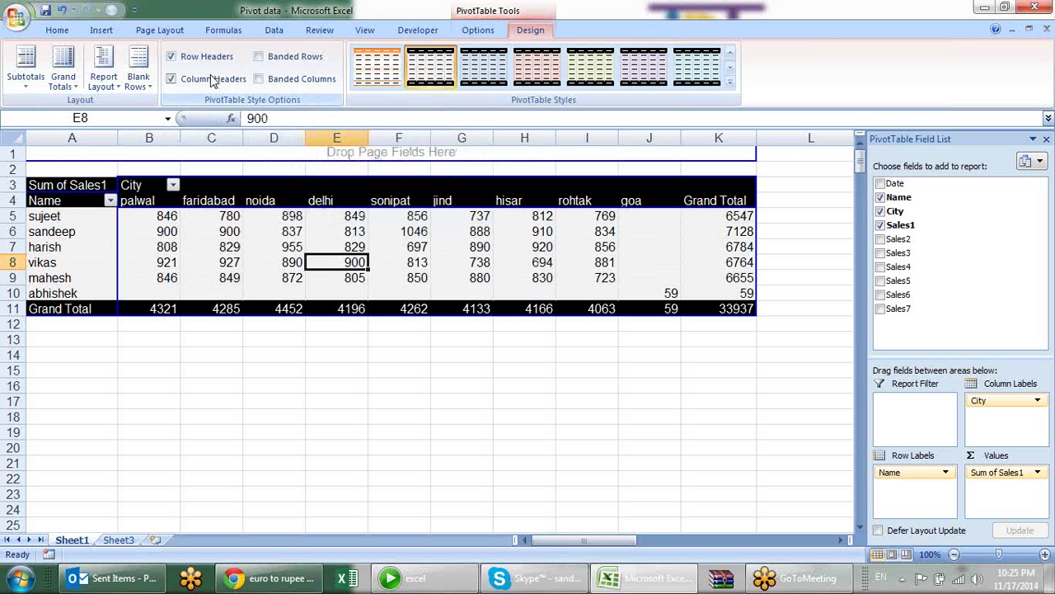
pyautogui.click(212, 80)
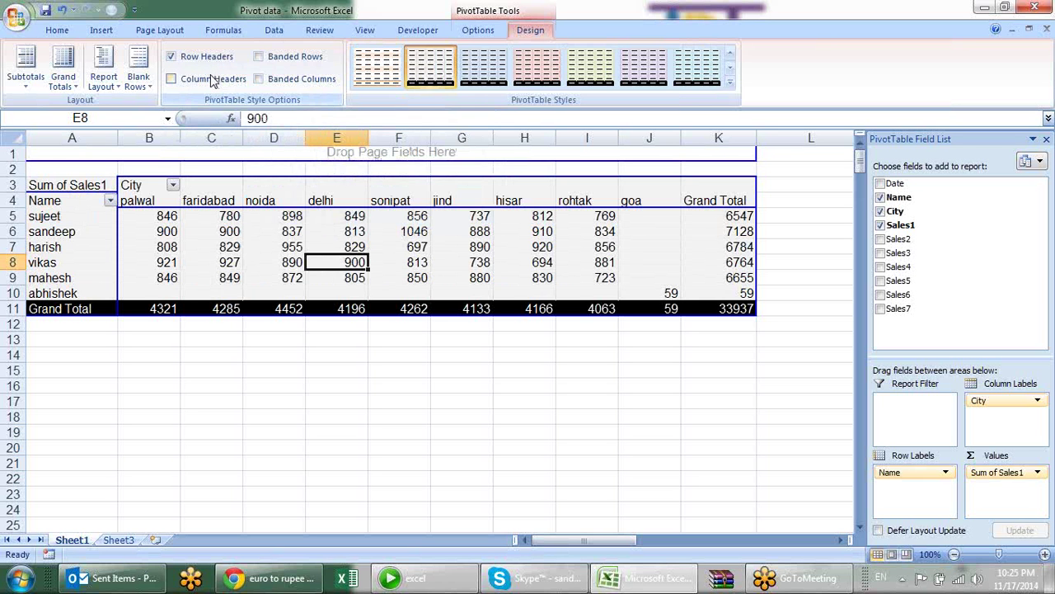
pyautogui.click(212, 80)
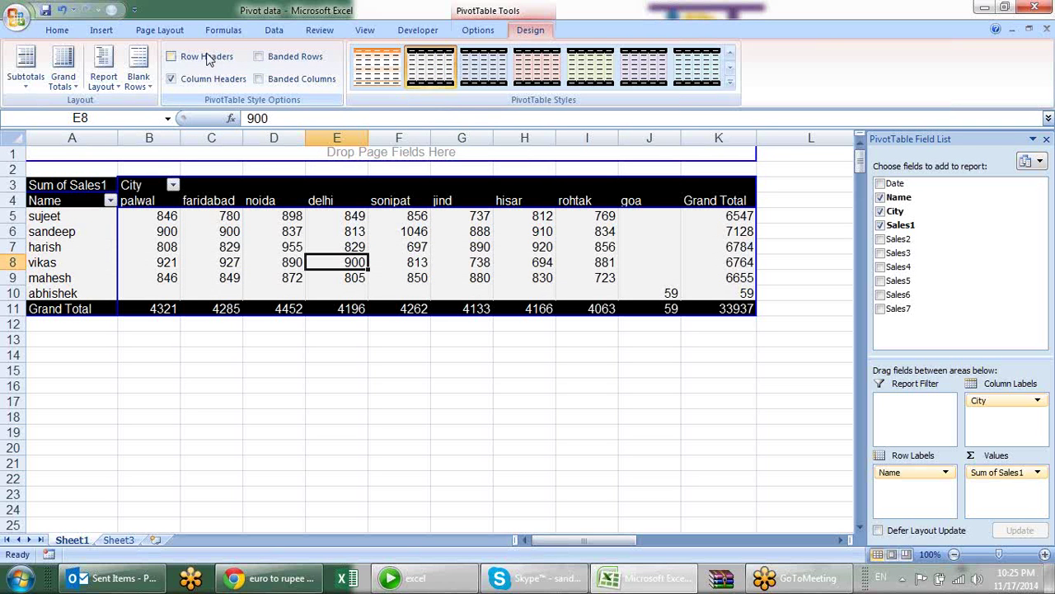
pyautogui.click(219, 83)
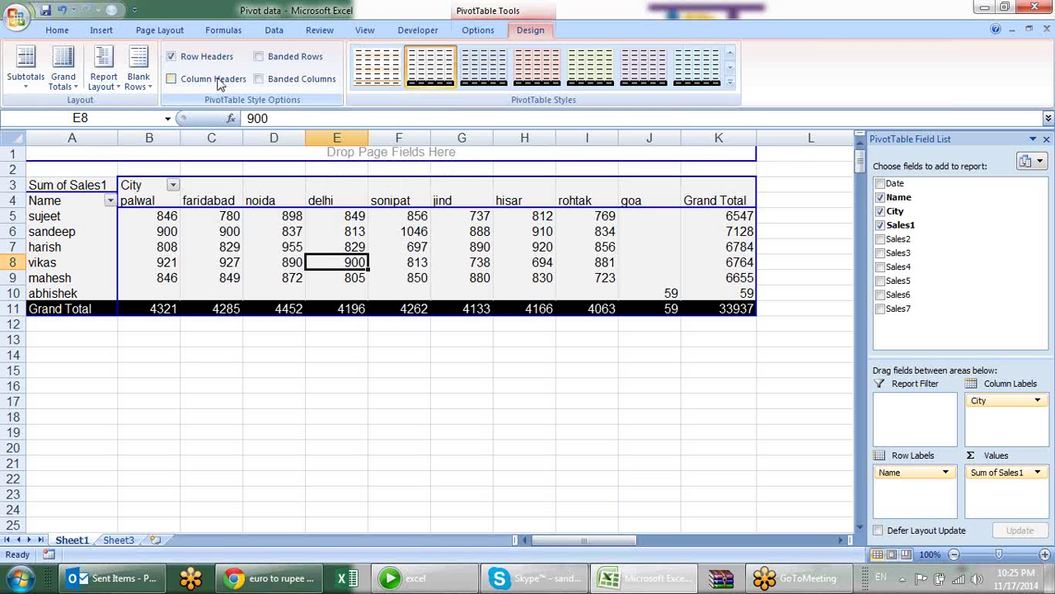
pyautogui.click(219, 80)
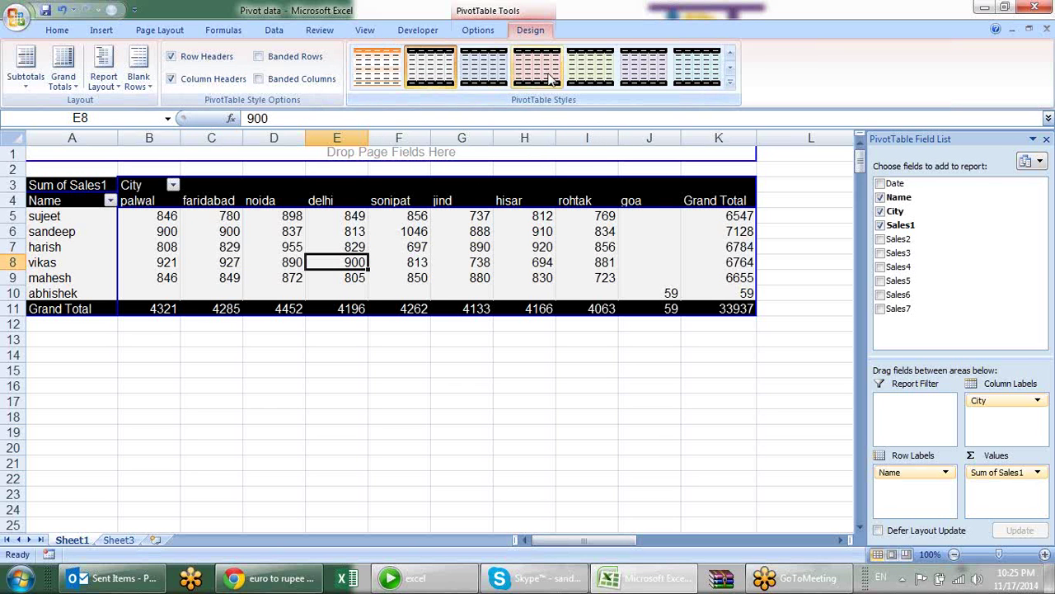
pyautogui.click(484, 33)
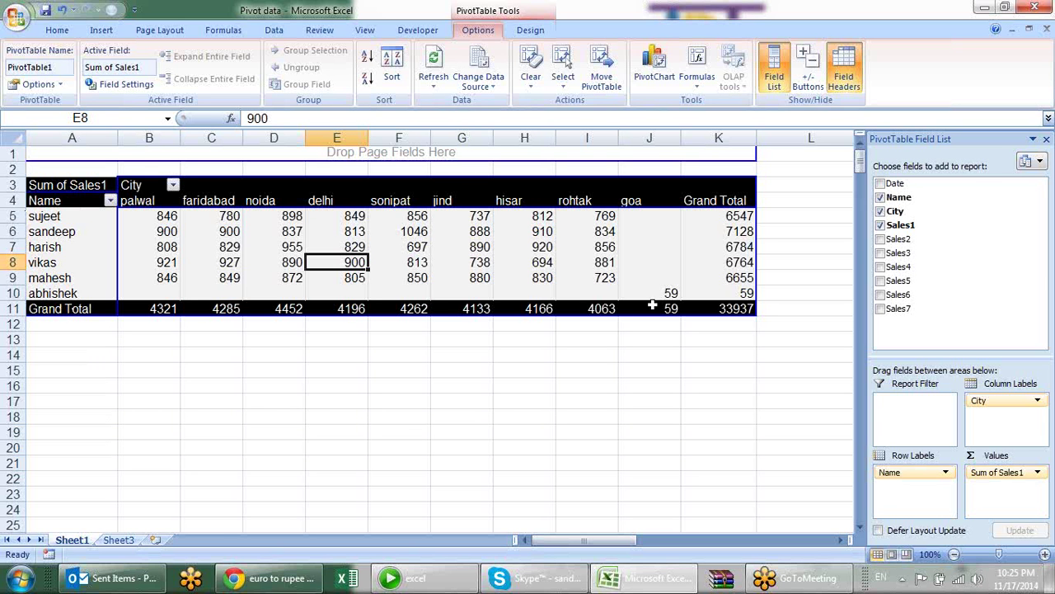
# Copy the pivot table's name-by-city figures and paste them at A1 of a new Sheet5.
pyautogui.click(737, 385)
pyautogui.moveTo(744, 307); pyautogui.dragTo(12, 181)
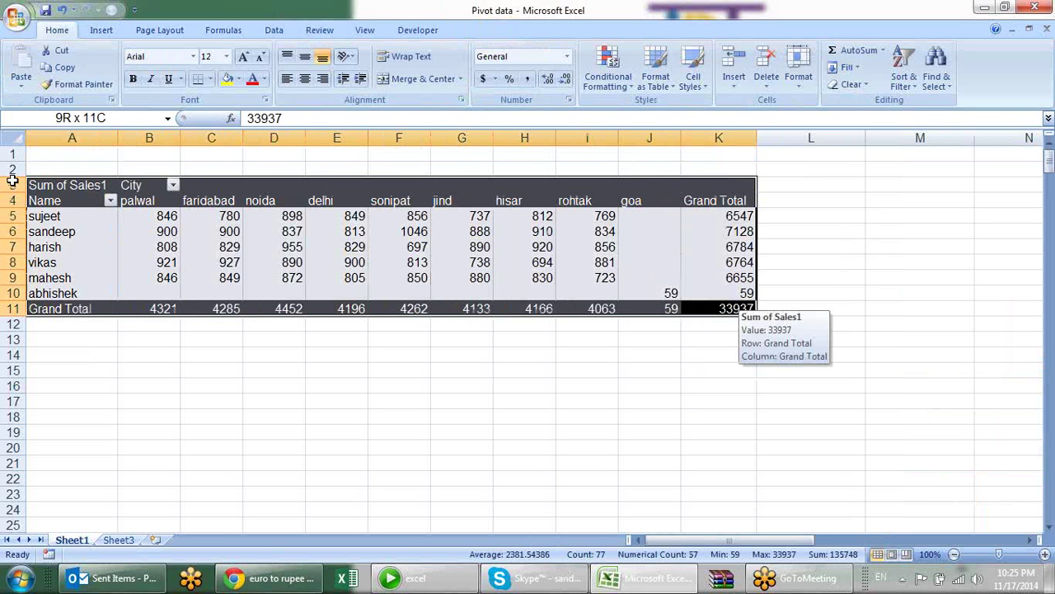
pyautogui.moveTo(12, 182); pyautogui.dragTo(21, 199)
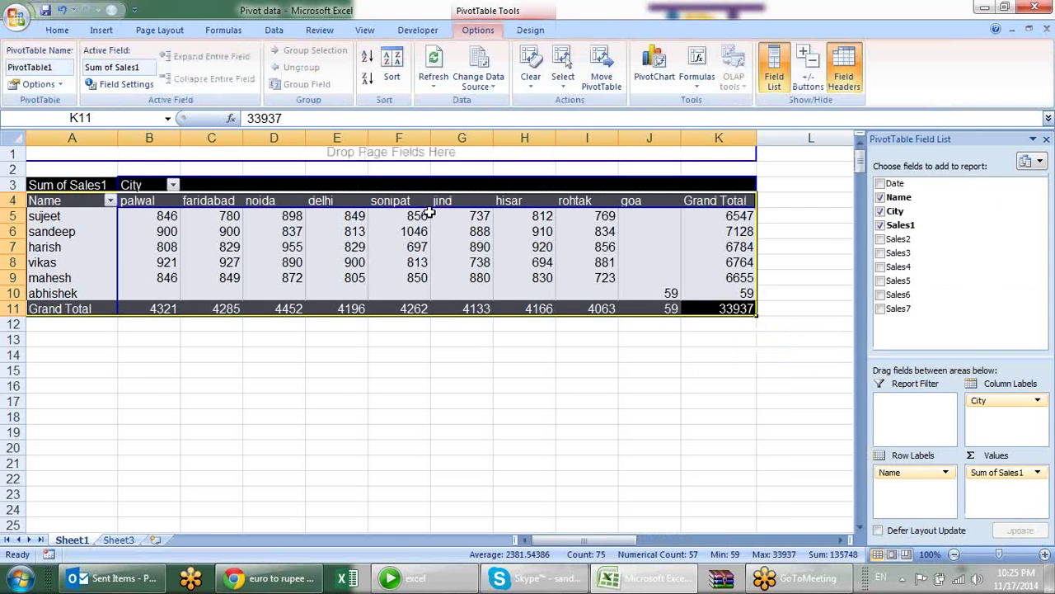
pyautogui.hotkey('ctrl', 'c')
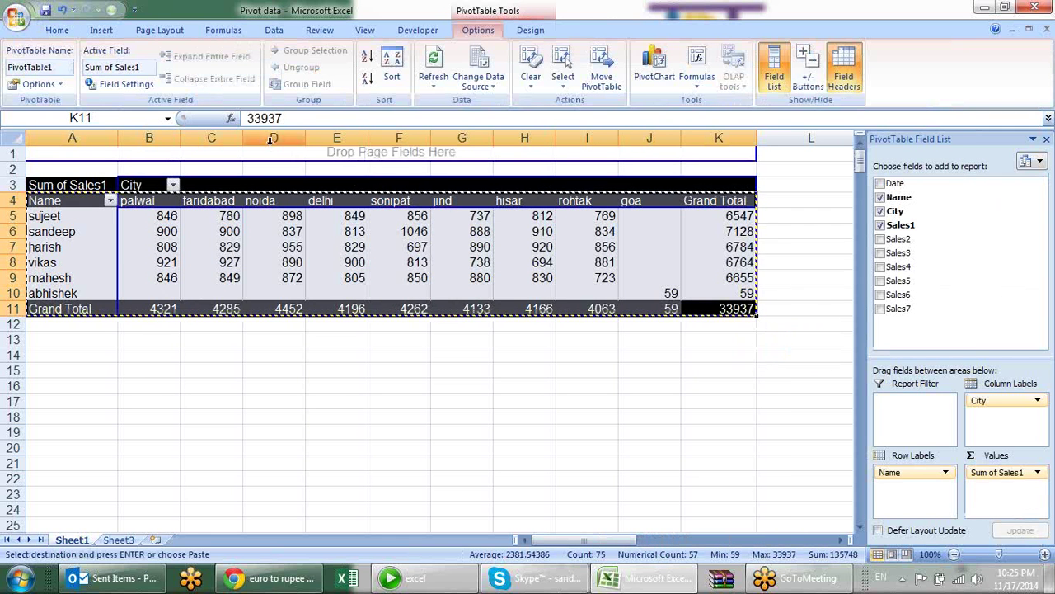
pyautogui.click(155, 539)
pyautogui.hotkey('ctrl', 'v')
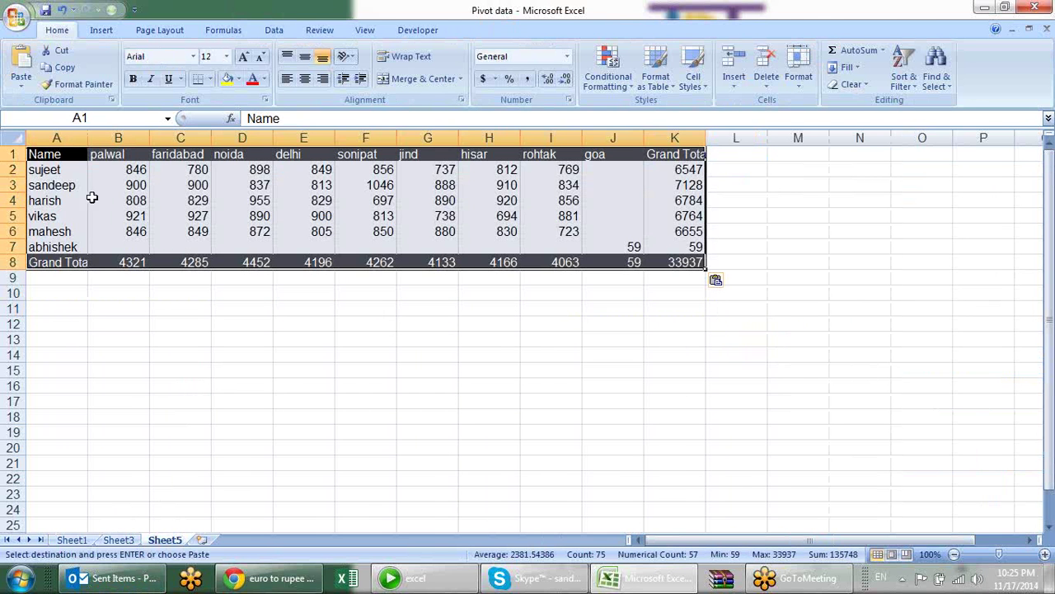
# Insert a blank row 1 above the pasted table.
pyautogui.click(505, 196)
pyautogui.click(385, 202)
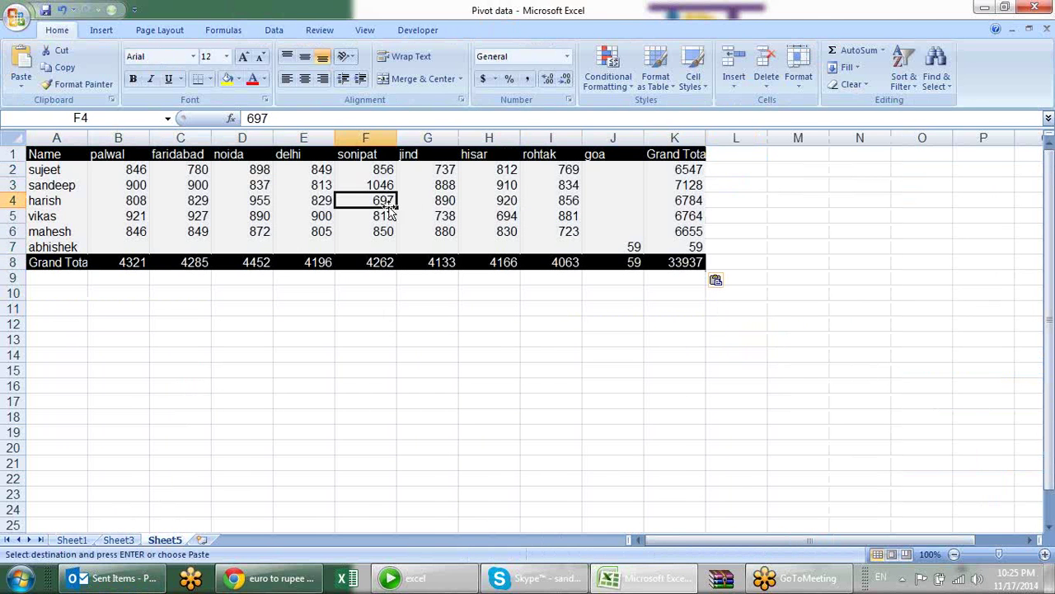
pyautogui.click(256, 203)
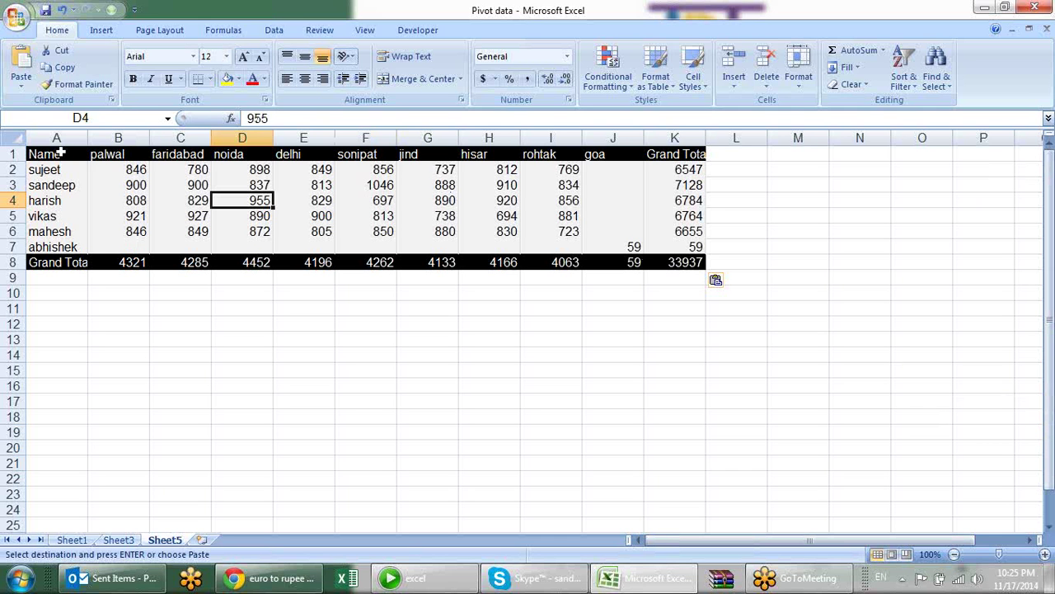
pyautogui.rightClick(6, 156)
pyautogui.press('Escape')
pyautogui.rightClick(13, 157)
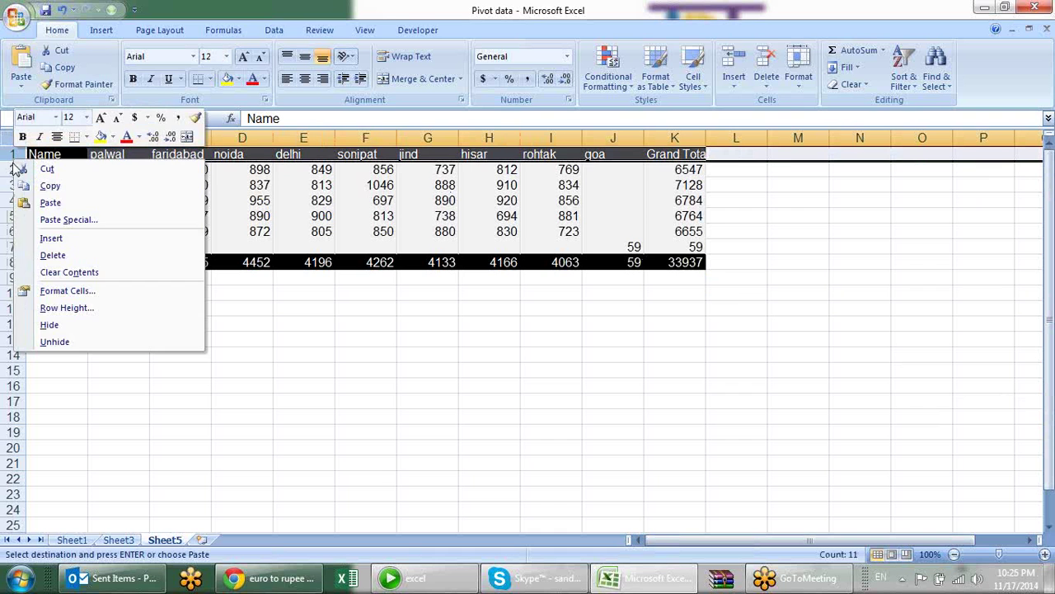
pyautogui.click(164, 240)
# Merge and centre A1:K1 and enter the title 'Employee Sales Report'.
pyautogui.moveTo(384, 141); pyautogui.dragTo(3, 115)
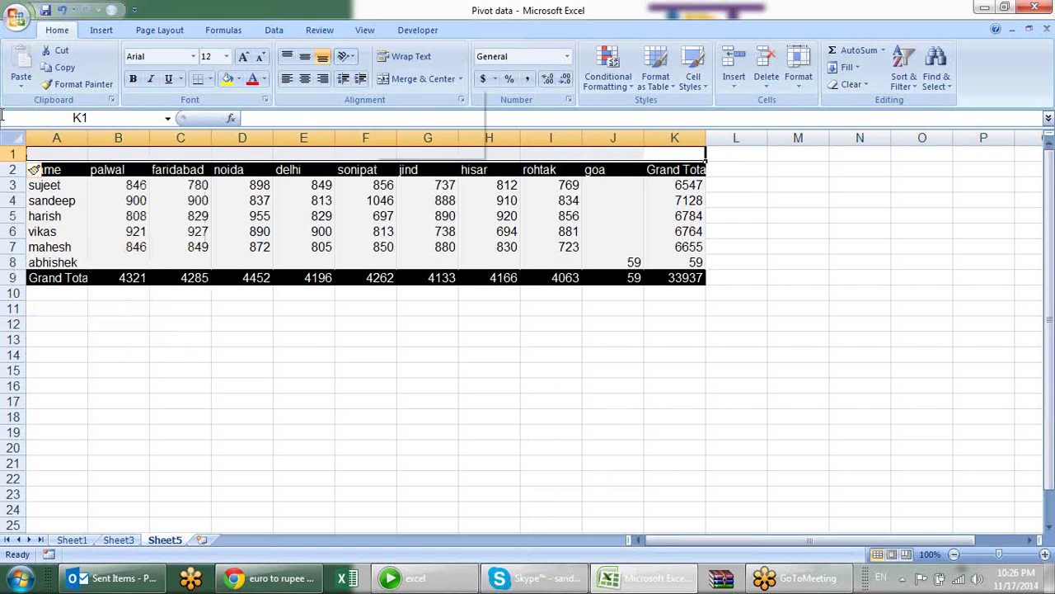
pyautogui.hotkey('alt', 'h')
pyautogui.write('mcRE')
pyautogui.press('BackSpace')
pyautogui.write('eport for')
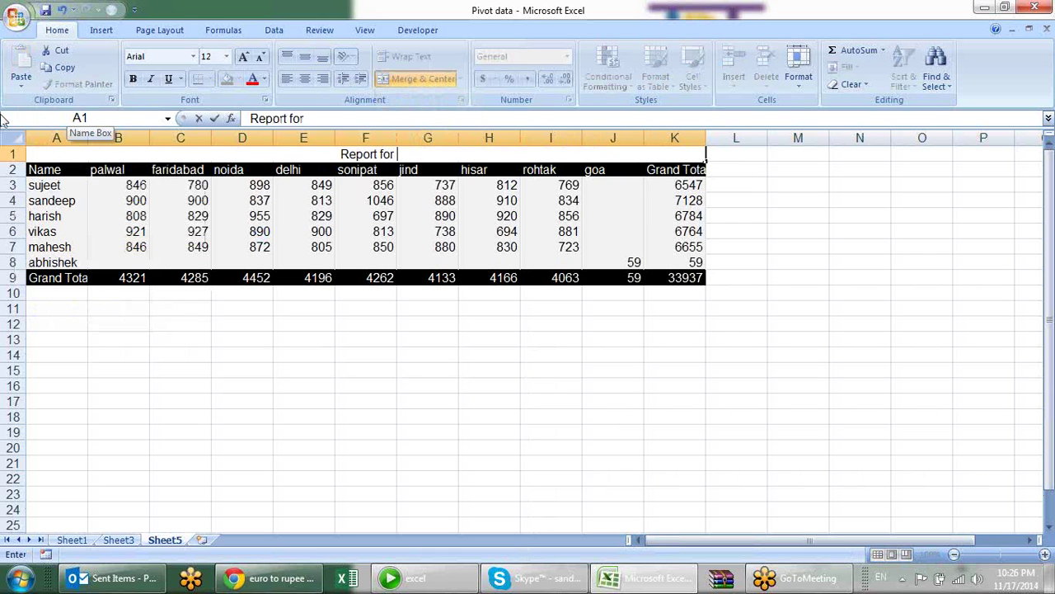
pyautogui.press('BackSpace')
pyautogui.press('BackSpace')
pyautogui.press('BackSpace')
pyautogui.press('BackSpace')
pyautogui.press('BackSpace')
pyautogui.press('BackSpace')
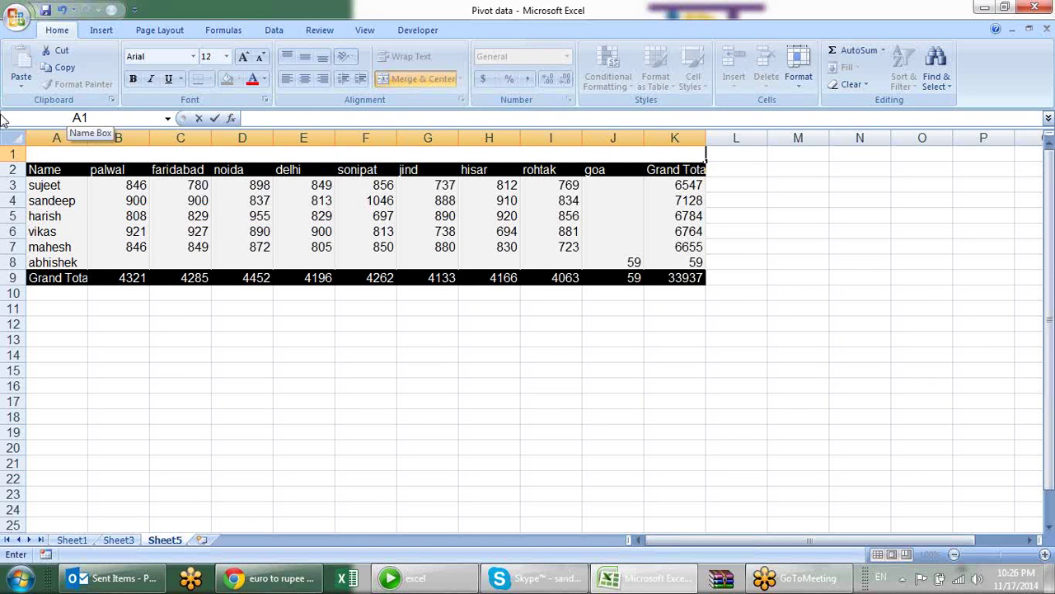
pyautogui.write('Employee Sale')
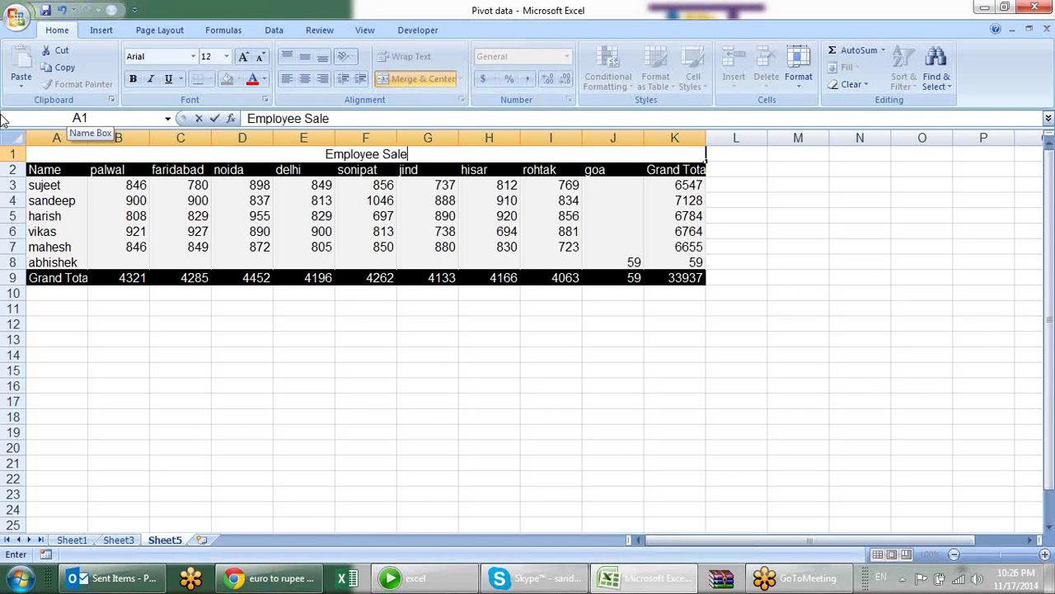
pyautogui.write('s Report')
pyautogui.press('Return')
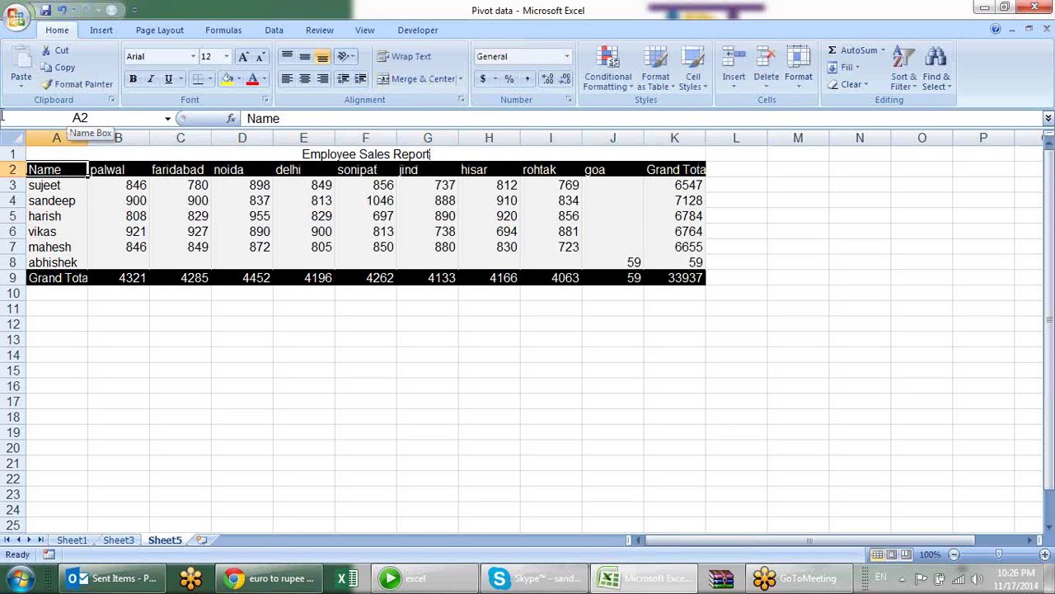
pyautogui.press('Up')
# Enlarge the title font to 20 and give the title row a yellow fill.
pyautogui.click(242, 56)
pyautogui.click(242, 56)
pyautogui.click(242, 56)
pyautogui.click(242, 56)
pyautogui.click(226, 78)
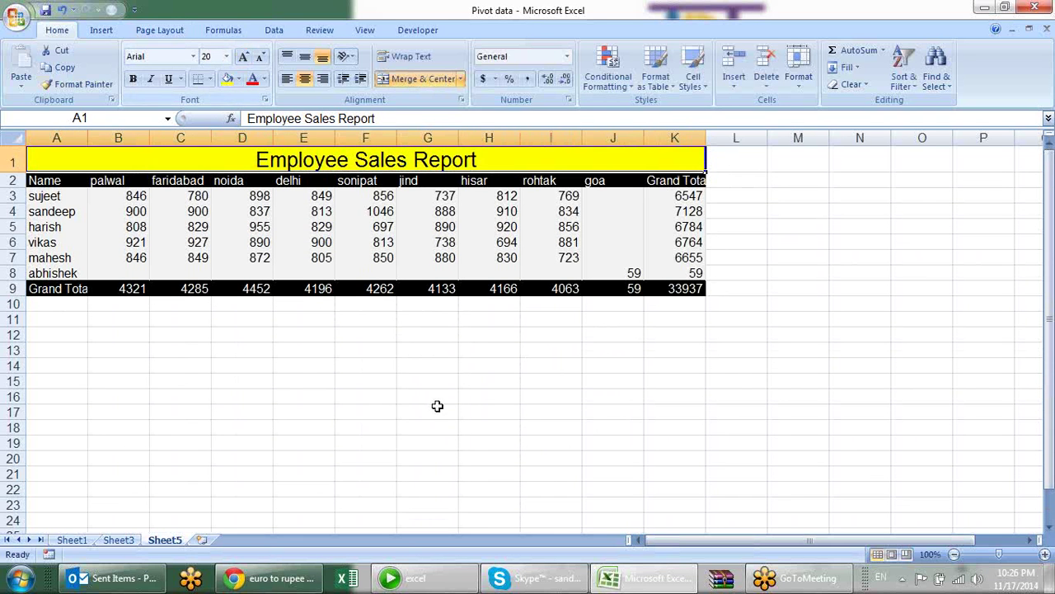
pyautogui.click(437, 408)
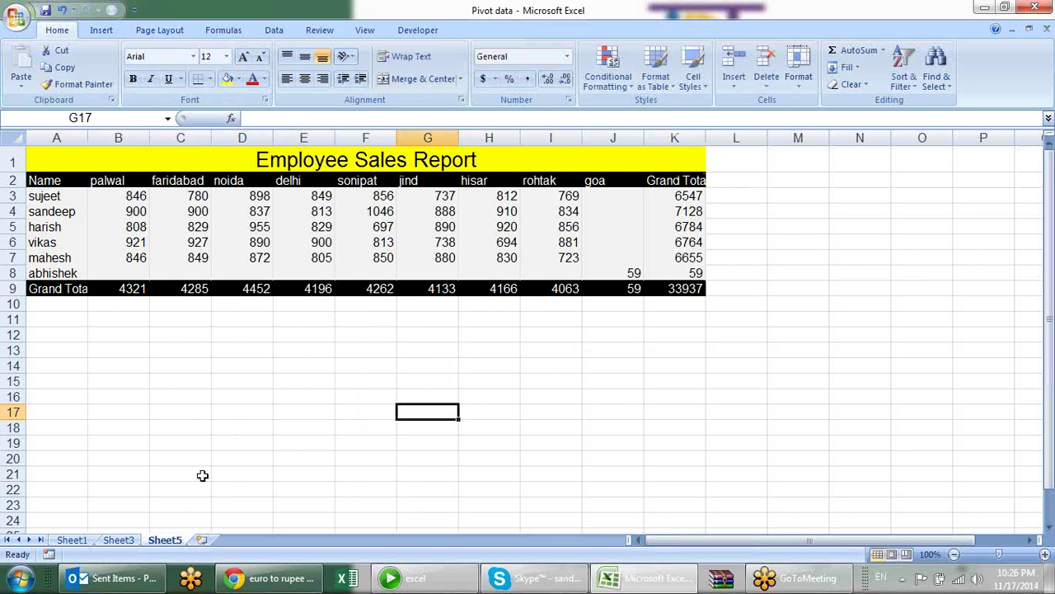
# Return to Sheet1 and select the palwal column heading in PivotTable1.
pyautogui.click(72, 540)
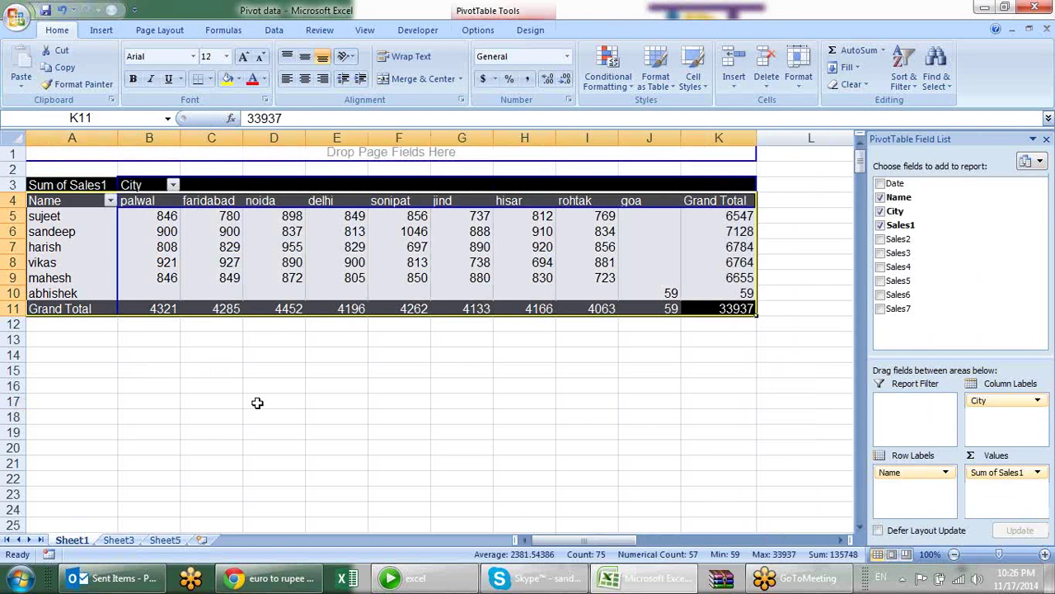
pyautogui.click(257, 400)
pyautogui.click(195, 396)
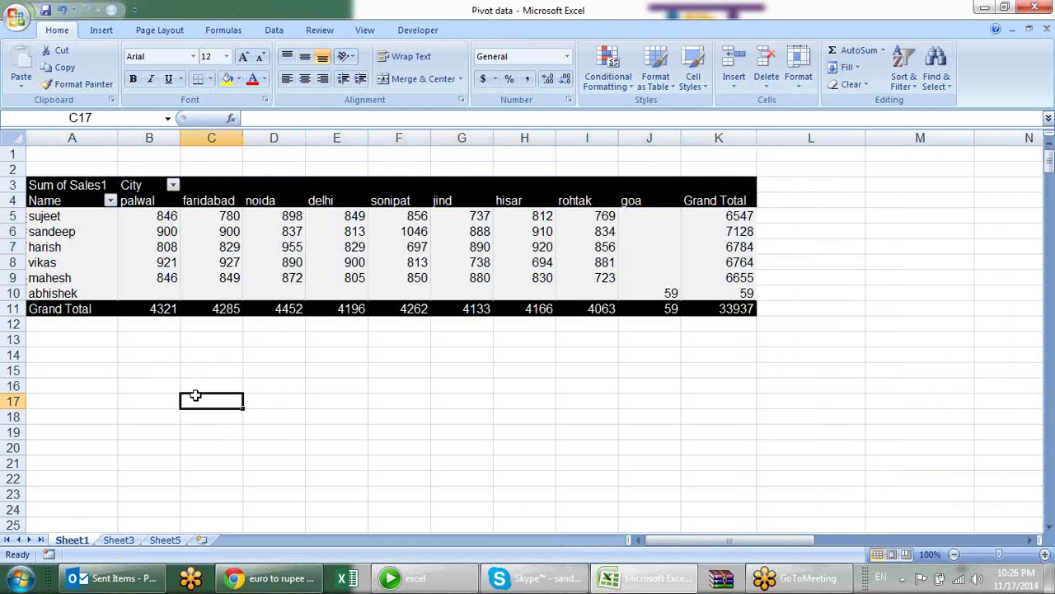
pyautogui.click(280, 276)
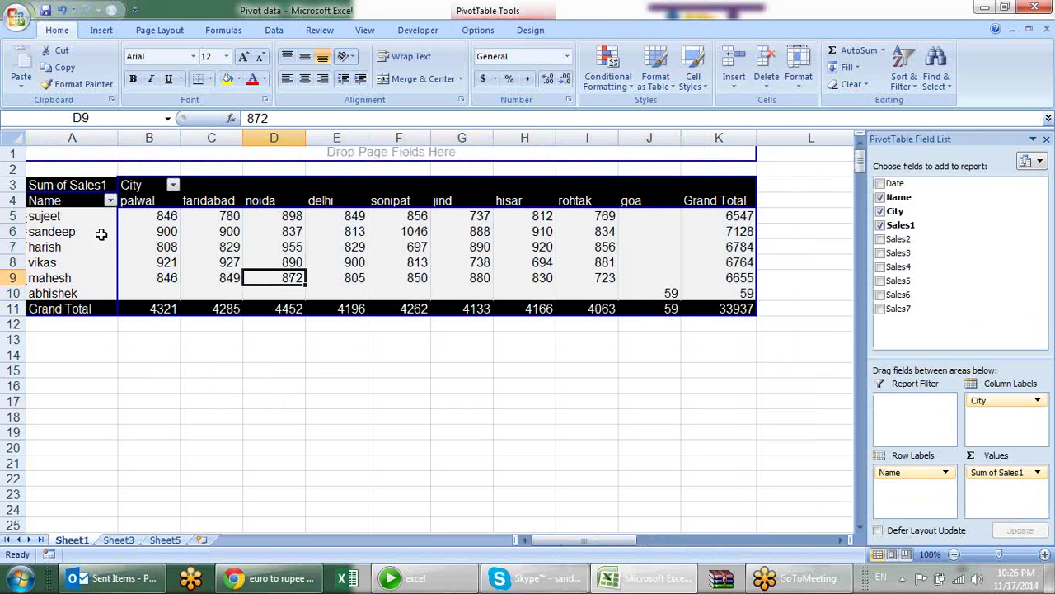
pyautogui.click(140, 203)
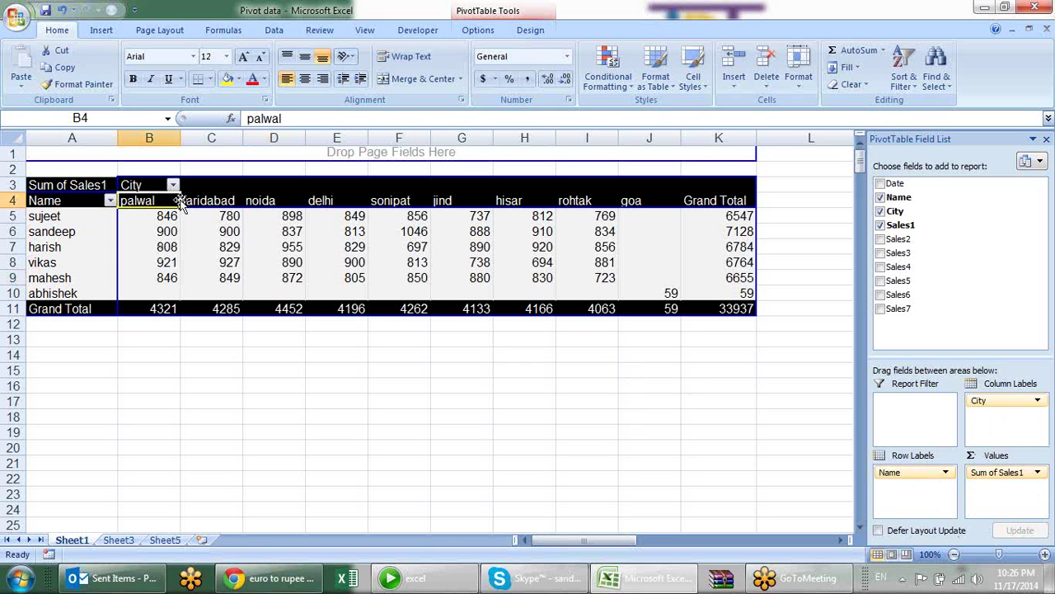
# Move the palwal column after sonipat and the noida column after jind.
pyautogui.moveTo(180, 202); pyautogui.dragTo(394, 245)
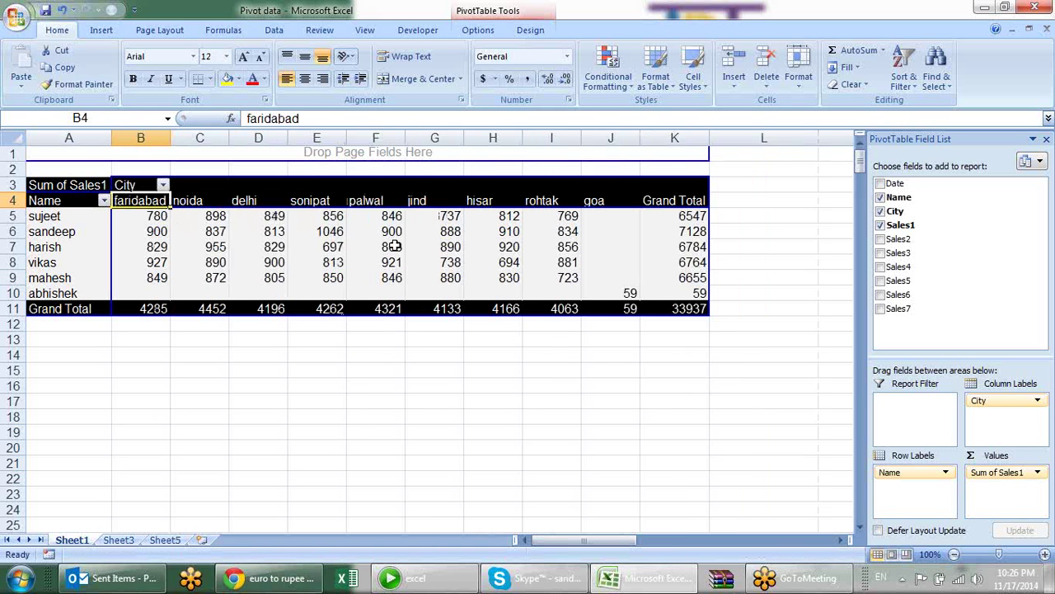
pyautogui.click(377, 215)
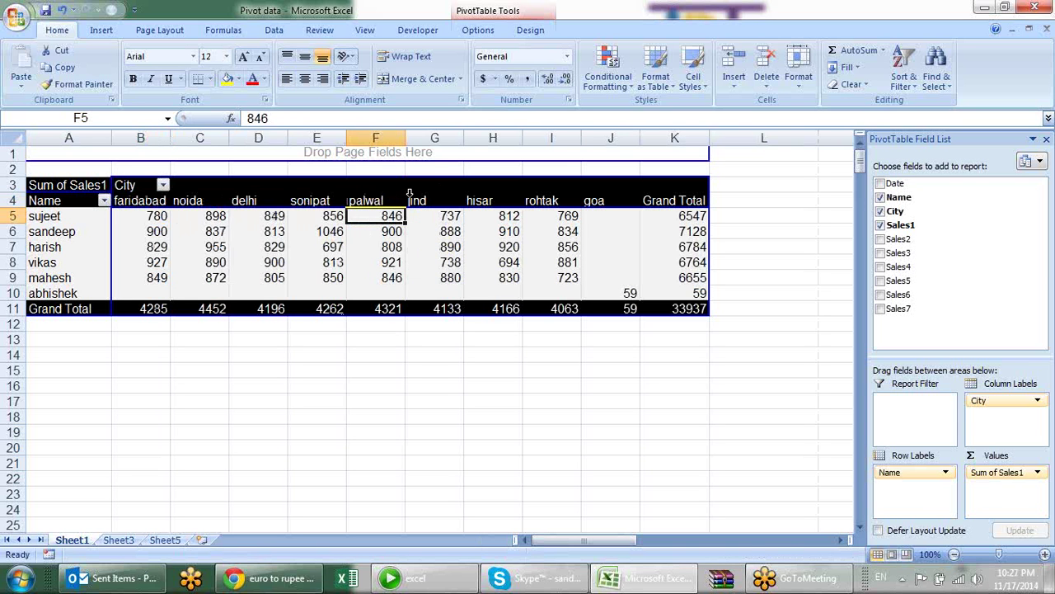
pyautogui.click(200, 193)
pyautogui.click(217, 201)
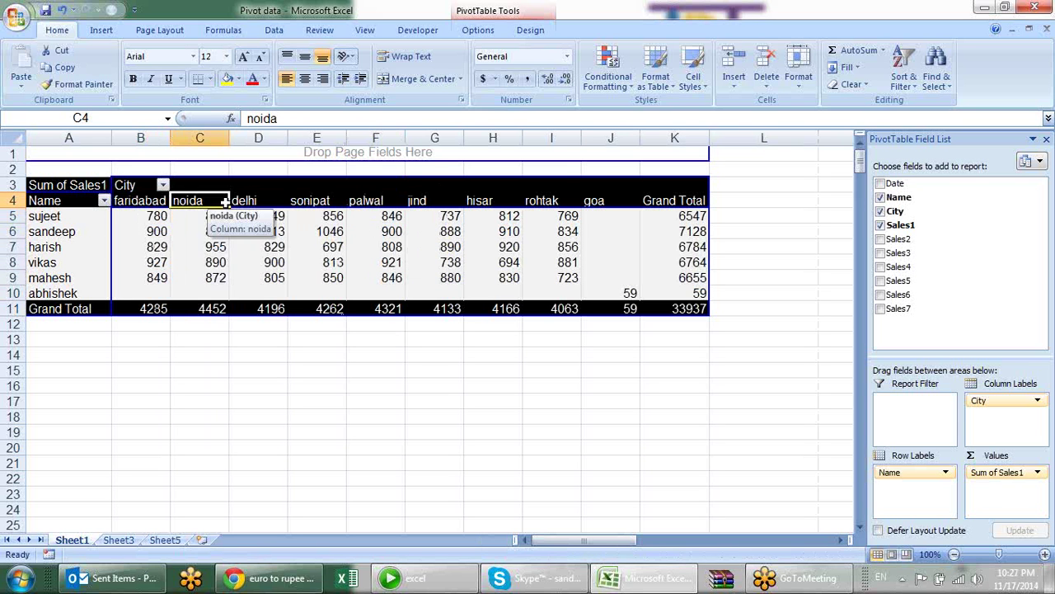
pyautogui.moveTo(225, 205); pyautogui.dragTo(428, 231)
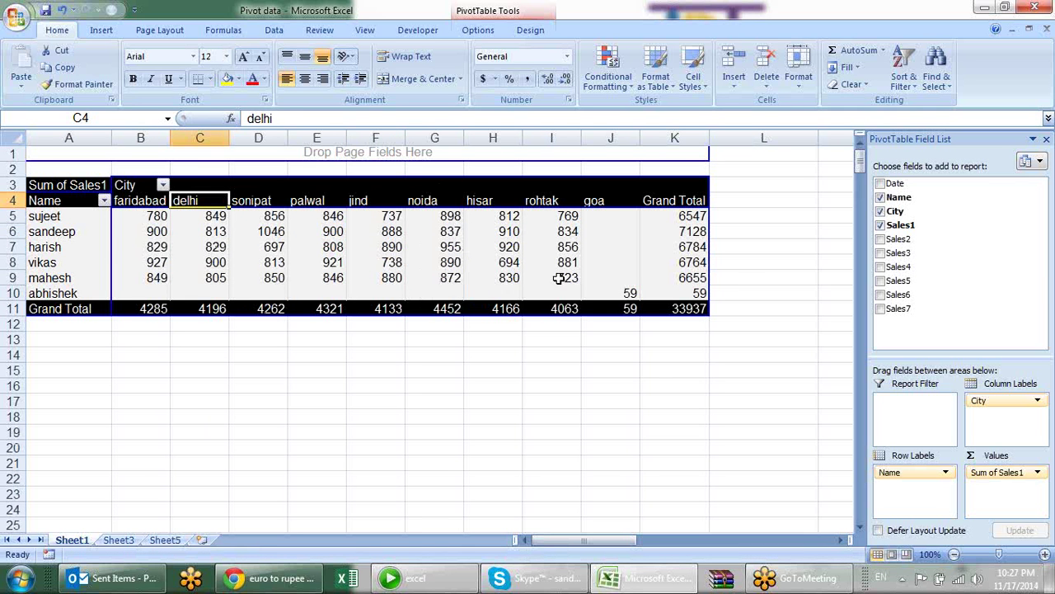
# Move sandeep below vikas and abhishek to the top of the name rows.
pyautogui.click(95, 233)
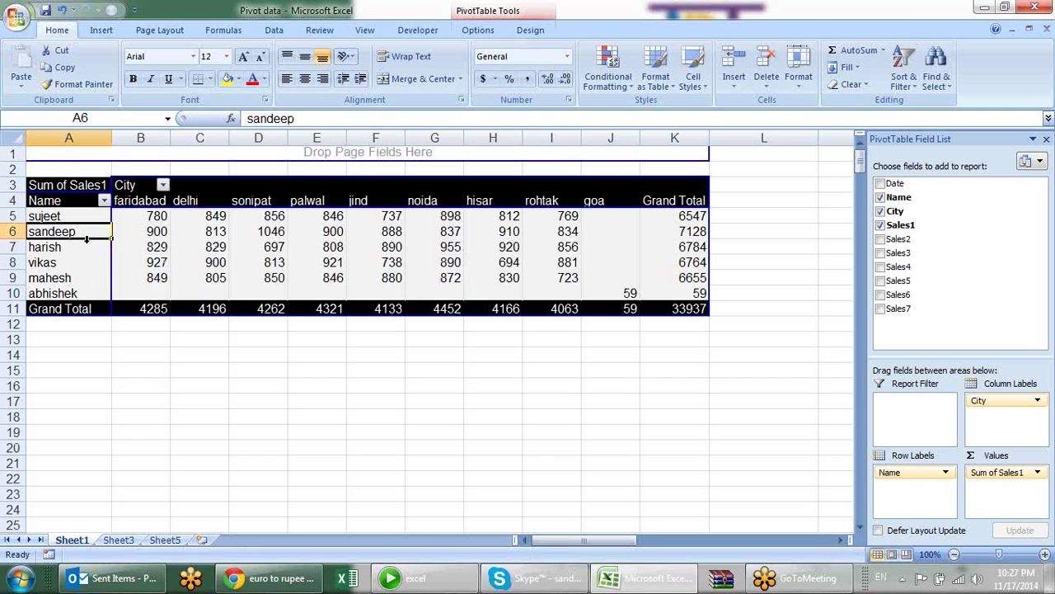
pyautogui.moveTo(114, 228)
pyautogui.moveTo(113, 228); pyautogui.dragTo(103, 270)
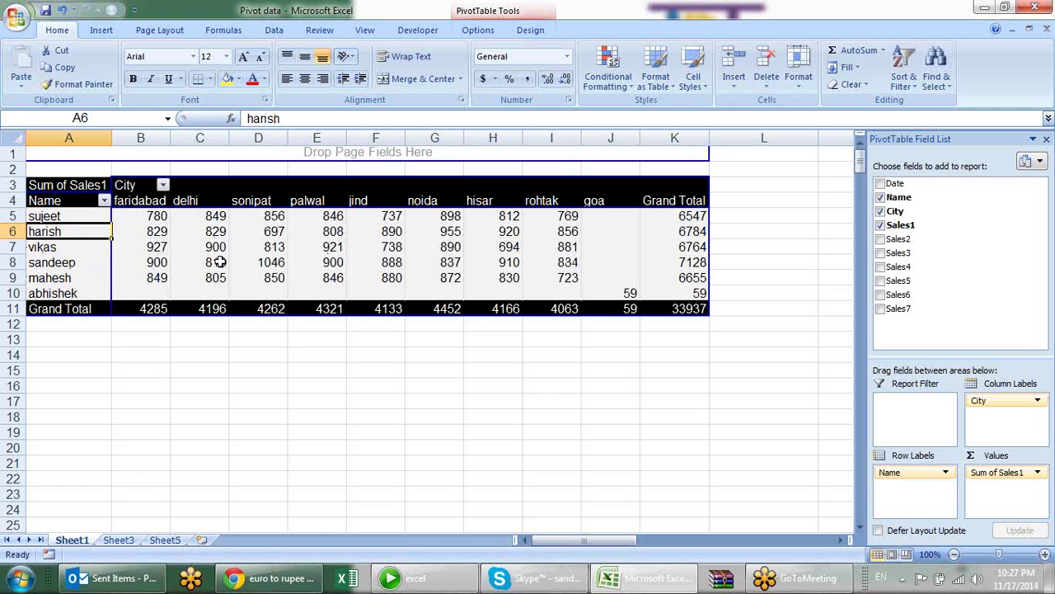
pyautogui.click(90, 263)
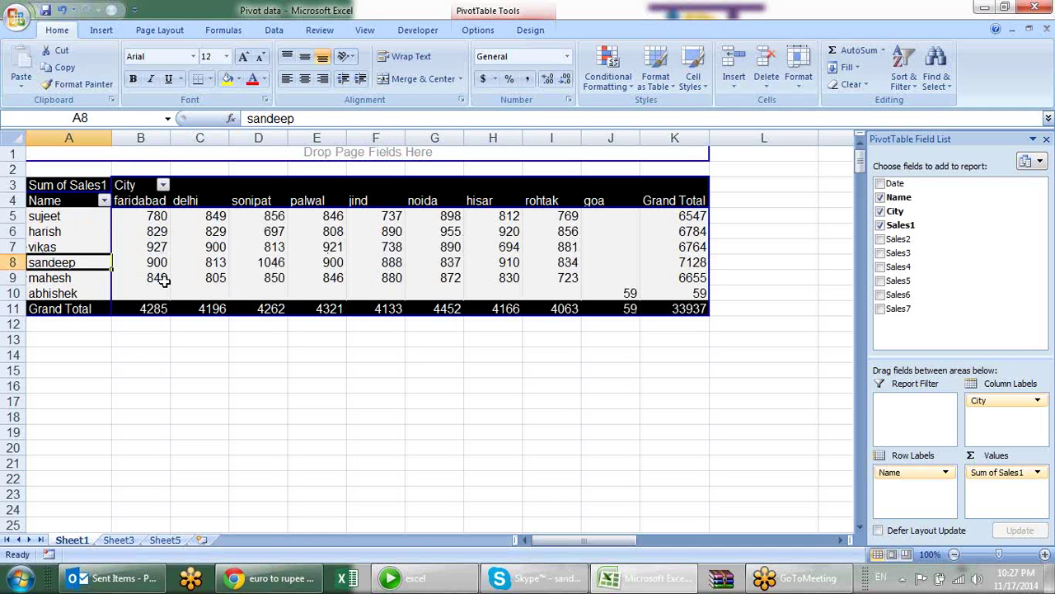
pyautogui.click(87, 292)
pyautogui.moveTo(108, 294); pyautogui.dragTo(109, 214)
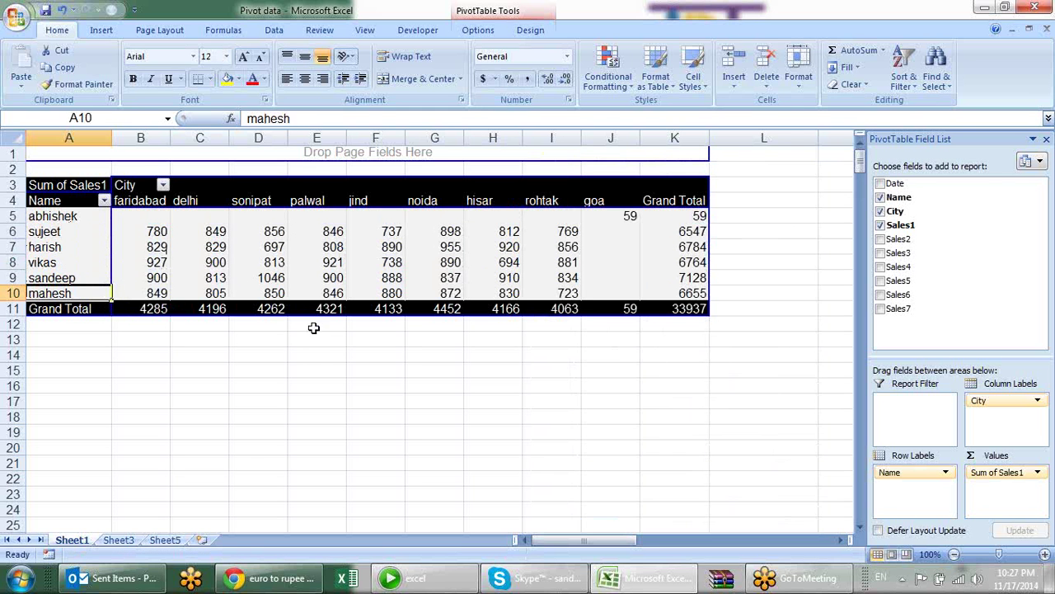
pyautogui.click(276, 390)
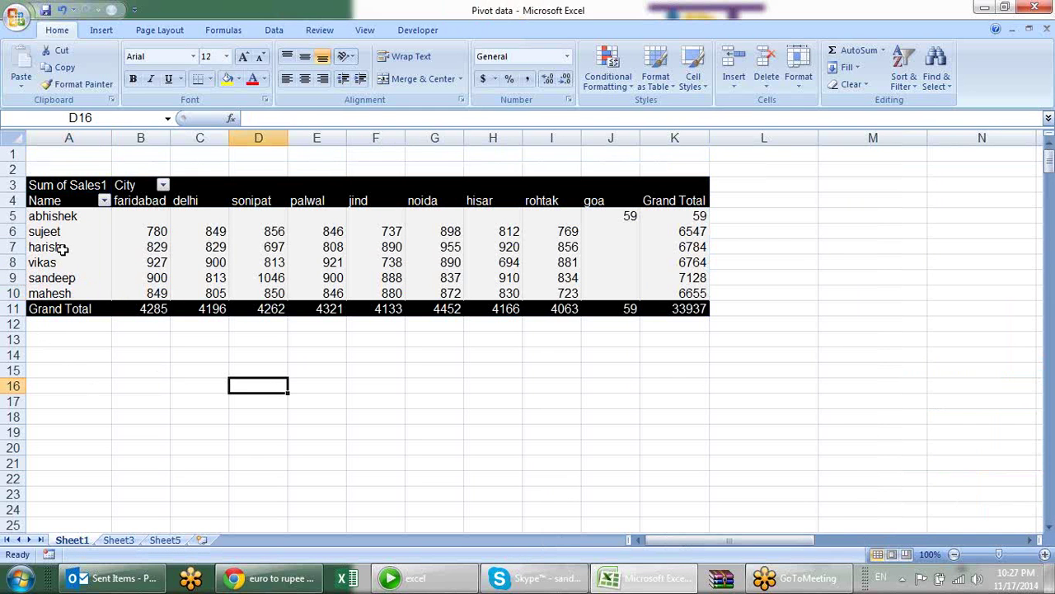
pyautogui.click(68, 247)
# Sort the pivot table's name items alphabetically from A to Z.
pyautogui.rightClick(72, 215)
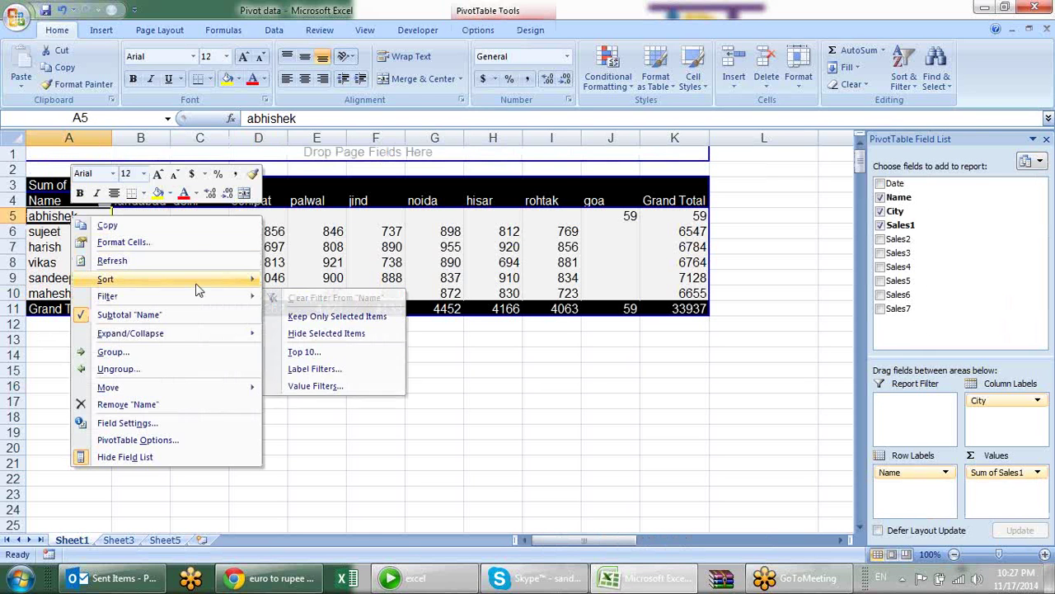
pyautogui.moveTo(239, 279)
pyautogui.click(295, 282)
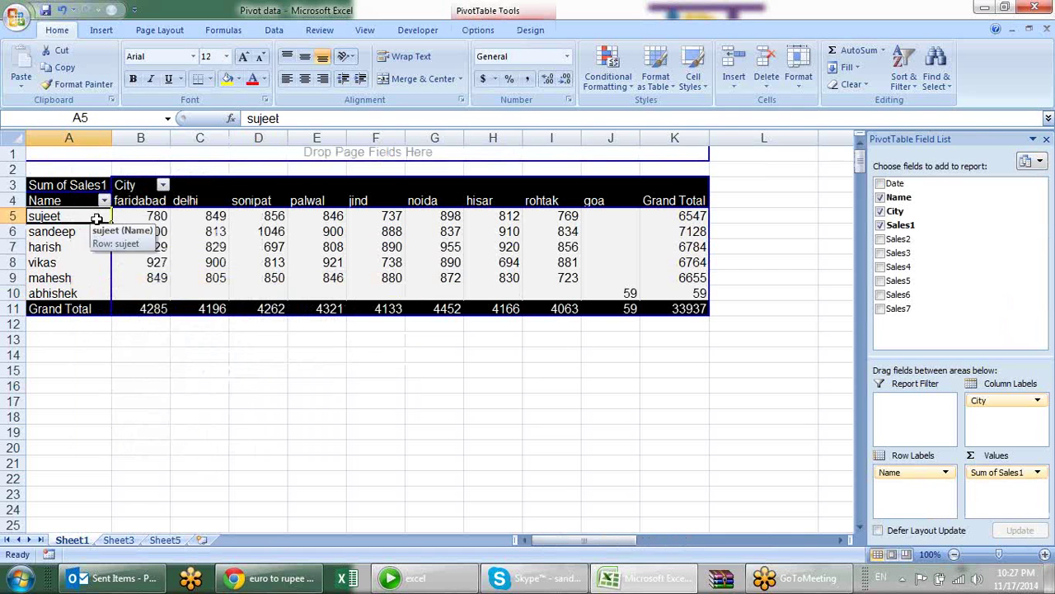
# Re-sort the names by Grand Total from largest to smallest, putting sandeep's 7128 first.
pyautogui.rightClick(669, 231)
pyautogui.moveTo(712, 305)
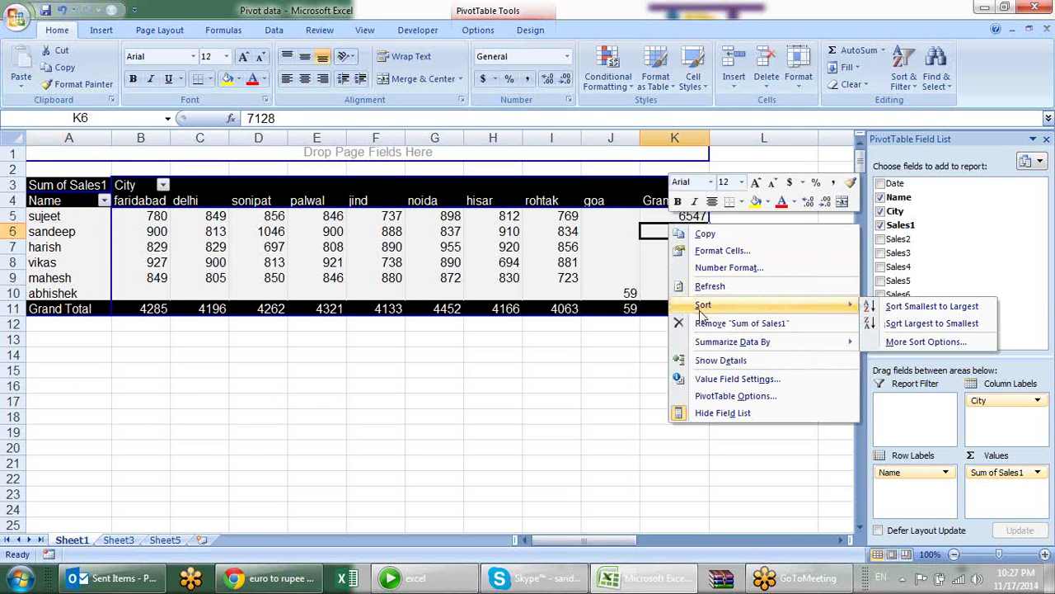
pyautogui.click(907, 324)
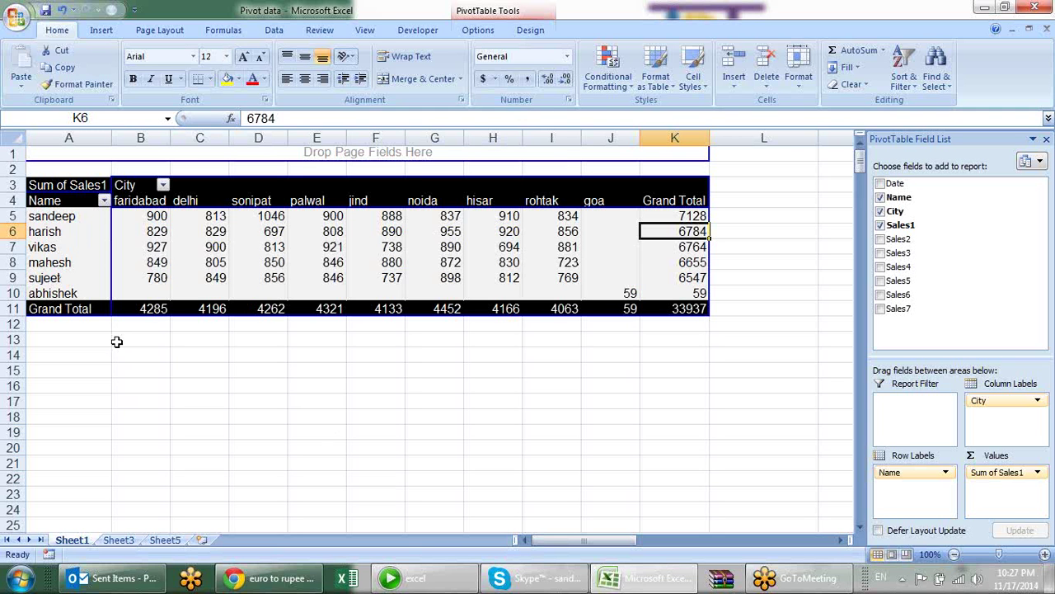
# Remove City from the pivot's column labels, leaving Sum of Sales1 per name (total 33937).
pyautogui.click(477, 31)
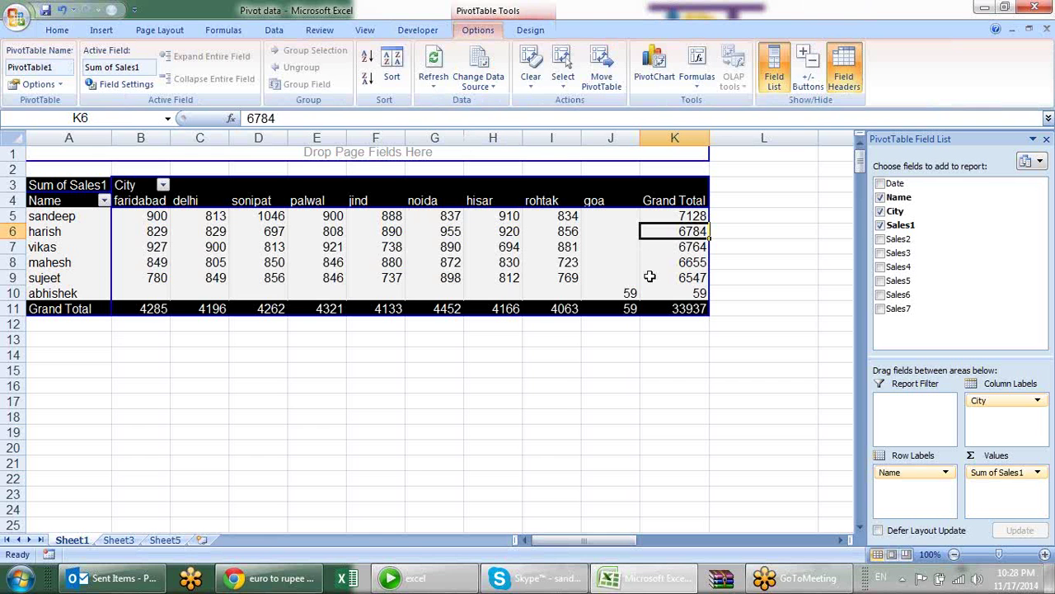
pyautogui.click(185, 262)
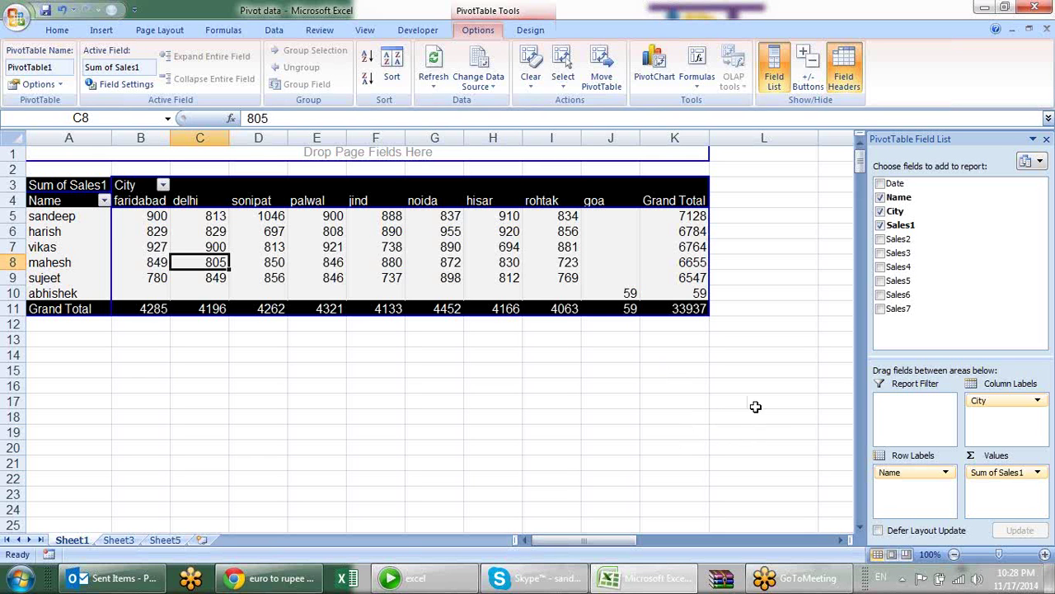
pyautogui.moveTo(1012, 403)
pyautogui.mouseDown()
pyautogui.moveTo(890, 412)
pyautogui.moveTo(798, 405)
pyautogui.mouseUp()
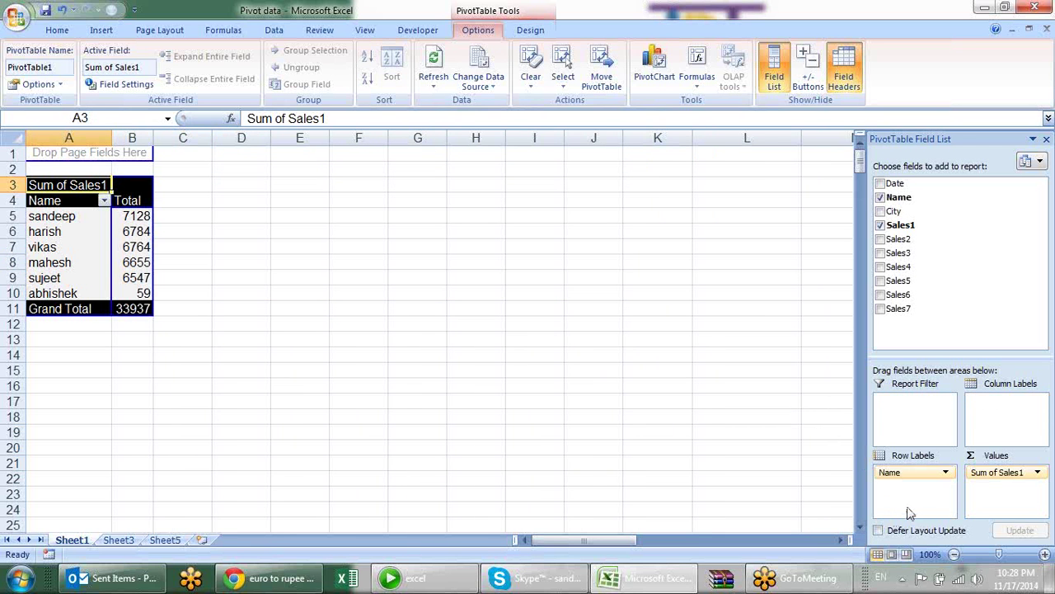
# Add Date to the pivot's row labels, placed ahead of Name.
pyautogui.click(881, 183)
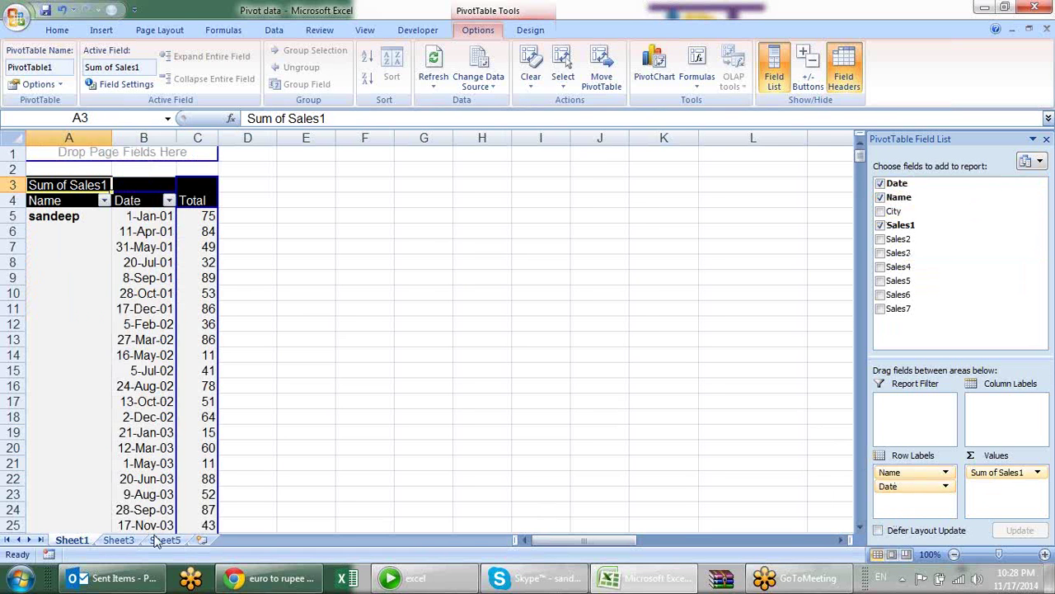
pyautogui.click(104, 545)
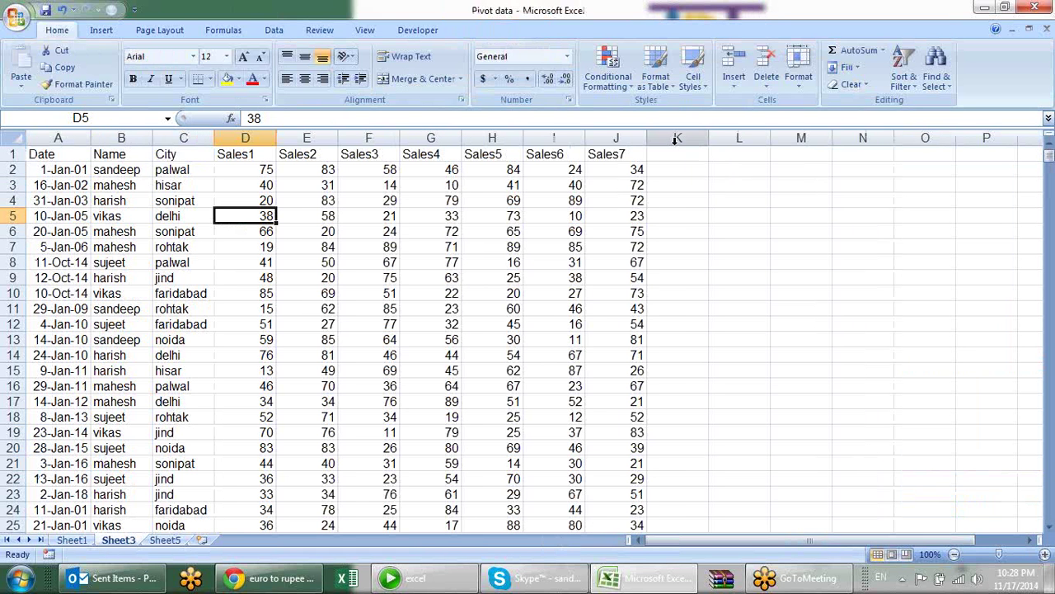
pyautogui.click(91, 541)
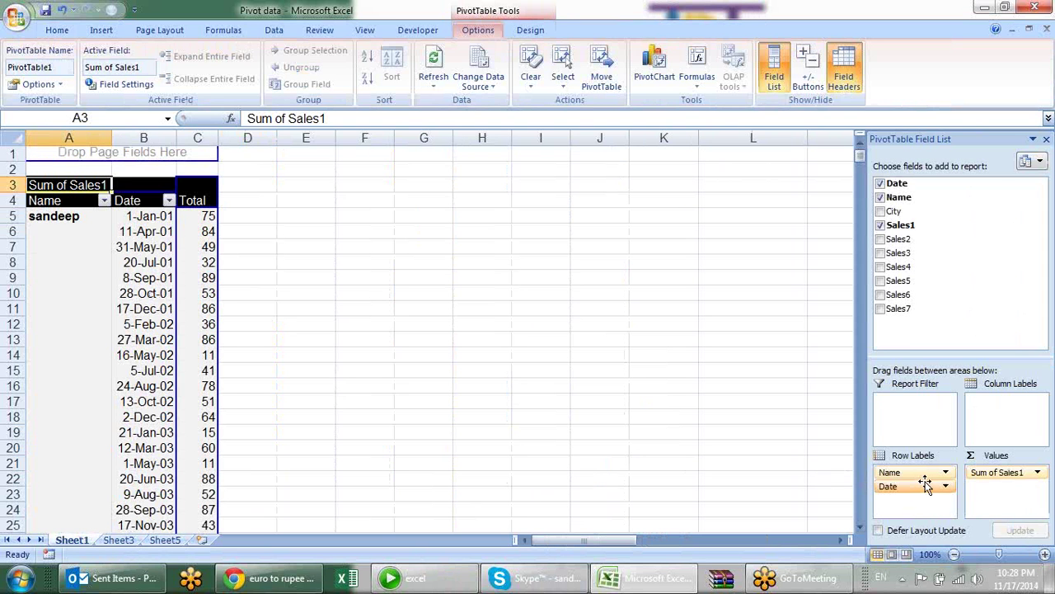
pyautogui.moveTo(925, 484); pyautogui.dragTo(918, 474)
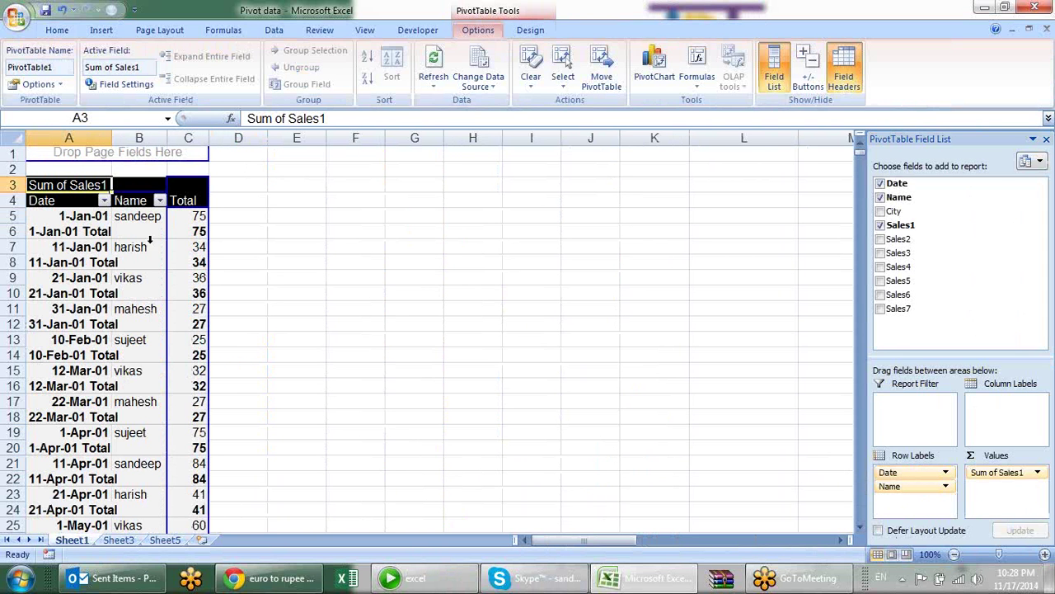
# Turn off the Subtotal "Date" rows in the pivot table.
pyautogui.rightClick(80, 247)
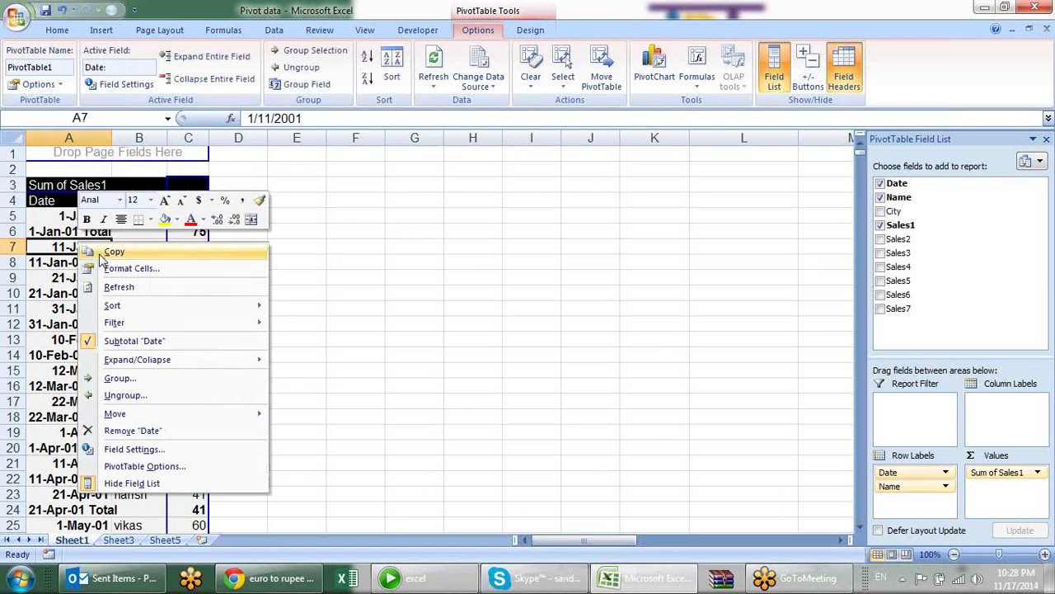
pyautogui.click(136, 341)
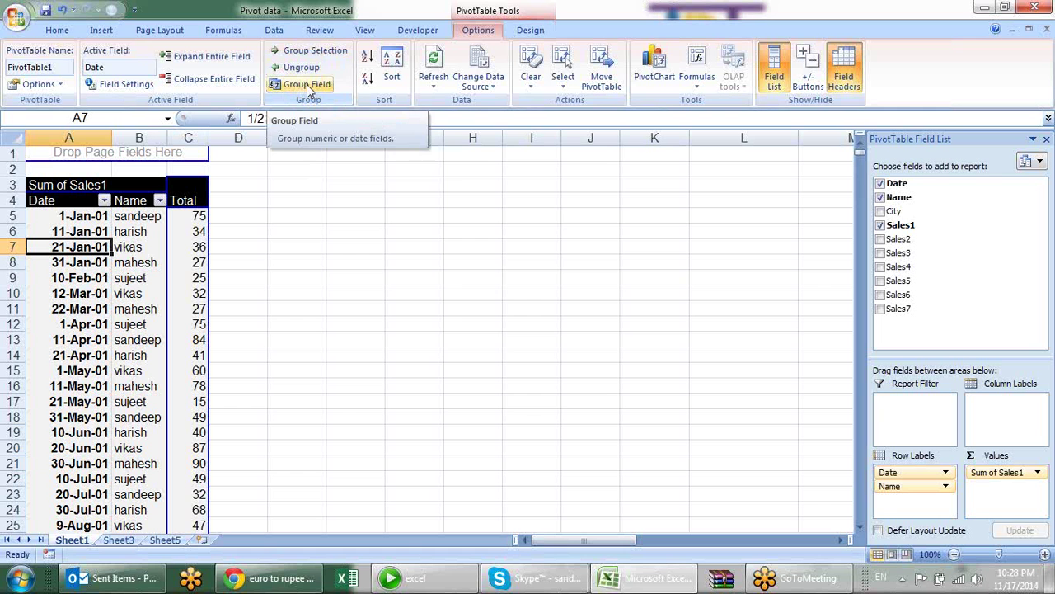
pyautogui.click(306, 84)
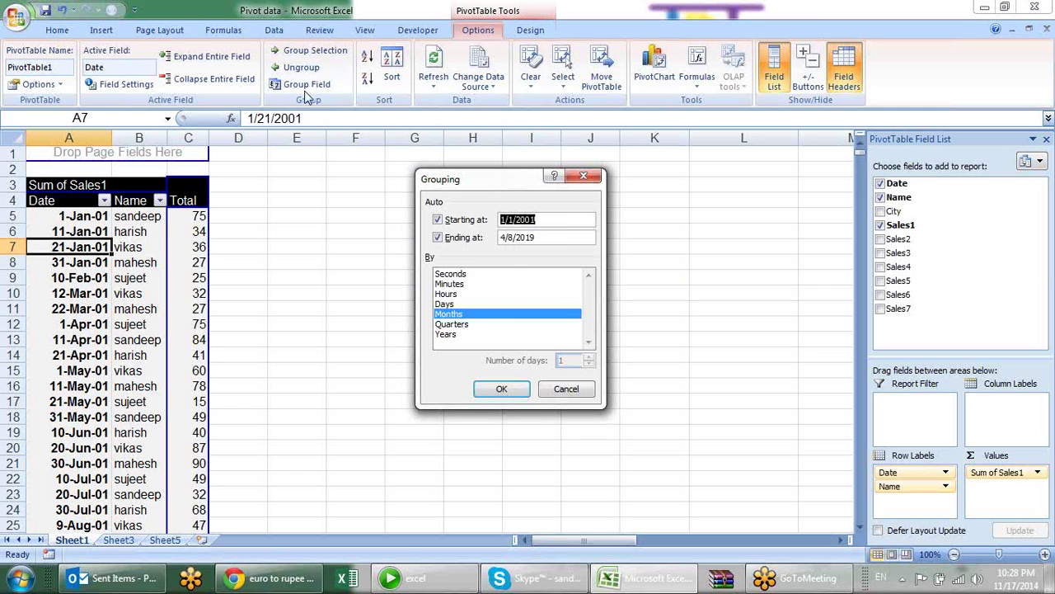
# Group the pivot dates (starting 1/1/2001) by Months.
pyautogui.moveTo(483, 183); pyautogui.dragTo(442, 172)
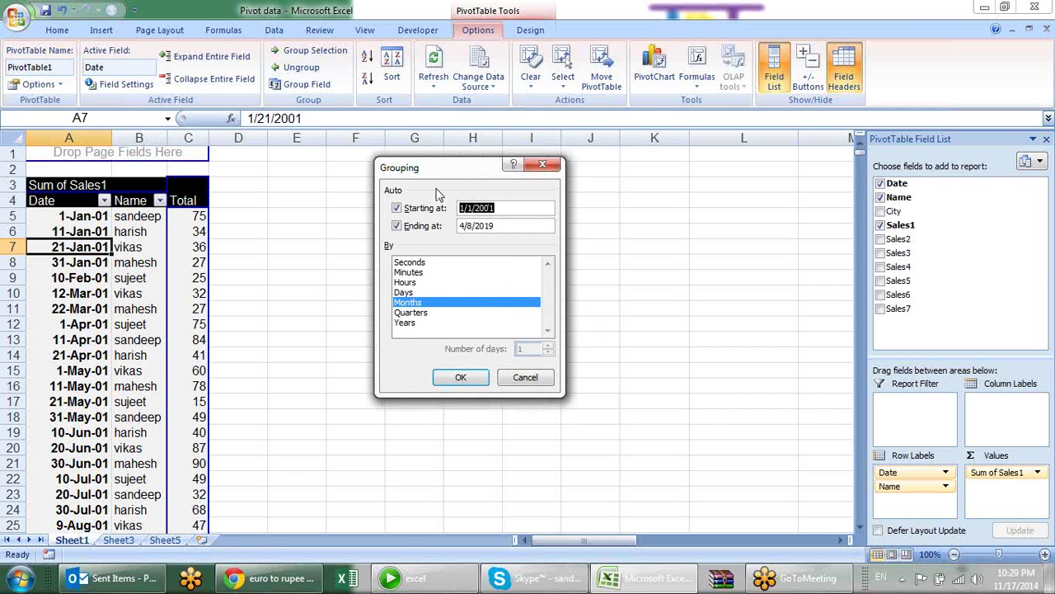
pyautogui.click(512, 205)
pyautogui.click(460, 377)
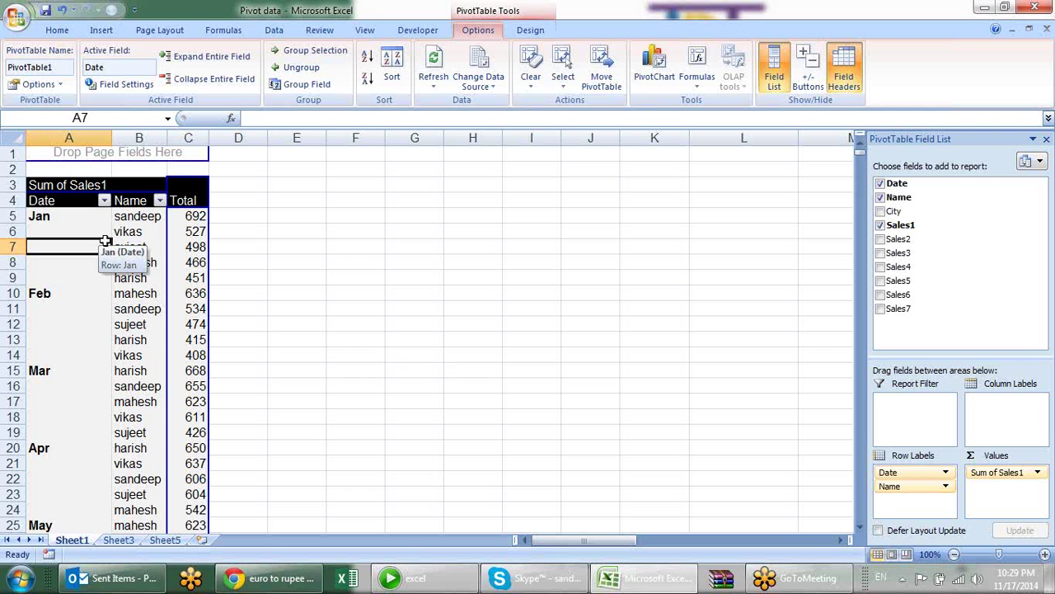
pyautogui.scroll(-3, 130, 247)
pyautogui.scroll(-5, 129, 246)
pyautogui.scroll(-6, 129, 247)
pyautogui.scroll(7, 129, 247)
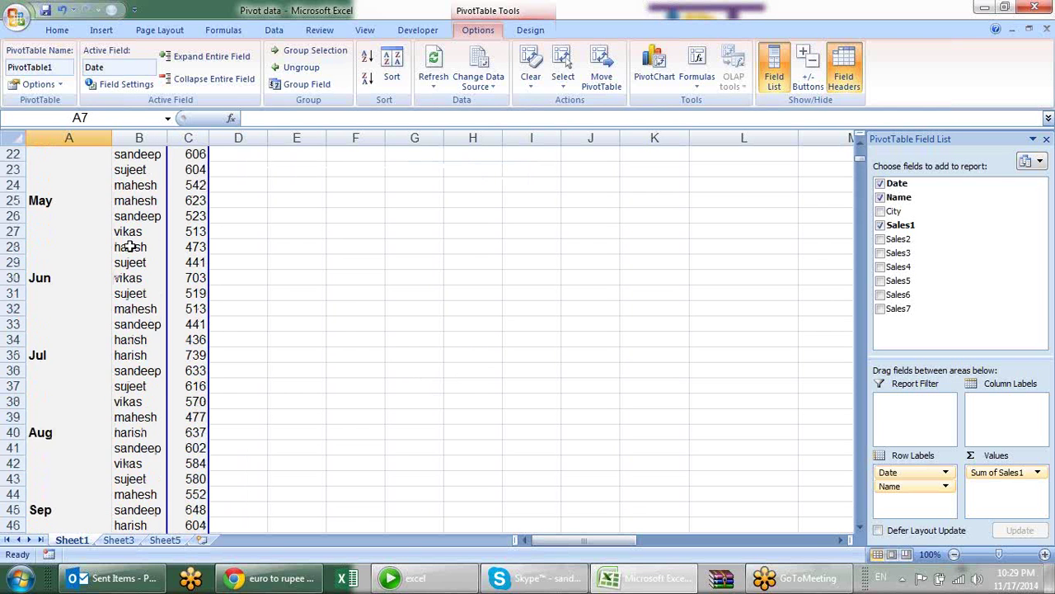
pyautogui.scroll(7, 129, 247)
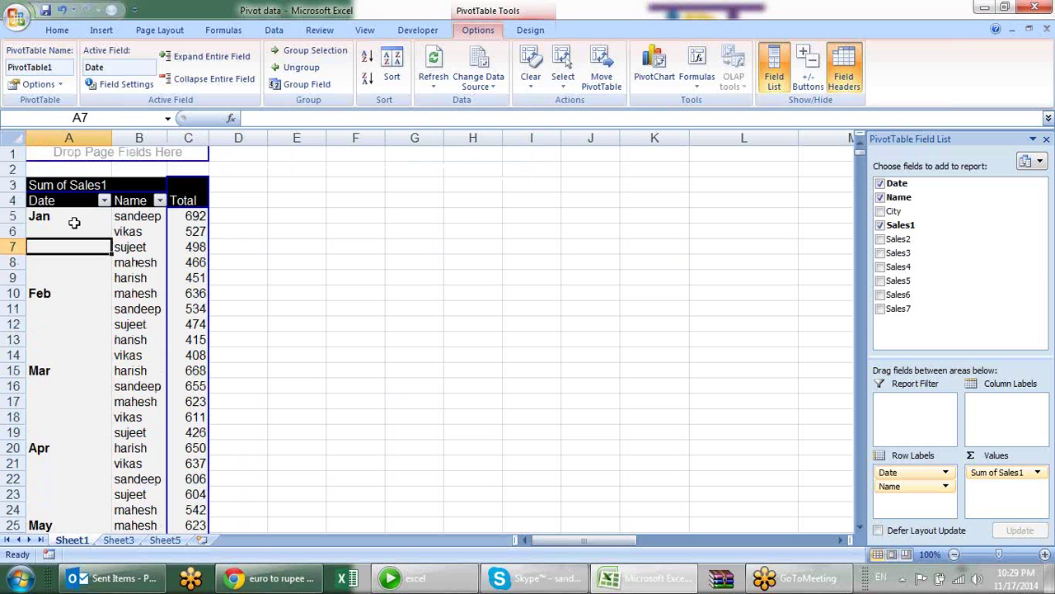
# Regroup the dates by both Years and Months, adding a Years row field starting at 2001.
pyautogui.click(281, 87)
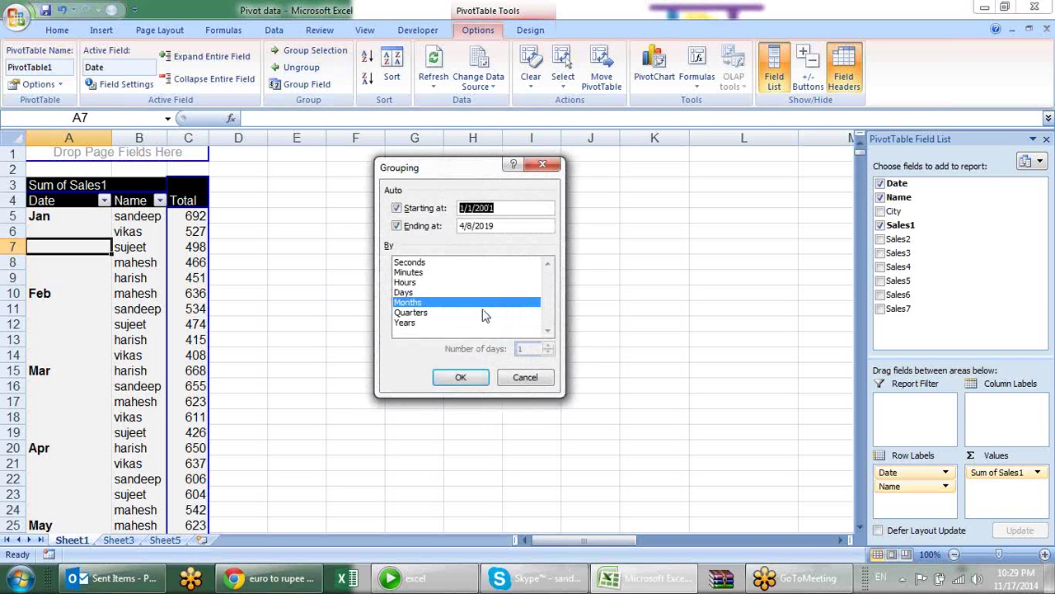
pyautogui.click(435, 324)
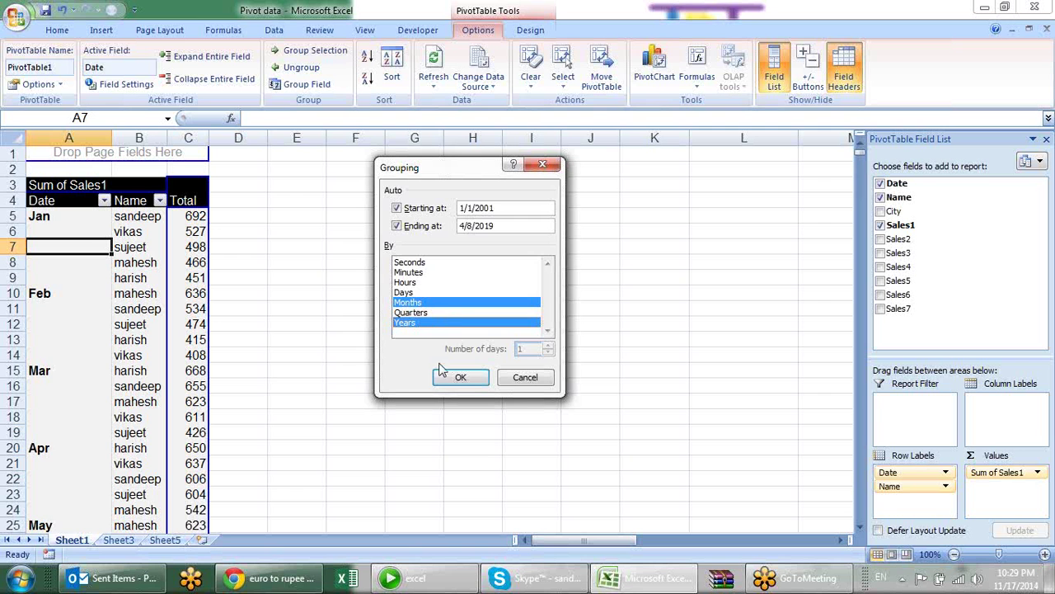
pyautogui.click(467, 380)
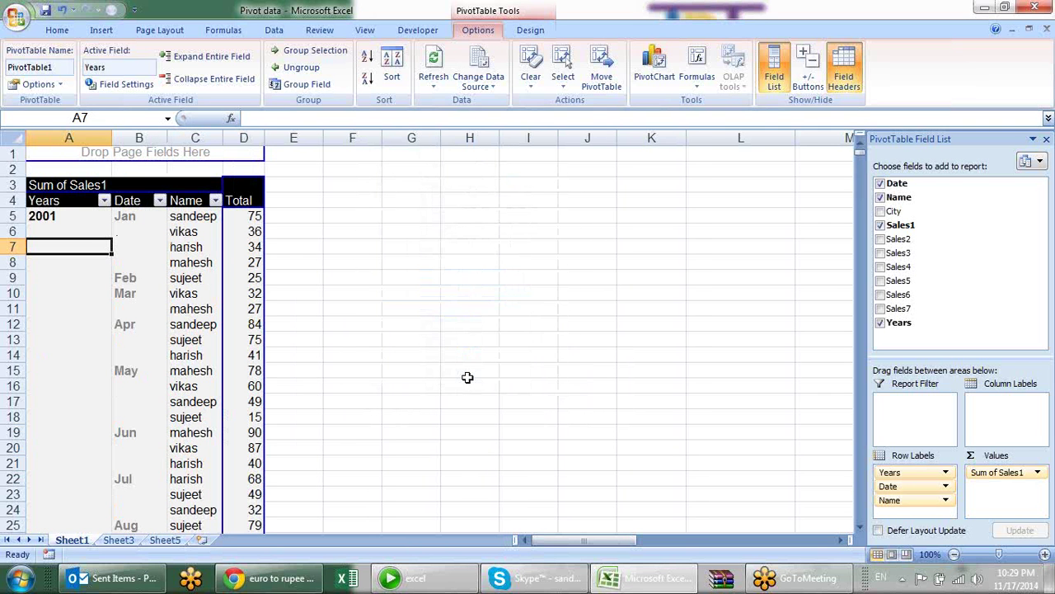
# Move Name from Row Labels to Column Labels, giving a year/month by salesperson grid.
pyautogui.click(71, 219)
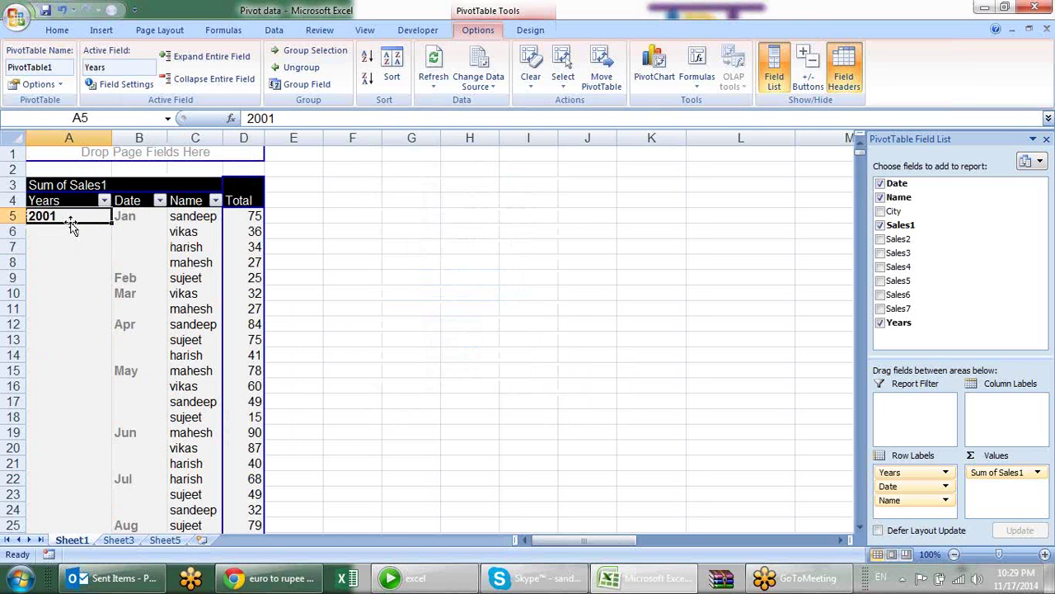
pyautogui.click(148, 219)
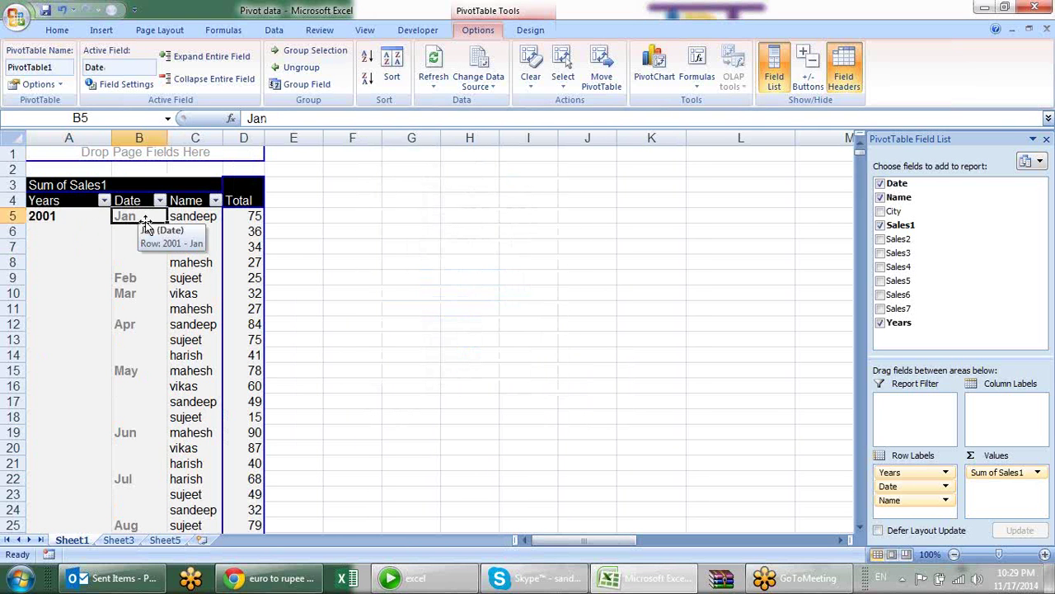
pyautogui.click(140, 278)
pyautogui.click(136, 309)
pyautogui.click(140, 324)
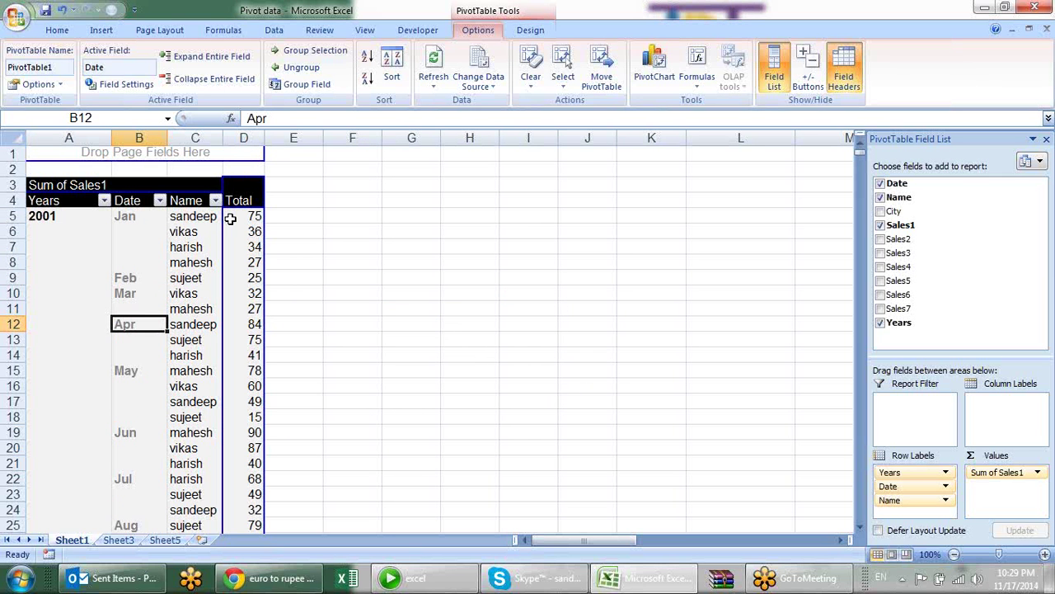
pyautogui.moveTo(890, 500); pyautogui.dragTo(998, 421)
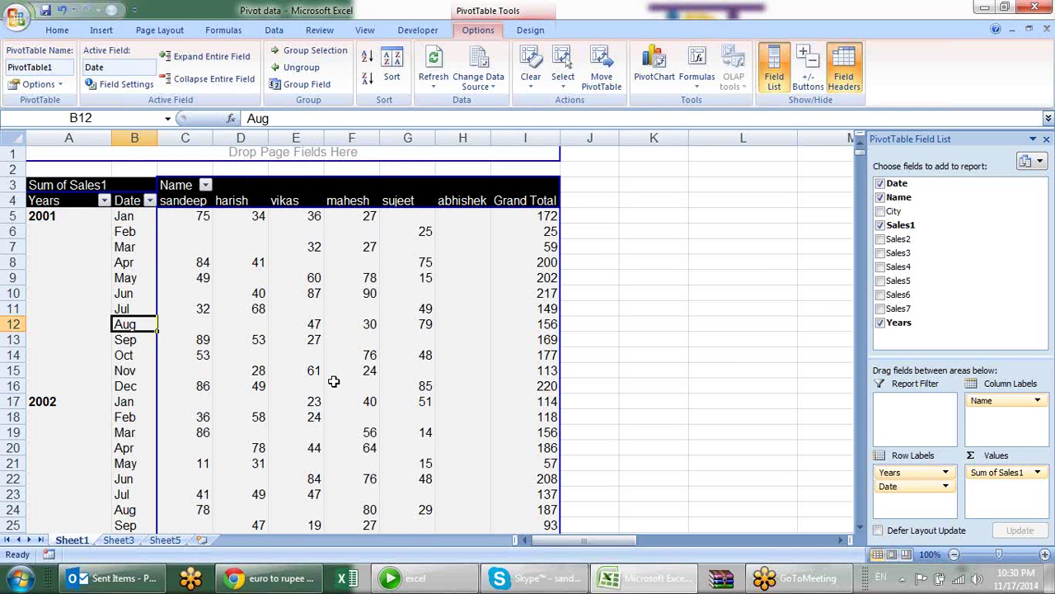
# Toggle between yearly totals and monthly rows, confirming January 2001 totals 172, without adding detail fields.
pyautogui.click(33, 216)
pyautogui.click(37, 216)
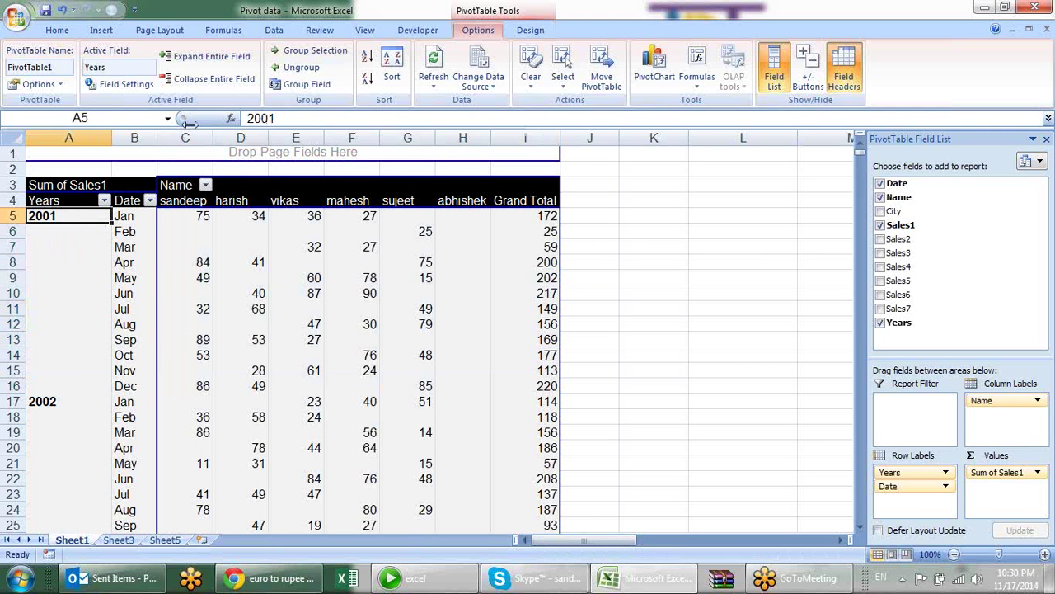
pyautogui.click(221, 85)
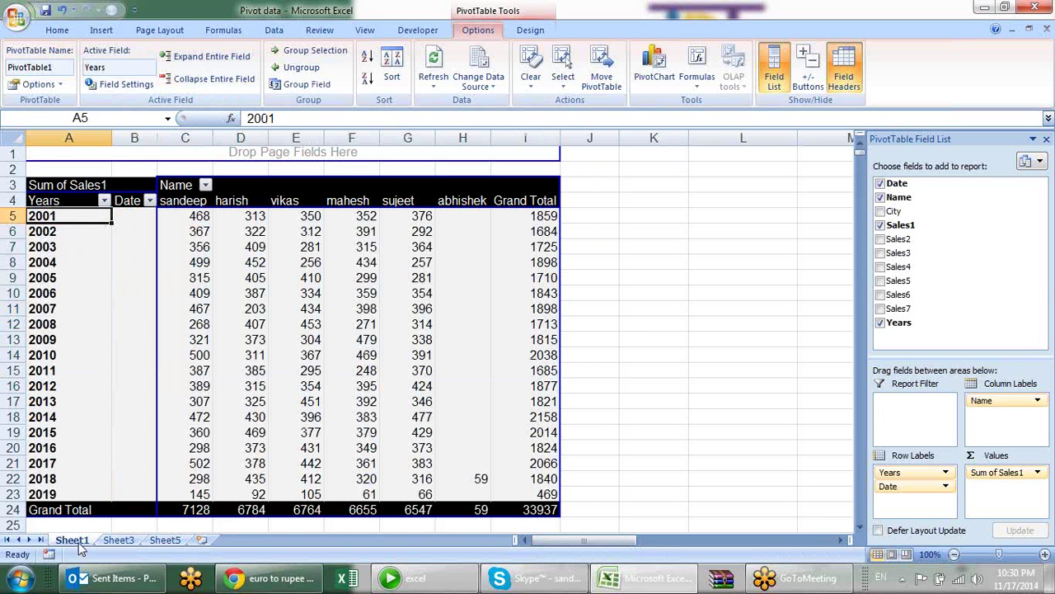
pyautogui.click(208, 59)
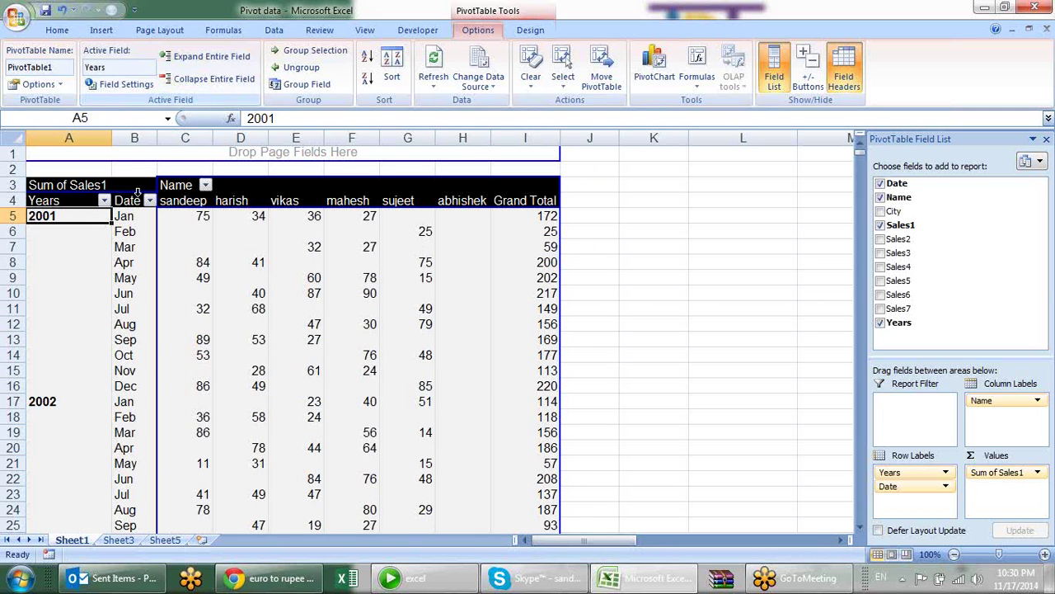
pyautogui.click(124, 216)
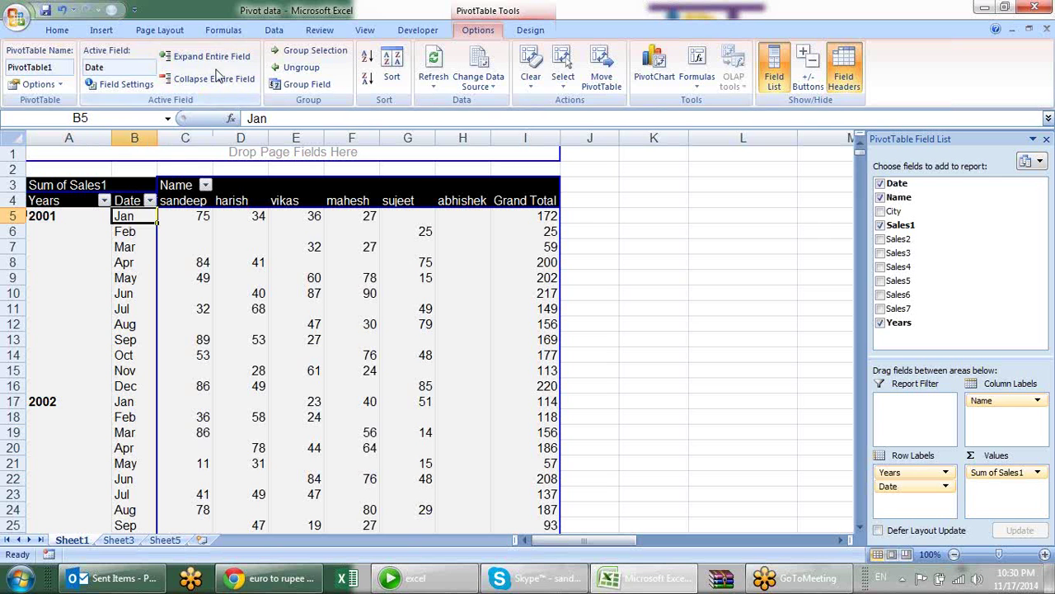
pyautogui.click(216, 77)
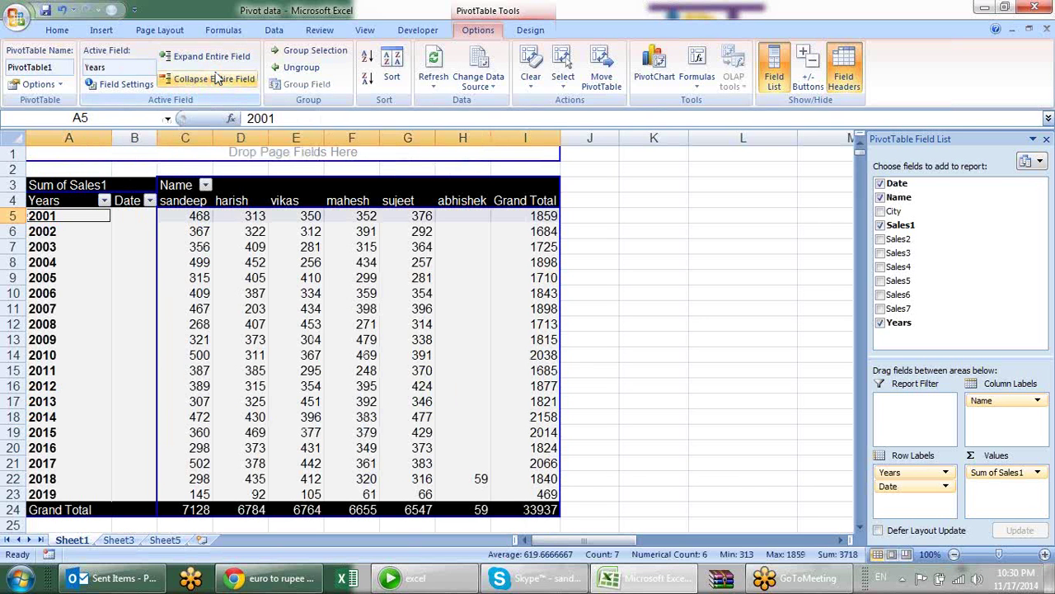
pyautogui.click(221, 56)
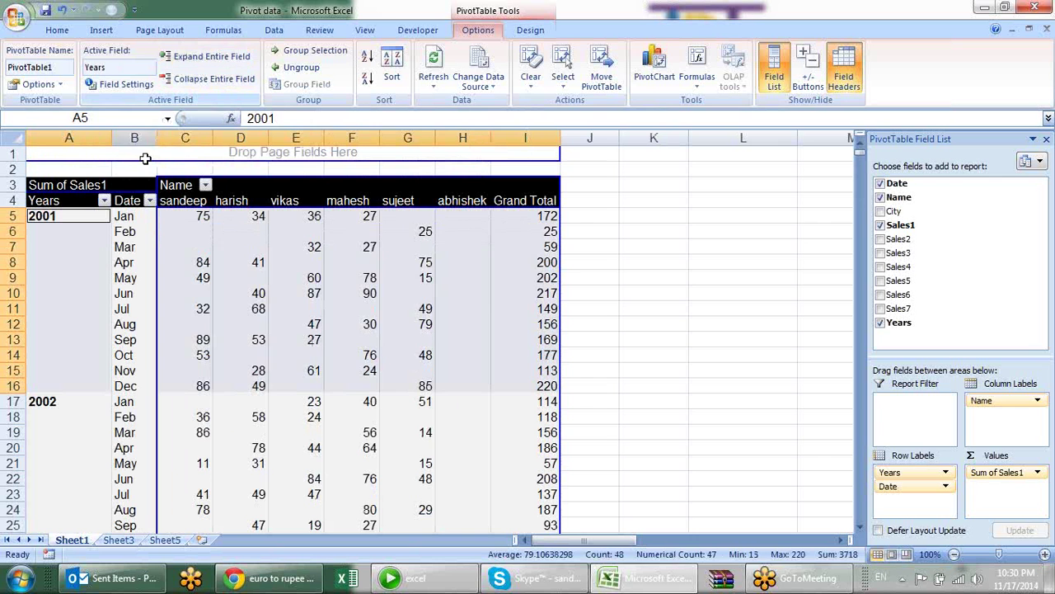
pyautogui.click(135, 216)
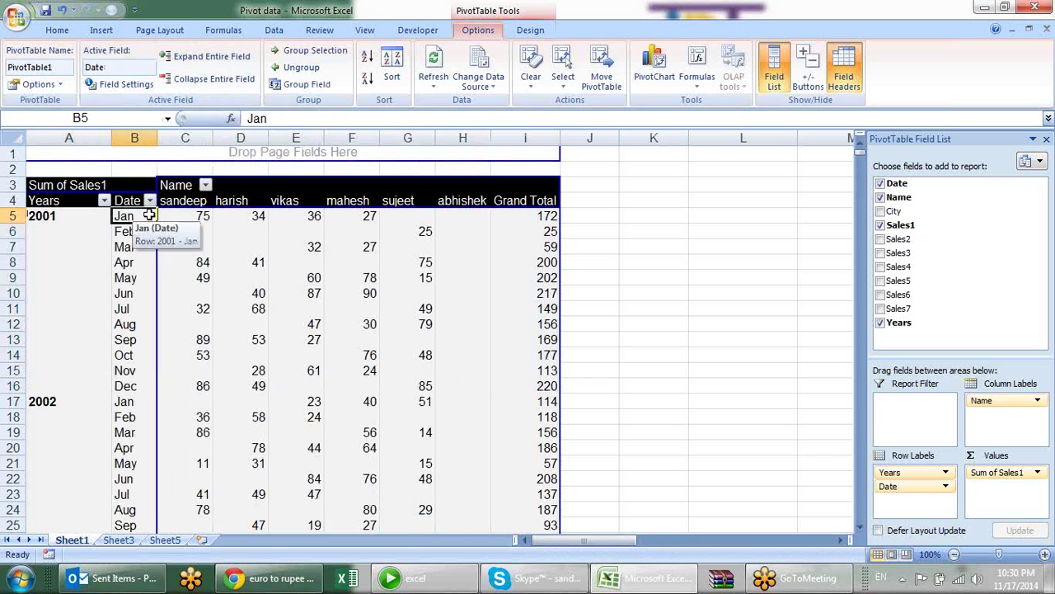
pyautogui.click(226, 58)
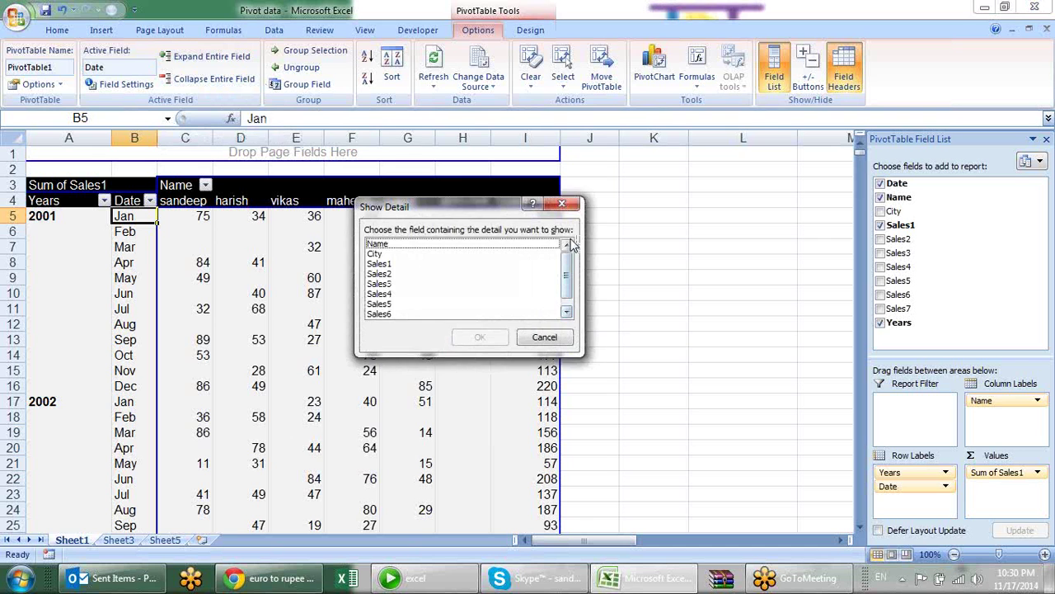
pyautogui.click(561, 204)
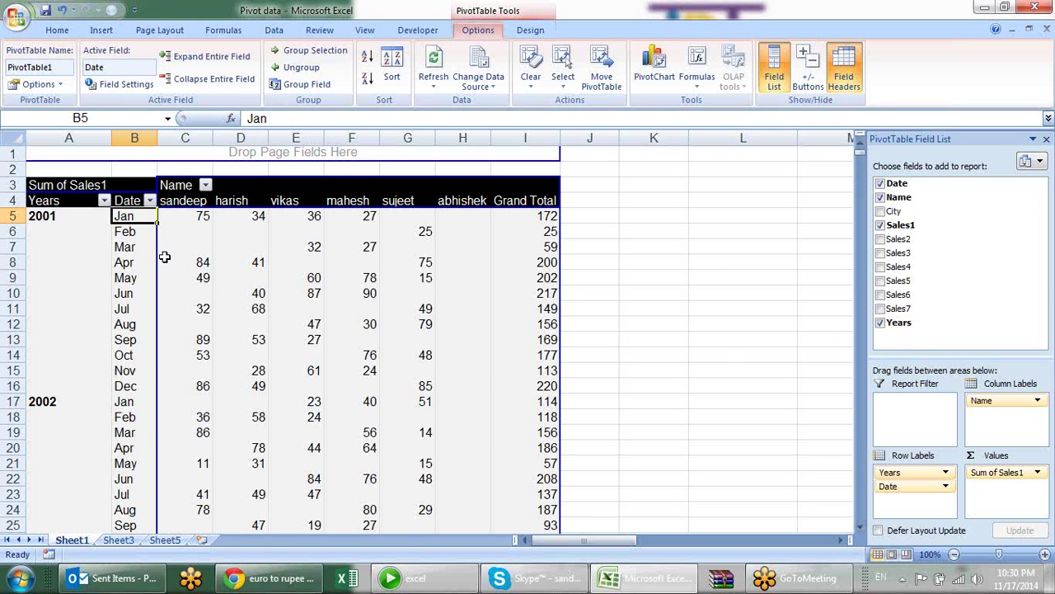
# Add Days to the date grouping and test collapsing and expanding the entire field.
pyautogui.click(289, 90)
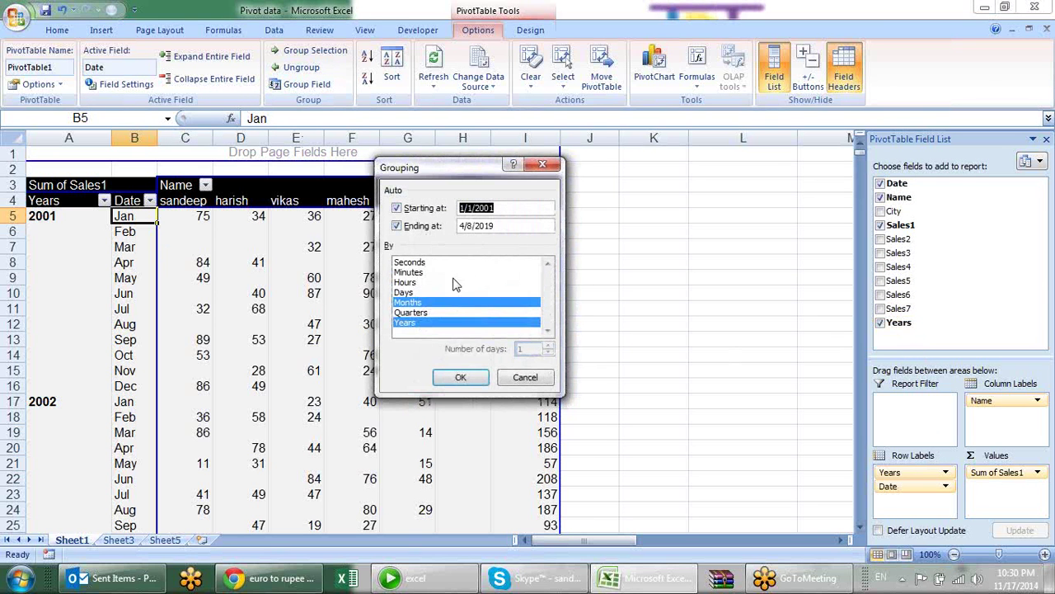
pyautogui.click(404, 292)
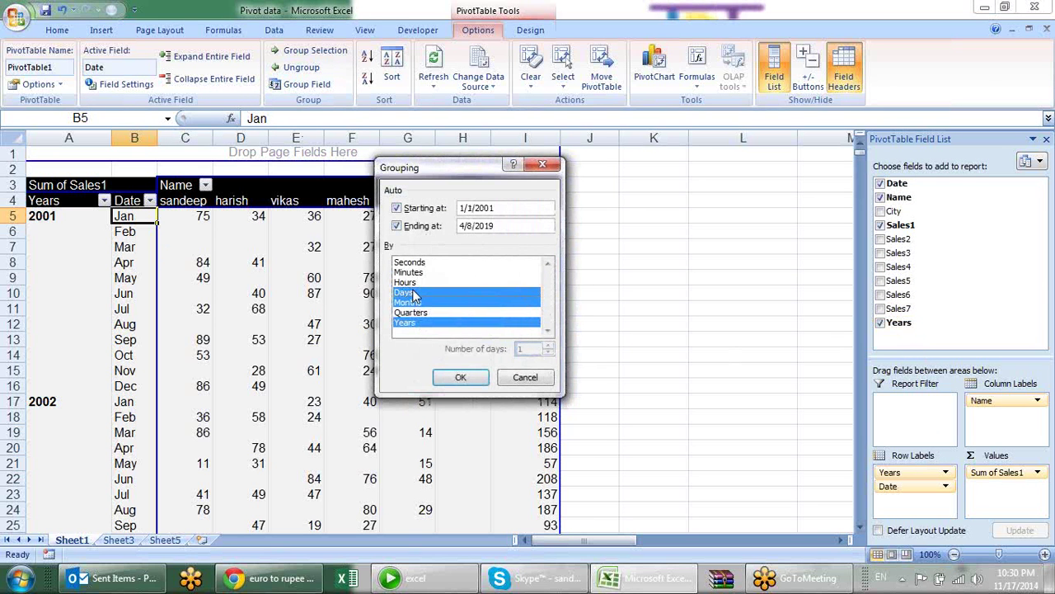
pyautogui.click(464, 376)
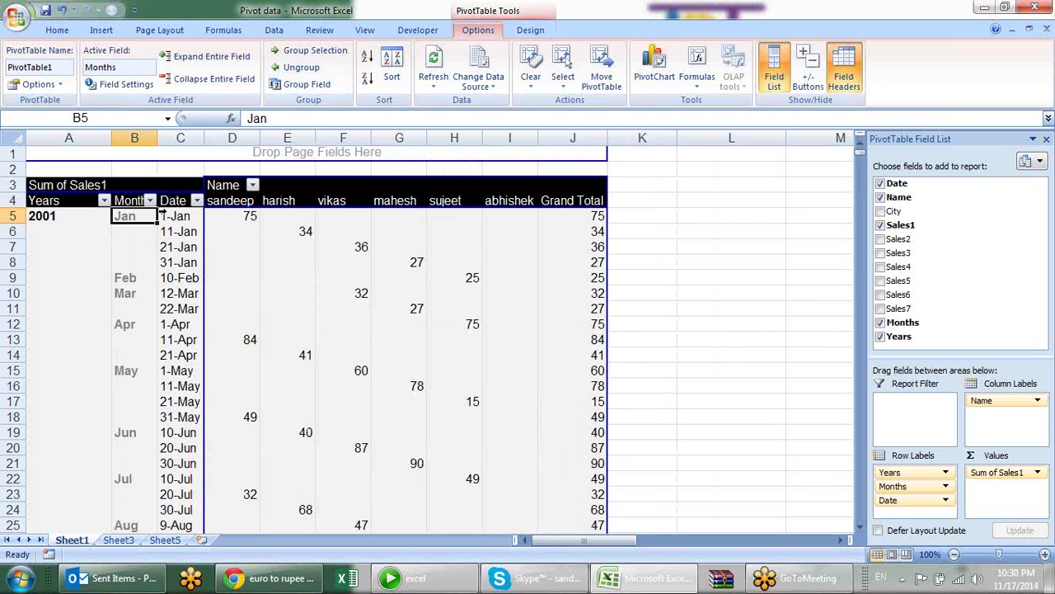
pyautogui.click(211, 79)
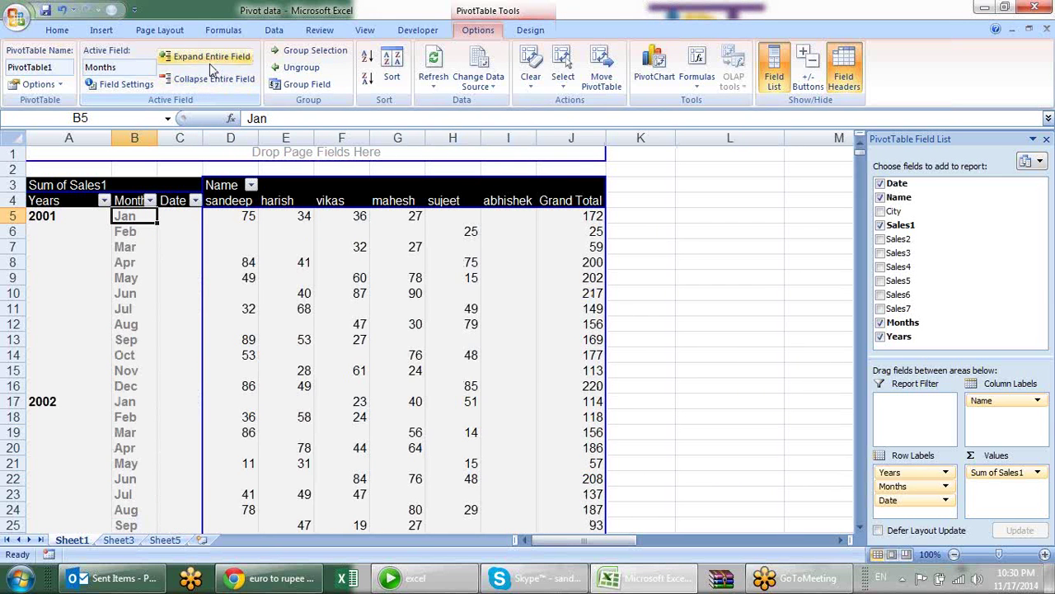
pyautogui.click(209, 59)
pyautogui.click(212, 81)
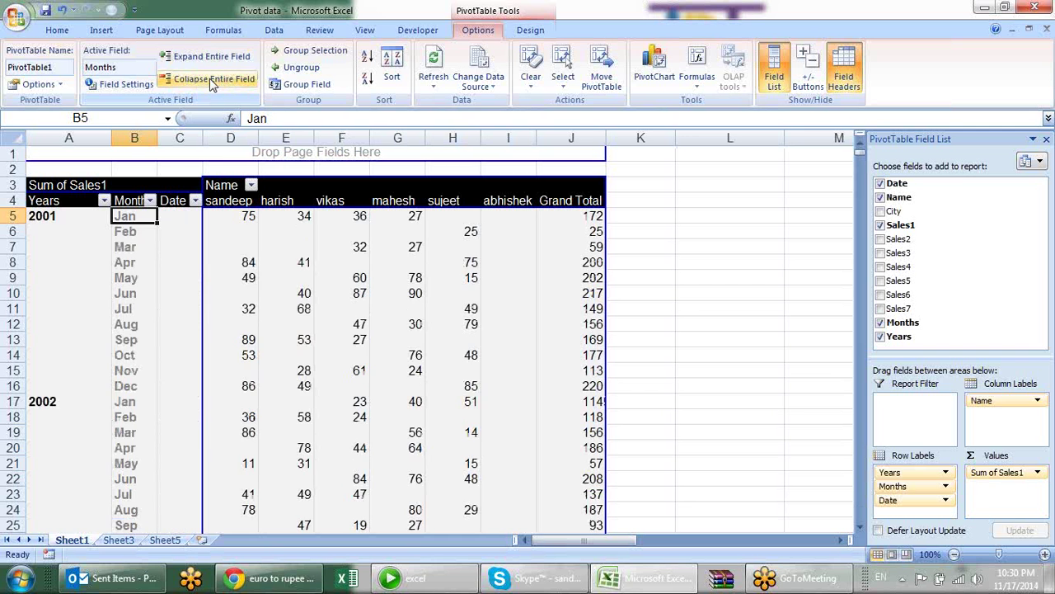
pyautogui.scroll(-7, 374, 353)
pyautogui.scroll(5, 374, 353)
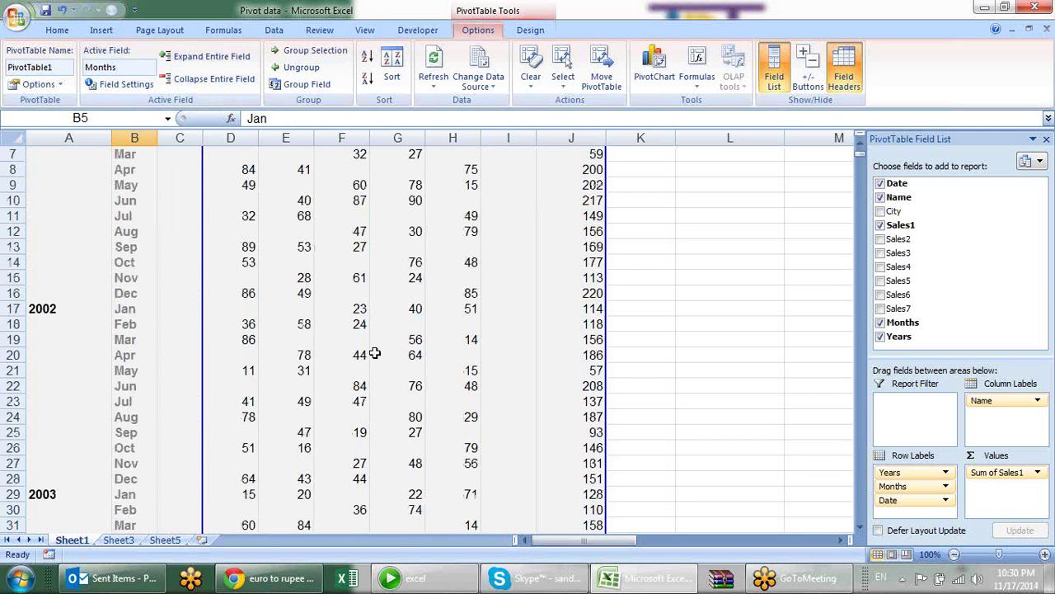
pyautogui.scroll(2, 374, 353)
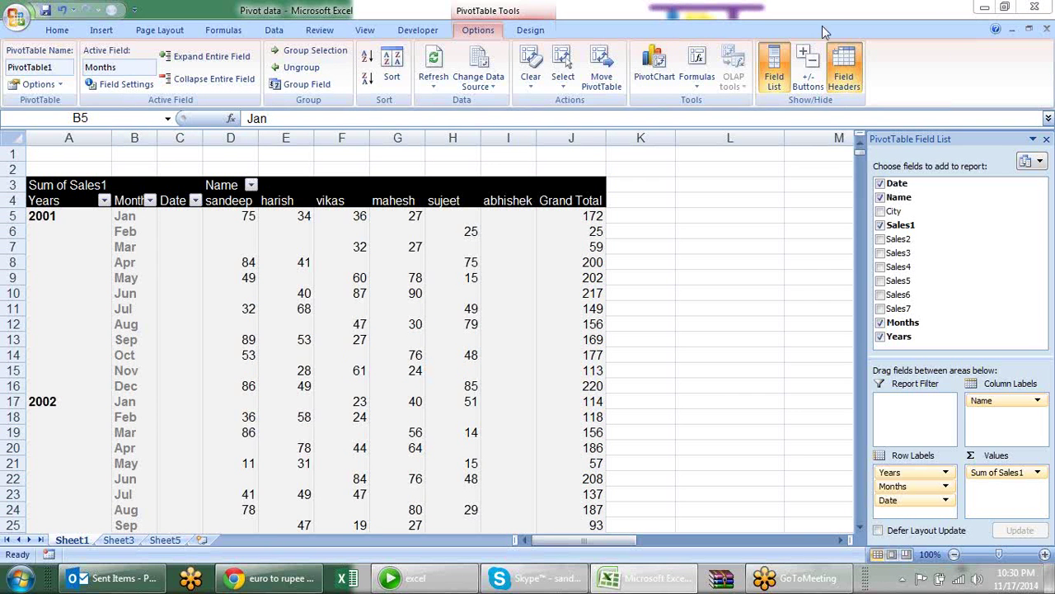
# Regroup the dates by Years and Quarters only, with 2001 Qtr1 totalling 256.
pyautogui.click(327, 86)
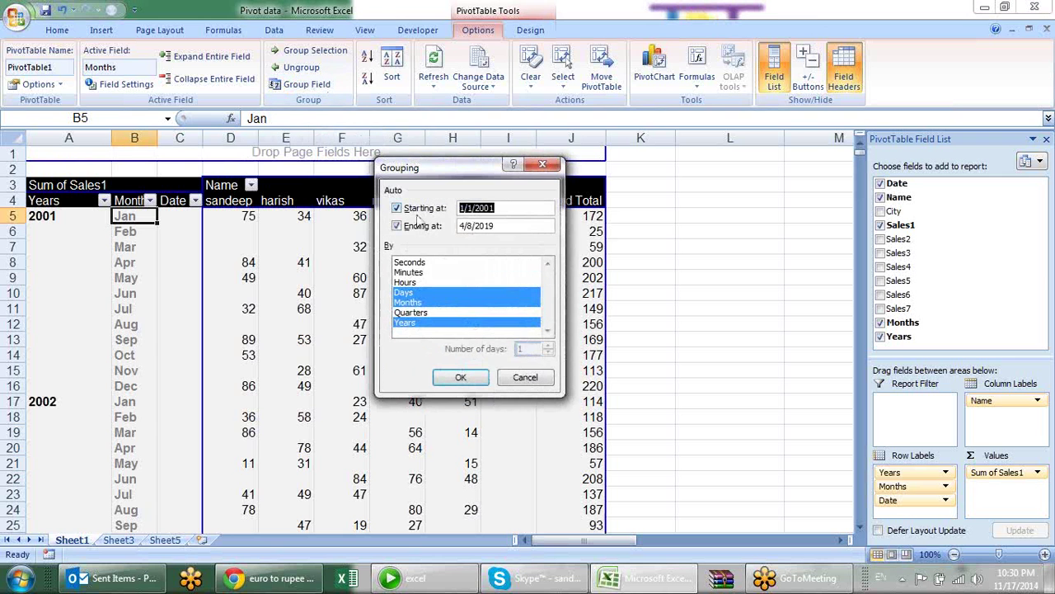
pyautogui.click(414, 294)
pyautogui.click(415, 302)
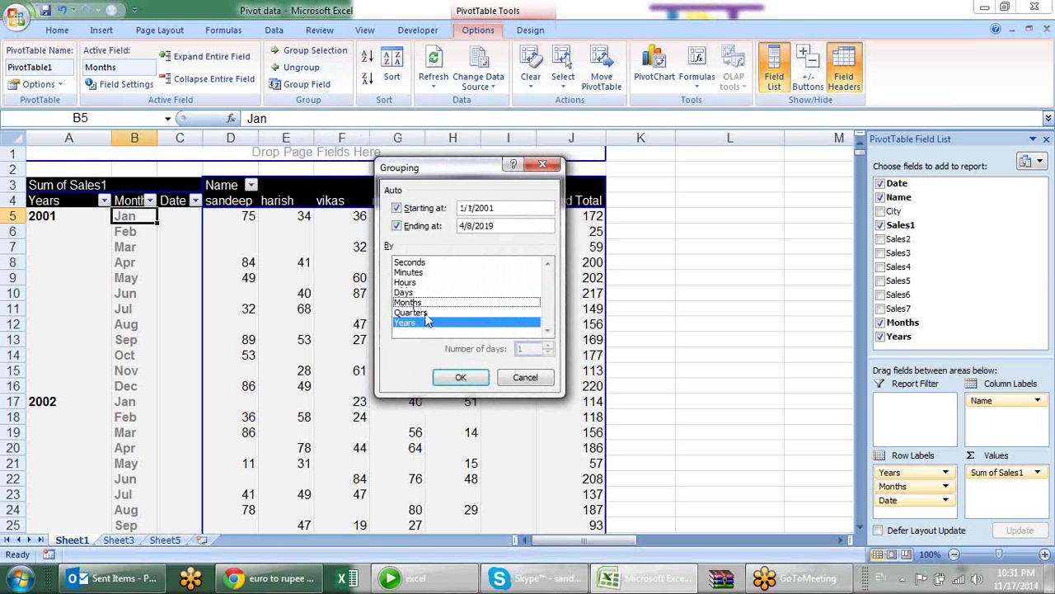
pyautogui.click(416, 312)
pyautogui.click(472, 377)
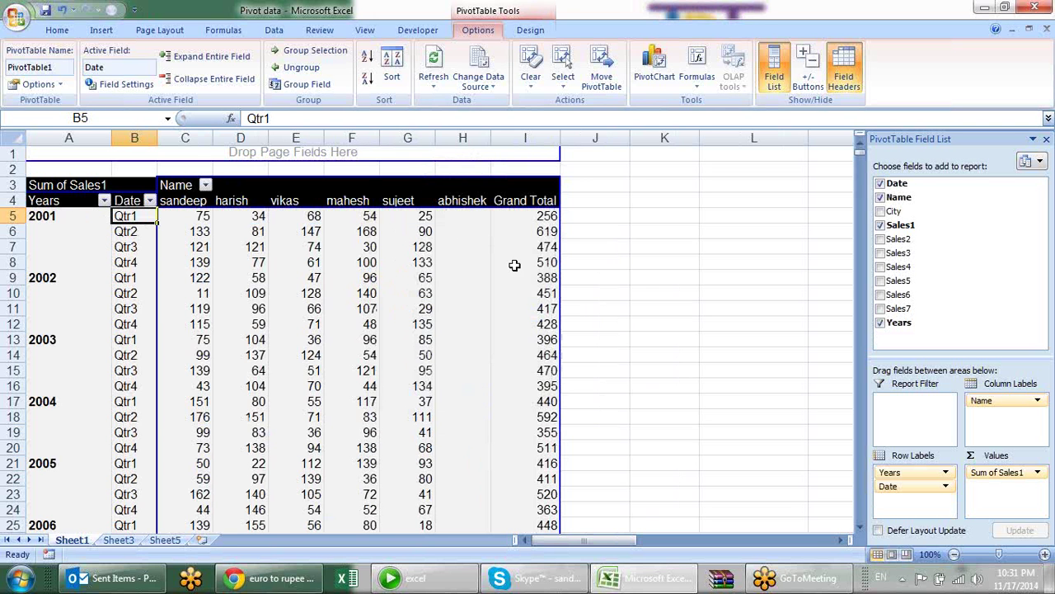
# Remove Date and Years from the rows and move Name back to Row Labels.
pyautogui.scroll(-2, 429, 352)
pyautogui.scroll(-3, 429, 352)
pyautogui.scroll(4, 429, 352)
pyautogui.scroll(1, 429, 352)
pyautogui.moveTo(429, 354)
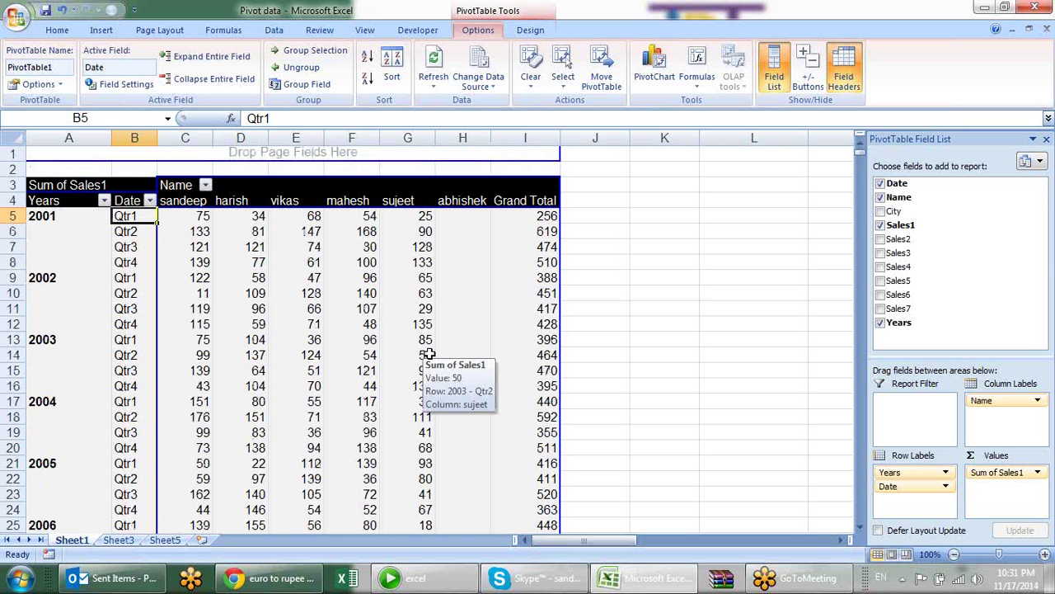
pyautogui.scroll(-4, 430, 354)
pyautogui.scroll(-2, 429, 354)
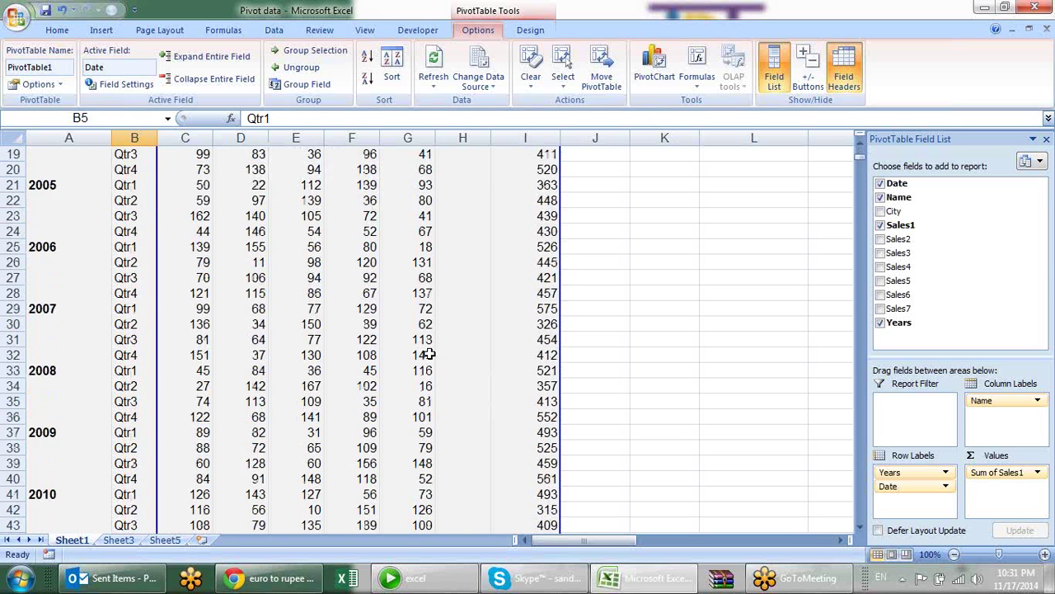
pyautogui.scroll(4, 430, 353)
pyautogui.scroll(2, 430, 354)
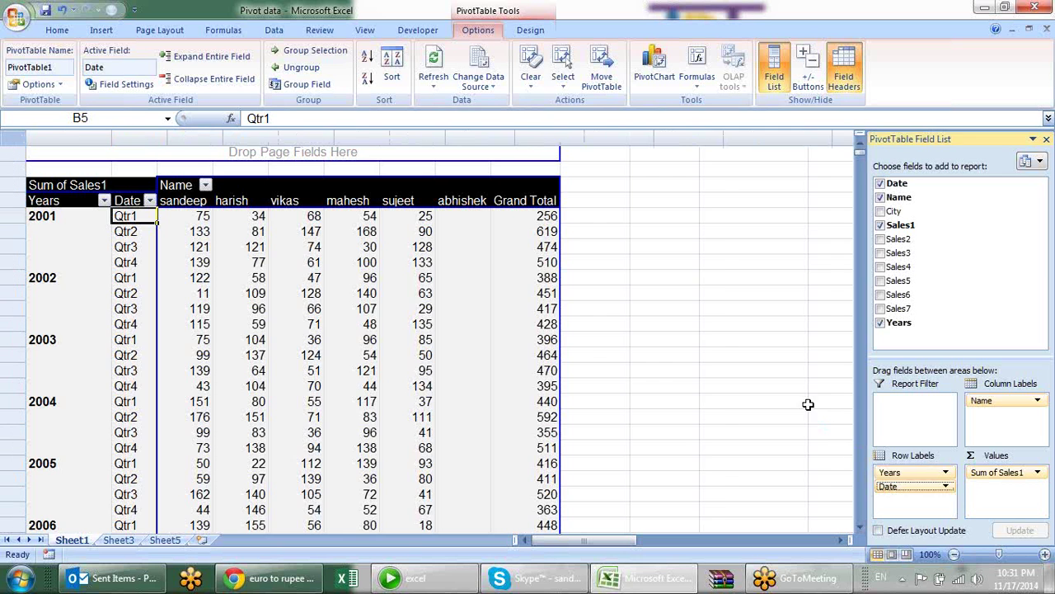
pyautogui.moveTo(903, 490); pyautogui.dragTo(808, 403)
pyautogui.moveTo(891, 472); pyautogui.dragTo(806, 374)
pyautogui.moveTo(1000, 406); pyautogui.dragTo(883, 498)
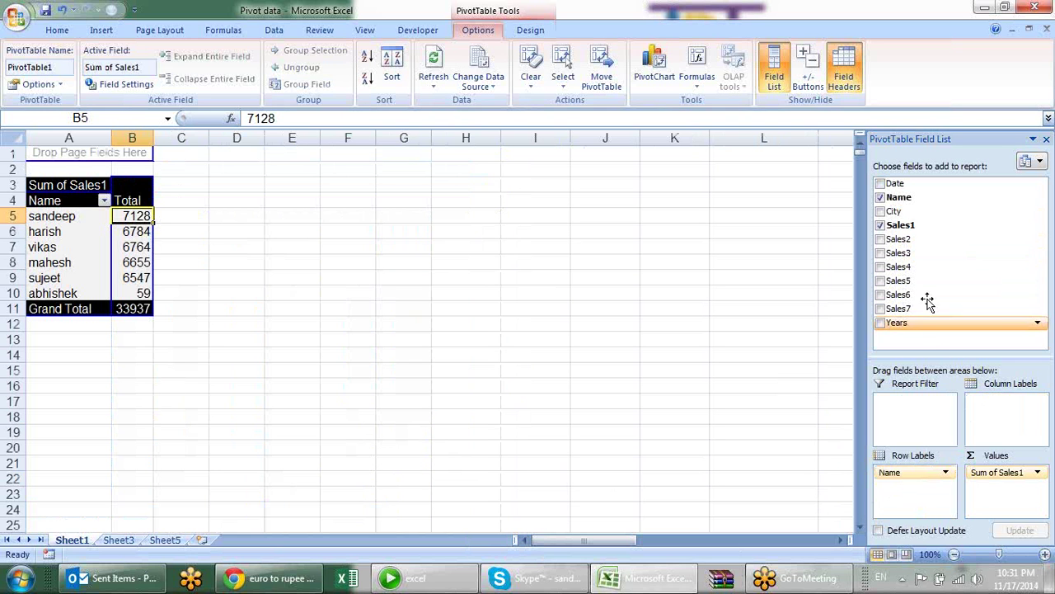
# Add Sales2 and move it to Column Labels, spreading Sales1 per name across values 10, 11, 12 onward.
pyautogui.click(881, 239)
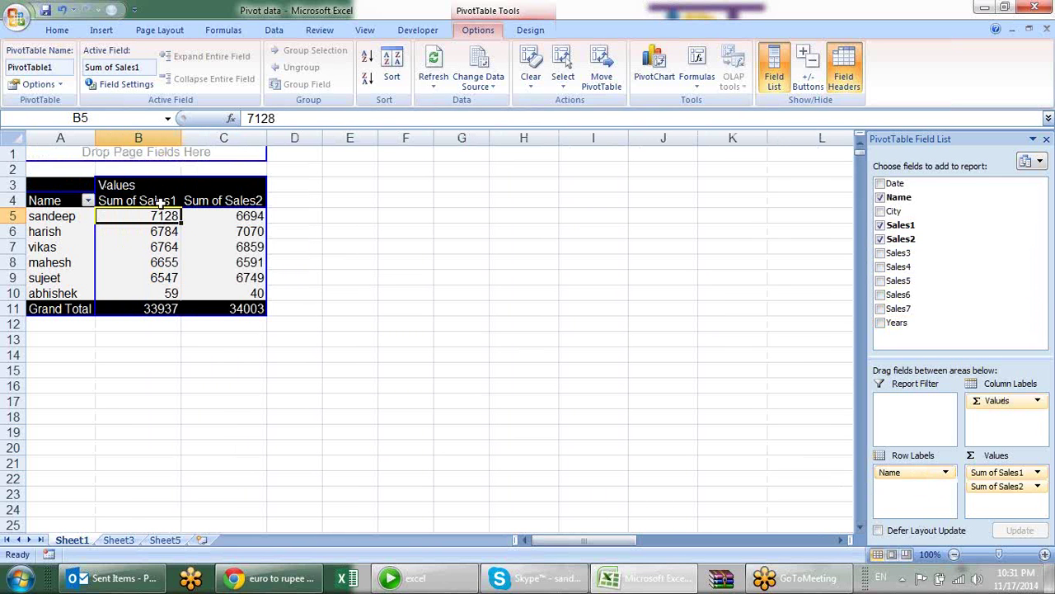
pyautogui.click(219, 200)
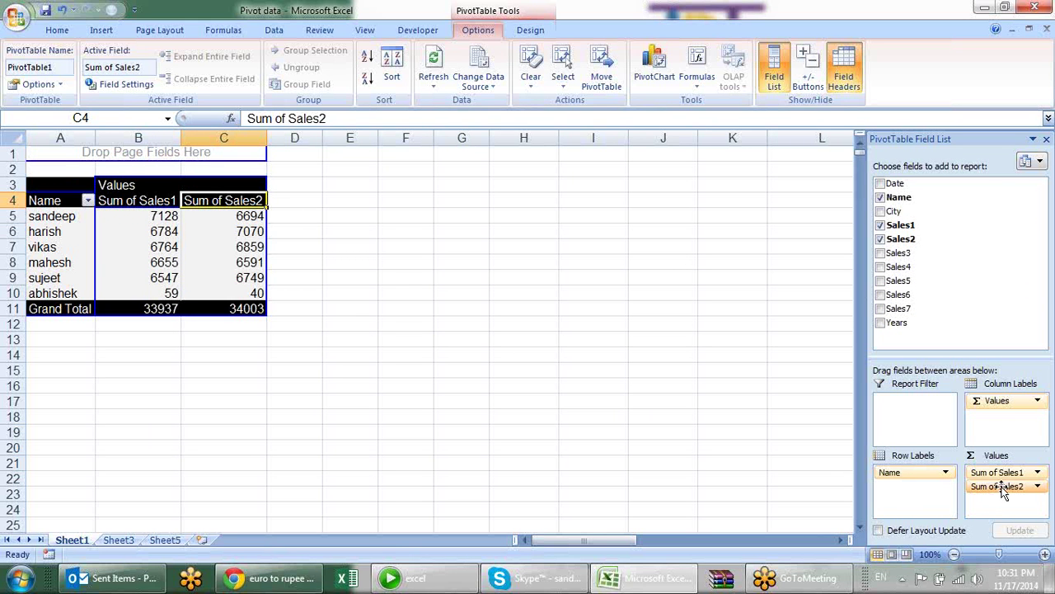
pyautogui.moveTo(1004, 492); pyautogui.dragTo(1007, 415)
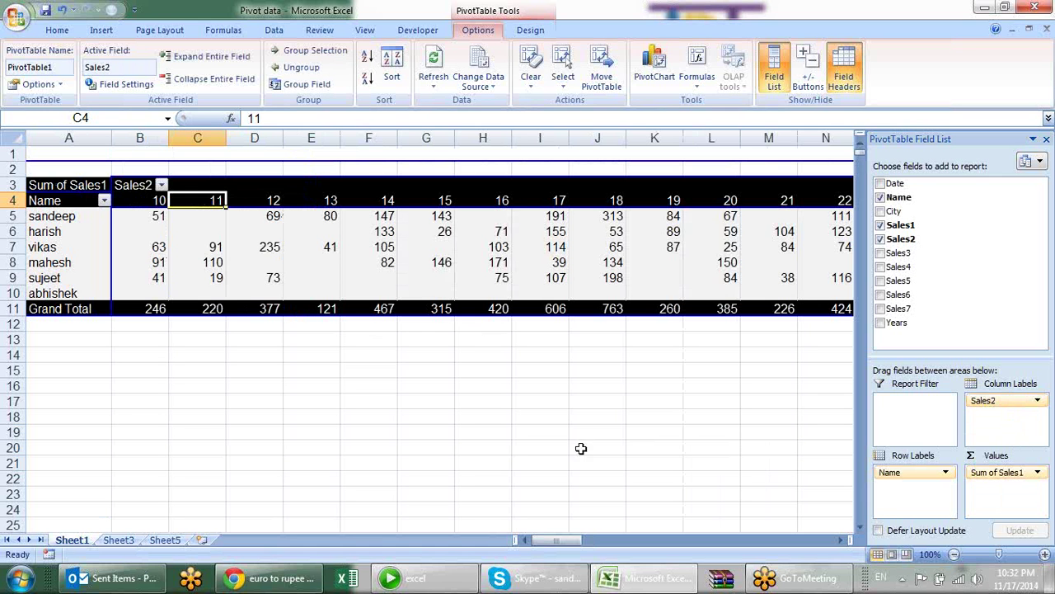
pyautogui.click(159, 201)
pyautogui.click(189, 200)
pyautogui.click(287, 202)
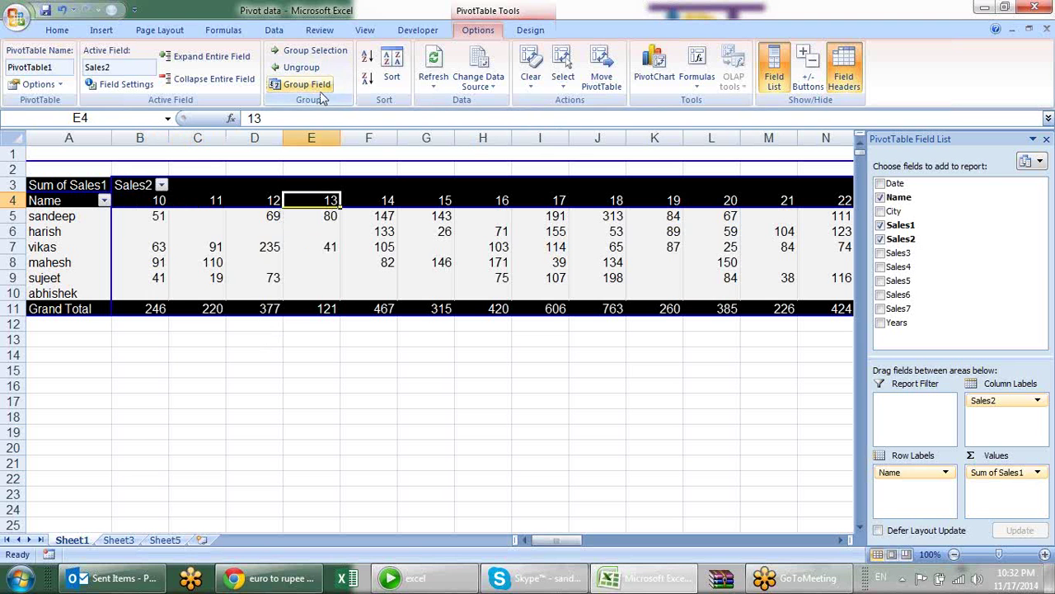
# Group the Sales2 column headings into ranges 10-29, 30-49, 50-69 and 70-90.
pyautogui.click(154, 200)
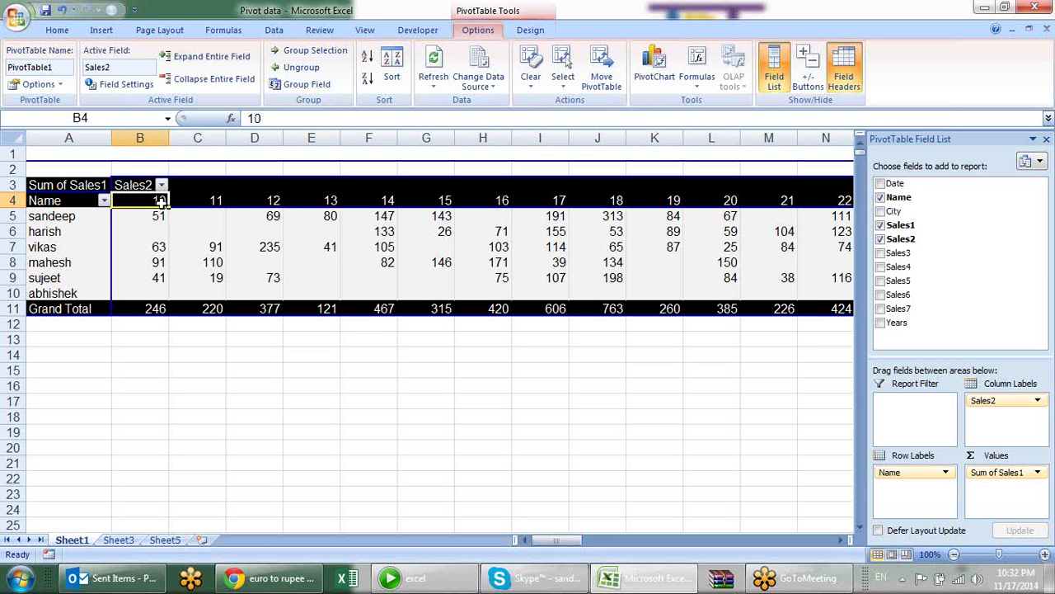
pyautogui.click(318, 84)
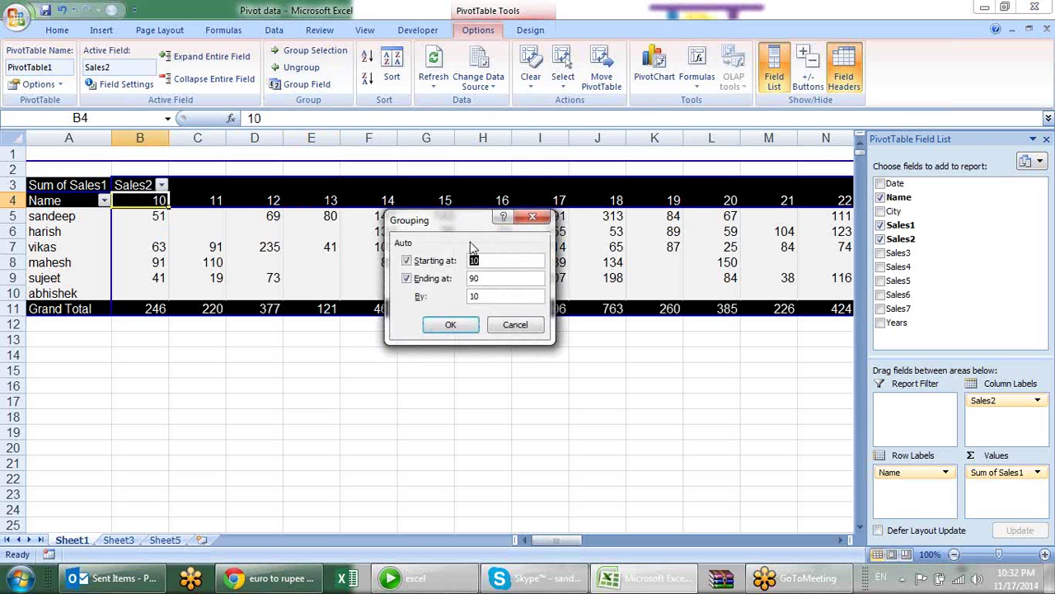
pyautogui.moveTo(473, 221); pyautogui.dragTo(296, 123)
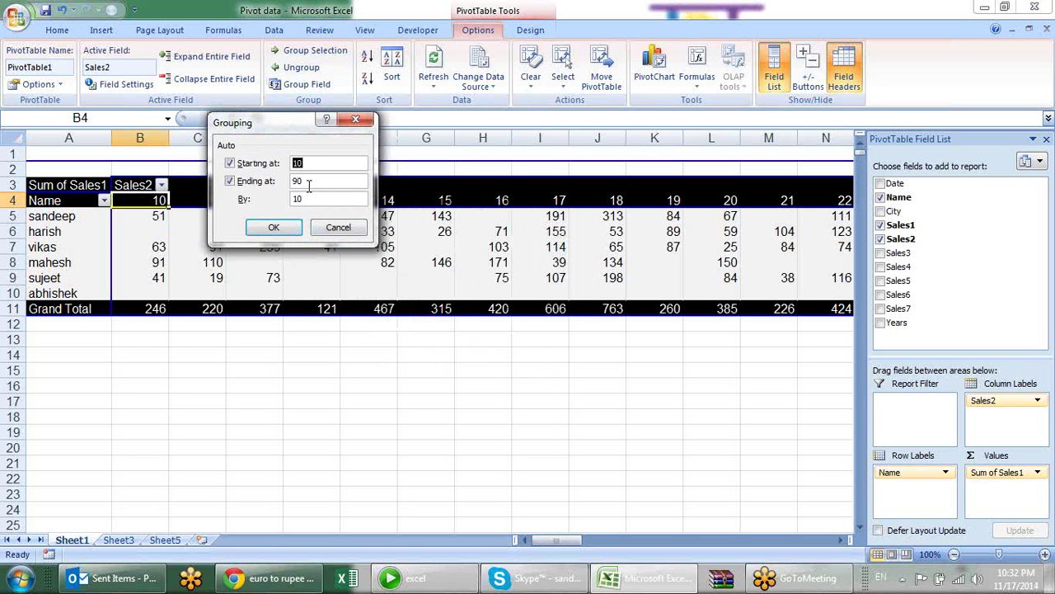
pyautogui.doubleClick(316, 199)
pyautogui.click(273, 227)
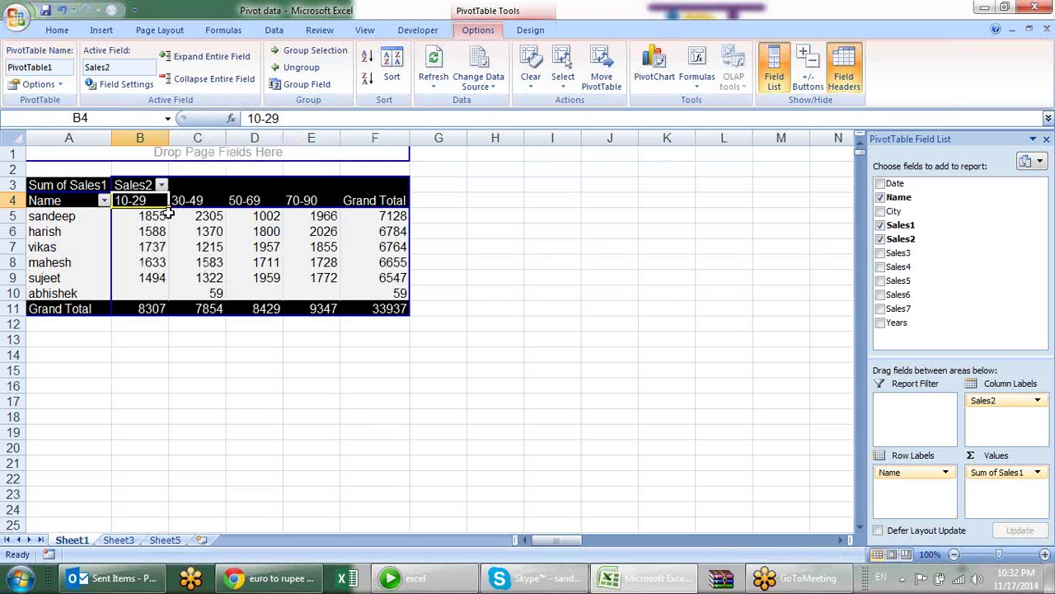
# Check the range headings and the first name's totals in the 10-29, 30-49 and 50-69 columns.
pyautogui.click(203, 199)
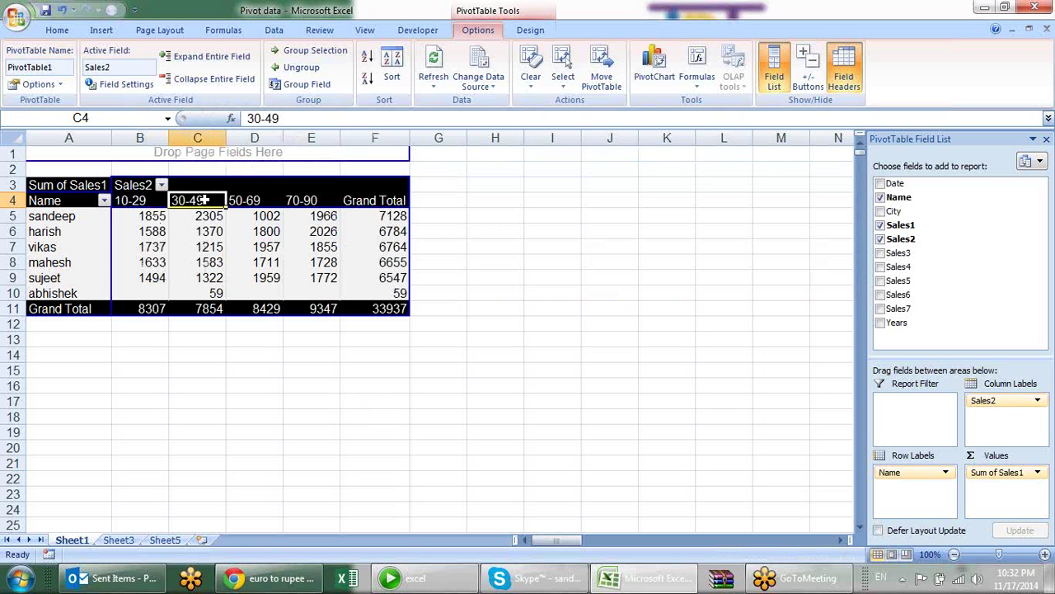
pyautogui.click(248, 200)
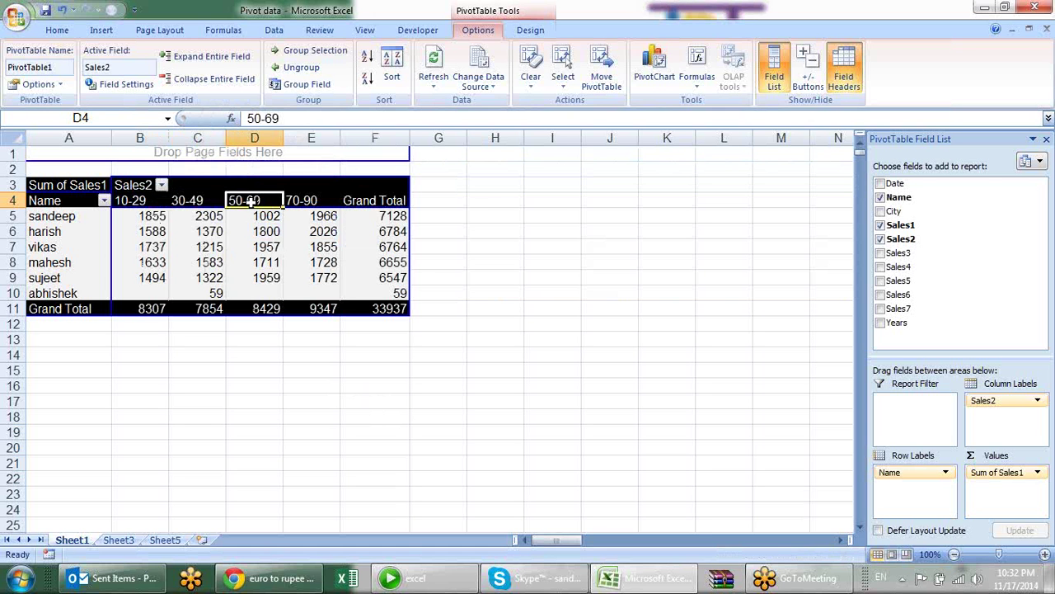
pyautogui.click(302, 205)
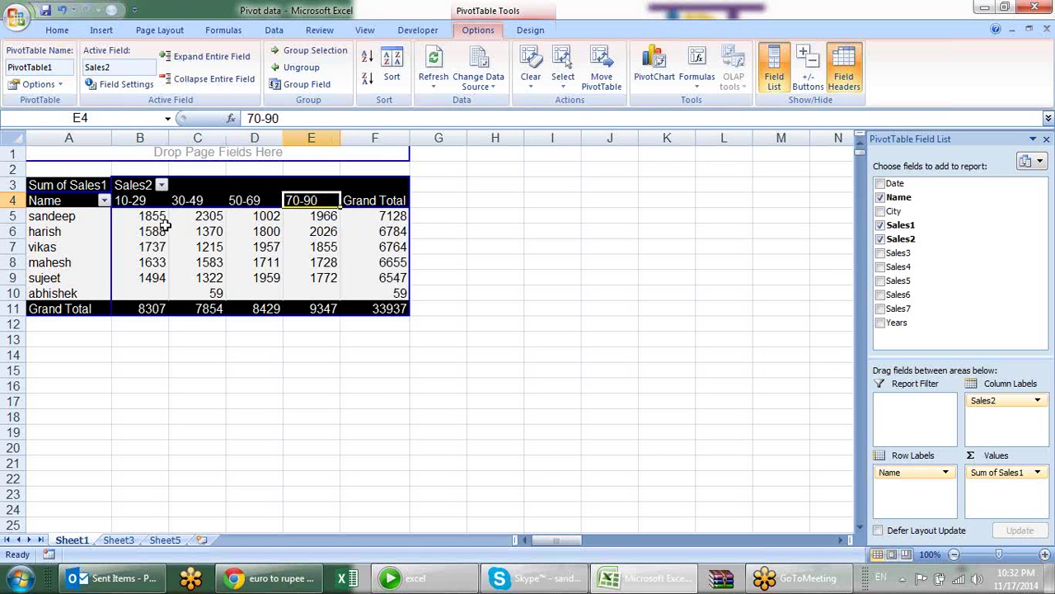
pyautogui.click(142, 203)
pyautogui.click(157, 216)
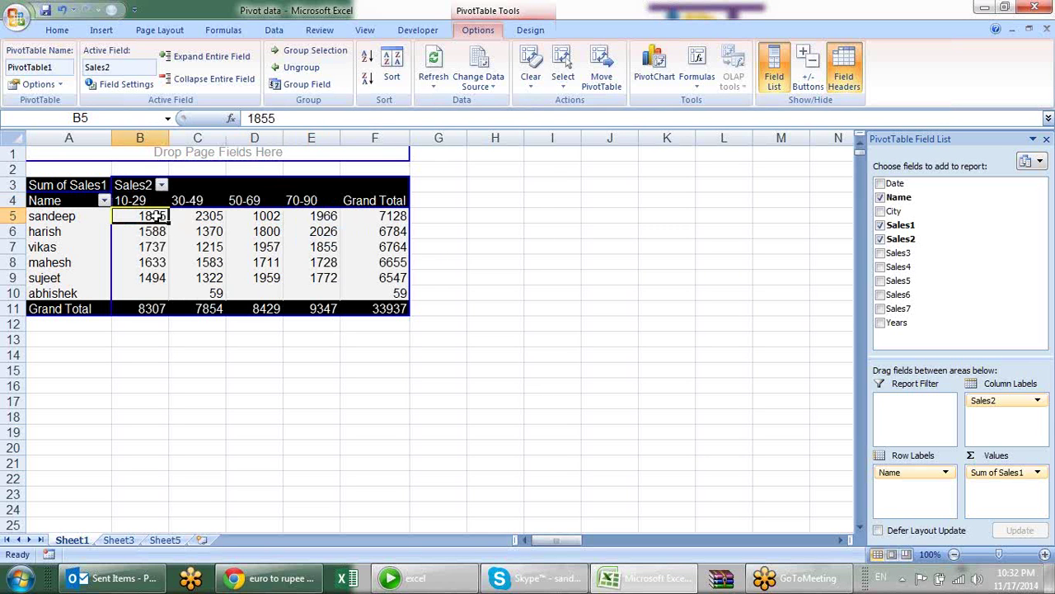
pyautogui.click(195, 200)
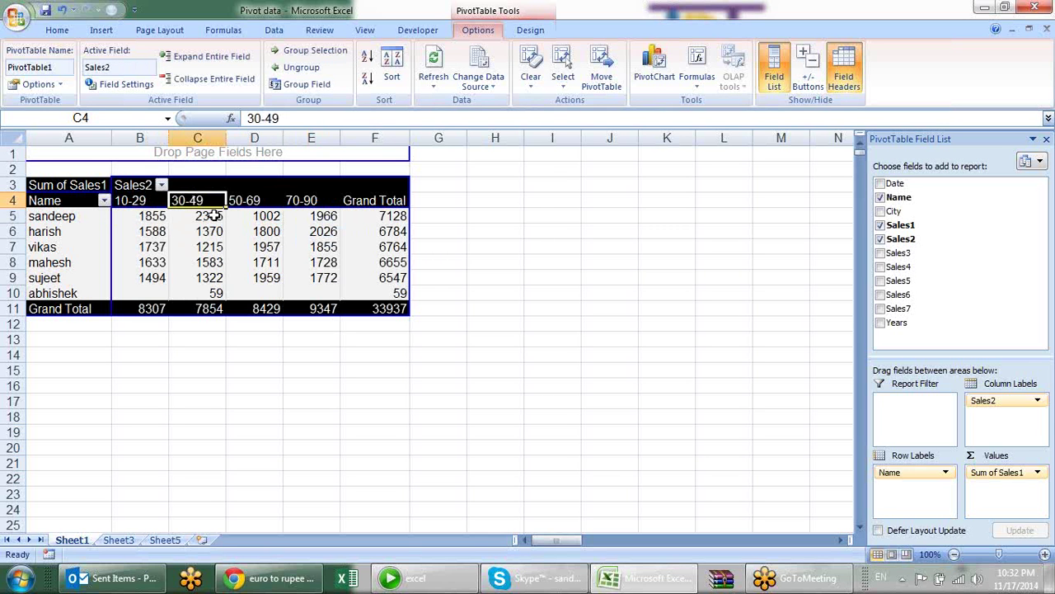
pyautogui.click(211, 216)
pyautogui.click(262, 201)
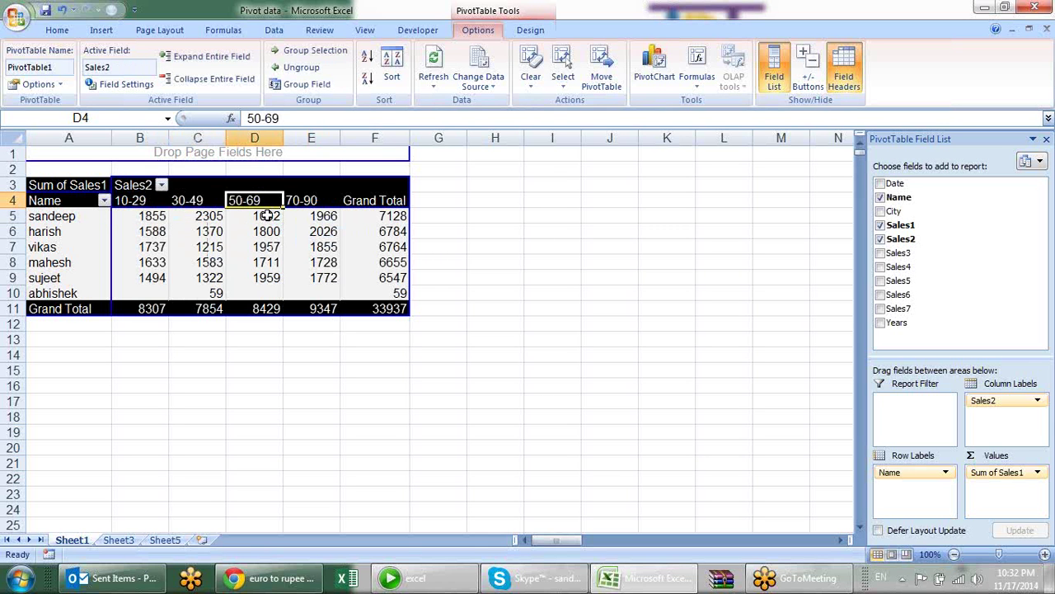
pyautogui.click(267, 216)
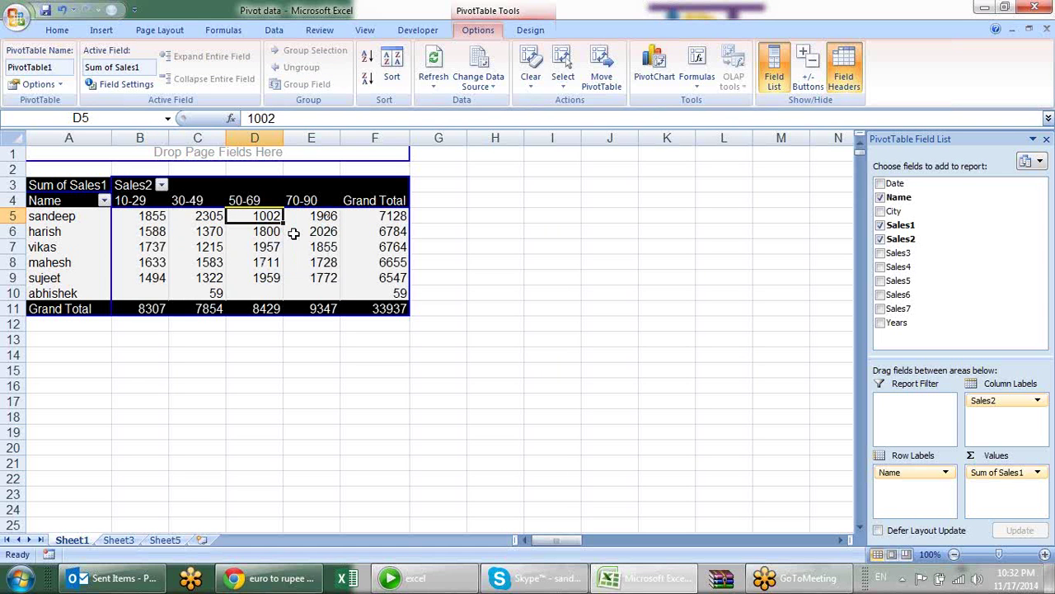
pyautogui.moveTo(293, 234)
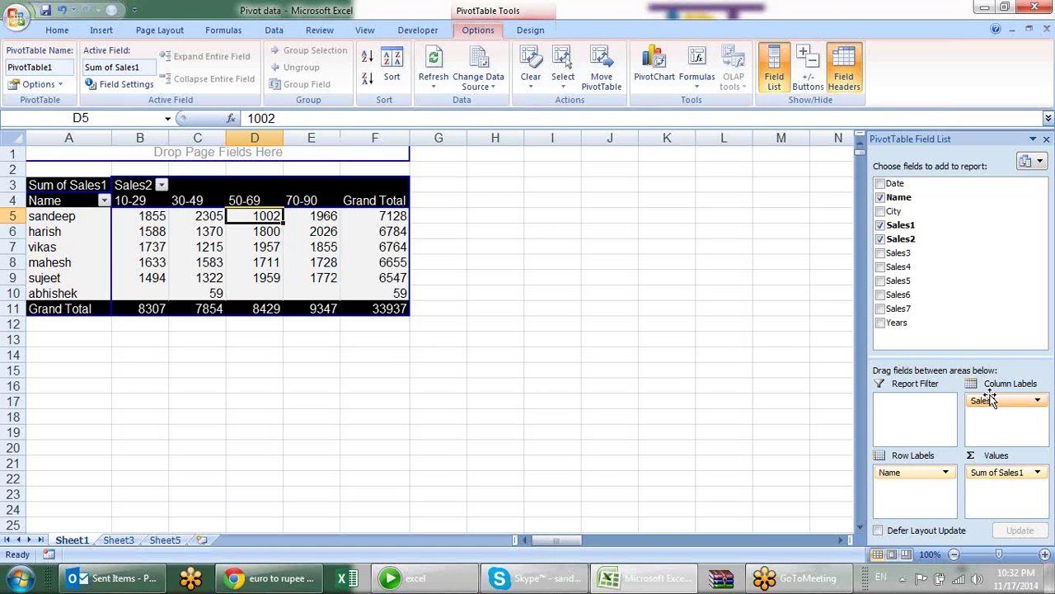
# Try Sales2 and then City as row breakdowns under Name, removing each afterwards.
pyautogui.moveTo(983, 400); pyautogui.dragTo(915, 490)
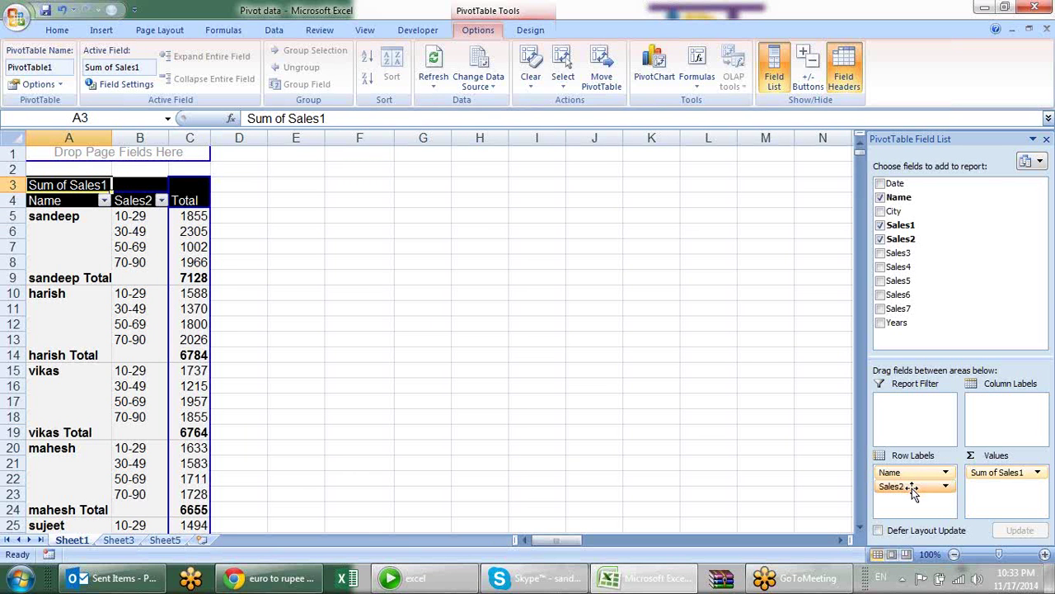
pyautogui.moveTo(911, 488); pyautogui.dragTo(692, 315)
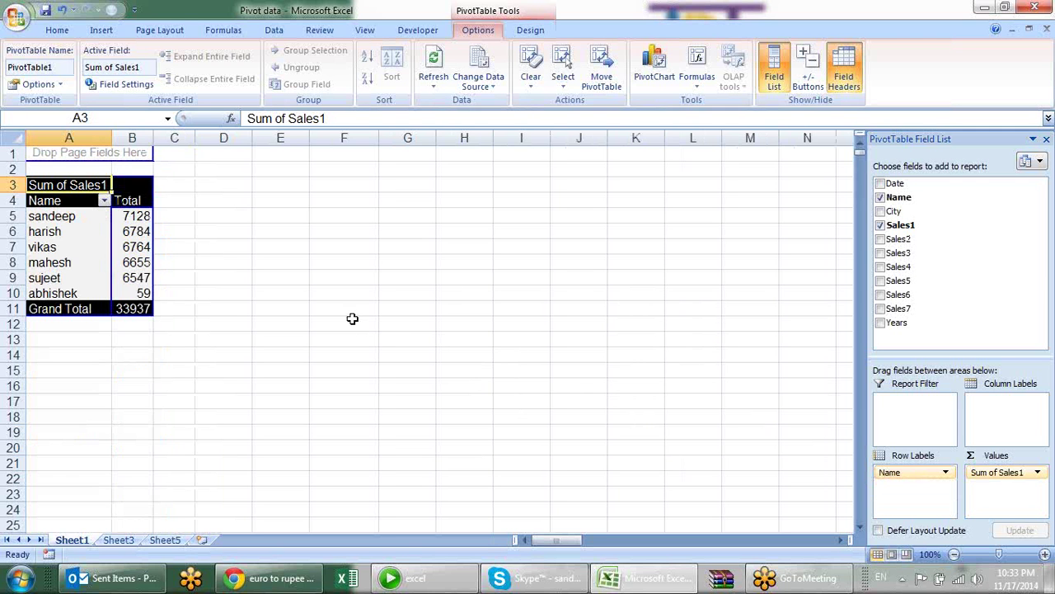
pyautogui.moveTo(894, 211); pyautogui.dragTo(940, 493)
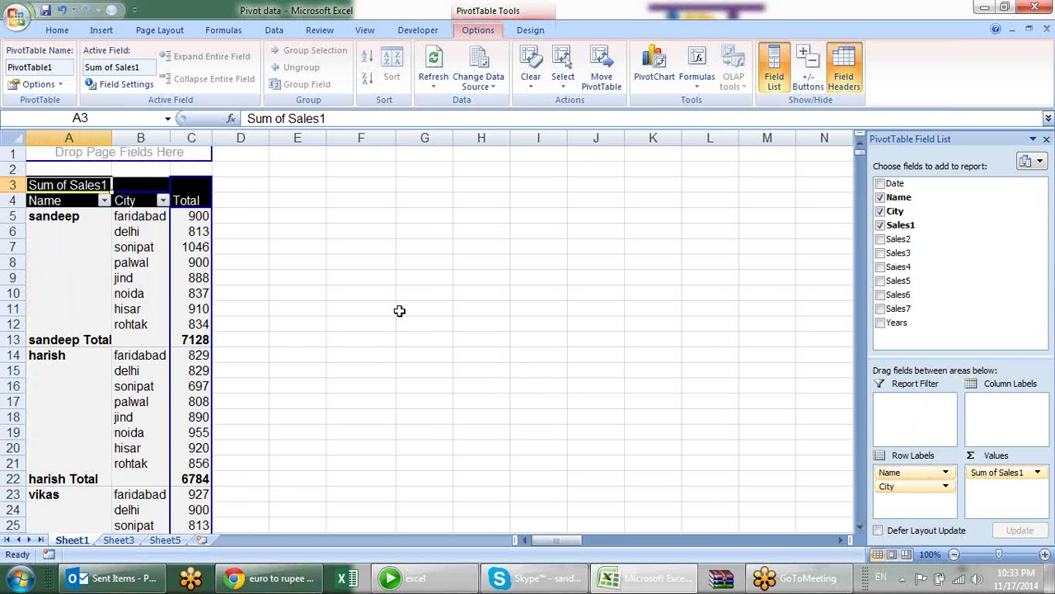
pyautogui.moveTo(914, 487); pyautogui.dragTo(754, 417)
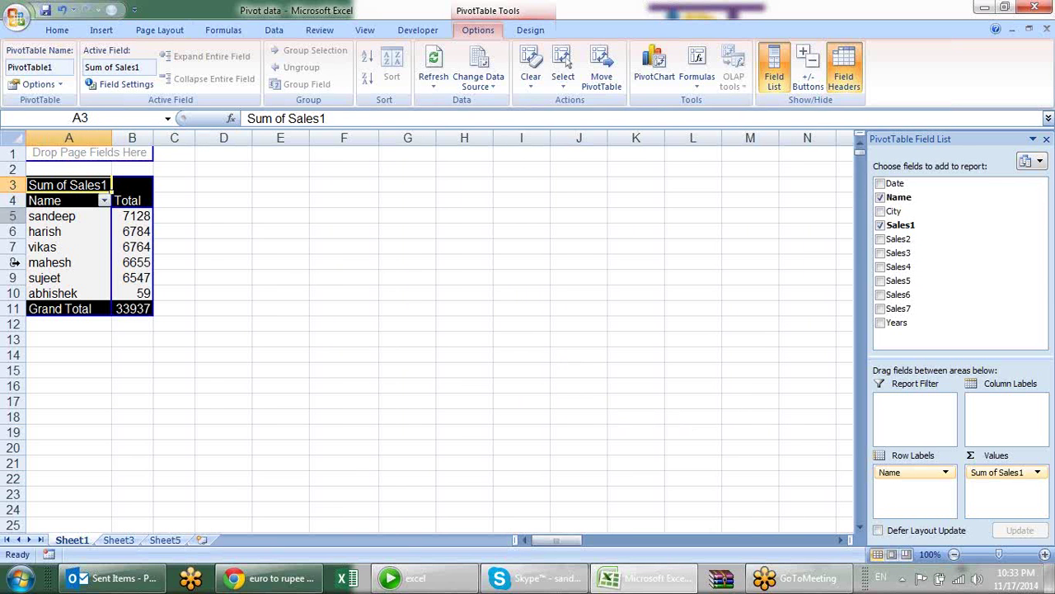
# Select groups of salesperson name cells in the pivot's row labels.
pyautogui.click(61, 263)
pyautogui.moveTo(61, 265); pyautogui.dragTo(57, 293)
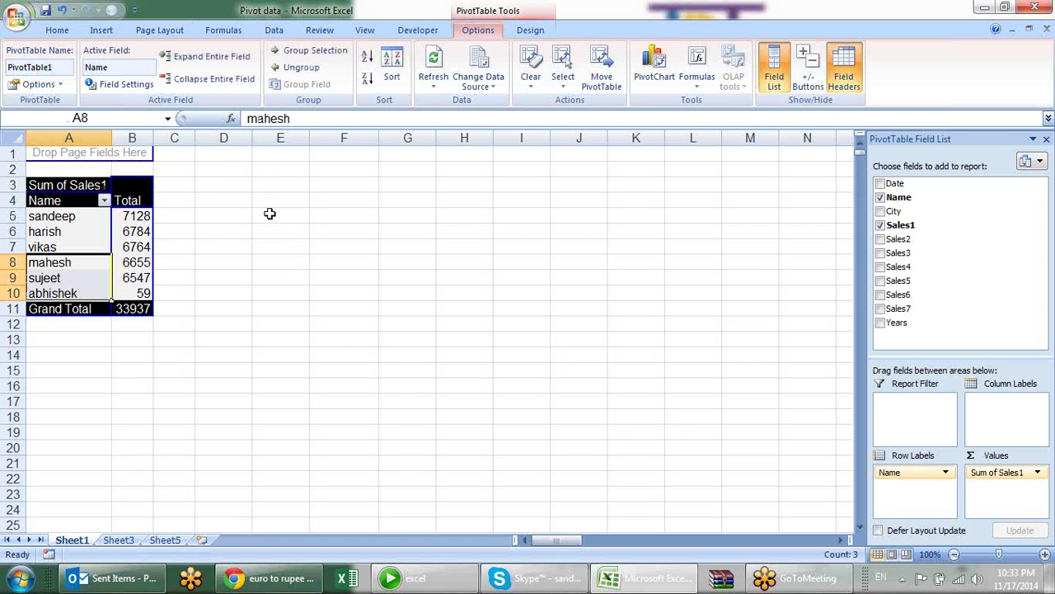
pyautogui.moveTo(83, 216); pyautogui.dragTo(86, 247)
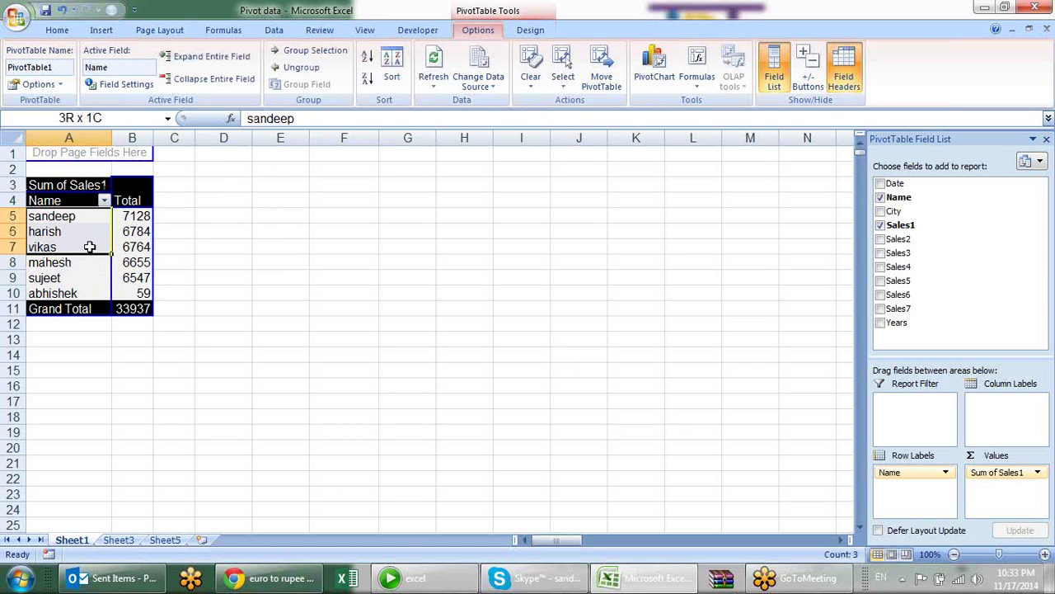
# Group the selected names, rename Group1 to Team A, and turn on +/- buttons.
pyautogui.click(332, 56)
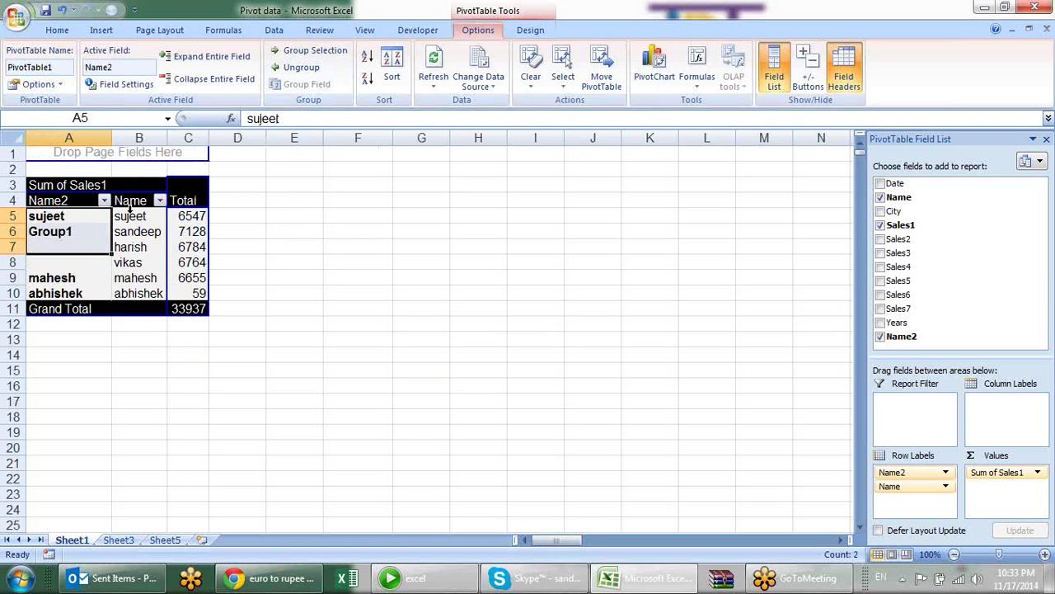
pyautogui.click(89, 232)
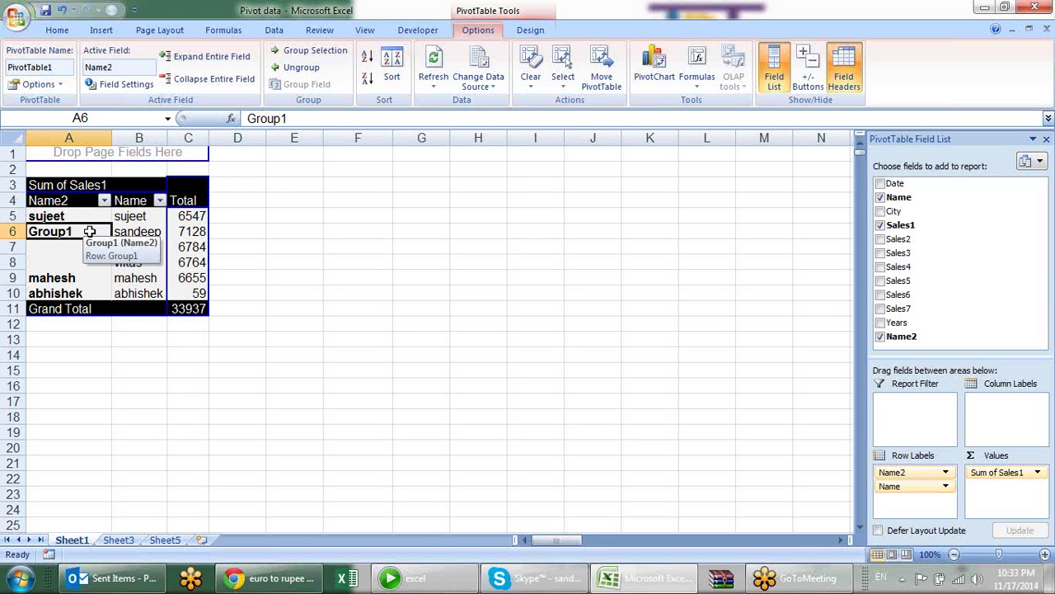
pyautogui.write('Team A')
pyautogui.press('Return')
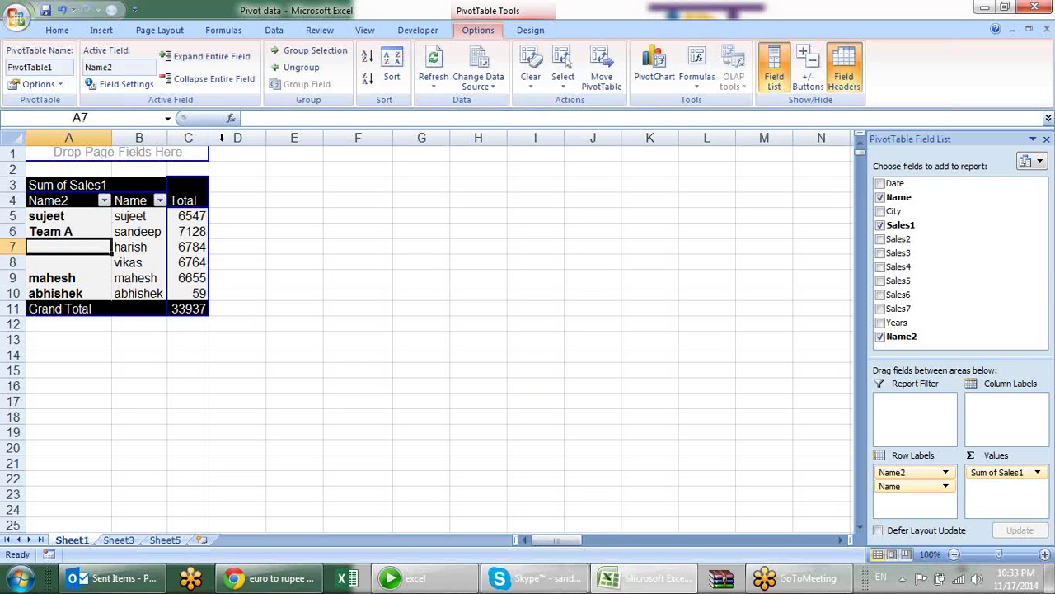
pyautogui.click(808, 66)
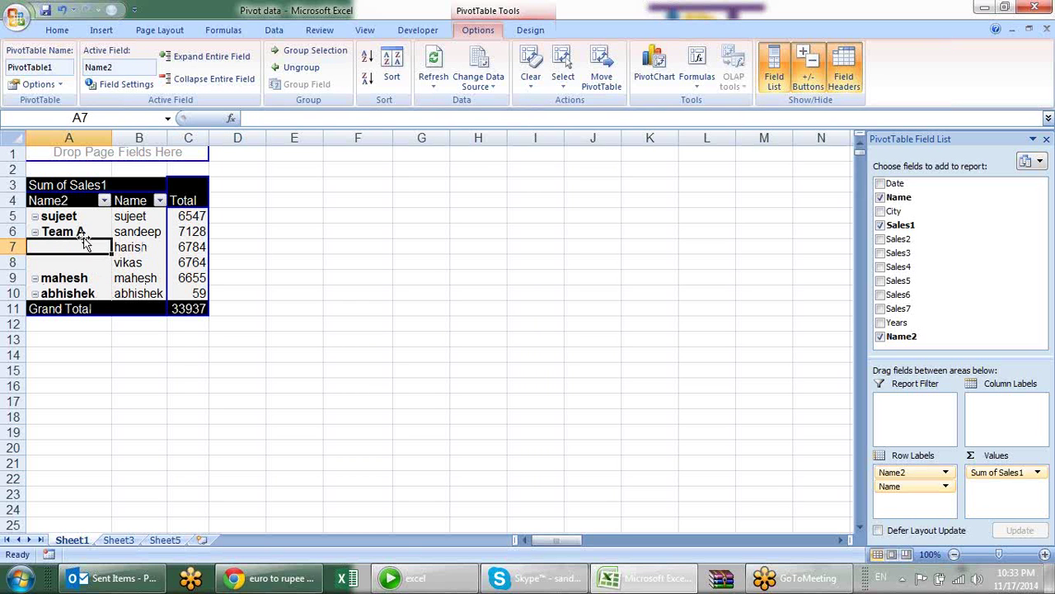
# Move sujeet below the Team A group and check that Team A collapses and expands.
pyautogui.click(136, 231)
pyautogui.click(132, 247)
pyautogui.click(142, 262)
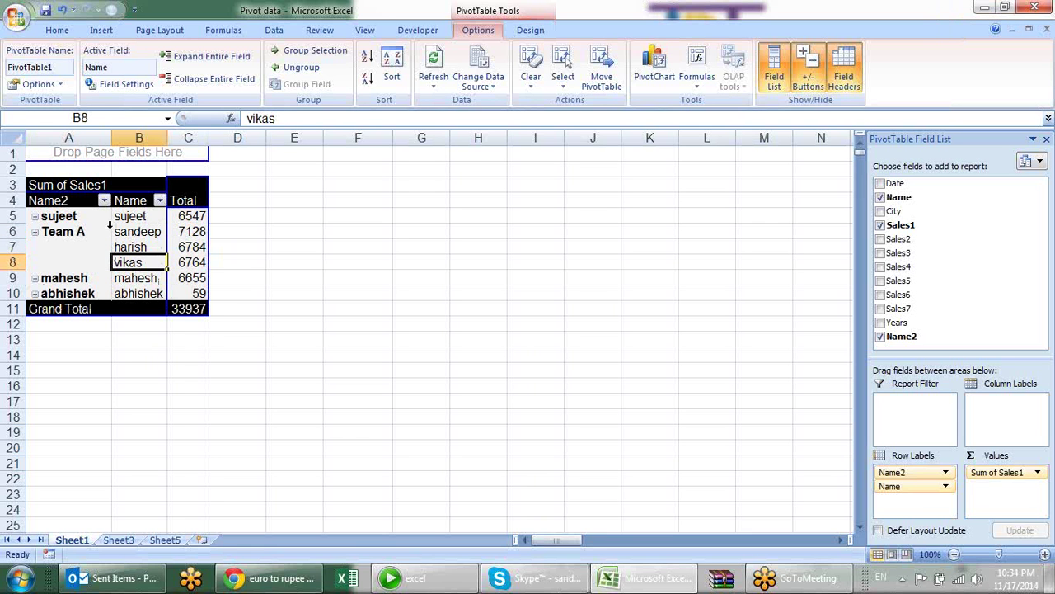
pyautogui.click(138, 217)
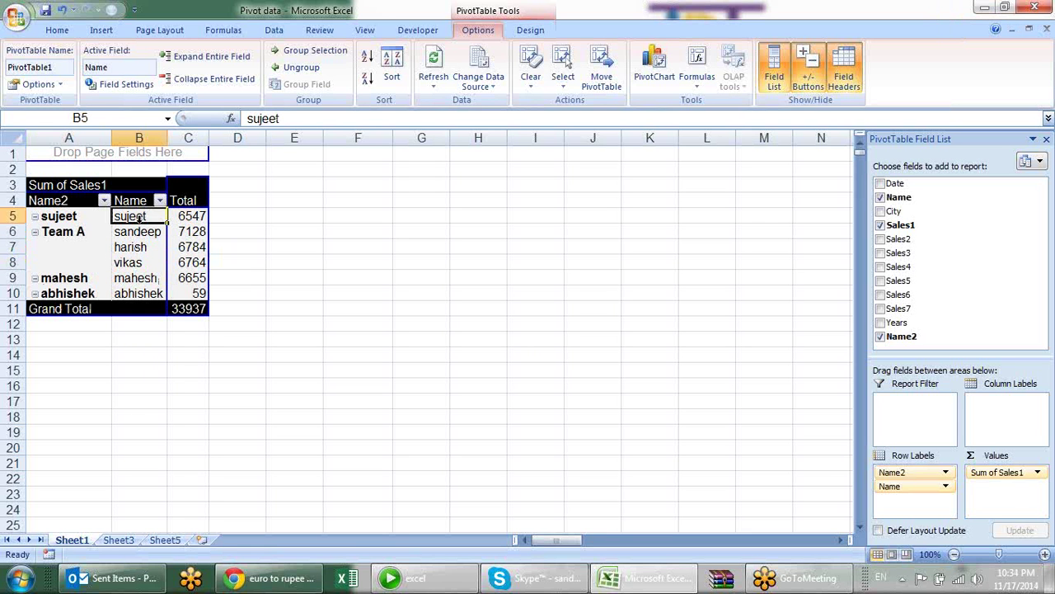
pyautogui.moveTo(165, 218); pyautogui.dragTo(157, 280)
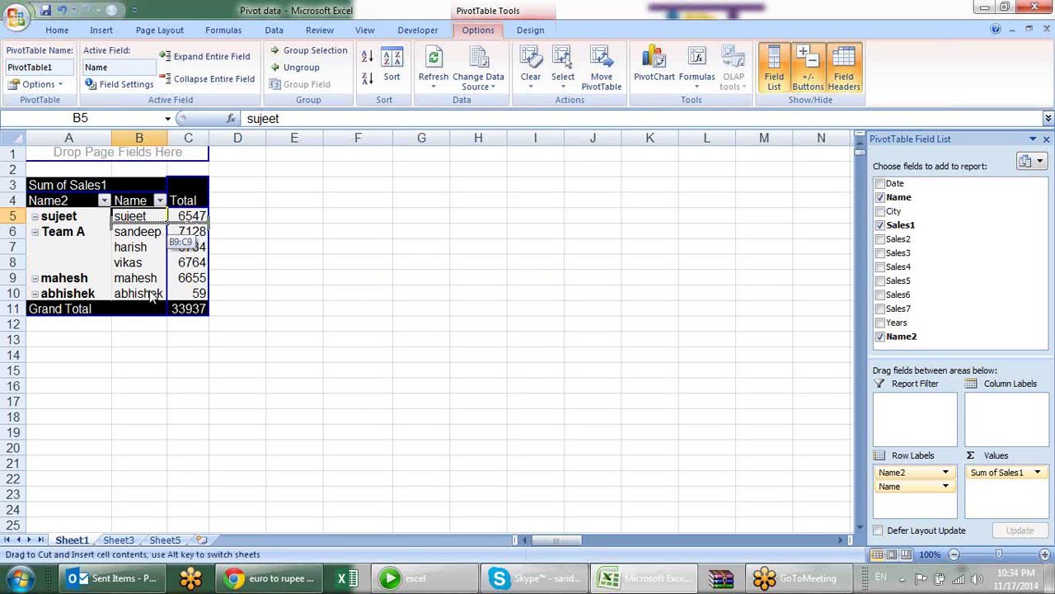
pyautogui.moveTo(158, 280); pyautogui.dragTo(161, 218)
pyautogui.click(93, 216)
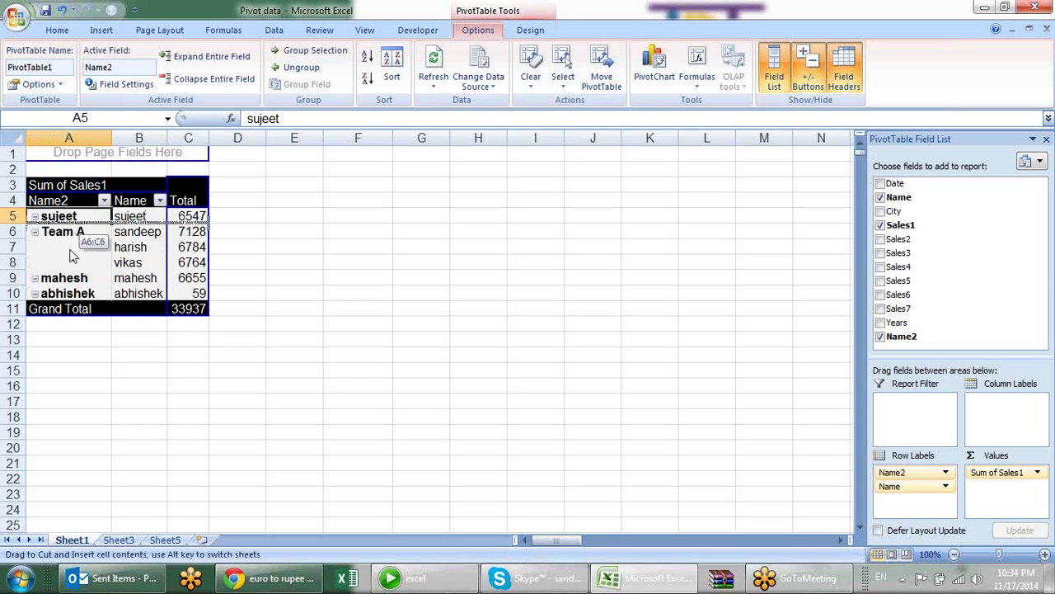
pyautogui.moveTo(88, 218); pyautogui.dragTo(98, 266)
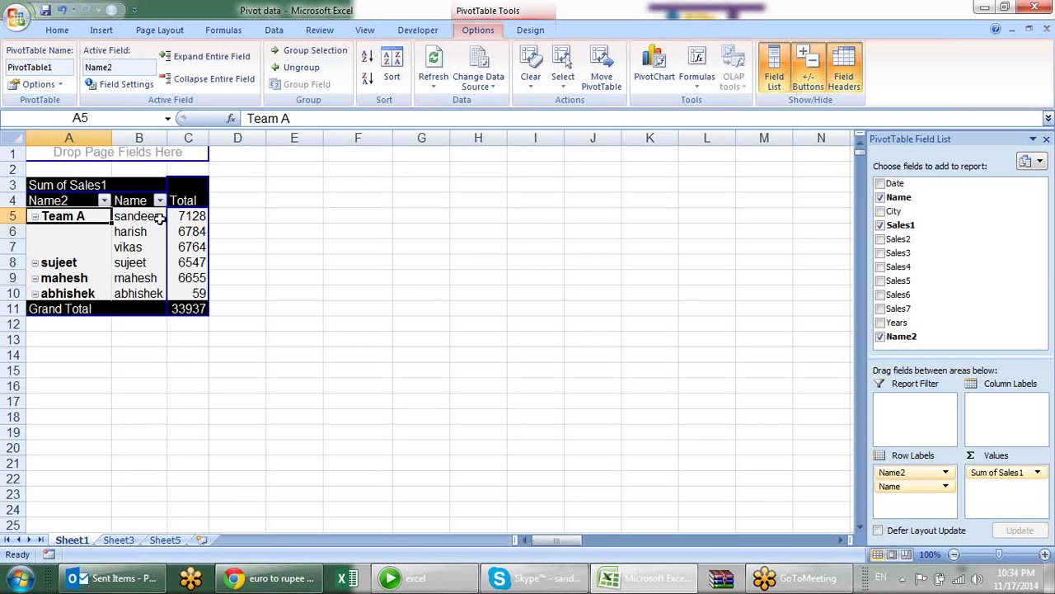
pyautogui.click(34, 216)
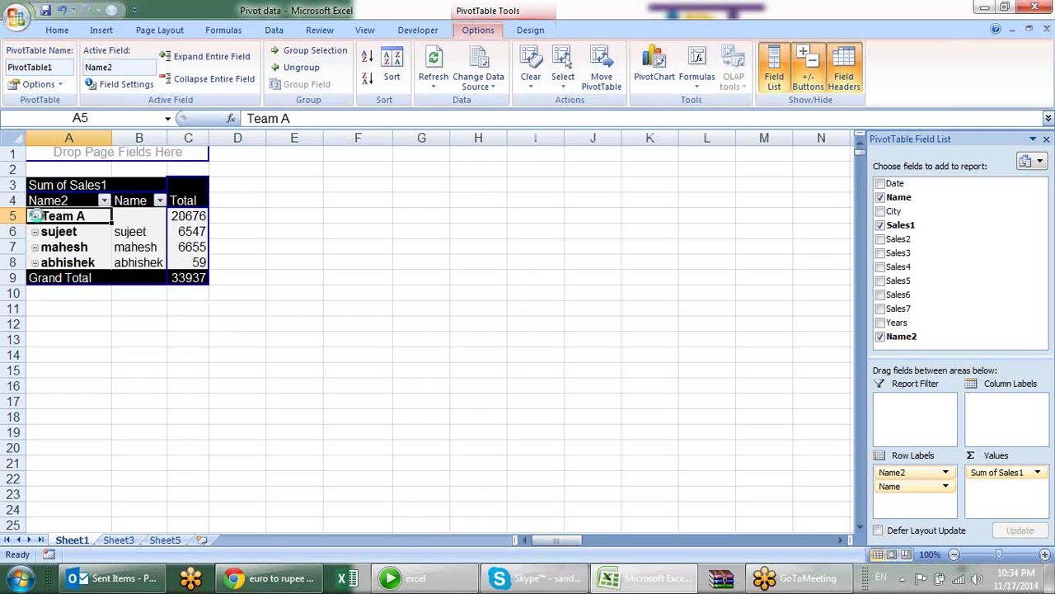
pyautogui.click(35, 216)
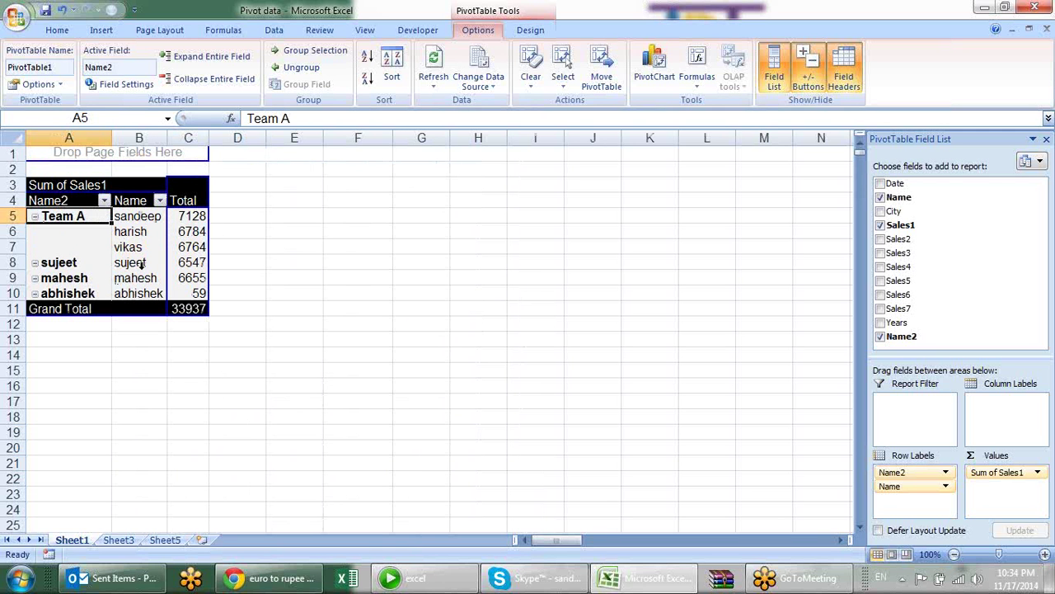
# Group sujeet, mahesh and abhishek and rename the new group Team B.
pyautogui.moveTo(141, 264); pyautogui.dragTo(140, 293)
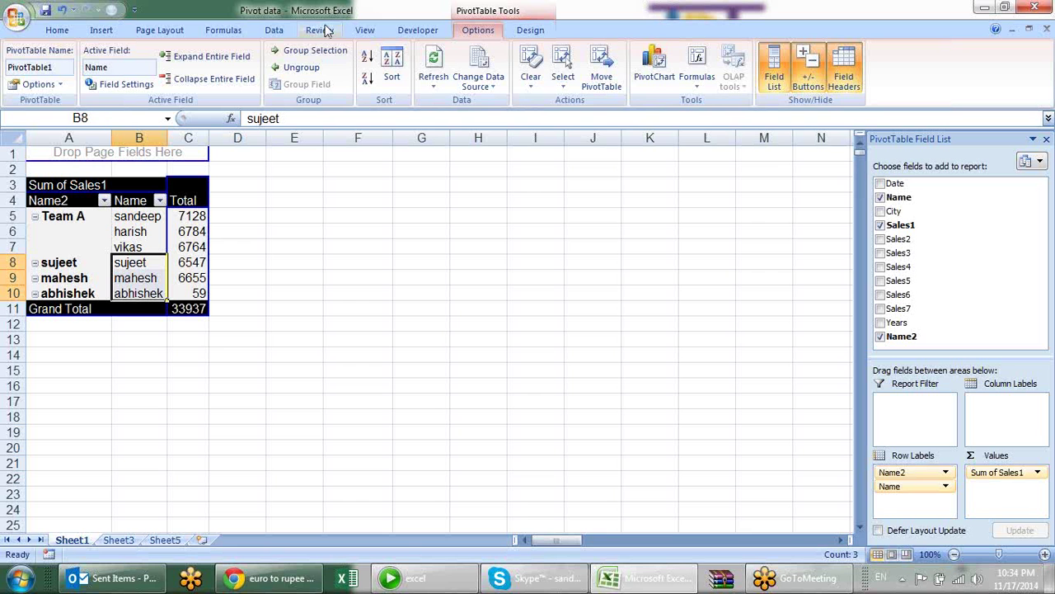
pyautogui.click(312, 50)
pyautogui.click(78, 262)
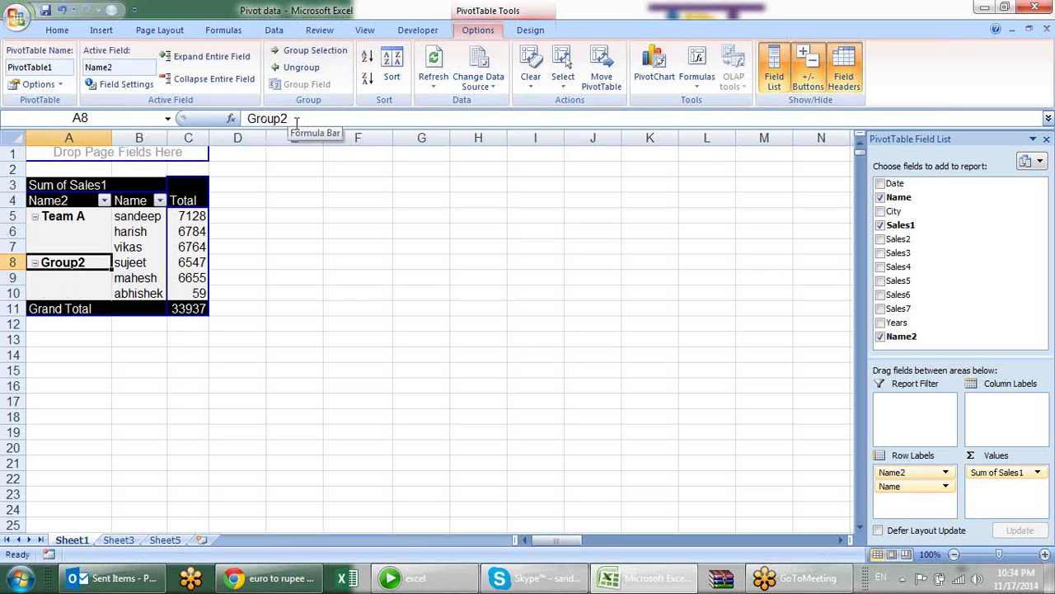
pyautogui.write('TEab')
pyautogui.press('BackSpace')
pyautogui.press('BackSpace')
pyautogui.press('BackSpace')
pyautogui.write('m B')
pyautogui.press('Return')
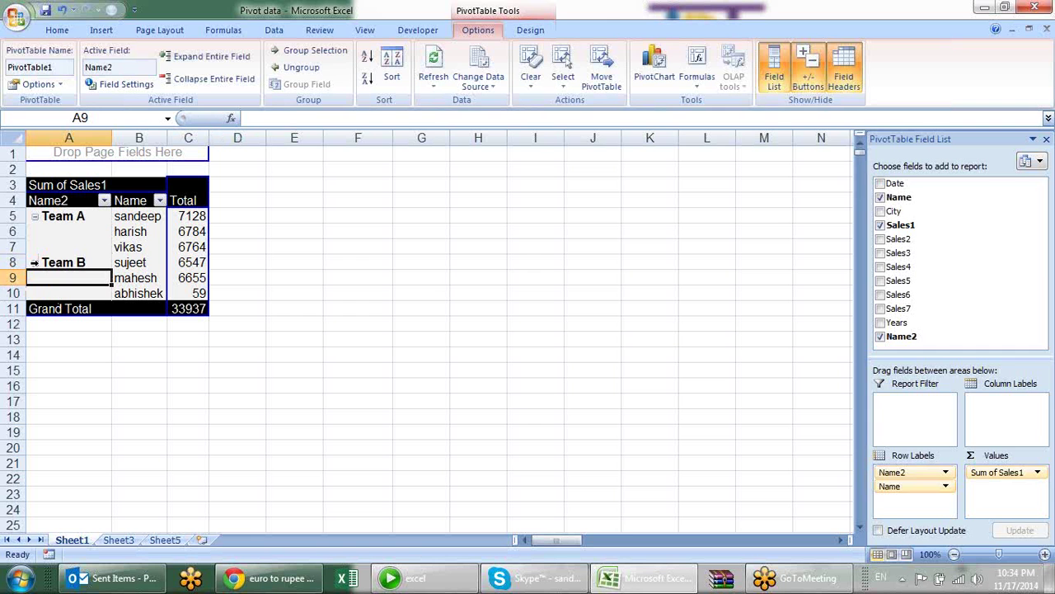
pyautogui.click(69, 371)
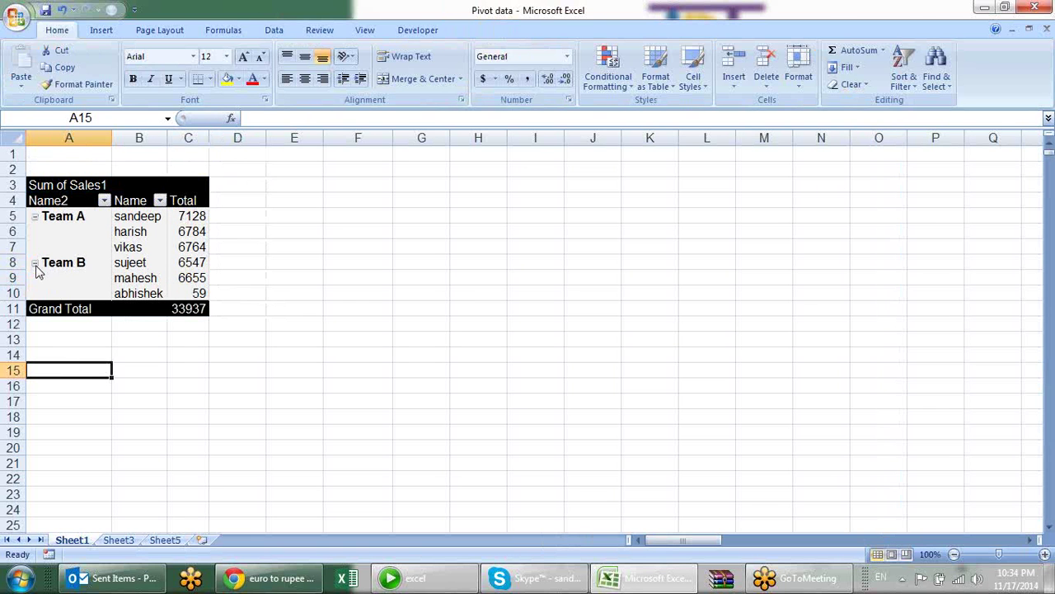
# Collapse both teams to their totals, then expand them to show every name.
pyautogui.click(40, 264)
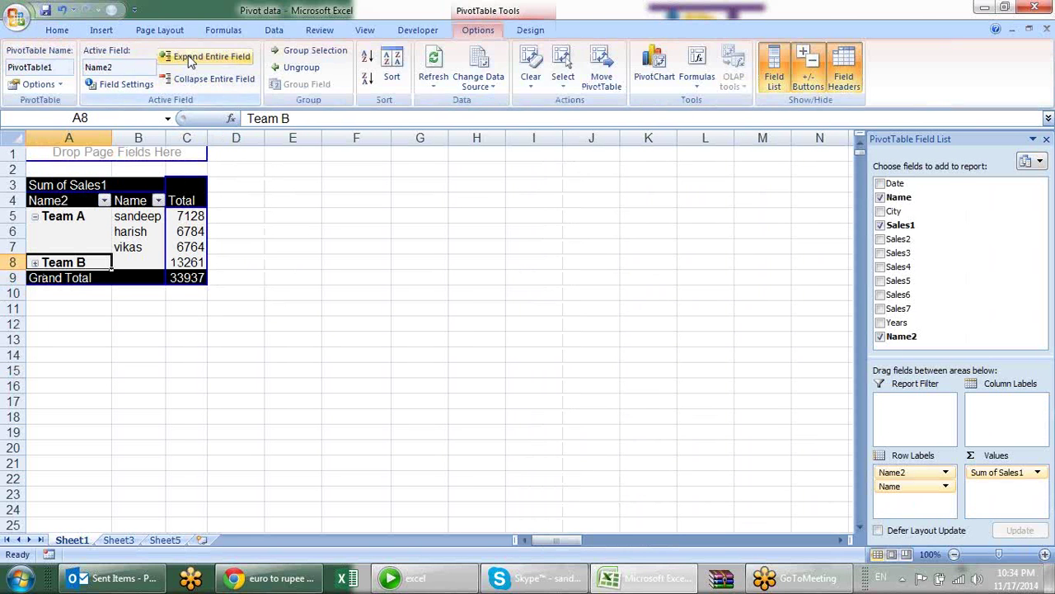
pyautogui.click(201, 79)
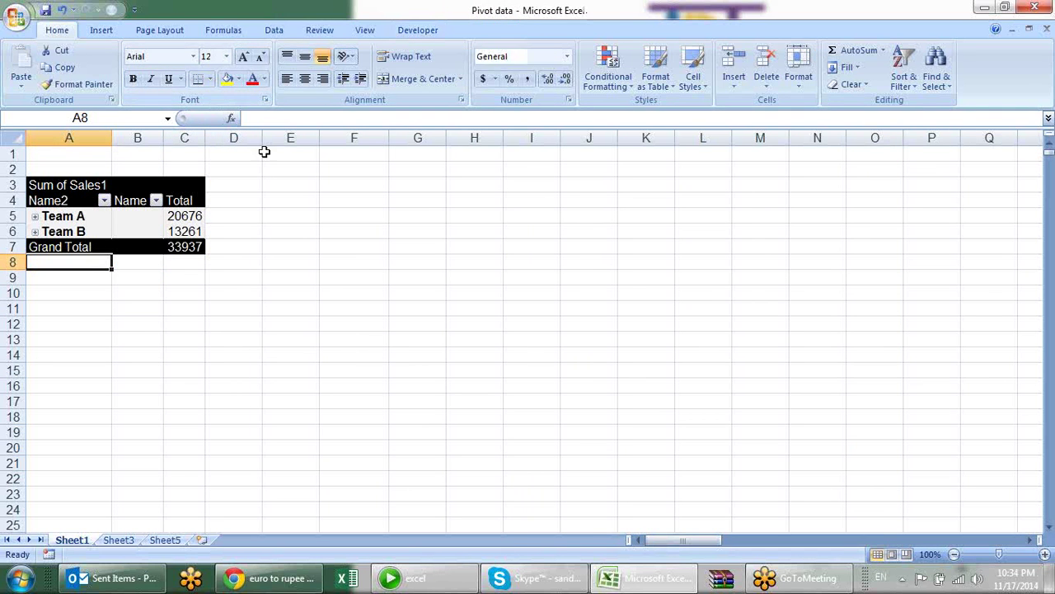
pyautogui.click(136, 218)
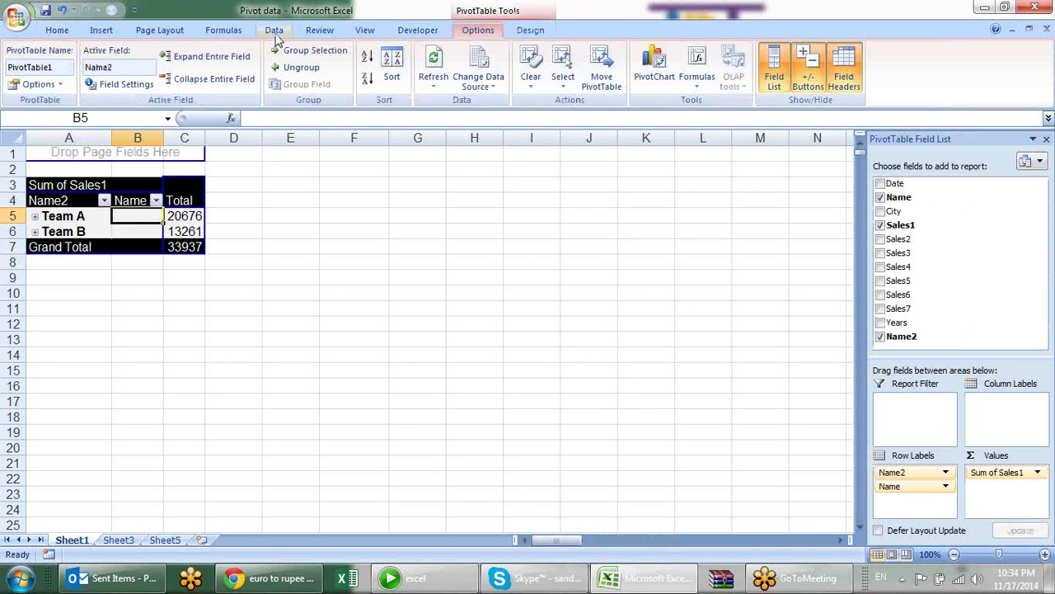
pyautogui.click(202, 57)
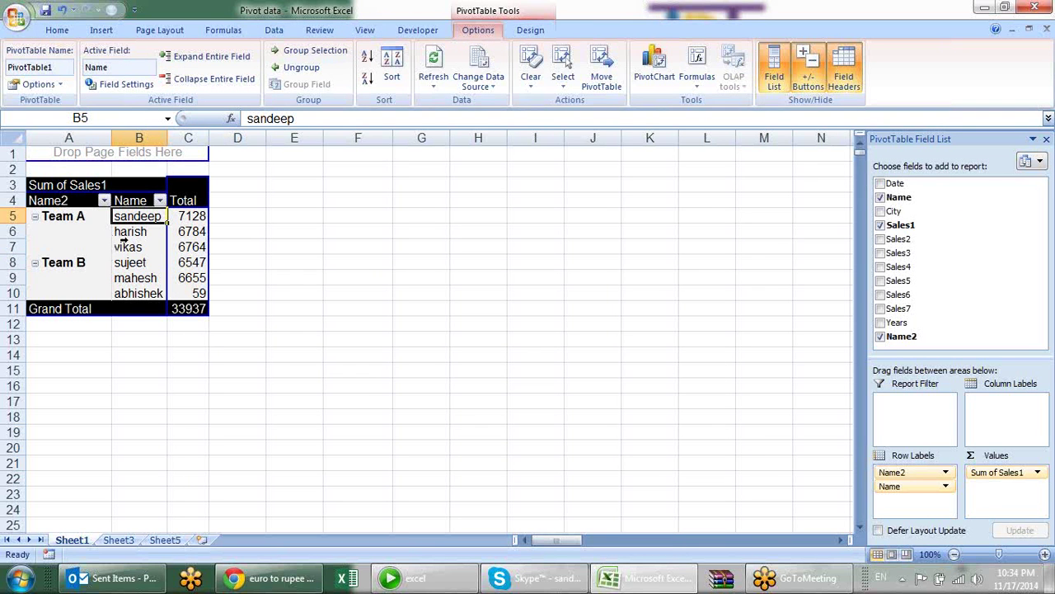
# Ungroup Team A and Team B back into separate names.
pyautogui.moveTo(137, 216); pyautogui.dragTo(137, 248)
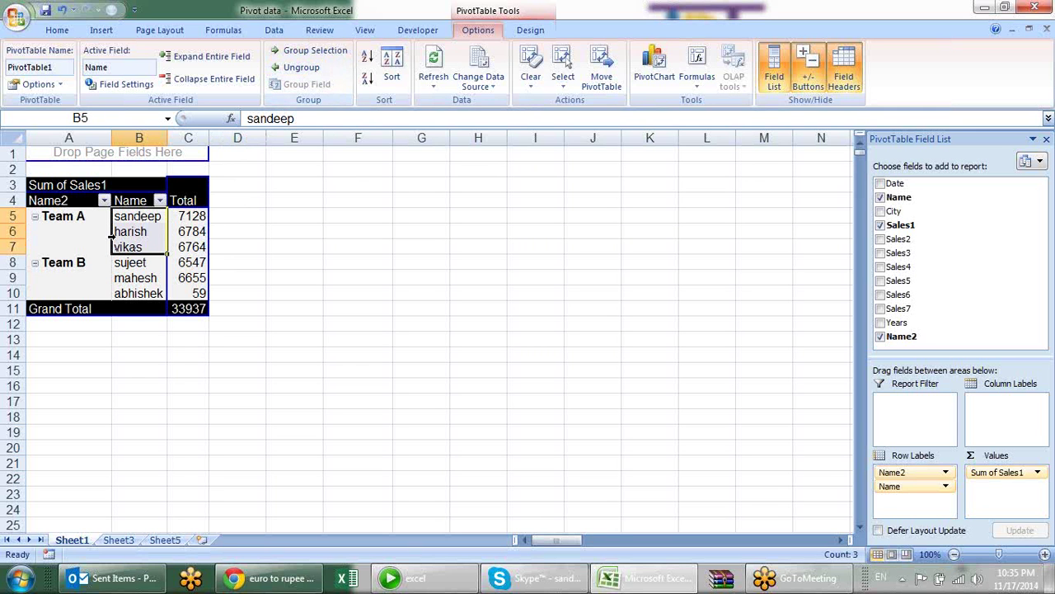
pyautogui.click(81, 217)
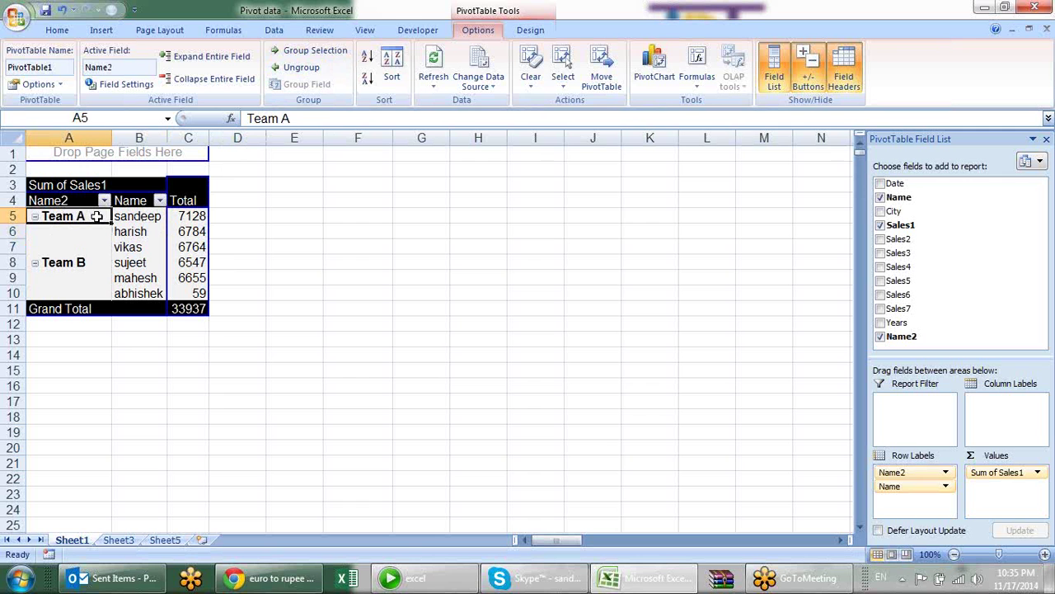
pyautogui.click(301, 67)
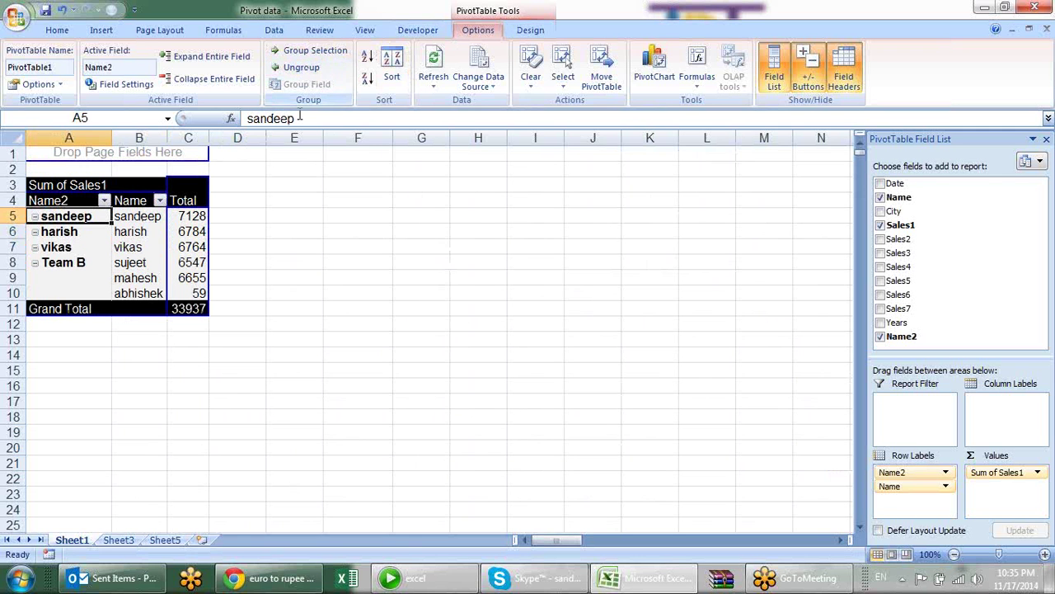
pyautogui.click(79, 264)
pyautogui.click(302, 67)
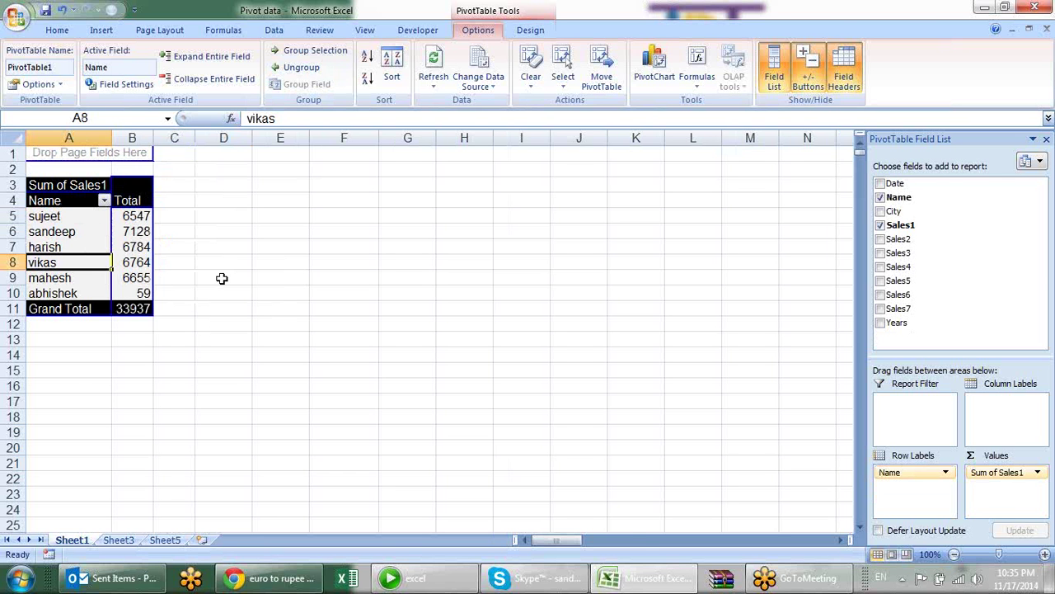
pyautogui.click(221, 277)
pyautogui.click(94, 261)
# On Sheet3, change cell D2's Sales1 value from 75 to 500.
pyautogui.click(122, 541)
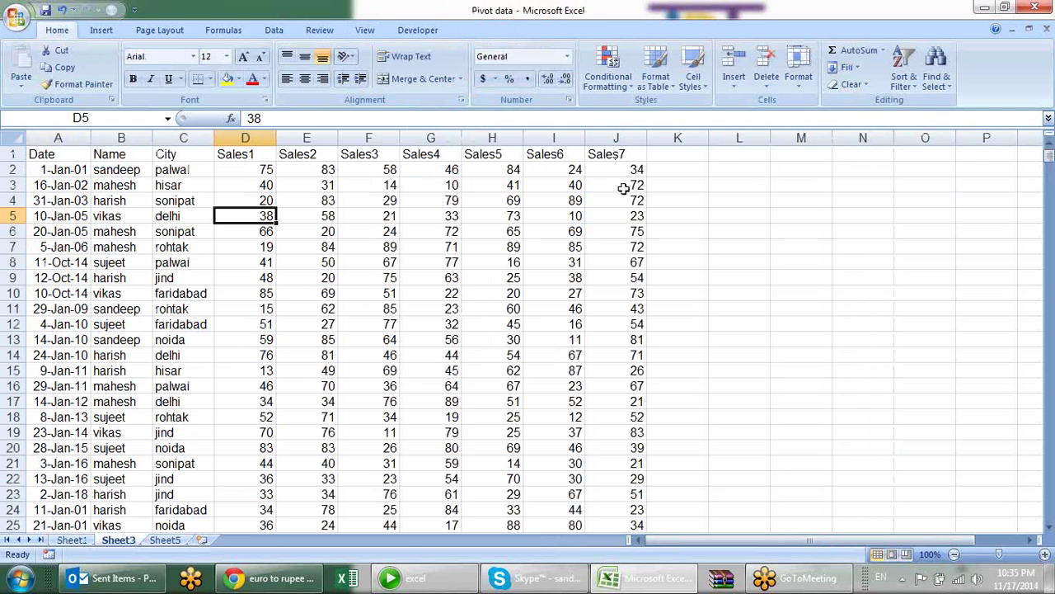
pyautogui.click(269, 162)
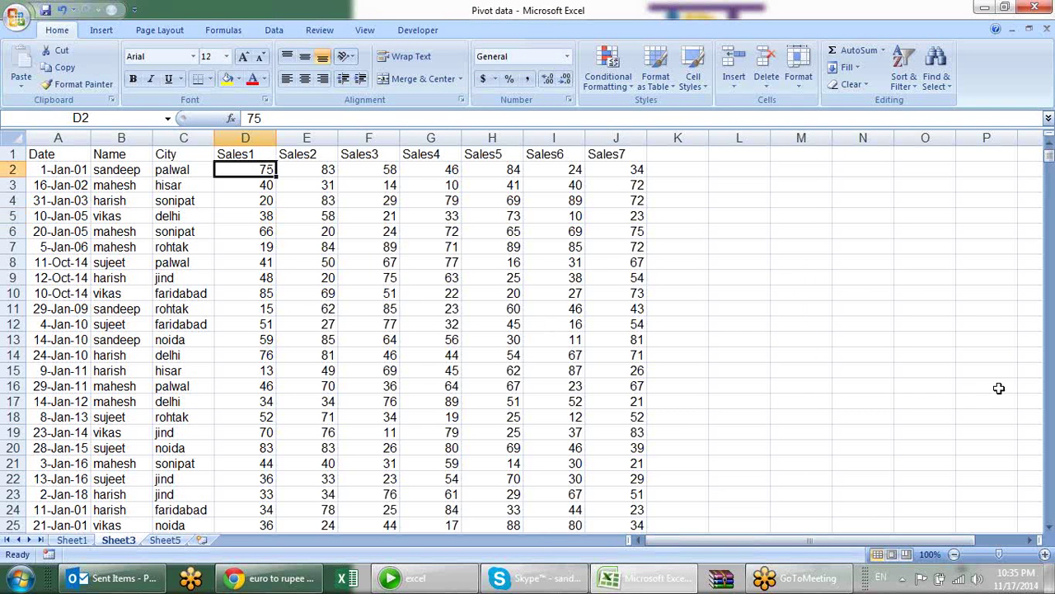
pyautogui.write('500')
pyautogui.press('Return')
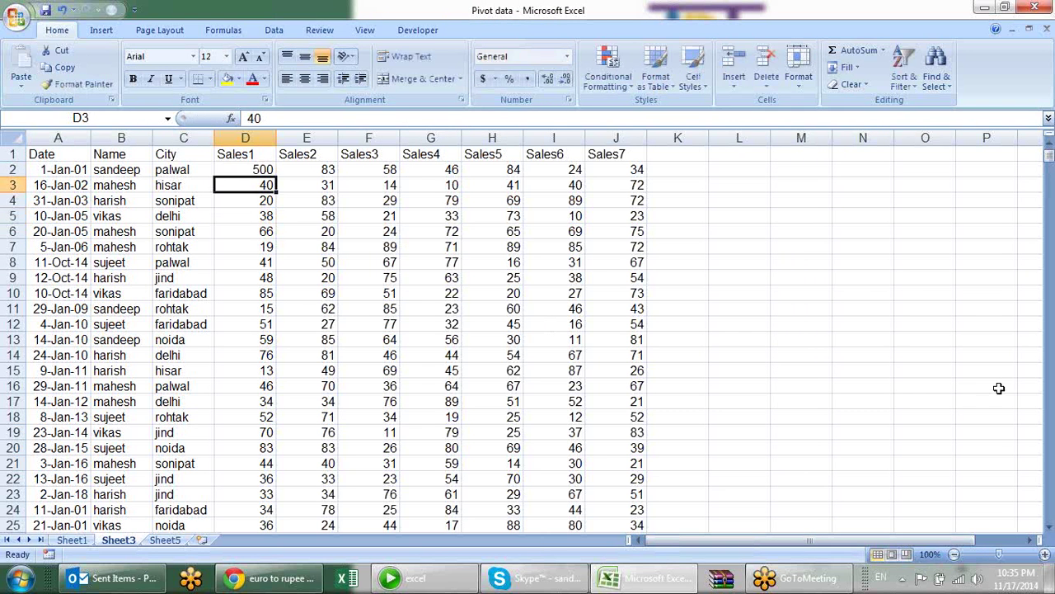
# Refresh the Sheet1 pivot table so its Grand Total becomes 34362.
pyautogui.click(72, 539)
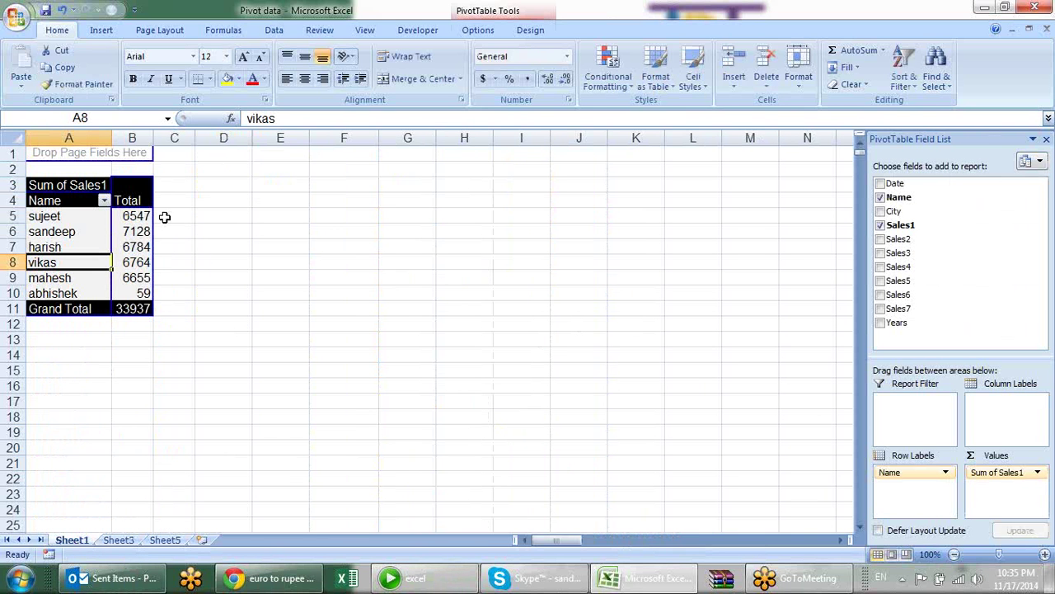
pyautogui.click(139, 234)
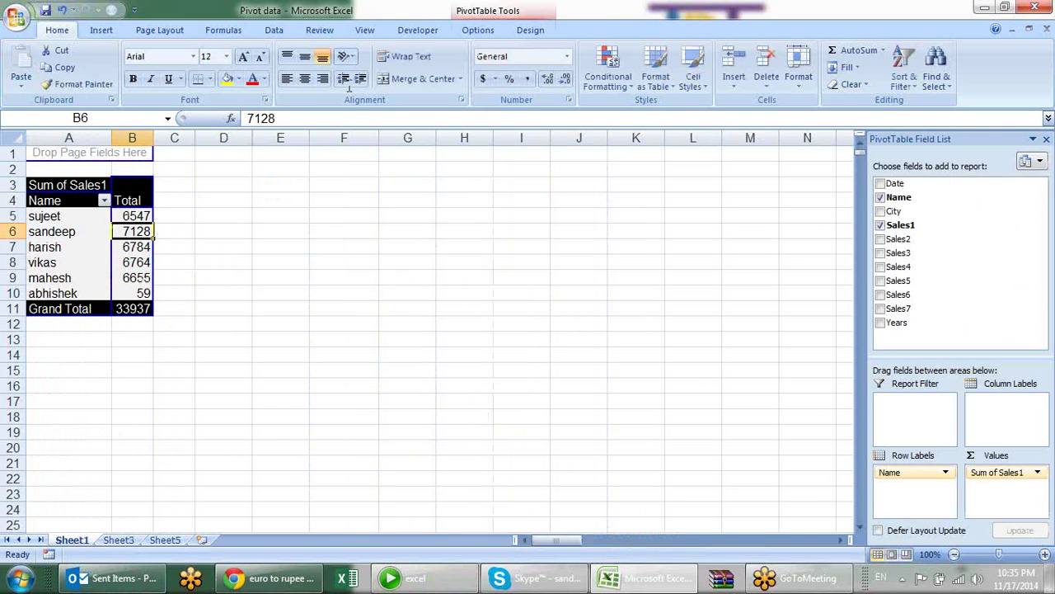
pyautogui.click(478, 30)
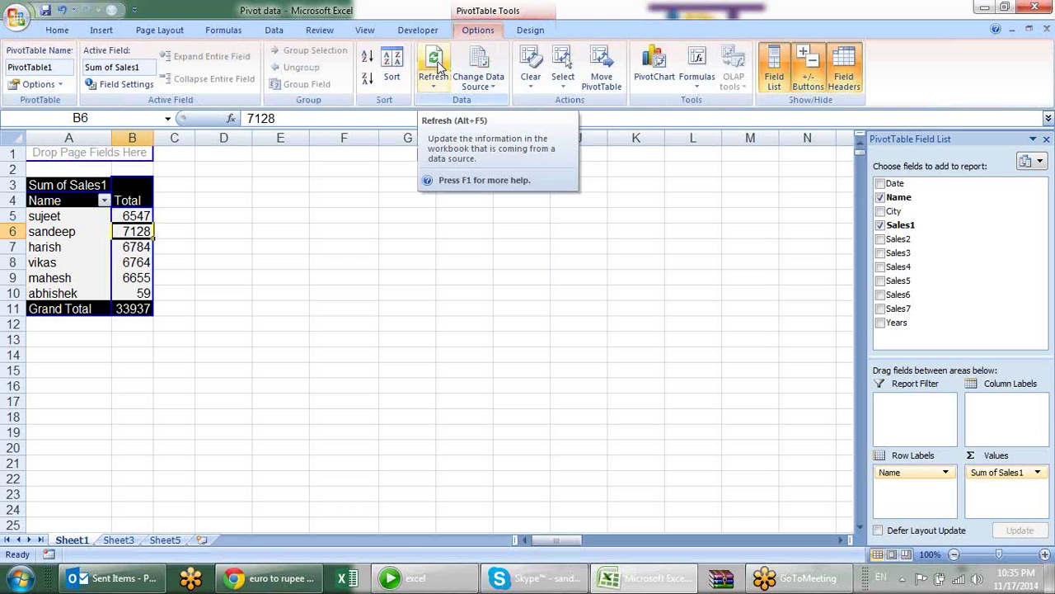
pyautogui.click(434, 66)
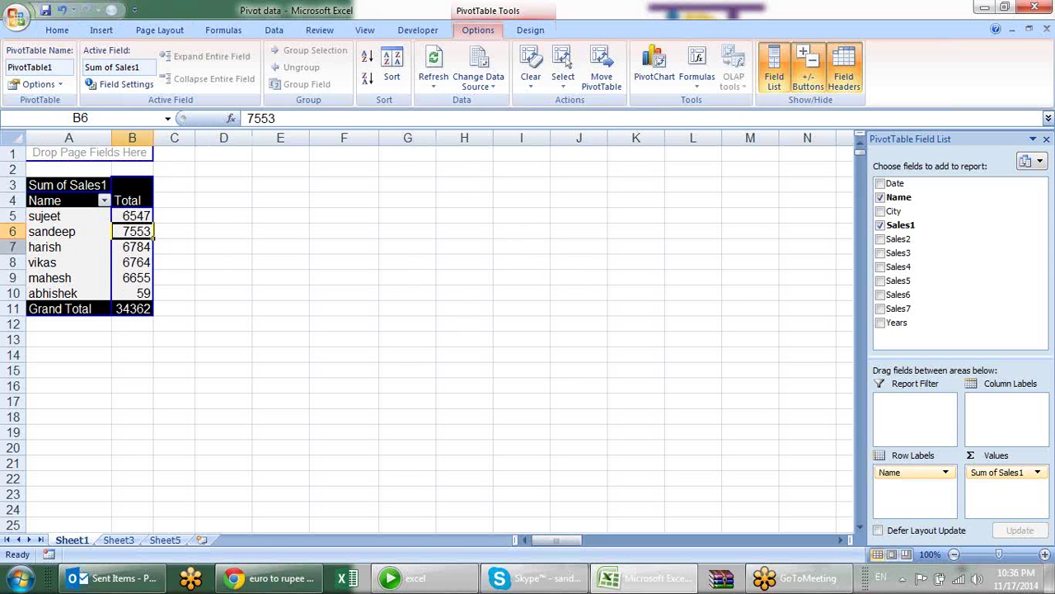
pyautogui.rightClick(90, 246)
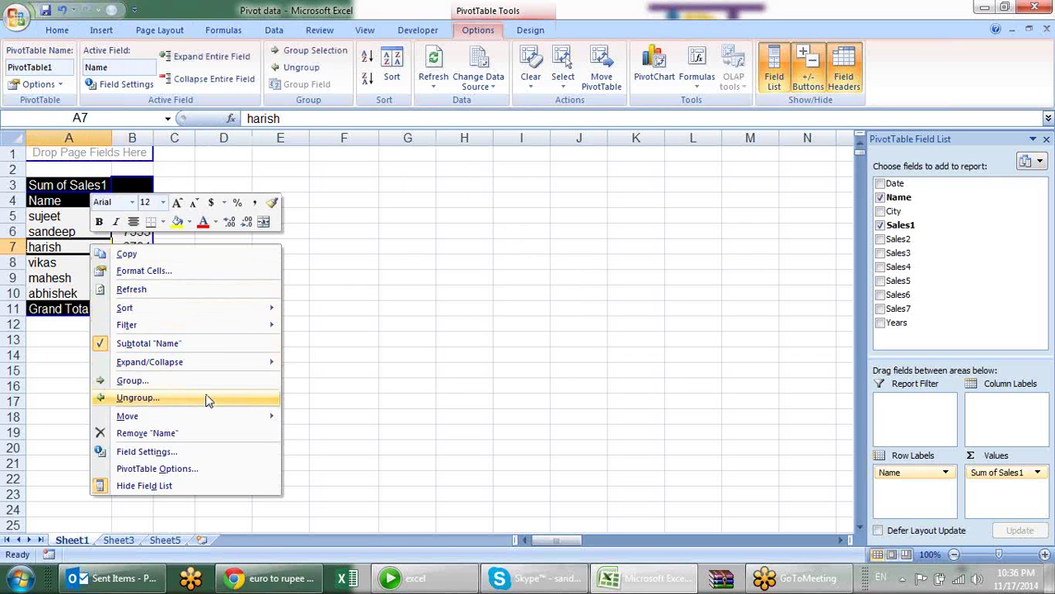
pyautogui.click(227, 470)
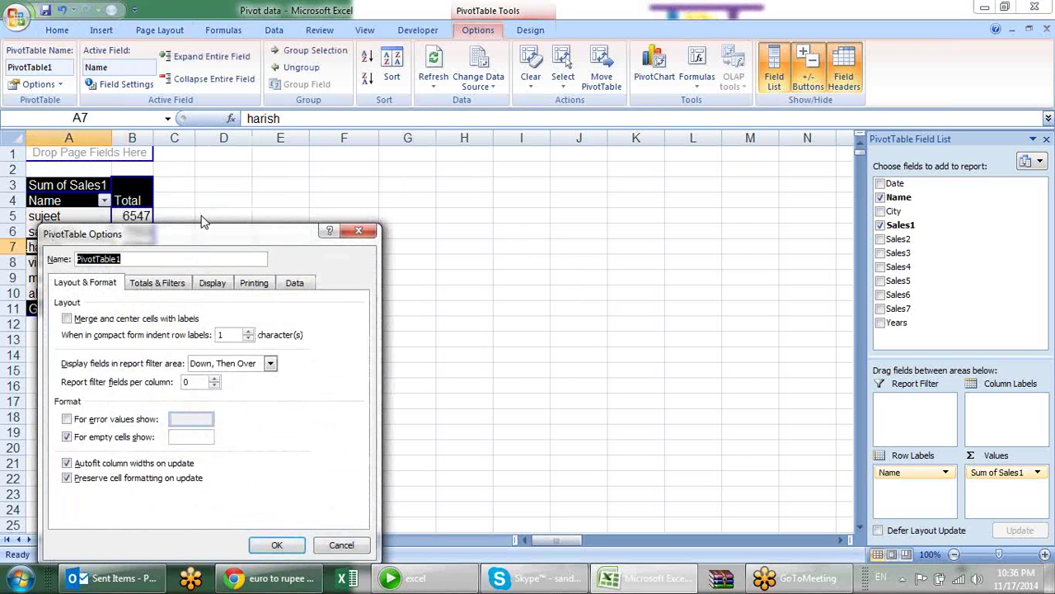
pyautogui.moveTo(210, 238); pyautogui.dragTo(334, 157)
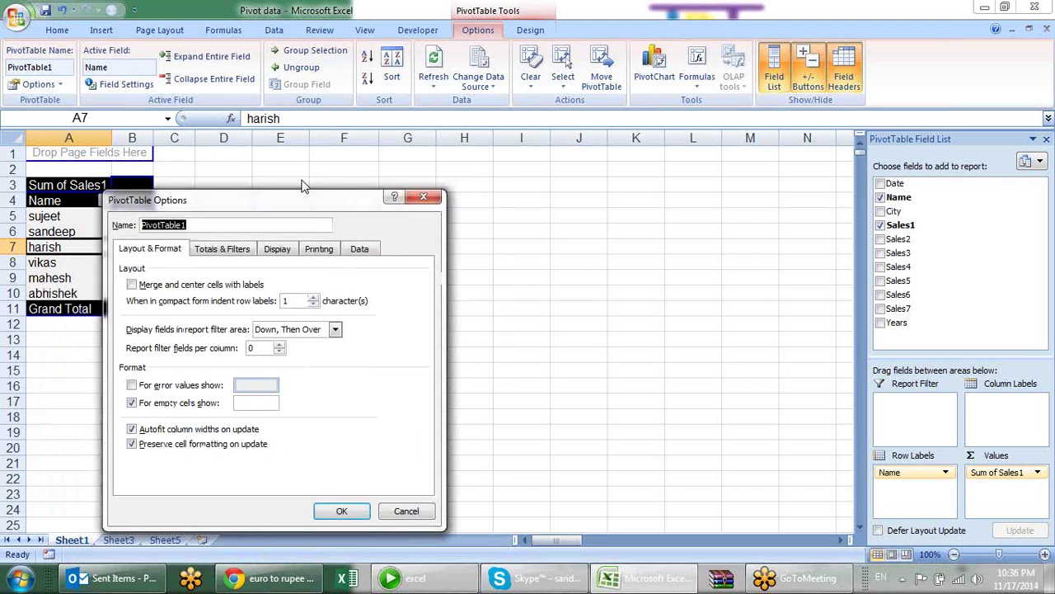
pyautogui.click(290, 206)
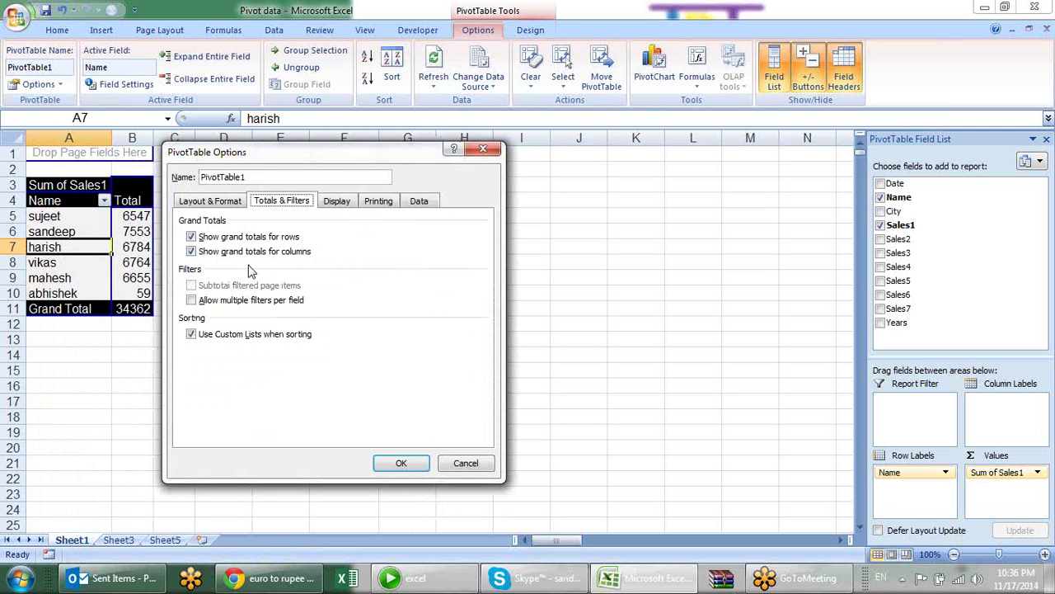
pyautogui.click(338, 203)
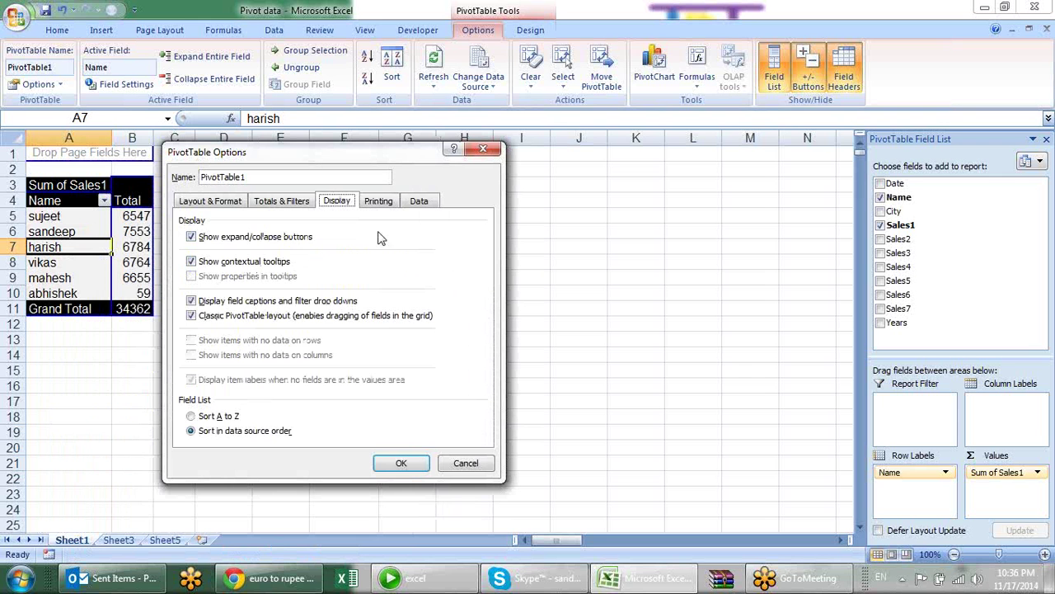
pyautogui.click(383, 204)
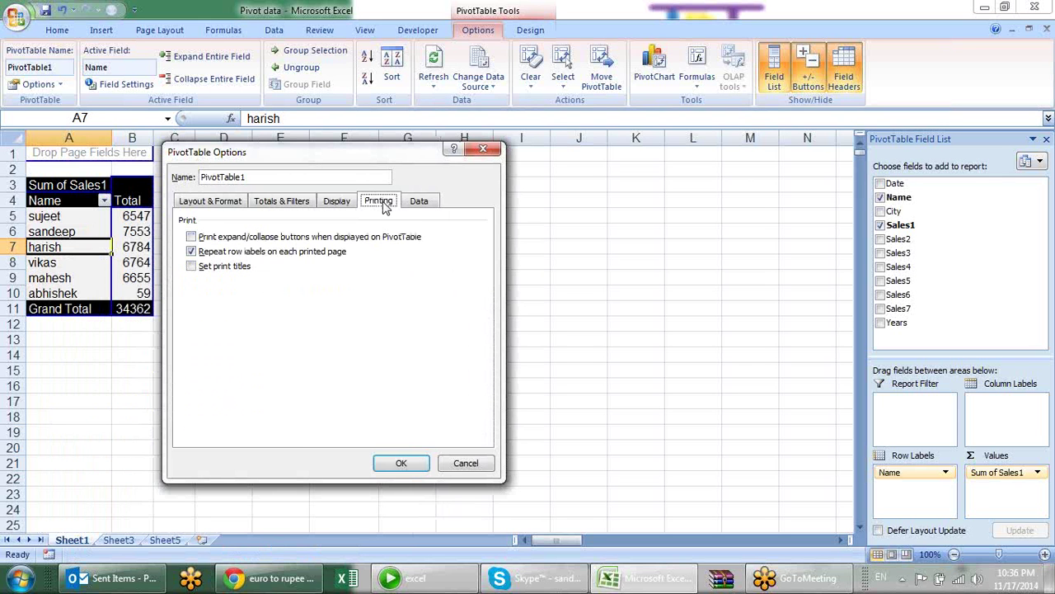
pyautogui.click(431, 204)
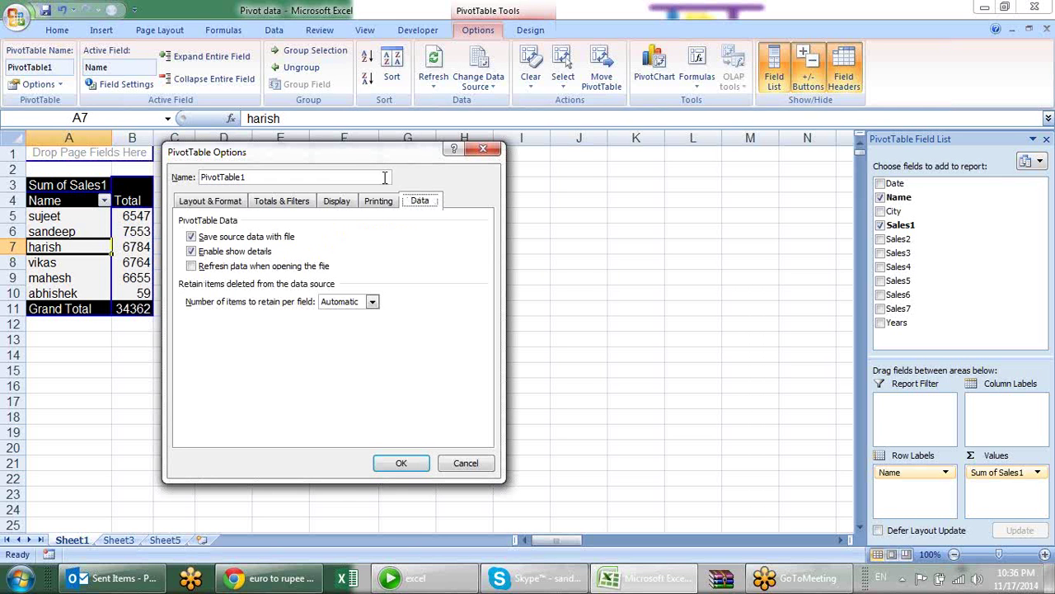
pyautogui.moveTo(367, 156); pyautogui.dragTo(498, 125)
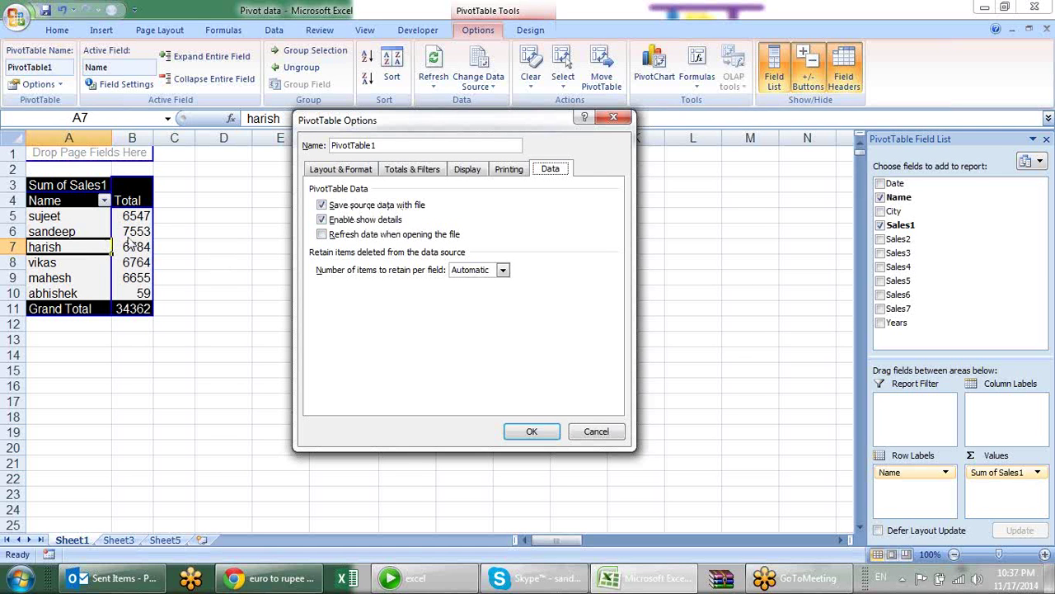
pyautogui.press('Escape')
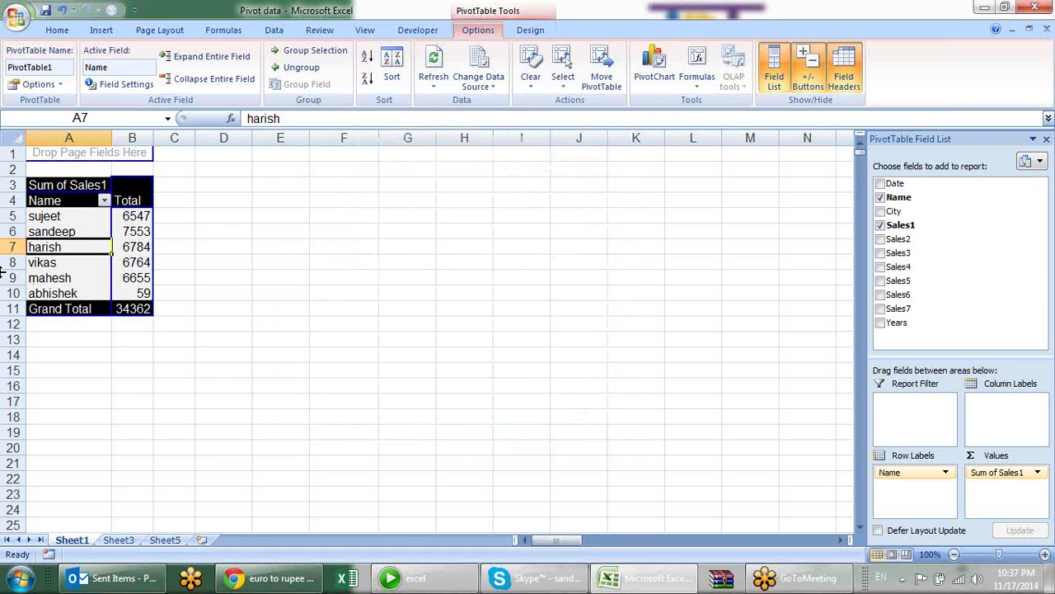
# Copy the pivot table A3:B11 into a new workbook at cell A1.
pyautogui.click(73, 187)
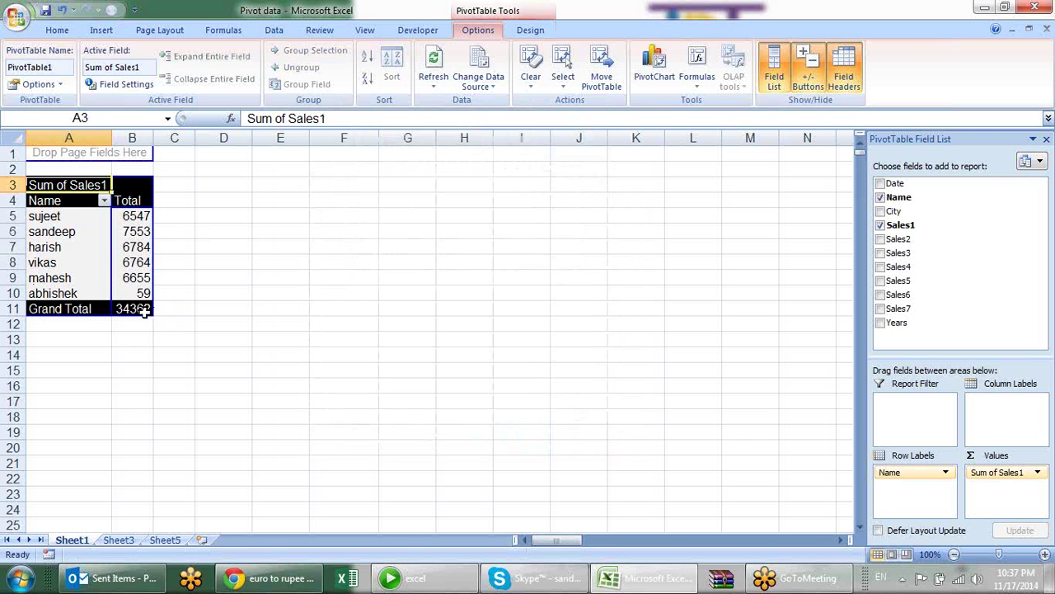
pyautogui.moveTo(144, 311); pyautogui.dragTo(10, 181)
pyautogui.hotkey('ctrl', 'c')
pyautogui.hotkey('ctrl', 'n')
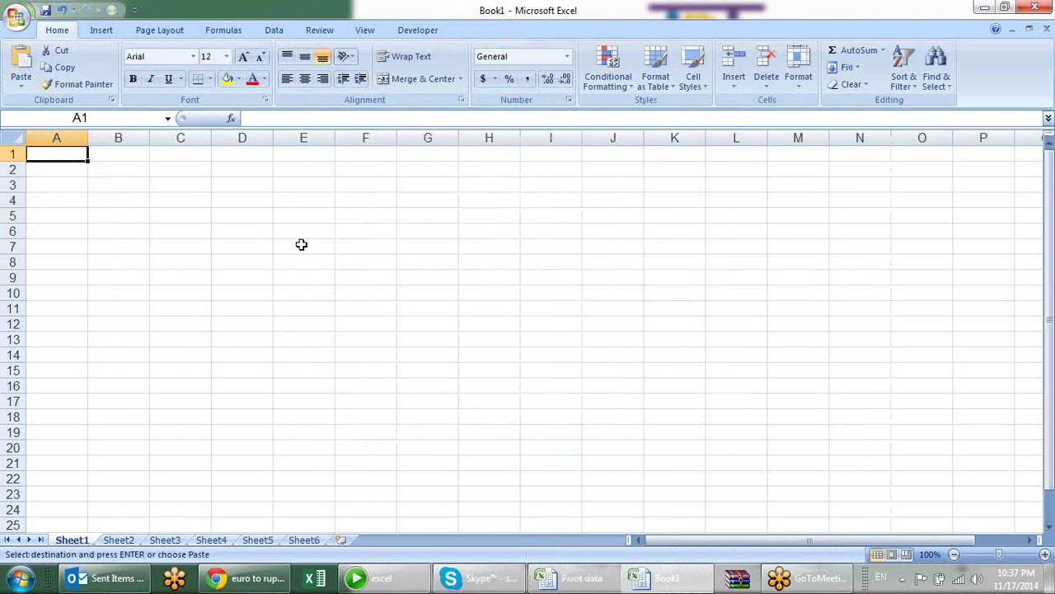
pyautogui.hotkey('ctrl', 'v')
pyautogui.press('Escape')
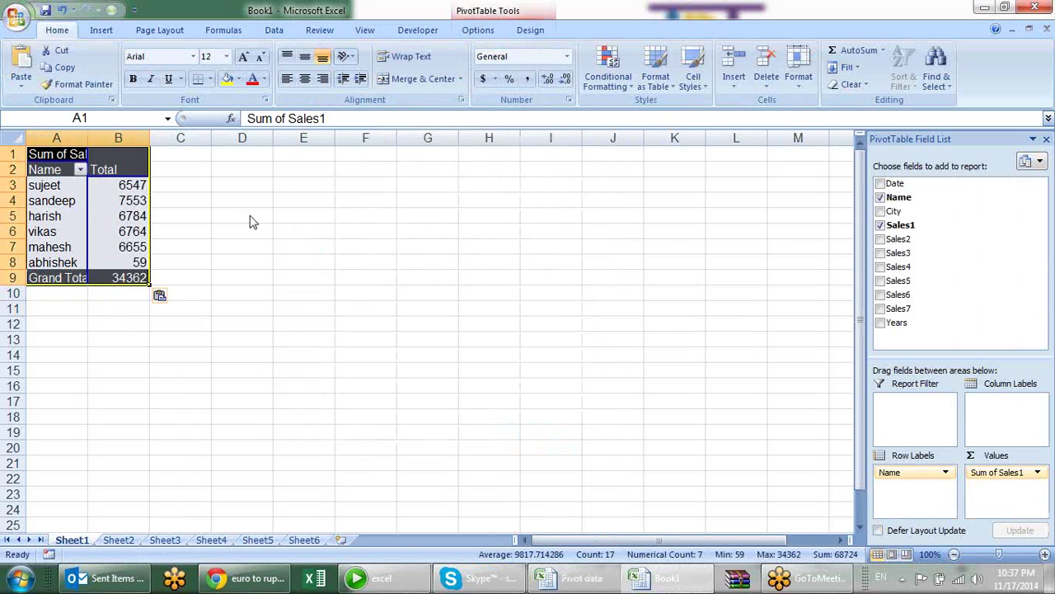
# Save the new workbook as 'sample' and close it.
pyautogui.hotkey('ctrl', 's')
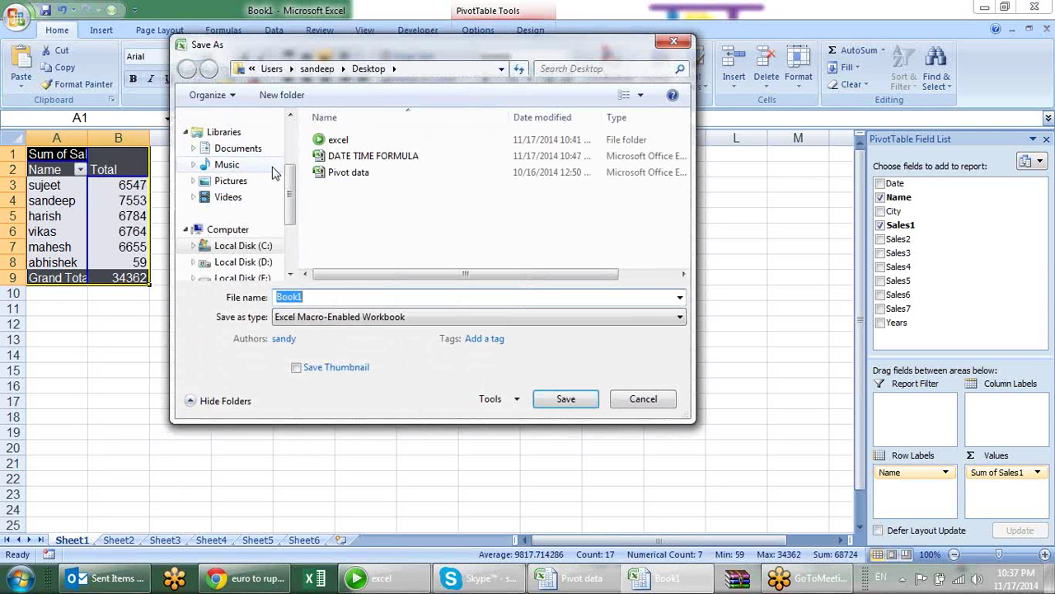
pyautogui.write('sa')
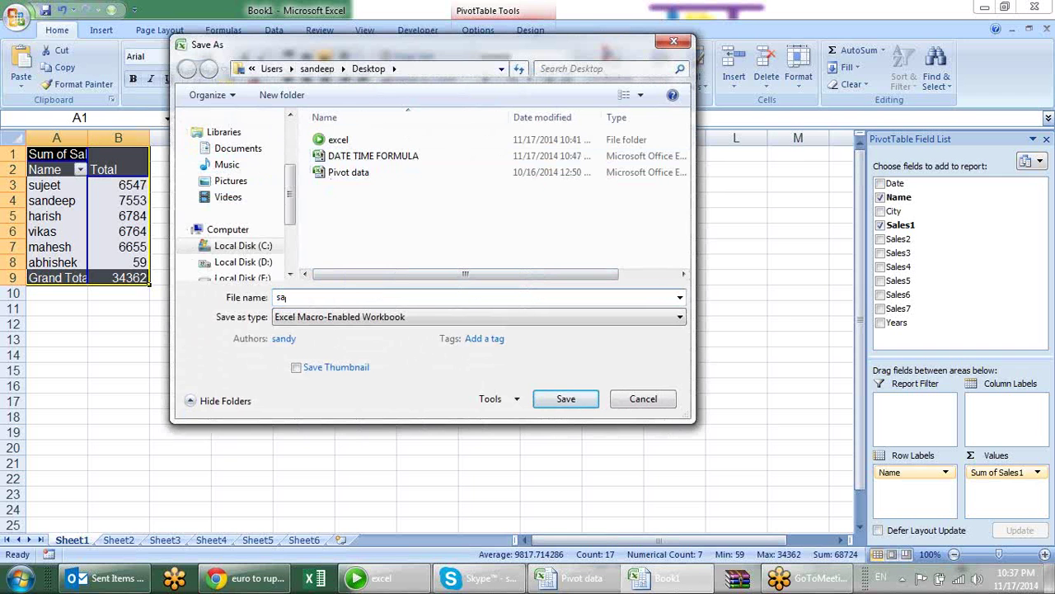
pyautogui.write('nle')
pyautogui.press('BackSpace')
pyautogui.press('BackSpace')
pyautogui.press('BackSpace')
pyautogui.write('ple')
pyautogui.press('Return')
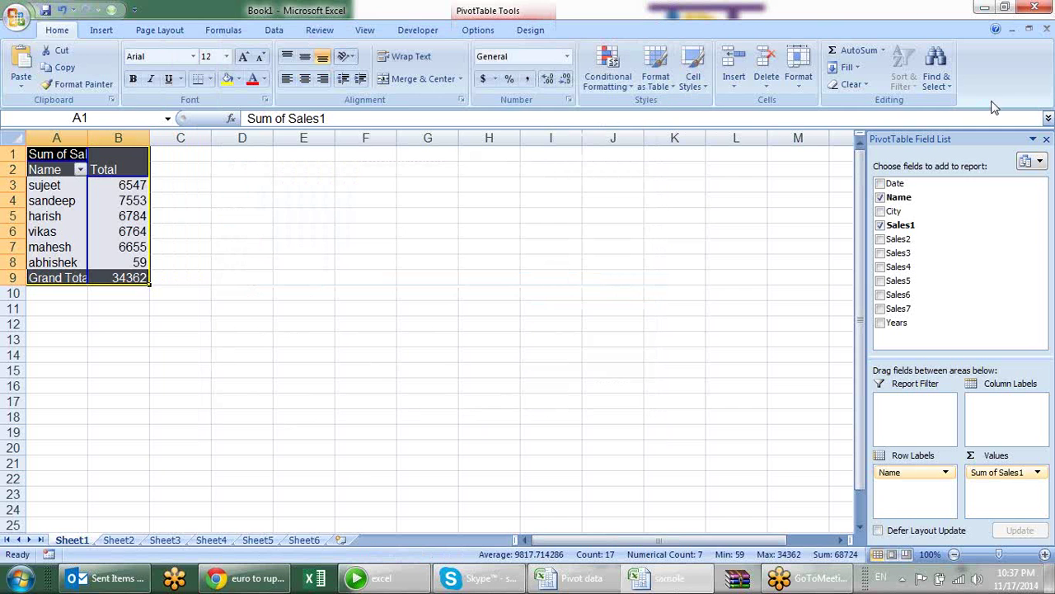
pyautogui.click(1032, 6)
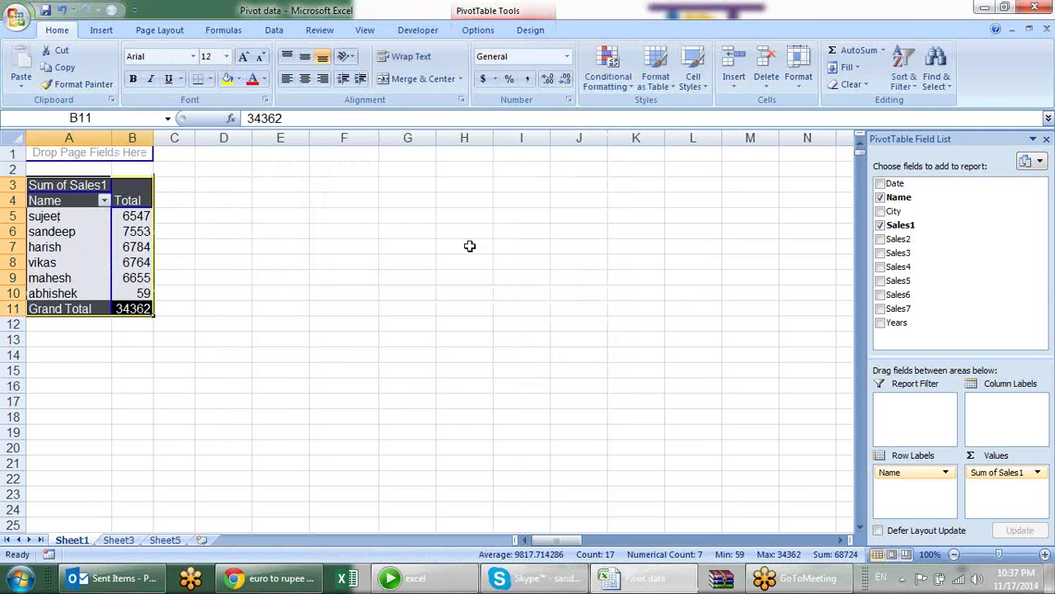
# Save and close Pivot data, then open the sample workbook from the desktop.
pyautogui.click(1032, 6)
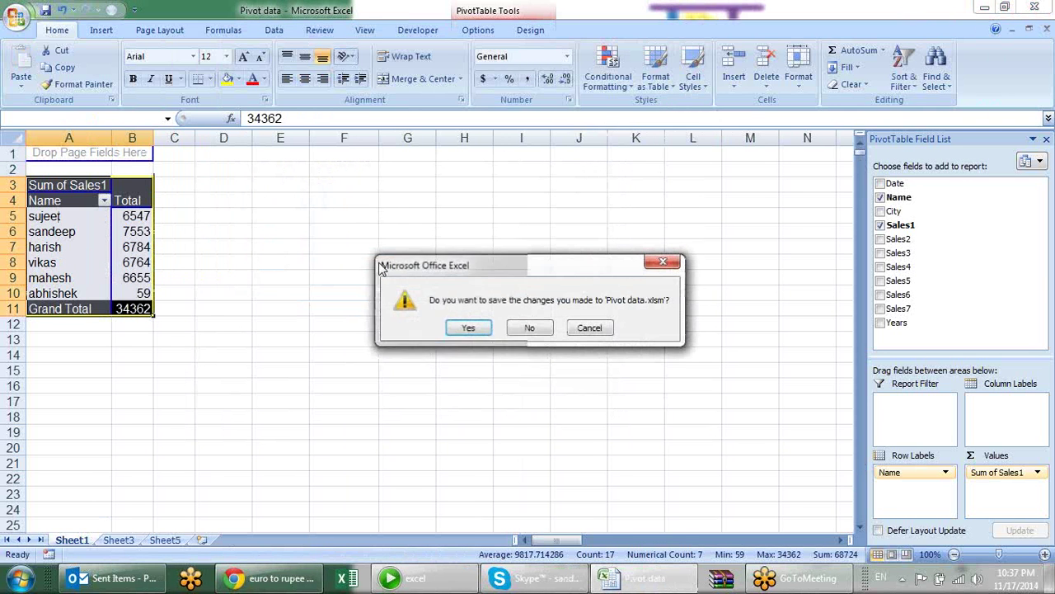
pyautogui.click(469, 327)
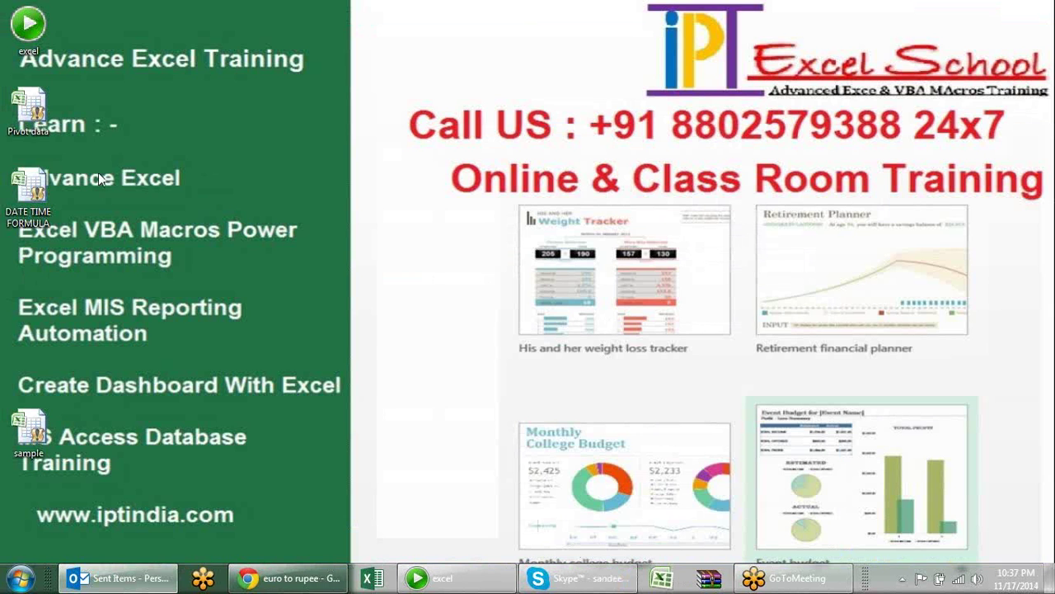
pyautogui.doubleClick(29, 425)
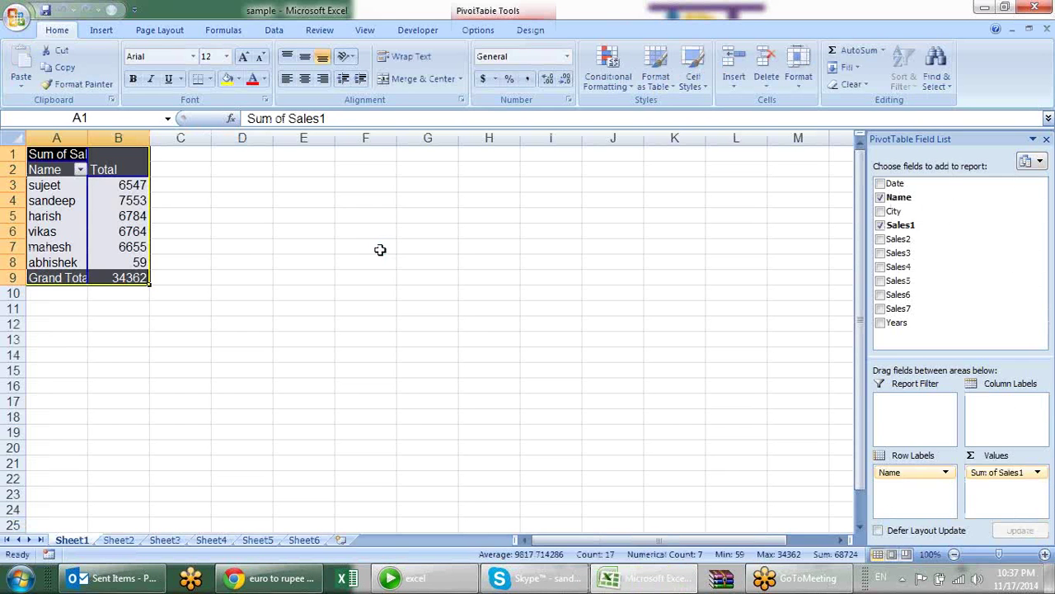
# Drill into a pivot total to list its source rows, and browse the sheets.
pyautogui.click(245, 247)
pyautogui.doubleClick(134, 185)
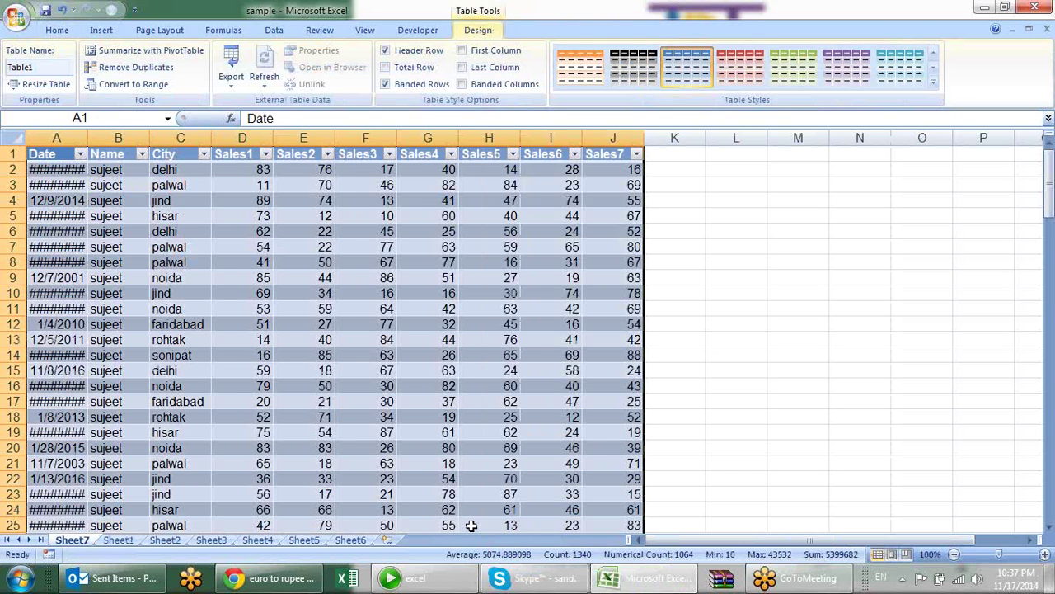
pyautogui.click(123, 540)
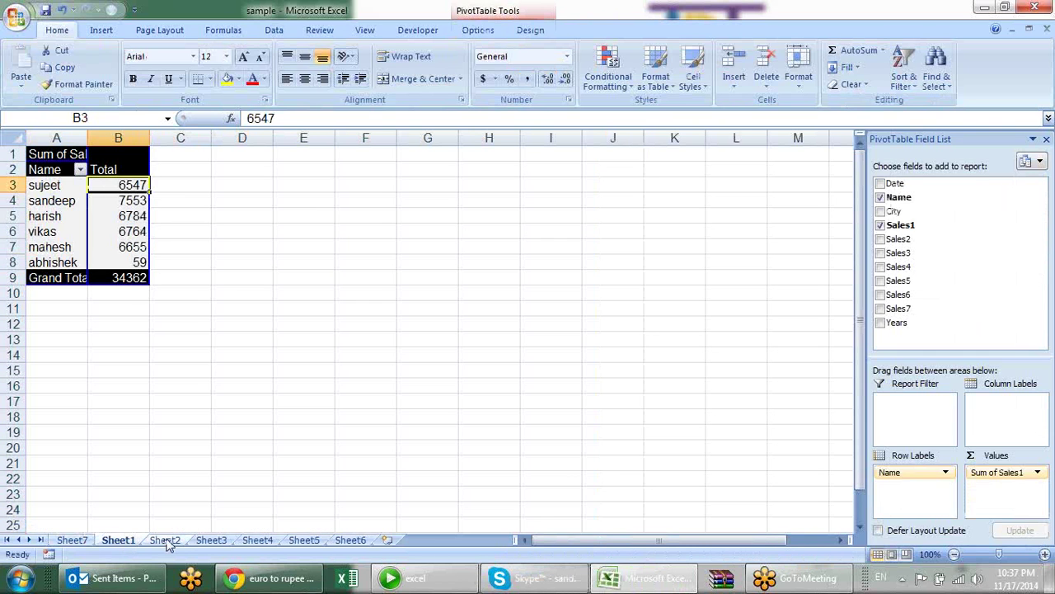
pyautogui.click(165, 540)
pyautogui.click(118, 540)
pyautogui.click(72, 540)
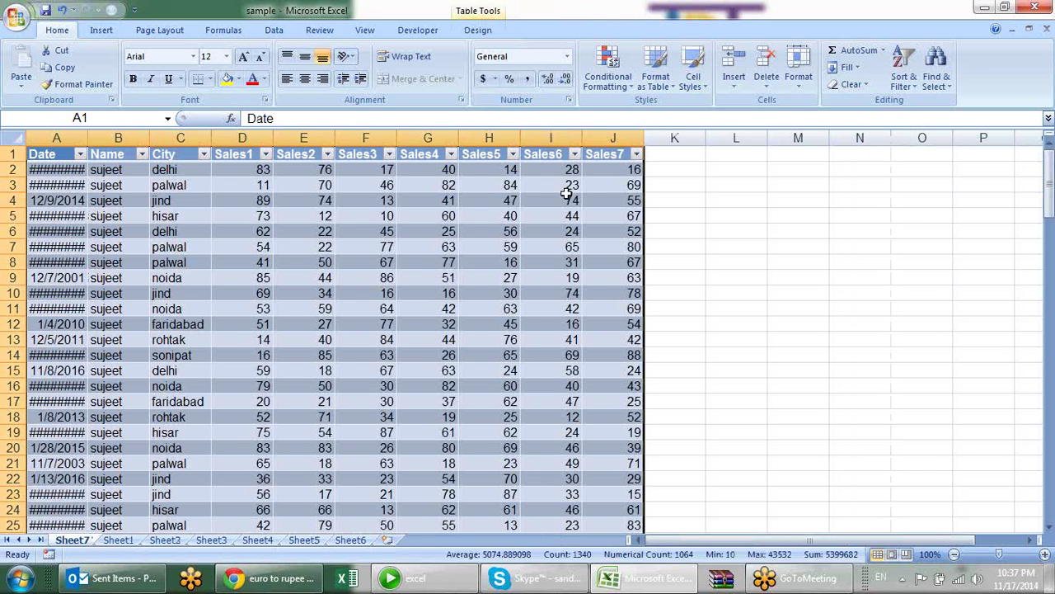
# Close sample without saving and reopen the Pivot data workbook.
pyautogui.click(1034, 7)
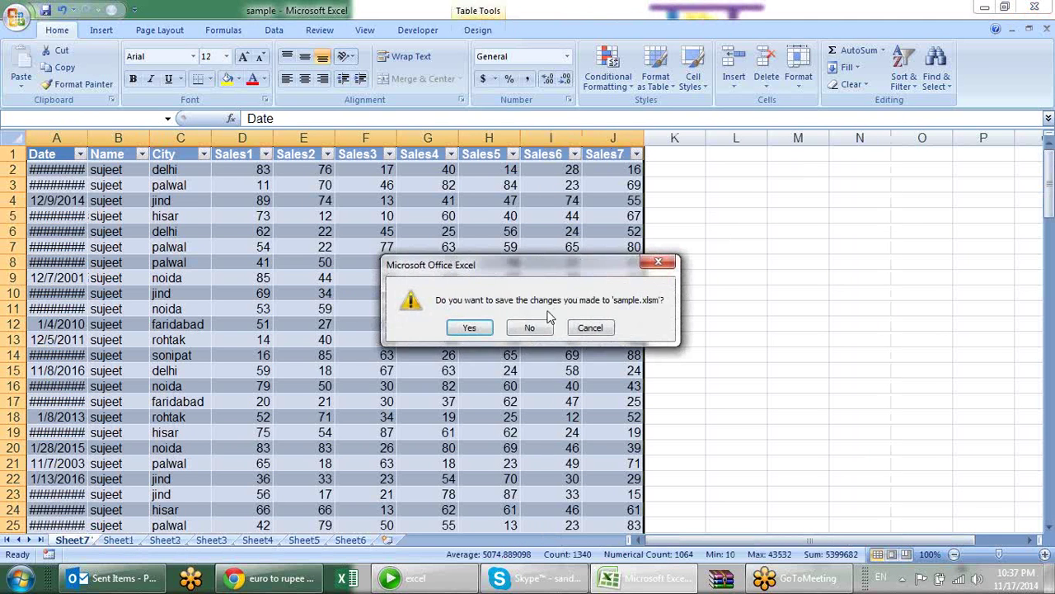
pyautogui.click(530, 327)
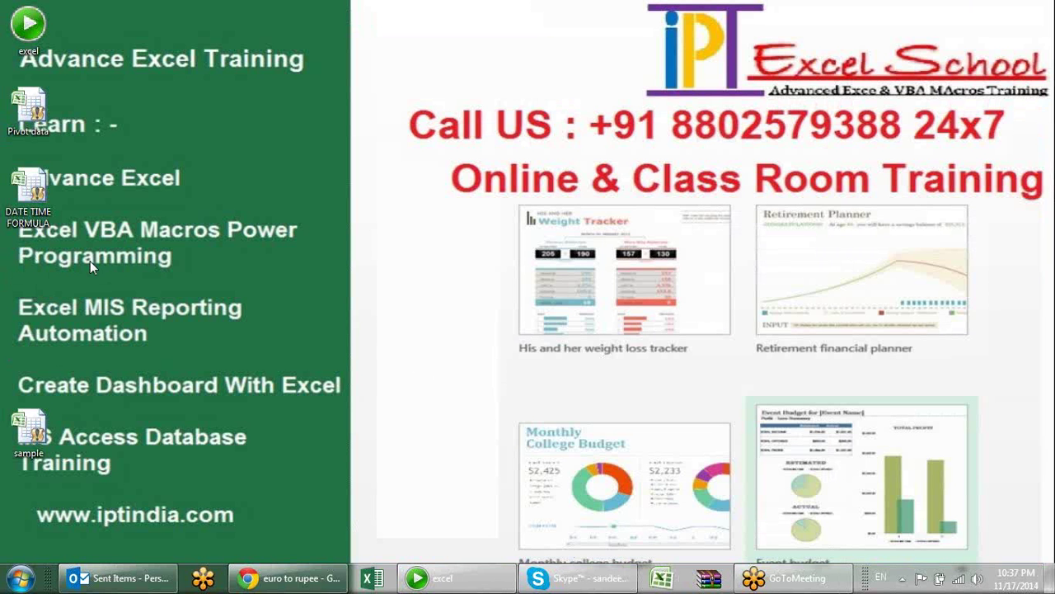
pyautogui.doubleClick(29, 107)
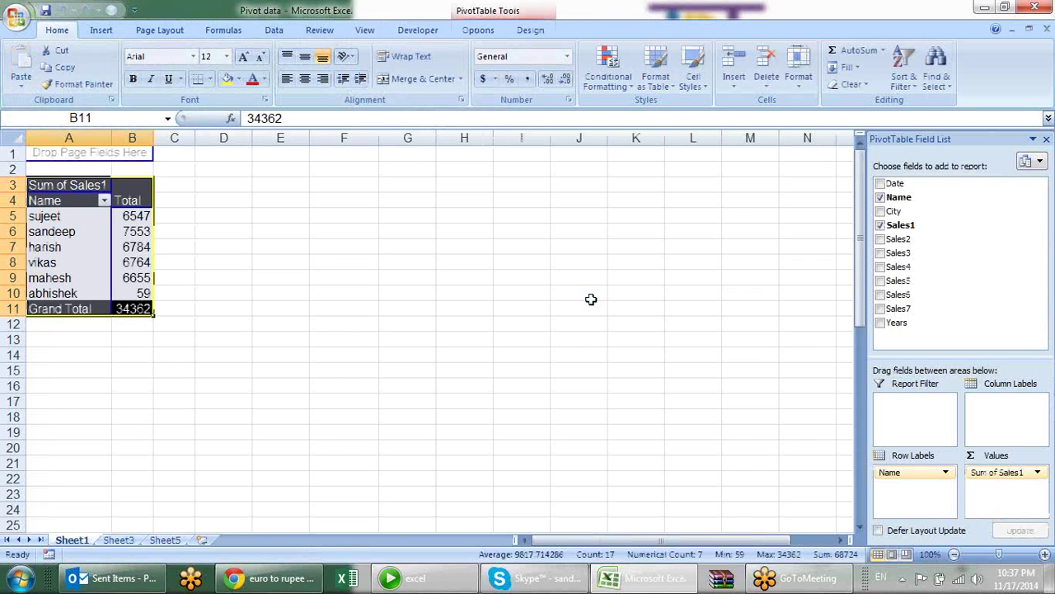
pyautogui.click(228, 233)
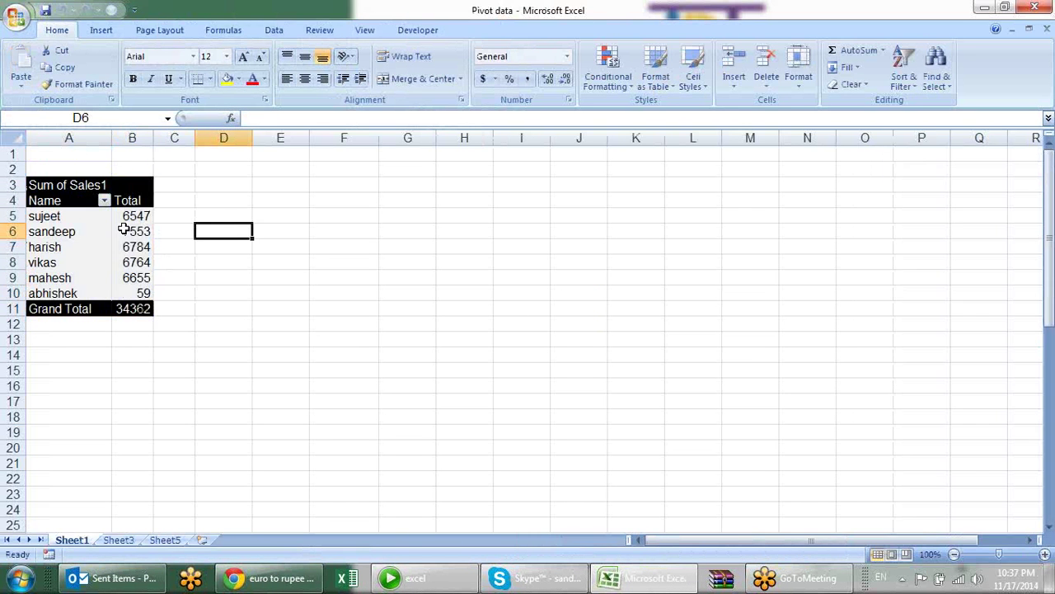
pyautogui.rightClick(126, 231)
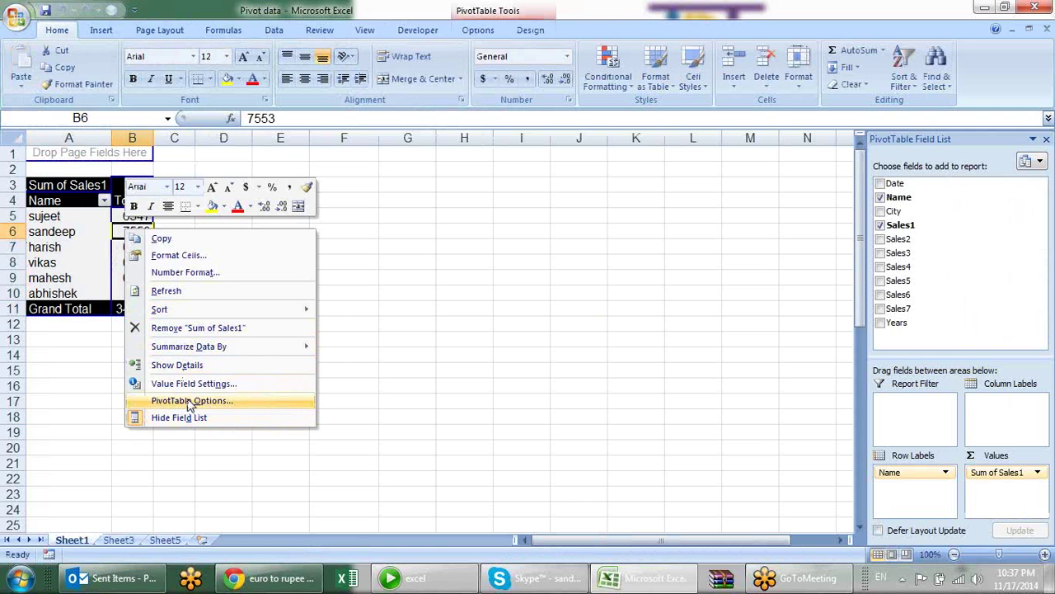
pyautogui.click(189, 400)
pyautogui.click(270, 279)
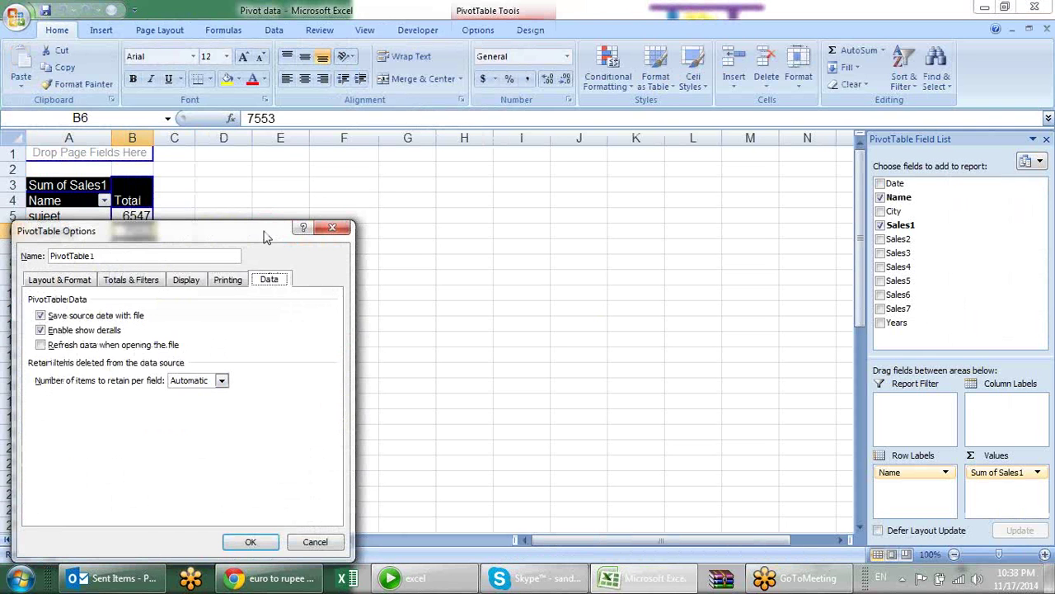
pyautogui.moveTo(263, 237); pyautogui.dragTo(394, 141)
pyautogui.click(176, 220)
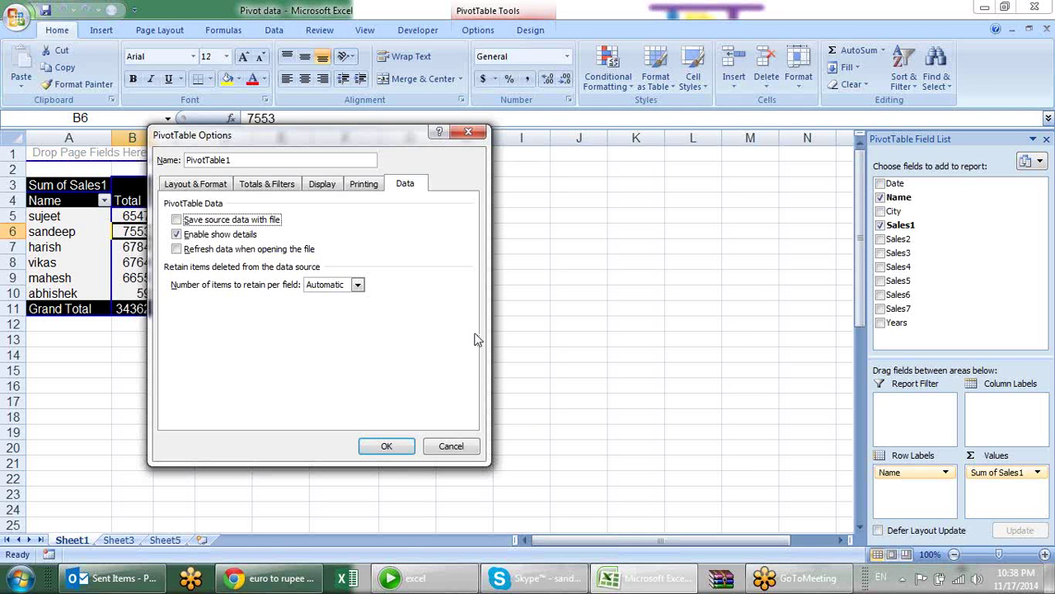
pyautogui.click(220, 223)
pyautogui.click(387, 446)
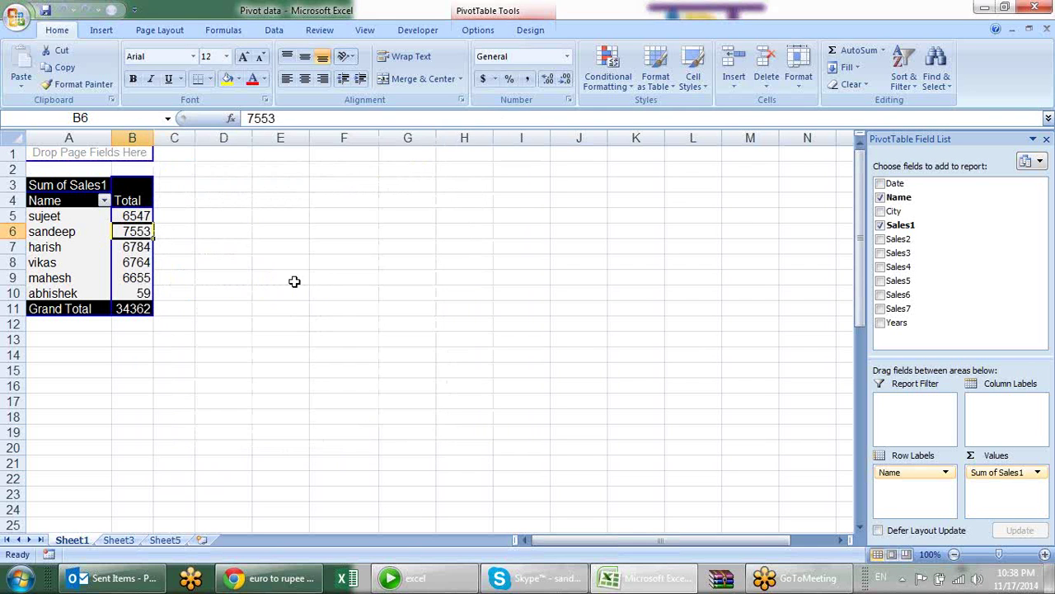
pyautogui.click(291, 244)
pyautogui.click(94, 244)
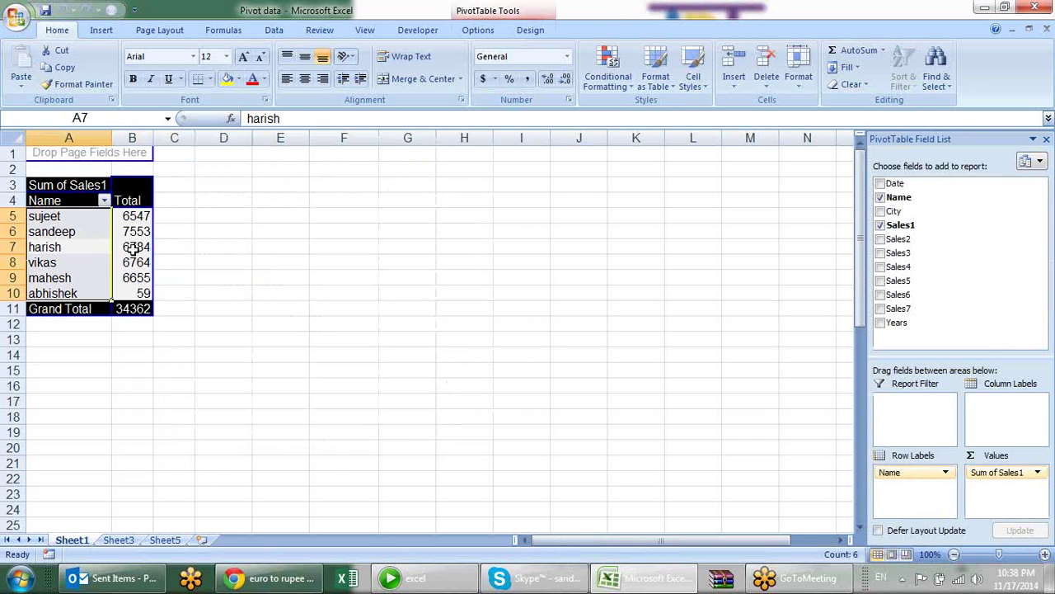
pyautogui.click(132, 247)
pyautogui.click(107, 241)
pyautogui.click(128, 242)
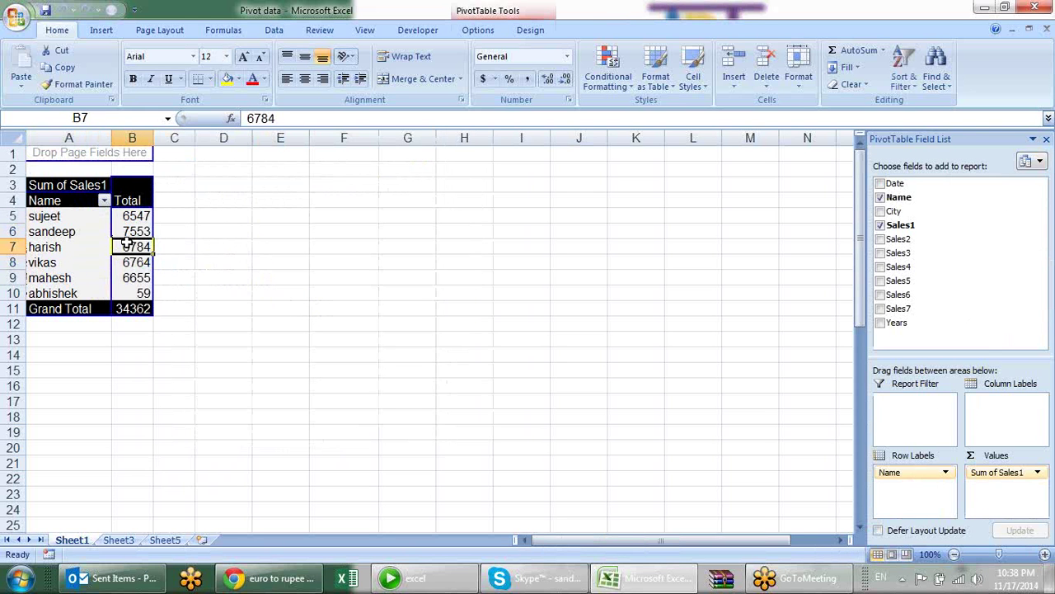
pyautogui.click(475, 32)
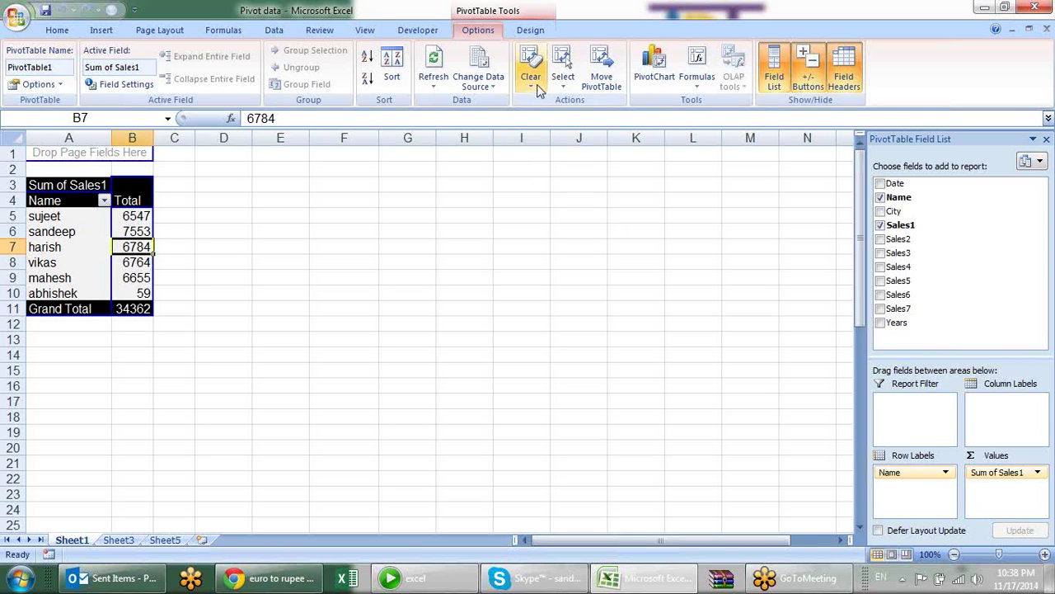
pyautogui.click(535, 82)
pyautogui.click(548, 104)
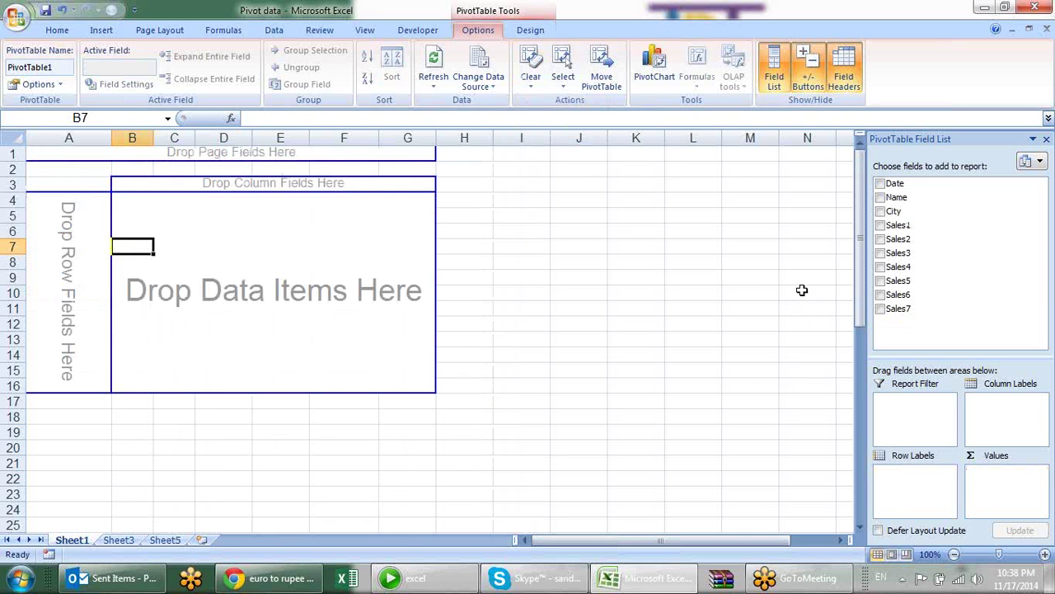
pyautogui.click(880, 198)
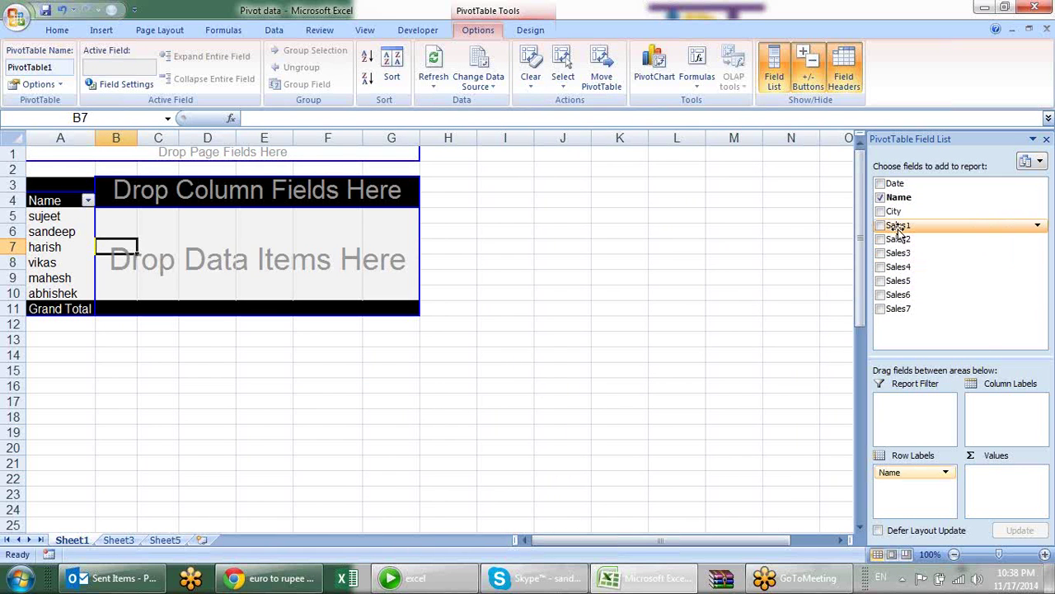
pyautogui.click(880, 225)
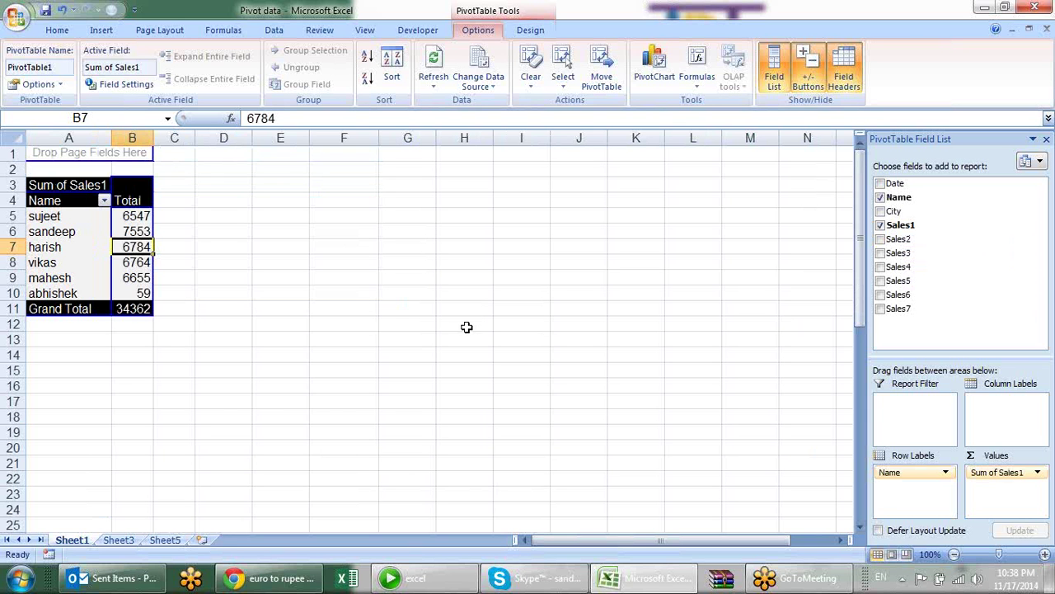
pyautogui.click(381, 293)
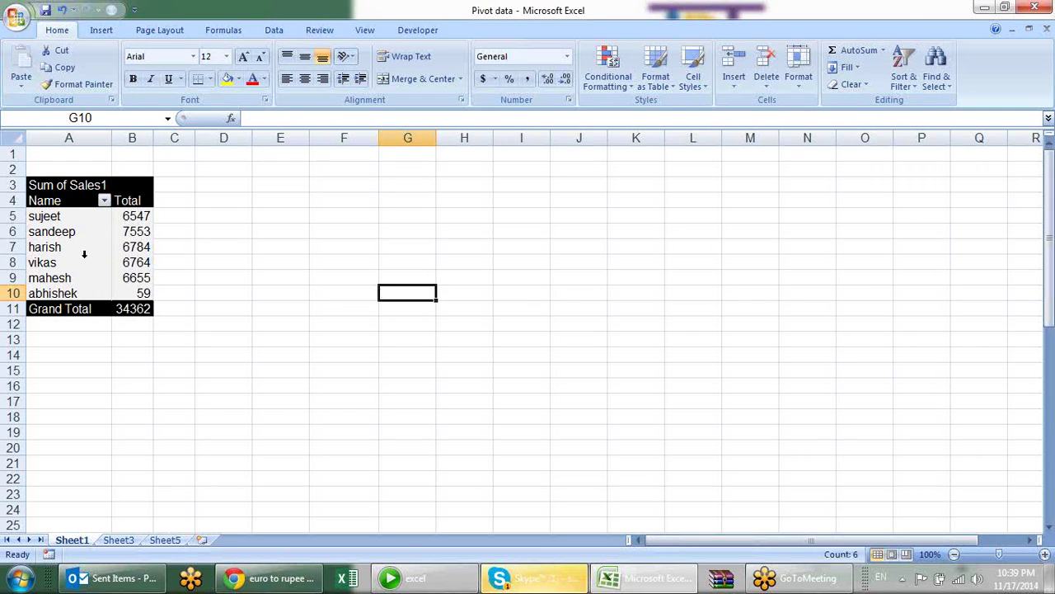
pyautogui.click(84, 253)
# Send the reply 'r' in the Skype chat, then minimize Skype and return to the Excel pivot.
pyautogui.click(528, 577)
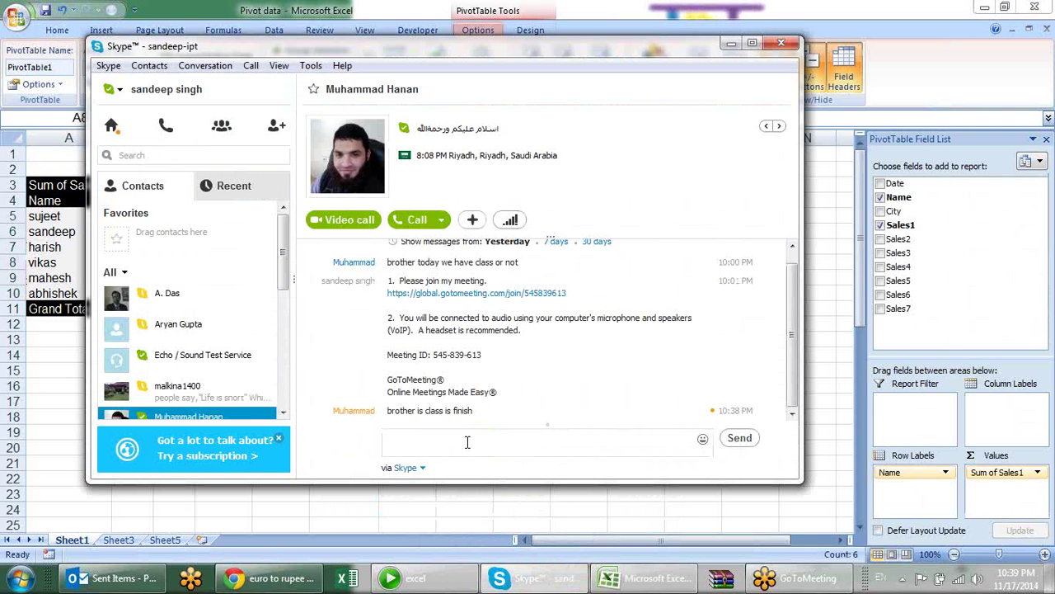
pyautogui.write('r')
pyautogui.press('Return')
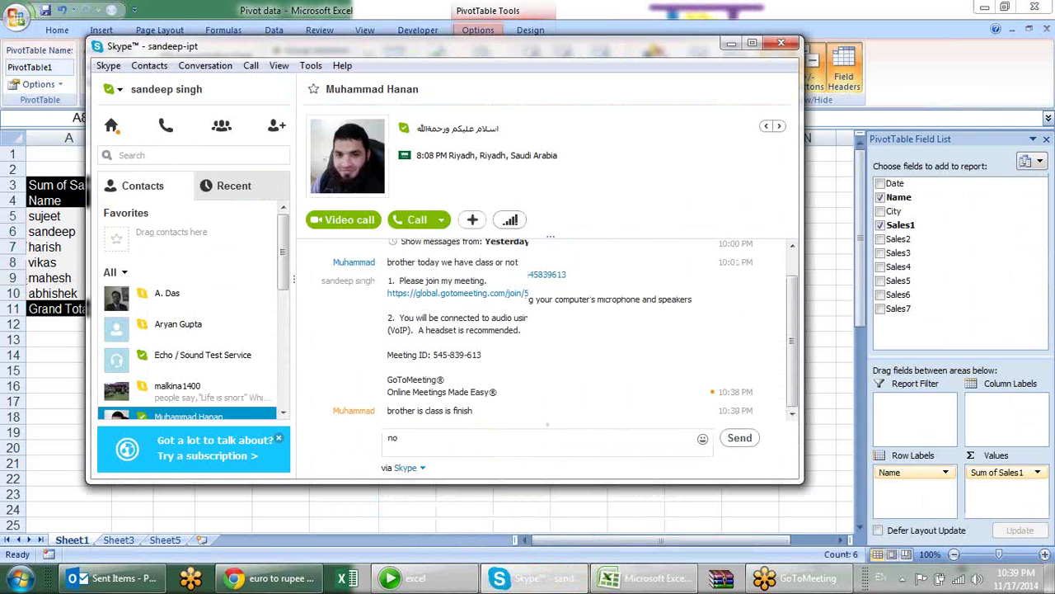
pyautogui.click(730, 48)
pyautogui.click(408, 280)
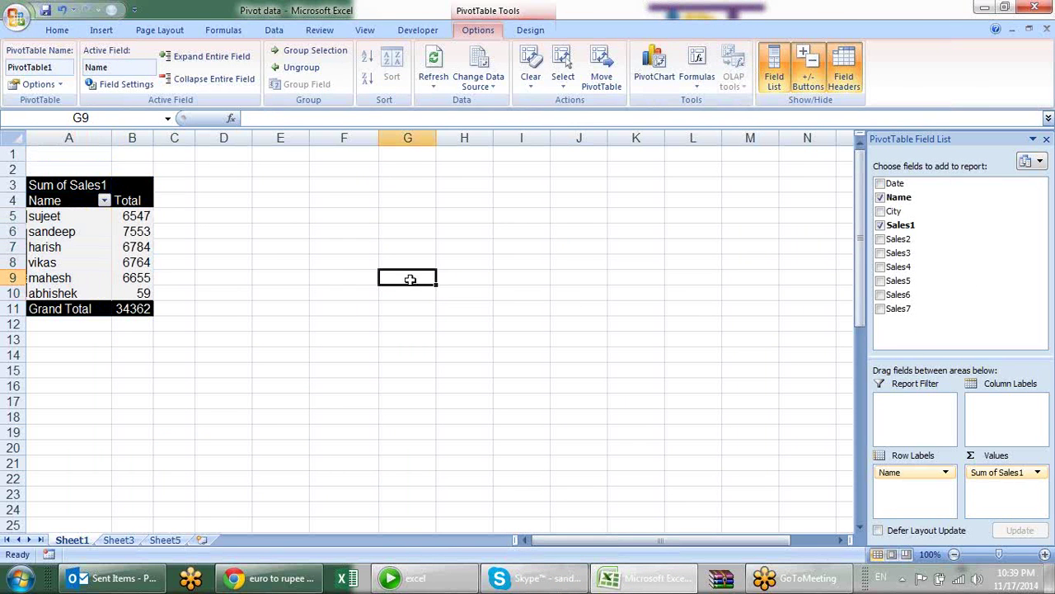
pyautogui.click(130, 244)
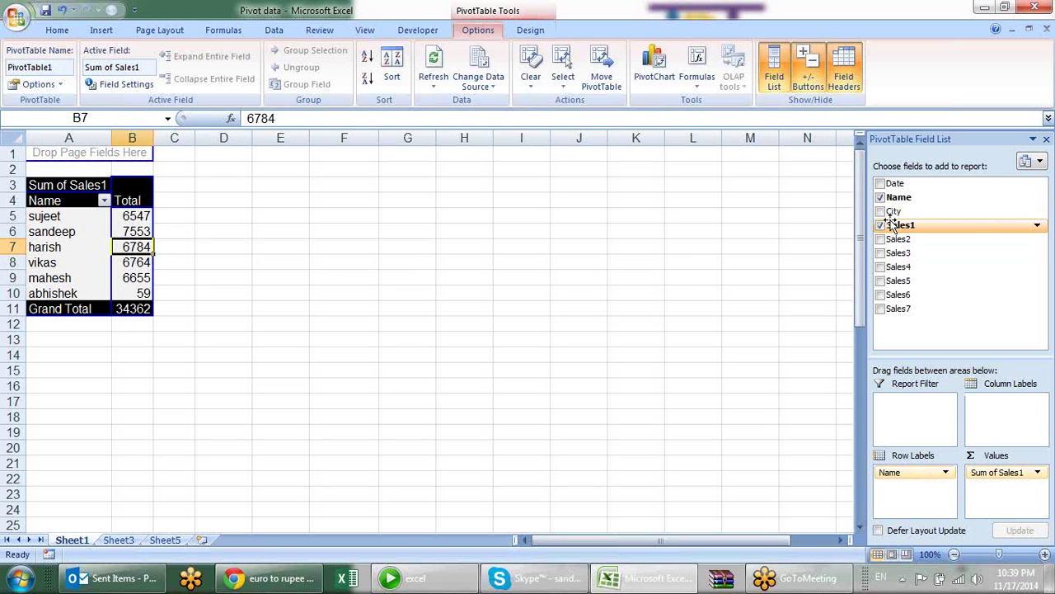
# Add City as a report filter and filter it to palwal, then faridabad, then noida.
pyautogui.moveTo(895, 211); pyautogui.dragTo(911, 416)
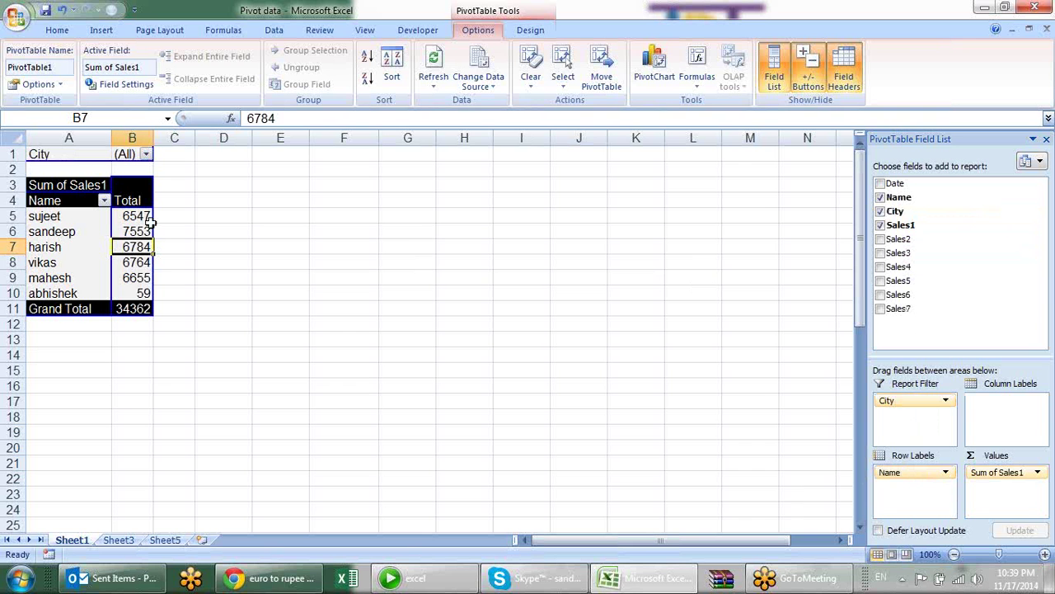
pyautogui.click(145, 155)
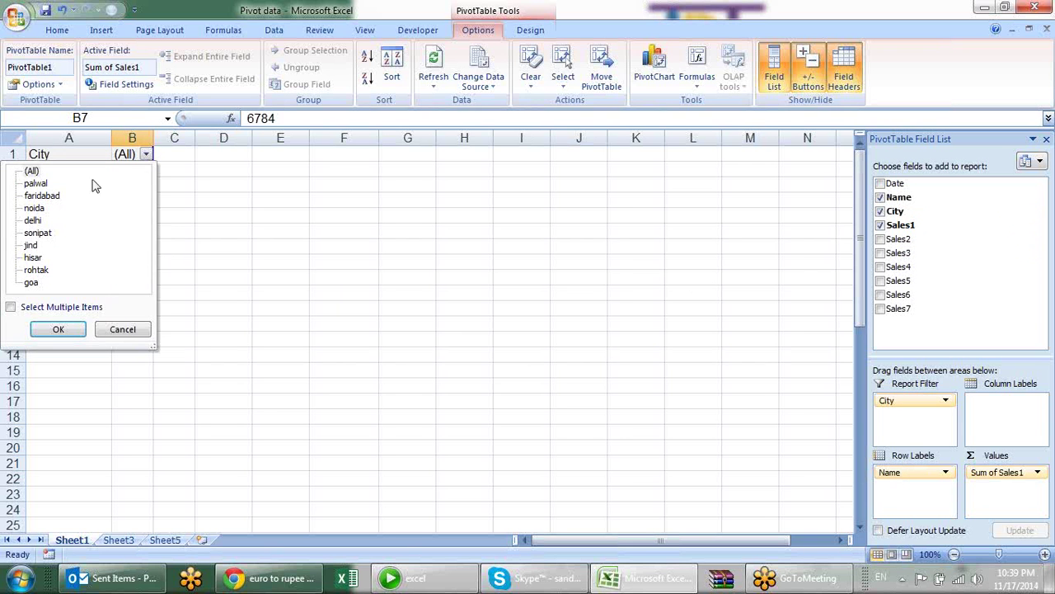
pyautogui.click(35, 184)
pyautogui.click(66, 329)
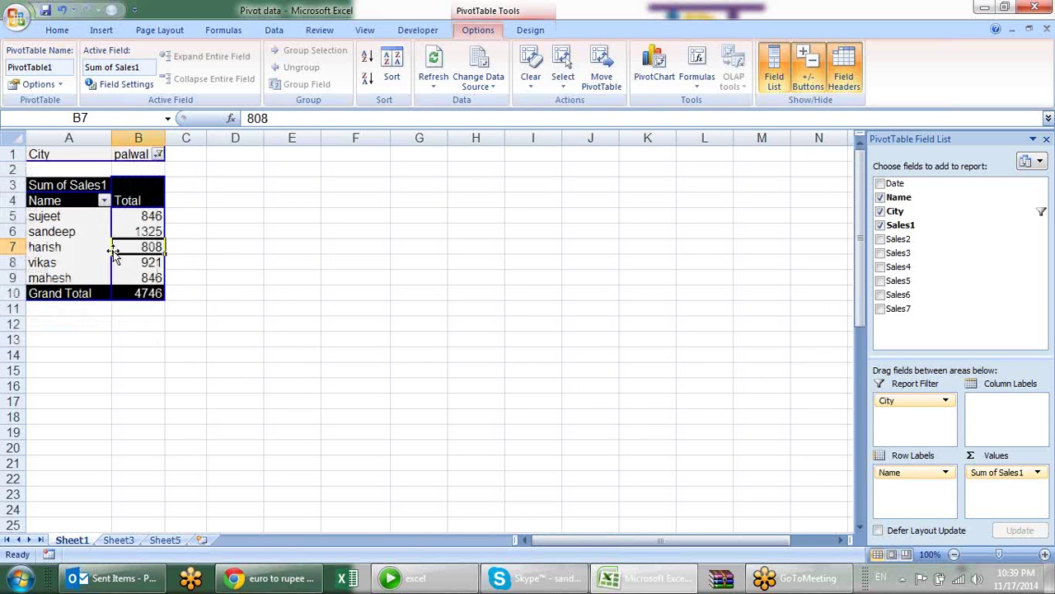
pyautogui.click(157, 154)
pyautogui.click(48, 195)
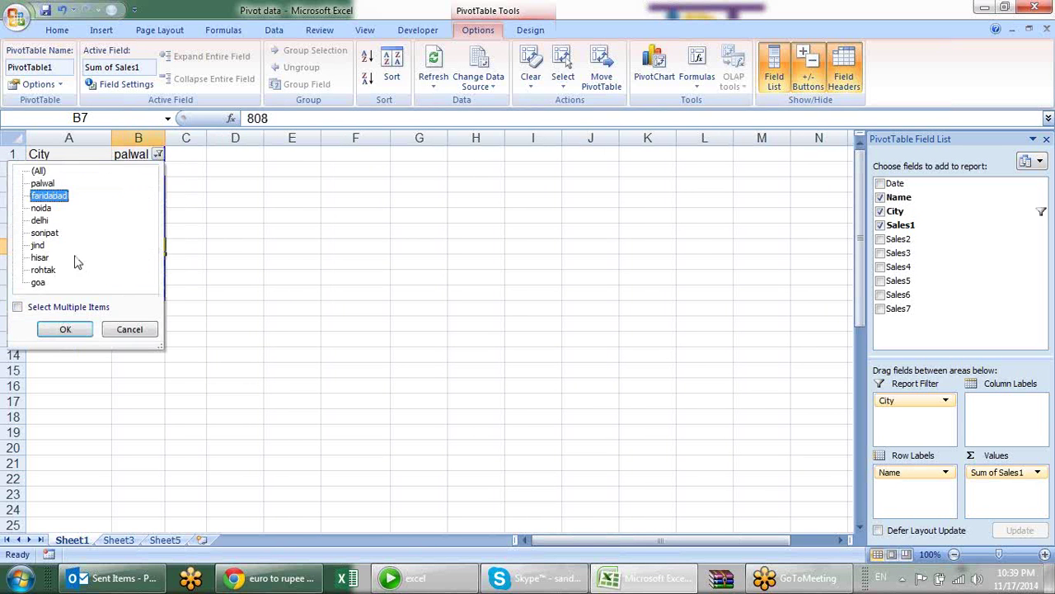
pyautogui.click(66, 329)
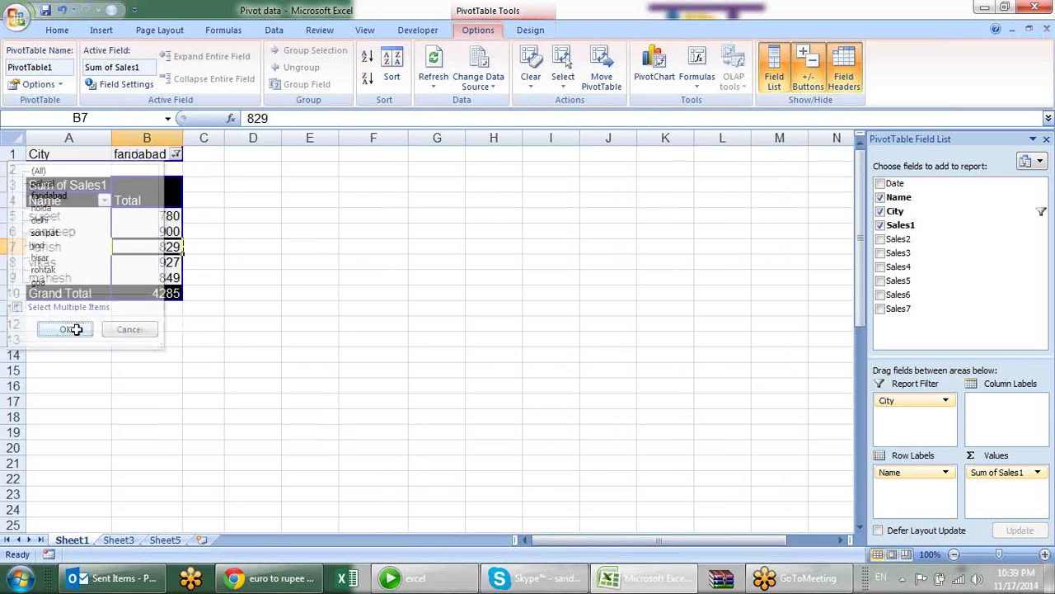
pyautogui.click(175, 154)
pyautogui.click(57, 208)
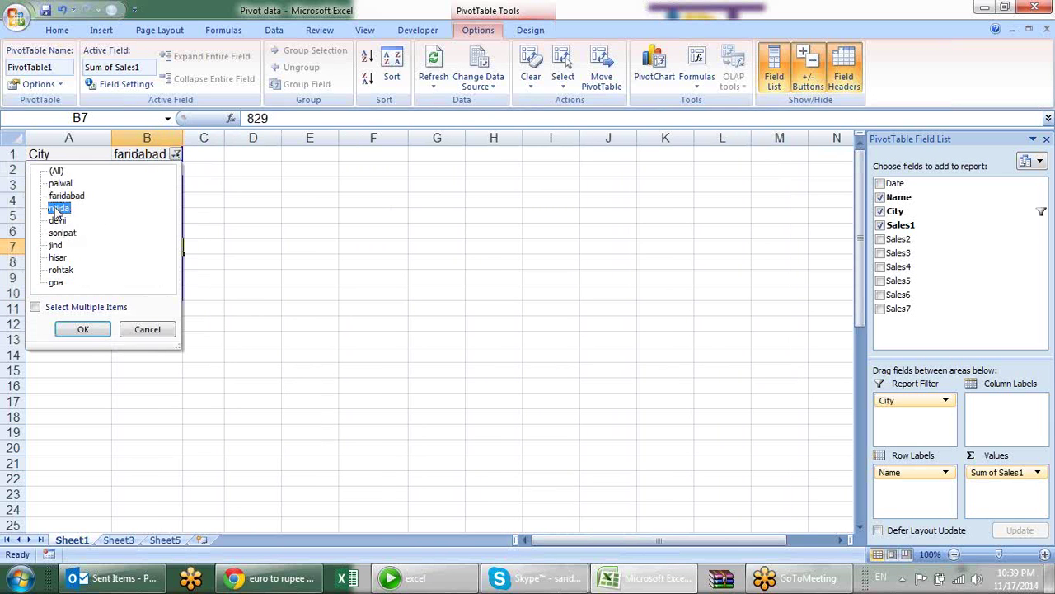
pyautogui.click(82, 329)
pyautogui.click(179, 192)
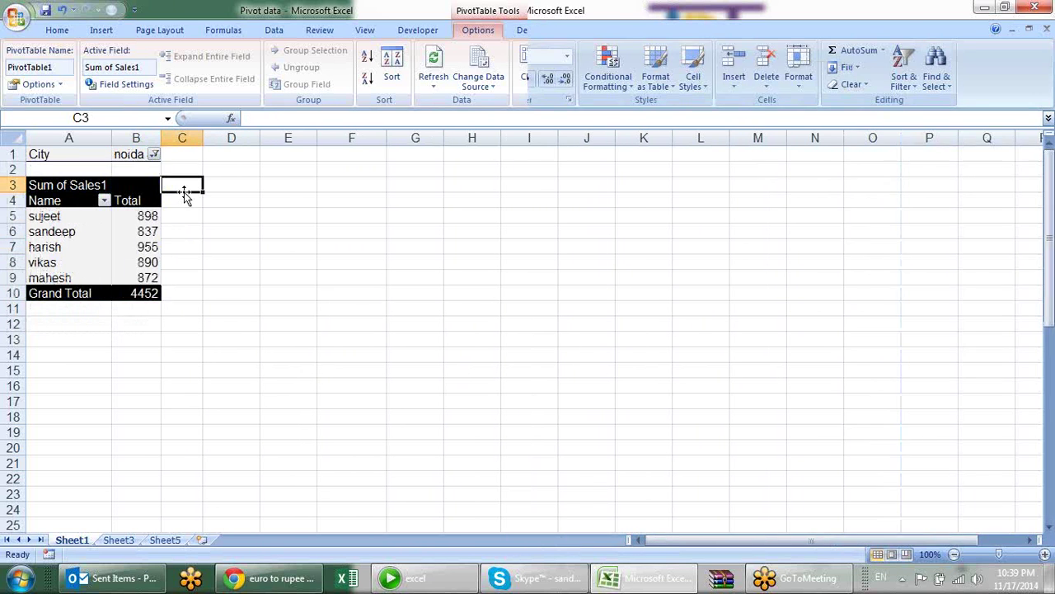
pyautogui.click(137, 153)
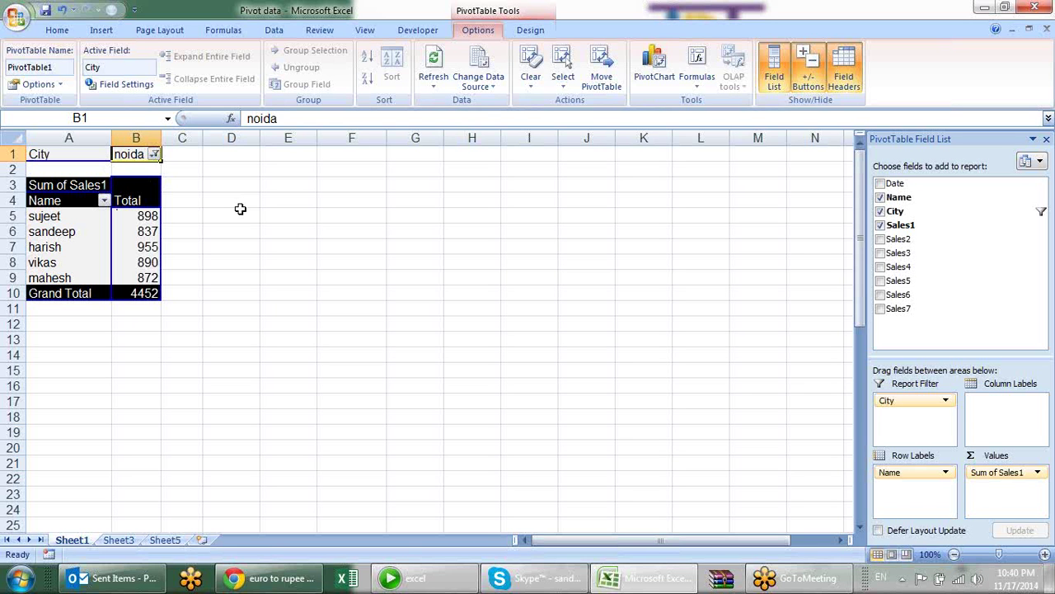
# Filter City to both noida and faridabad using multiple selection.
pyautogui.click(154, 154)
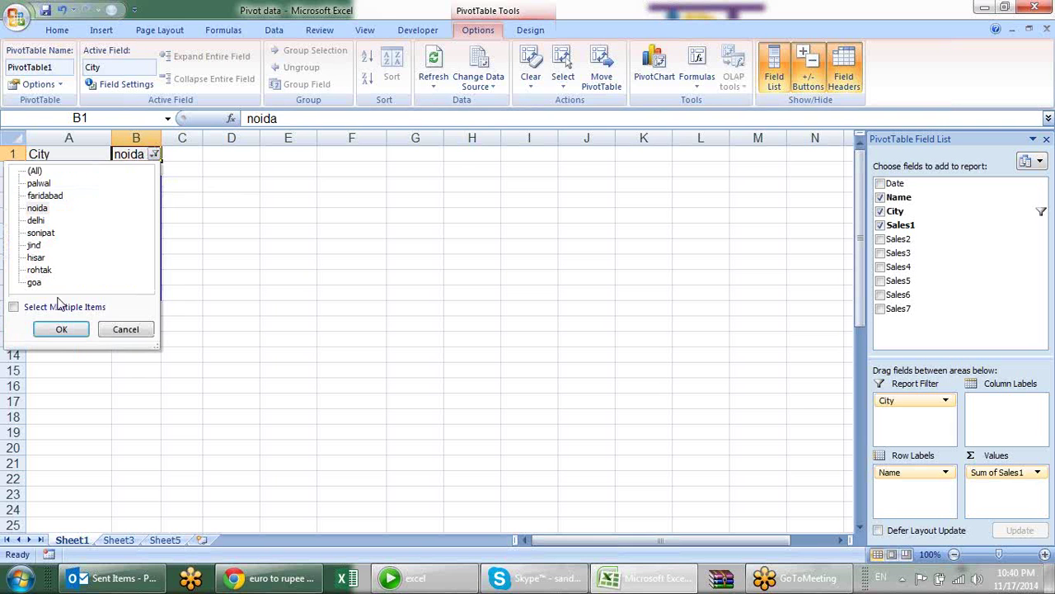
pyautogui.click(56, 307)
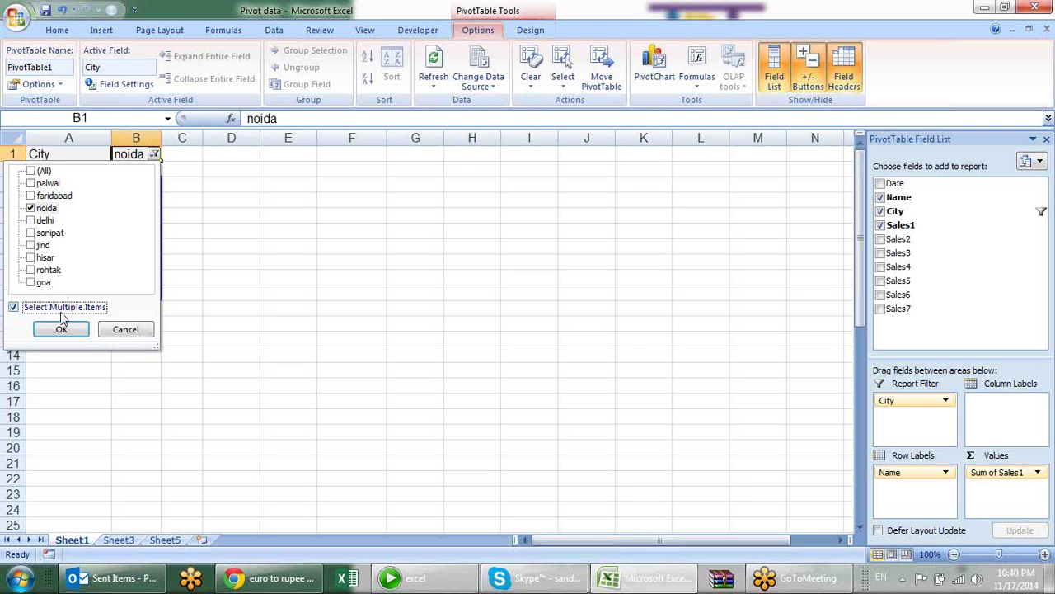
pyautogui.click(46, 195)
pyautogui.click(71, 327)
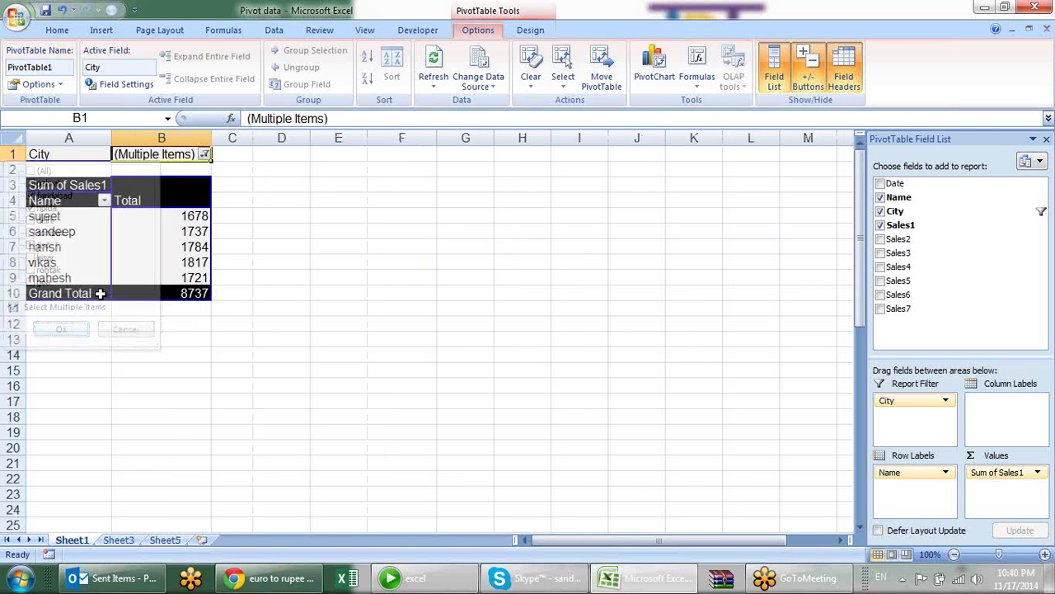
# Reset the City filter to all cities and open the Options dropdown.
pyautogui.click(203, 154)
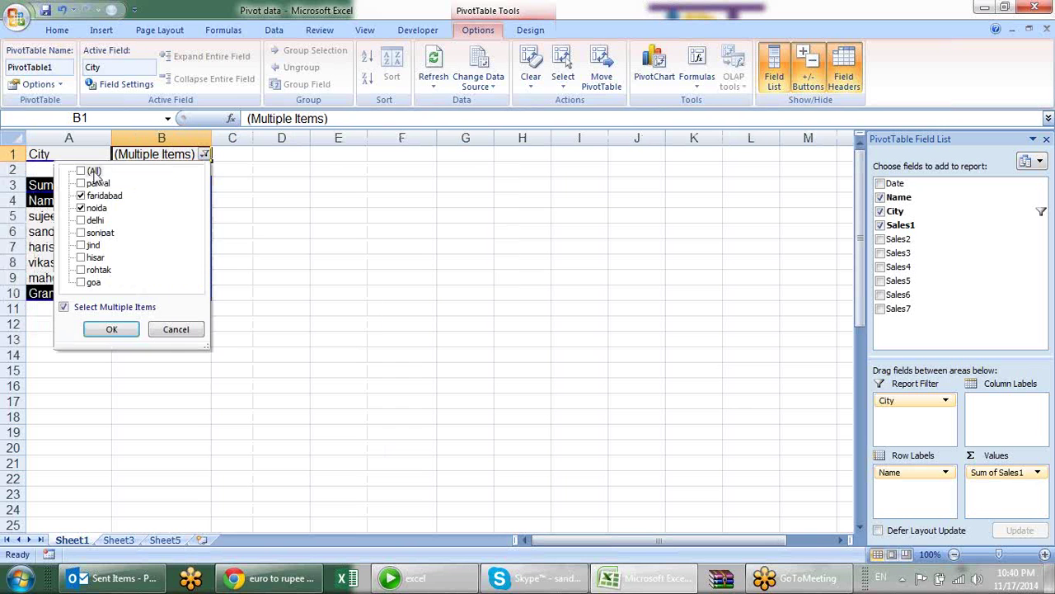
pyautogui.click(91, 172)
pyautogui.click(99, 329)
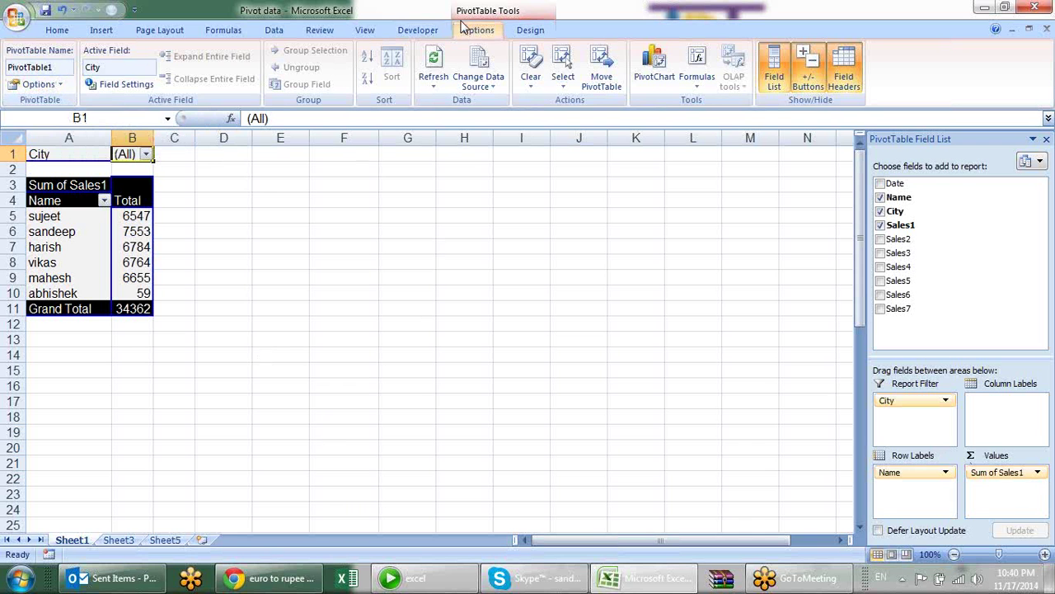
pyautogui.click(61, 86)
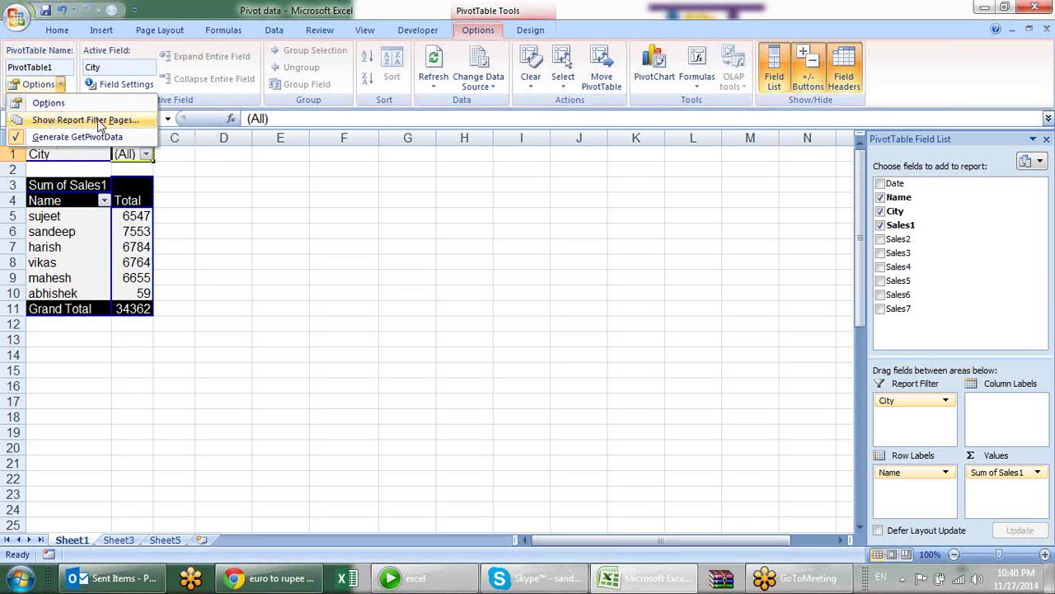
# Use Show Report Filter Pages on City to create one pivot sheet per city.
pyautogui.click(99, 121)
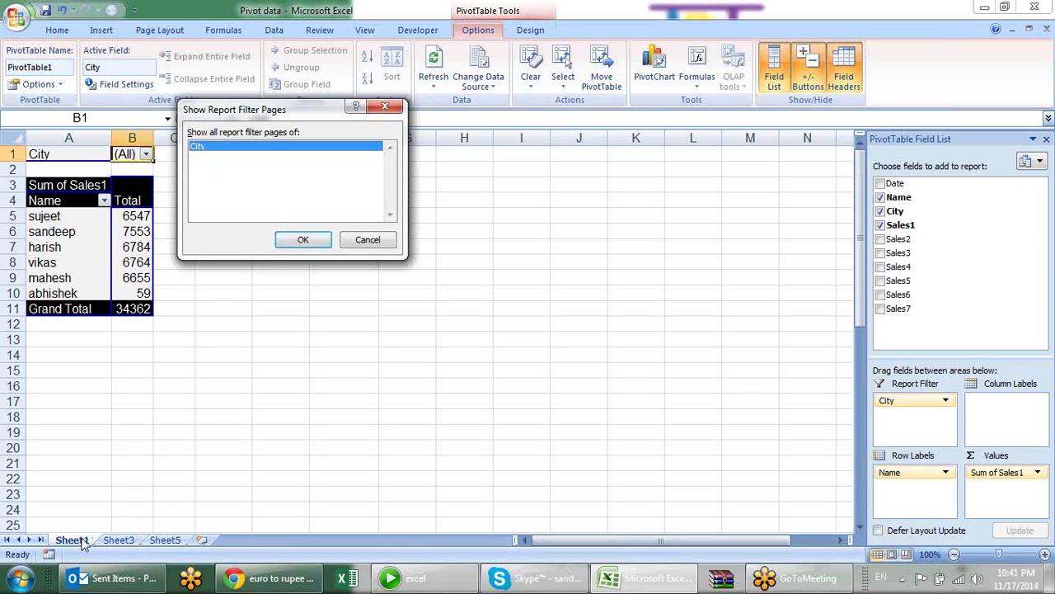
pyautogui.click(298, 239)
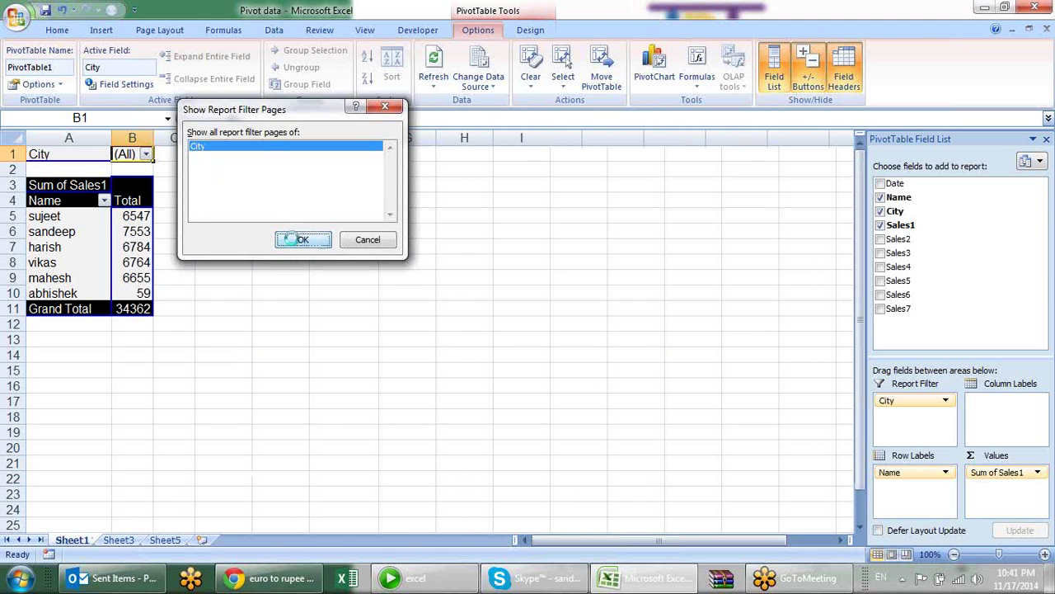
pyautogui.click(212, 292)
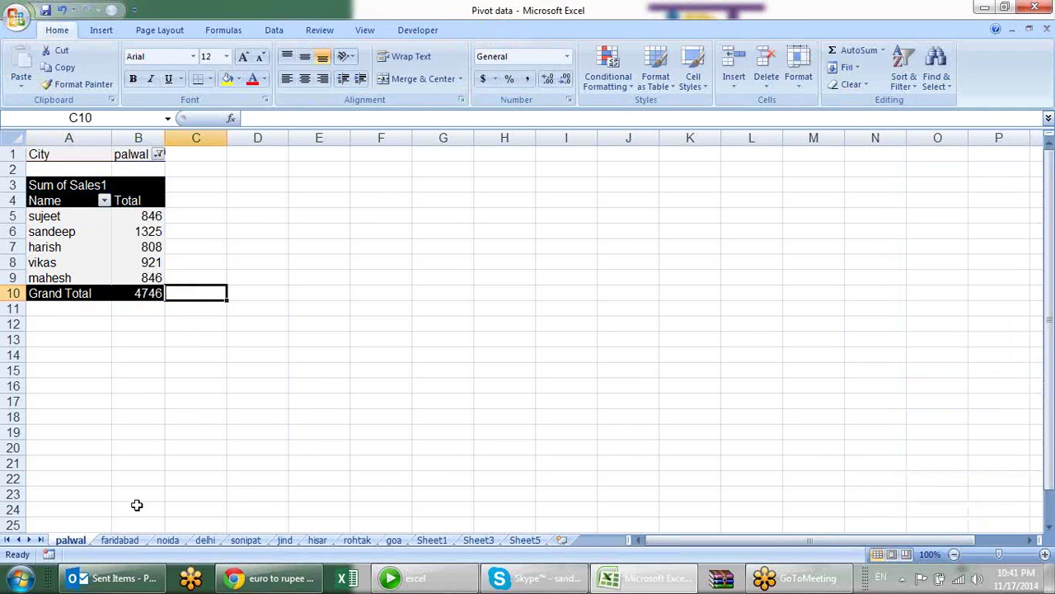
# Browse the generated city sheets from faridabad through goa.
pyautogui.click(122, 540)
pyautogui.click(168, 540)
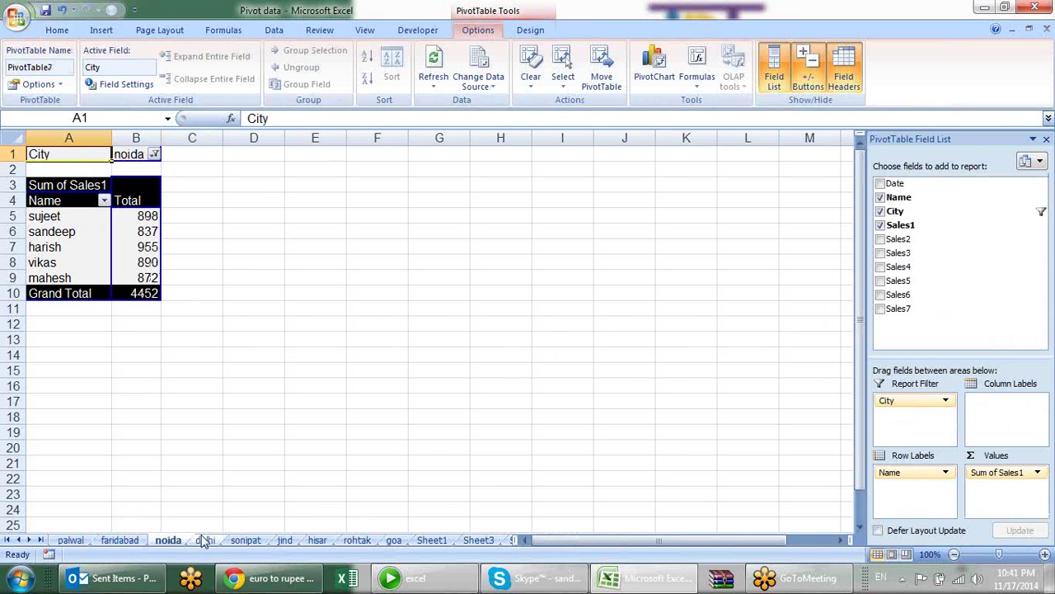
pyautogui.click(205, 540)
pyautogui.click(245, 540)
pyautogui.click(285, 540)
pyautogui.click(317, 540)
pyautogui.click(354, 541)
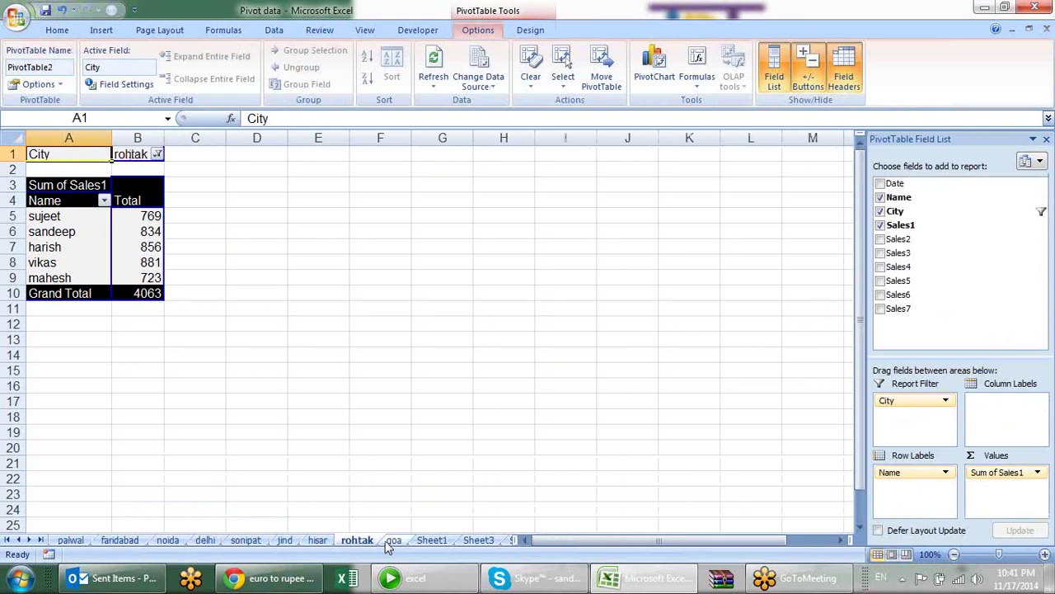
pyautogui.click(393, 541)
pyautogui.click(359, 540)
# Group the palwal-to-goa sheets and delete them, returning to Sheet1's pivot.
pyautogui.keyDown('ctrl'); pyautogui.click(73, 540); pyautogui.keyUp('ctrl')
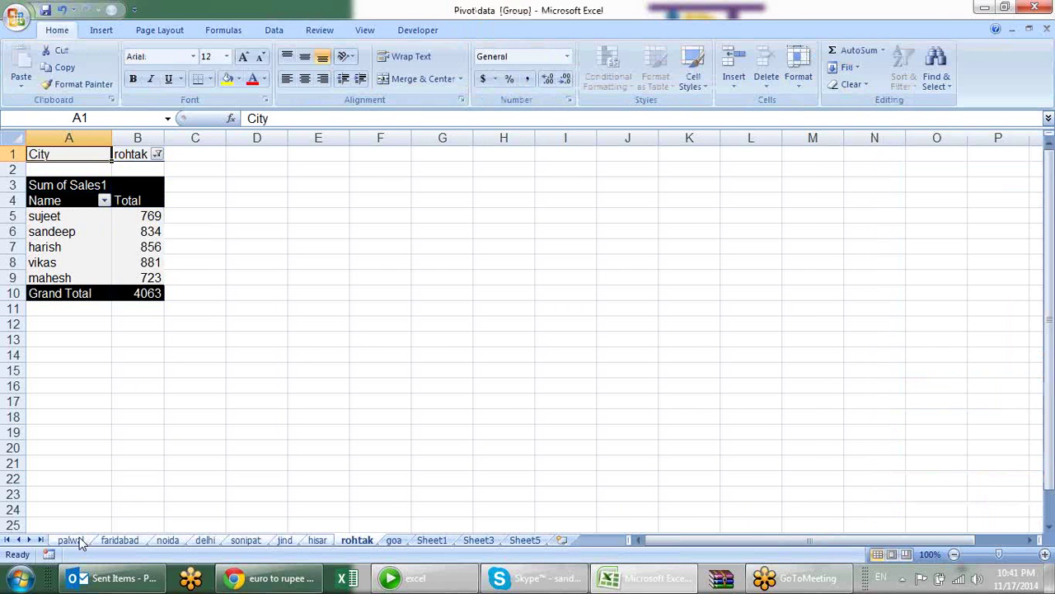
pyautogui.click(394, 543)
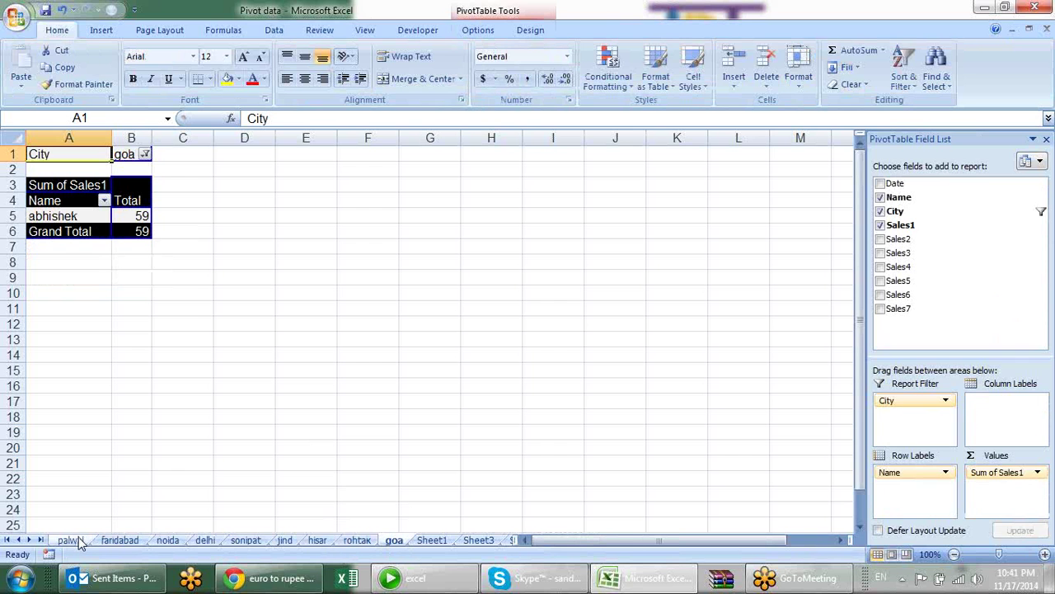
pyautogui.keyDown('ctrl'); pyautogui.click(72, 540); pyautogui.keyUp('ctrl')
pyautogui.hotkey('alt', 'e')
pyautogui.press('l')
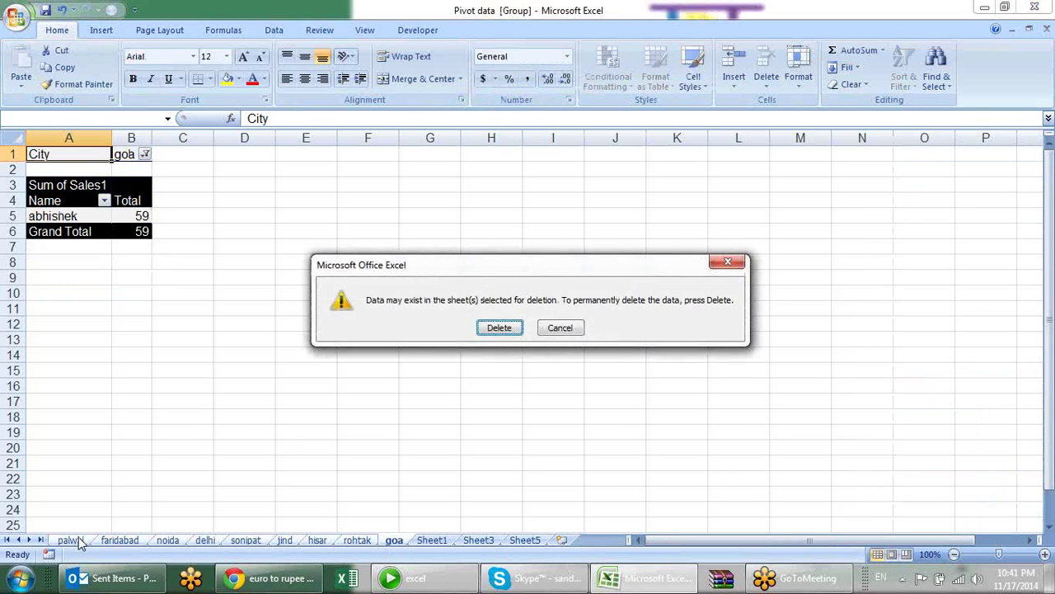
pyautogui.press('Return')
pyautogui.click(231, 336)
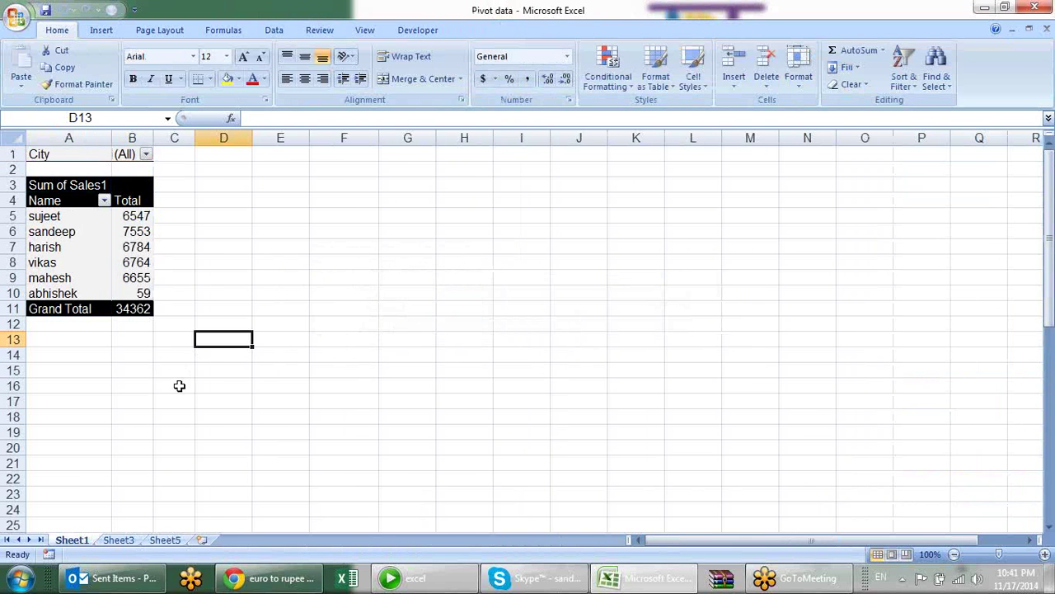
pyautogui.click(106, 219)
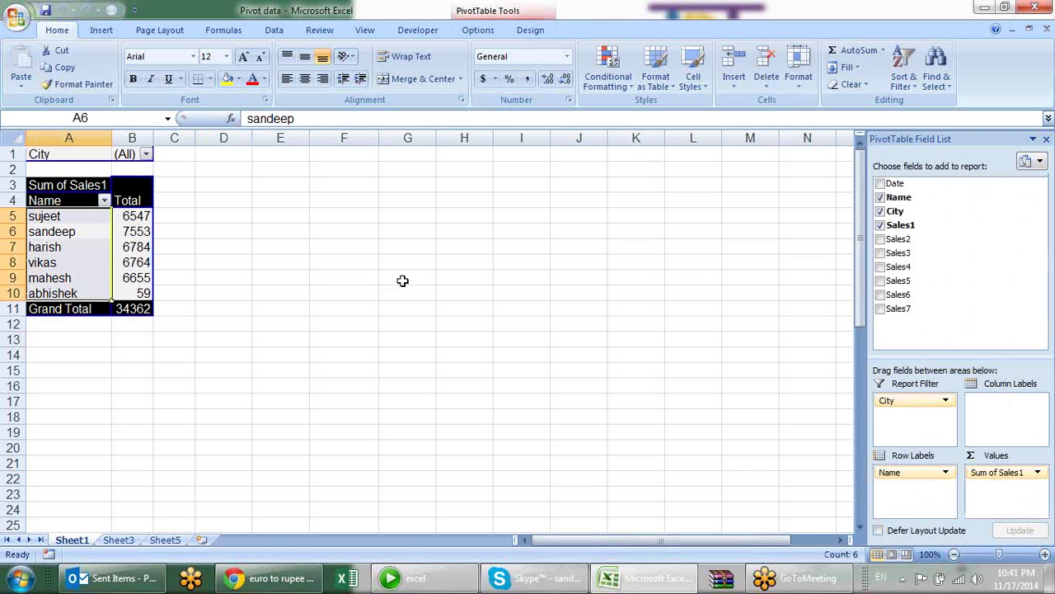
# Move City into Row Labels and filter the Name report filter to sujeet (total 6547).
pyautogui.moveTo(906, 401)
pyautogui.mouseDown()
pyautogui.moveTo(921, 496)
pyautogui.moveTo(903, 406)
pyautogui.mouseUp()
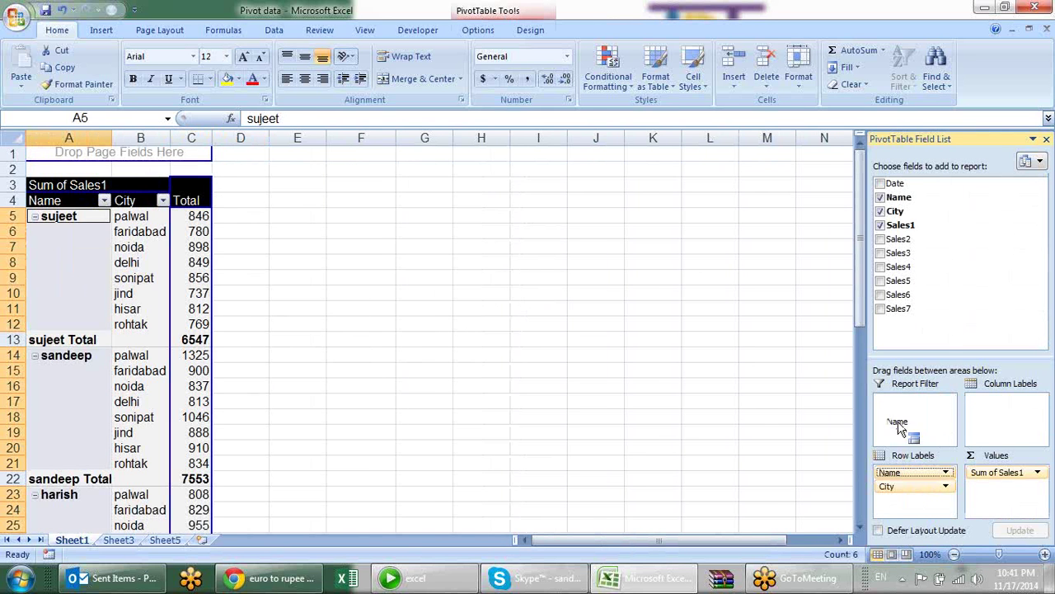
pyautogui.click(240, 260)
pyautogui.click(136, 259)
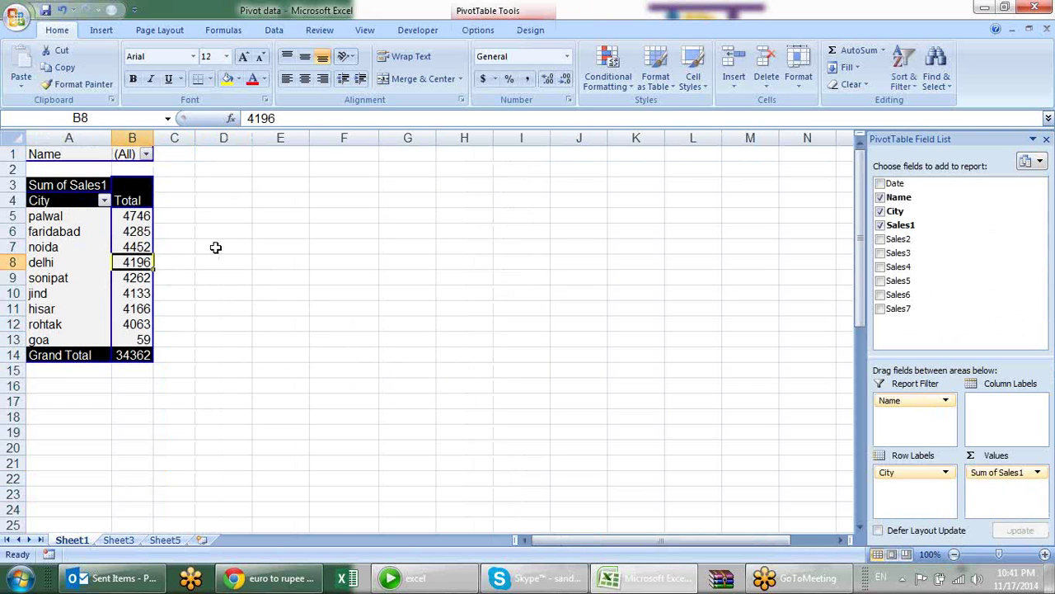
pyautogui.click(146, 154)
pyautogui.click(33, 184)
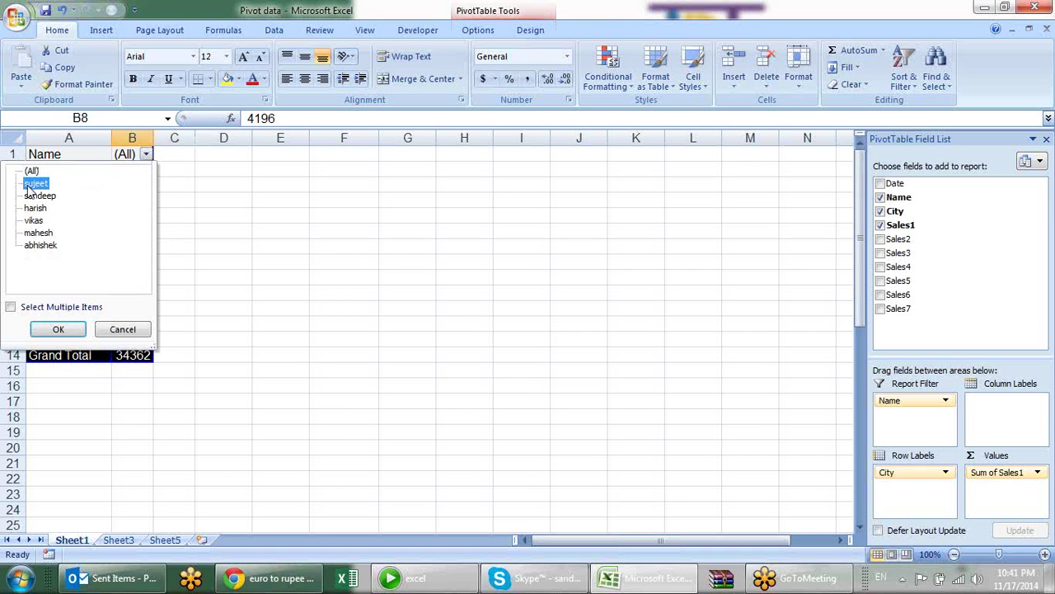
pyautogui.click(58, 329)
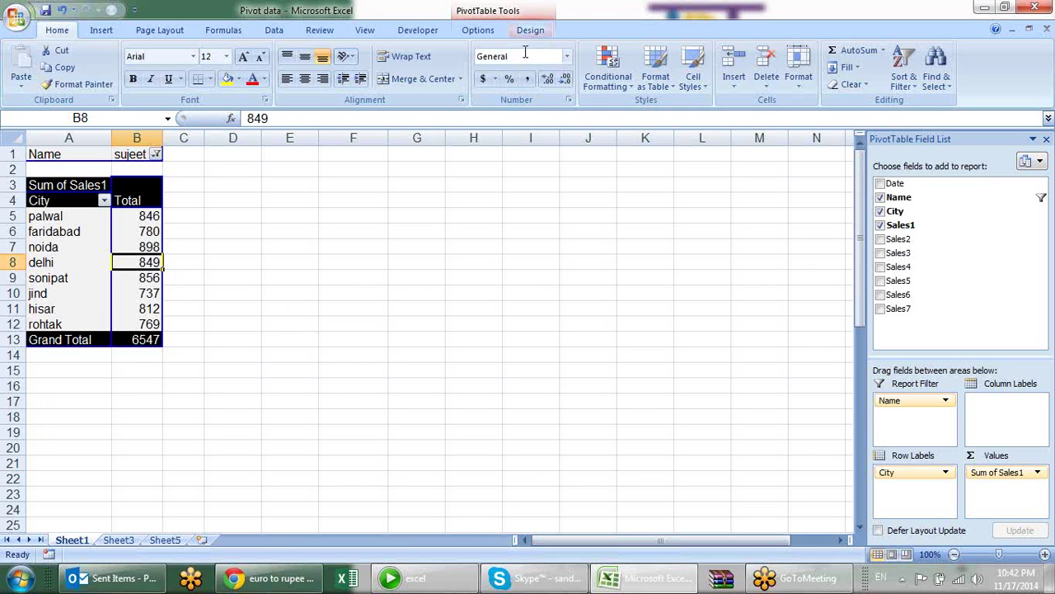
# Show Report Filter Pages by Name, then group the sandeep through abhishek sheets.
pyautogui.click(480, 30)
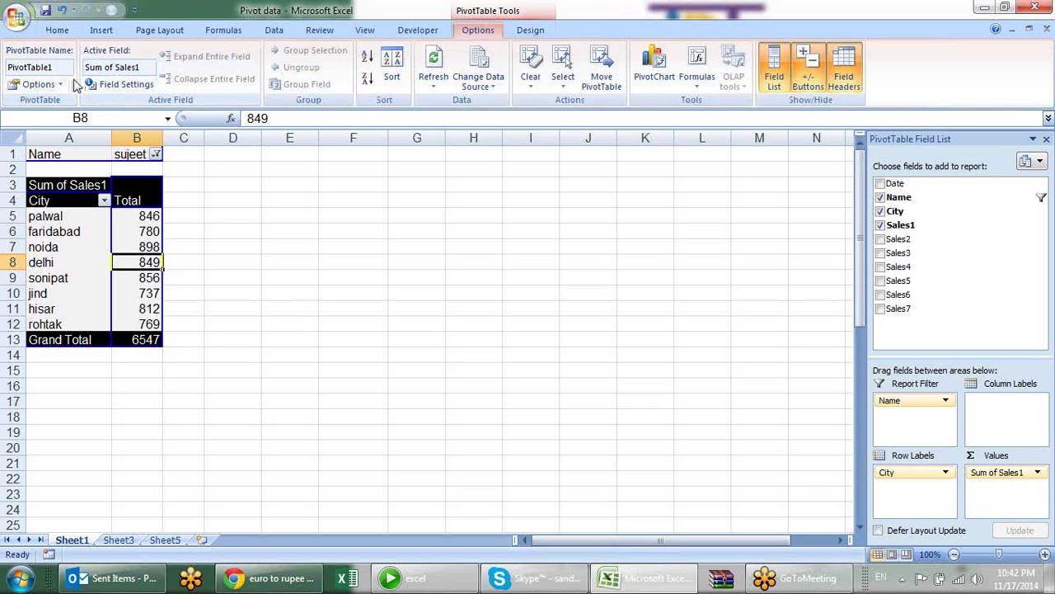
pyautogui.click(52, 84)
pyautogui.click(76, 121)
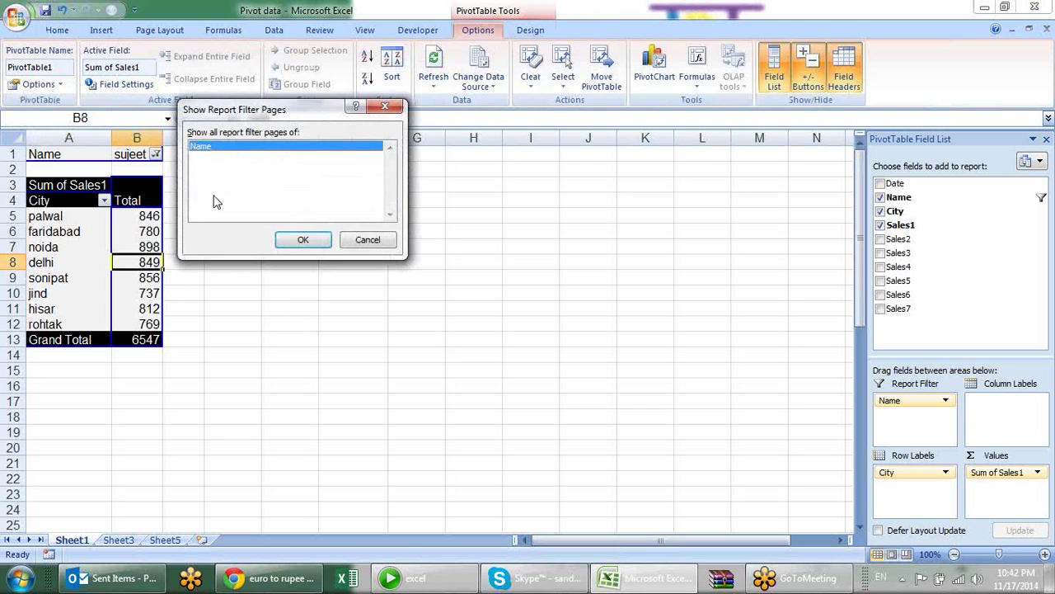
pyautogui.click(306, 251)
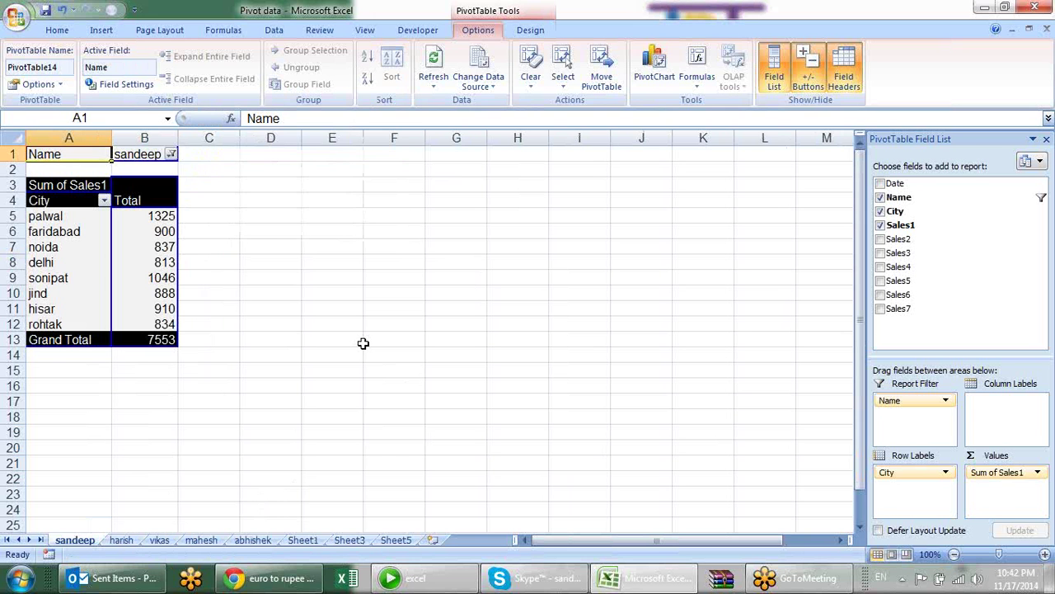
pyautogui.keyDown('shift'); pyautogui.click(254, 541); pyautogui.keyUp('shift')
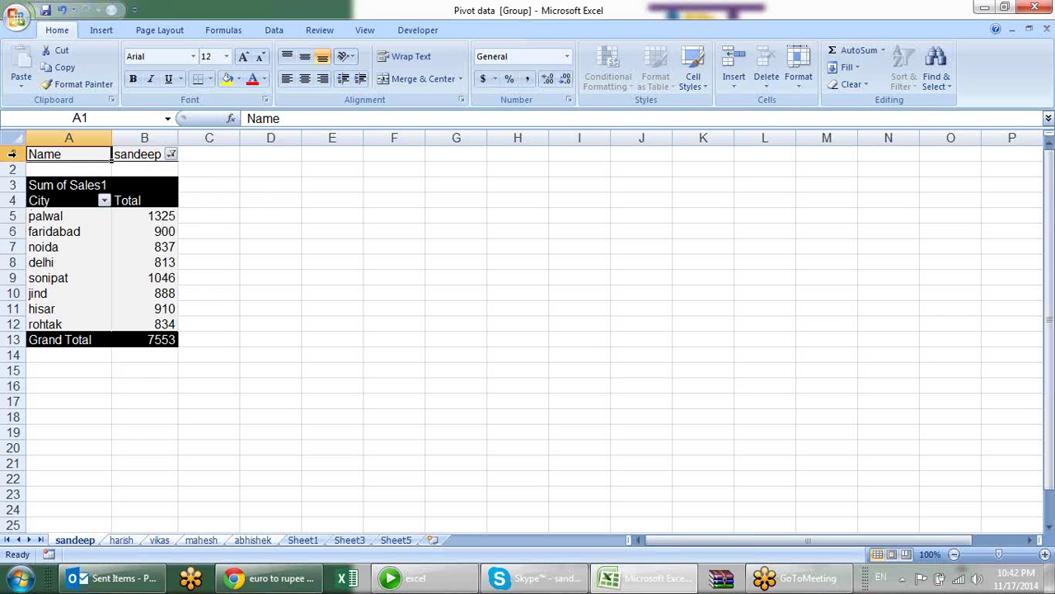
# Select the pivot's header rows and data cells on the grouped sheets.
pyautogui.moveTo(11, 154); pyautogui.dragTo(12, 207)
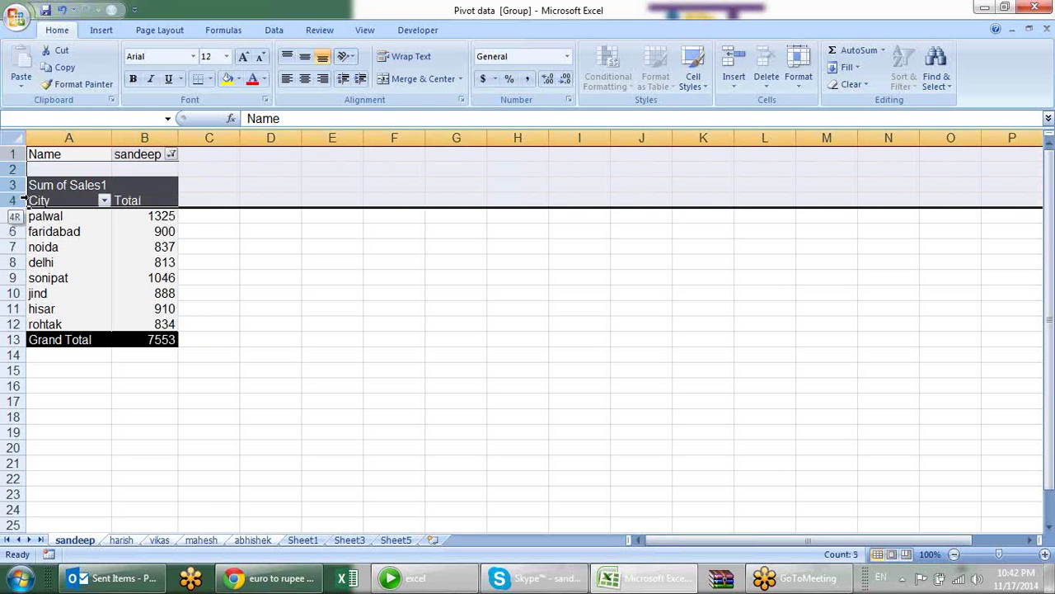
pyautogui.moveTo(23, 201); pyautogui.dragTo(25, 201)
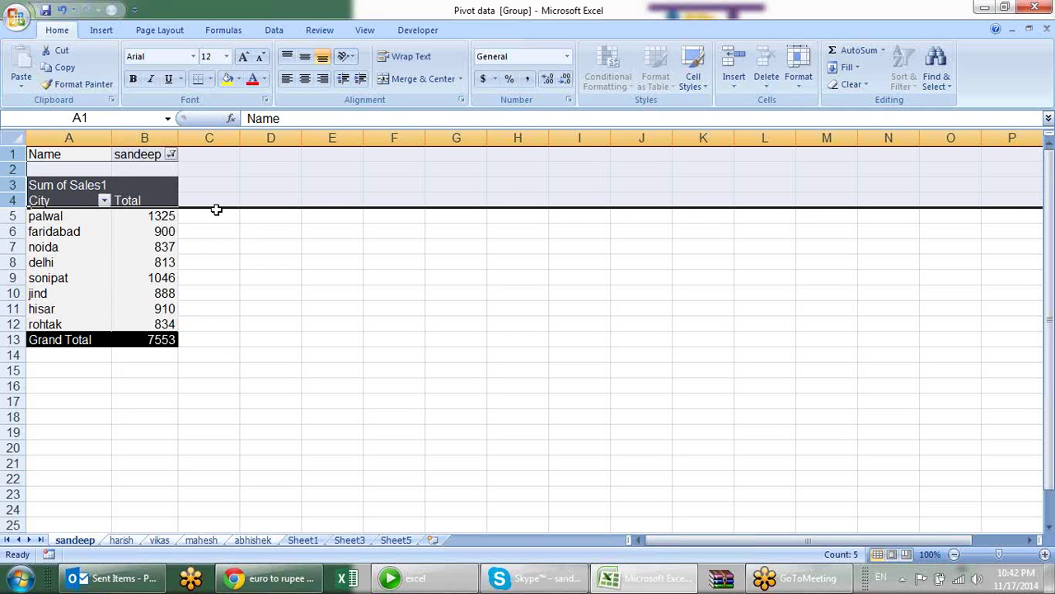
pyautogui.click(117, 194)
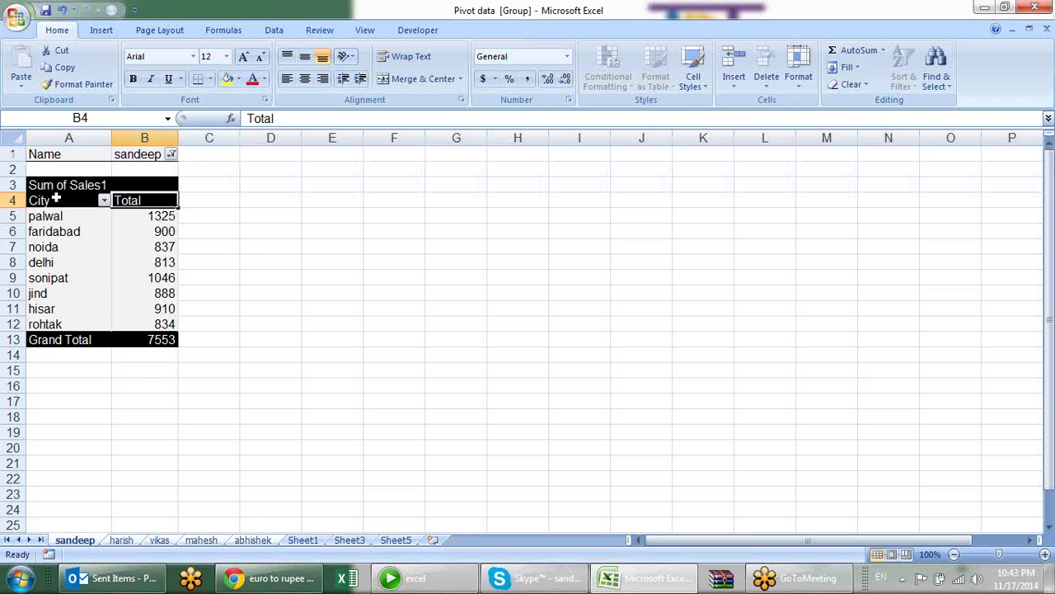
pyautogui.click(63, 187)
pyautogui.click(63, 155)
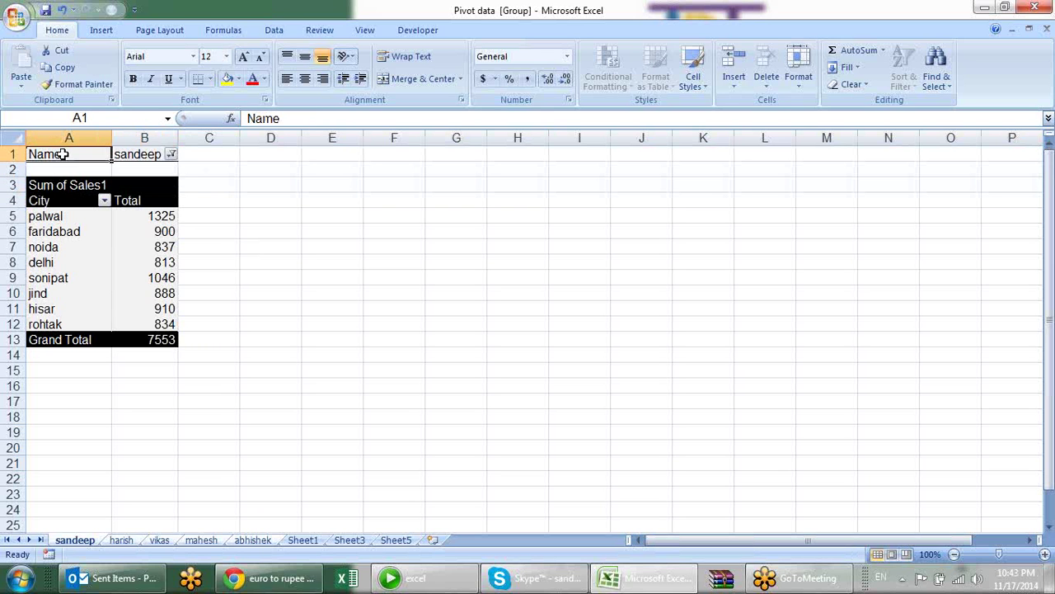
pyautogui.moveTo(11, 154); pyautogui.dragTo(16, 193)
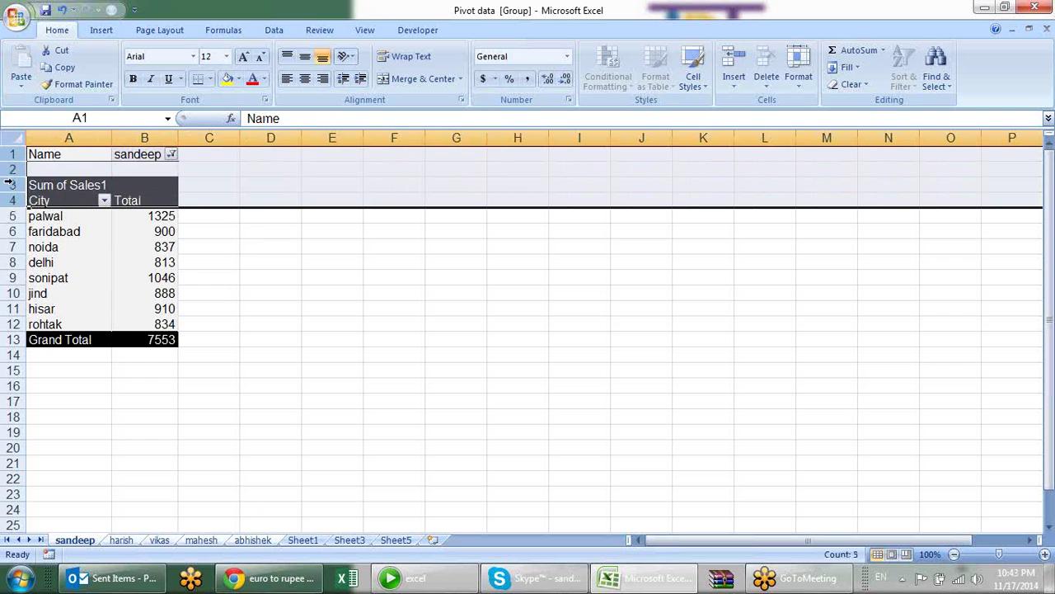
pyautogui.click(10, 184)
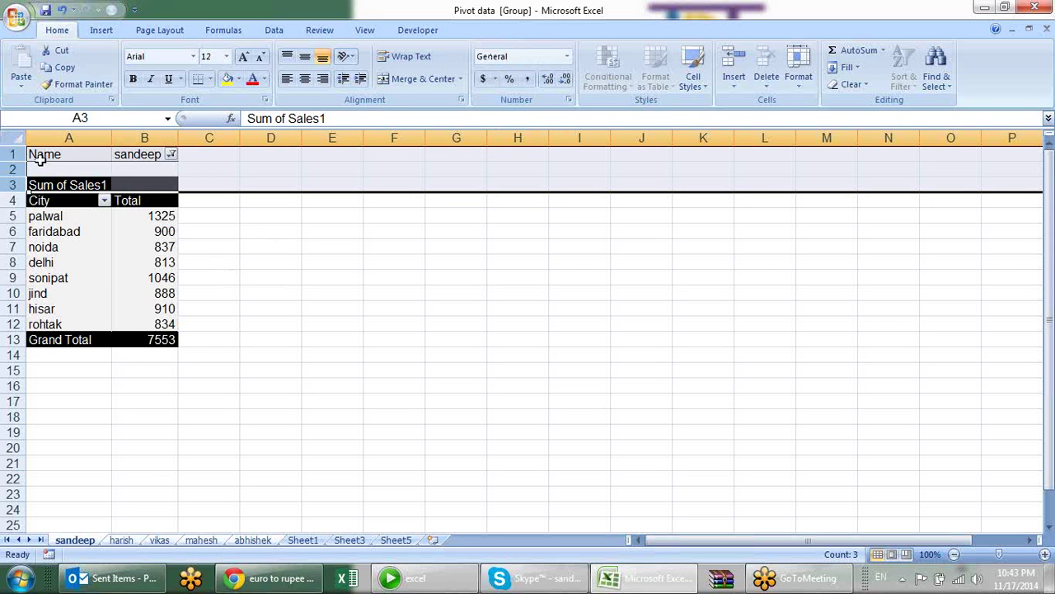
pyautogui.rightClick(16, 153)
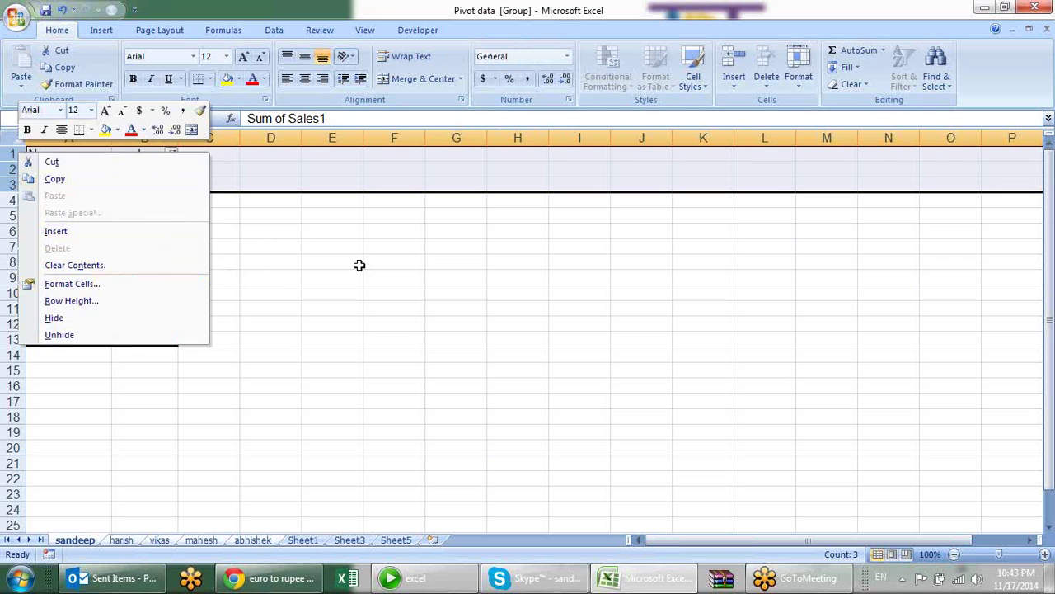
pyautogui.press('Escape')
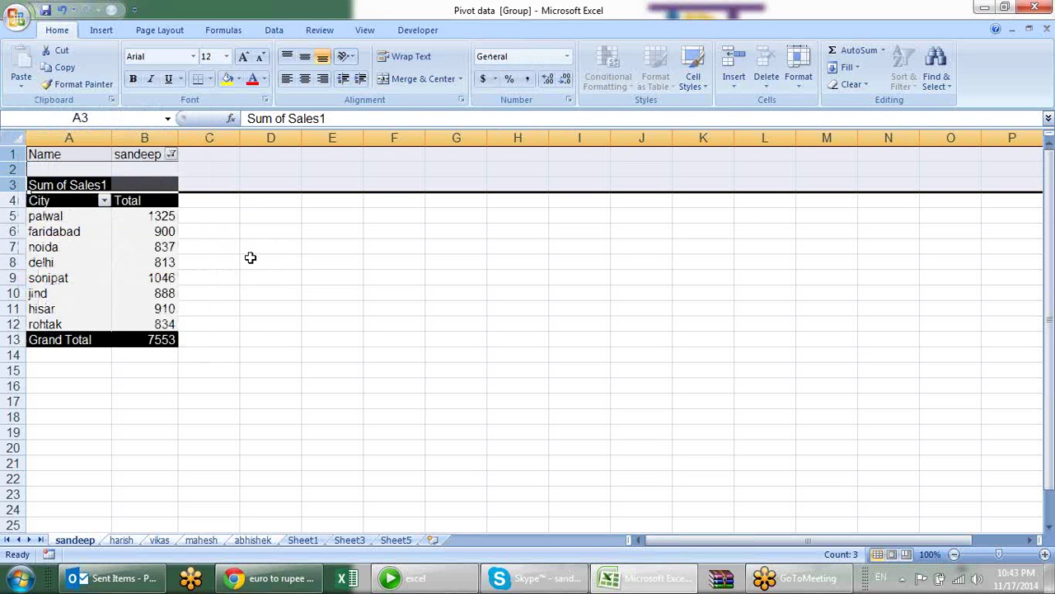
pyautogui.click(244, 254)
pyautogui.moveTo(168, 341)
pyautogui.mouseDown()
pyautogui.moveTo(20, 149)
pyautogui.moveTo(211, 139)
pyautogui.mouseUp()
pyautogui.click(270, 230)
# Copy columns A to C and paste them back as values only, then clear the marquee.
pyautogui.hotkey('ctrl', 'c')
pyautogui.hotkey('alt', 'e')
pyautogui.press('s')
pyautogui.press('v')
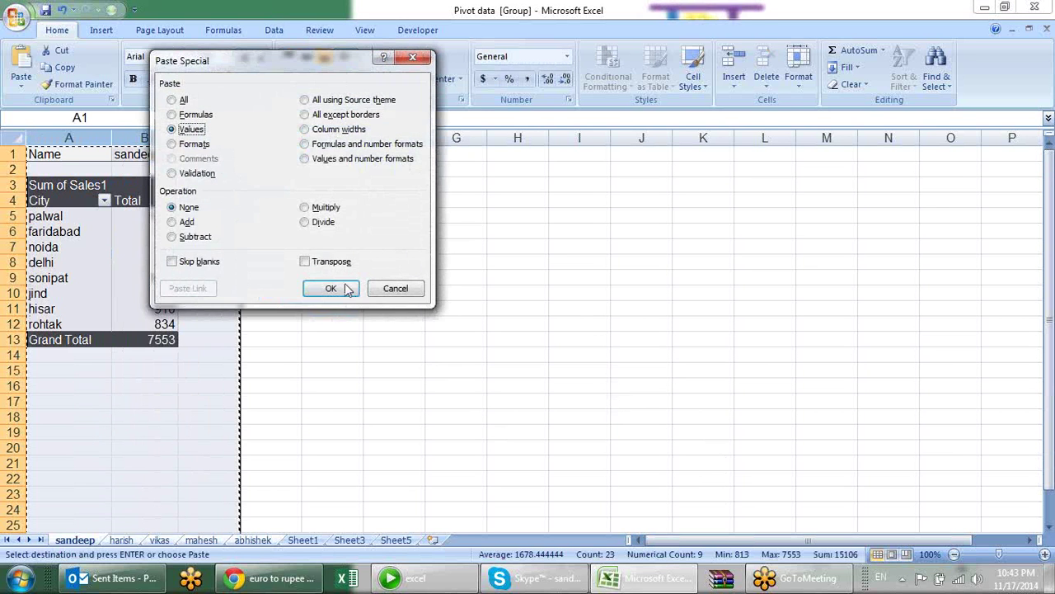
pyautogui.click(331, 288)
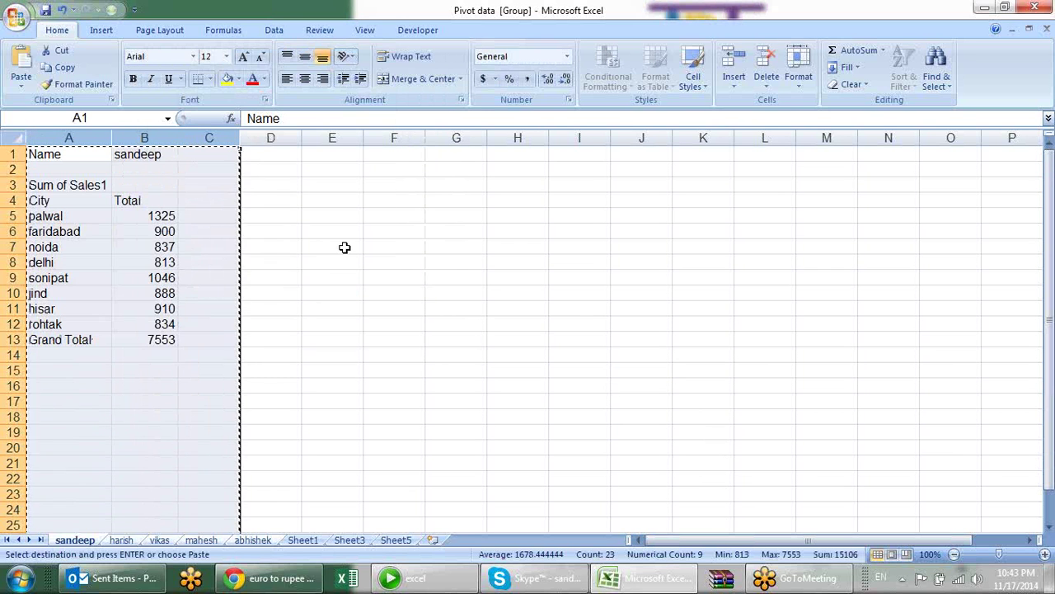
pyautogui.click(280, 266)
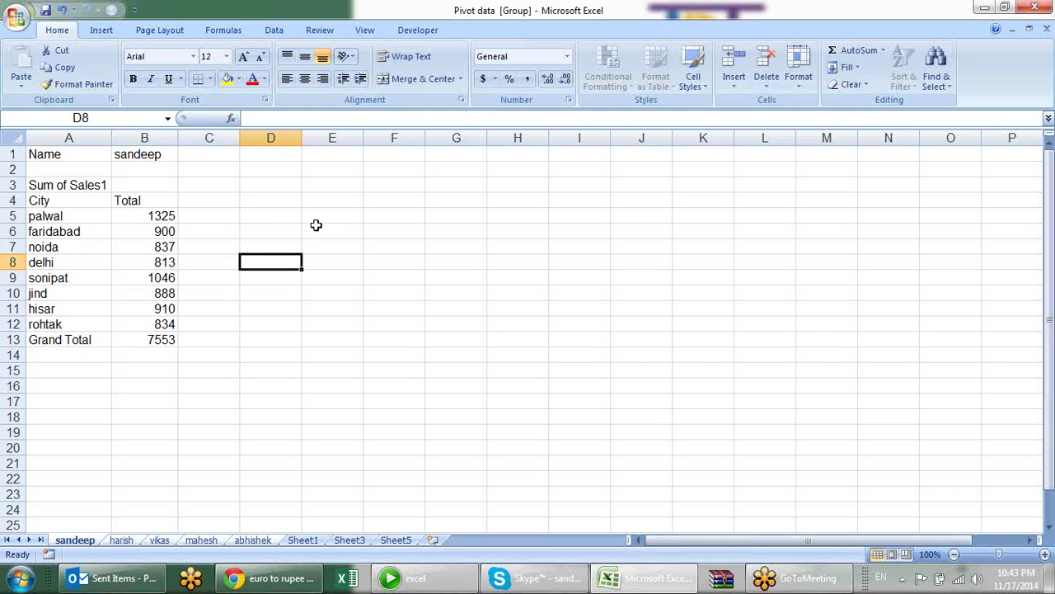
pyautogui.hotkey('ctrl', 'z')
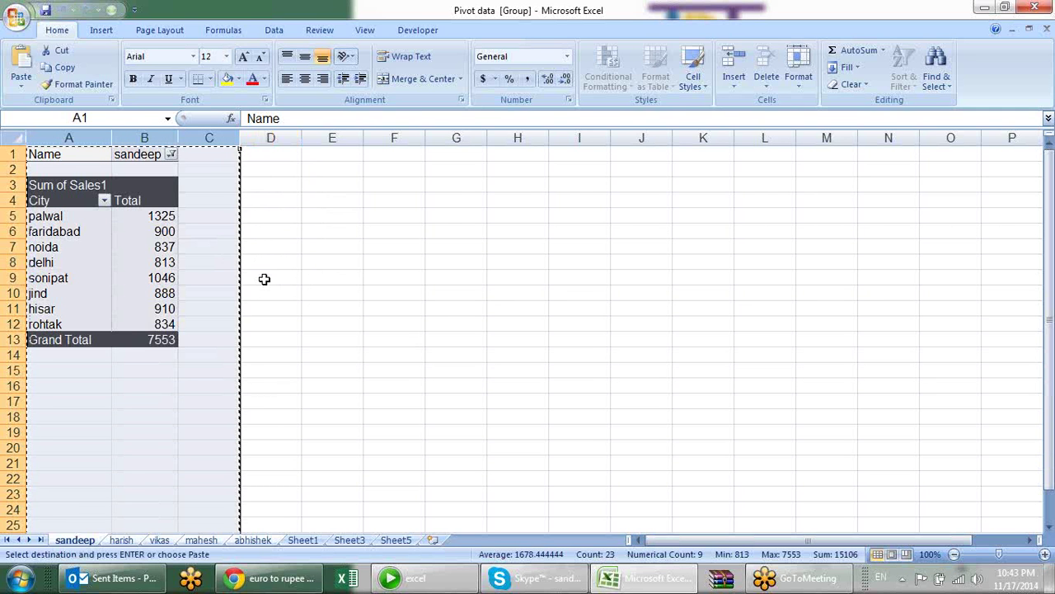
pyautogui.hotkey('alt', 'e')
pyautogui.press('s')
pyautogui.press('v')
pyautogui.click(331, 287)
pyautogui.click(329, 293)
pyautogui.press('Escape')
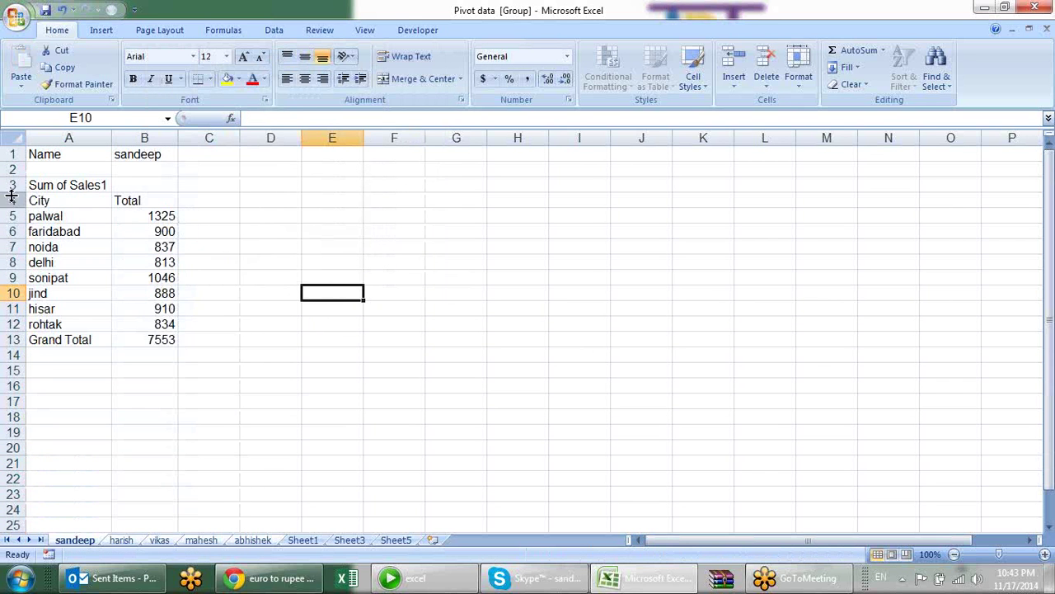
# Delete the Sum of Sales1 row and the blank row 2.
pyautogui.click(10, 185)
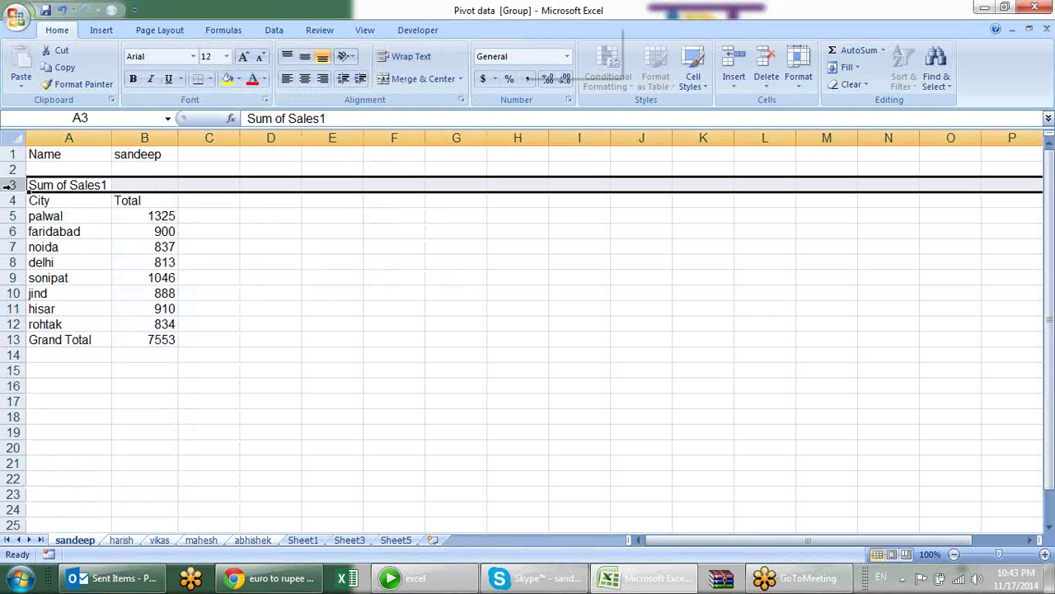
pyautogui.hotkey('ctrl', '-')
pyautogui.click(273, 259)
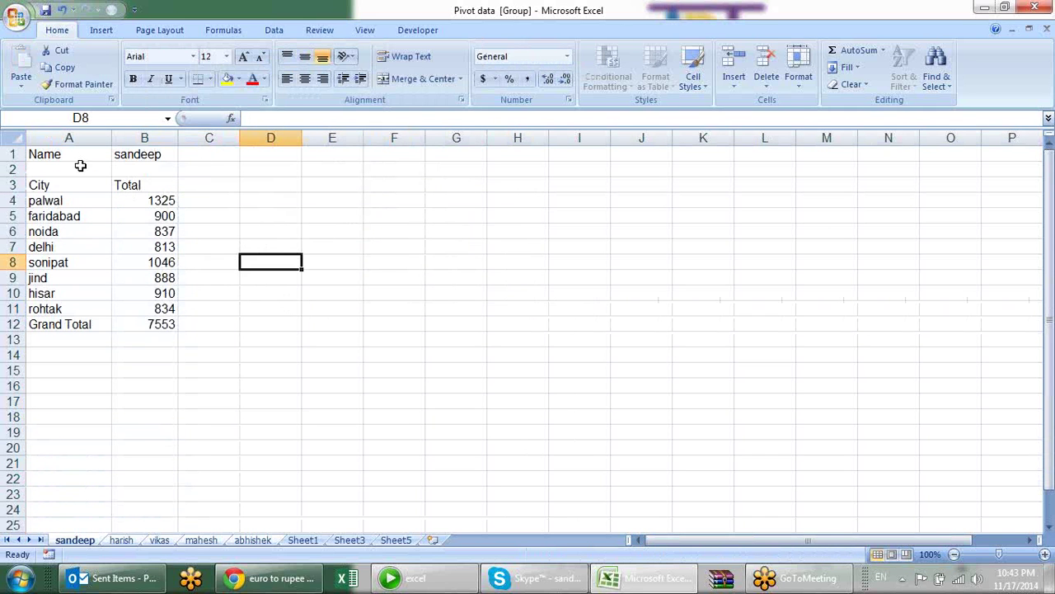
pyautogui.moveTo(48, 153)
pyautogui.mouseDown()
pyautogui.moveTo(410, 132)
pyautogui.moveTo(416, 157)
pyautogui.mouseUp()
pyautogui.click(223, 219)
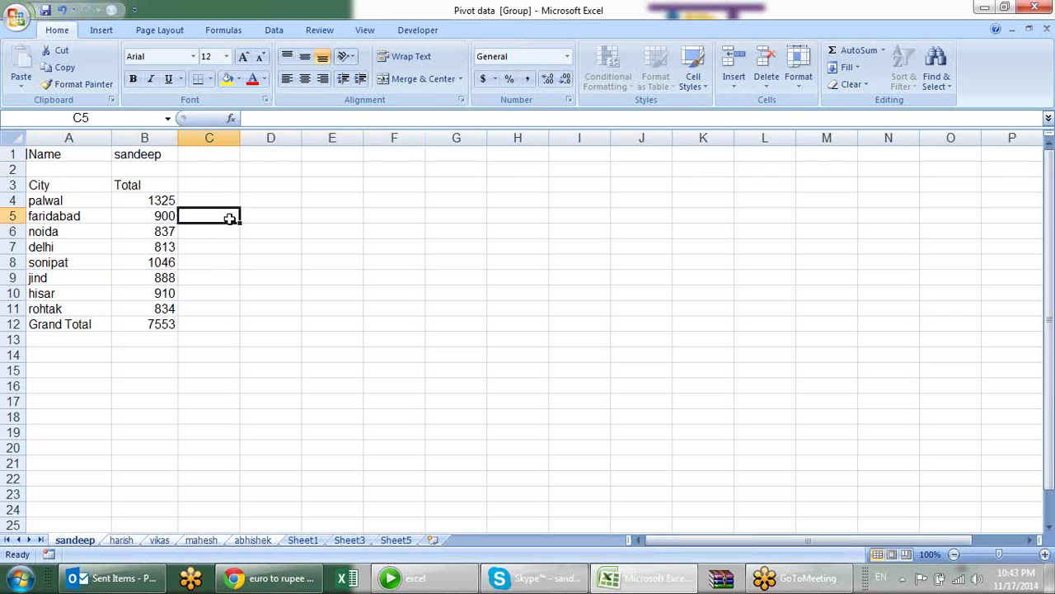
pyautogui.rightClick(10, 168)
pyautogui.click(116, 272)
# Insert three empty rows above the Name heading.
pyautogui.click(14, 154)
pyautogui.rightClick(14, 154)
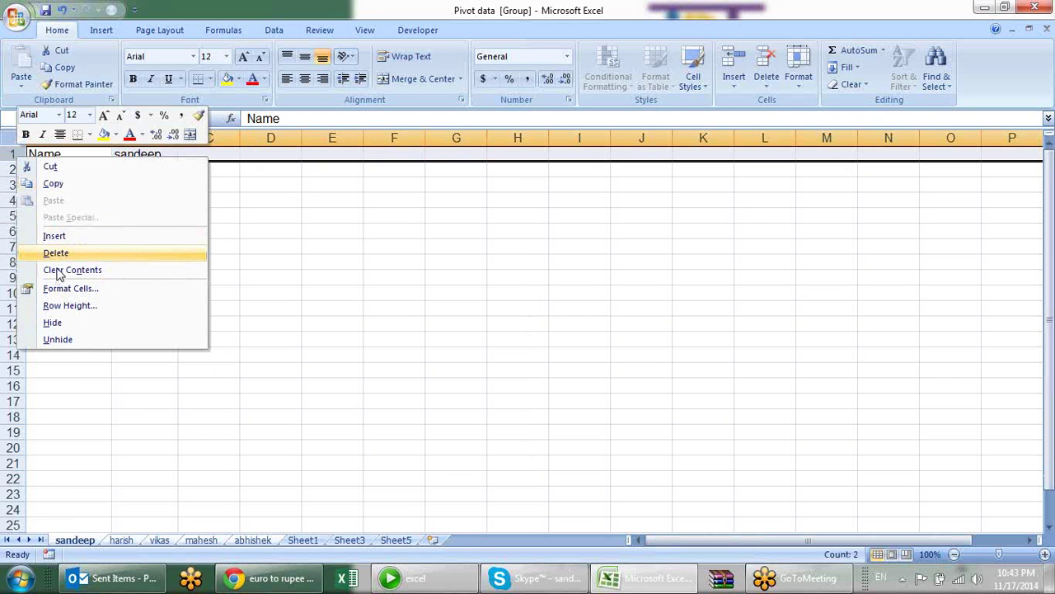
pyautogui.click(87, 237)
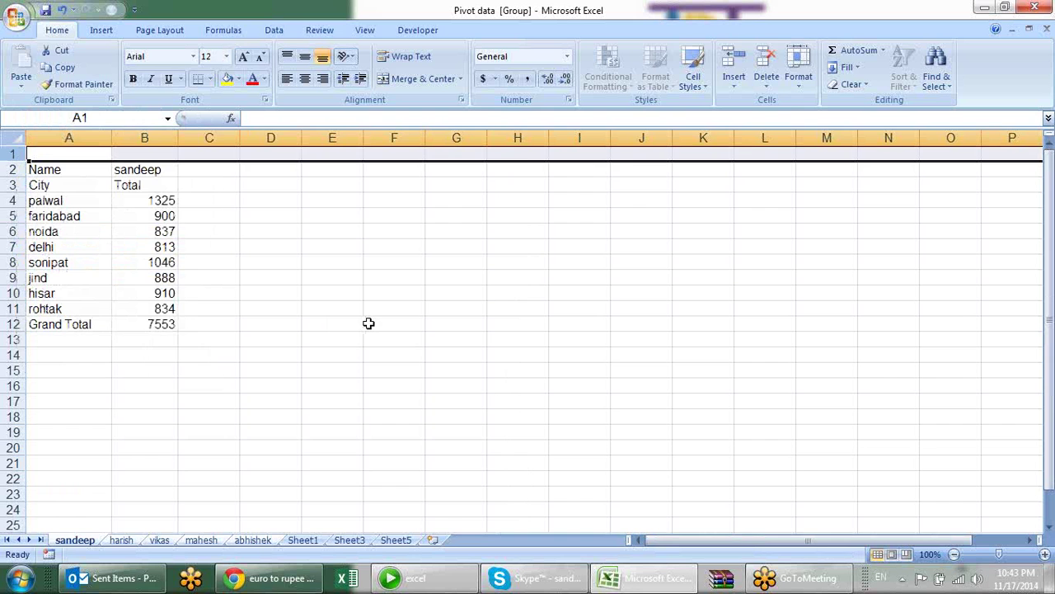
pyautogui.press('F4')
pyautogui.press('F4')
pyautogui.click(325, 294)
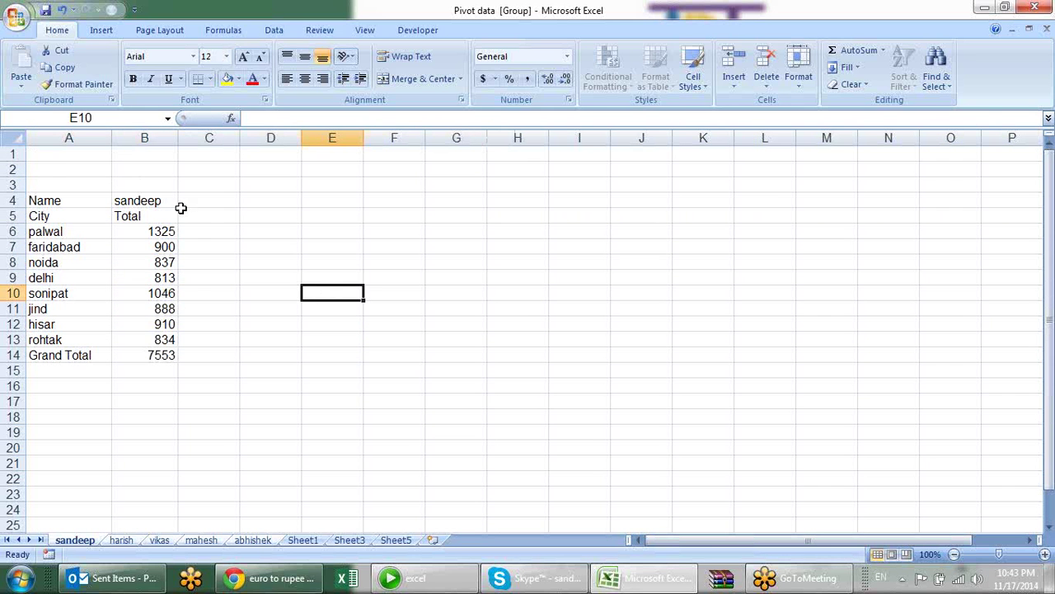
pyautogui.click(61, 158)
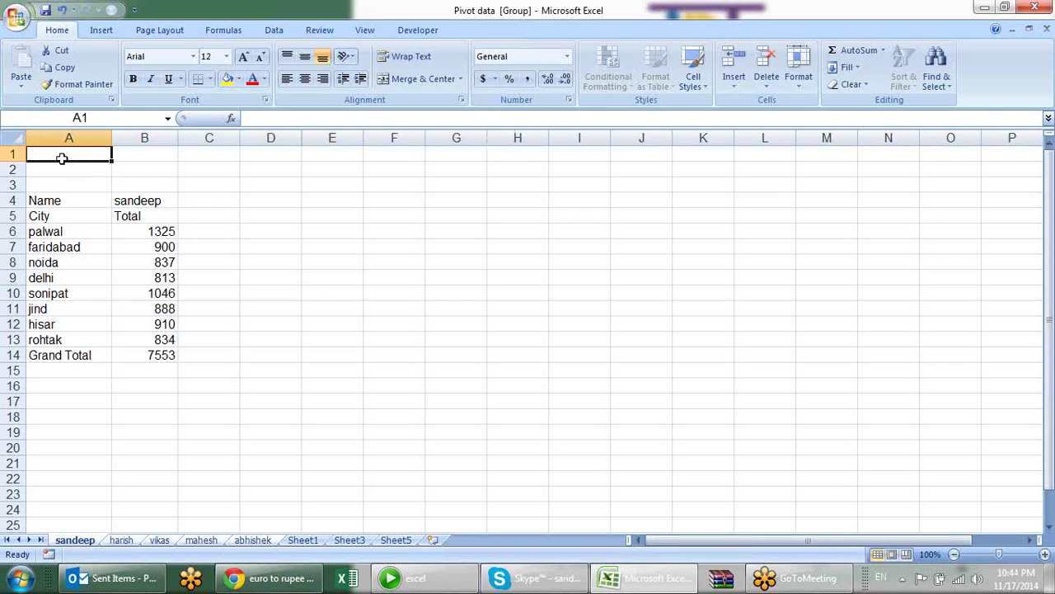
# Type the 'Employee sales report' title into A1, using F2 to extend the text.
pyautogui.write('Employee s')
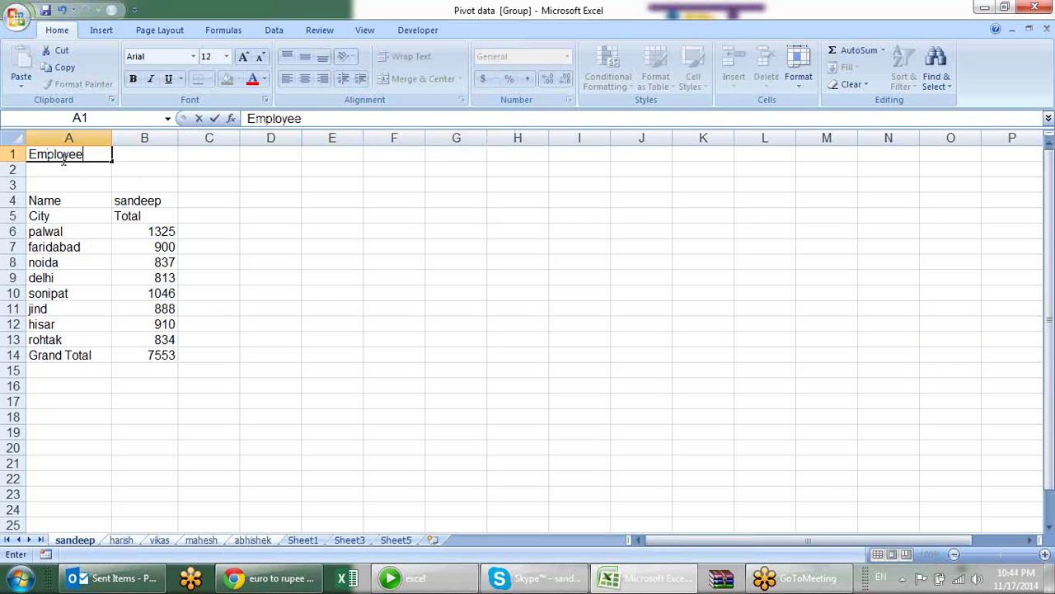
pyautogui.write('ales')
pyautogui.press('Return')
pyautogui.click(61, 158)
pyautogui.press('F2')
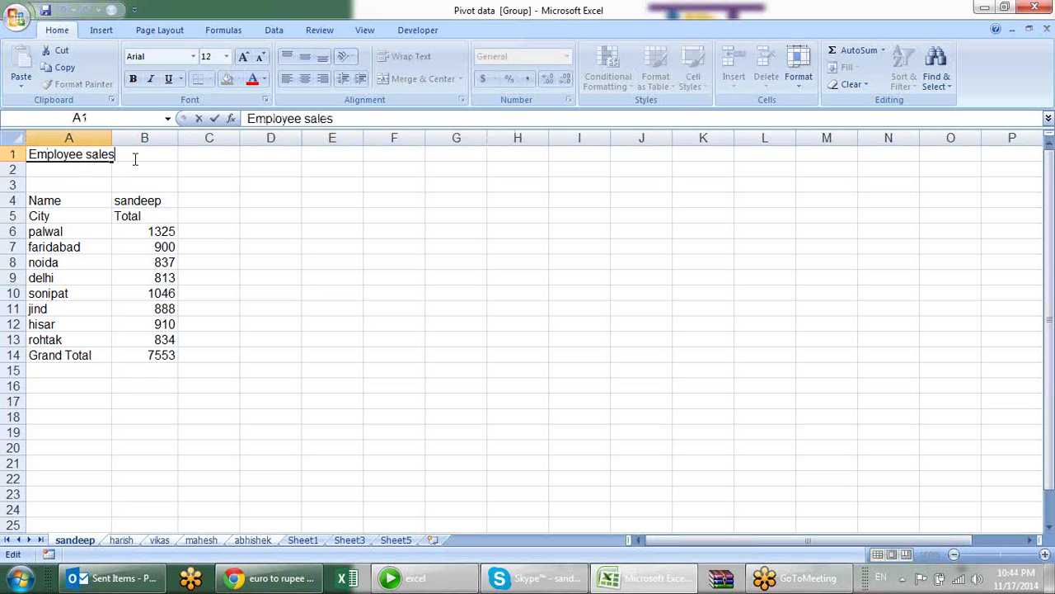
pyautogui.write('ra')
pyautogui.write('eport')
# Enlarge the A1 title to 16 pt and fill A1:B1 yellow.
pyautogui.press('Return')
pyautogui.click(93, 152)
pyautogui.click(244, 56)
pyautogui.click(244, 56)
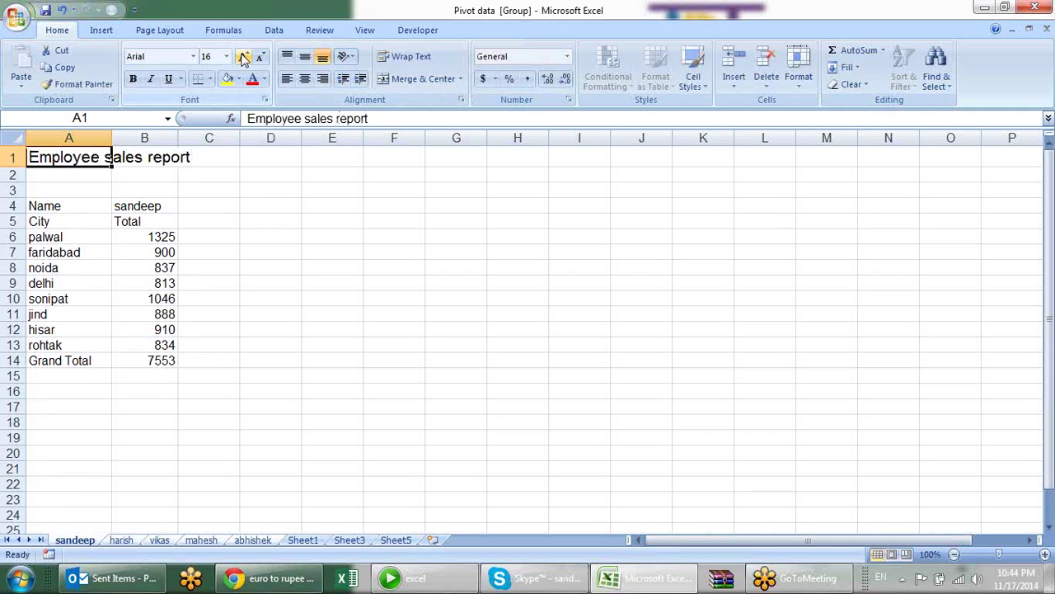
pyautogui.click(227, 78)
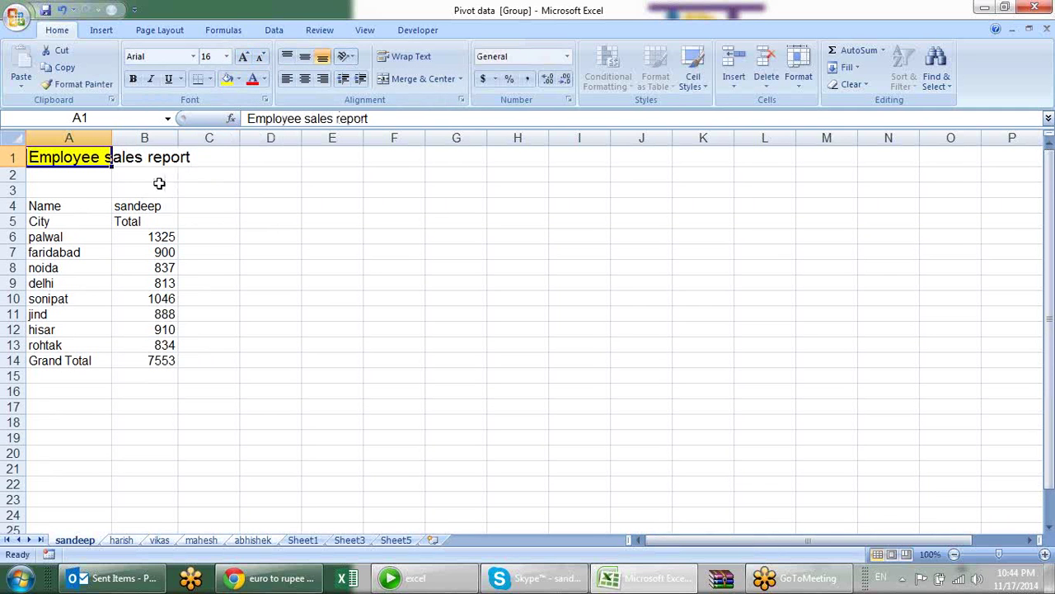
pyautogui.moveTo(88, 155); pyautogui.dragTo(141, 164)
pyautogui.click(227, 79)
# Bold the Name, City/Total and palwal rows in A4:B6.
pyautogui.click(62, 207)
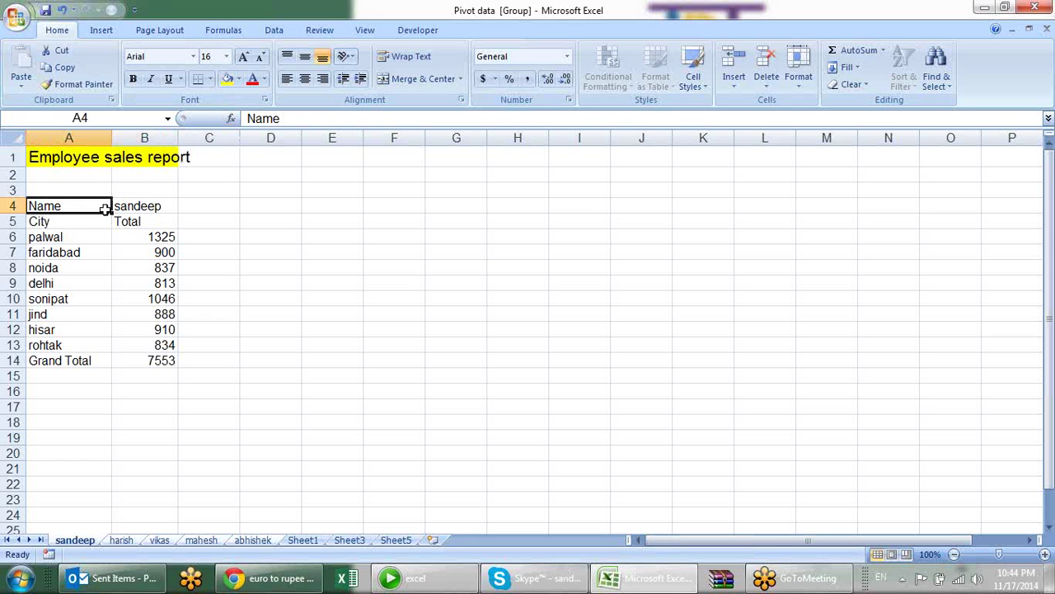
pyautogui.moveTo(91, 205); pyautogui.dragTo(140, 364)
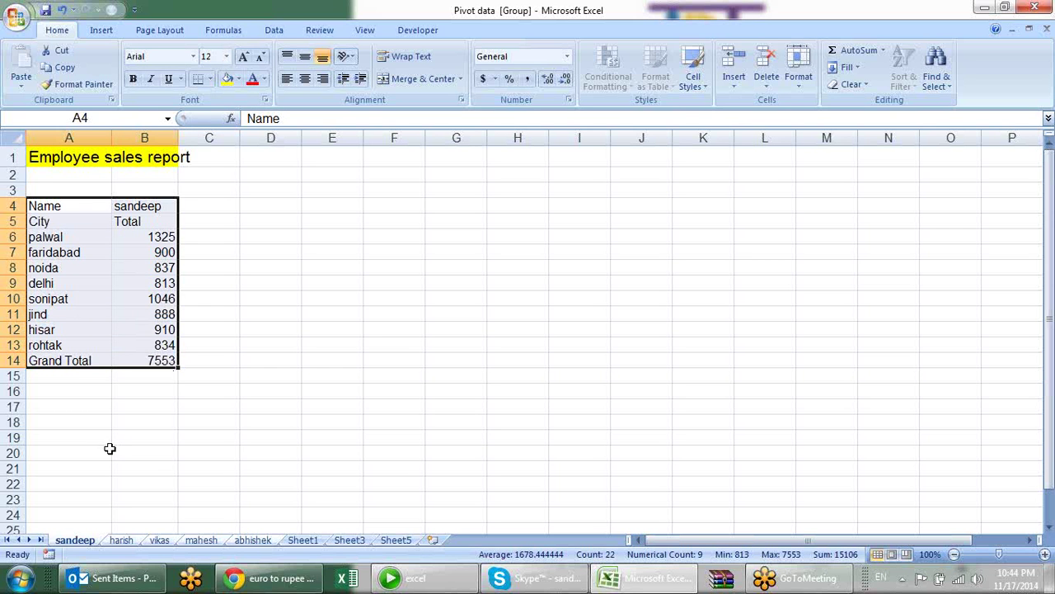
pyautogui.moveTo(56, 205)
pyautogui.mouseDown()
pyautogui.moveTo(197, 206)
pyautogui.moveTo(145, 231)
pyautogui.mouseUp()
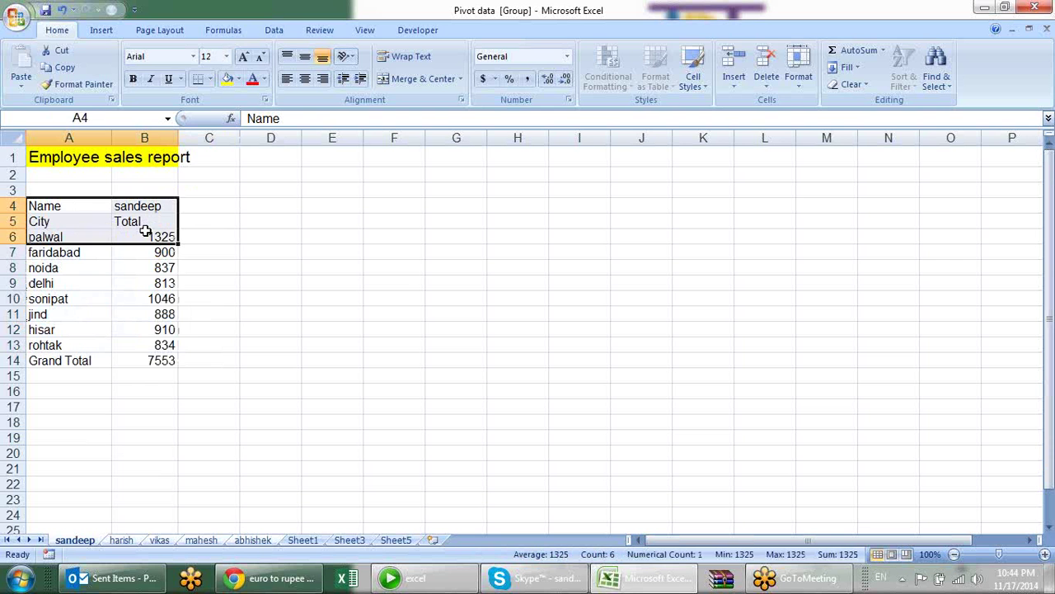
pyautogui.hotkey('ctrl', 'b')
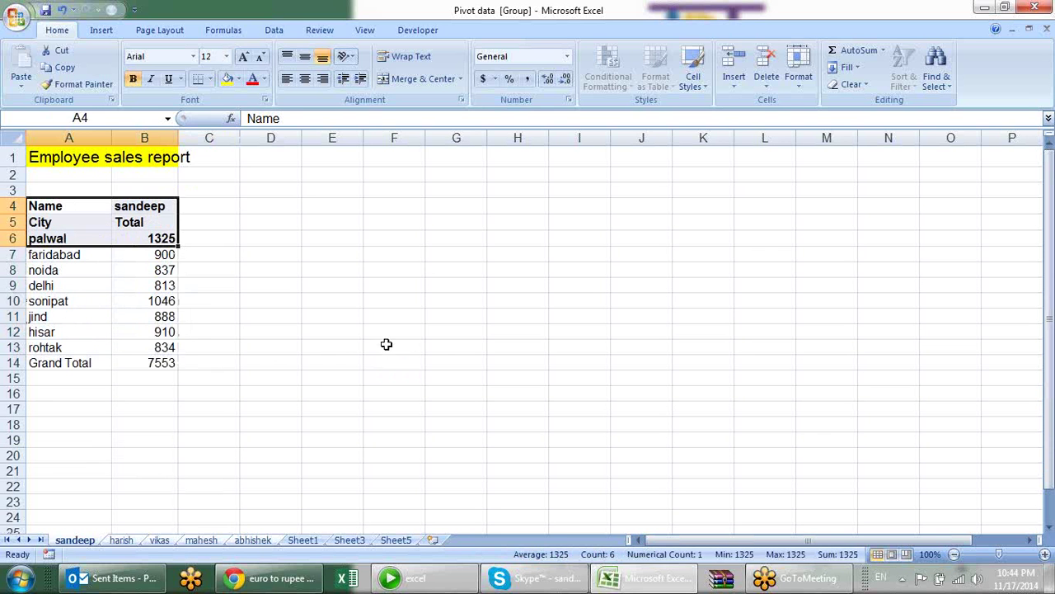
pyautogui.click(386, 345)
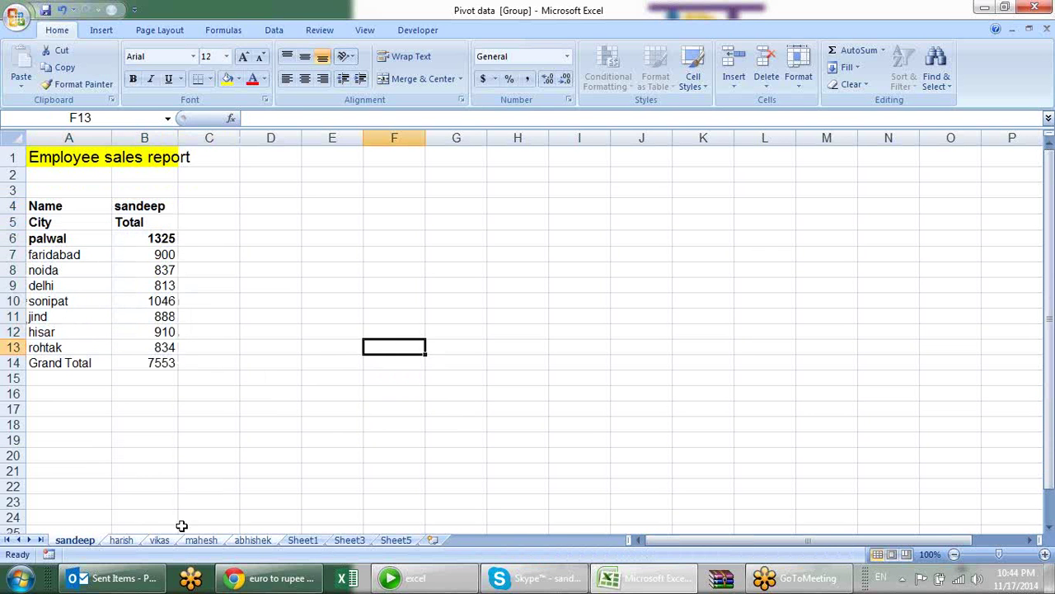
# Ungroup the employee sheets and review abhishek back through sandeep.
pyautogui.click(303, 540)
pyautogui.click(252, 539)
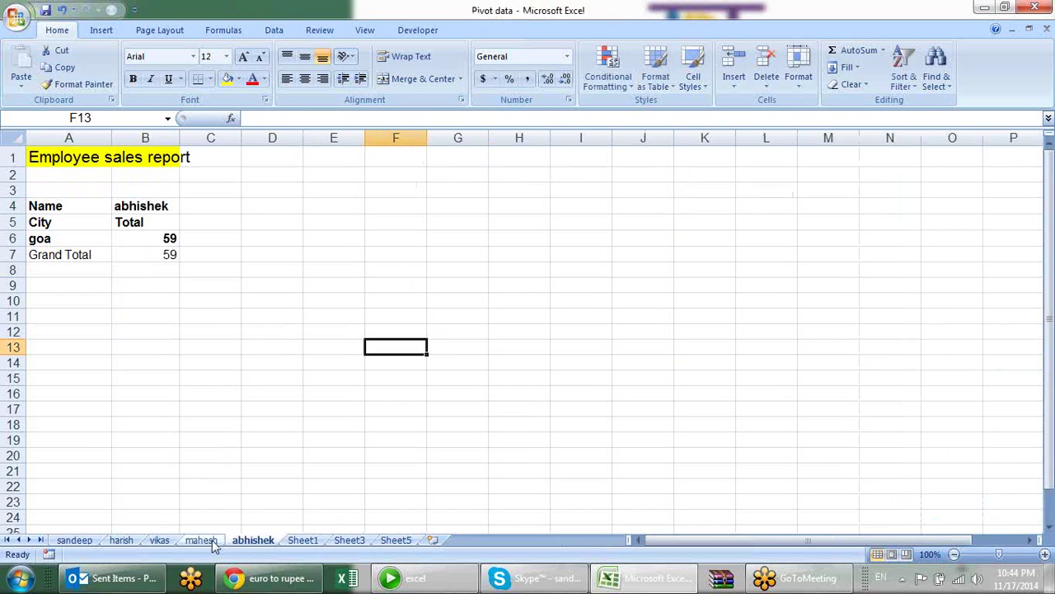
pyautogui.click(200, 540)
pyautogui.click(159, 540)
pyautogui.click(121, 540)
pyautogui.click(79, 540)
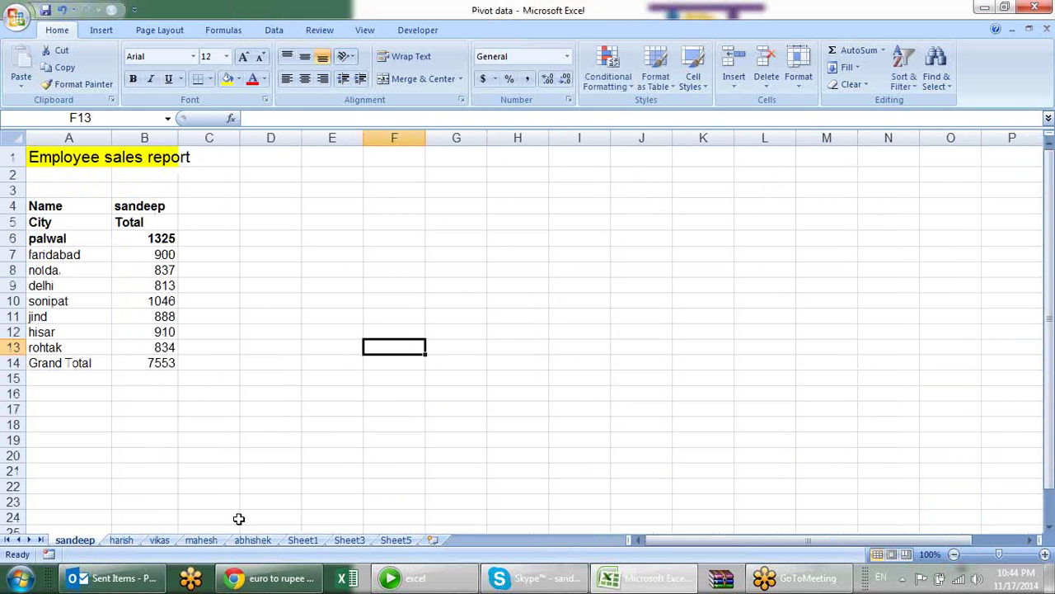
# Group the sandeep to abhishek sheets and delete them.
pyautogui.click(267, 540)
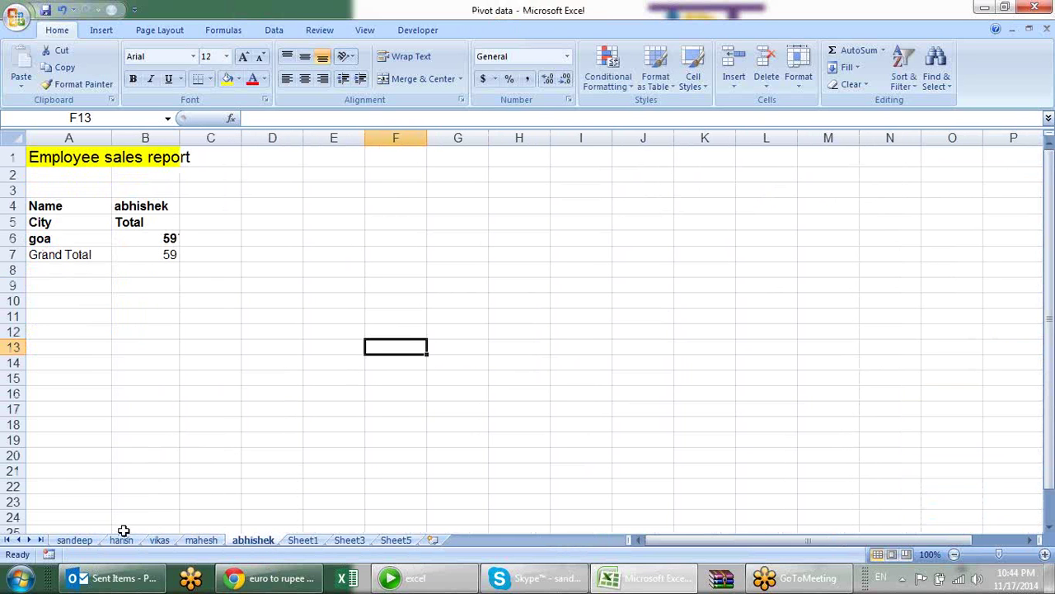
pyautogui.keyDown('shift'); pyautogui.click(123, 535); pyautogui.keyUp('shift')
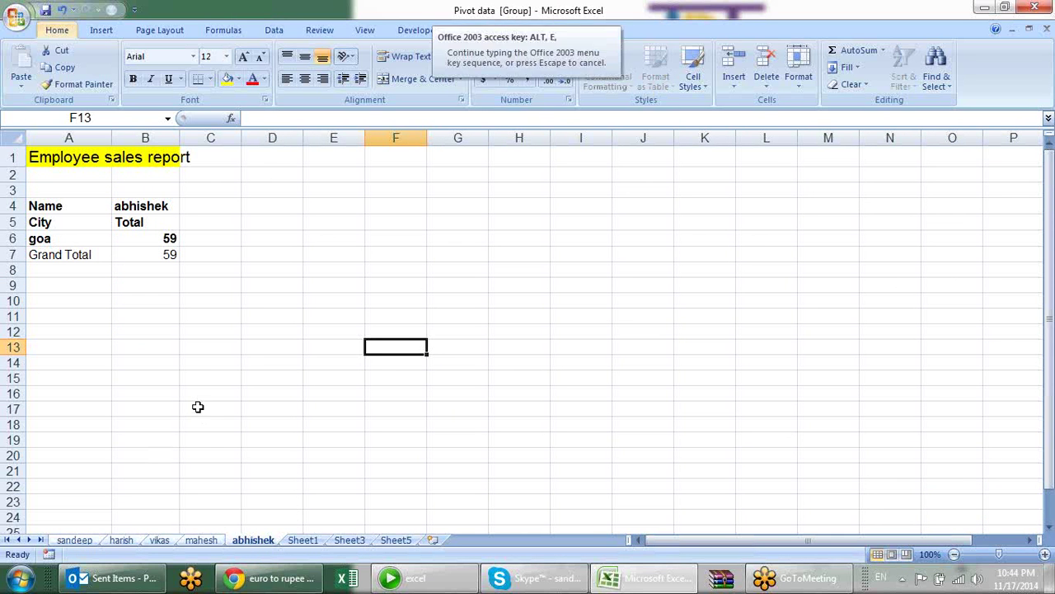
pyautogui.hotkey('alt', 'h')
pyautogui.press('d')
pyautogui.press('s')
pyautogui.press('Return')
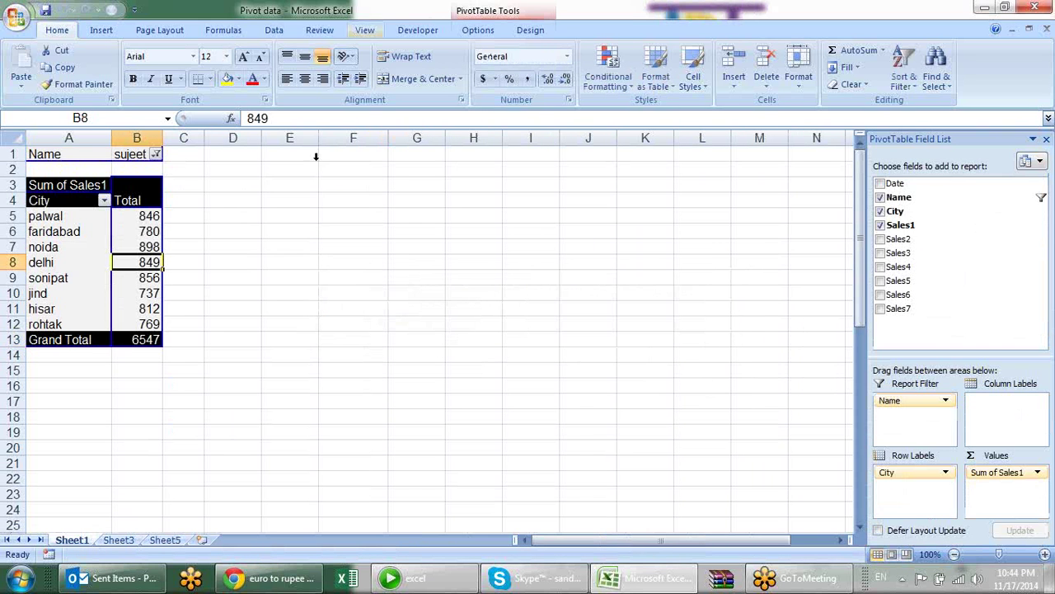
# Remove City from the Sheet1 pivot's rows so it lists Sales1 by Name (total 34362).
pyautogui.moveTo(208, 232); pyautogui.dragTo(169, 230)
pyautogui.click(150, 228)
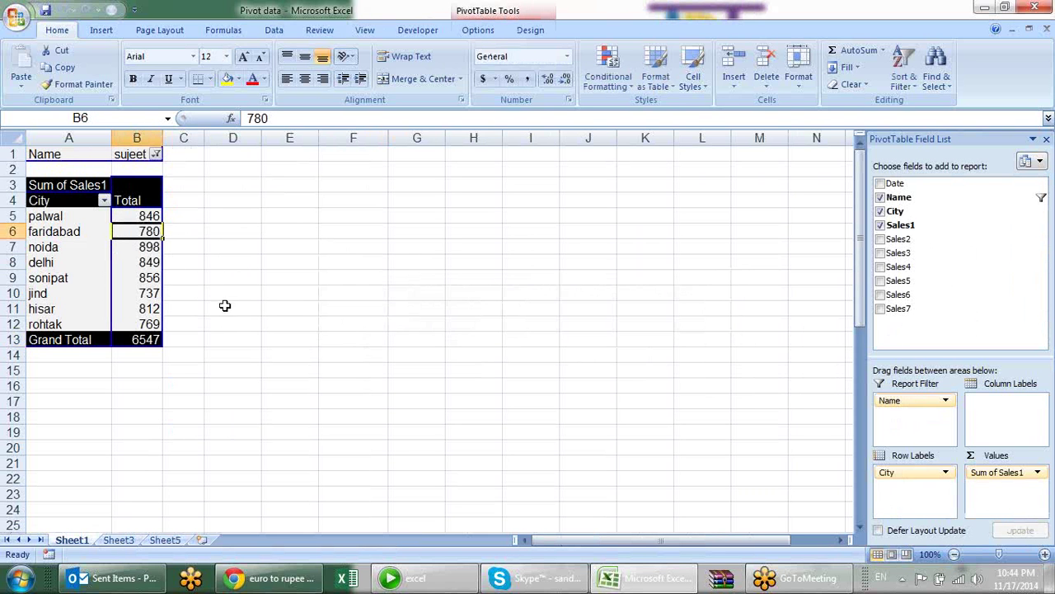
pyautogui.click(496, 31)
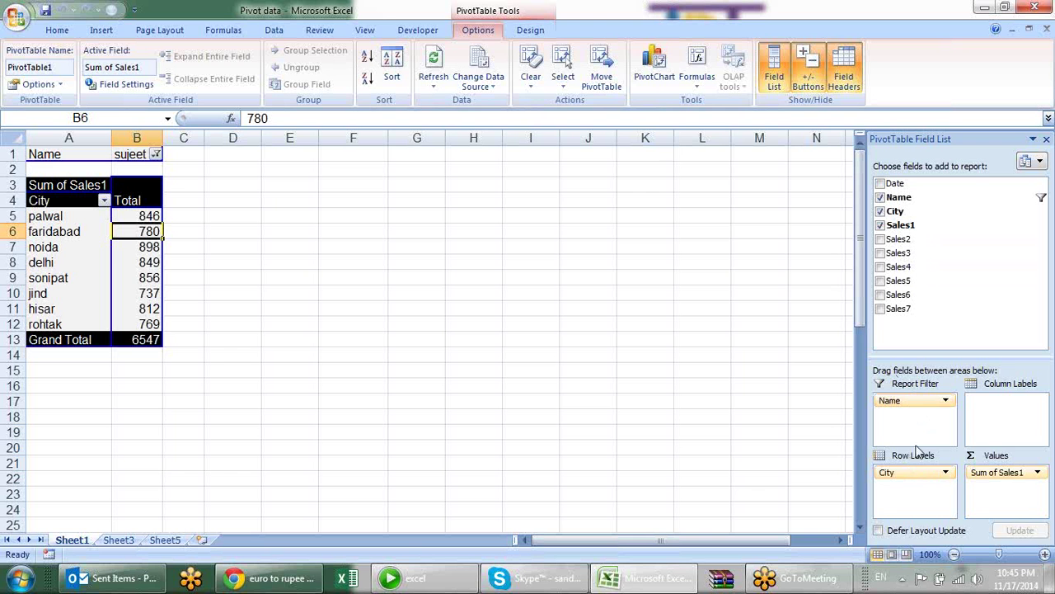
pyautogui.moveTo(908, 472)
pyautogui.mouseDown()
pyautogui.moveTo(930, 474)
pyautogui.moveTo(839, 419)
pyautogui.moveTo(899, 497)
pyautogui.mouseUp()
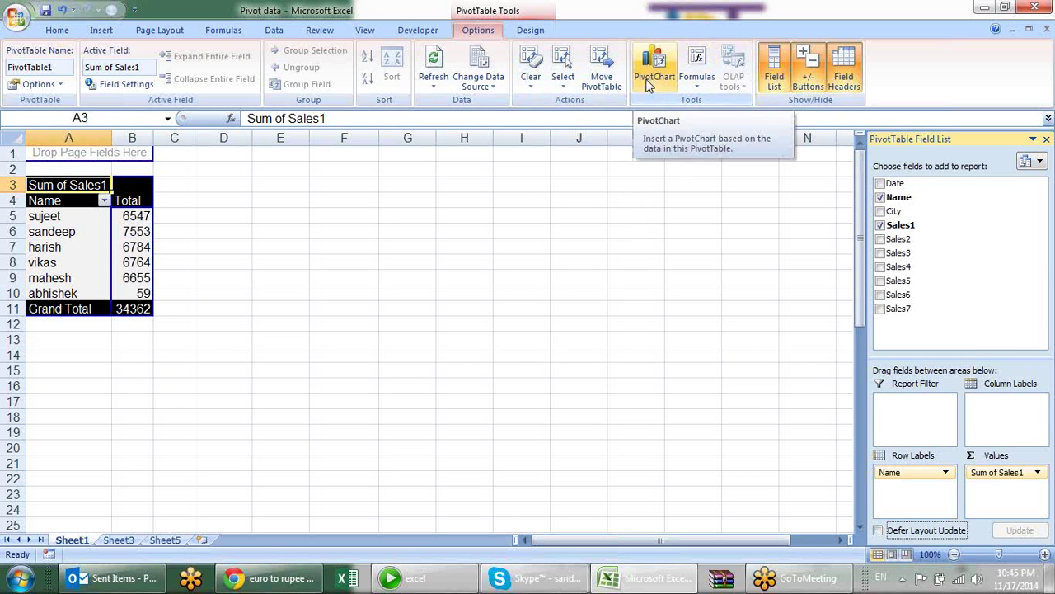
# Insert a clustered column pivot chart, move it beside the table, then delete it.
pyautogui.click(85, 235)
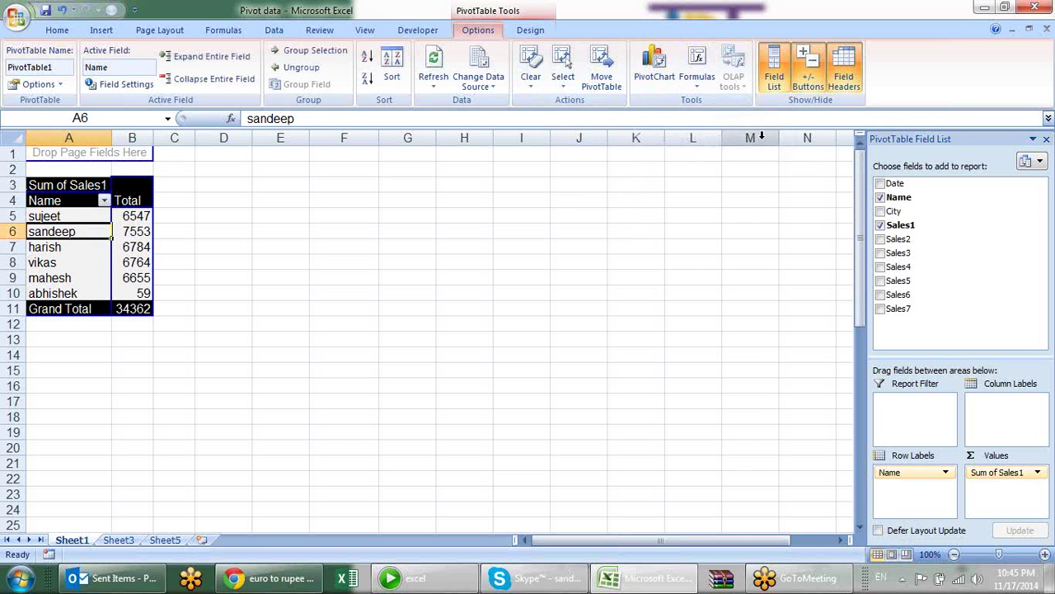
pyautogui.click(653, 73)
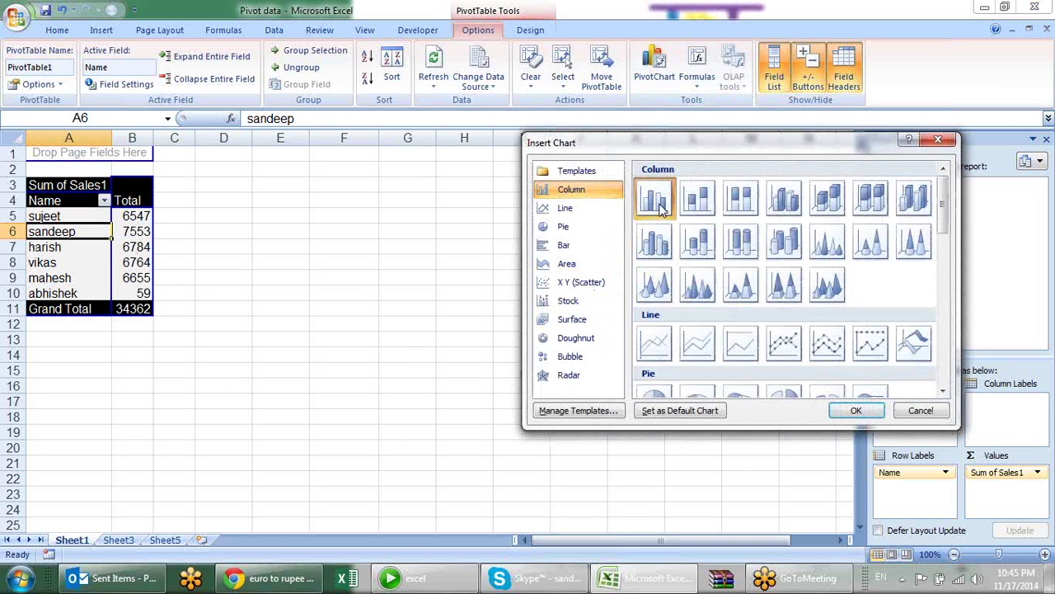
pyautogui.click(857, 410)
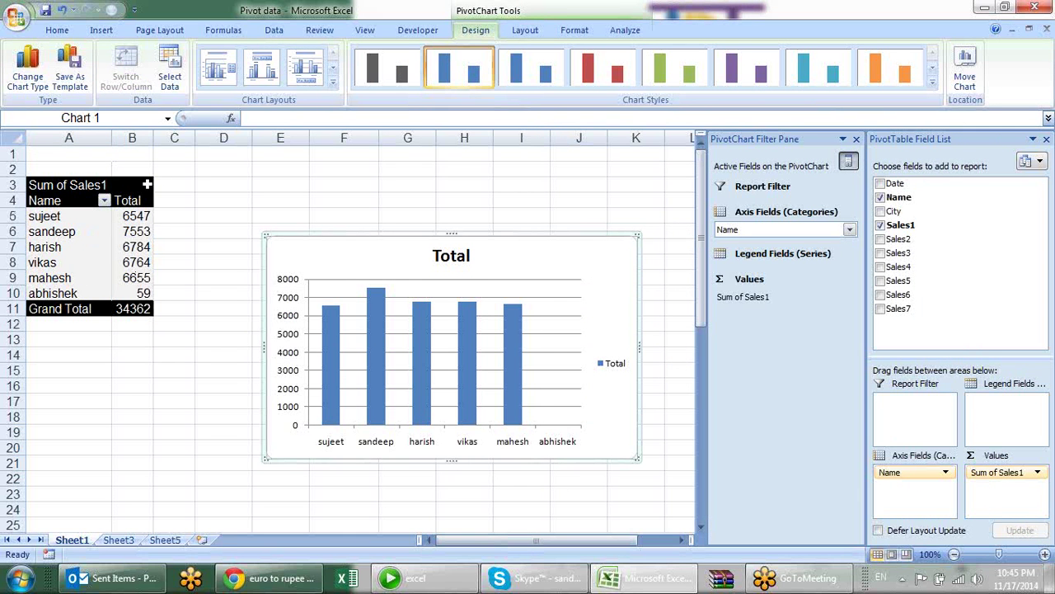
pyautogui.moveTo(490, 238); pyautogui.dragTo(399, 176)
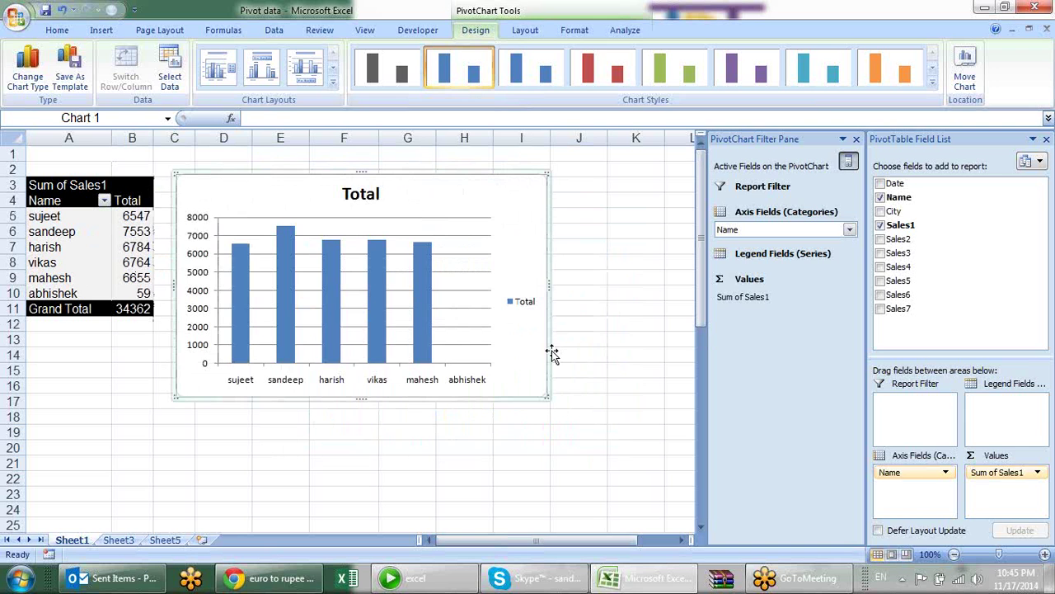
pyautogui.press('Delete')
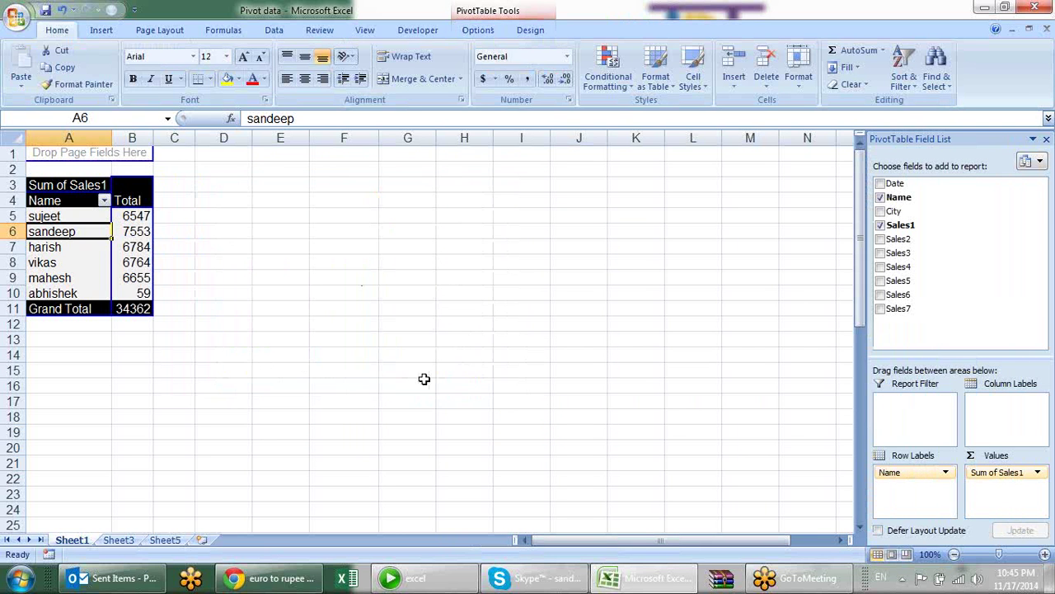
pyautogui.click(488, 31)
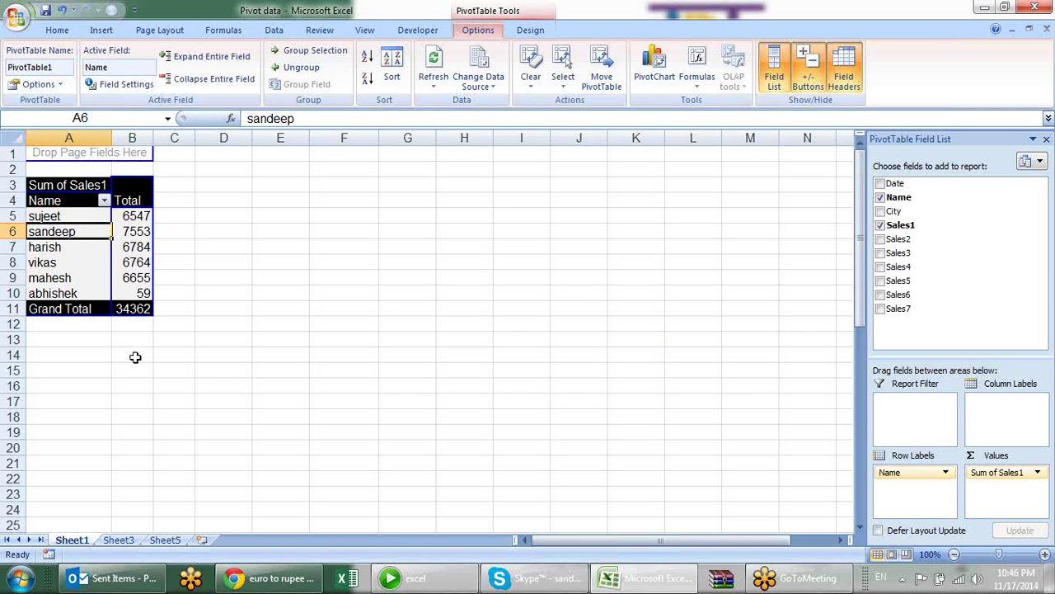
# Copy the Name pivot table to E3 and autofit column E.
pyautogui.moveTo(139, 308); pyautogui.dragTo(59, 182)
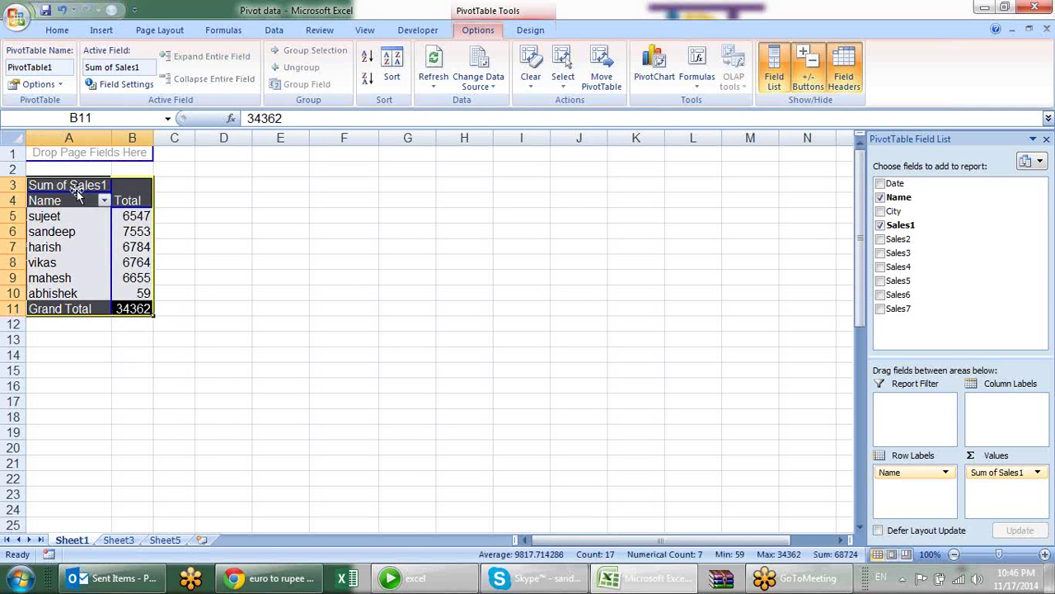
pyautogui.hotkey('ctrl', 'c')
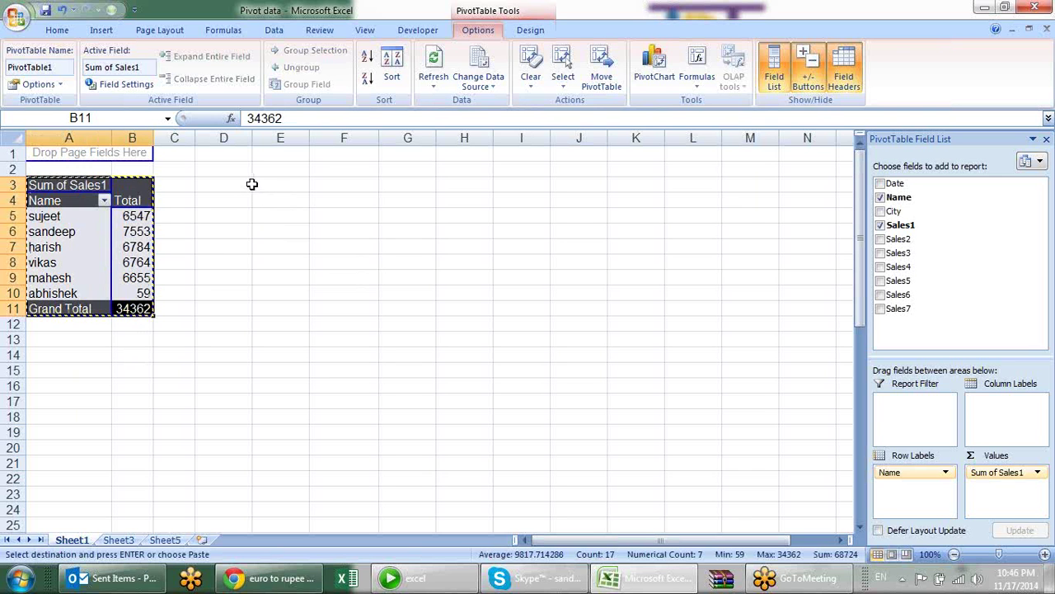
pyautogui.click(254, 185)
pyautogui.hotkey('ctrl', 'v')
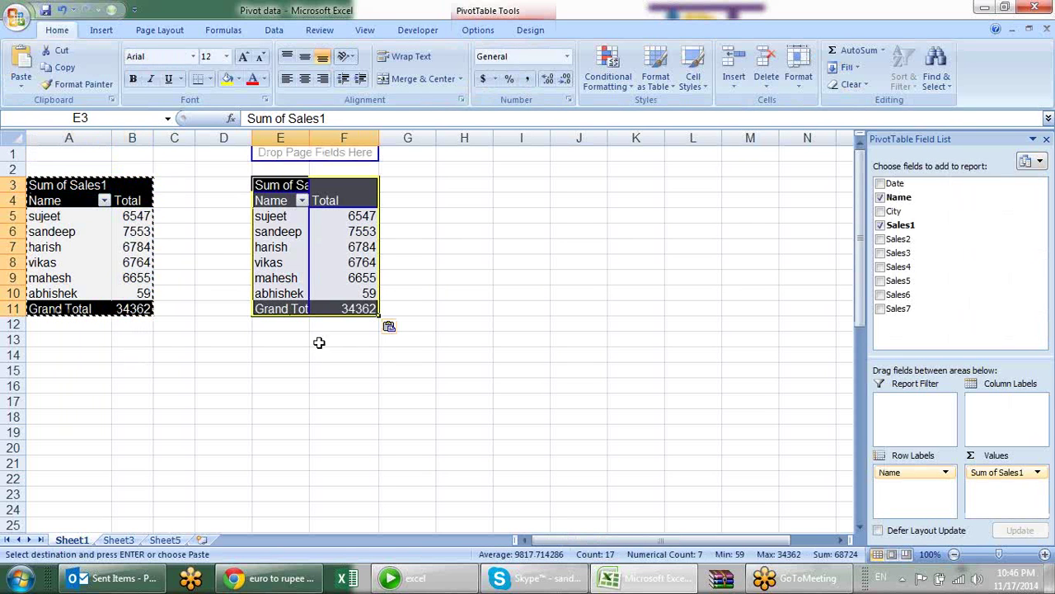
pyautogui.click(446, 298)
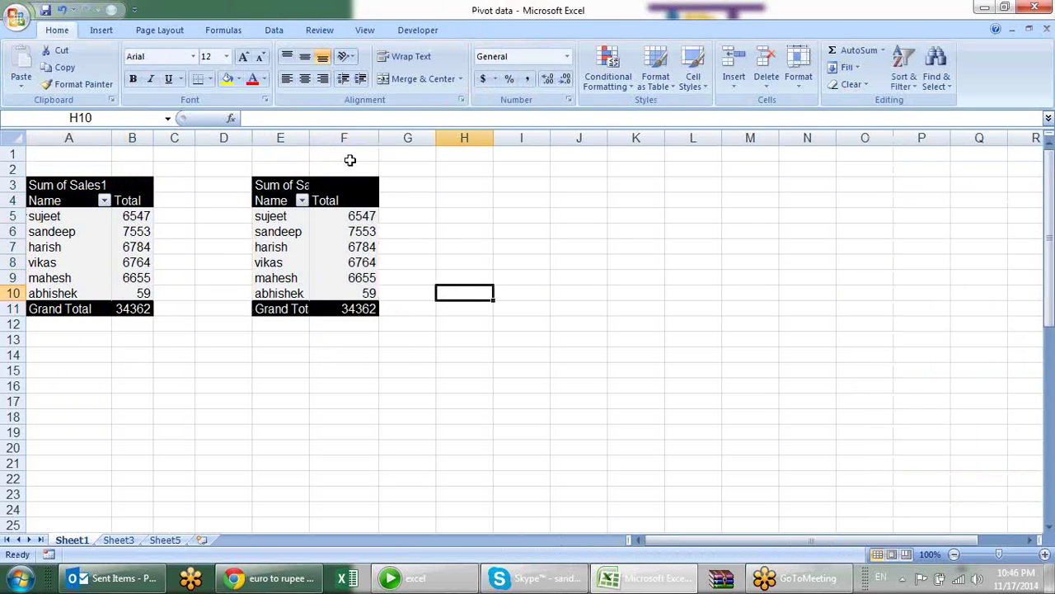
pyautogui.doubleClick(312, 139)
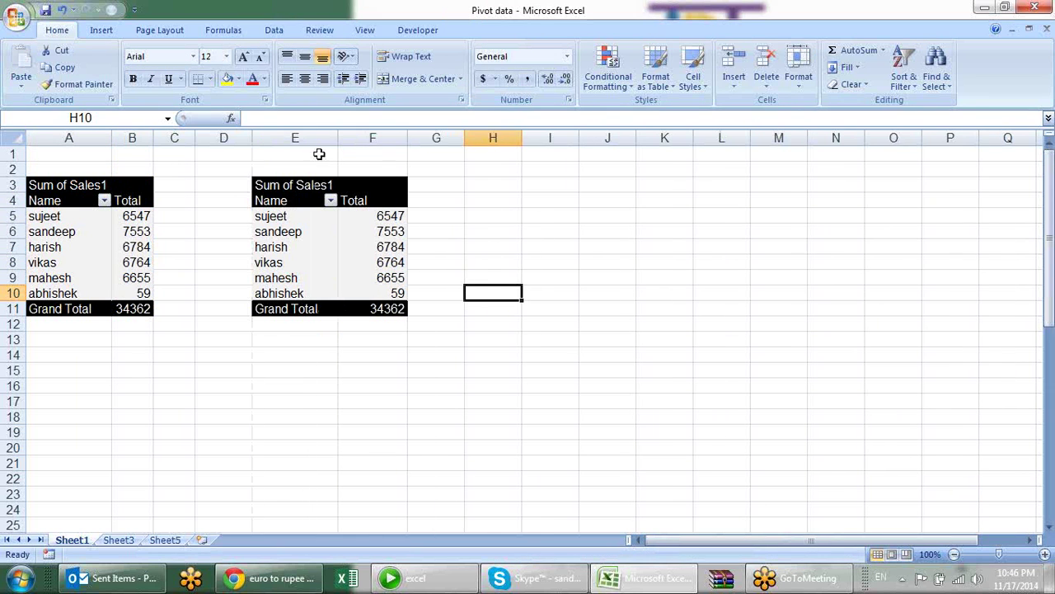
pyautogui.click(524, 342)
# Replace Name with City in the copied pivot's rows, palwal 4746 through goa 59.
pyautogui.click(297, 218)
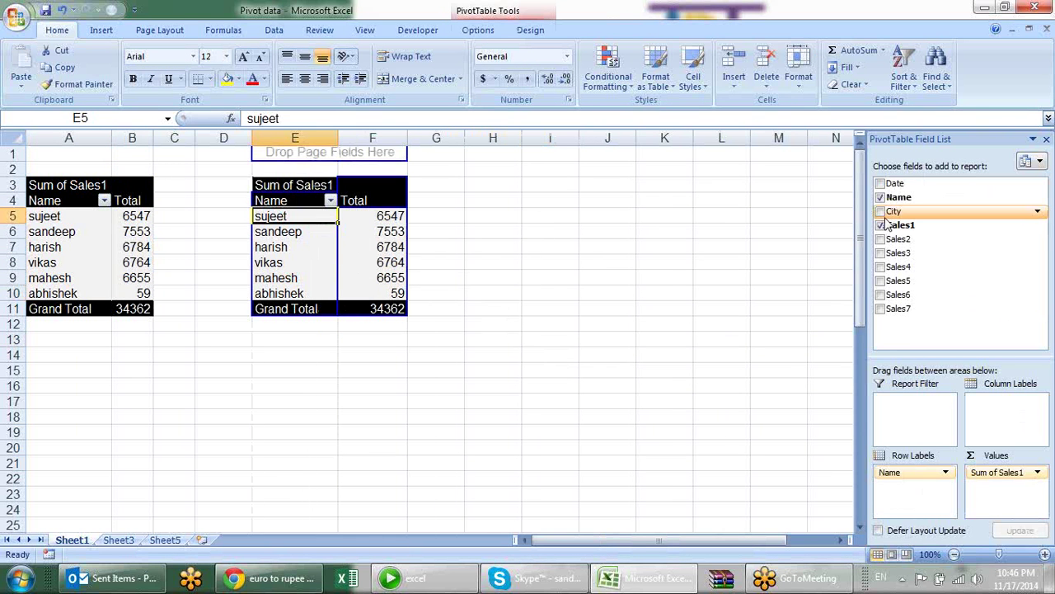
pyautogui.click(28, 231)
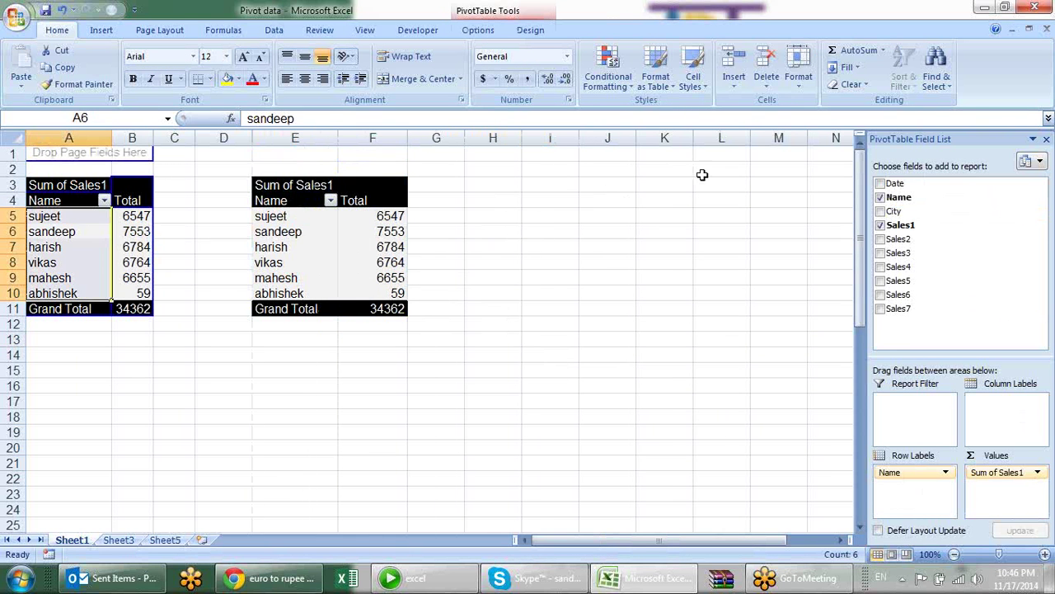
pyautogui.click(322, 232)
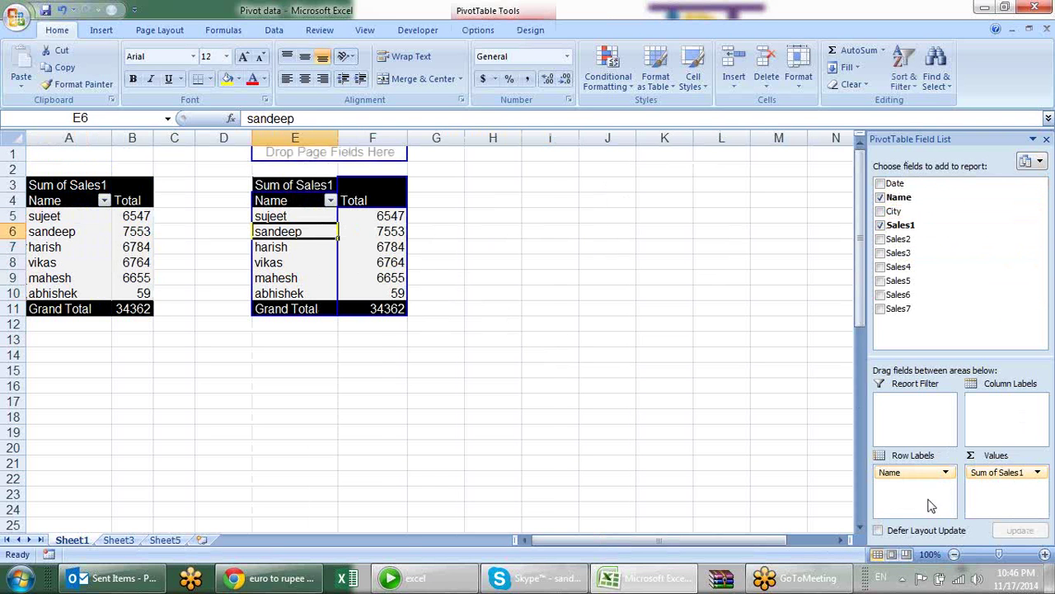
pyautogui.moveTo(907, 473)
pyautogui.mouseDown()
pyautogui.moveTo(896, 193)
pyautogui.moveTo(911, 485)
pyautogui.mouseUp()
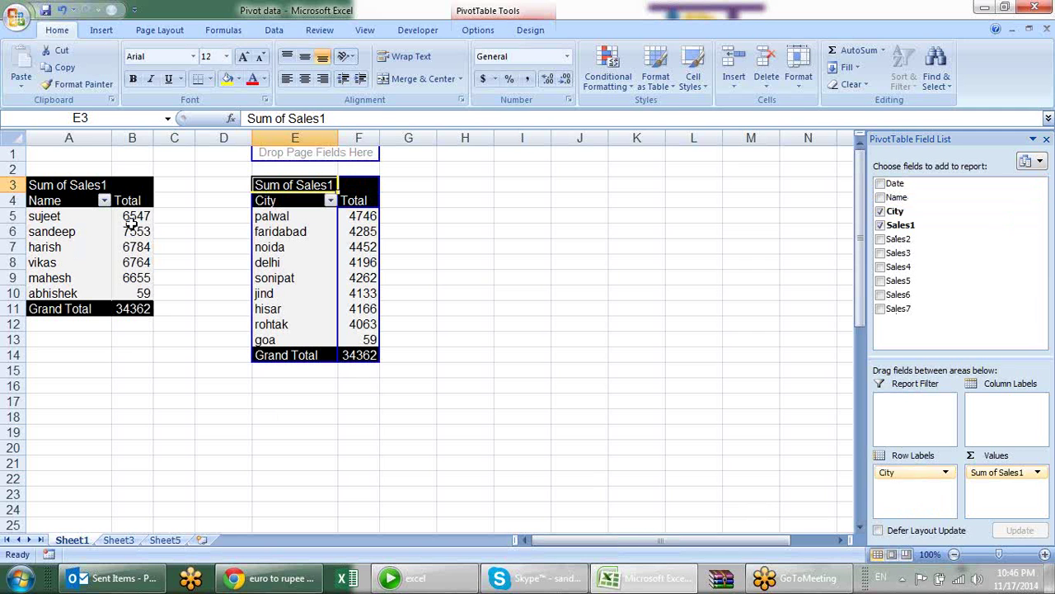
pyautogui.click(334, 241)
pyautogui.click(519, 293)
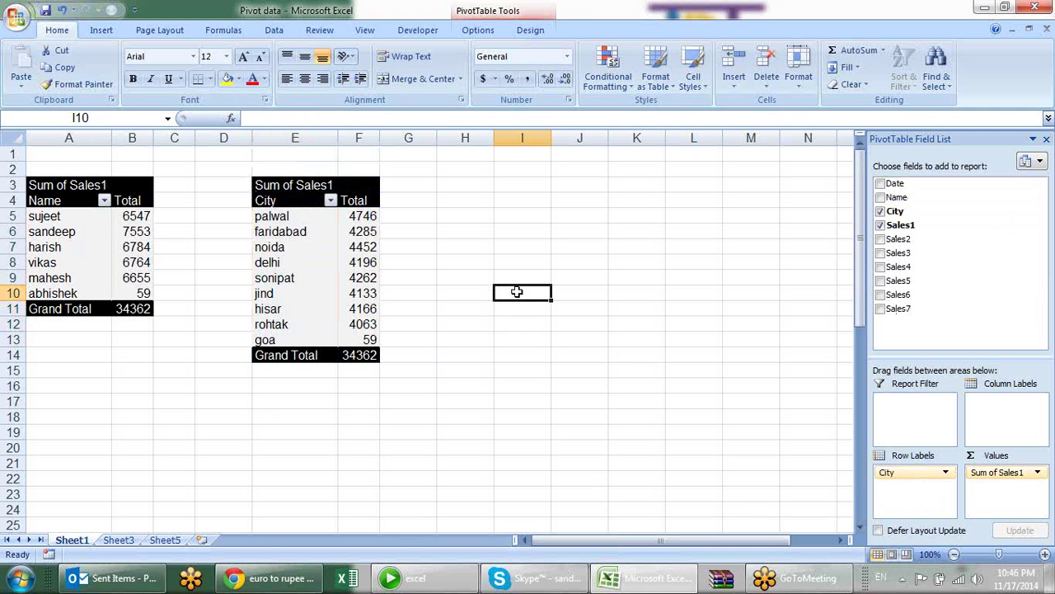
# Change Sheet3 cell J2 (Sales7) from 34 to 500, then select the Palwal total in Sheet1's City pivot.
pyautogui.click(330, 266)
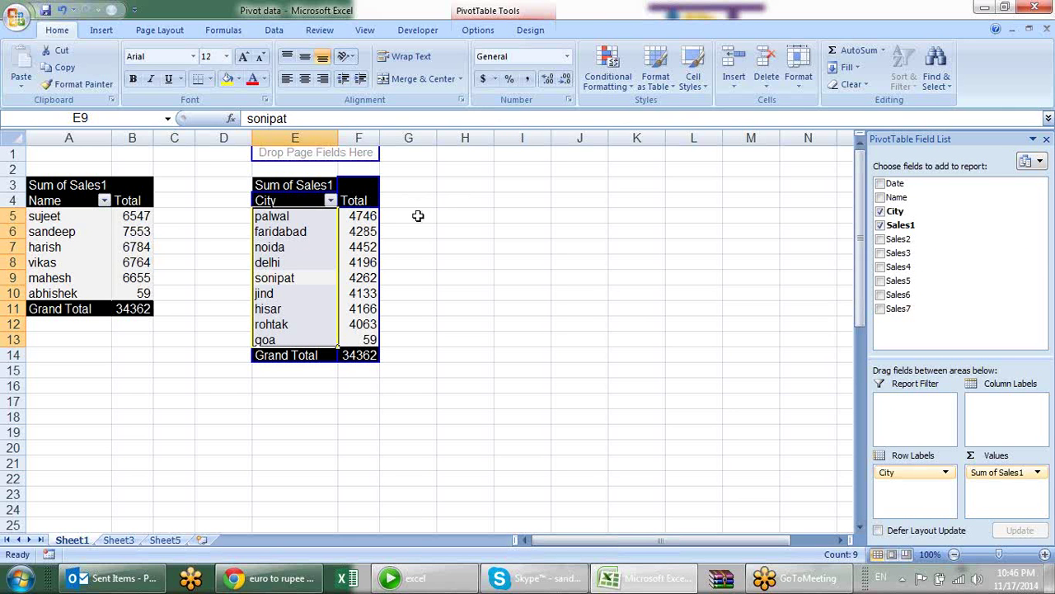
pyautogui.click(436, 372)
pyautogui.click(118, 540)
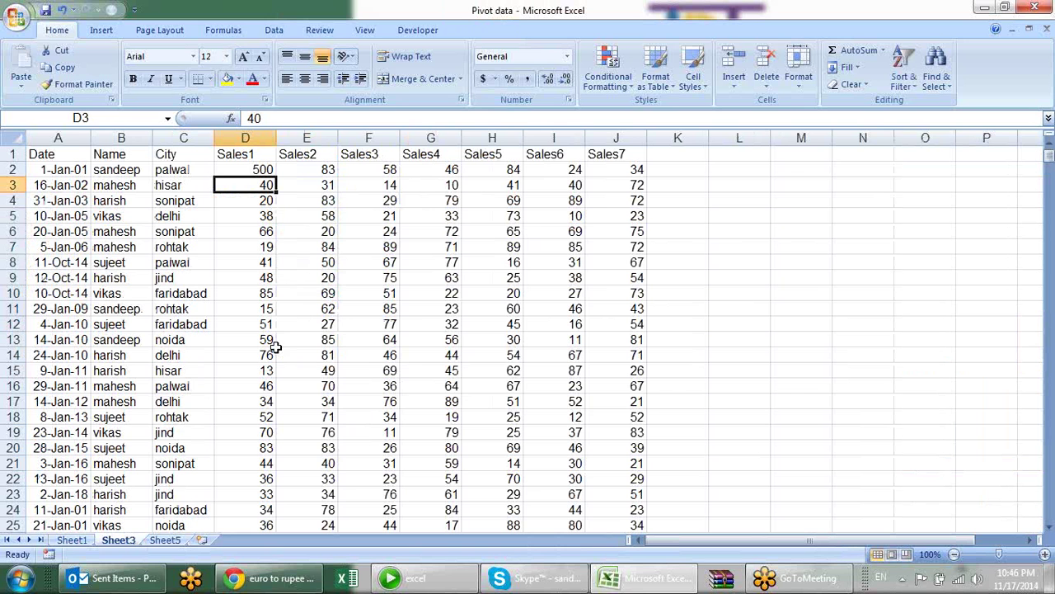
pyautogui.click(628, 173)
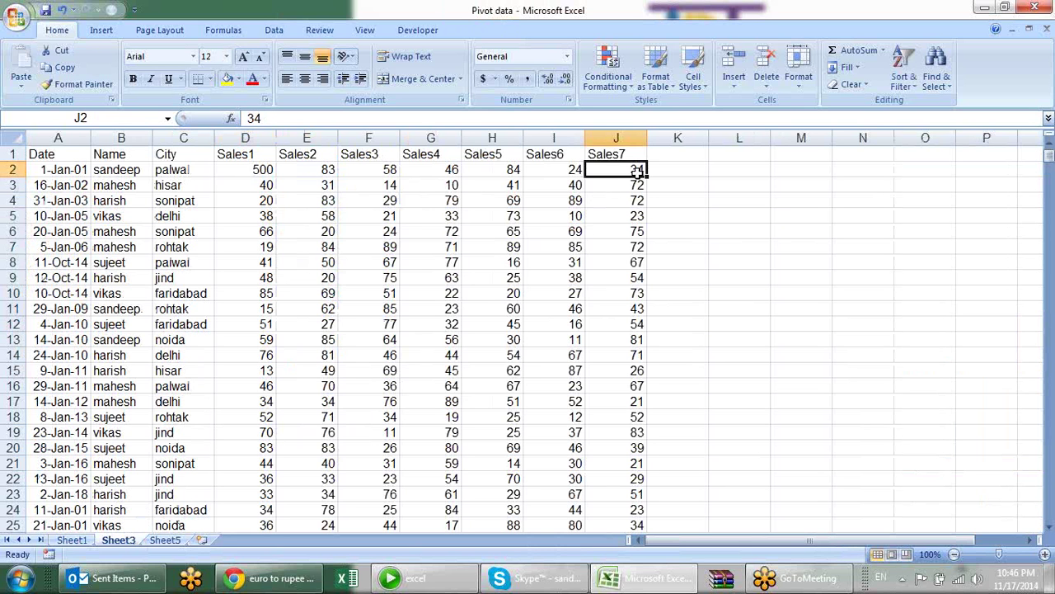
pyautogui.write('500')
pyautogui.press('Return')
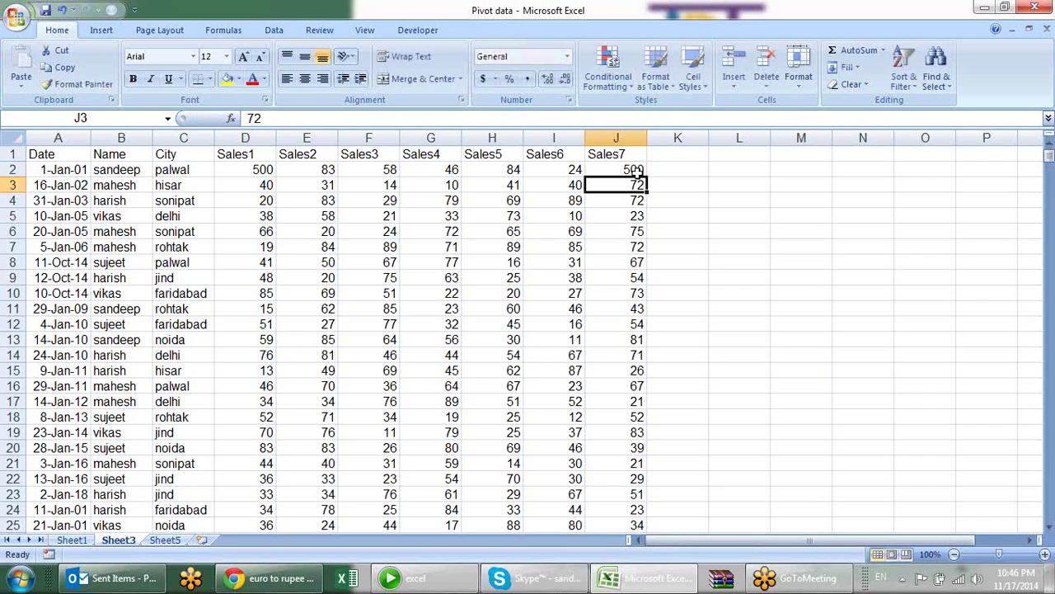
pyautogui.click(74, 541)
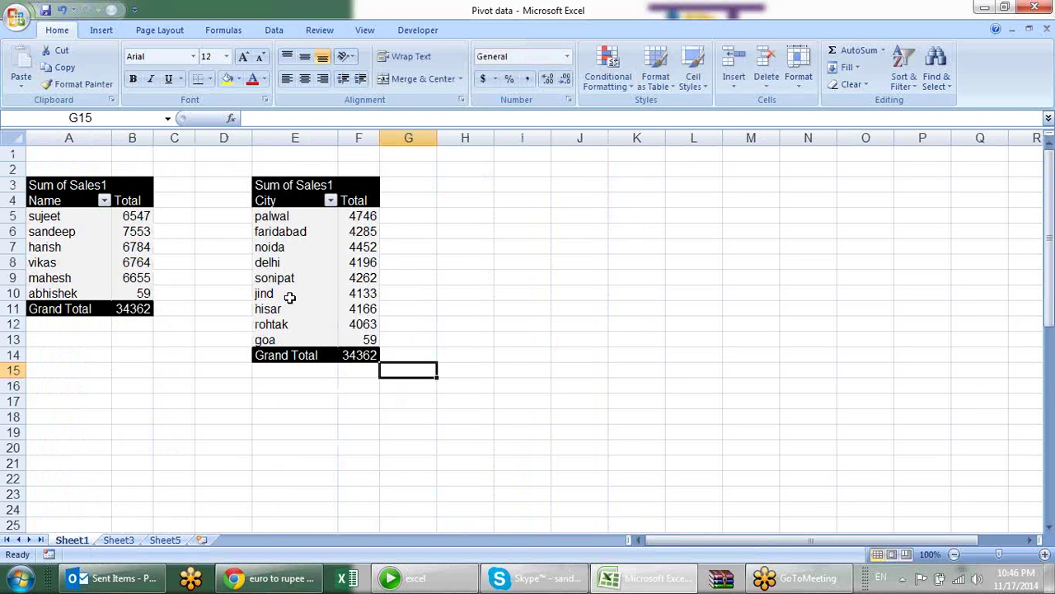
pyautogui.click(341, 217)
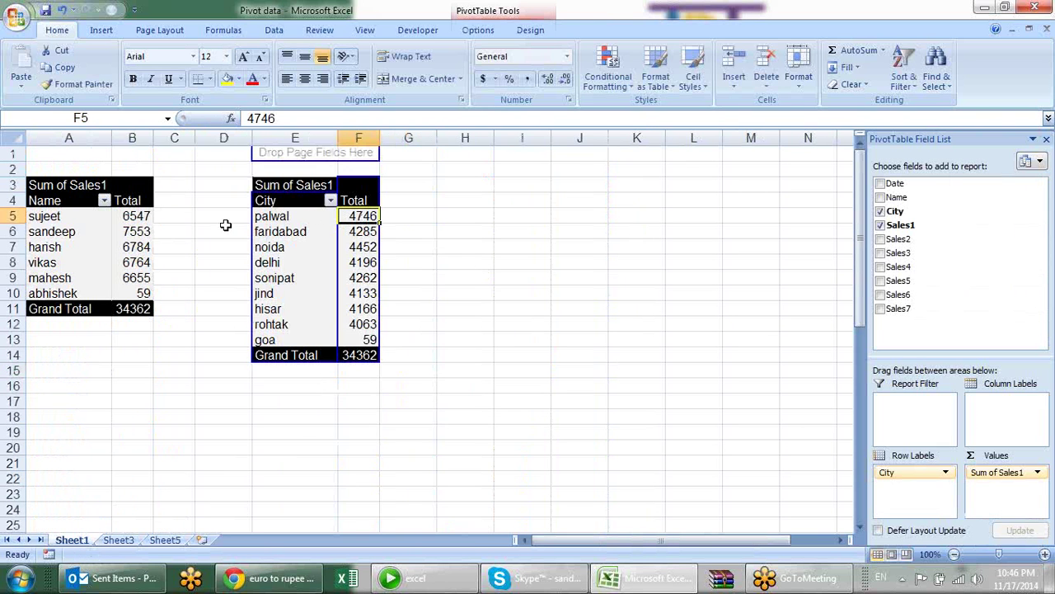
pyautogui.click(136, 231)
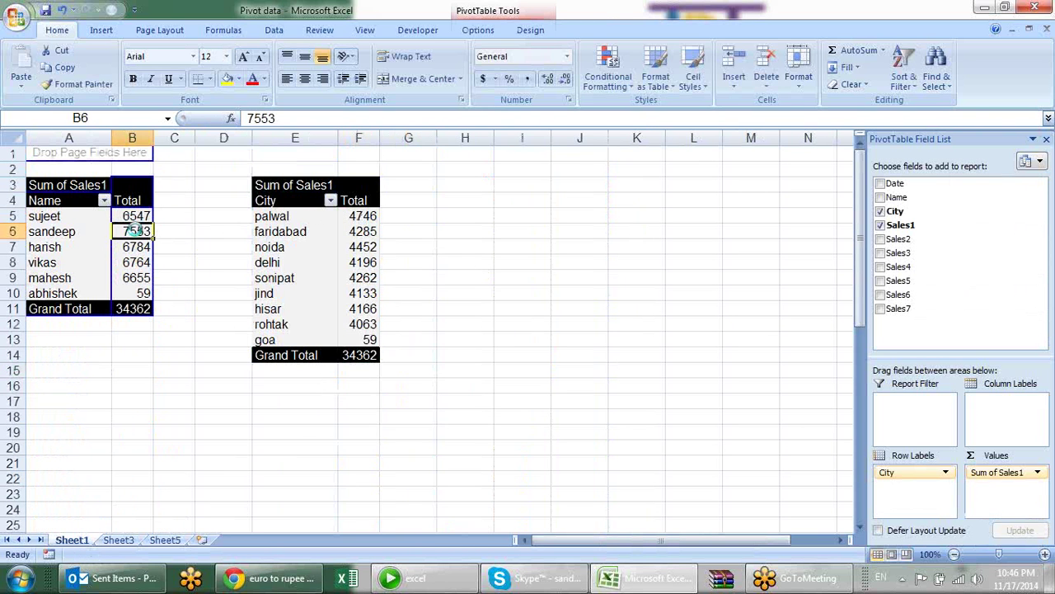
pyautogui.click(482, 33)
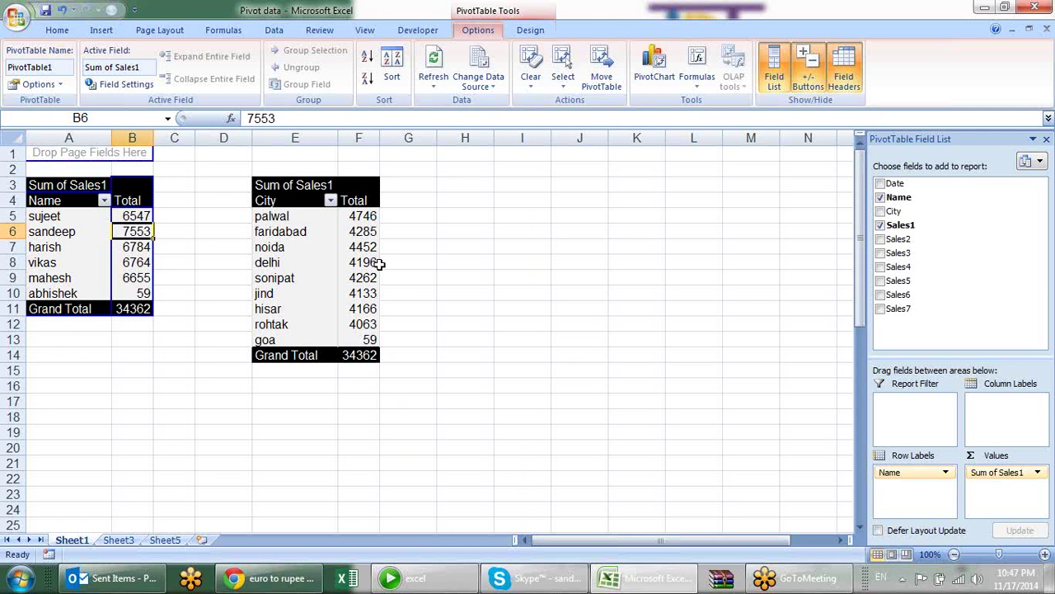
pyautogui.click(361, 233)
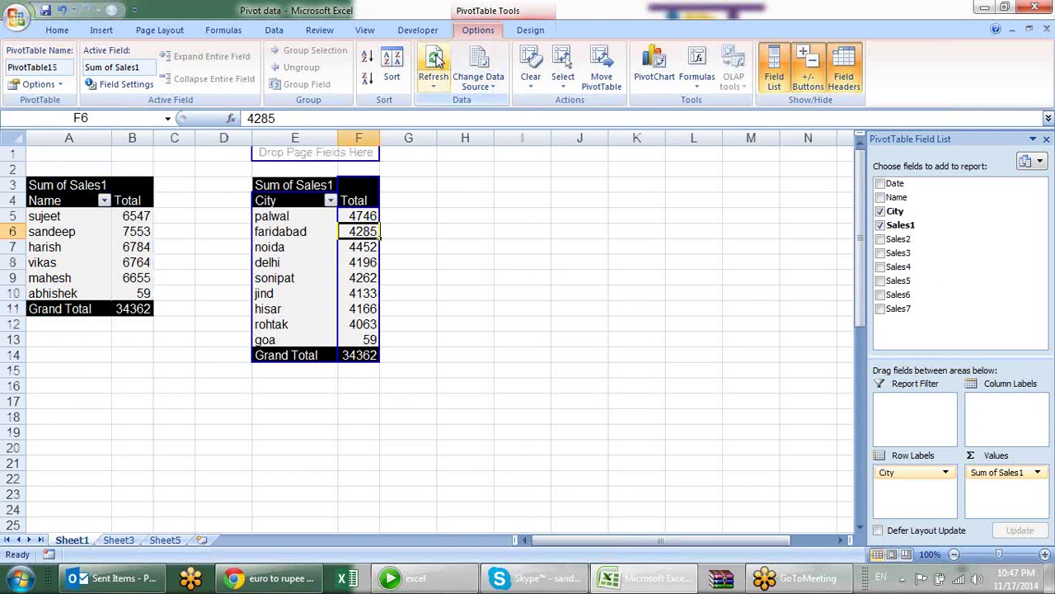
pyautogui.click(124, 232)
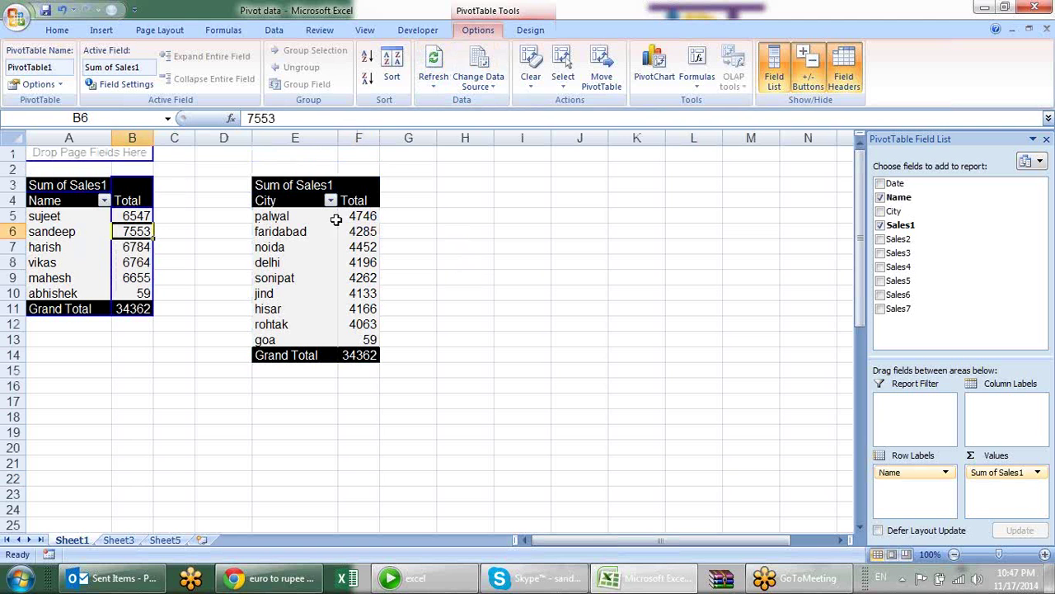
pyautogui.click(359, 216)
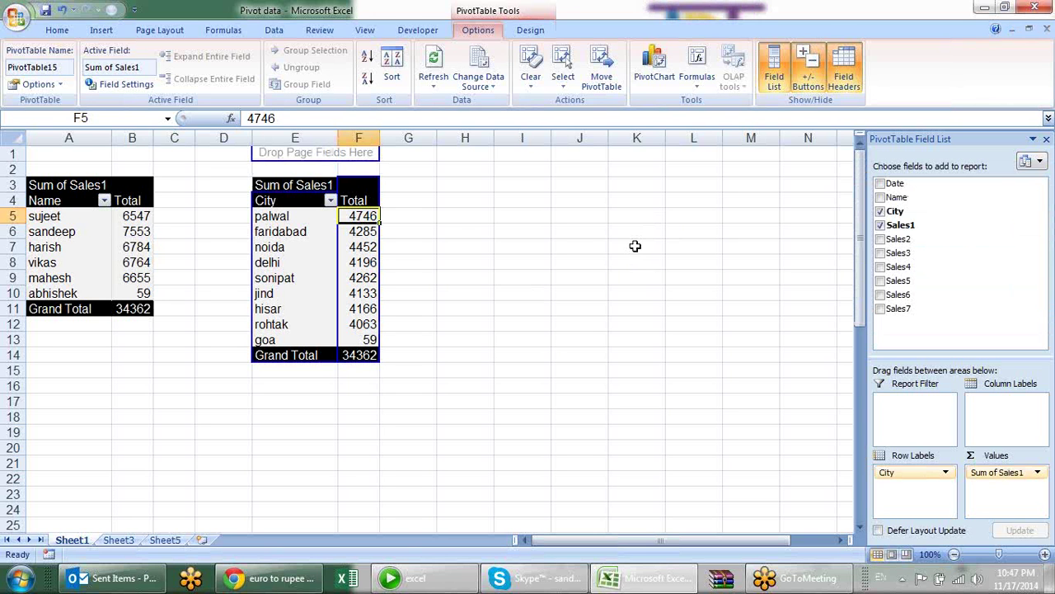
pyautogui.click(123, 540)
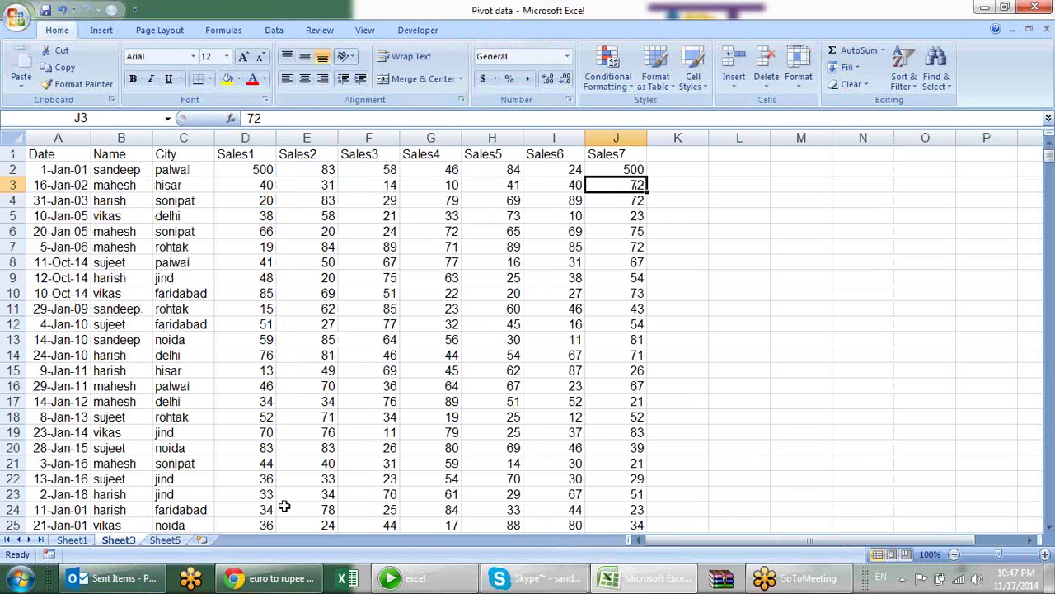
pyautogui.click(71, 540)
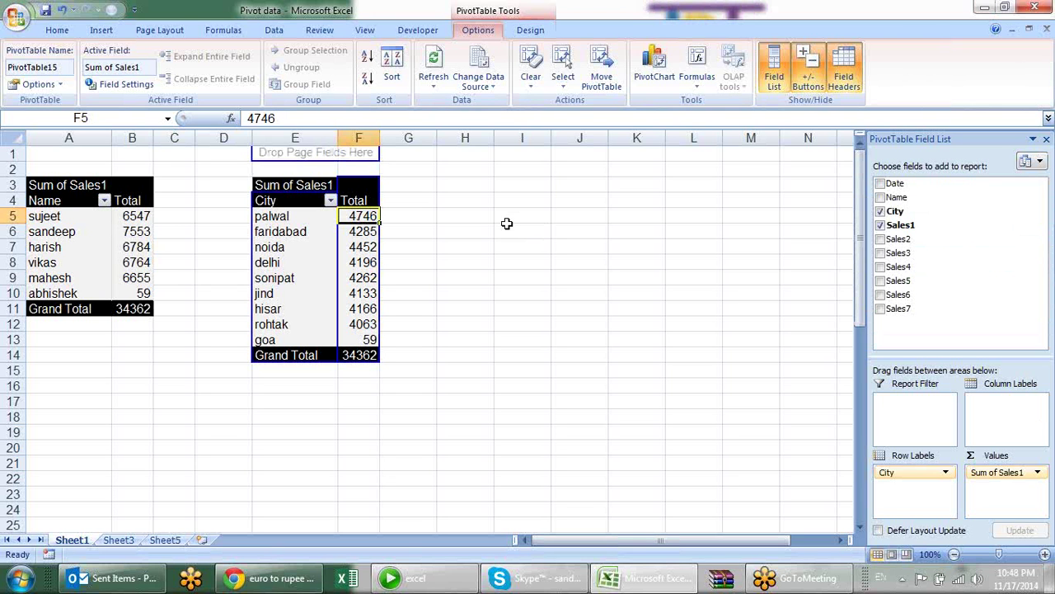
# Delete columns E:F holding the City pivot table, keeping the Name pivot.
pyautogui.click(448, 223)
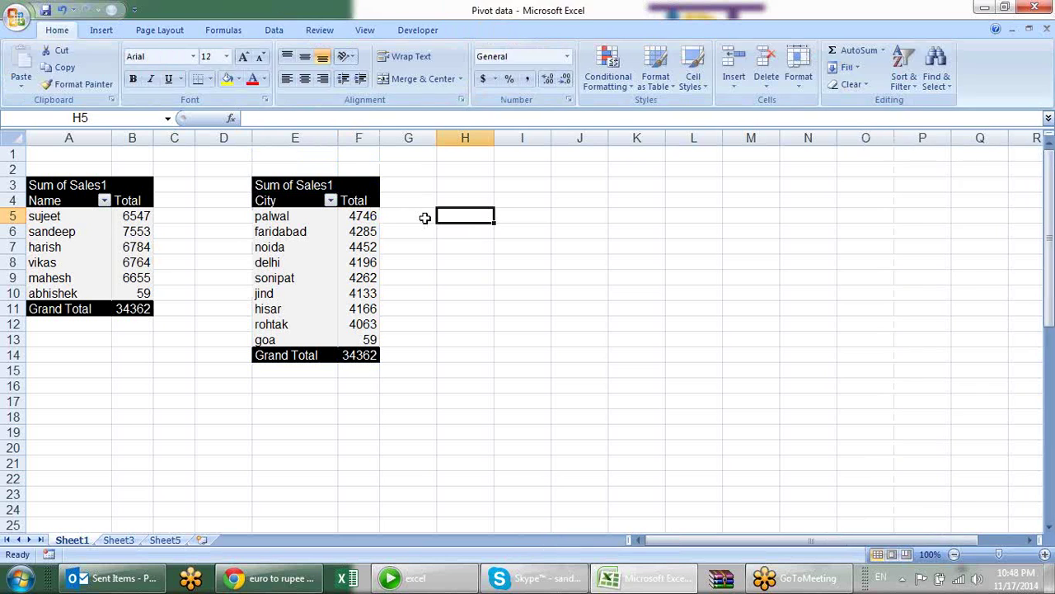
pyautogui.click(352, 225)
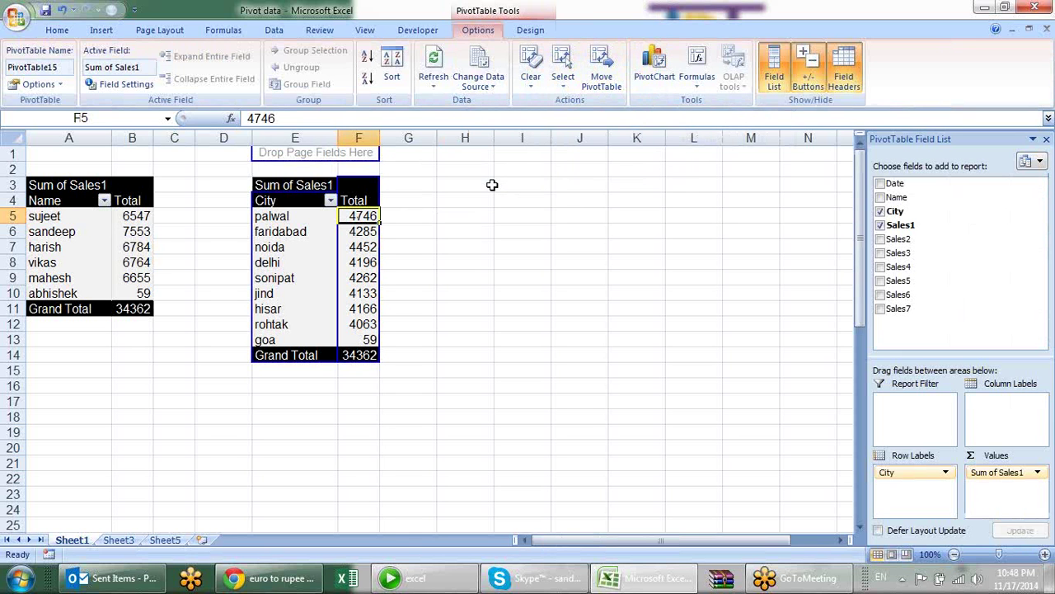
pyautogui.click(530, 31)
pyautogui.click(477, 31)
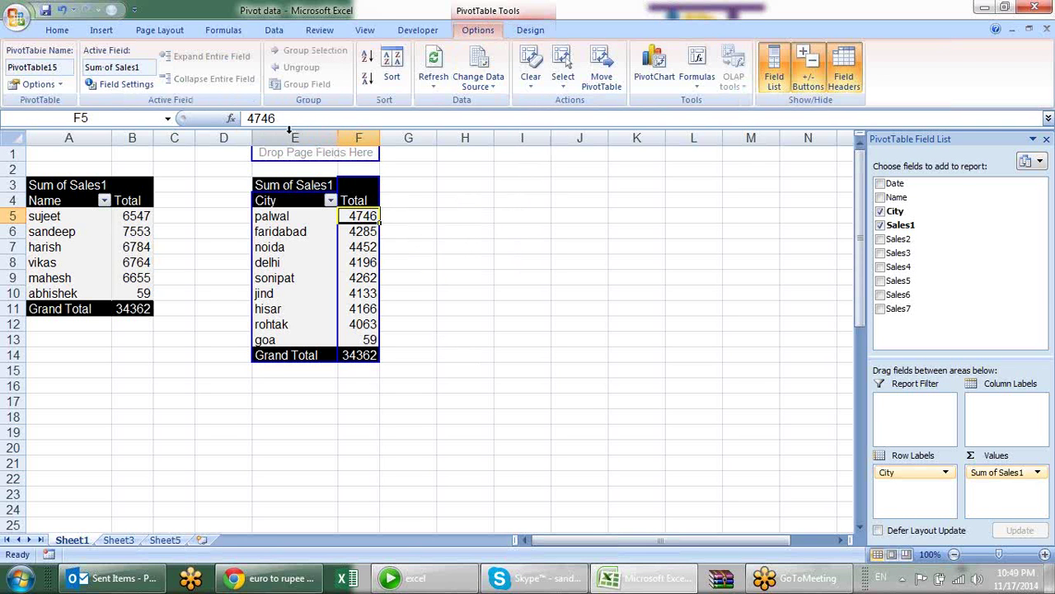
pyautogui.moveTo(295, 138); pyautogui.dragTo(359, 137)
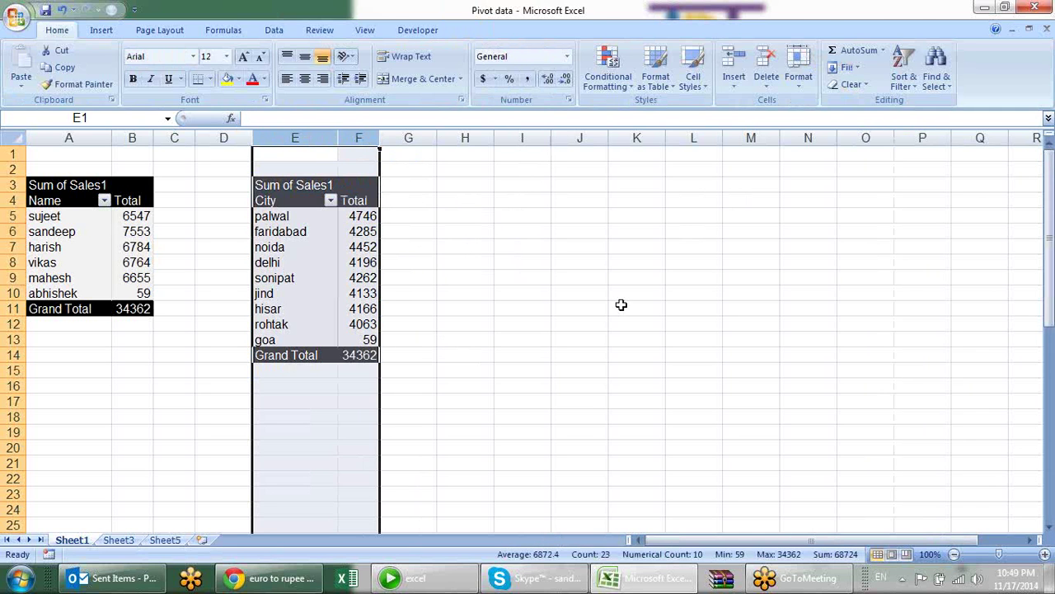
pyautogui.hotkey('ctrl', '-')
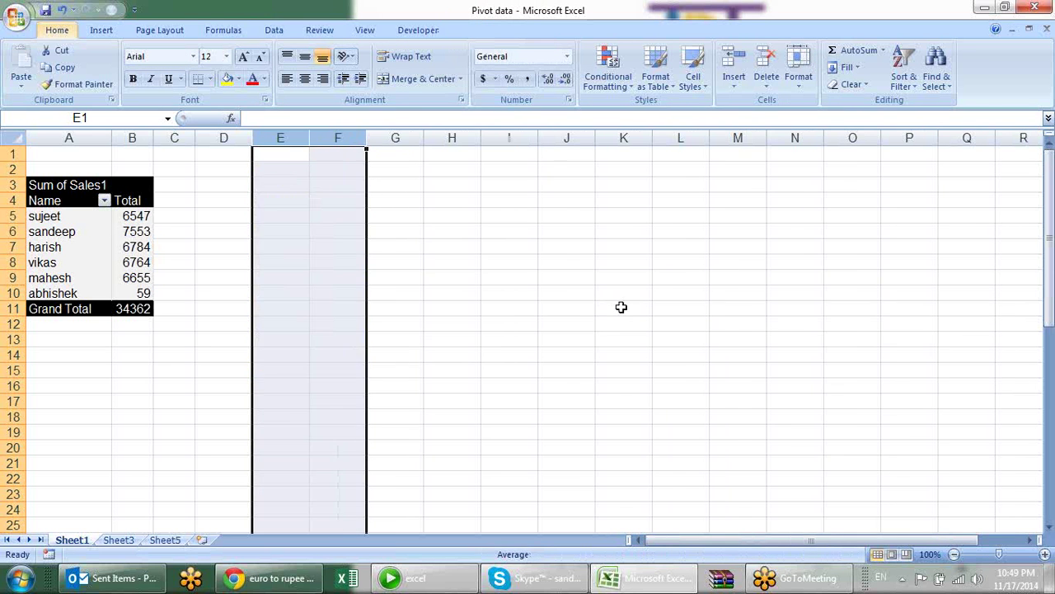
pyautogui.click(470, 323)
# Tick Sales2 through Sales7 so the Name pivot sums all seven sales columns.
pyautogui.click(84, 246)
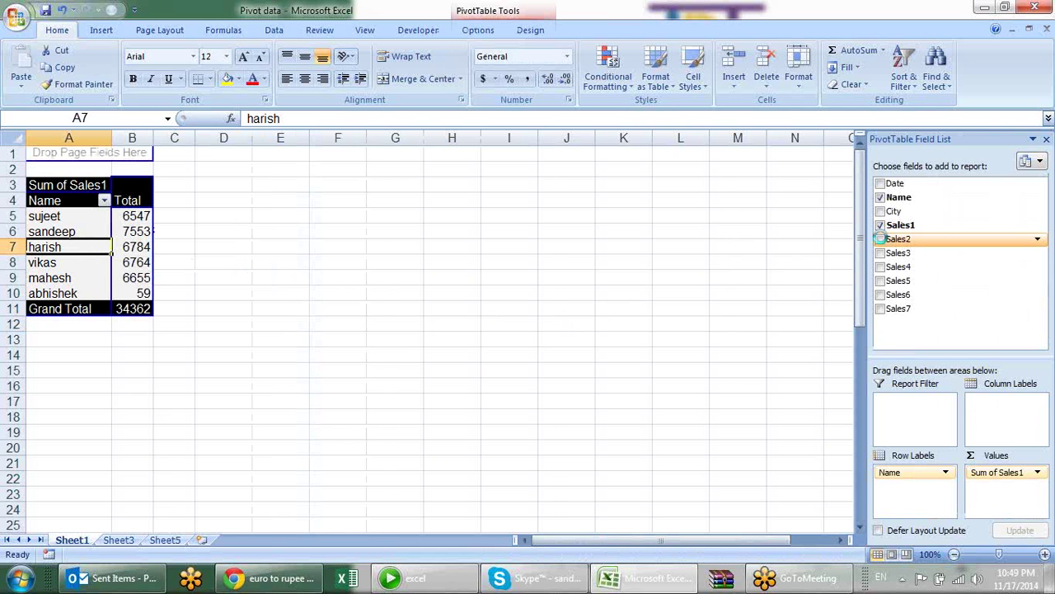
pyautogui.click(879, 238)
pyautogui.click(879, 252)
pyautogui.click(879, 266)
pyautogui.click(880, 280)
pyautogui.click(880, 295)
pyautogui.click(880, 309)
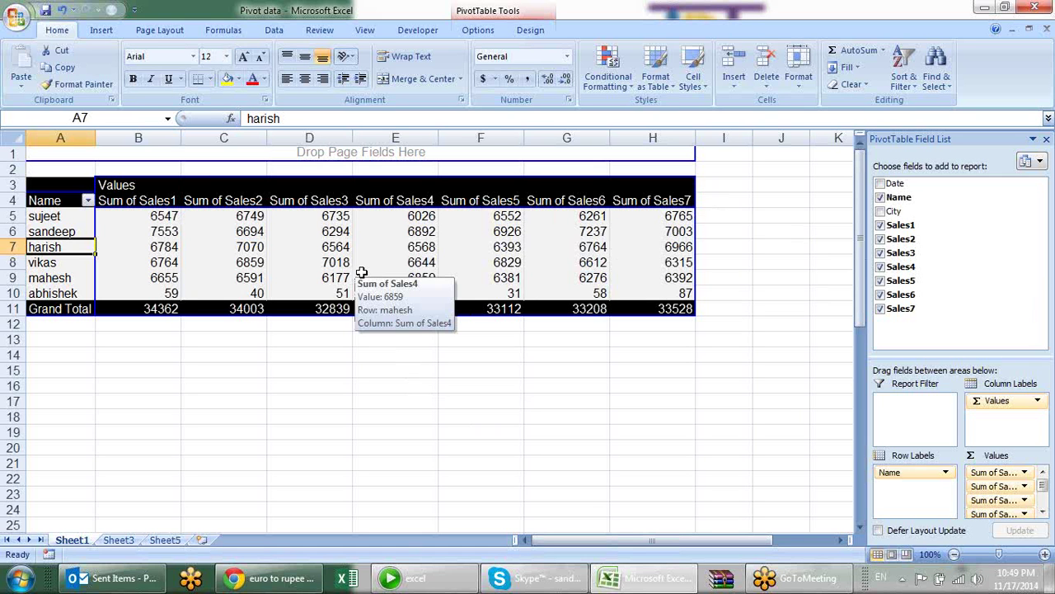
pyautogui.click(141, 306)
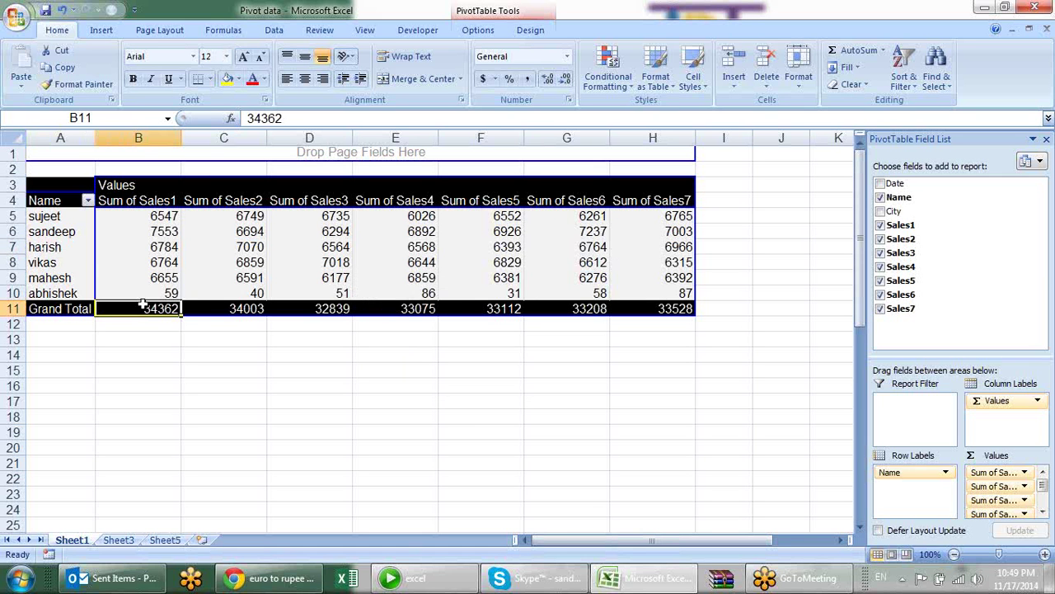
pyautogui.click(733, 218)
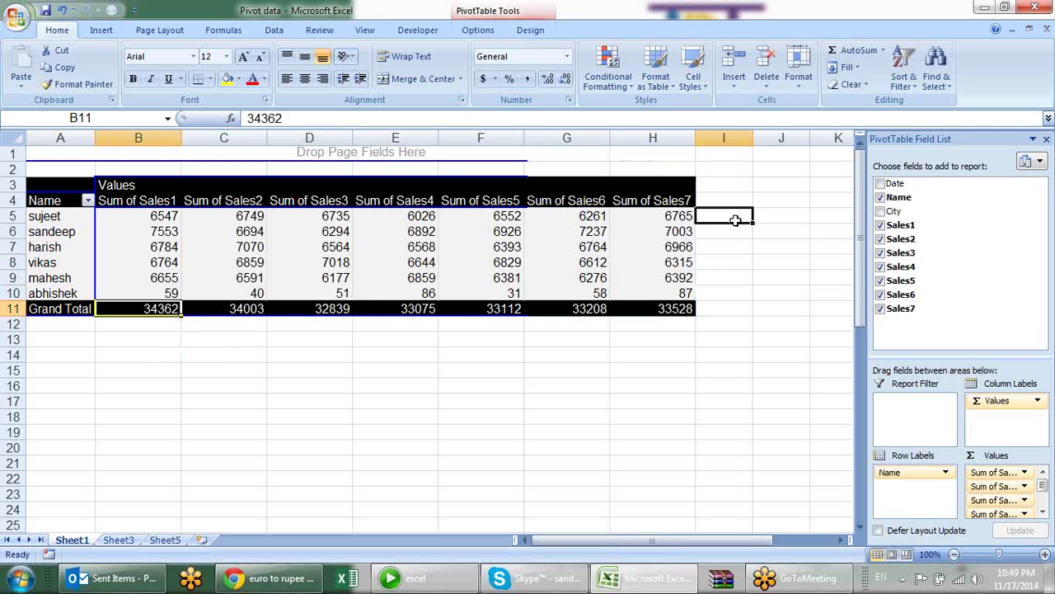
pyautogui.click(140, 307)
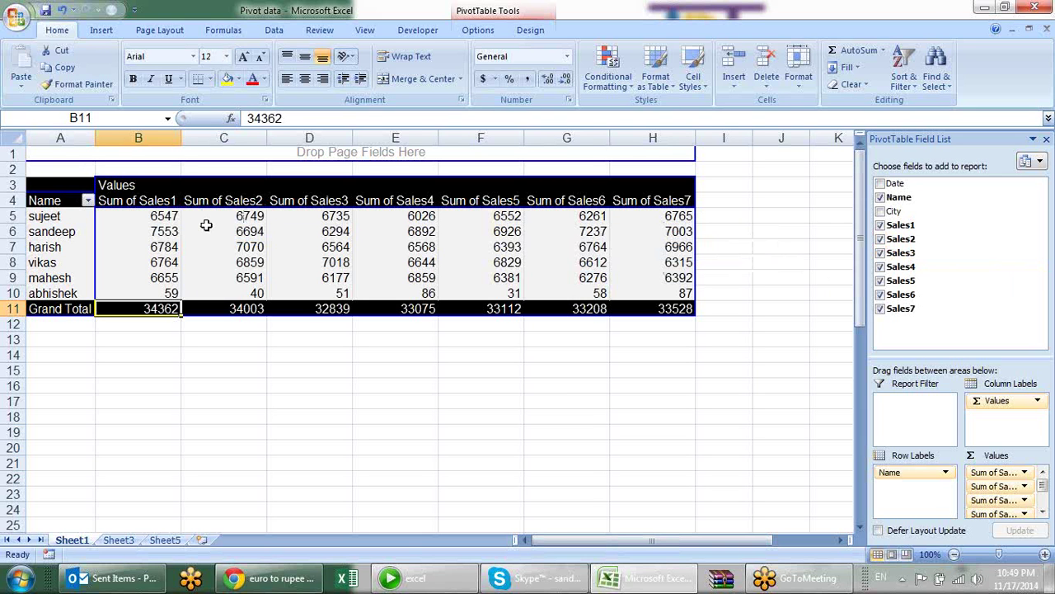
# Select a Sales2 value in the Name pivot and show the PivotTable Formulas dropdown.
pyautogui.moveTo(206, 225)
pyautogui.moveTo(164, 309)
pyautogui.click(161, 201)
pyautogui.click(198, 200)
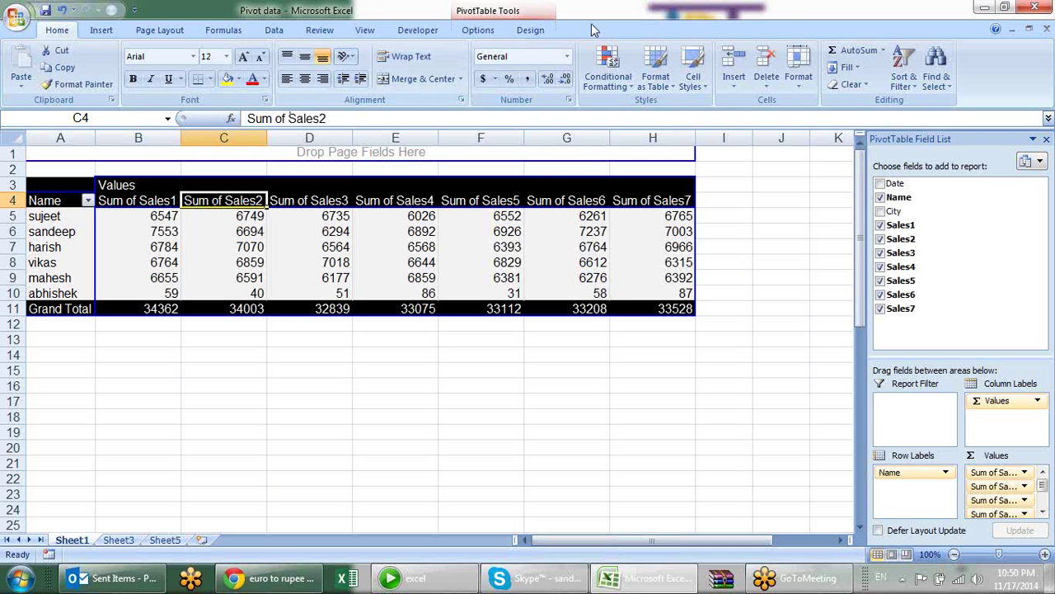
pyautogui.click(532, 31)
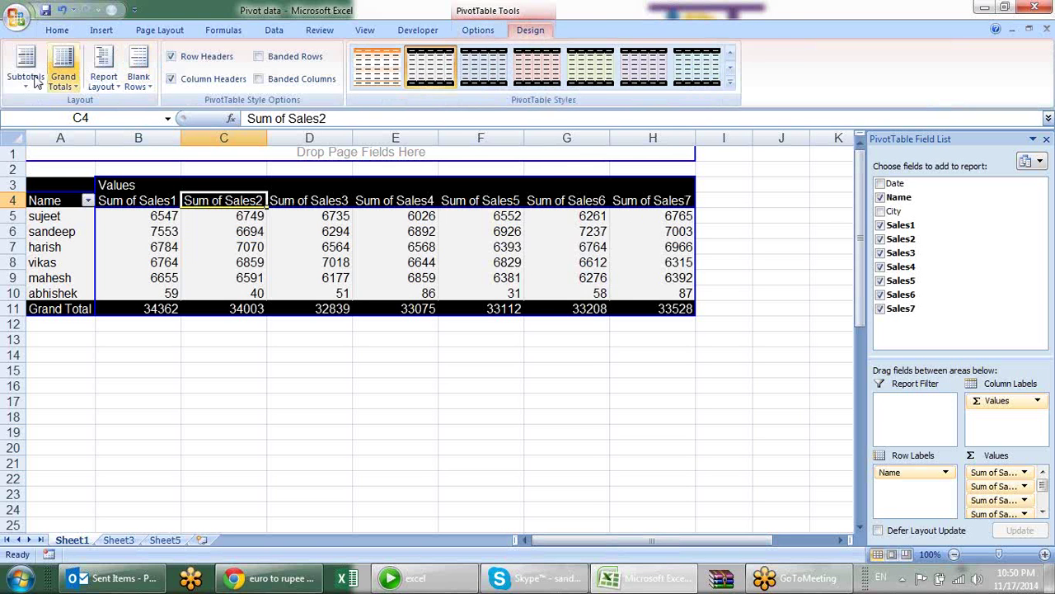
pyautogui.click(476, 30)
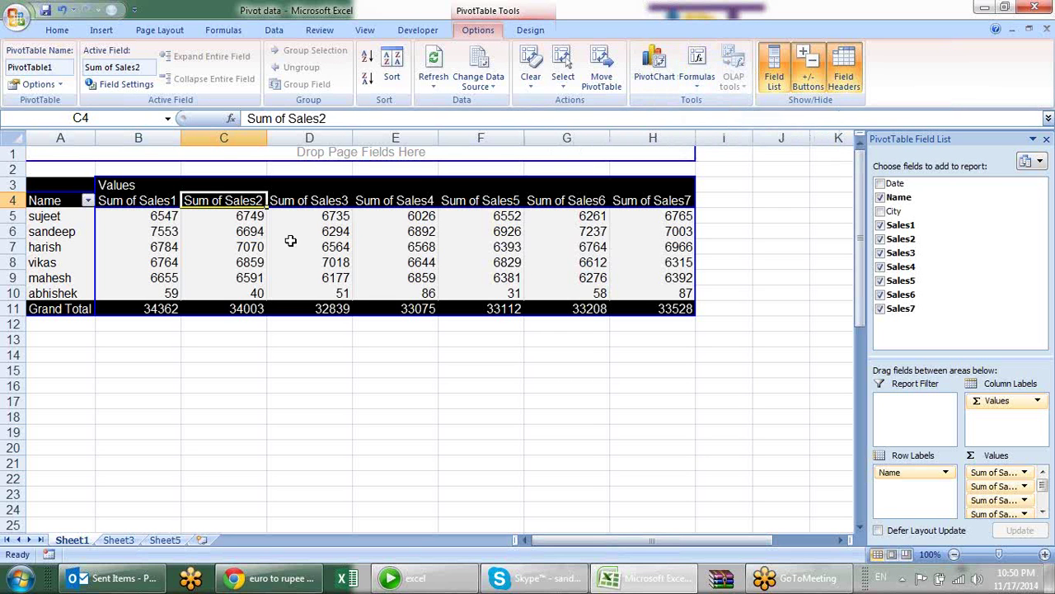
pyautogui.click(247, 236)
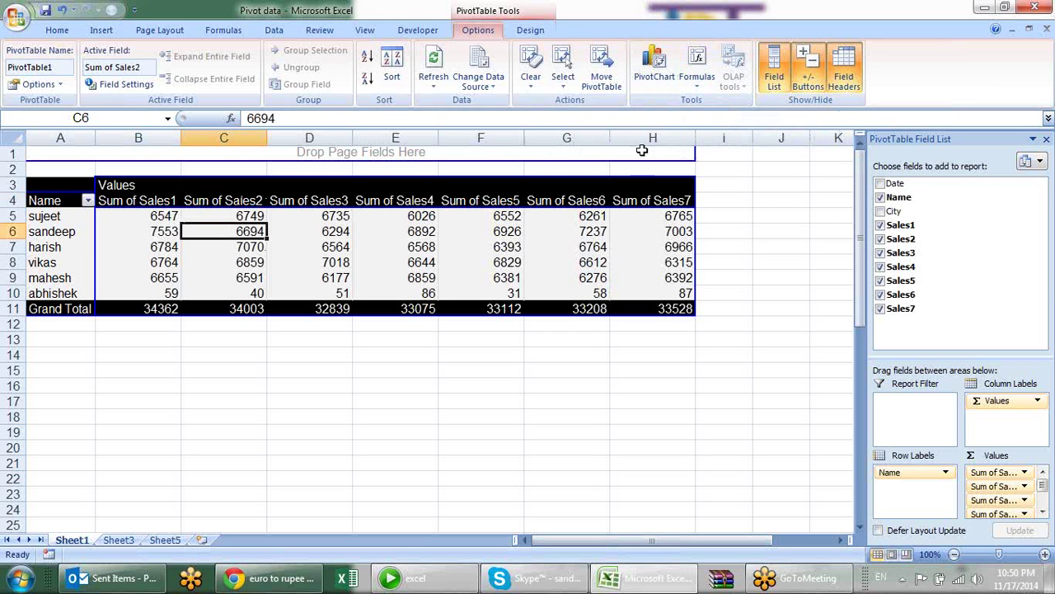
pyautogui.click(697, 76)
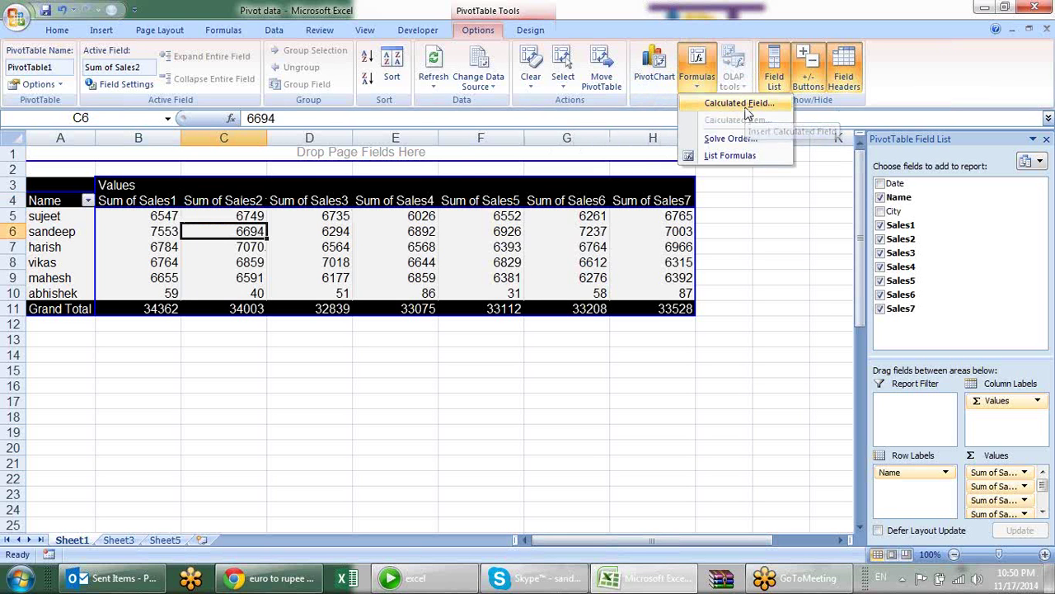
# Start a new calculated field and name it Total.
pyautogui.click(746, 105)
pyautogui.moveTo(288, 67); pyautogui.dragTo(497, 78)
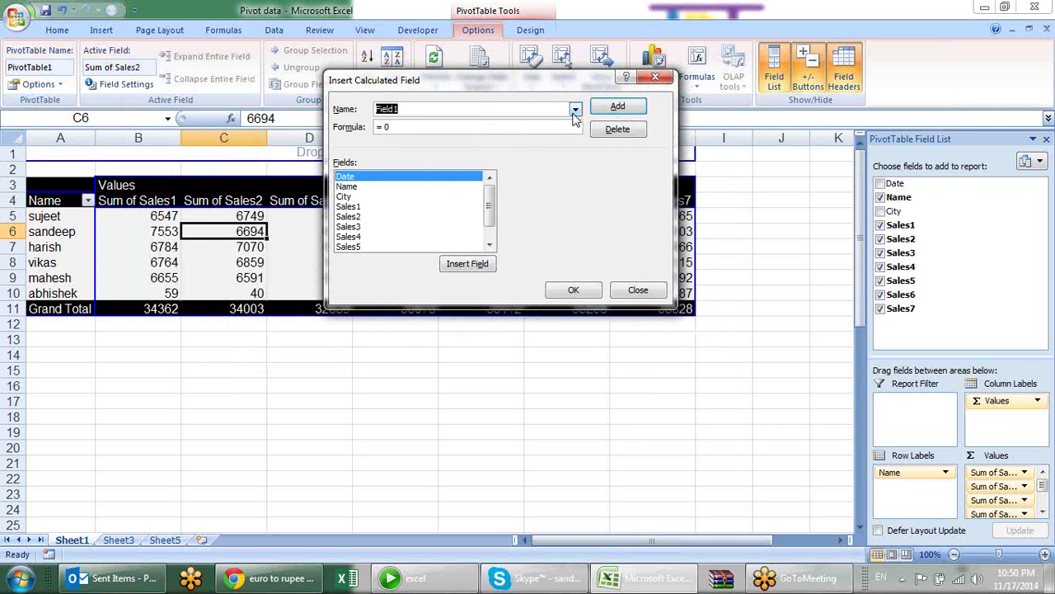
pyautogui.click(574, 109)
pyautogui.click(453, 109)
pyautogui.write('Total')
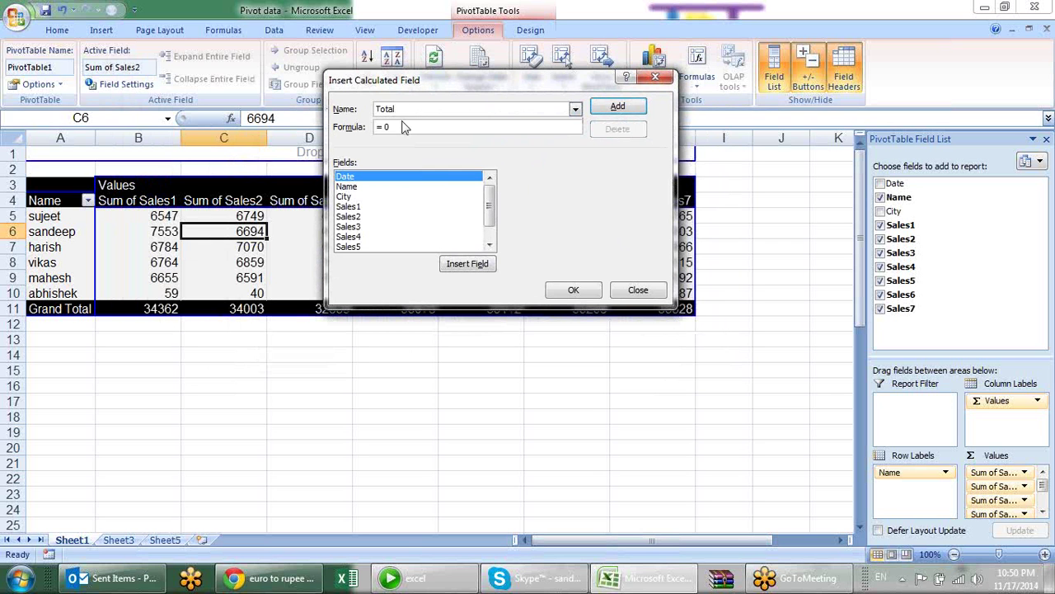
# Build the Total formula from Sales1 + Sales2 + Sales3 + Sales4.
pyautogui.moveTo(390, 128); pyautogui.dragTo(378, 128)
pyautogui.click(353, 216)
pyautogui.click(354, 207)
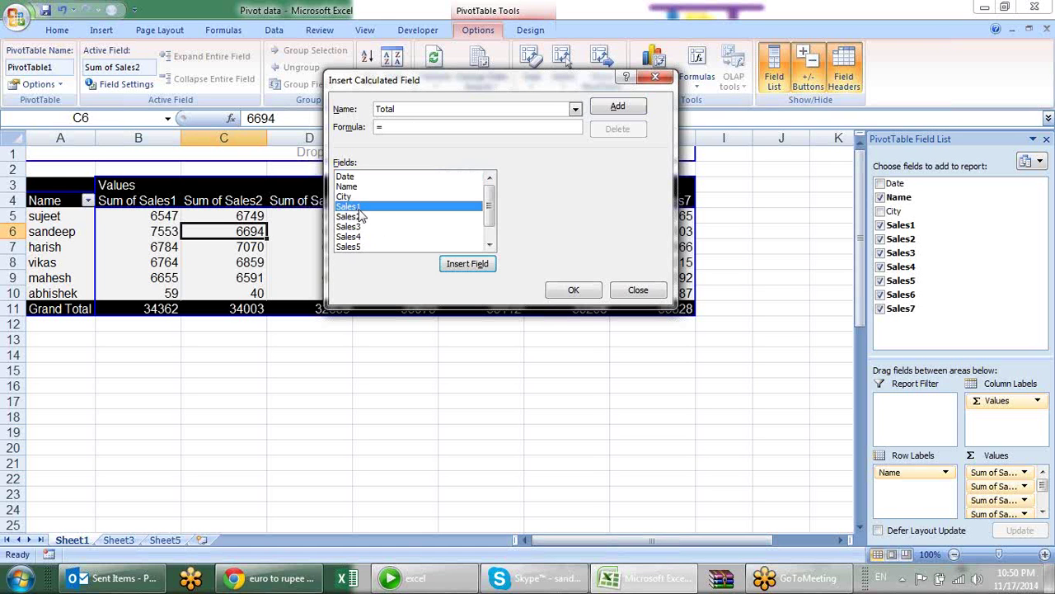
pyautogui.click(456, 265)
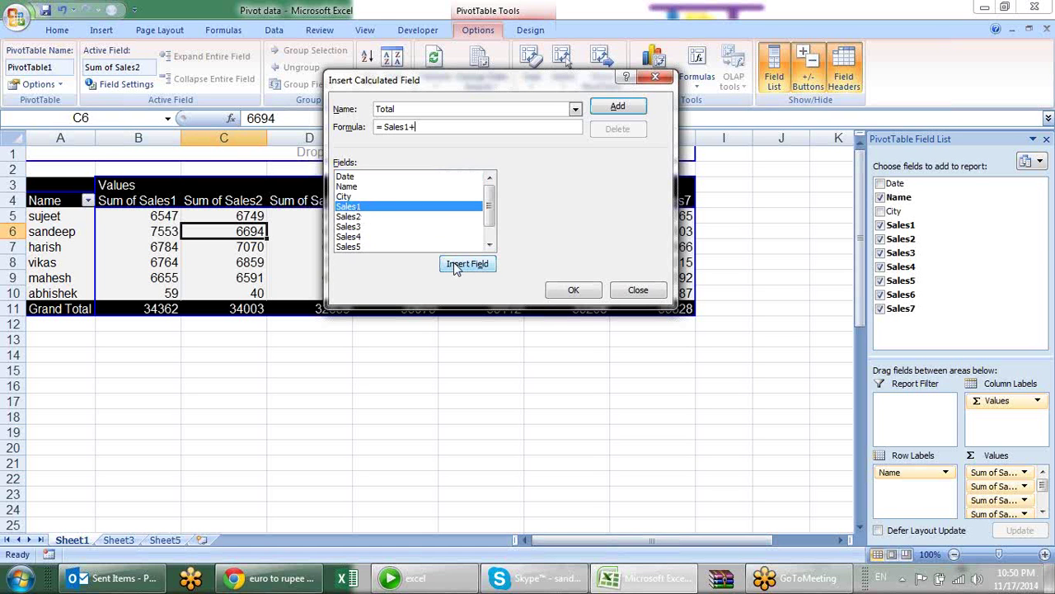
pyautogui.click(365, 216)
pyautogui.click(460, 263)
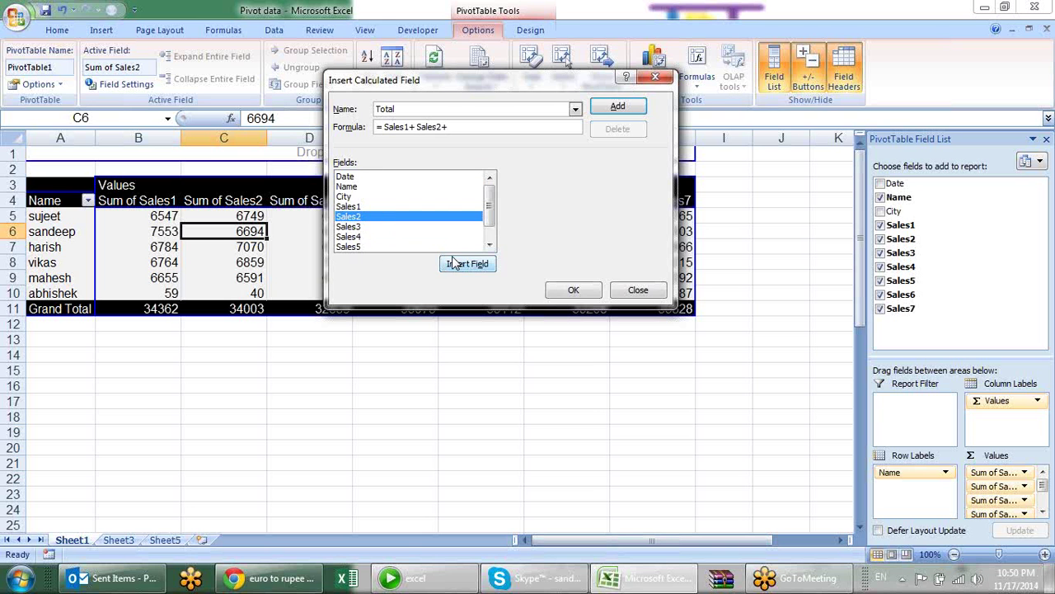
pyautogui.click(365, 225)
pyautogui.click(482, 264)
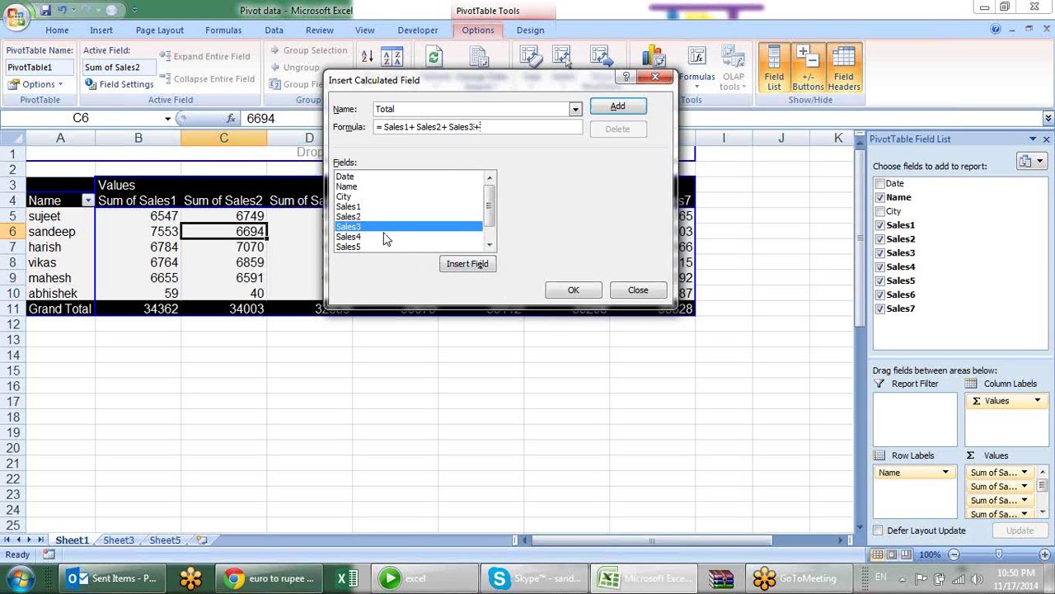
pyautogui.click(379, 238)
pyautogui.click(456, 265)
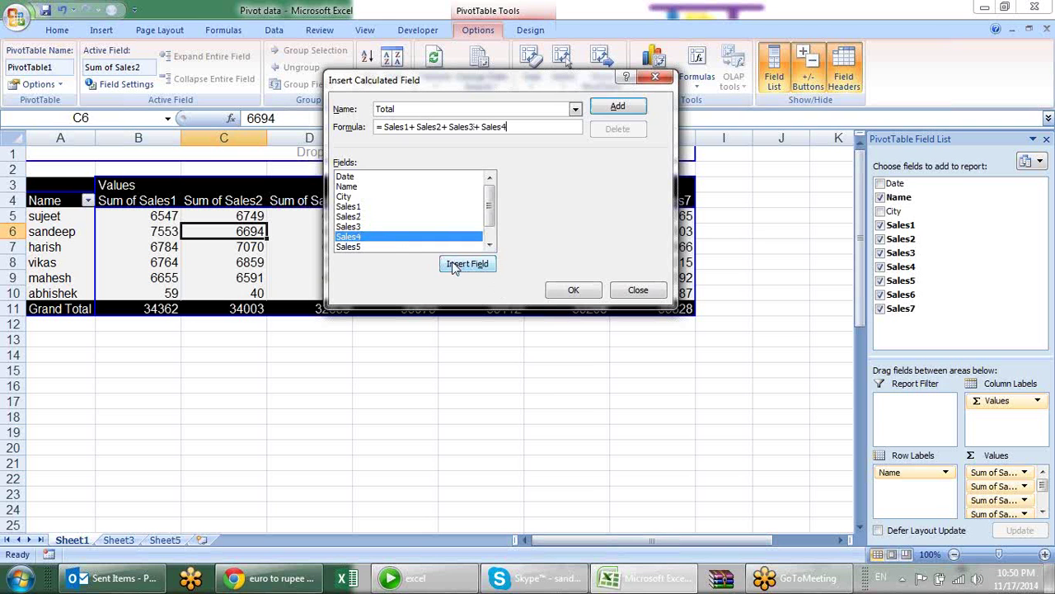
# Complete the formula by adding Sales5, Sales6 and Sales7.
pyautogui.click(371, 247)
pyautogui.click(467, 263)
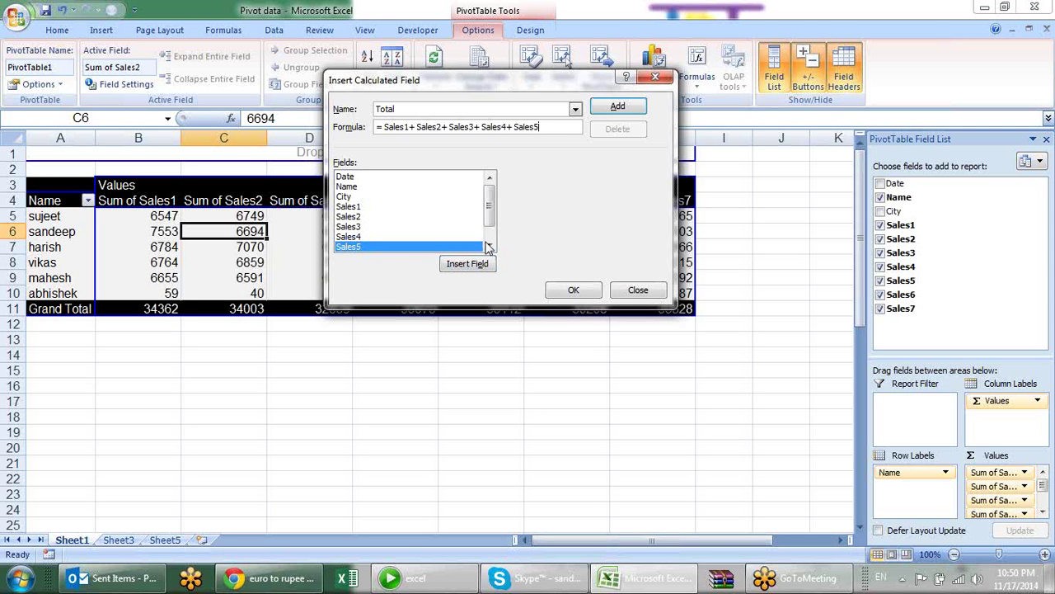
pyautogui.click(491, 246)
pyautogui.click(490, 245)
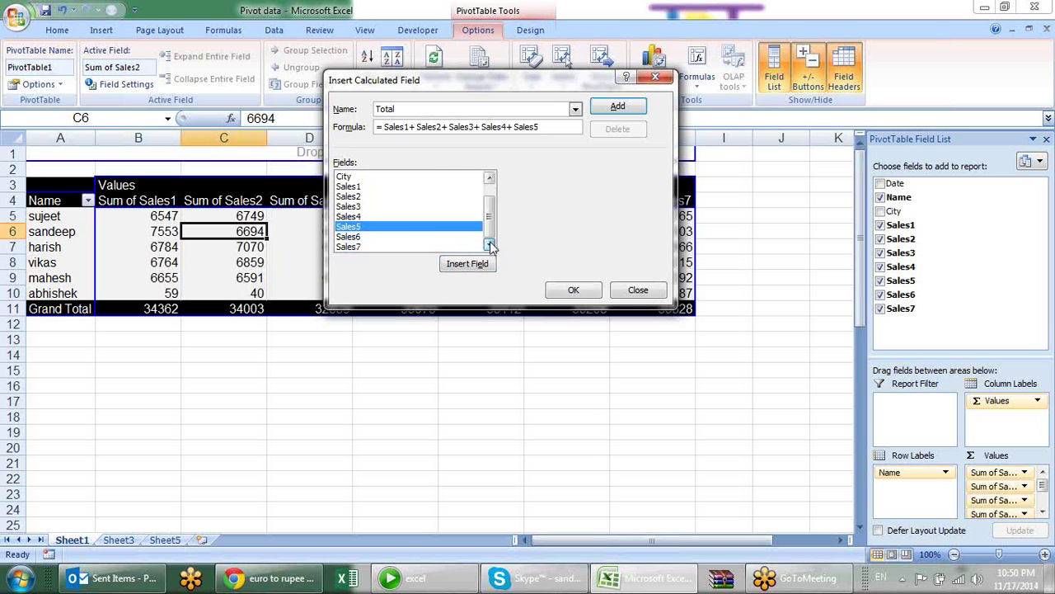
pyautogui.click(432, 238)
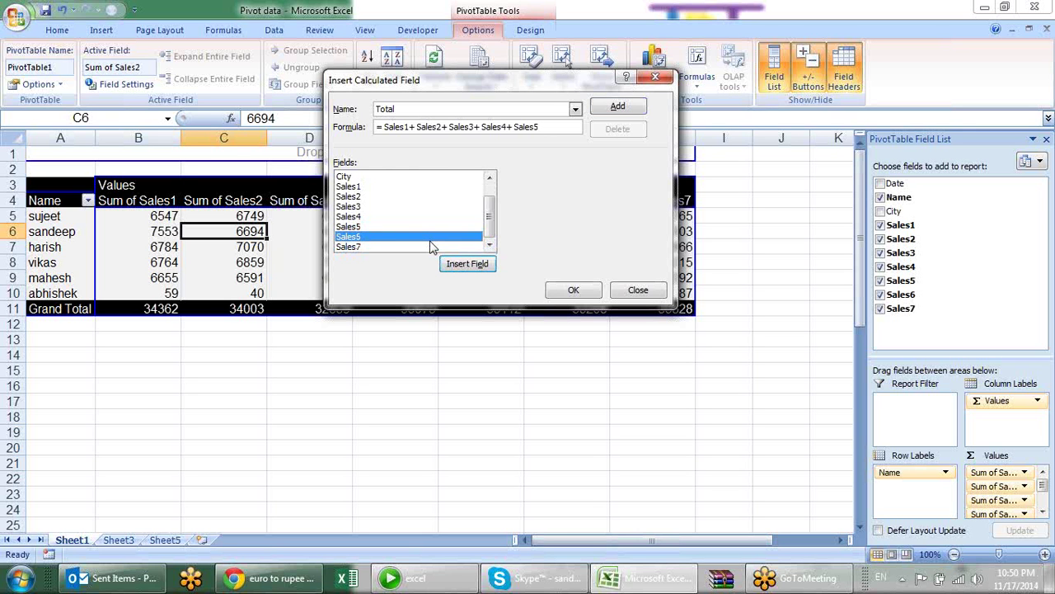
pyautogui.click(562, 126)
pyautogui.write('+')
pyautogui.click(457, 263)
pyautogui.click(367, 247)
pyautogui.click(475, 265)
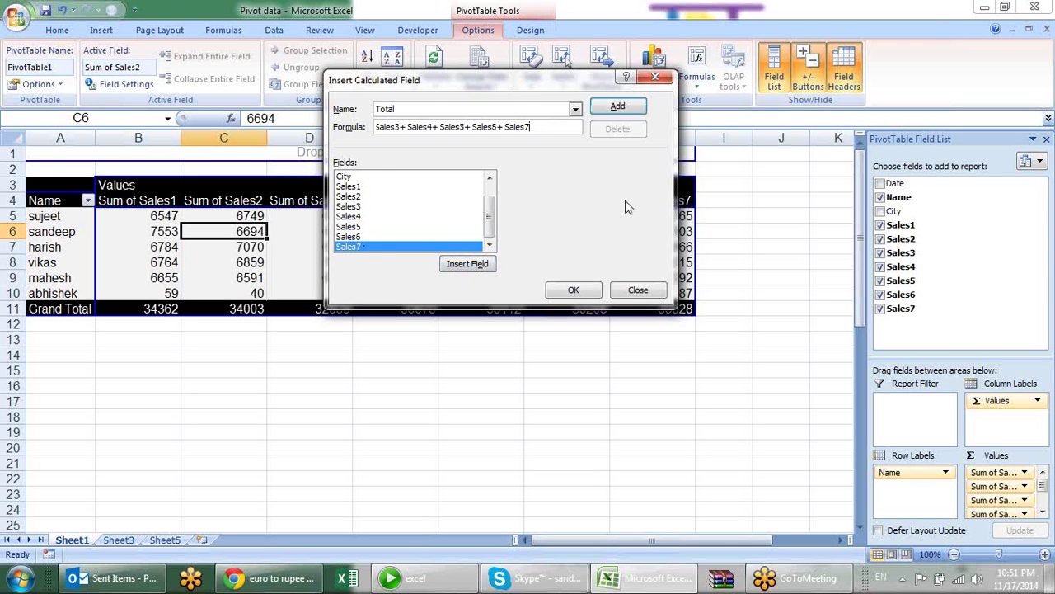
# Add the Total field and show it as Sum of Total, grand total 234127.
pyautogui.click(614, 109)
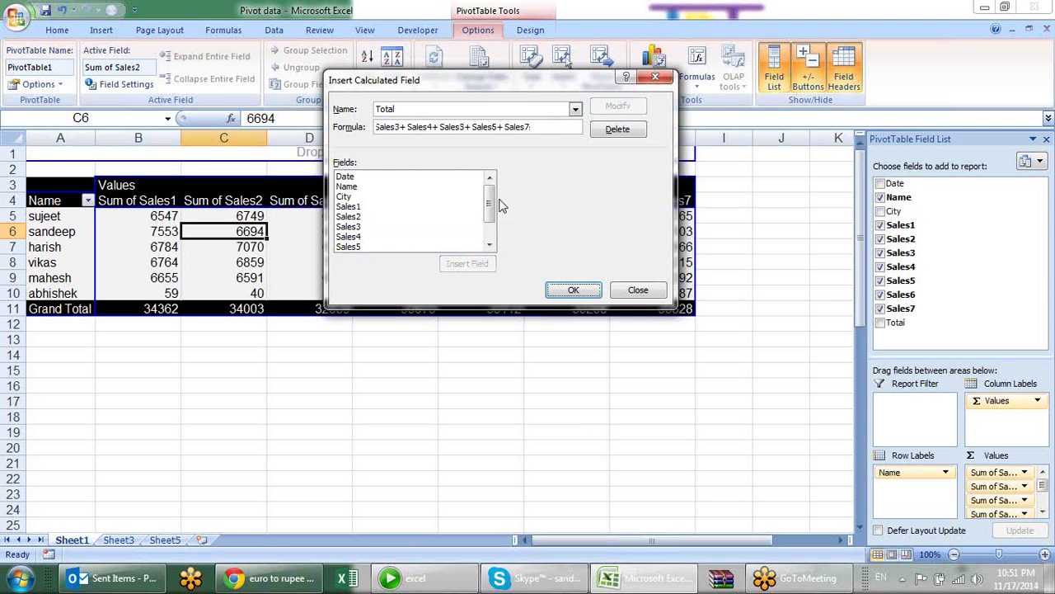
pyautogui.moveTo(489, 198); pyautogui.dragTo(488, 219)
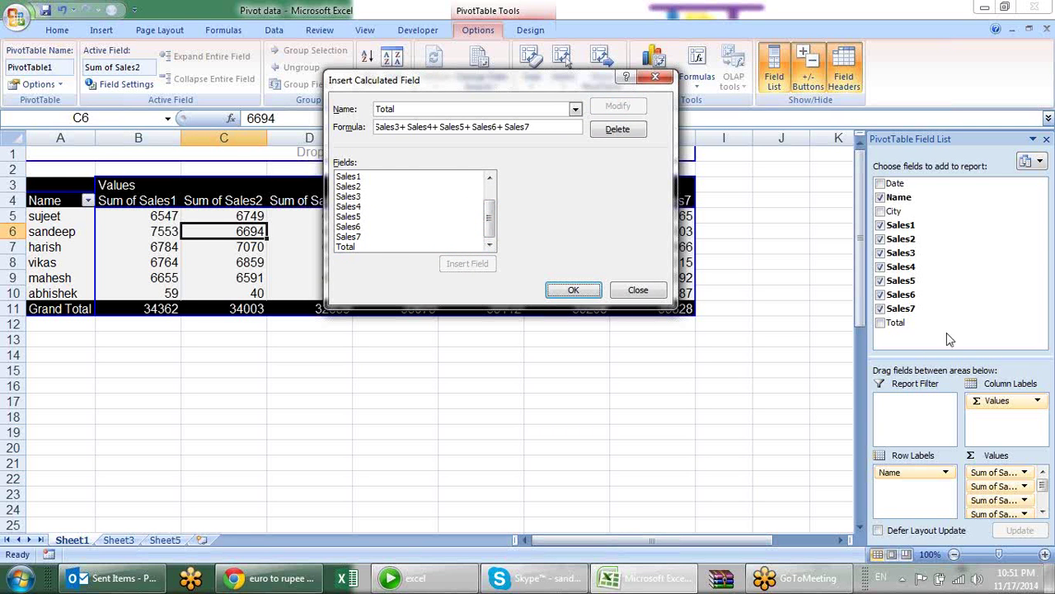
pyautogui.click(569, 288)
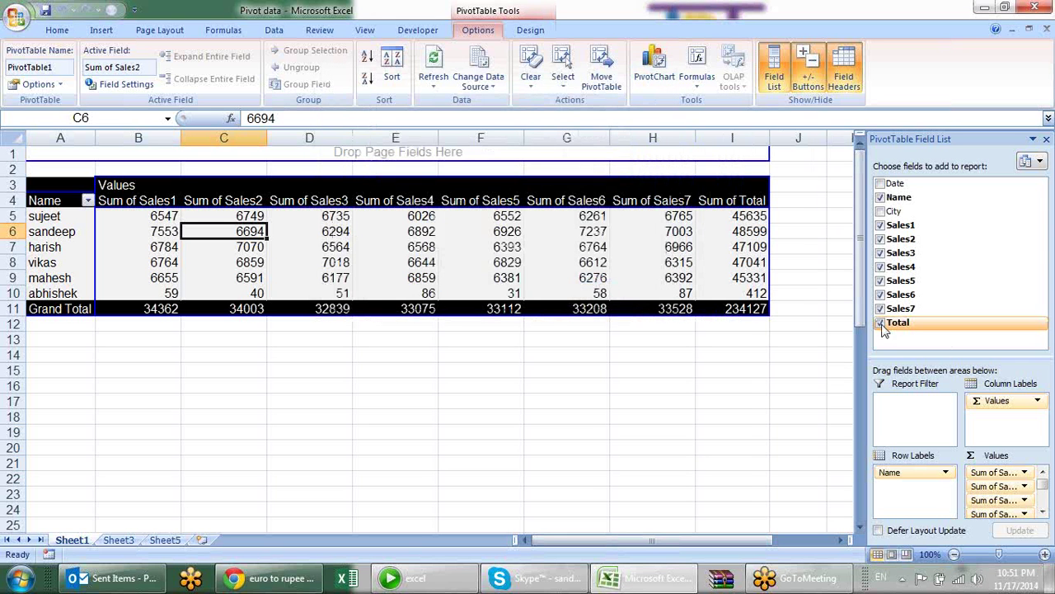
pyautogui.click(879, 322)
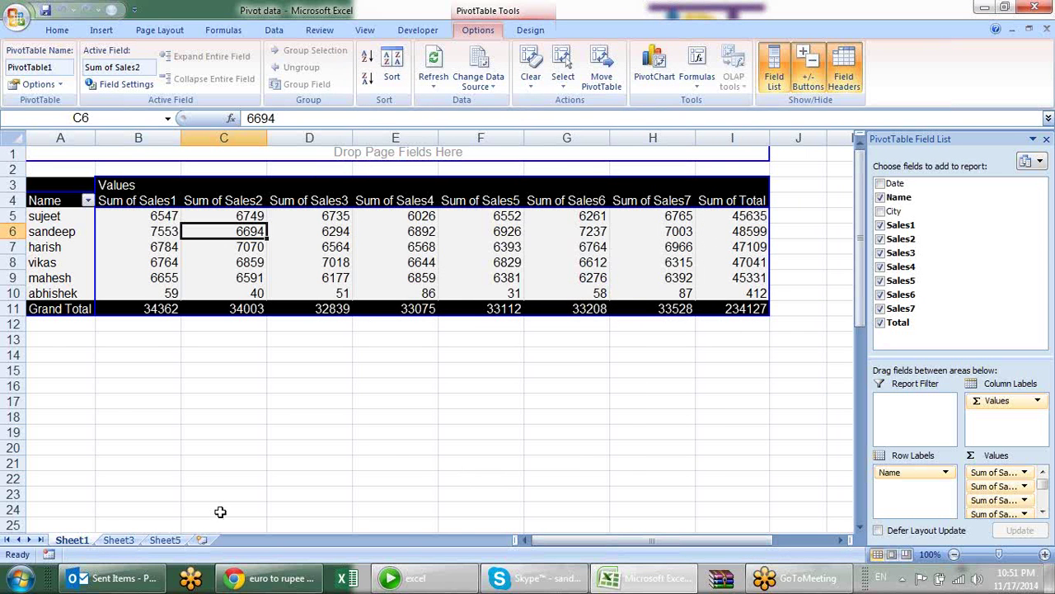
pyautogui.click(118, 539)
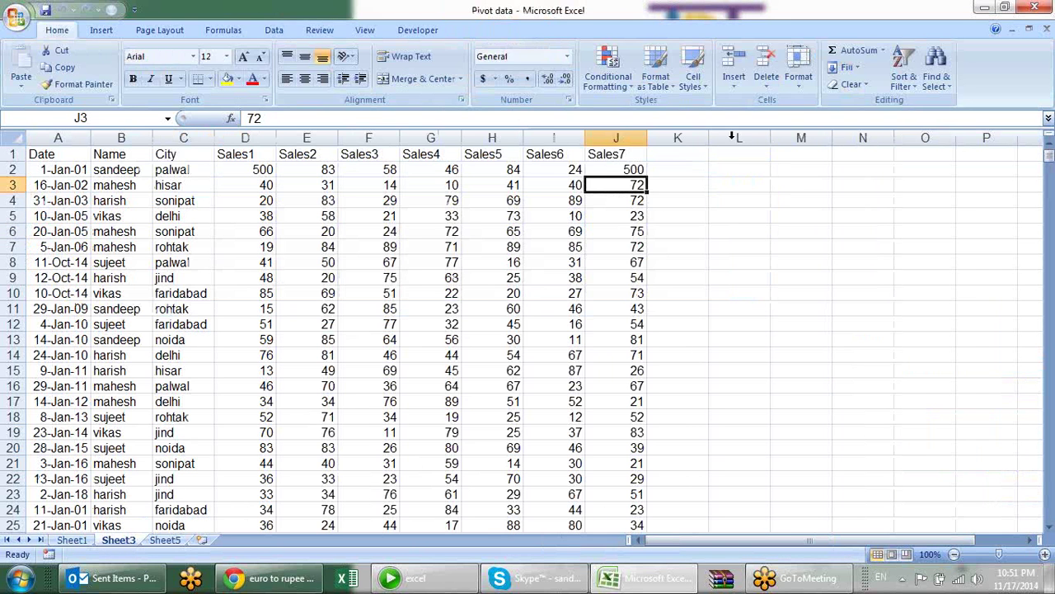
pyautogui.click(681, 155)
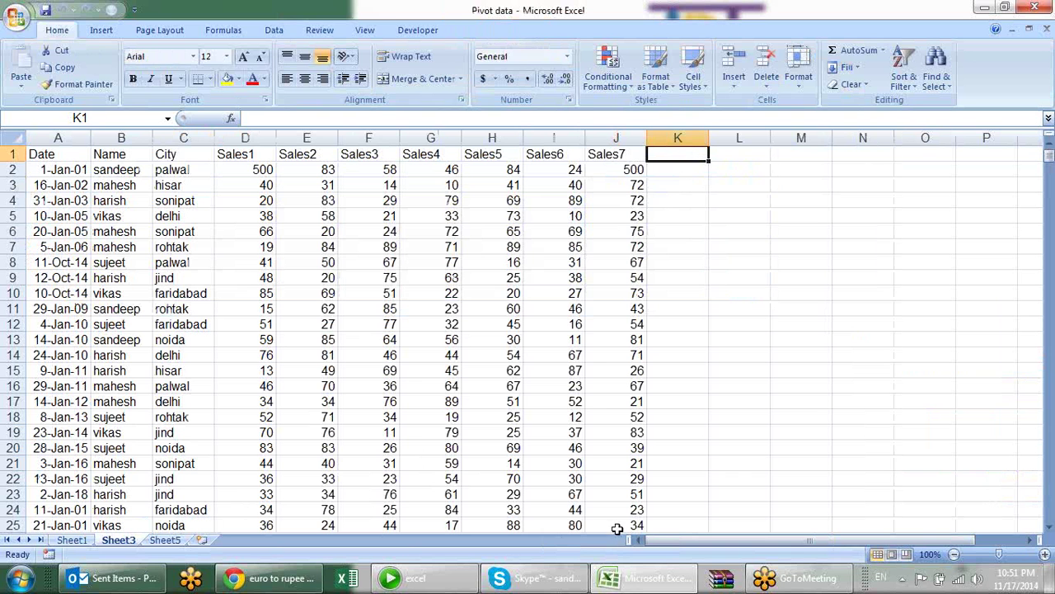
pyautogui.click(73, 540)
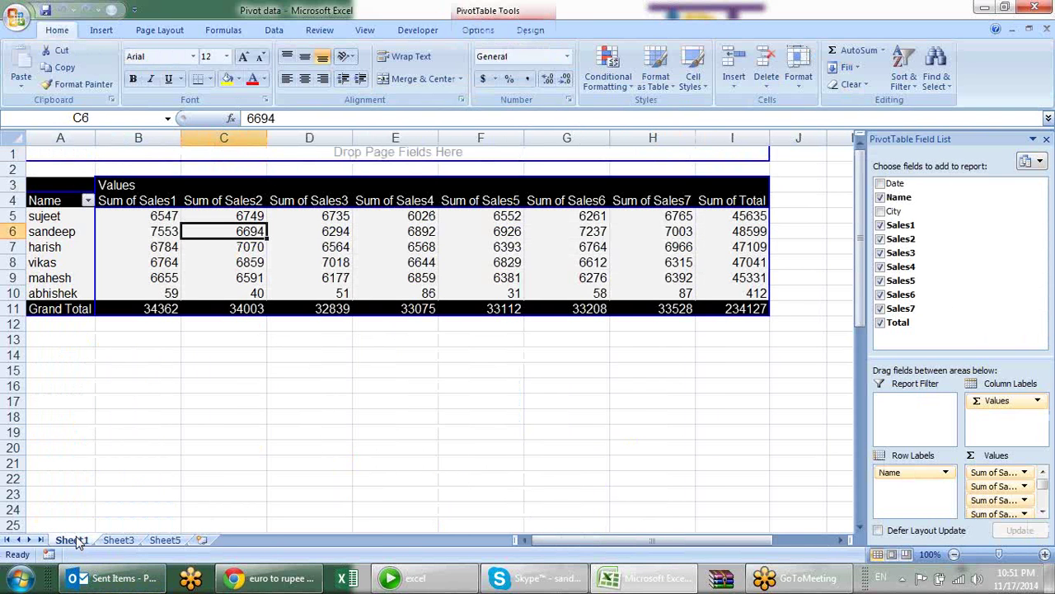
pyautogui.click(117, 540)
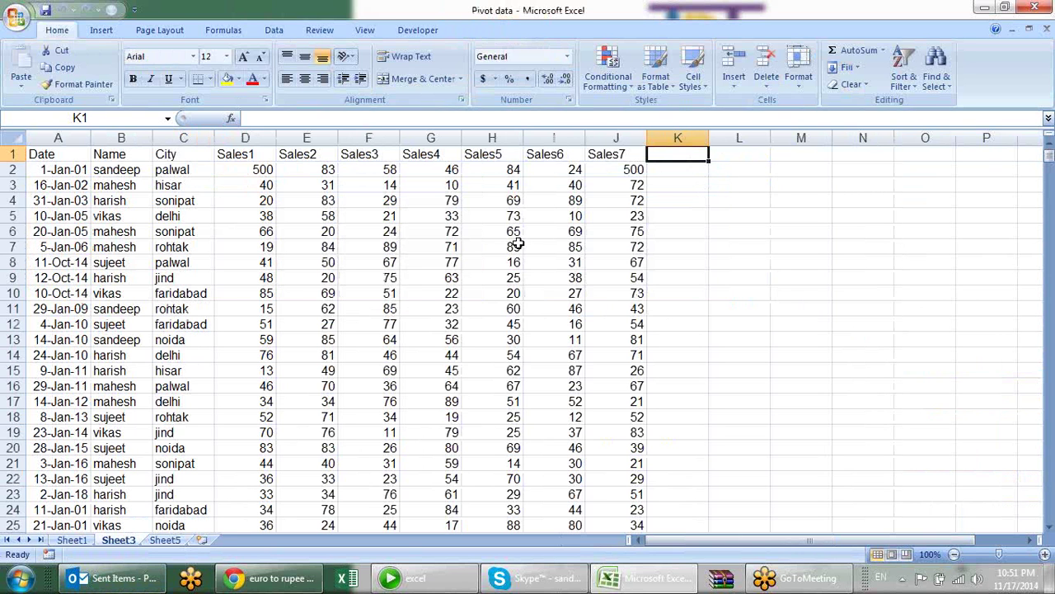
pyautogui.click(82, 541)
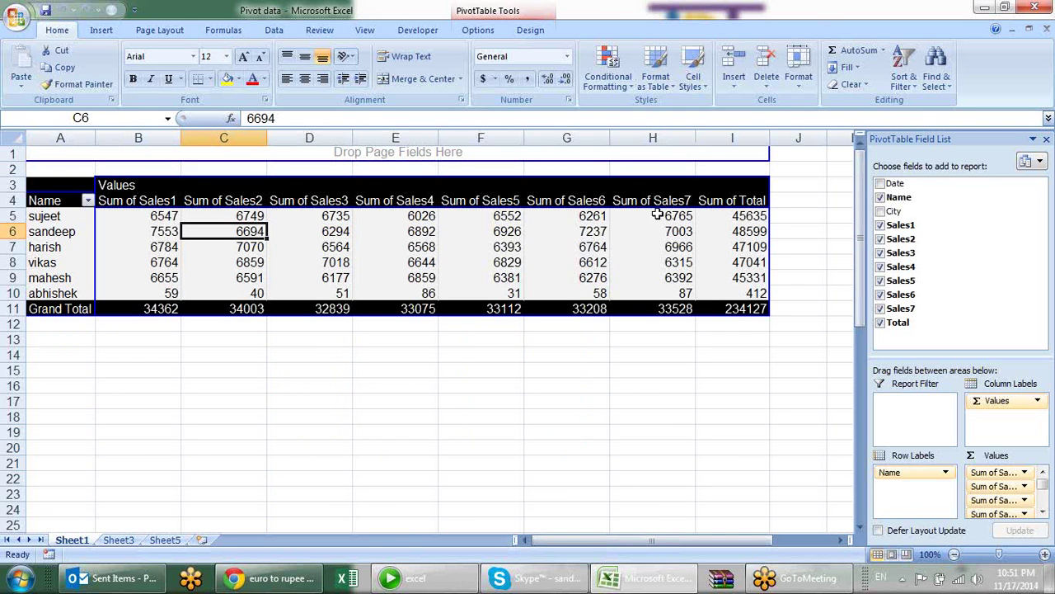
pyautogui.click(579, 232)
# Create the calculated field avg with the formula Total/7.
pyautogui.click(478, 30)
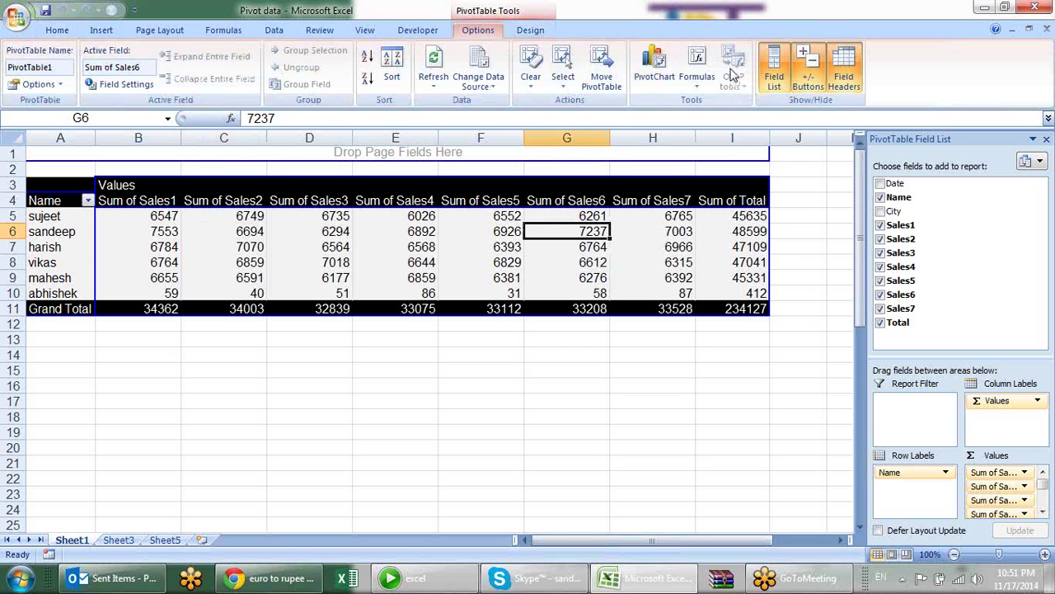
pyautogui.click(697, 74)
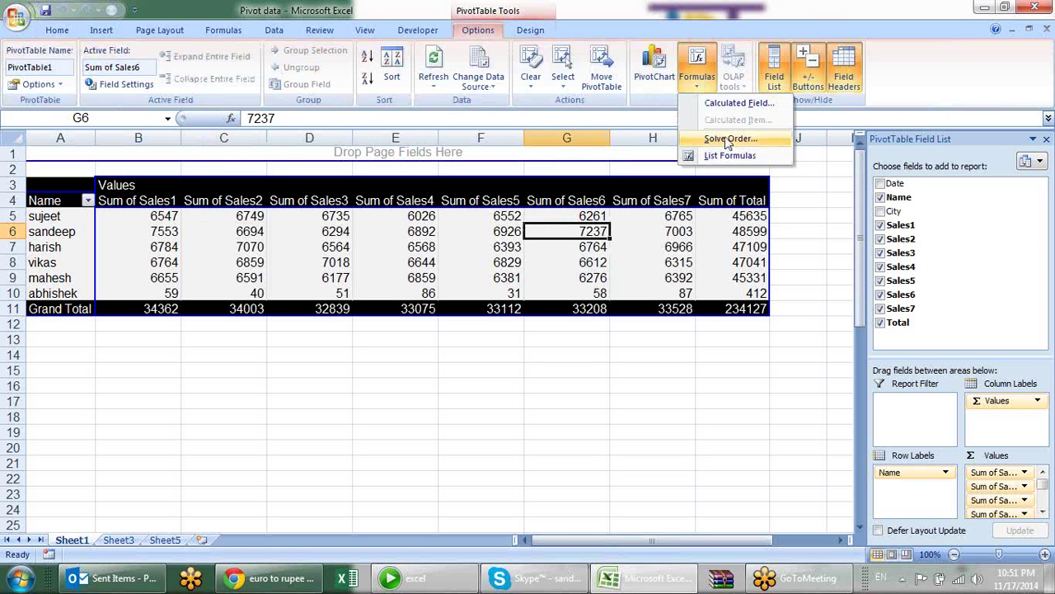
pyautogui.click(733, 102)
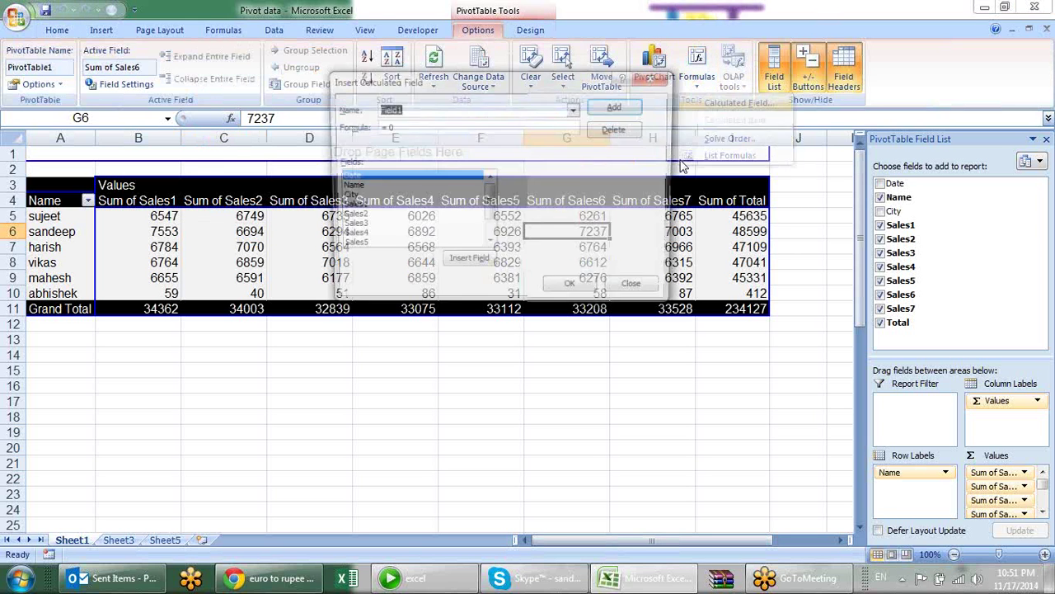
pyautogui.write('avg')
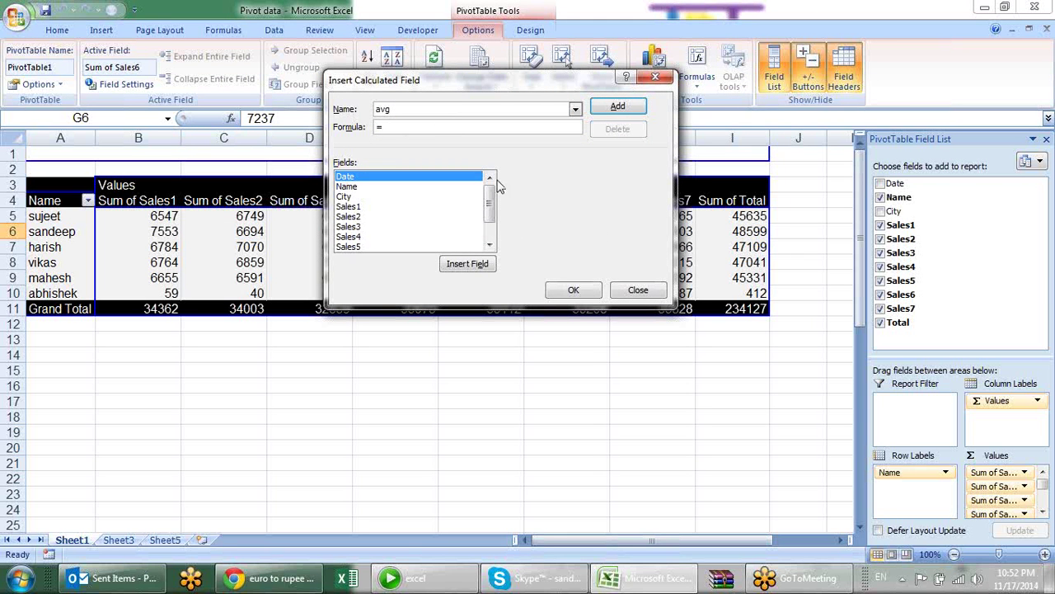
pyautogui.scroll(-1, 490, 210)
pyautogui.click(383, 247)
pyautogui.click(458, 266)
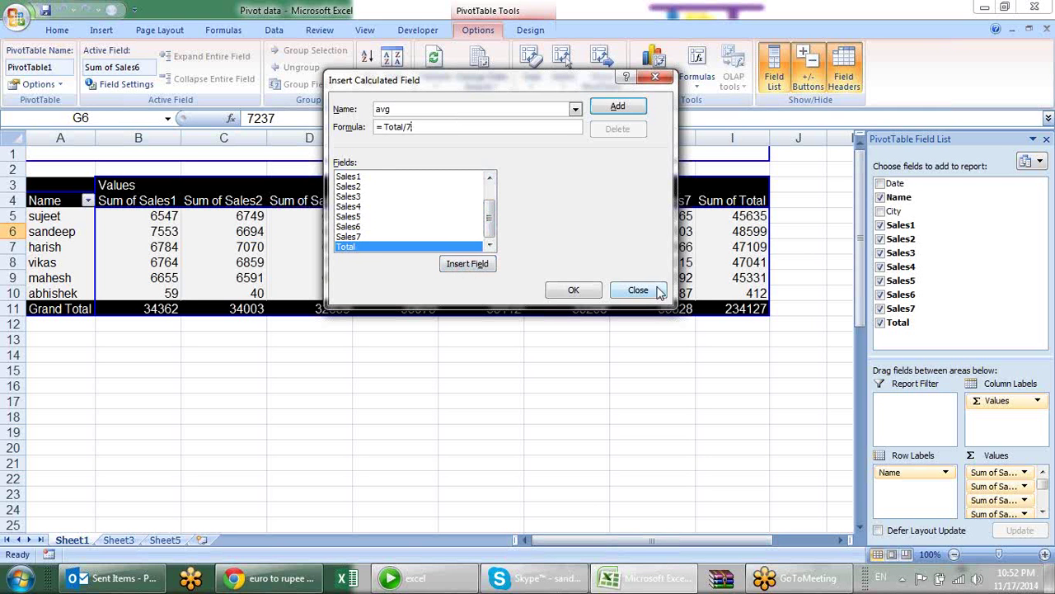
pyautogui.click(573, 293)
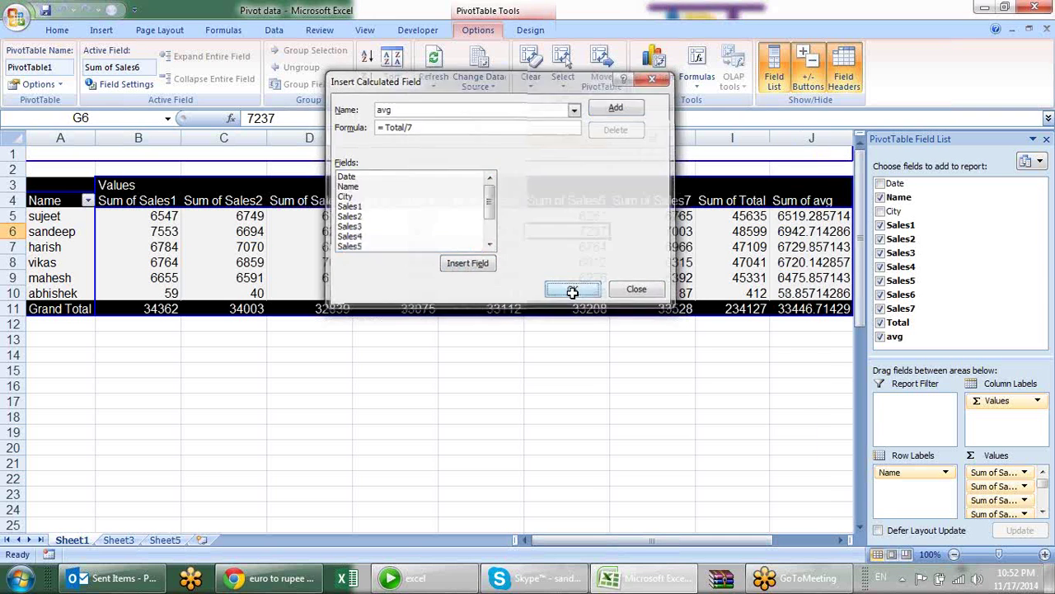
# Check the Sum of avg values, e.g. 6519.285714, grand total 33446.71429.
pyautogui.click(810, 216)
pyautogui.click(802, 248)
pyautogui.click(790, 277)
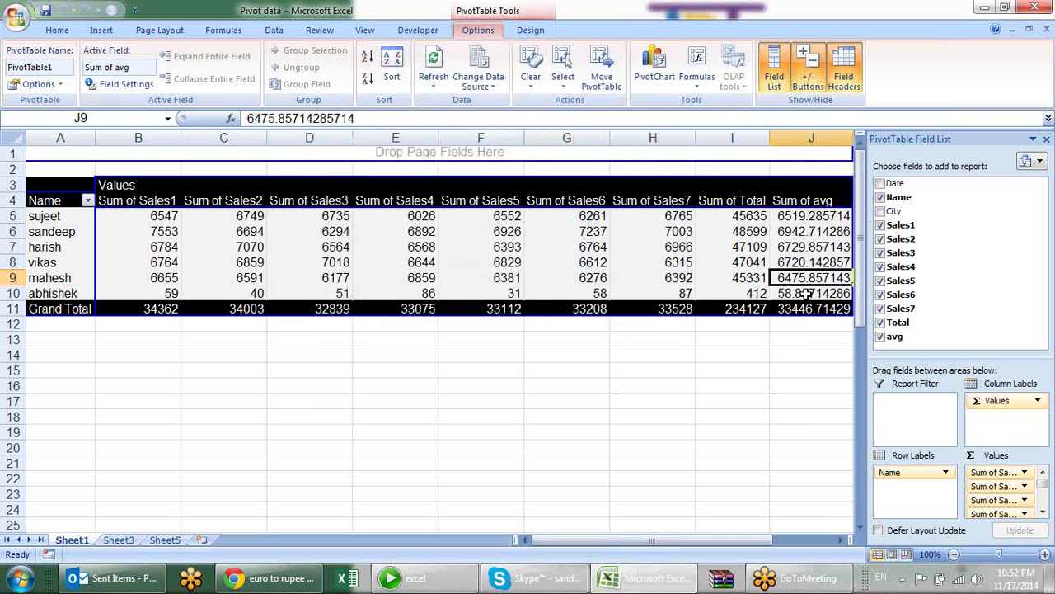
pyautogui.click(806, 293)
pyautogui.click(797, 217)
pyautogui.click(793, 246)
pyautogui.click(792, 278)
pyautogui.click(793, 292)
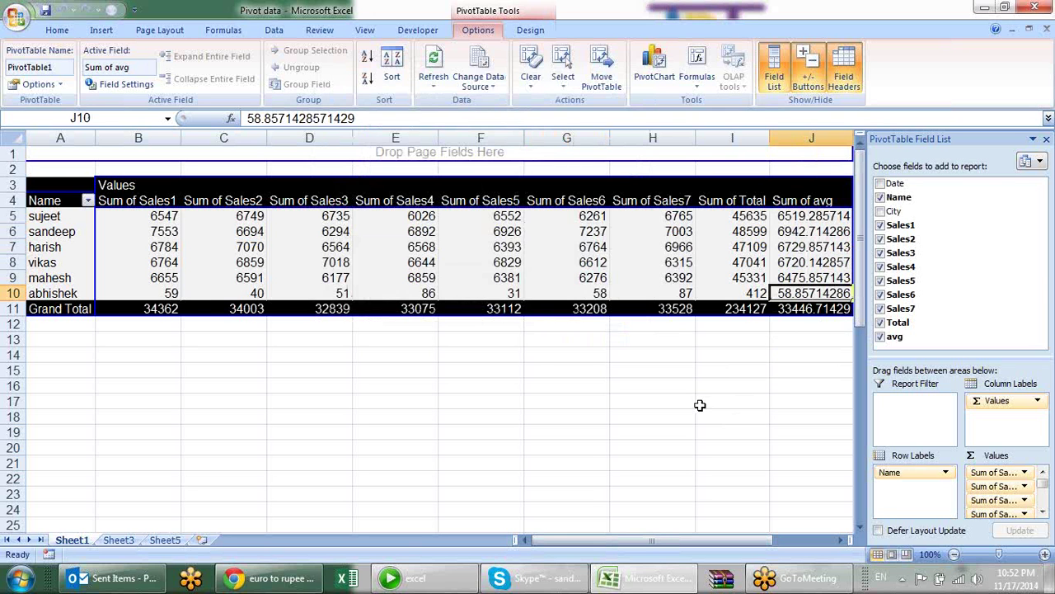
pyautogui.click(841, 540)
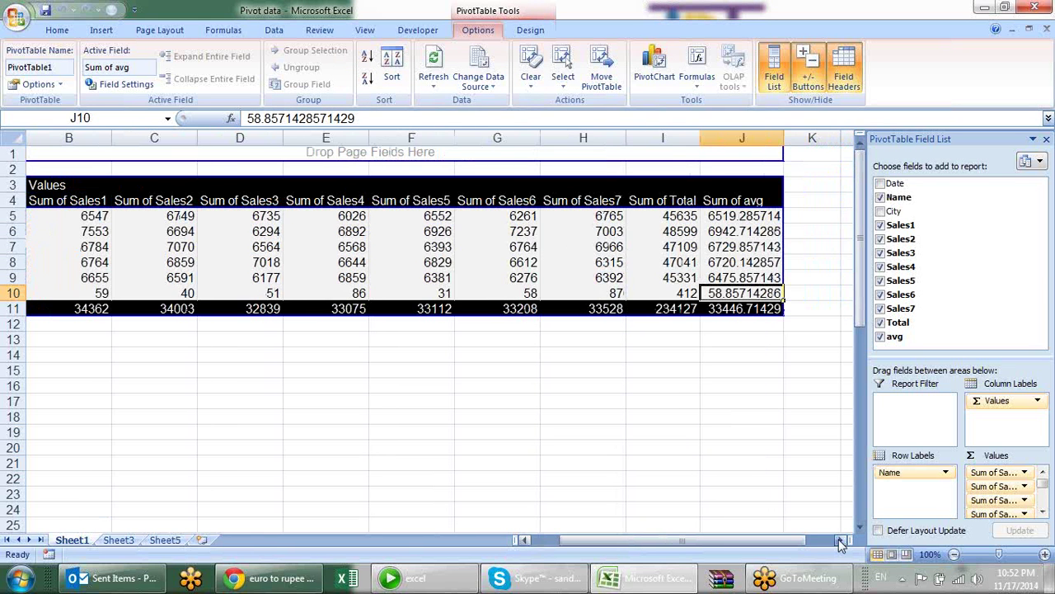
pyautogui.click(739, 229)
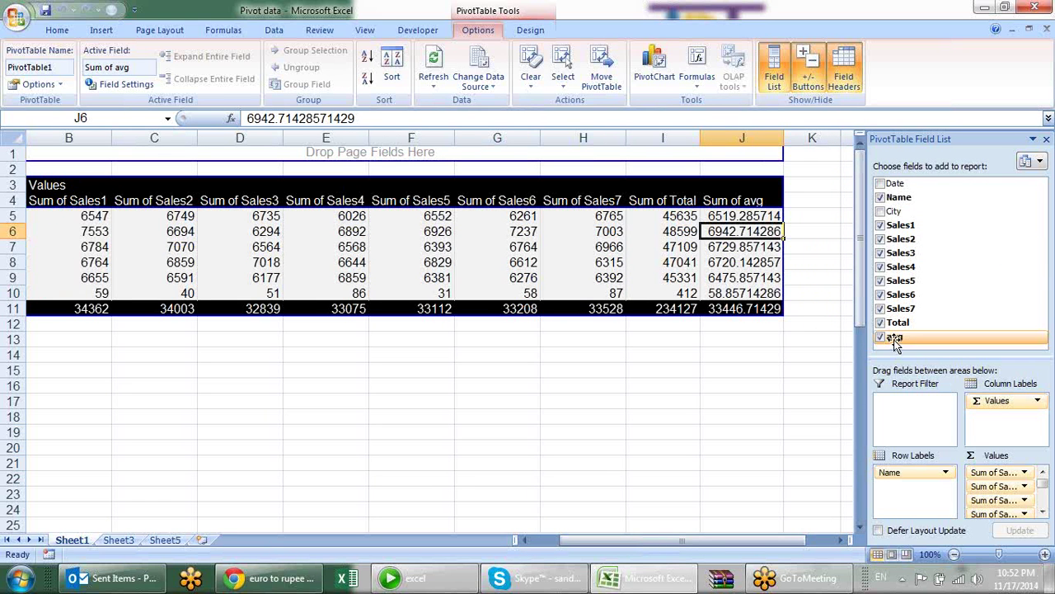
pyautogui.click(1042, 513)
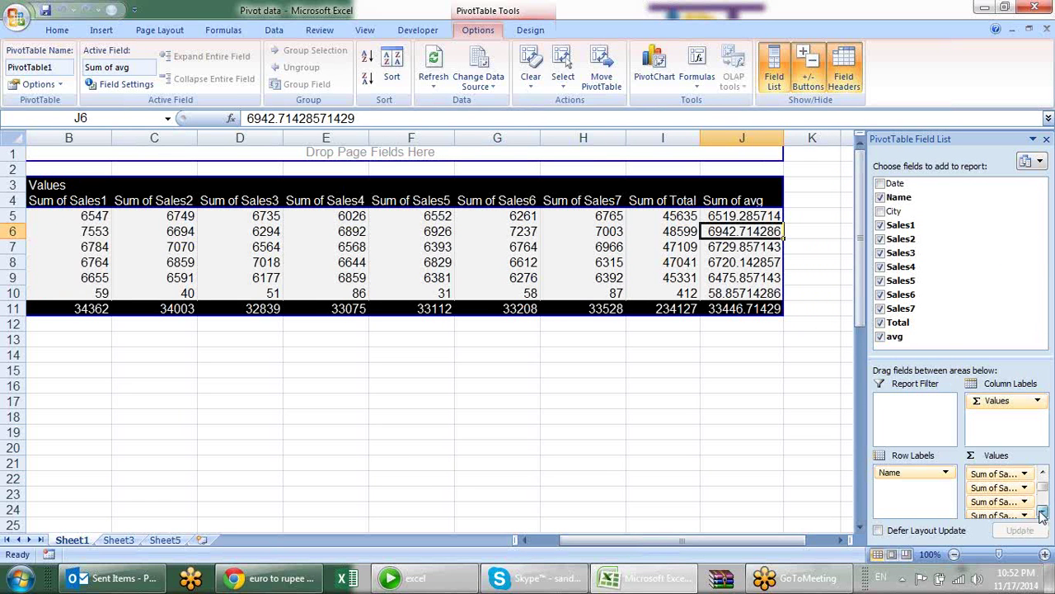
# Format Sum of avg as Number with 2 decimal places via Value Field Settings.
pyautogui.click(1042, 513)
pyautogui.click(1043, 513)
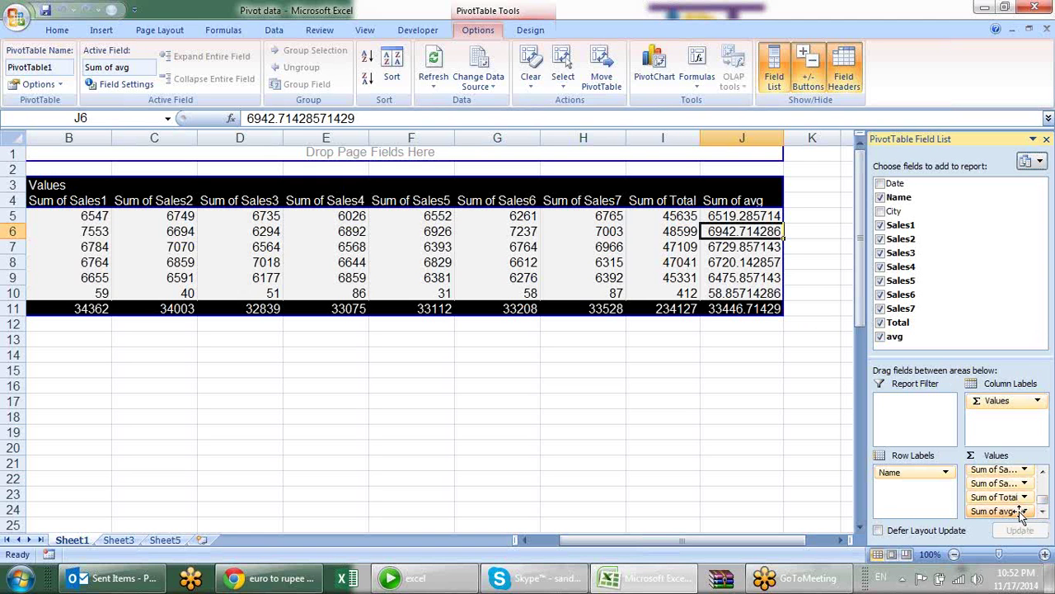
pyautogui.click(1025, 512)
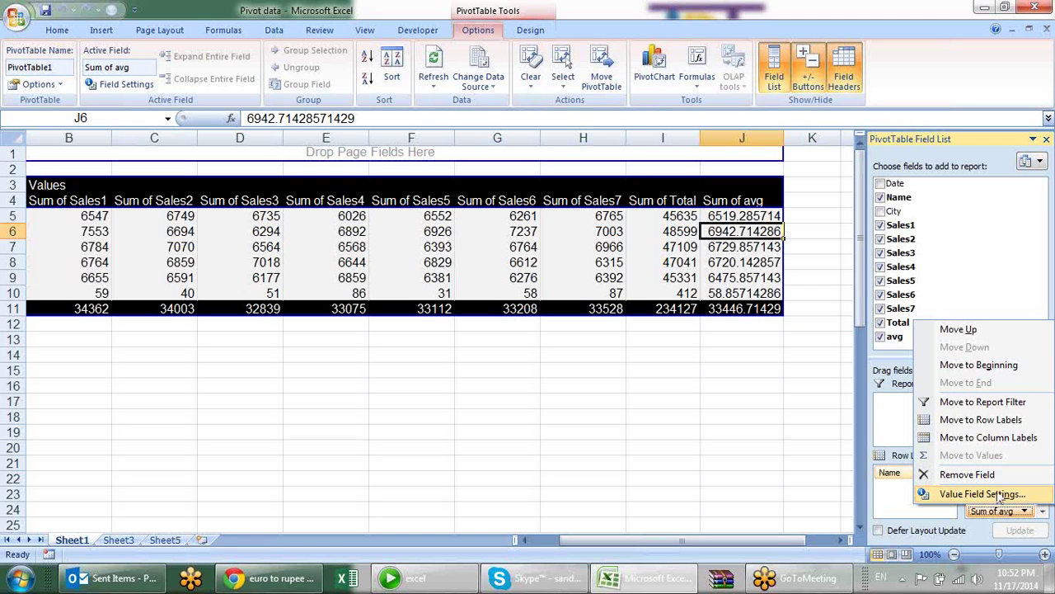
pyautogui.click(1000, 494)
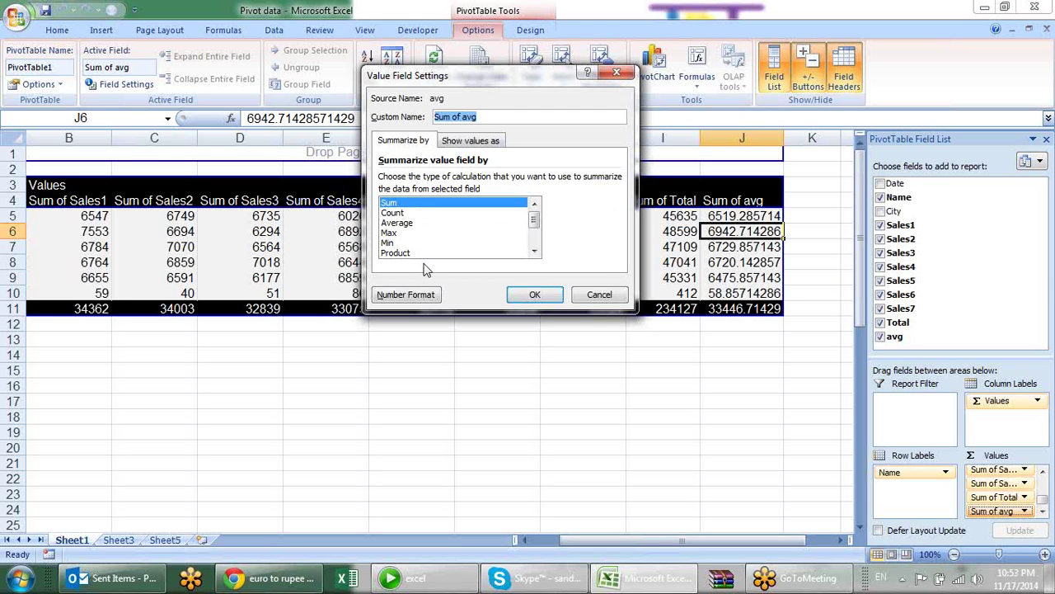
pyautogui.click(534, 250)
pyautogui.click(534, 251)
pyautogui.click(534, 251)
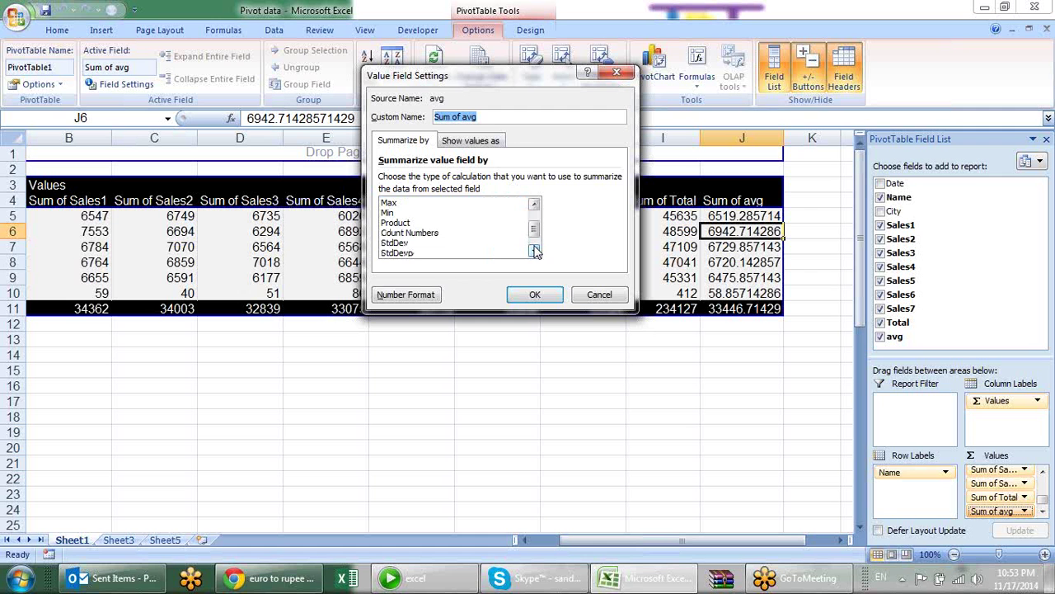
pyautogui.moveTo(535, 227); pyautogui.dragTo(536, 212)
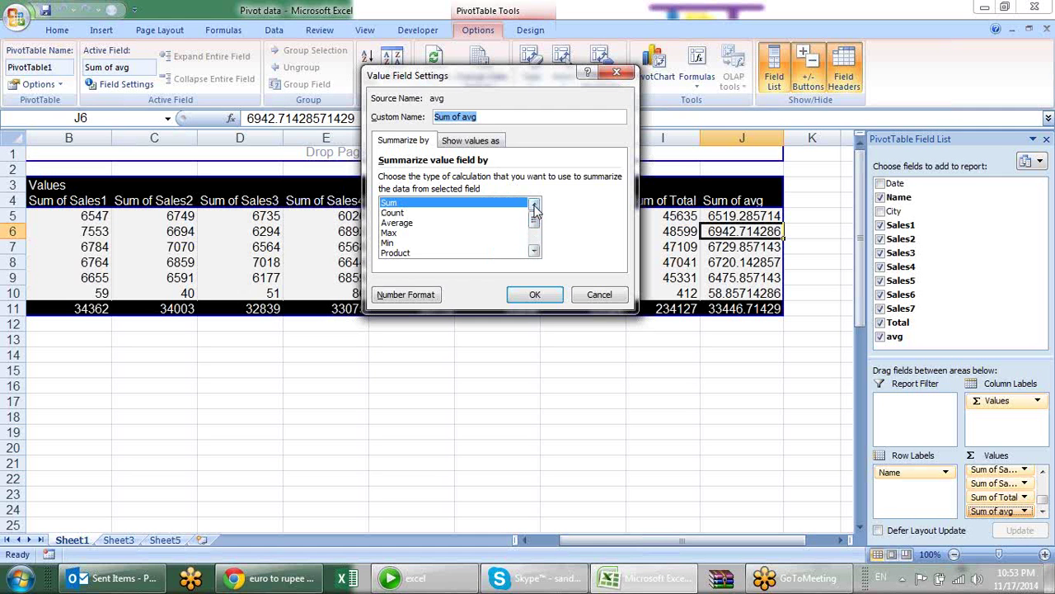
pyautogui.click(431, 297)
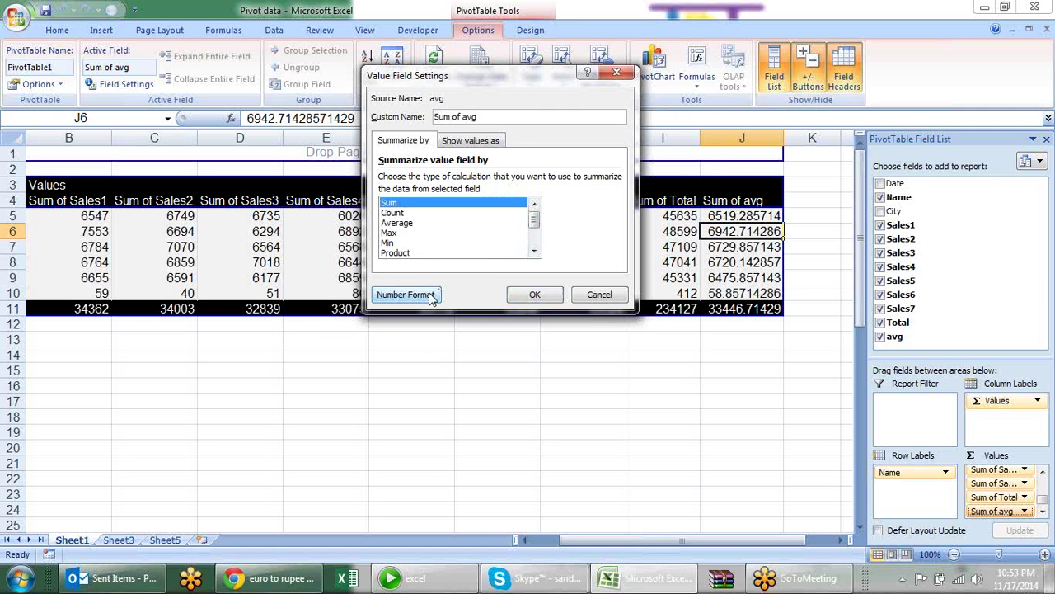
pyautogui.click(347, 90)
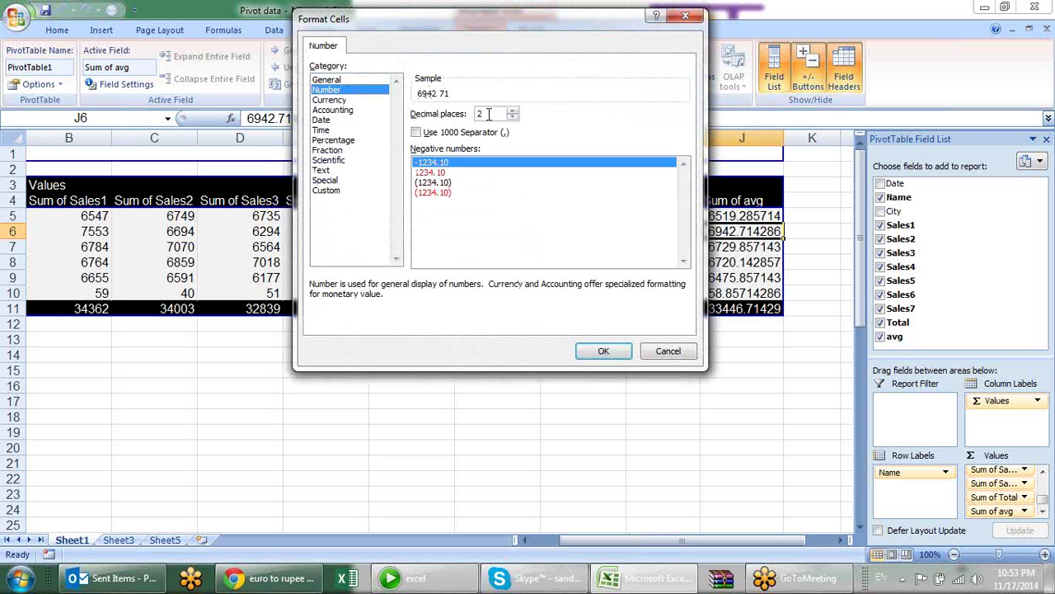
pyautogui.click(613, 353)
pyautogui.click(534, 295)
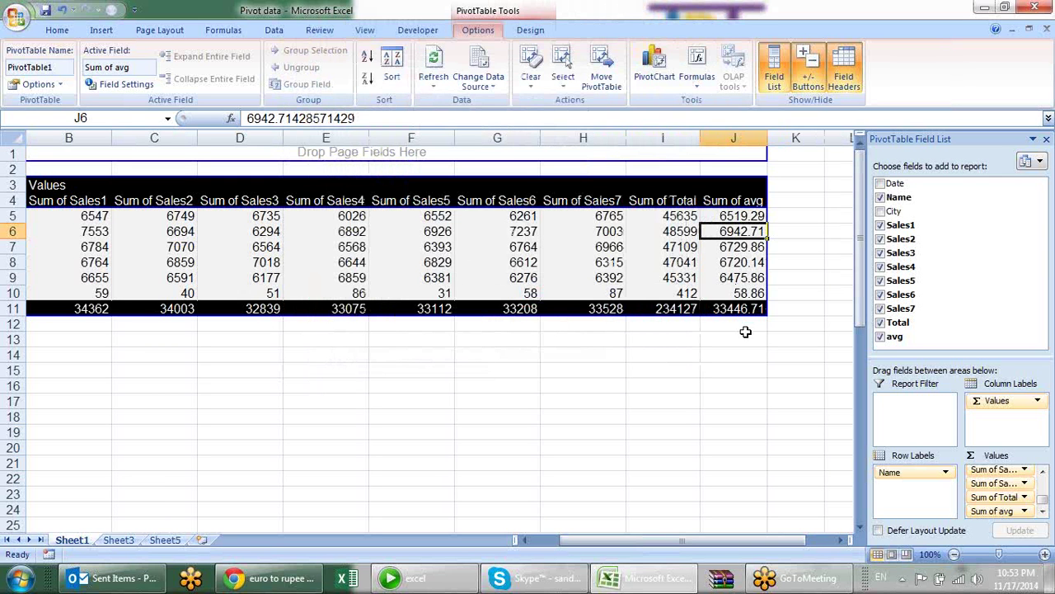
pyautogui.moveTo(592, 541); pyautogui.dragTo(563, 543)
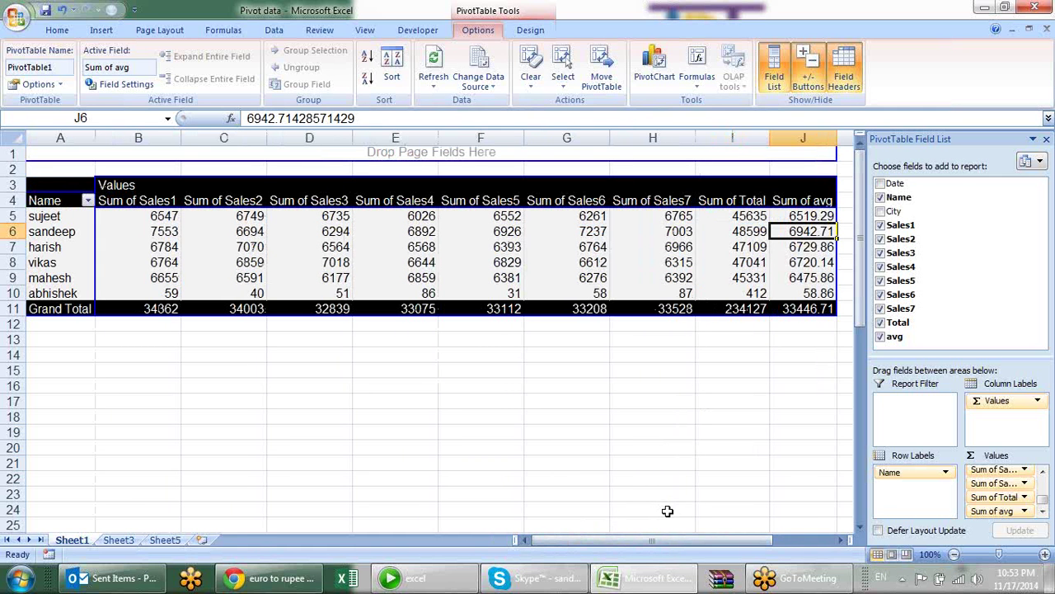
# Start a calculated item on the Name field and name it Ajay.
pyautogui.click(697, 83)
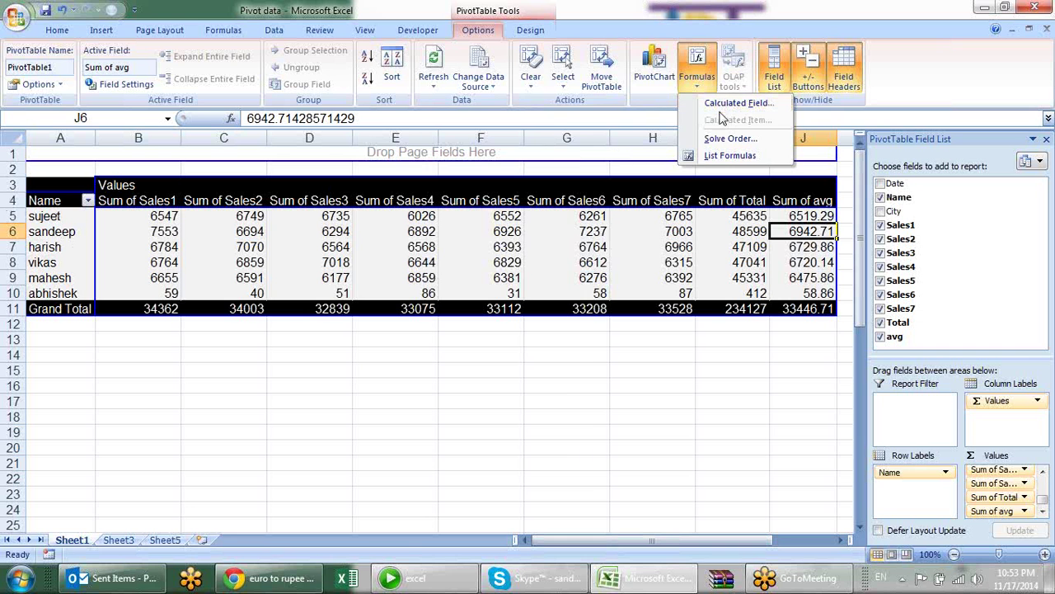
pyautogui.click(32, 252)
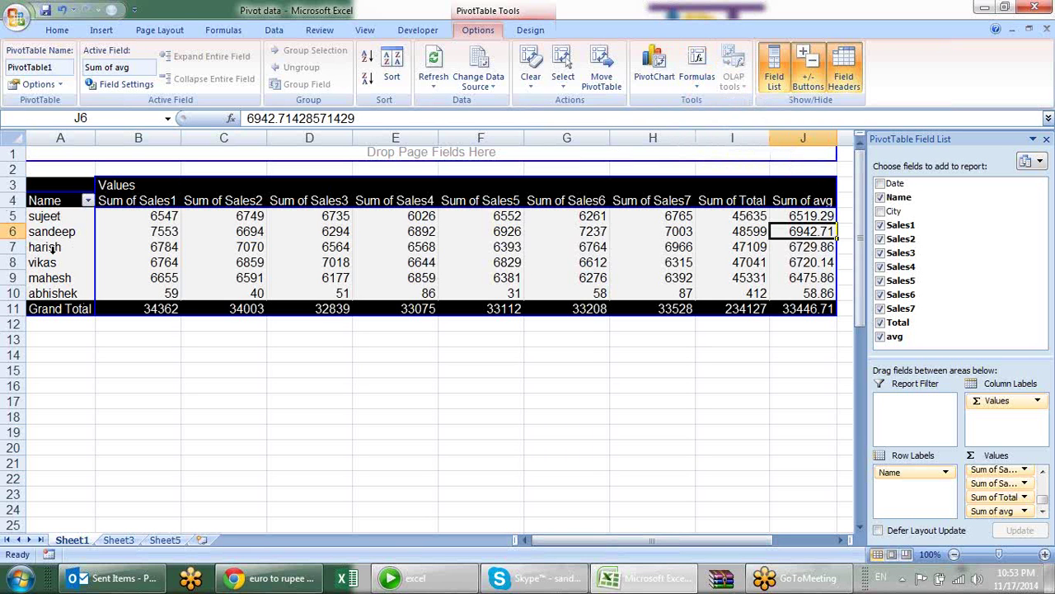
pyautogui.click(56, 249)
pyautogui.click(71, 232)
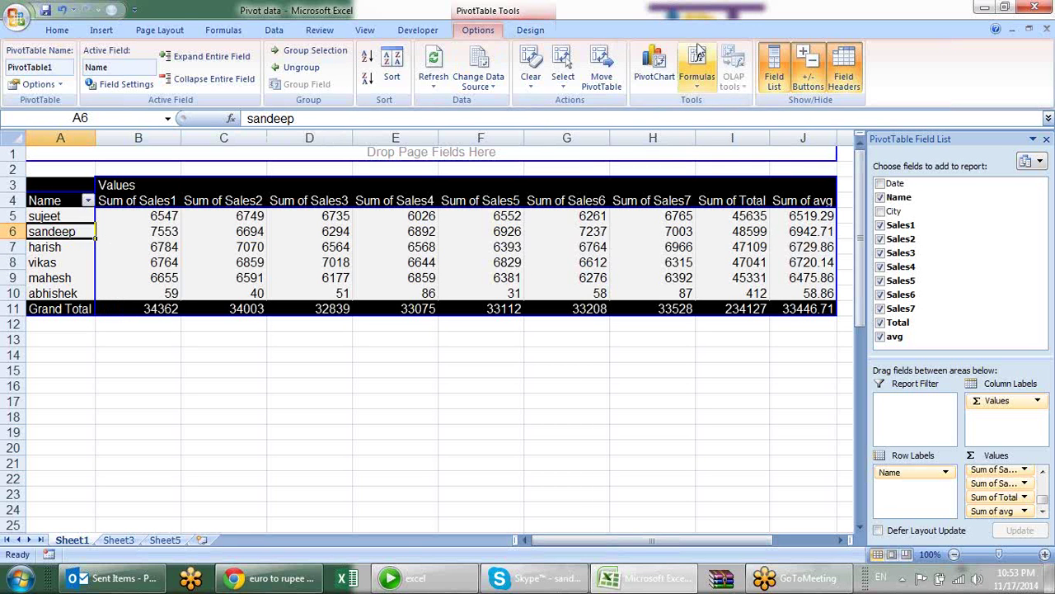
pyautogui.click(685, 76)
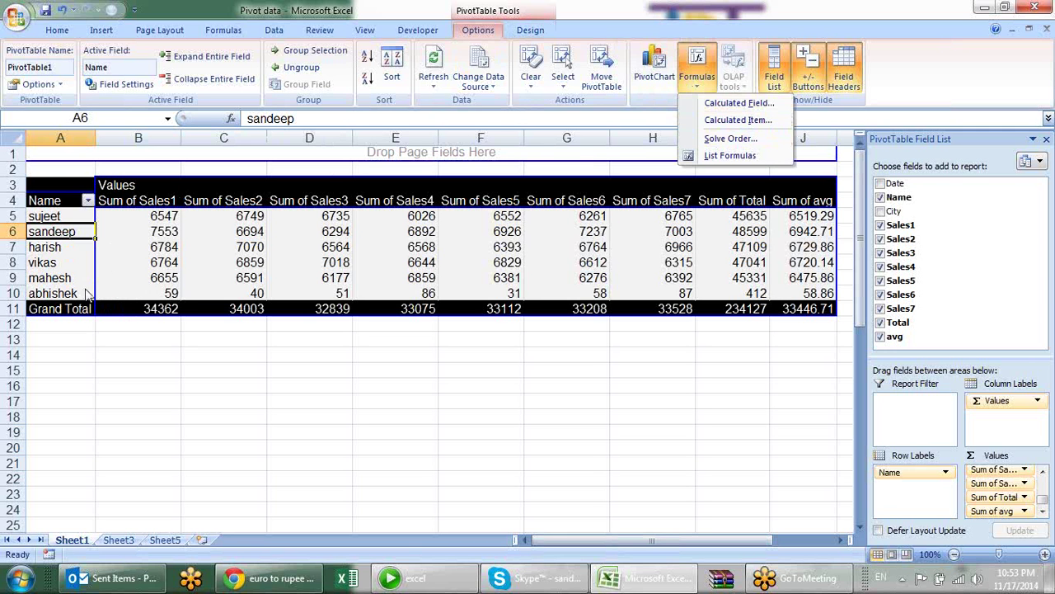
pyautogui.click(733, 120)
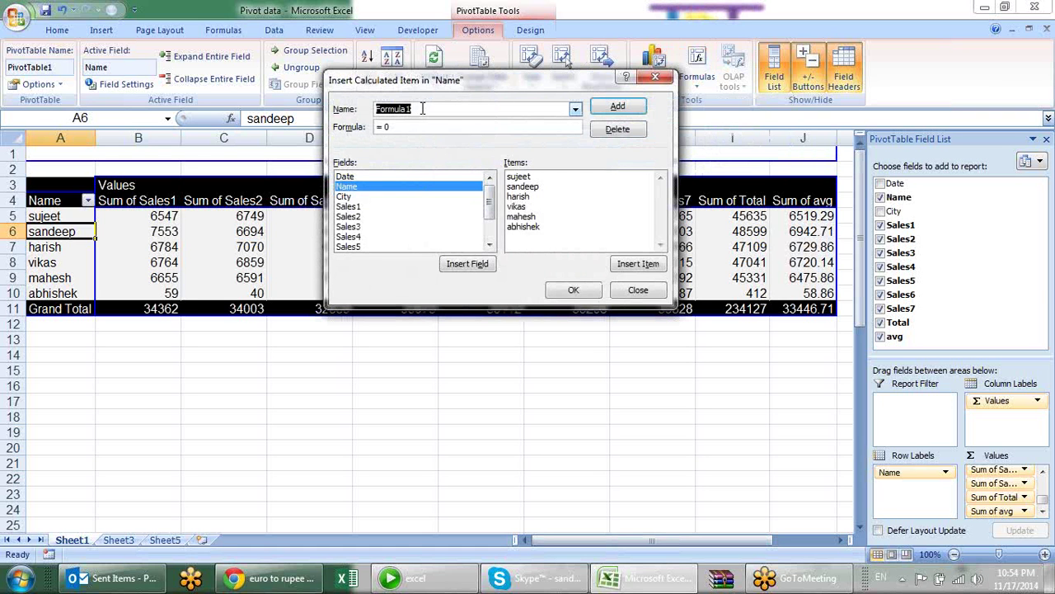
pyautogui.click(359, 187)
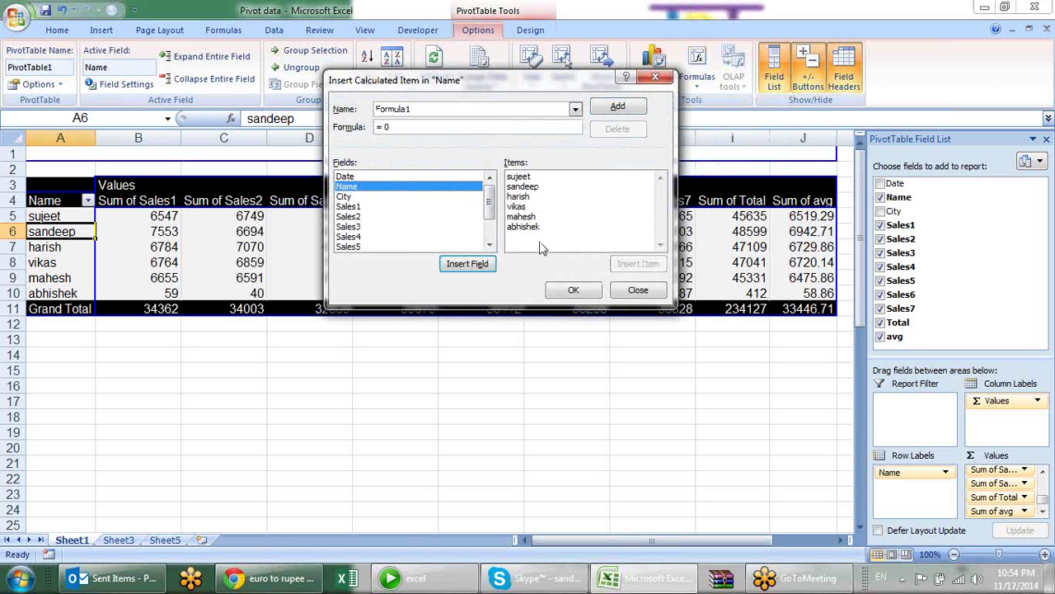
pyautogui.doubleClick(420, 110)
pyautogui.write('Ajay')
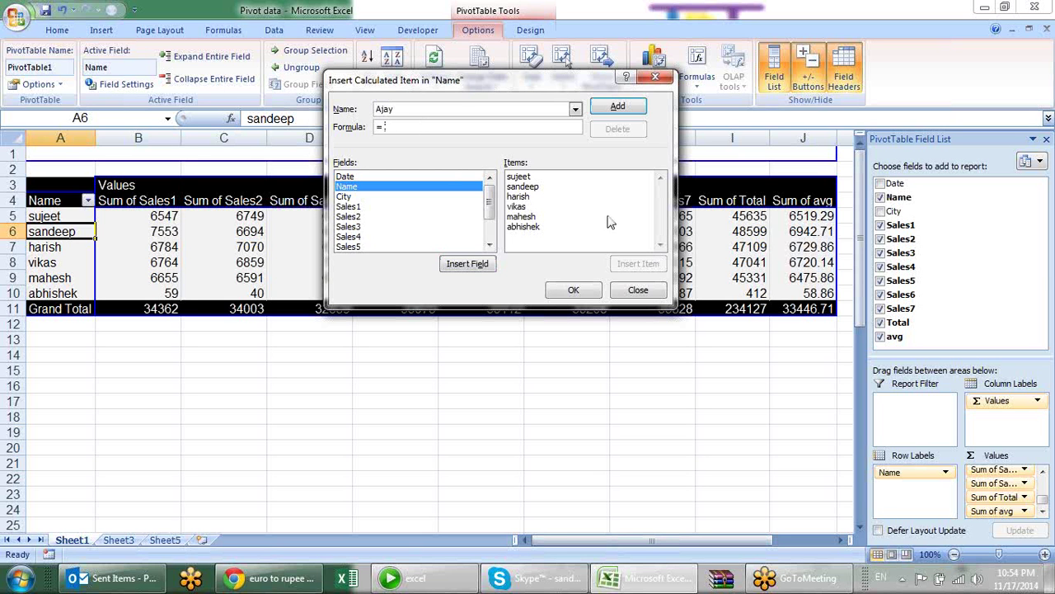
# Set Ajay's formula to vikas+mahesh+abhishek, add it and confirm.
pyautogui.click(522, 208)
pyautogui.click(659, 271)
pyautogui.write('+')
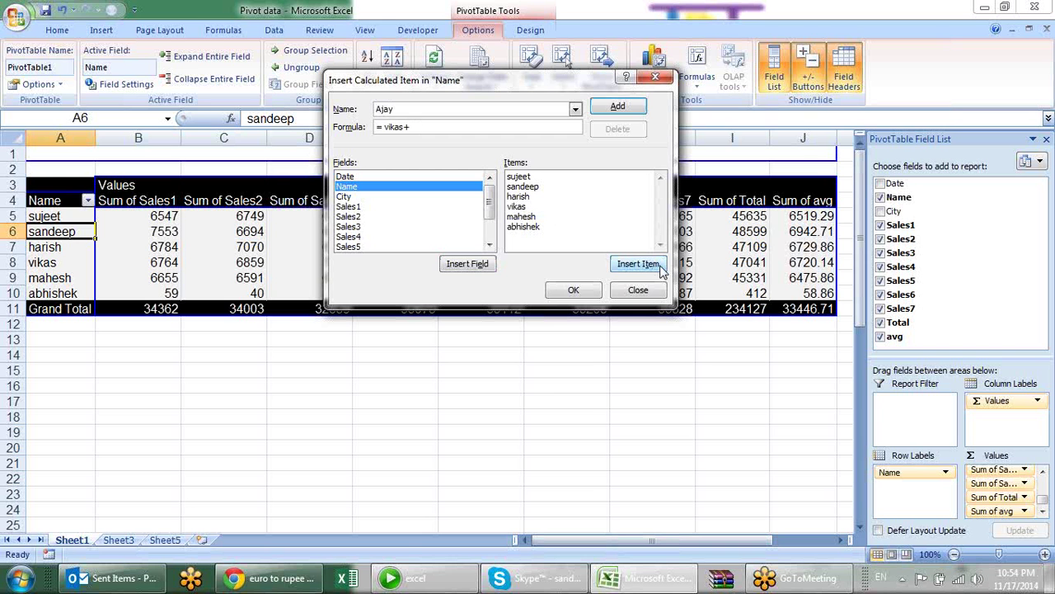
pyautogui.click(522, 216)
pyautogui.click(647, 268)
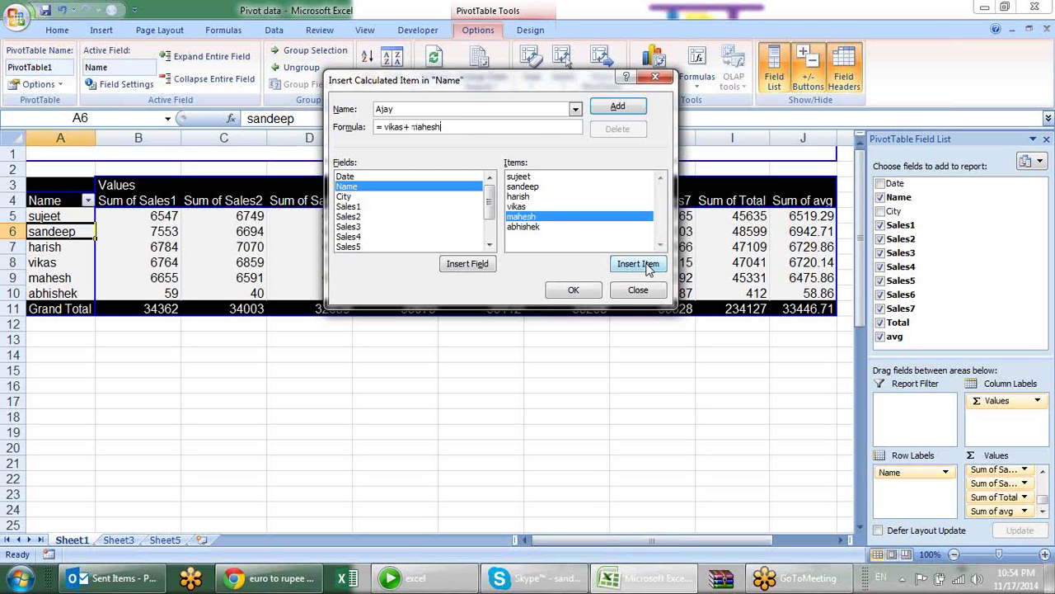
pyautogui.write('+')
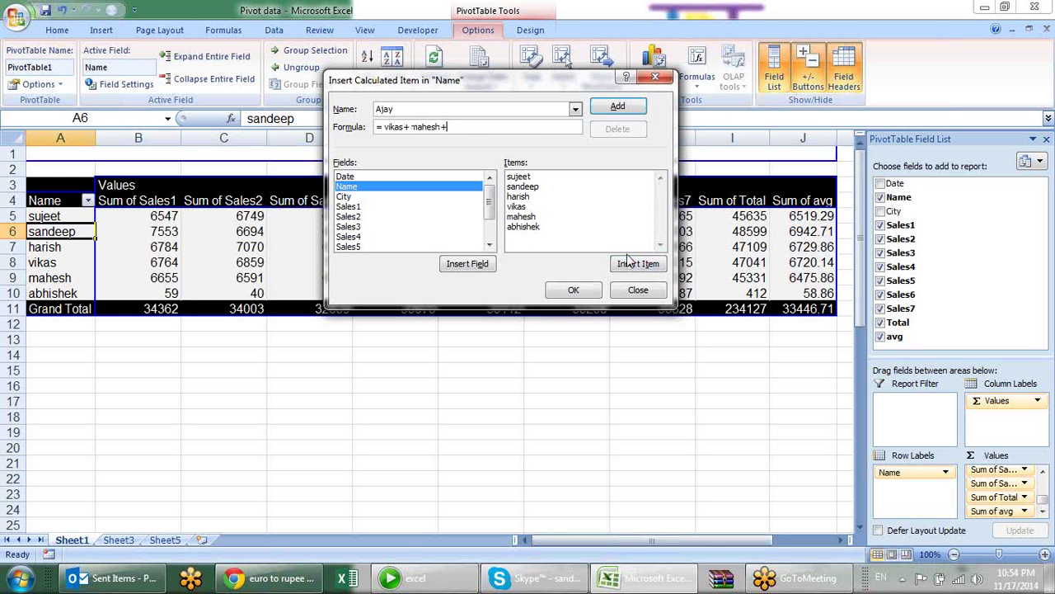
pyautogui.click(536, 226)
pyautogui.click(626, 263)
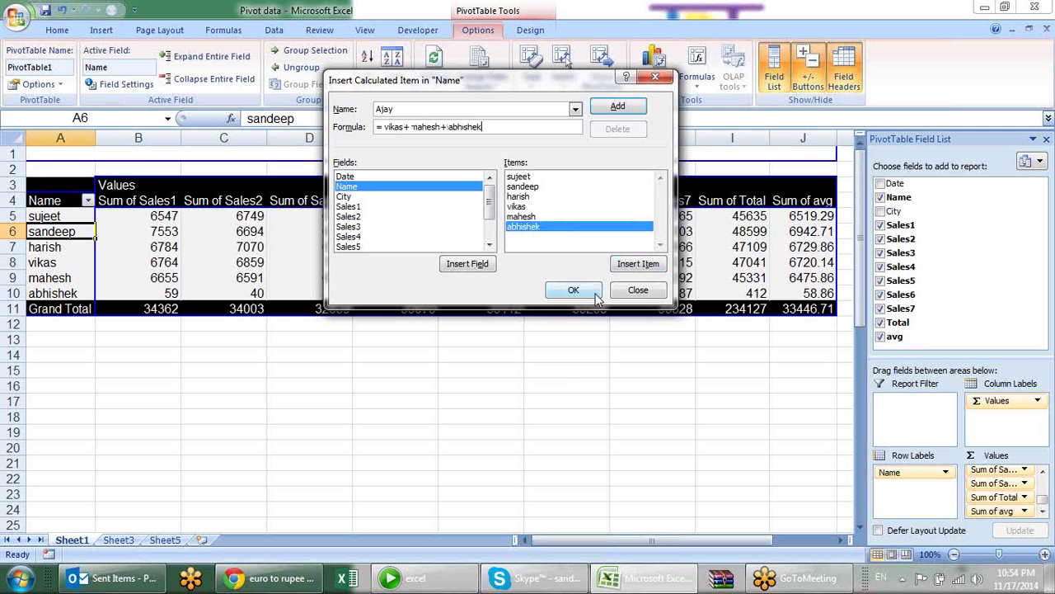
pyautogui.click(611, 106)
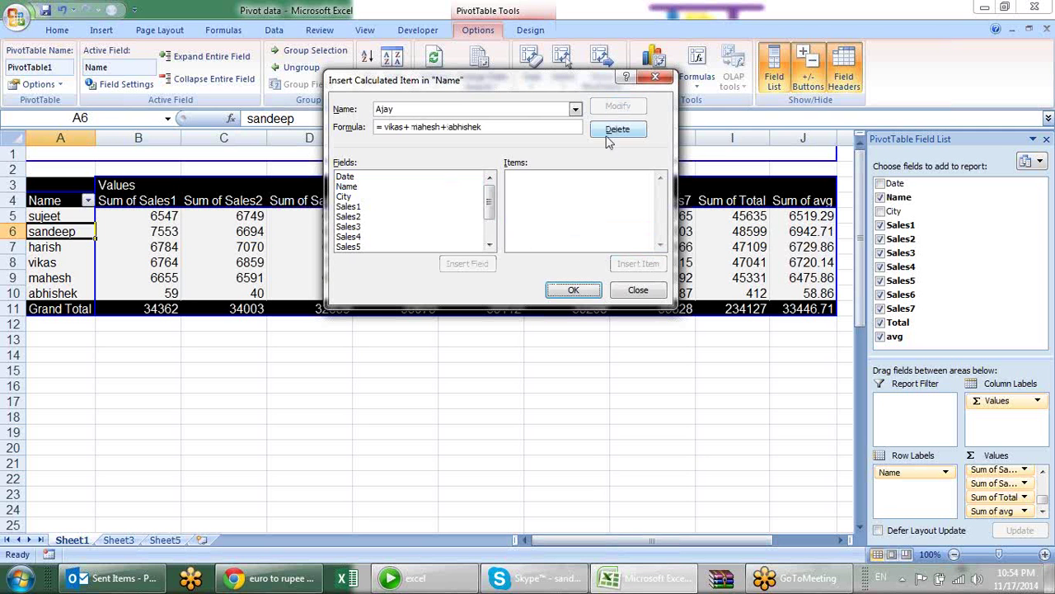
pyautogui.click(573, 291)
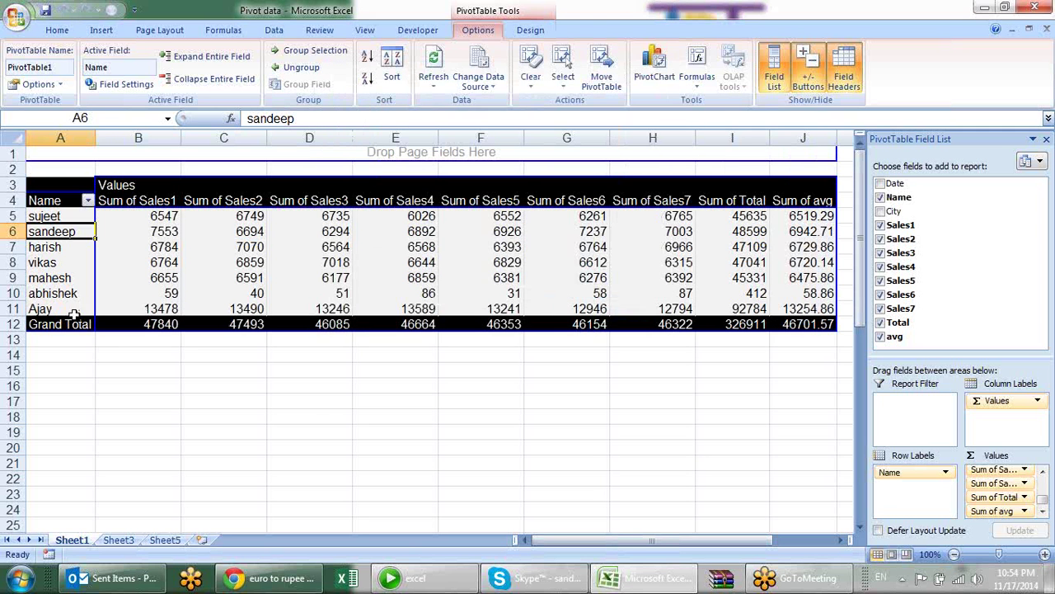
pyautogui.click(54, 311)
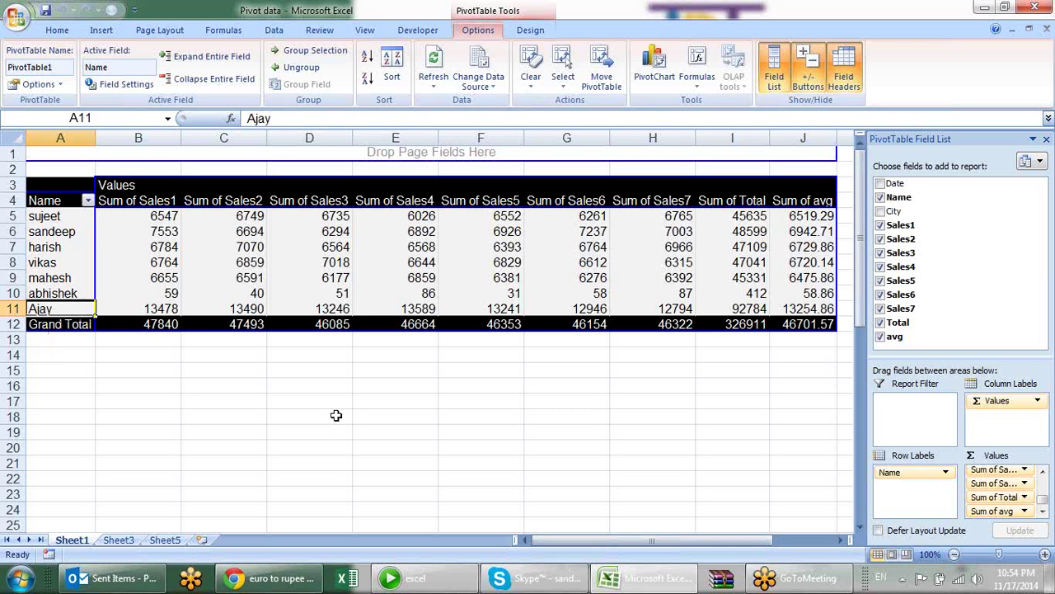
pyautogui.click(146, 309)
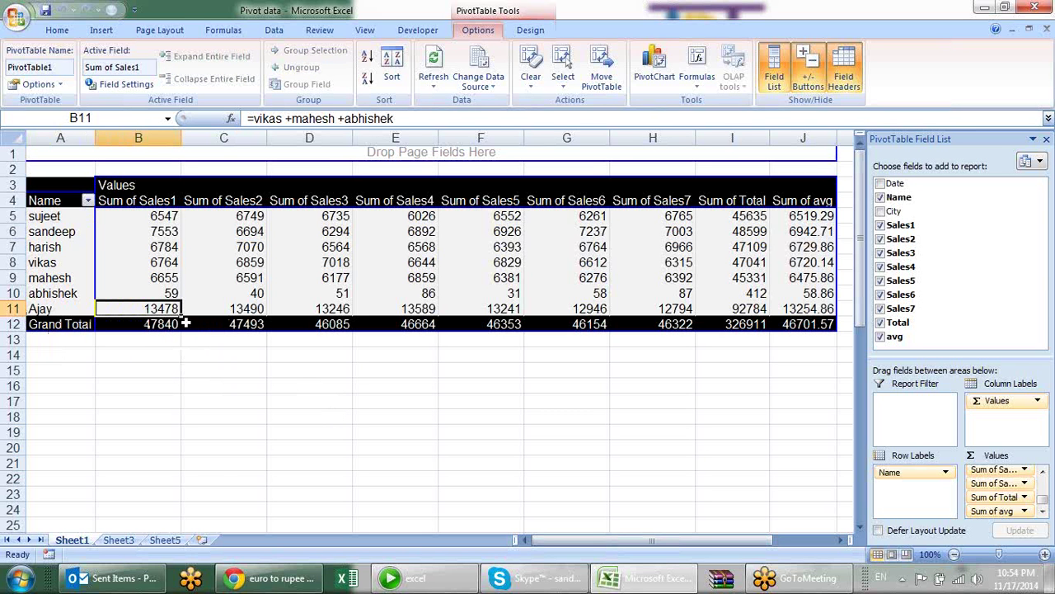
pyautogui.click(164, 324)
pyautogui.click(165, 310)
pyautogui.click(93, 203)
pyautogui.click(88, 201)
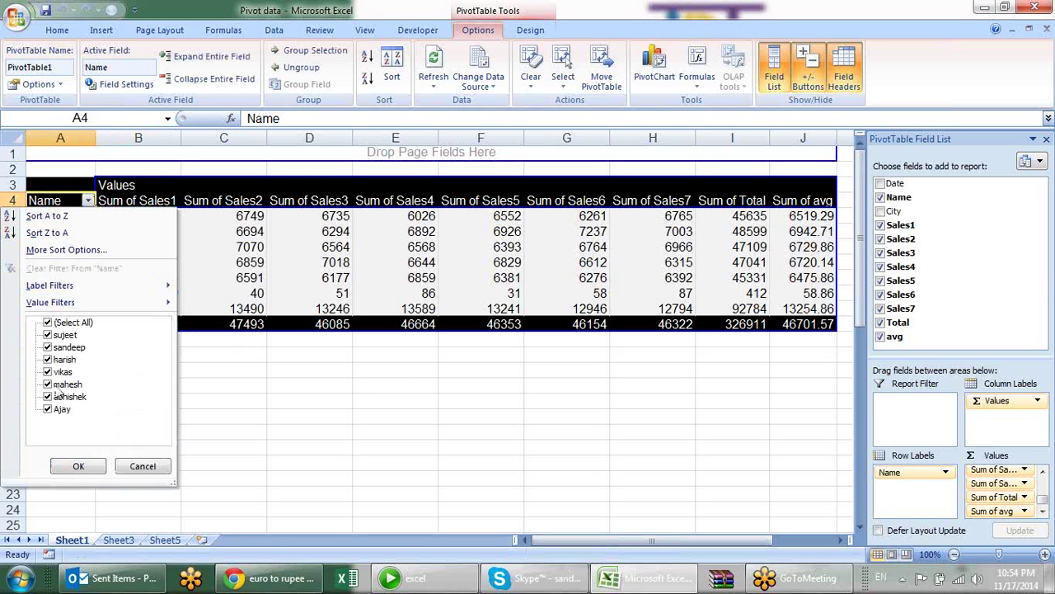
pyautogui.click(60, 372)
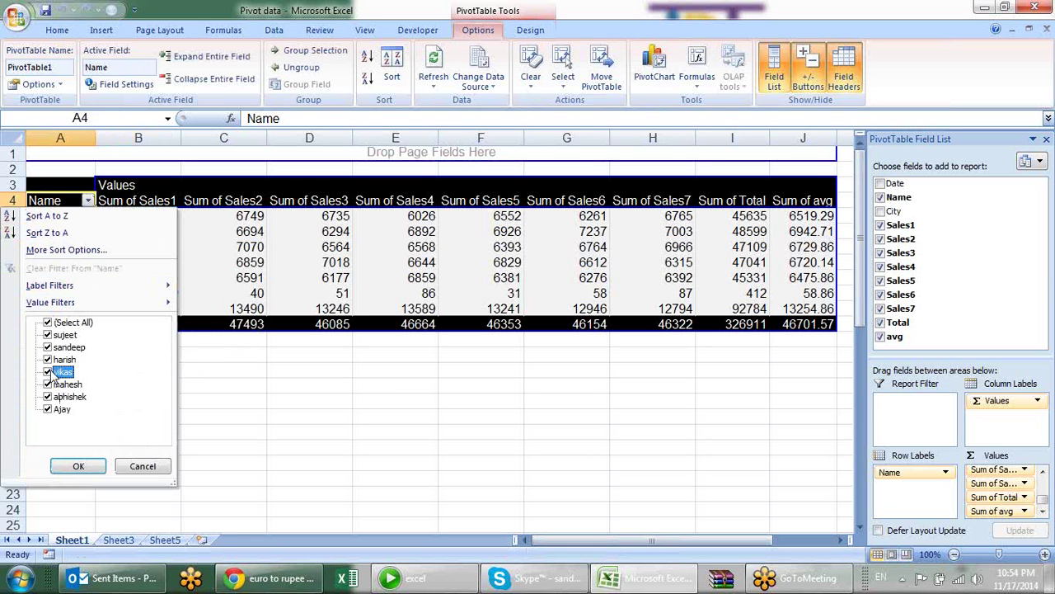
pyautogui.click(53, 384)
pyautogui.click(56, 396)
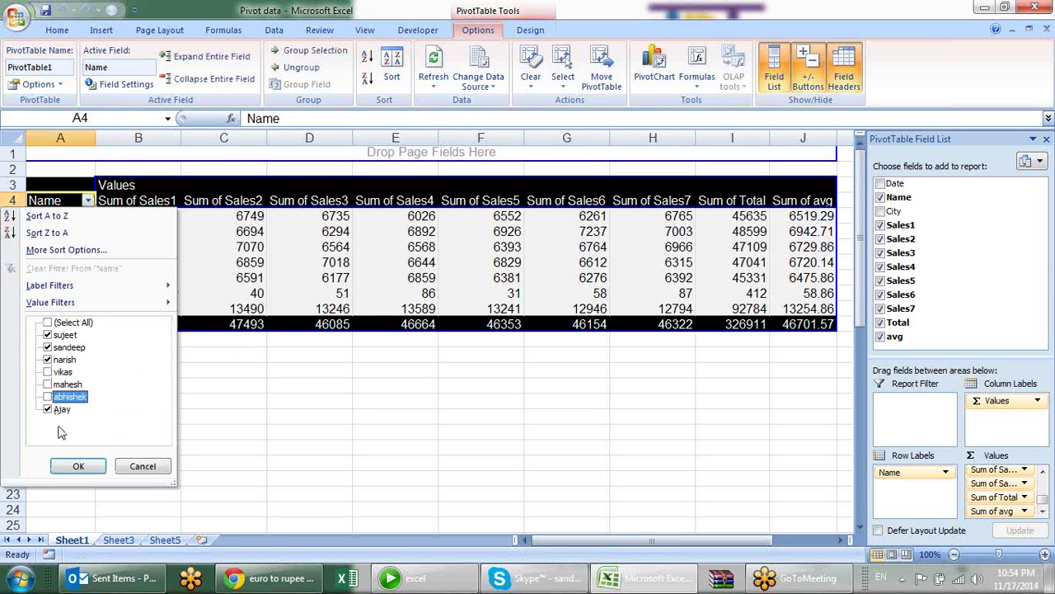
pyautogui.click(78, 467)
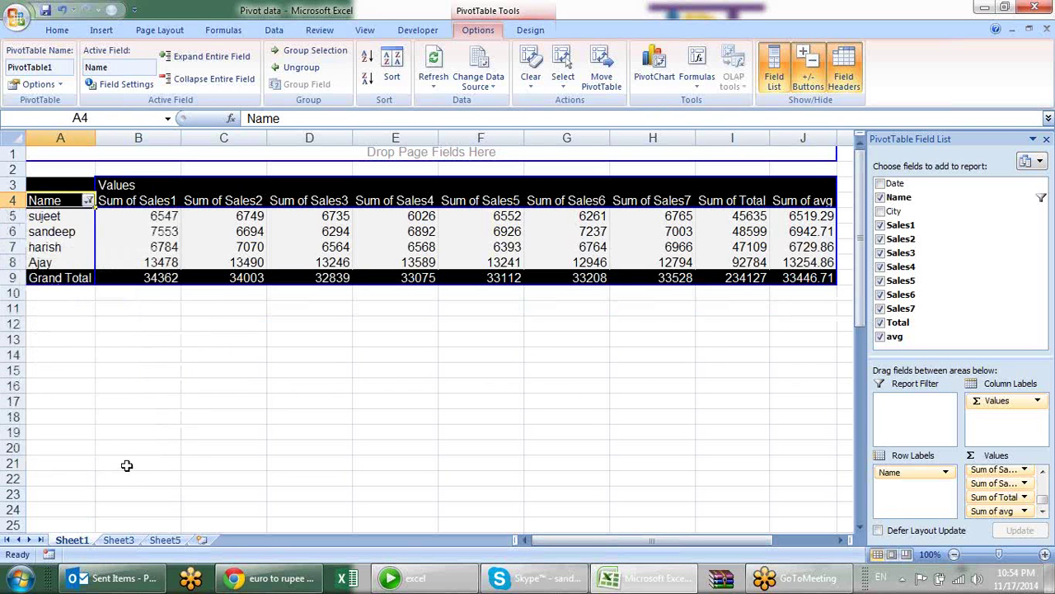
pyautogui.click(87, 201)
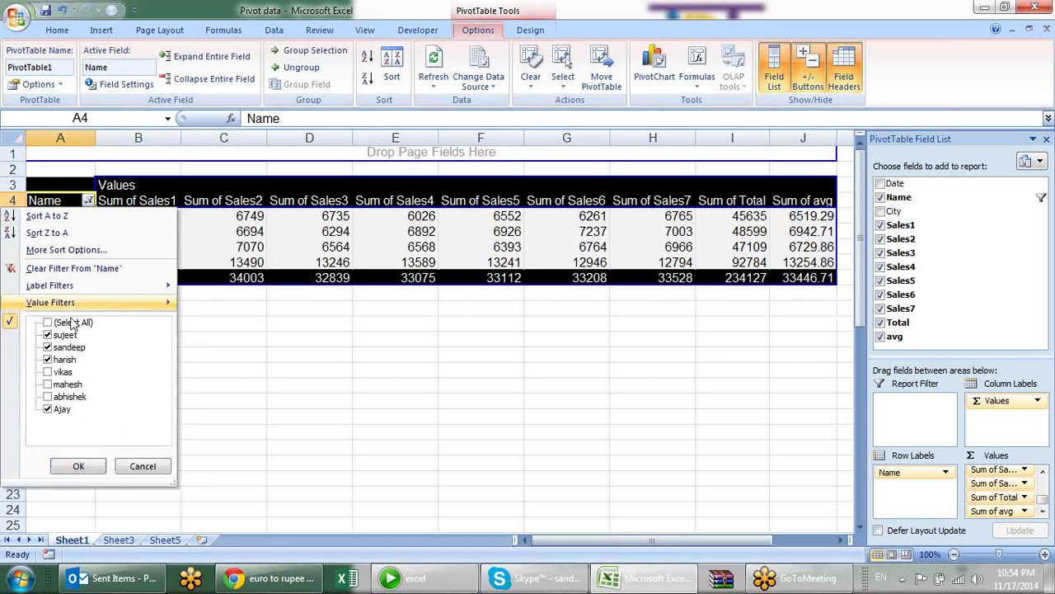
pyautogui.click(47, 372)
pyautogui.click(47, 384)
pyautogui.click(50, 397)
pyautogui.click(47, 398)
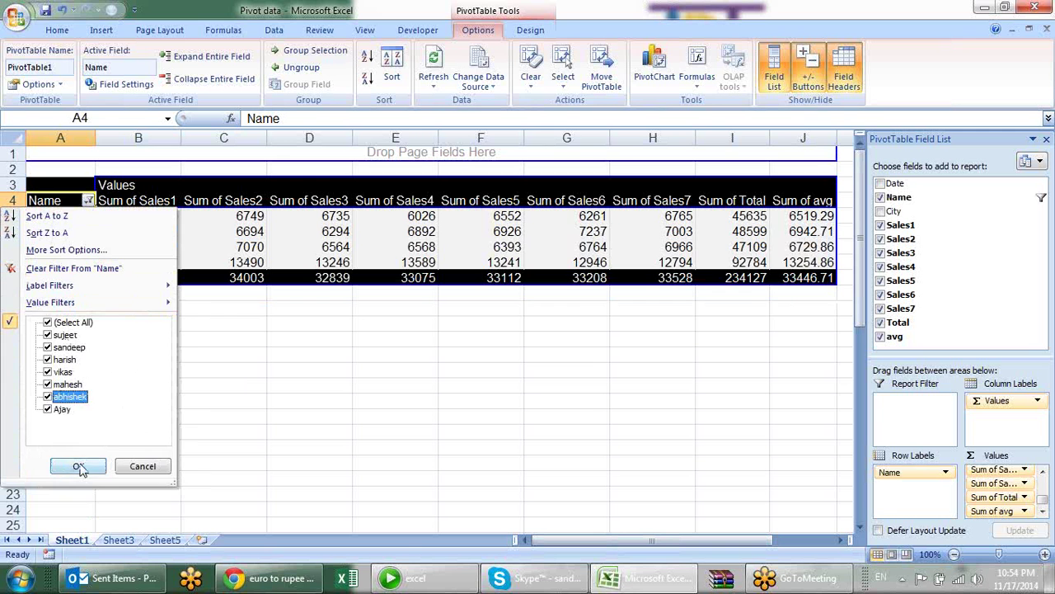
pyautogui.click(79, 466)
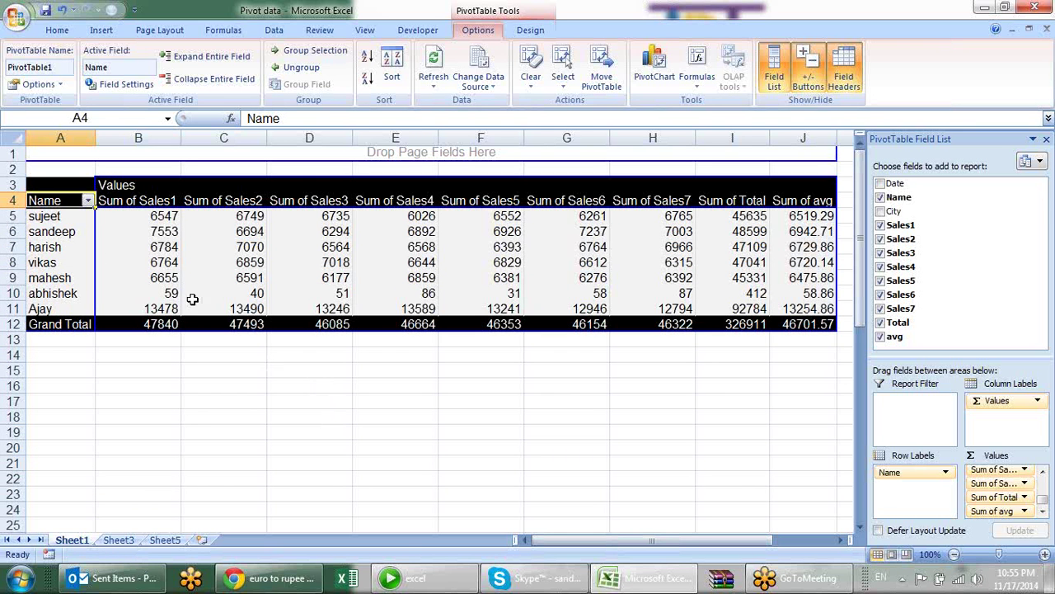
pyautogui.click(202, 266)
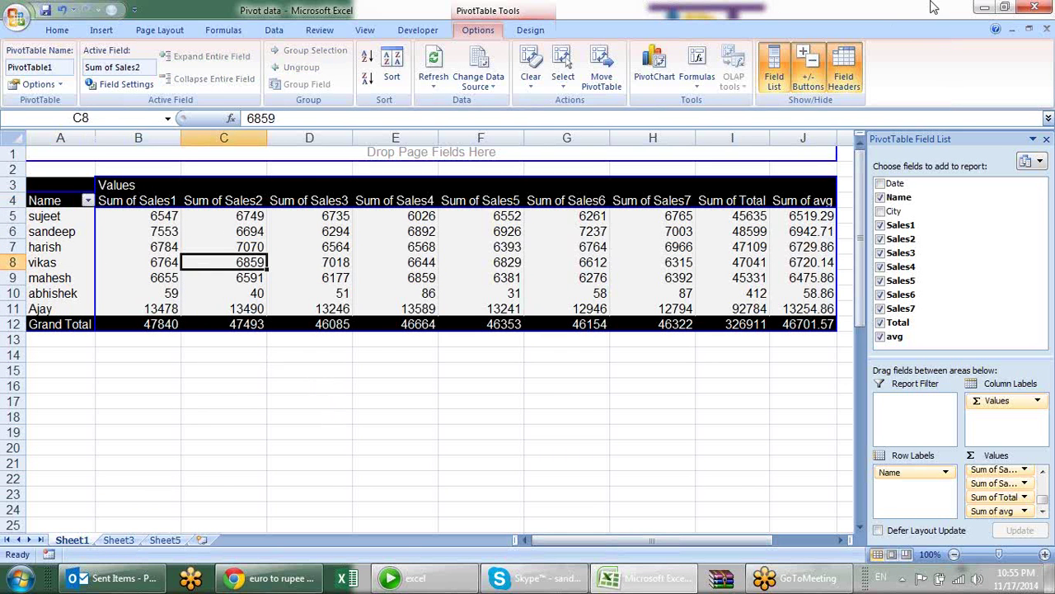
# Inspect the Ajay formula in the Solve Order list, close it, and reopen Formulas.
pyautogui.click(707, 83)
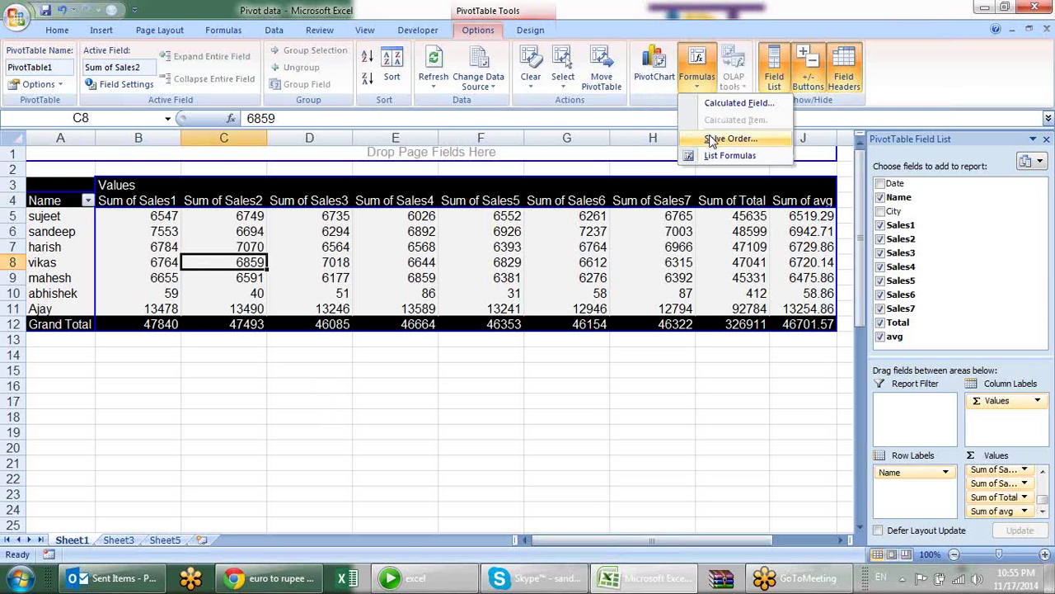
pyautogui.click(712, 139)
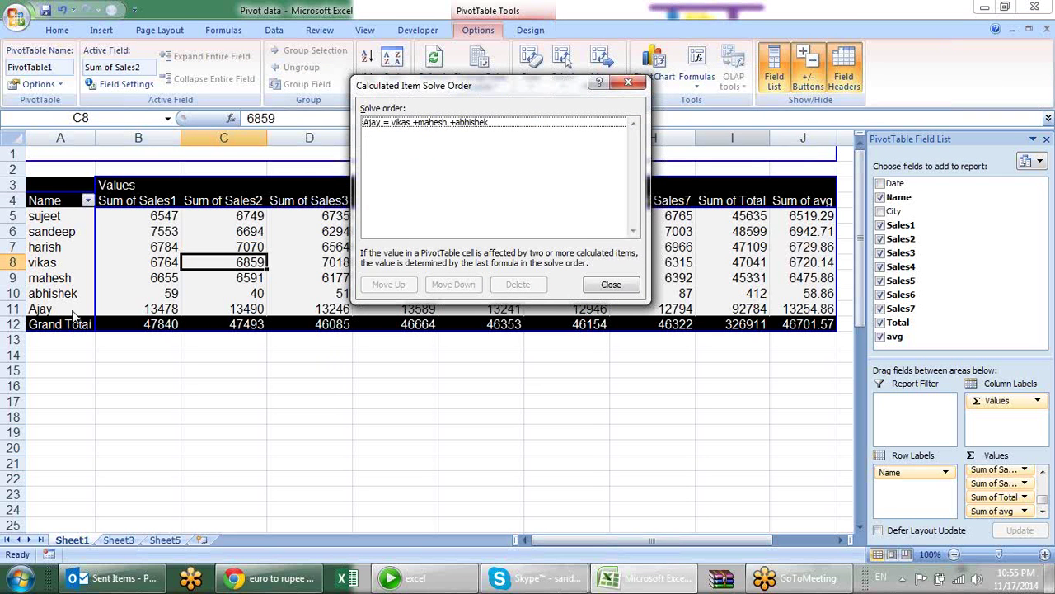
pyautogui.click(456, 124)
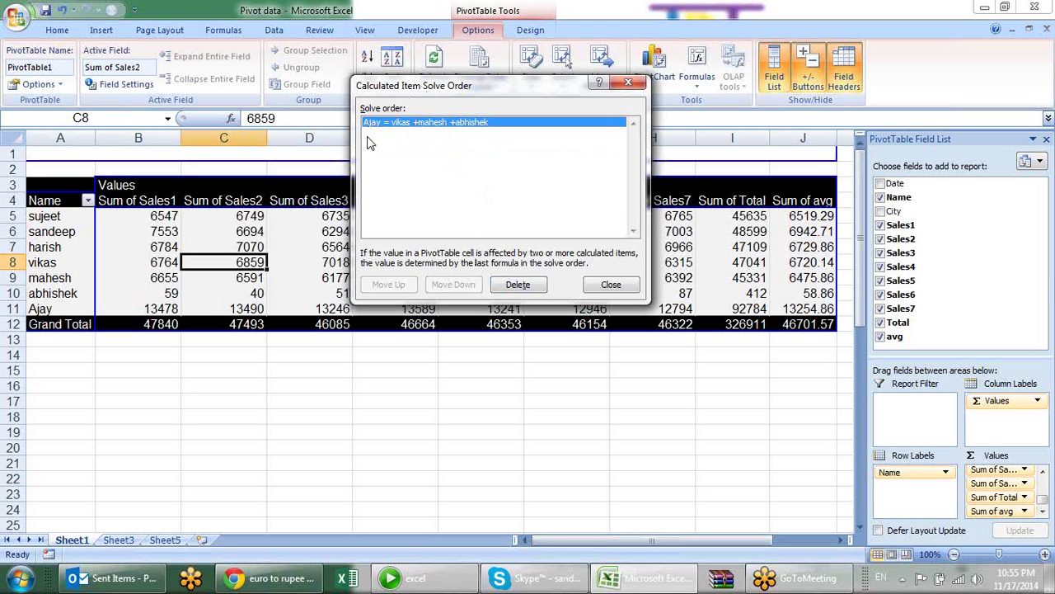
pyautogui.click(610, 285)
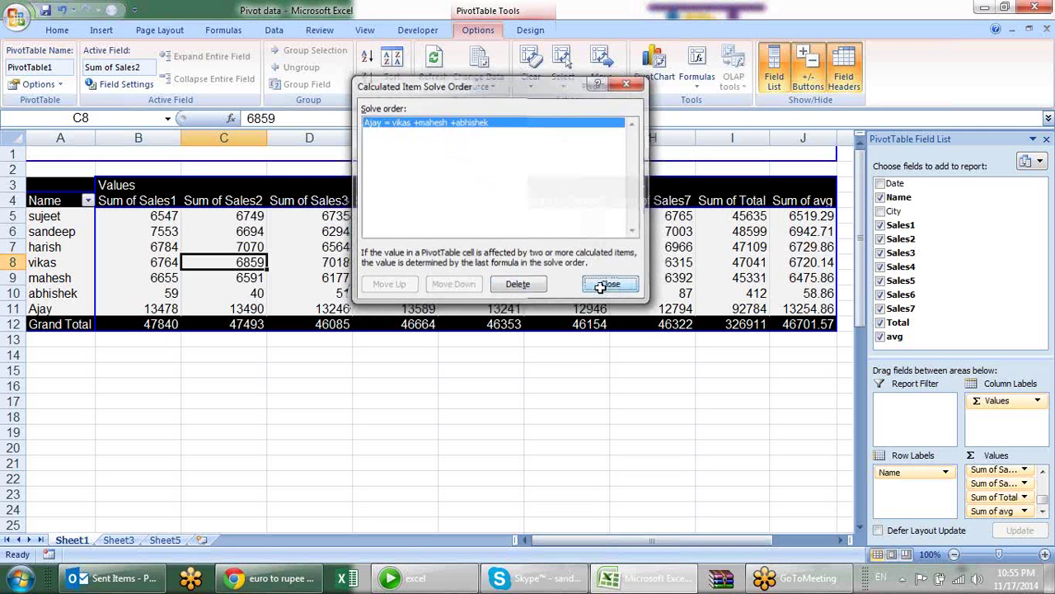
pyautogui.click(697, 78)
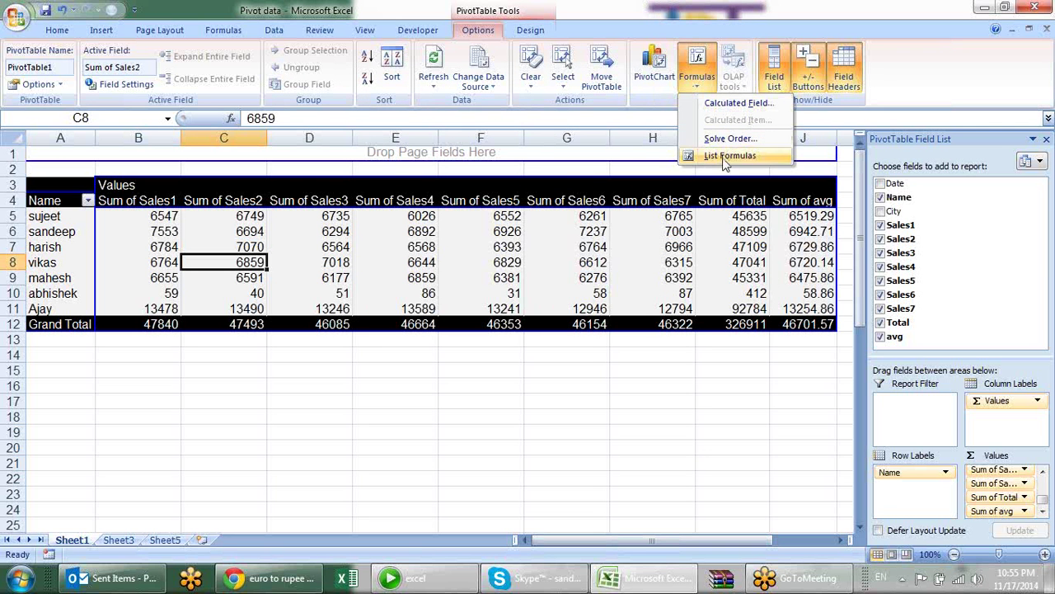
pyautogui.click(57, 270)
pyautogui.click(30, 262)
pyautogui.click(62, 233)
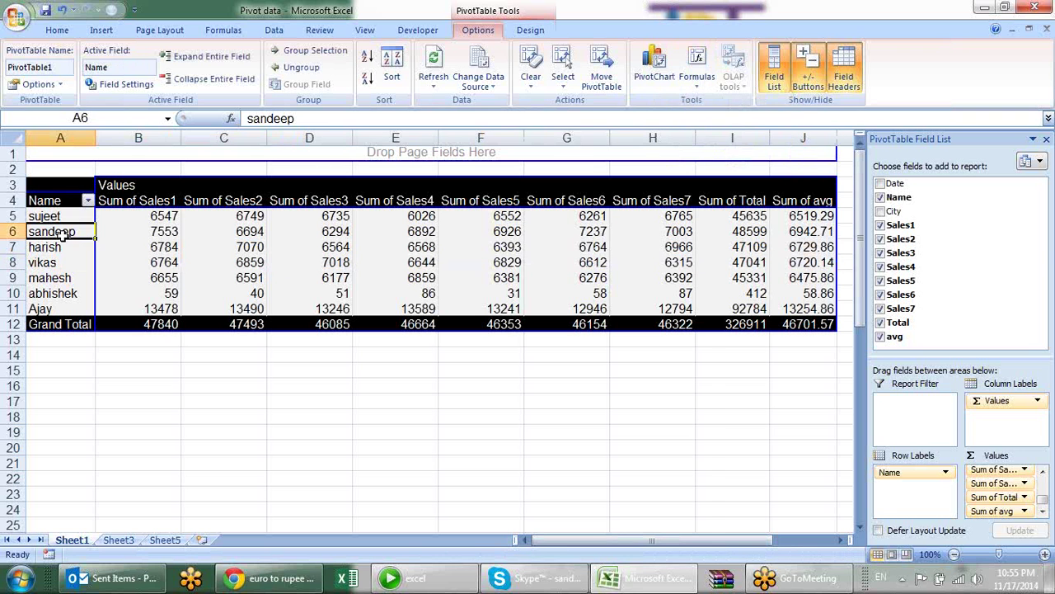
pyautogui.click(697, 76)
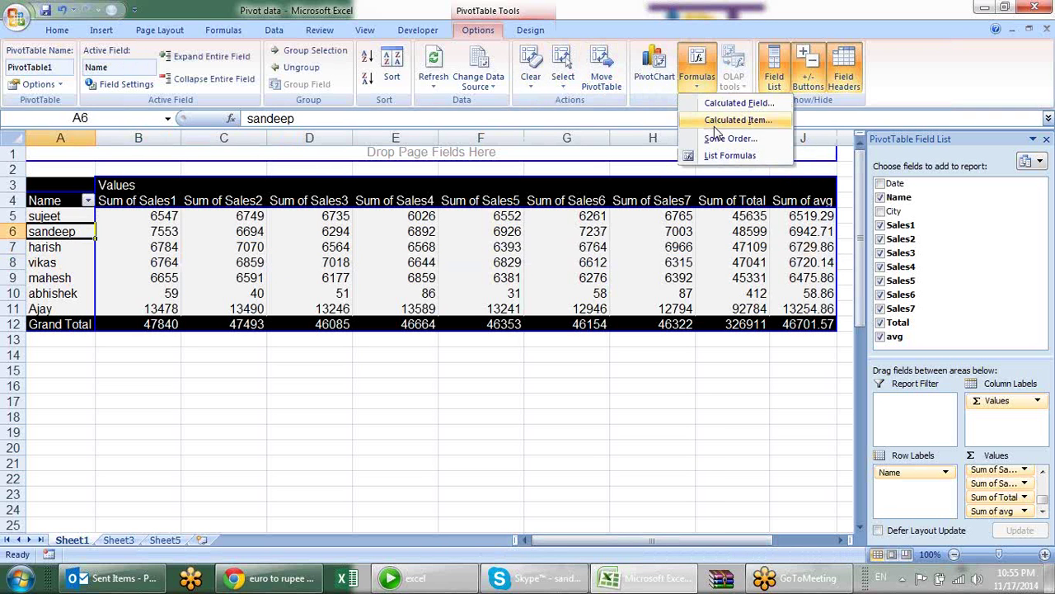
pyautogui.click(719, 119)
pyautogui.click(575, 110)
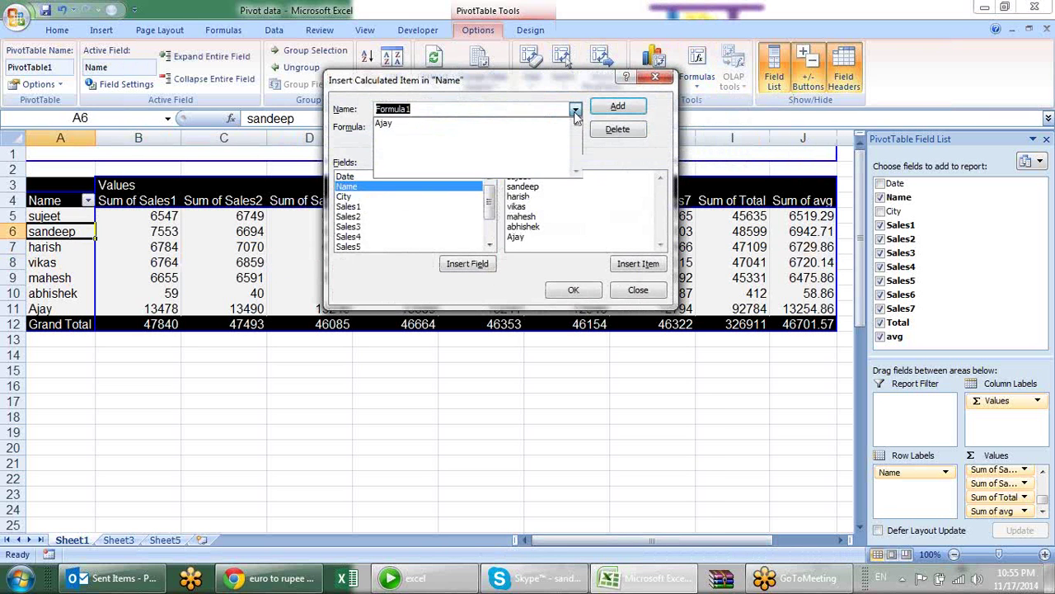
pyautogui.click(527, 130)
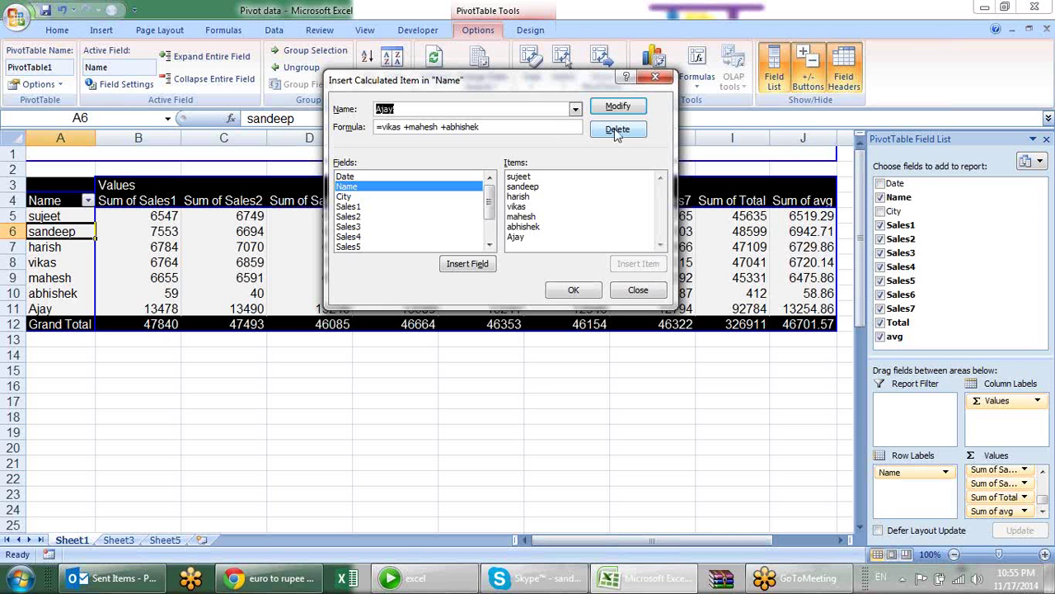
pyautogui.click(655, 76)
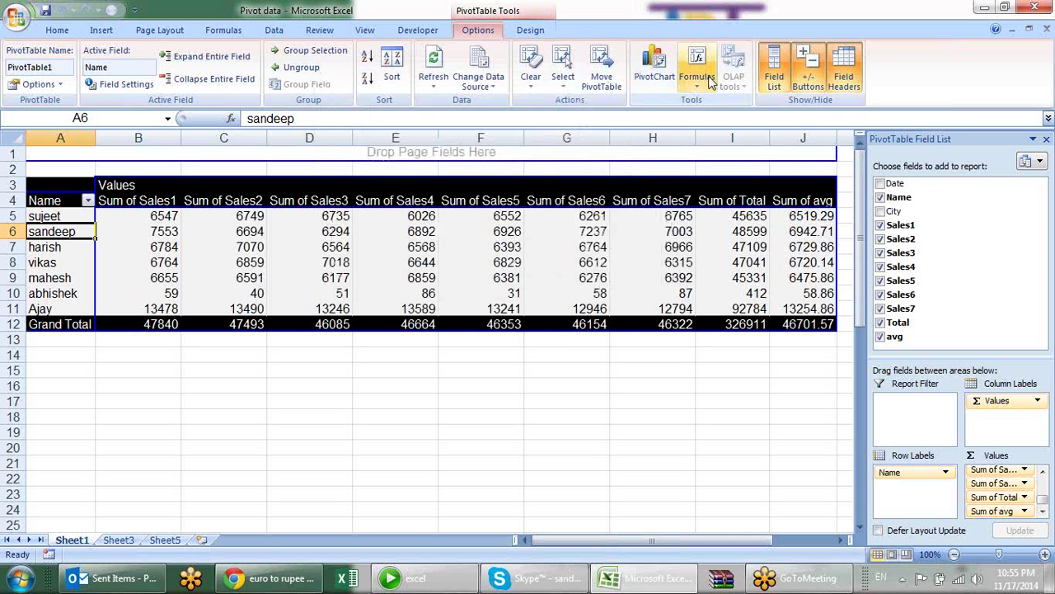
pyautogui.click(699, 76)
pyautogui.click(724, 103)
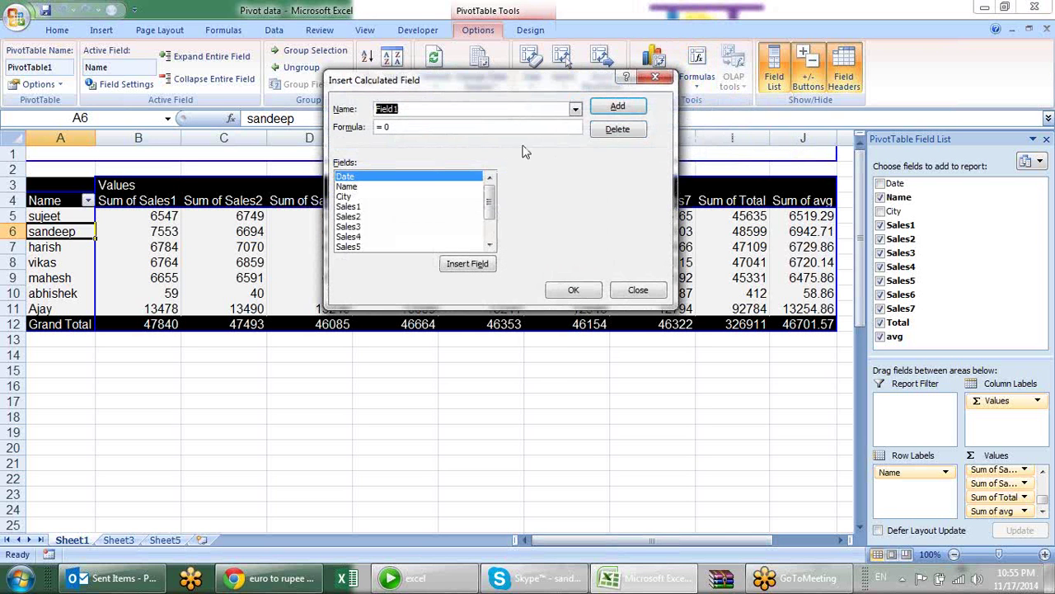
pyautogui.click(575, 110)
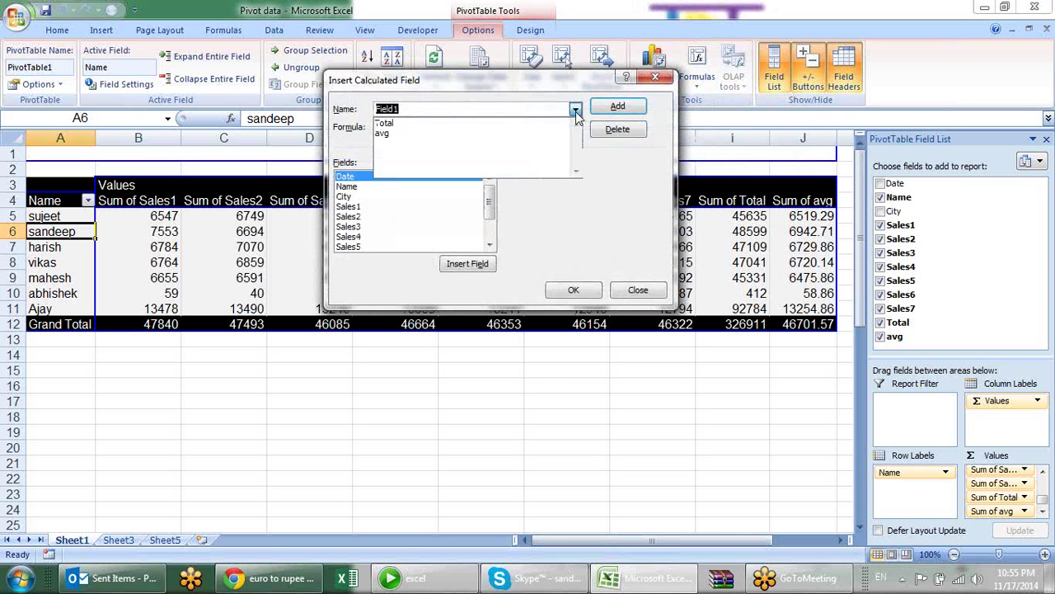
pyautogui.click(469, 124)
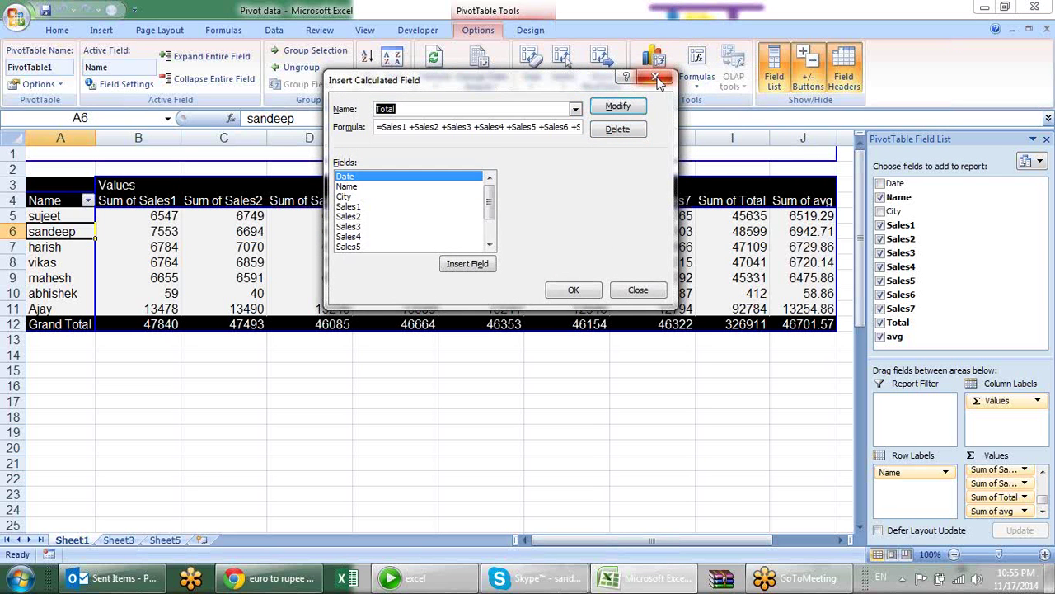
pyautogui.click(658, 77)
pyautogui.click(707, 88)
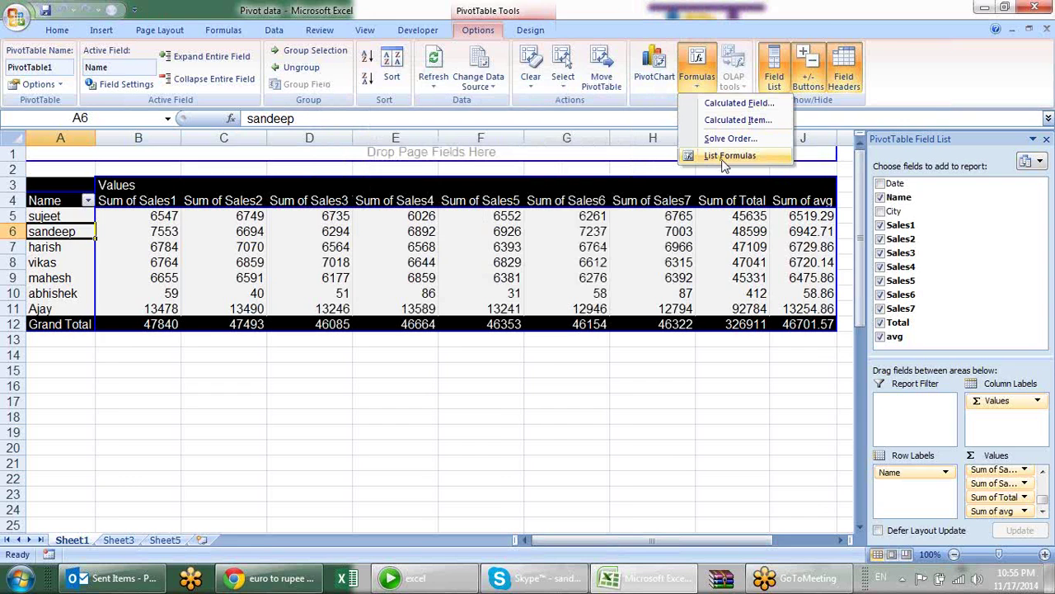
# List formulas on Sheet18 and review the Total, avg (=Total /7) and Ajay entries.
pyautogui.click(722, 158)
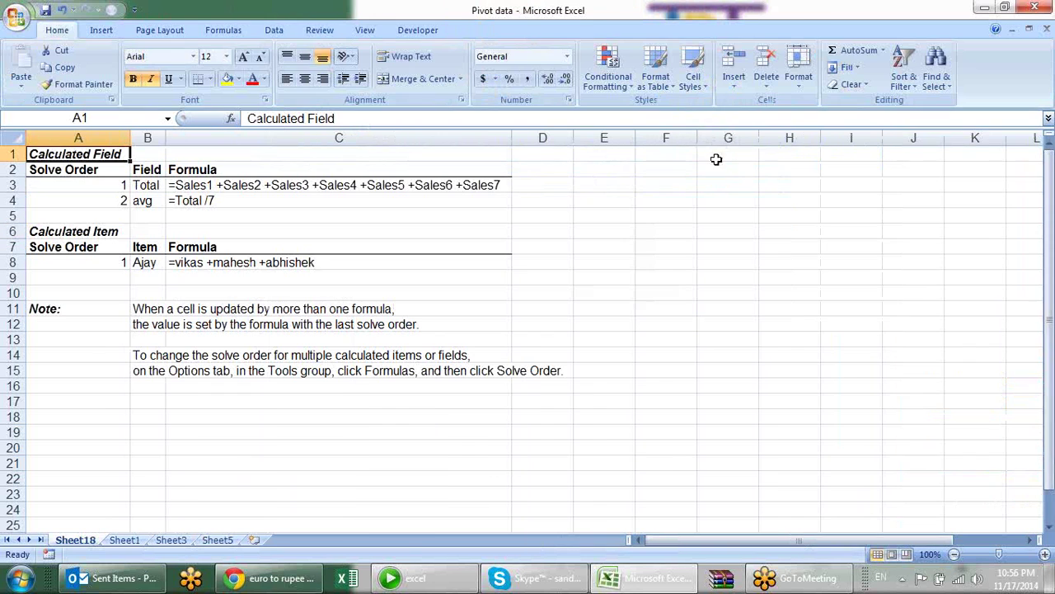
pyautogui.click(90, 228)
pyautogui.click(104, 229)
pyautogui.click(149, 262)
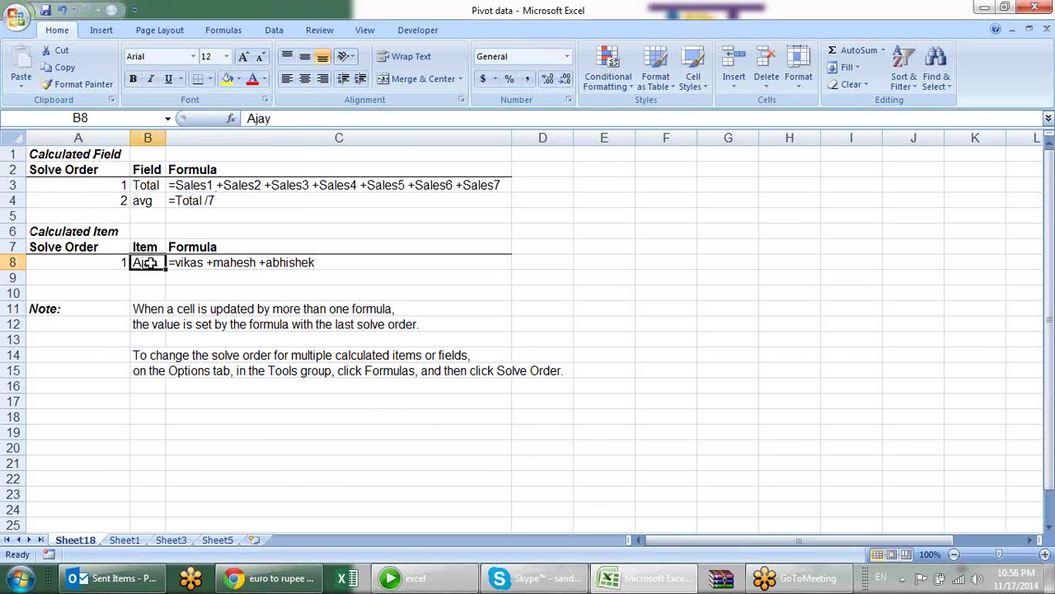
pyautogui.click(160, 186)
pyautogui.click(150, 201)
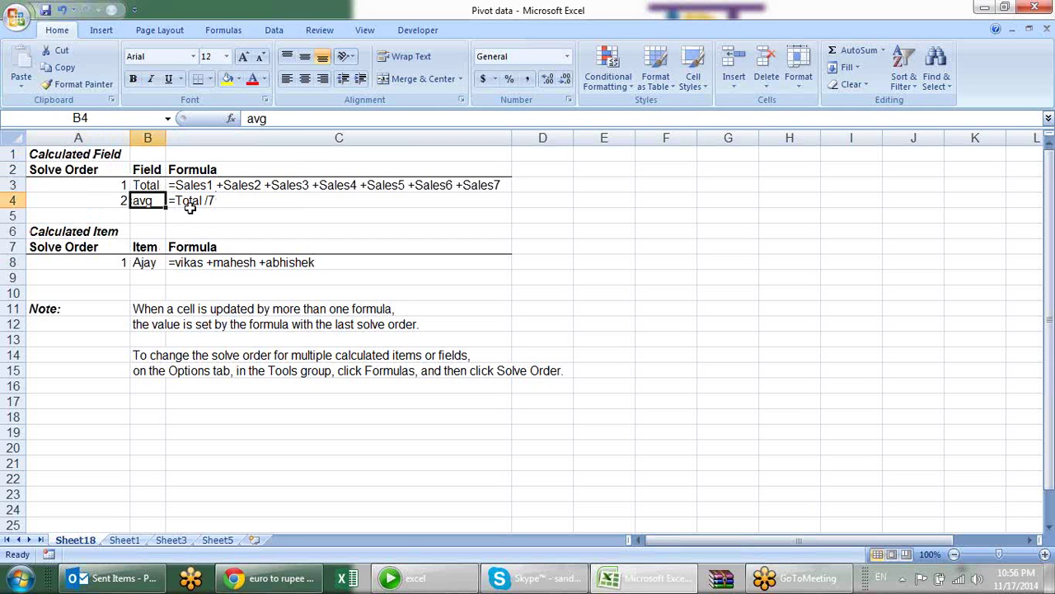
pyautogui.click(190, 203)
pyautogui.click(193, 183)
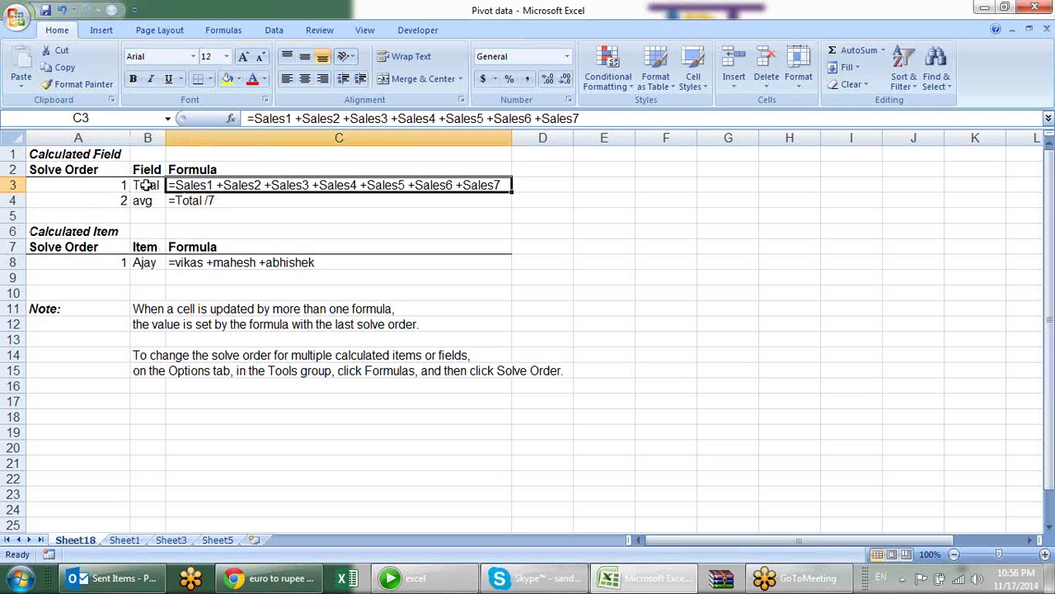
pyautogui.click(144, 185)
pyautogui.click(150, 200)
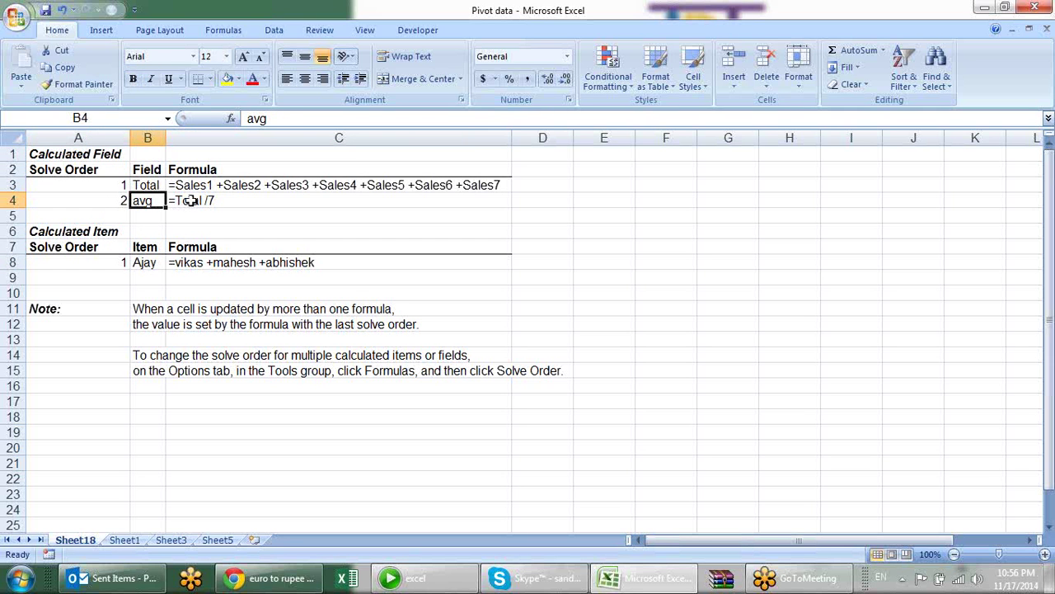
pyautogui.click(190, 201)
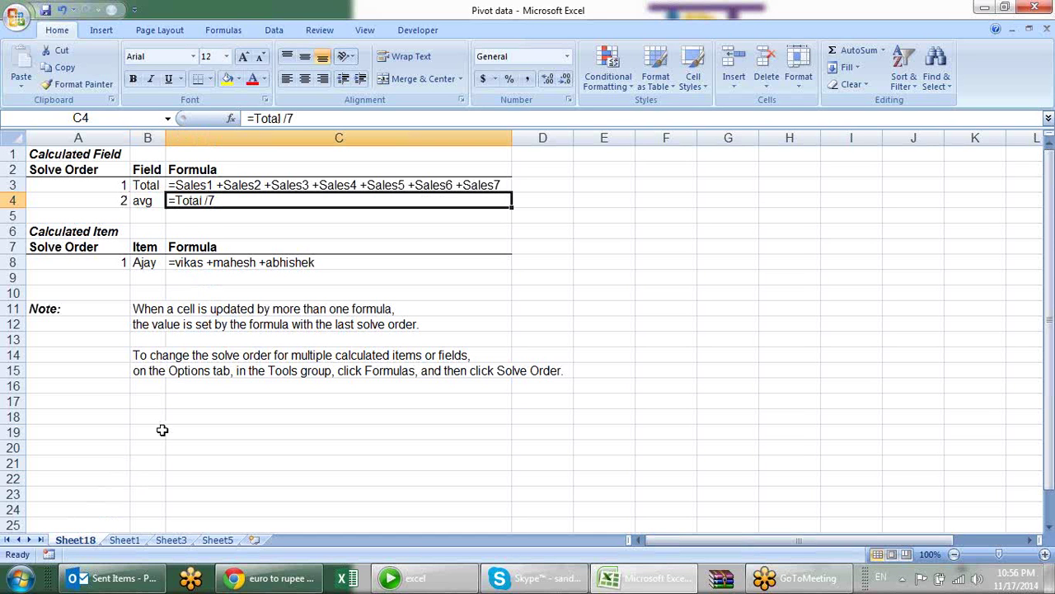
pyautogui.hotkey('alt', 'e')
# Confirm deleting the formula-listing Sheet18 and return to the Name pivot table.
pyautogui.press('l')
pyautogui.press('Return')
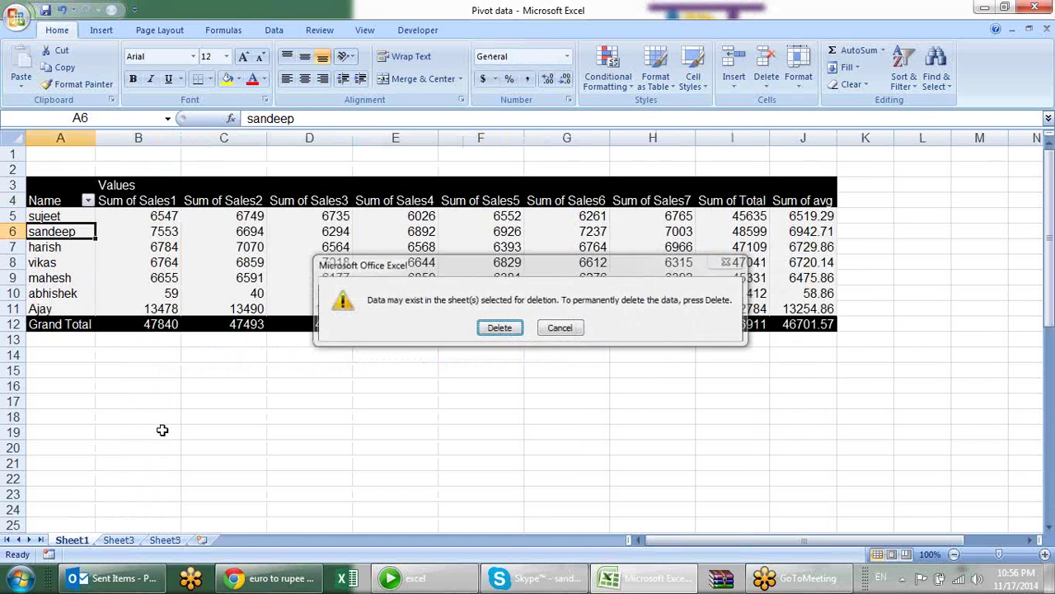
pyautogui.click(320, 445)
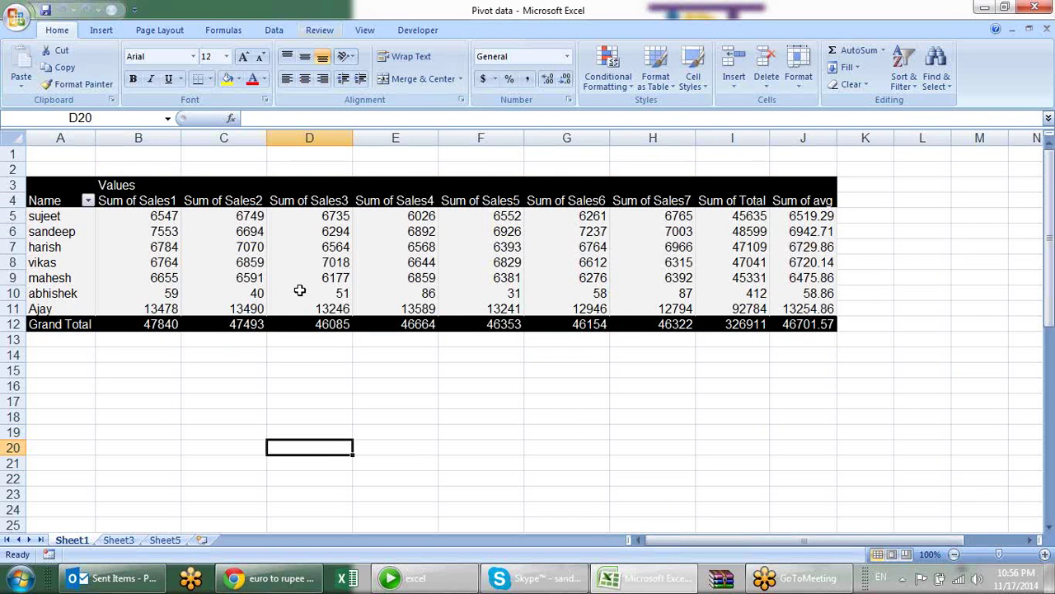
pyautogui.click(323, 264)
pyautogui.click(530, 30)
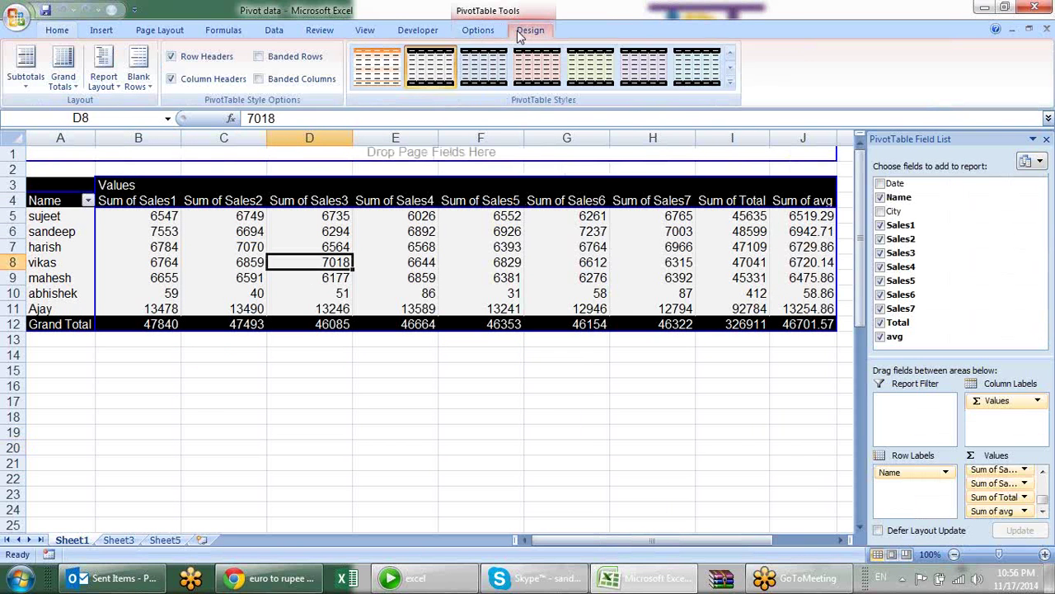
pyautogui.click(487, 30)
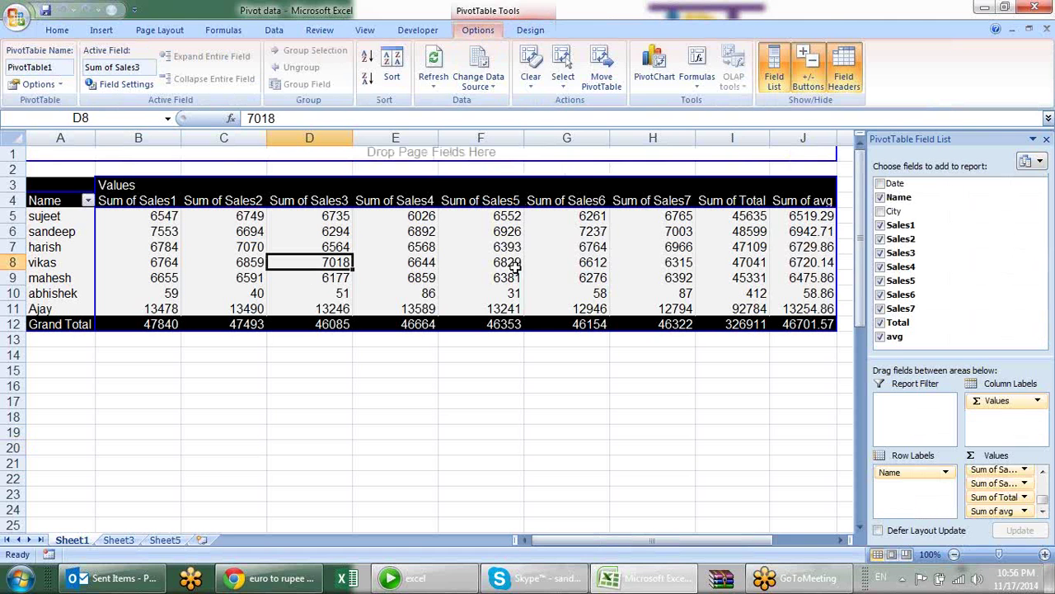
pyautogui.click(478, 422)
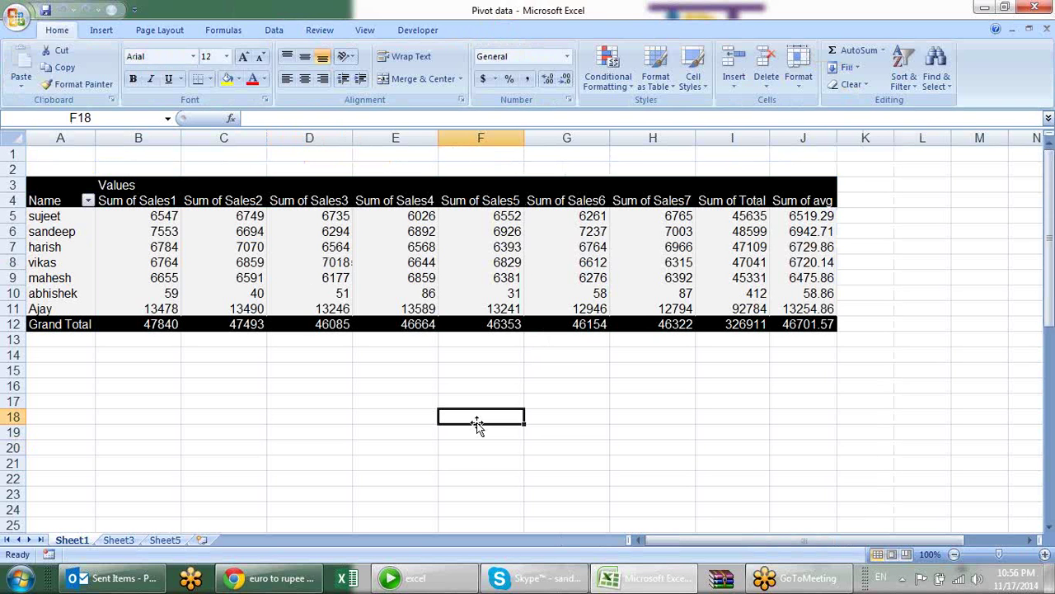
# Switch between Sheet3's raw sales data and the Employee Sales Report, then minimize the workbook.
pyautogui.click(115, 540)
pyautogui.click(152, 540)
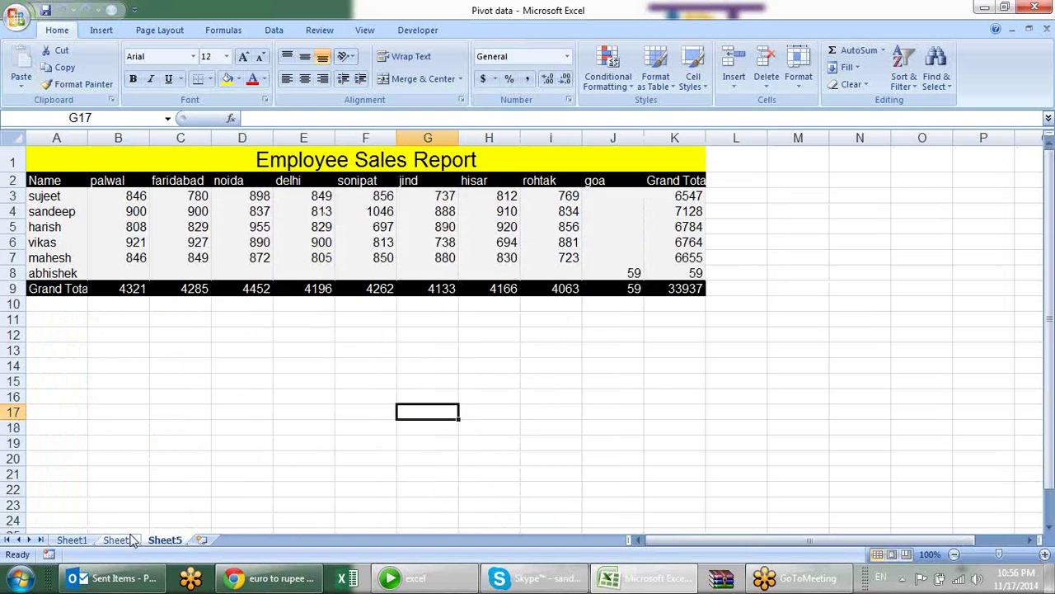
pyautogui.click(125, 540)
pyautogui.click(163, 540)
pyautogui.click(125, 541)
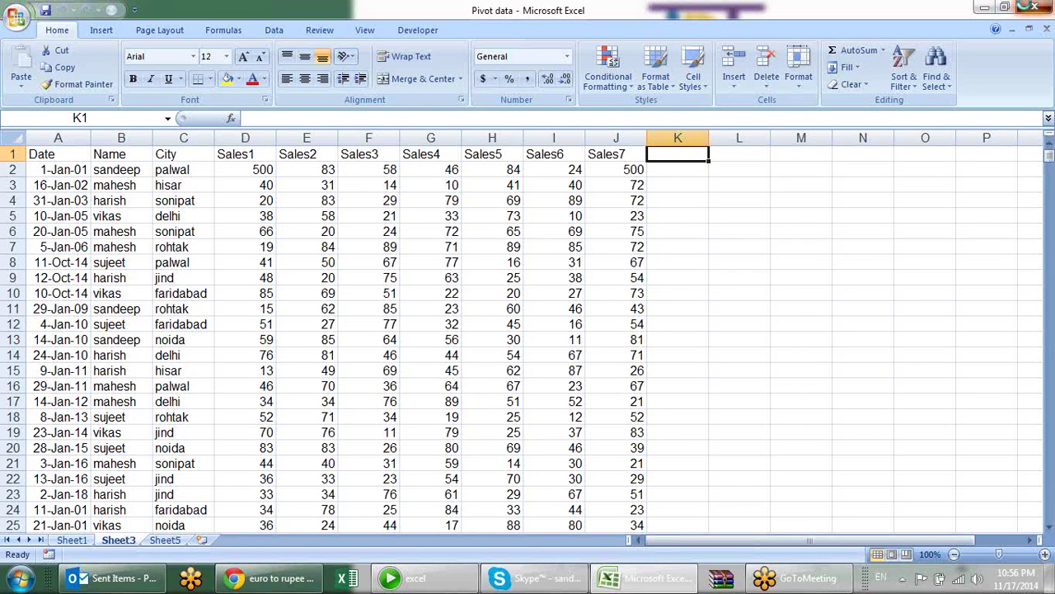
pyautogui.click(984, 7)
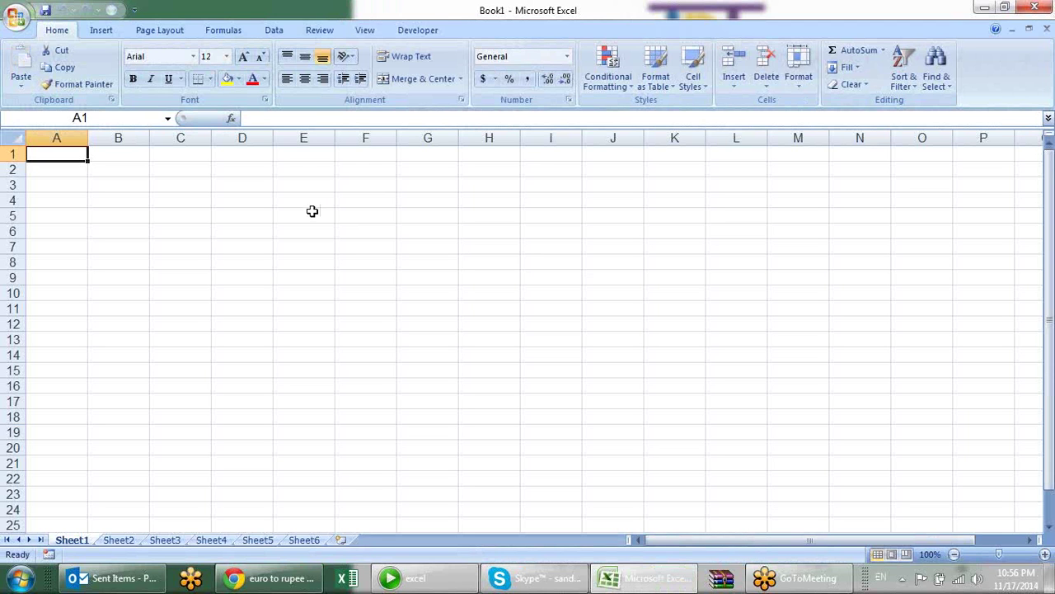
# Start a new PivotTable from an external data connection and browse for a connection file.
pyautogui.click(273, 30)
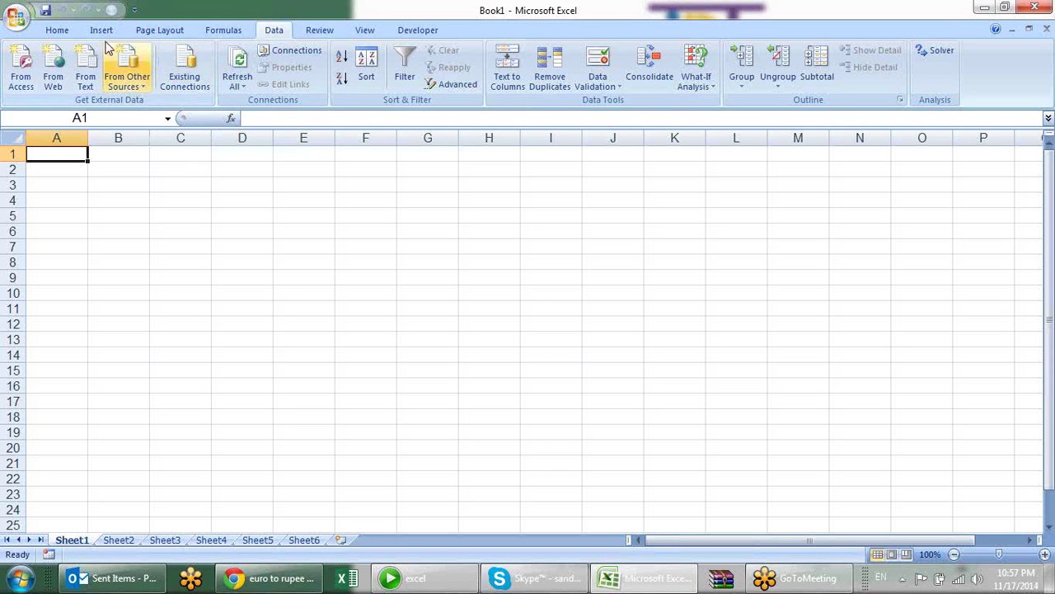
pyautogui.click(59, 31)
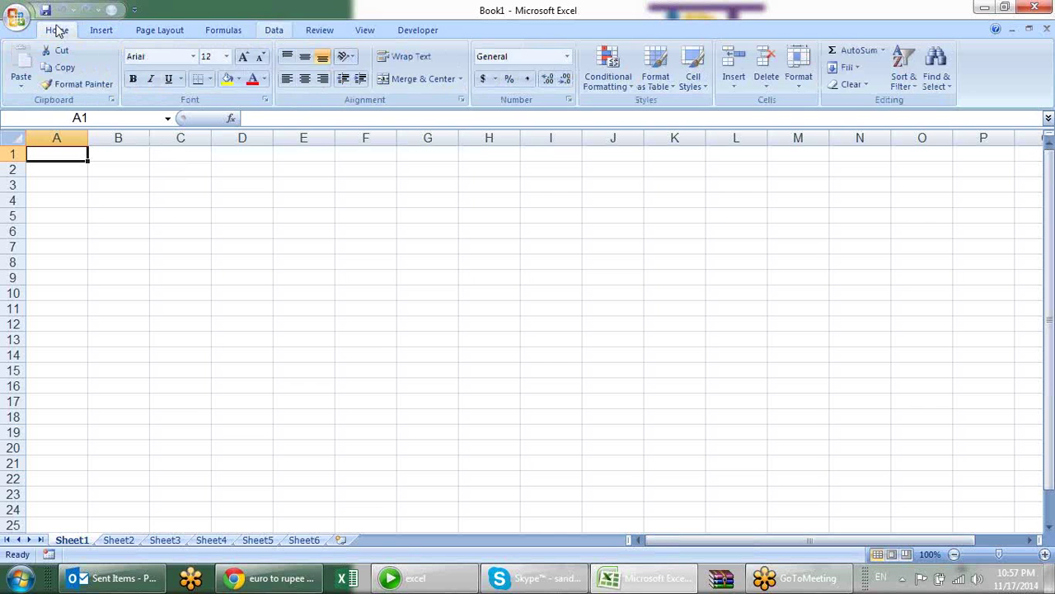
pyautogui.click(101, 31)
pyautogui.click(33, 74)
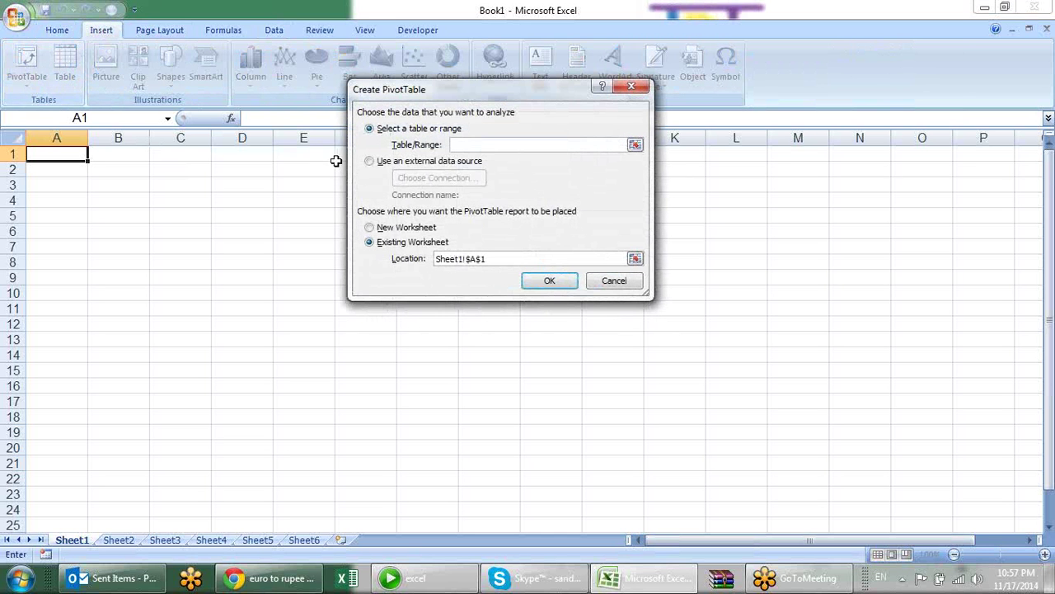
pyautogui.click(375, 164)
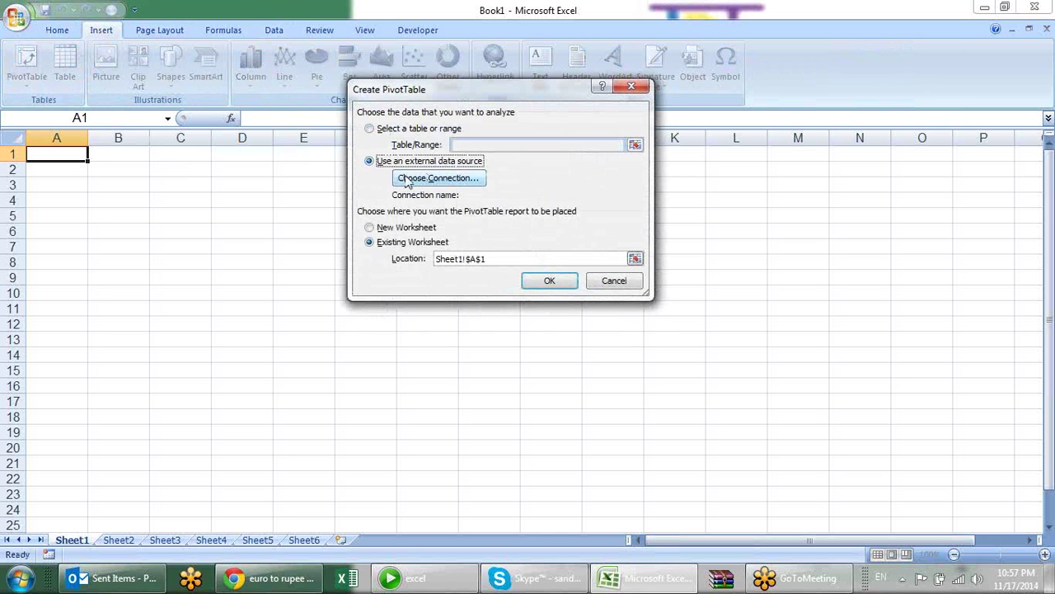
pyautogui.click(416, 183)
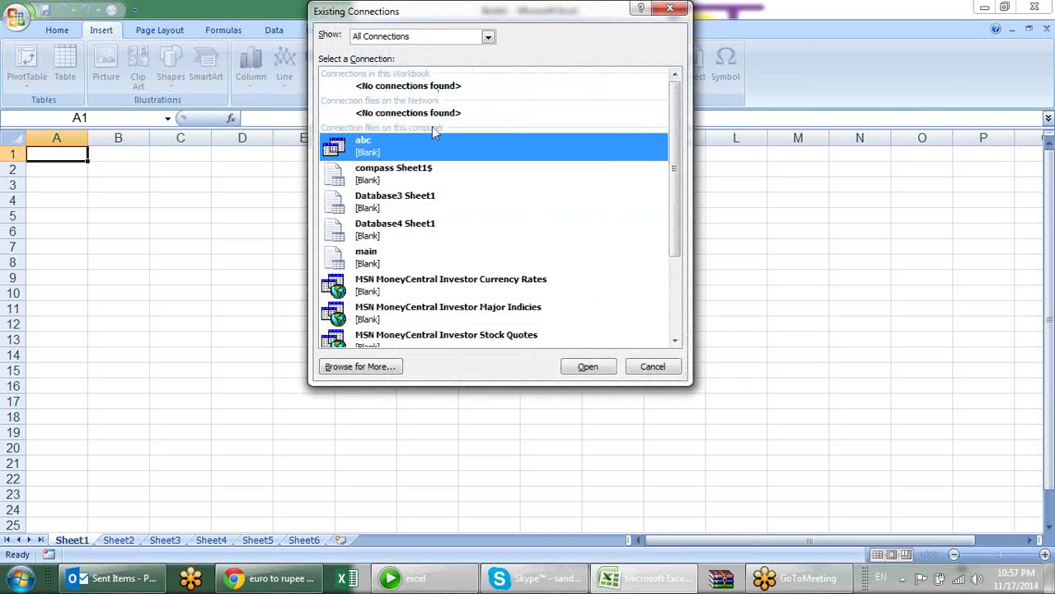
pyautogui.click(376, 368)
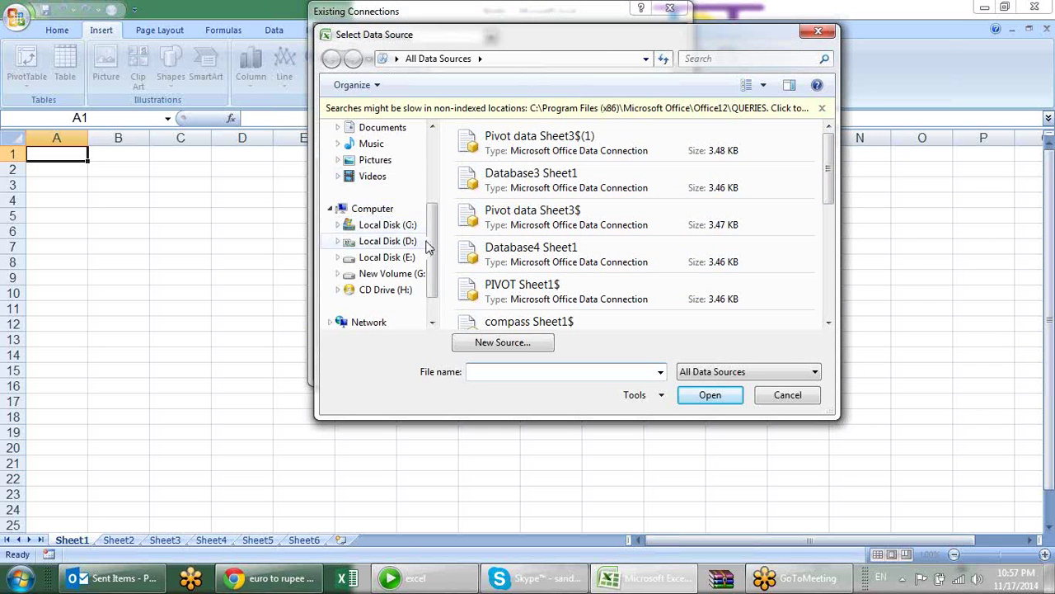
# Filter the source list to Excel Files and open the Pivot data workbook from the Desktop.
pyautogui.scroll(3, 437, 169)
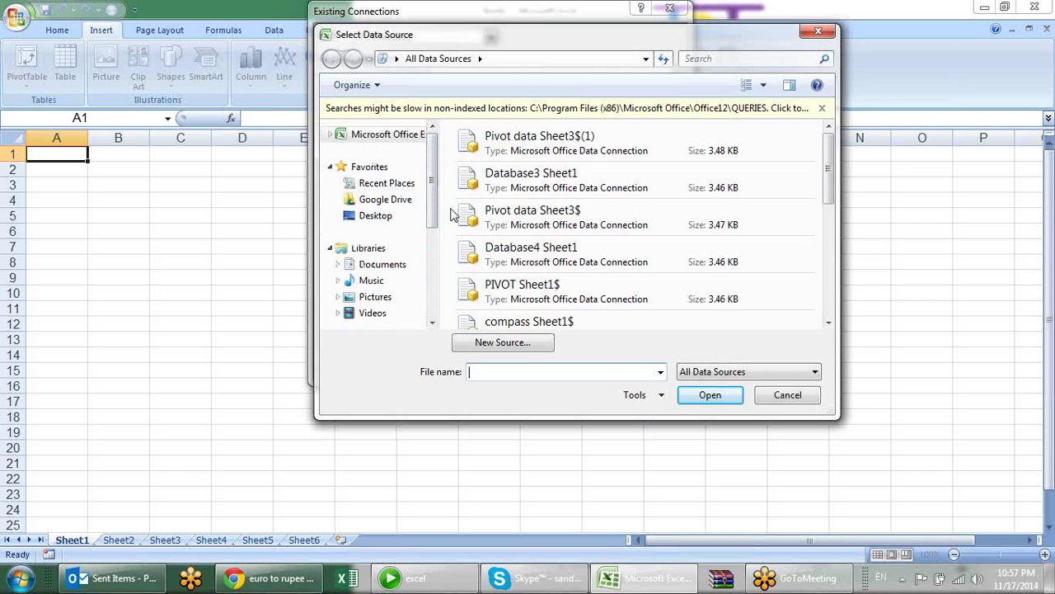
pyautogui.click(782, 371)
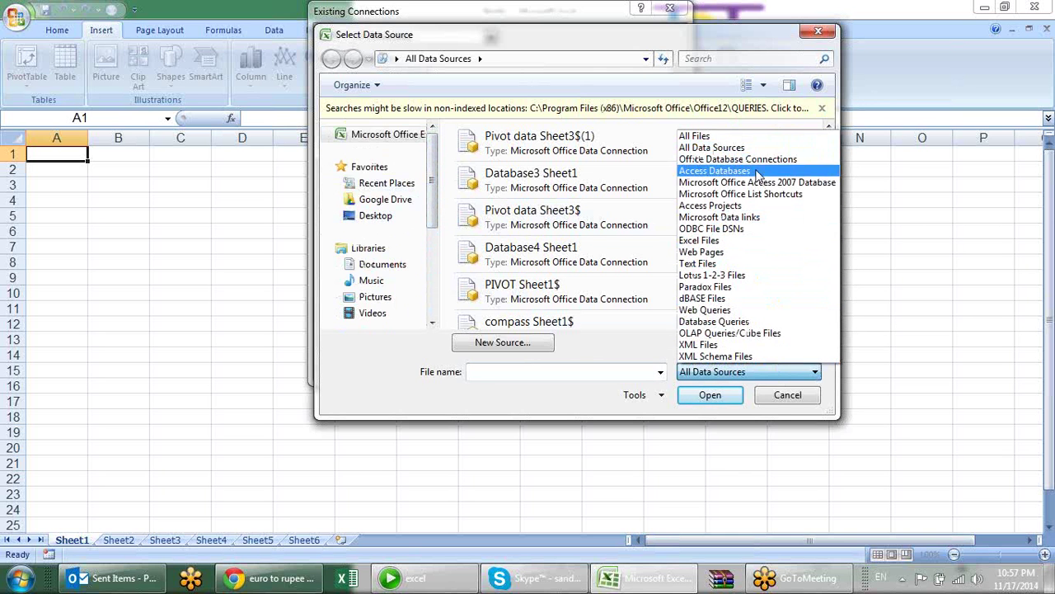
pyautogui.click(736, 240)
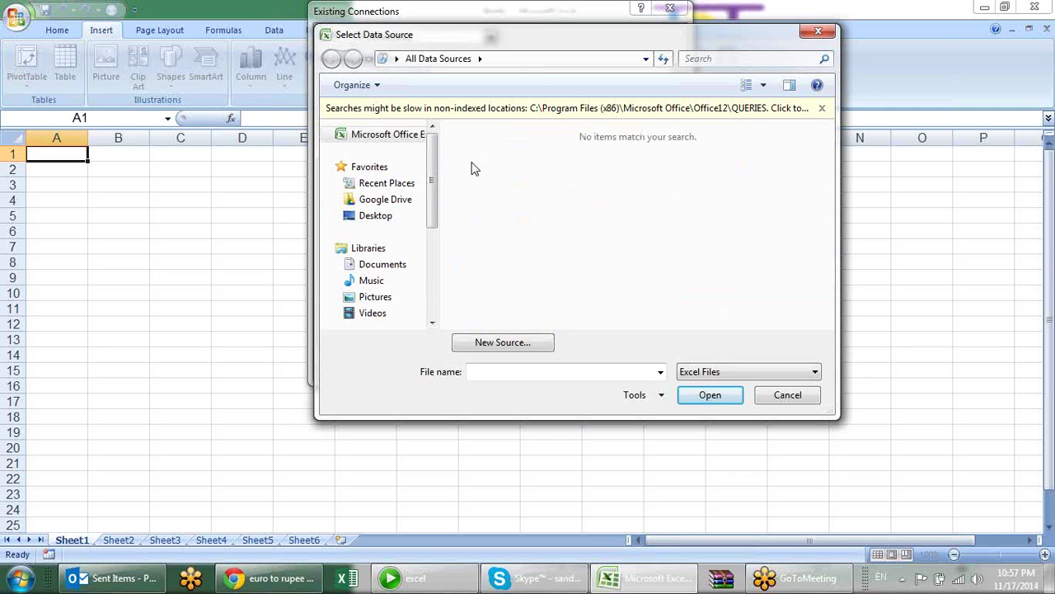
pyautogui.moveTo(432, 164)
pyautogui.mouseDown()
pyautogui.moveTo(432, 173)
pyautogui.moveTo(427, 99)
pyautogui.mouseUp()
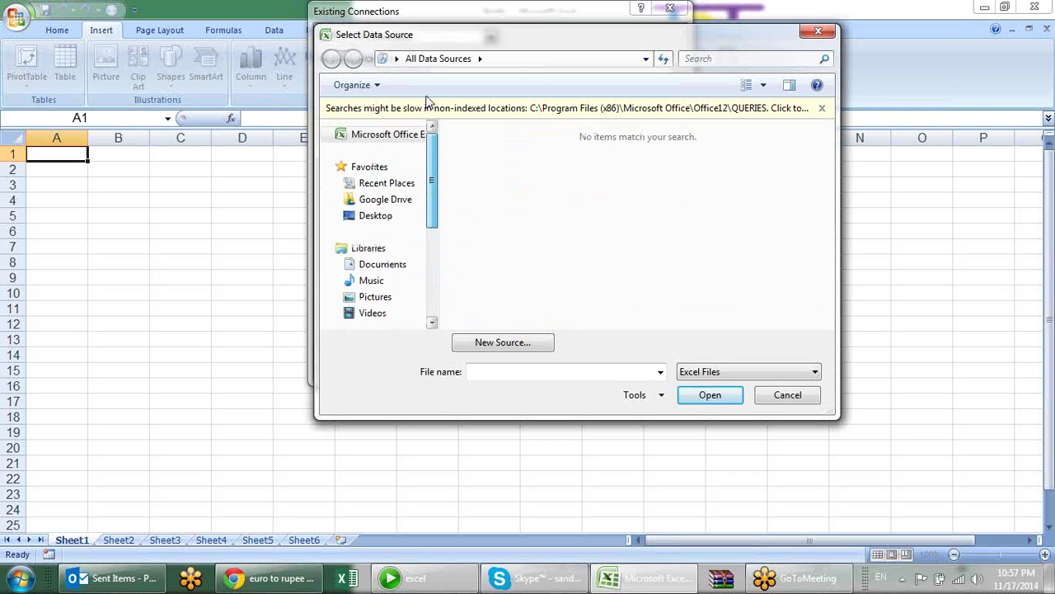
pyautogui.click(397, 59)
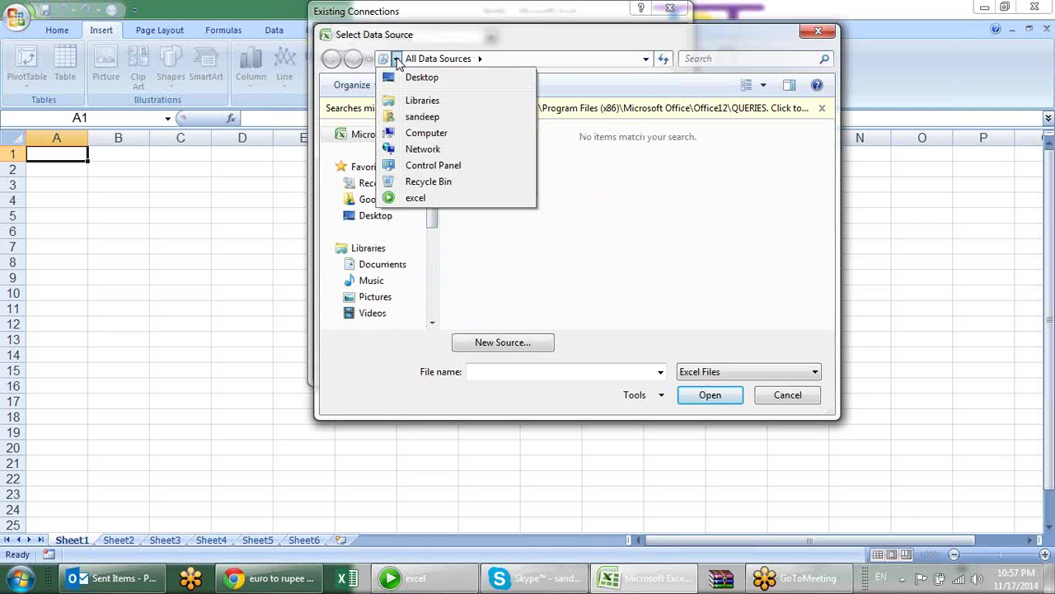
pyautogui.click(421, 77)
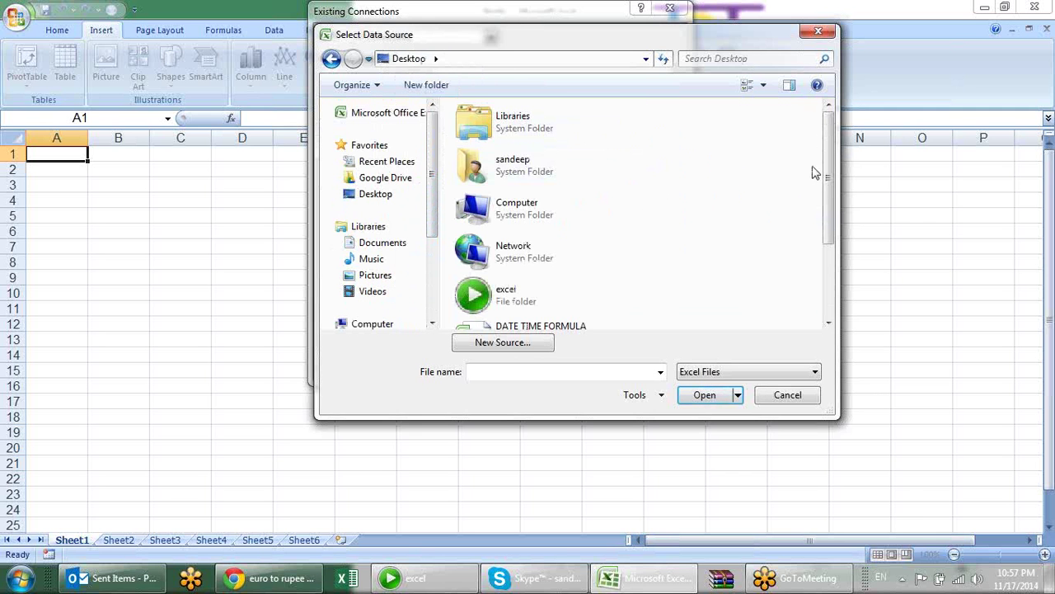
pyautogui.moveTo(828, 175); pyautogui.dragTo(812, 261)
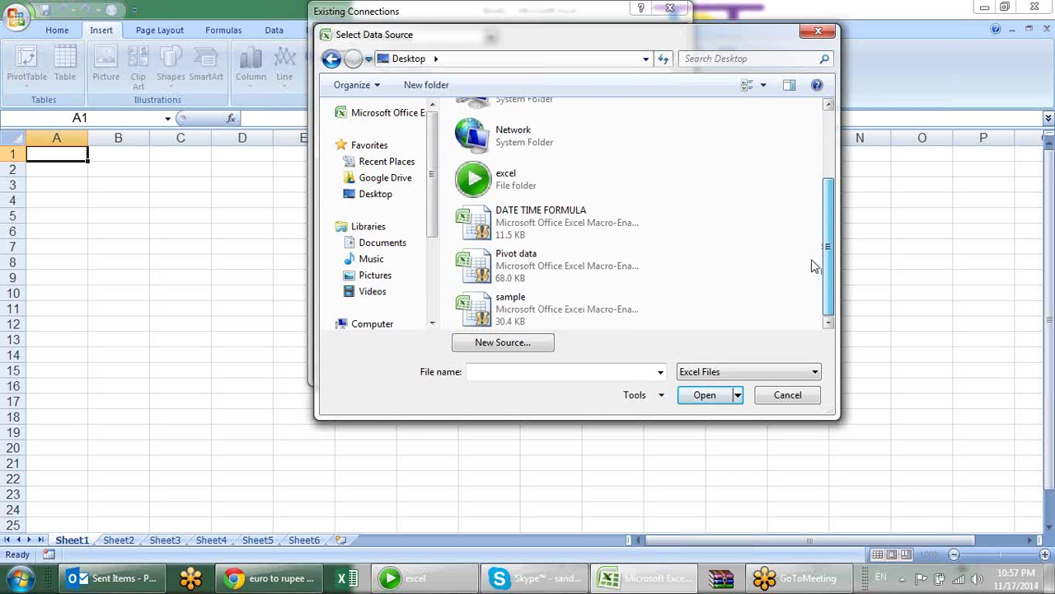
pyautogui.click(612, 272)
pyautogui.click(705, 394)
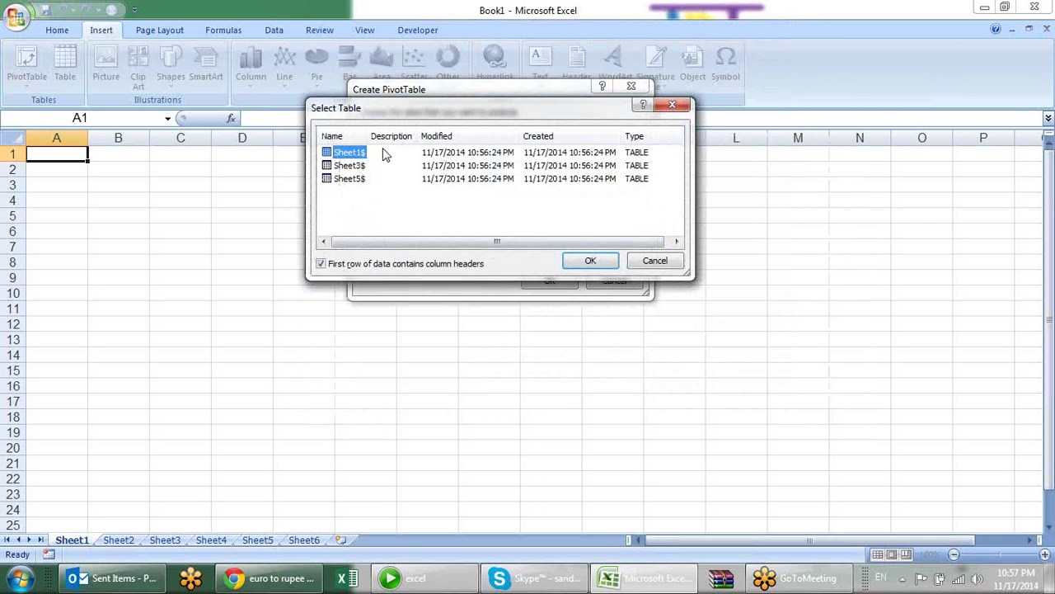
# Choose the Sheet3$ table and create the empty PivotTable on the sheet.
pyautogui.click(361, 165)
pyautogui.click(587, 262)
pyautogui.click(554, 284)
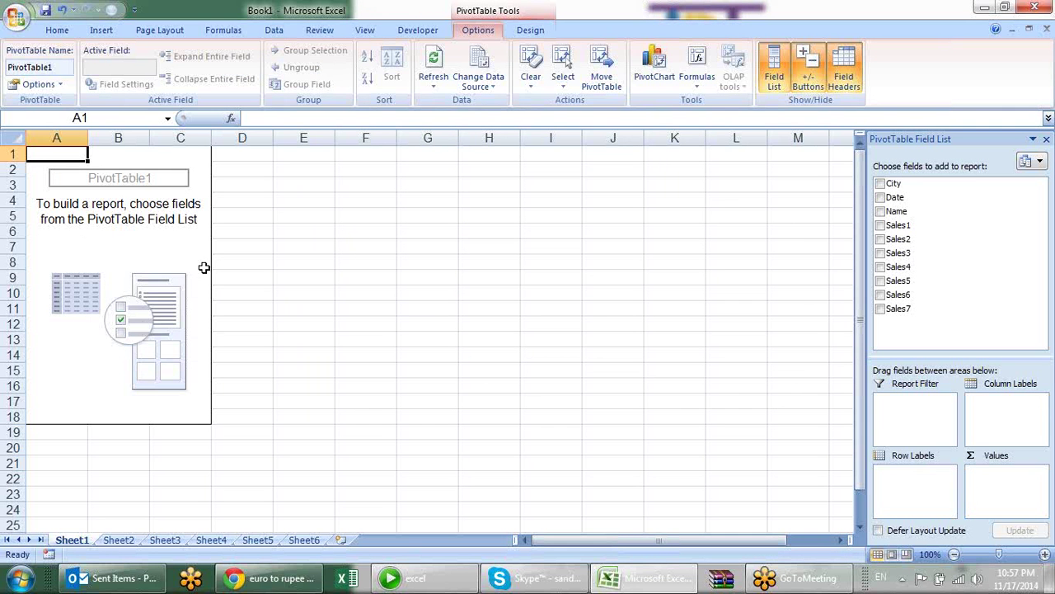
# After trying Date and City, lay out Name as row labels with Sum of Sales1.
pyautogui.click(880, 198)
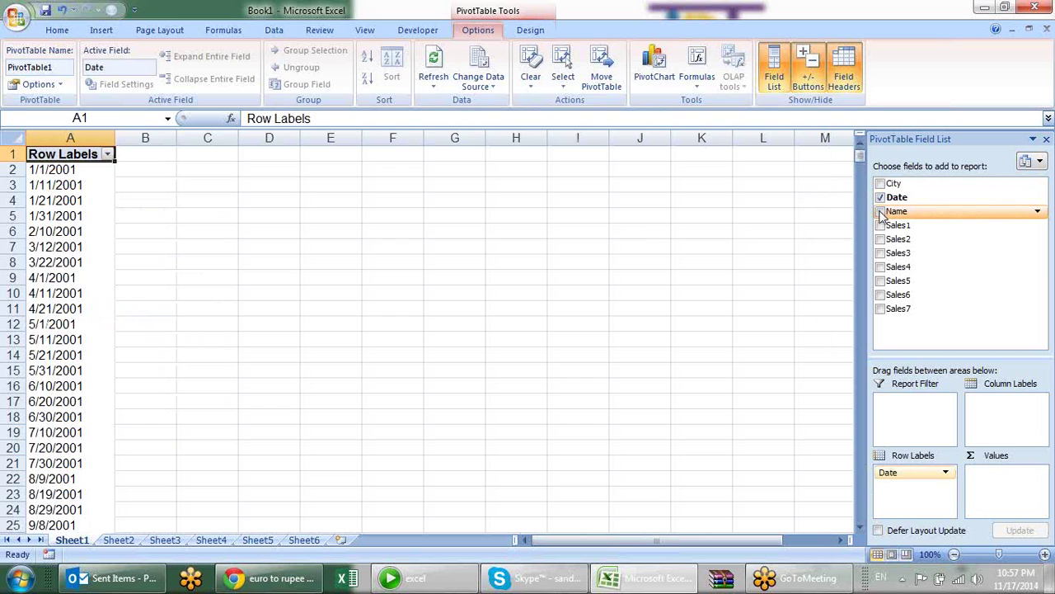
pyautogui.click(879, 197)
pyautogui.click(880, 183)
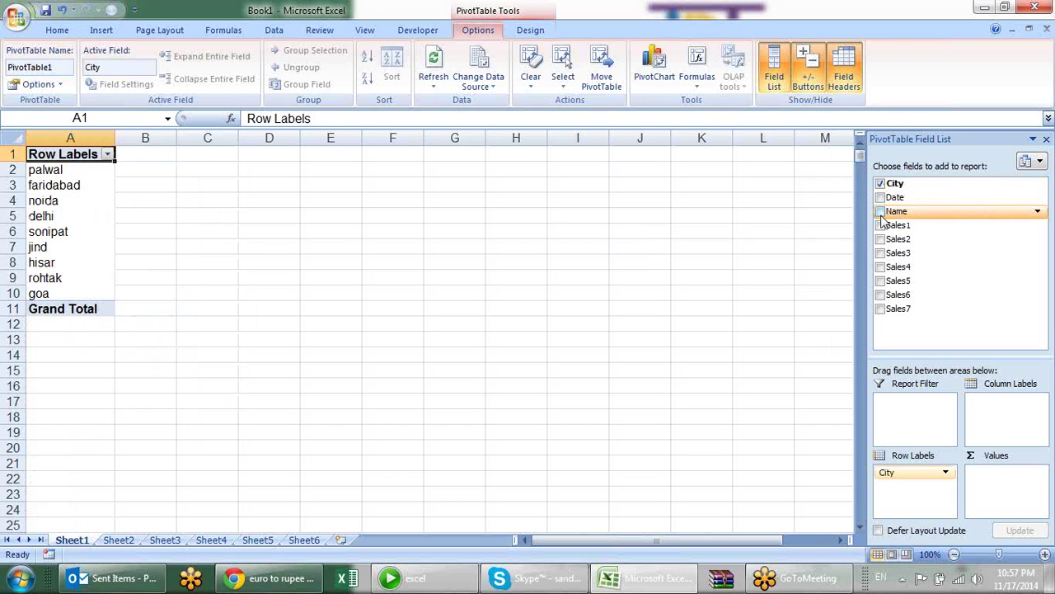
pyautogui.click(880, 211)
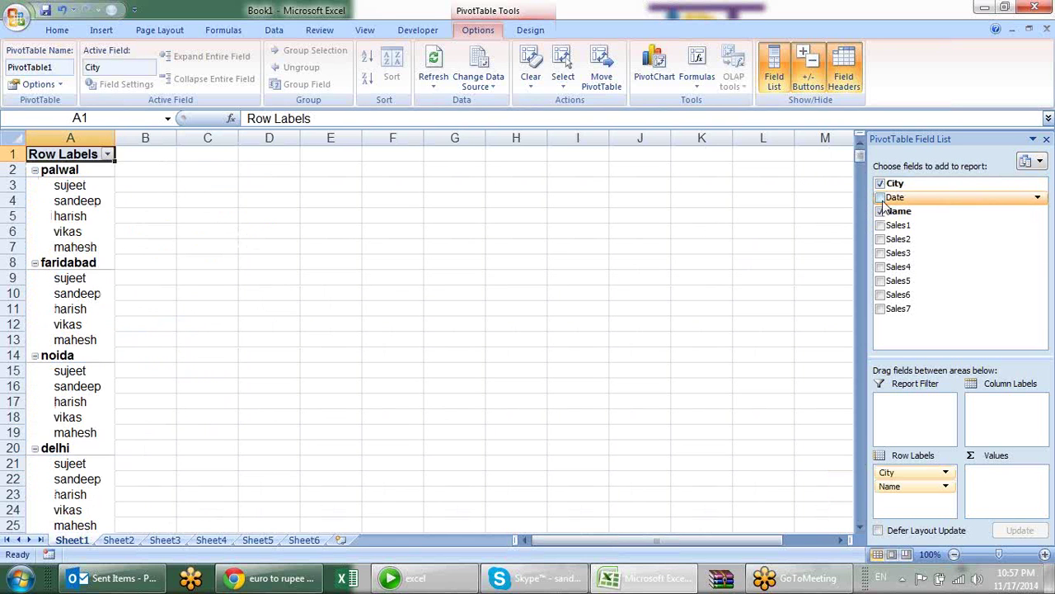
pyautogui.click(880, 183)
pyautogui.click(879, 211)
pyautogui.click(880, 211)
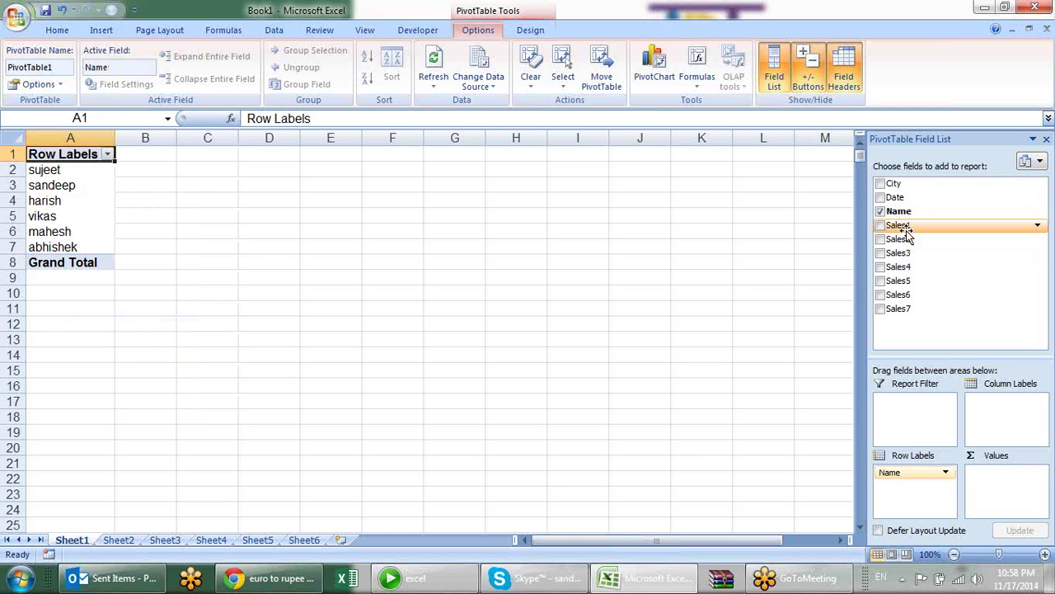
pyautogui.click(881, 225)
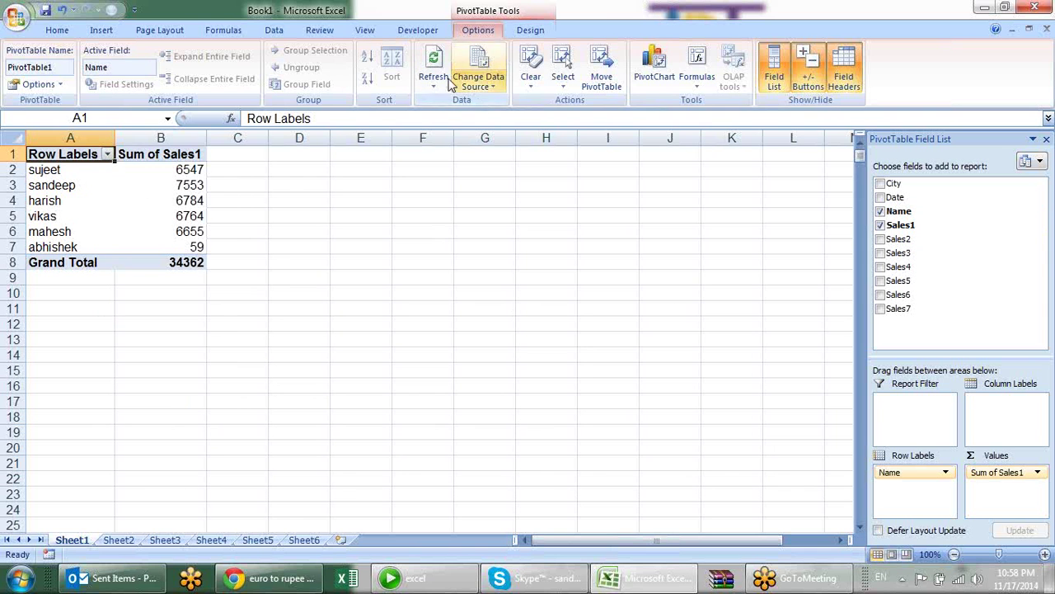
pyautogui.click(57, 31)
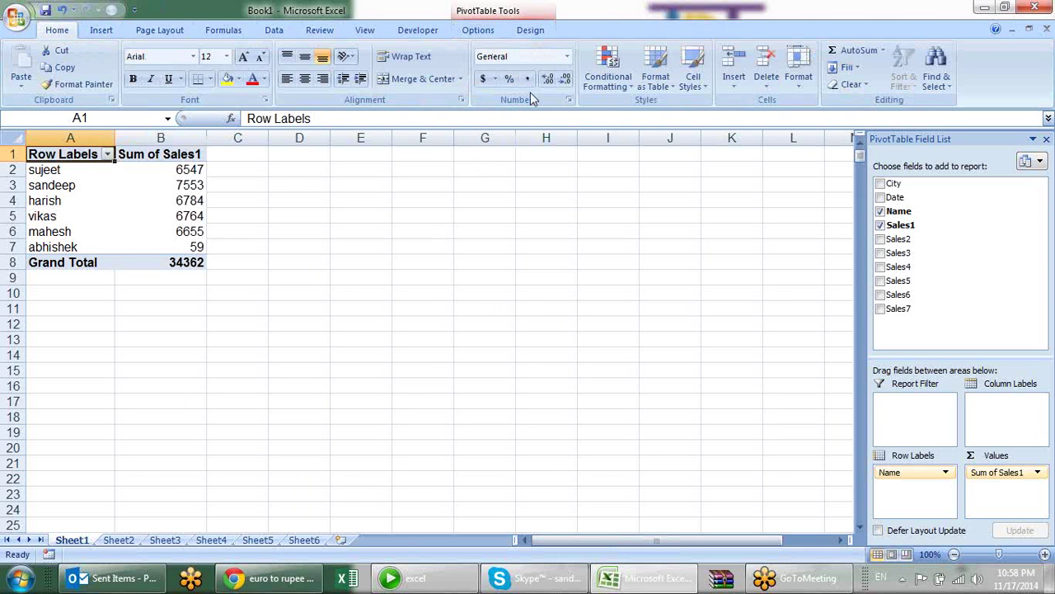
pyautogui.click(542, 33)
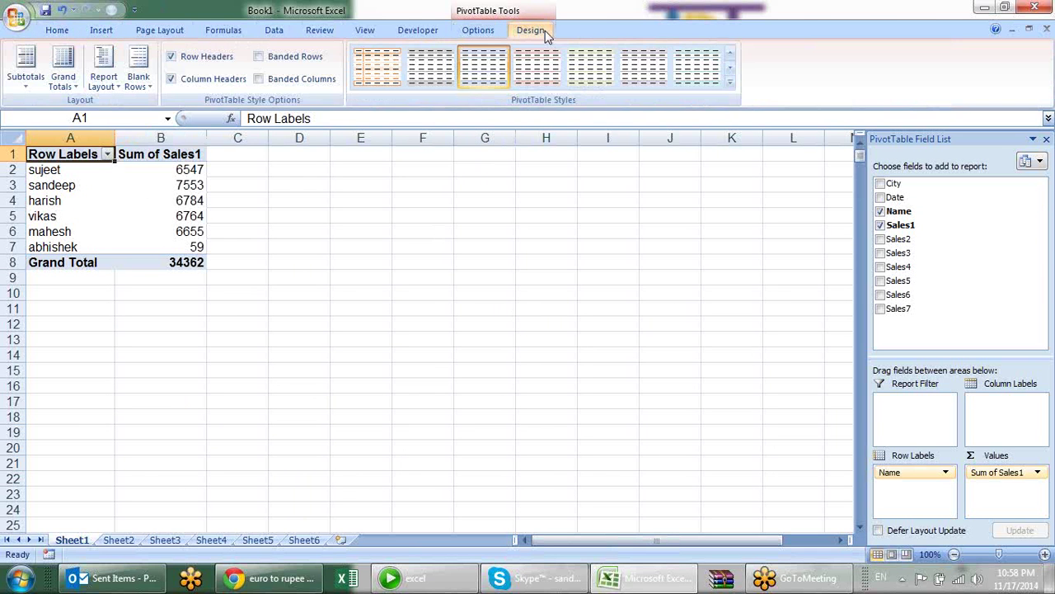
# Close the PivotTable workbook without saving and relaunch Excel with a blank workbook.
pyautogui.click(1031, 8)
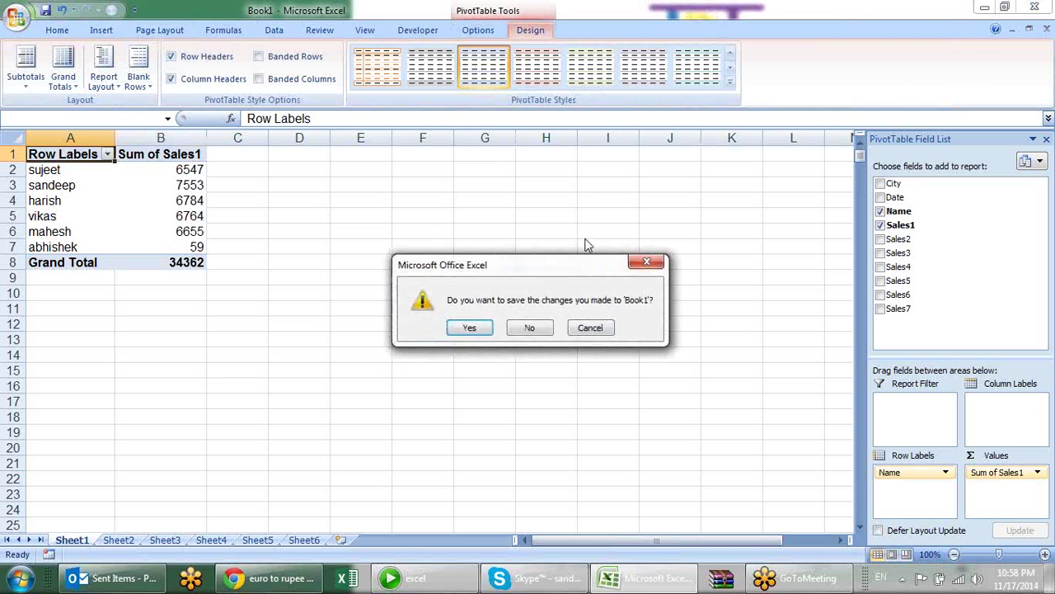
pyautogui.click(532, 327)
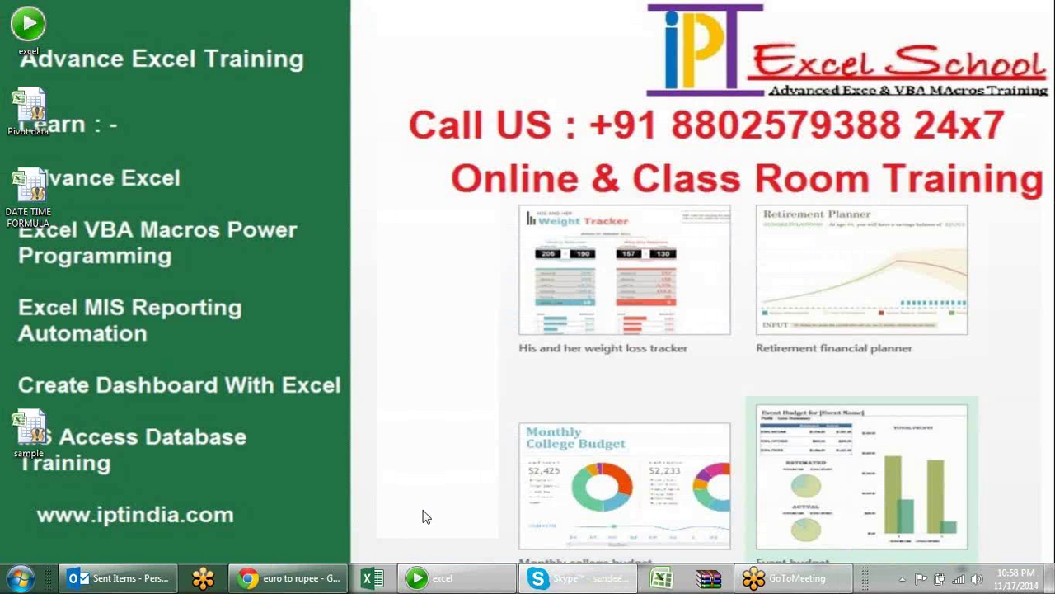
pyautogui.click(679, 582)
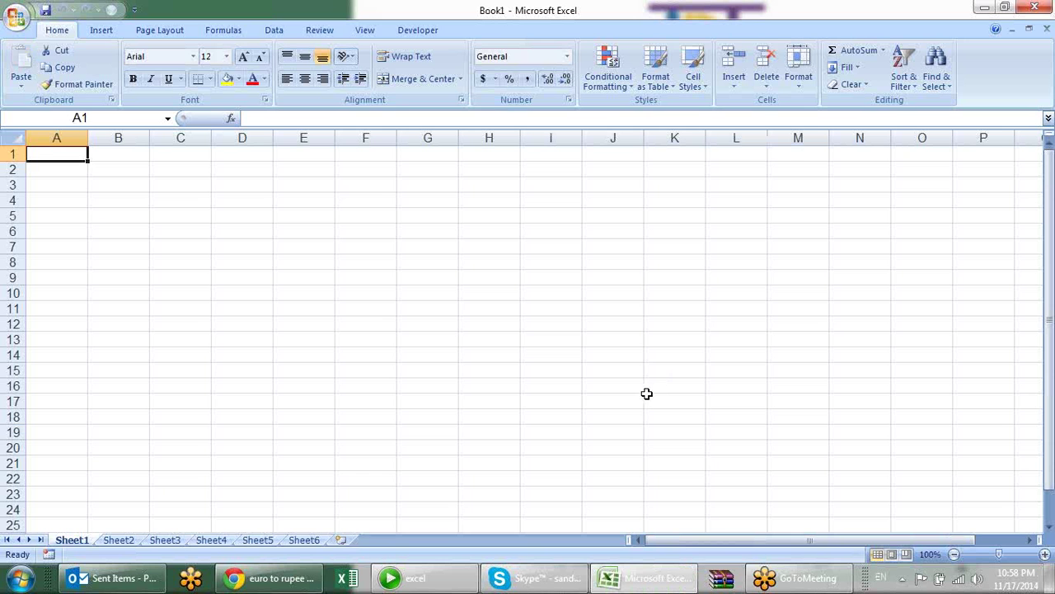
# Select cell J15, view the Data commands, then minimize Excel.
pyautogui.click(638, 365)
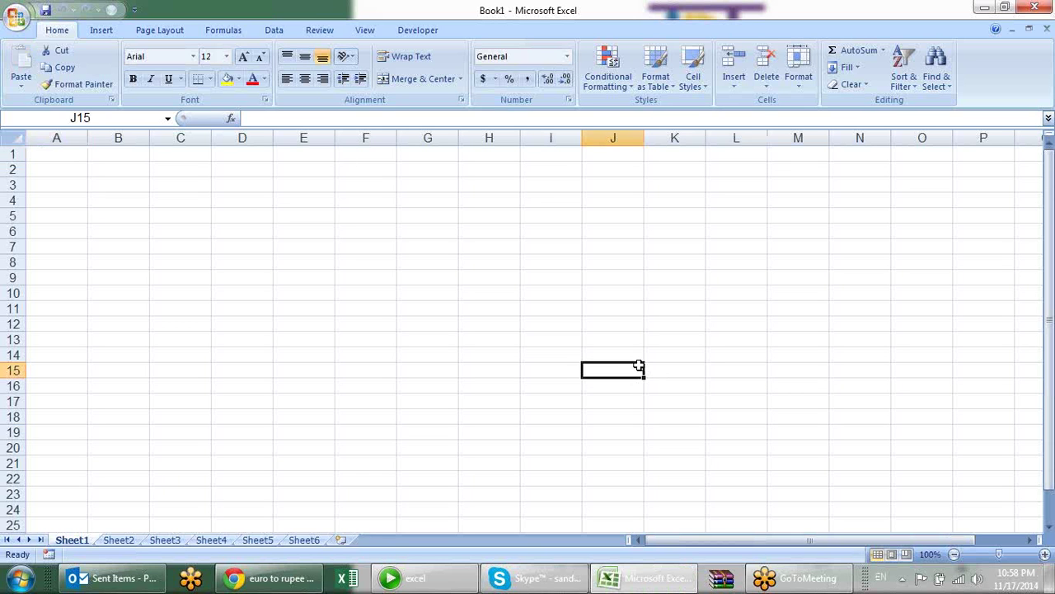
pyautogui.click(280, 30)
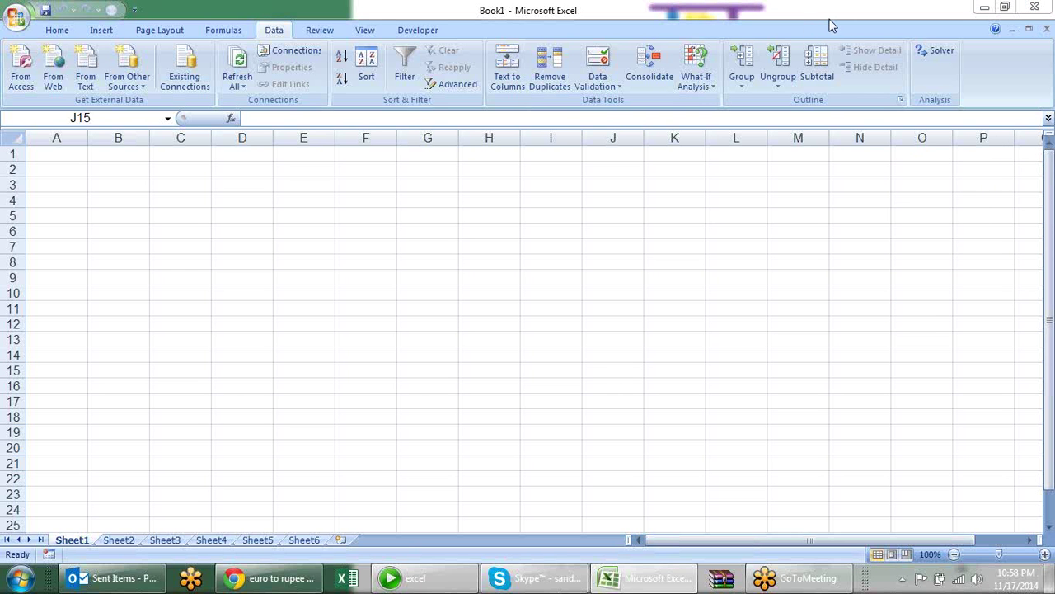
pyautogui.click(984, 7)
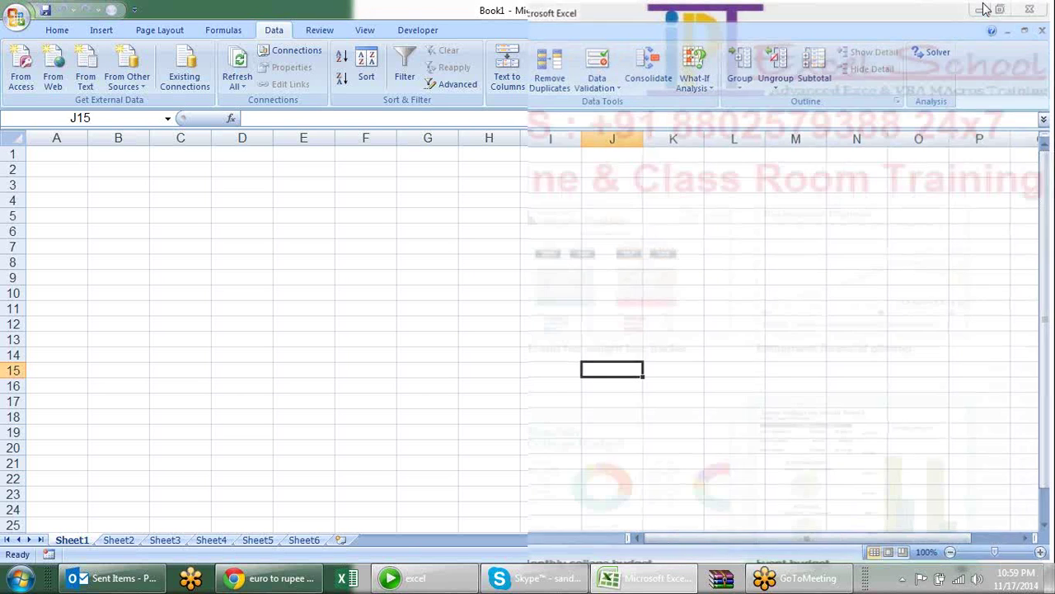
# Open the desktop 'excel' folder, then switch to Local Disk (D:) in Explorer.
pyautogui.doubleClick(33, 32)
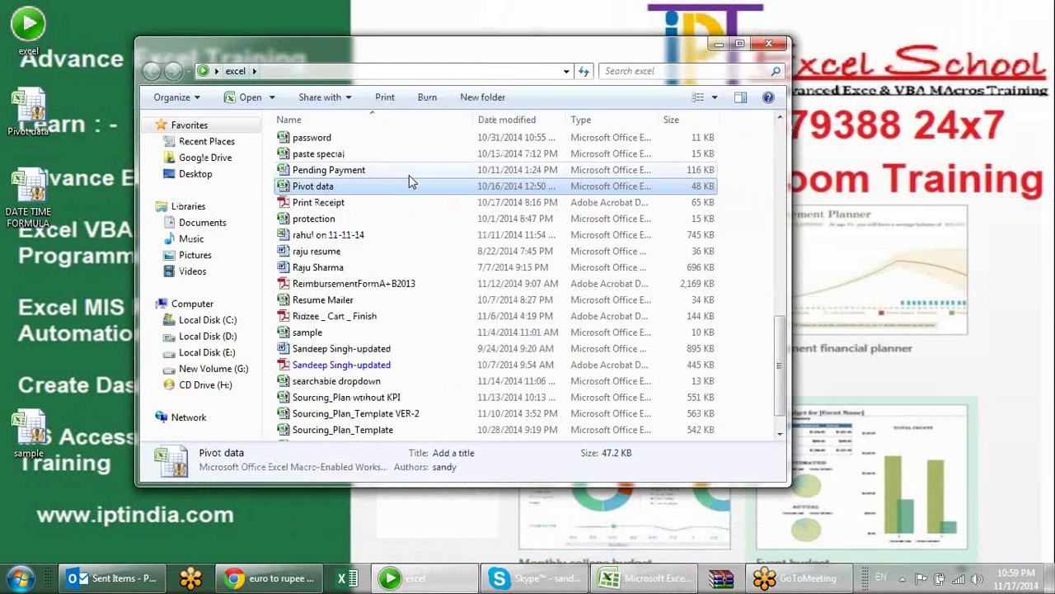
pyautogui.press('s')
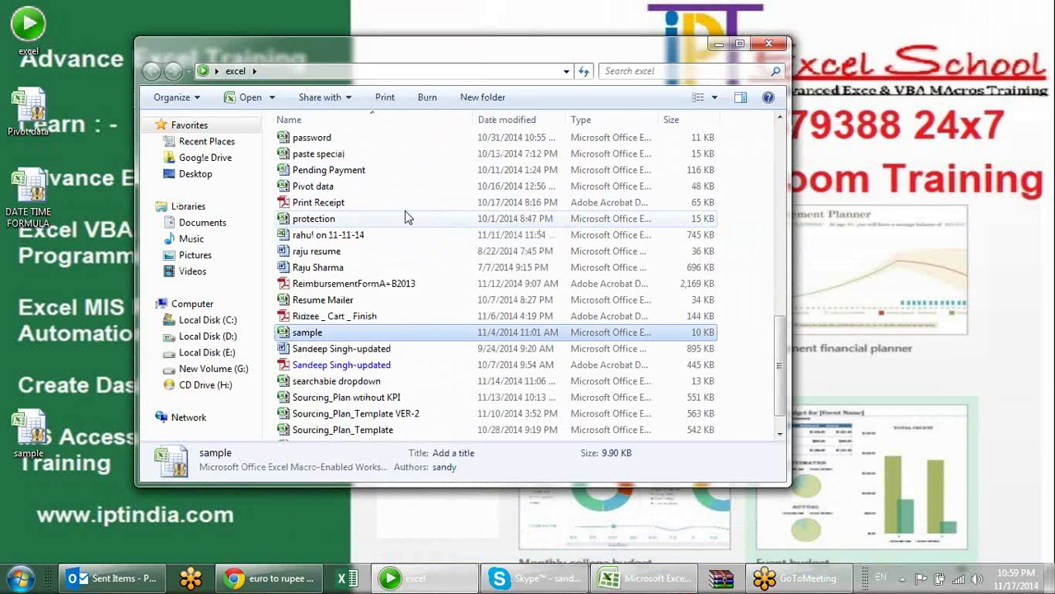
pyautogui.click(208, 337)
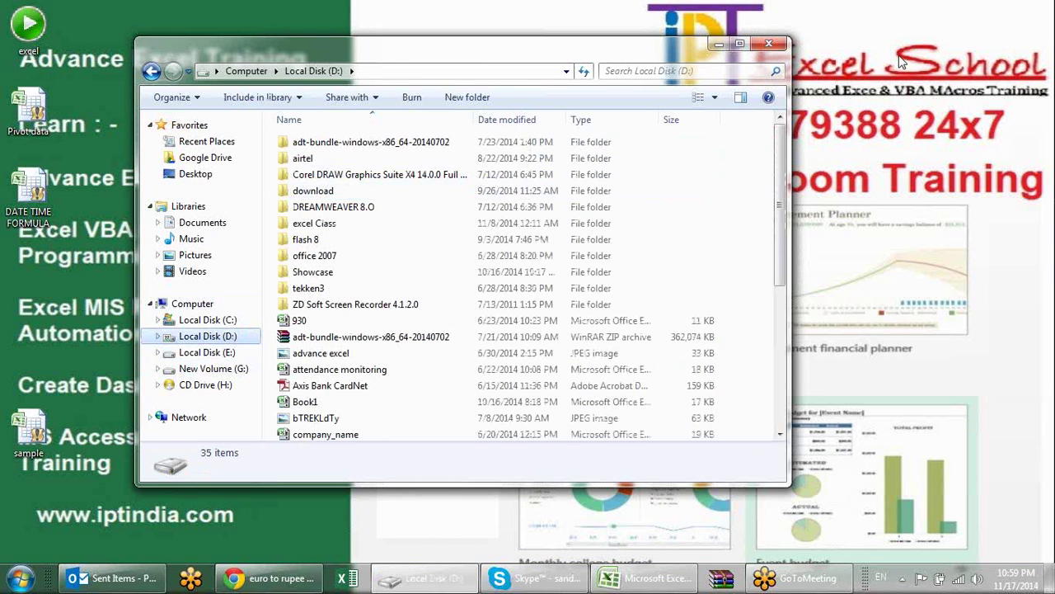